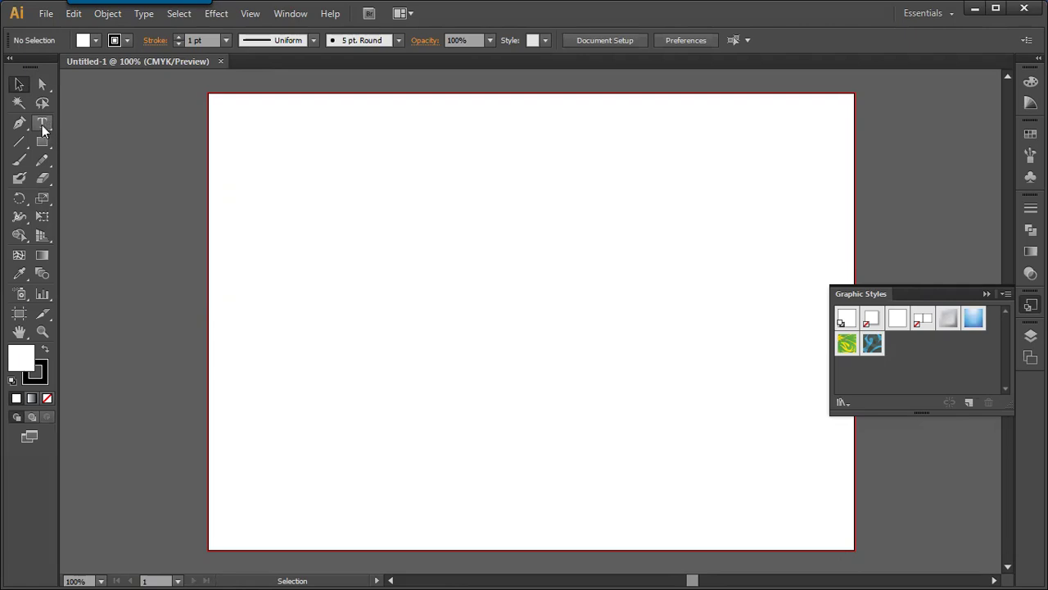
Add the point text "dfsdfg" near the artboard's upper-left corner and scale it up to 54 pt.
click(43, 125)
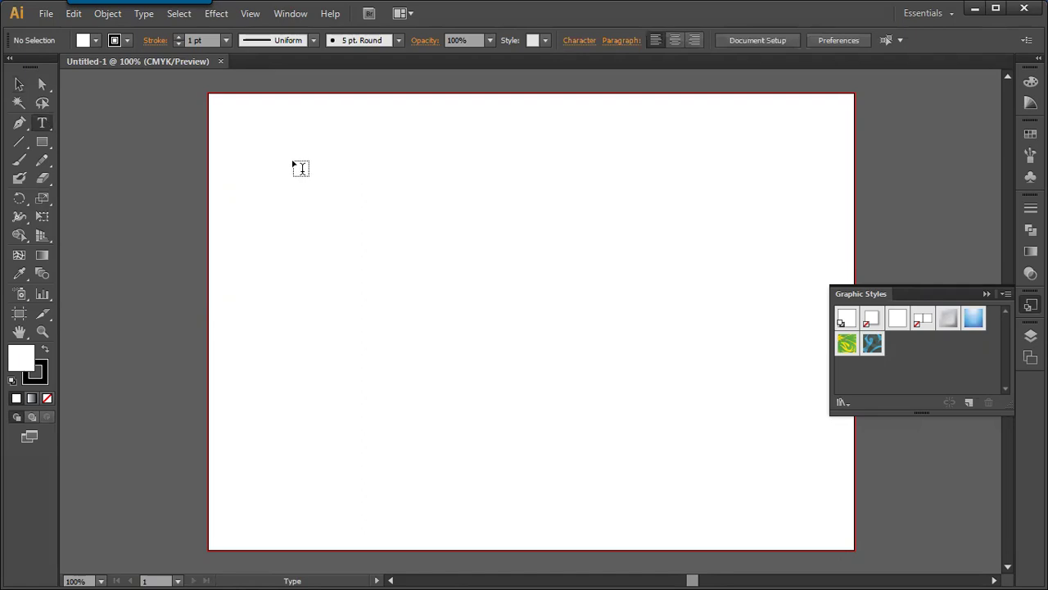
click(310, 167)
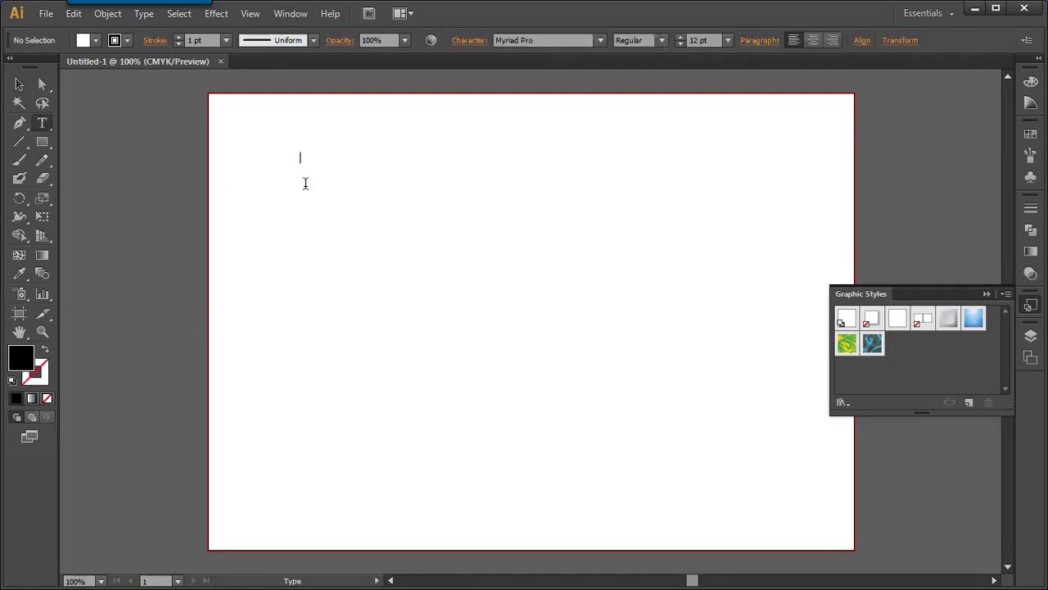
text(dfsdfg)
click(19, 84)
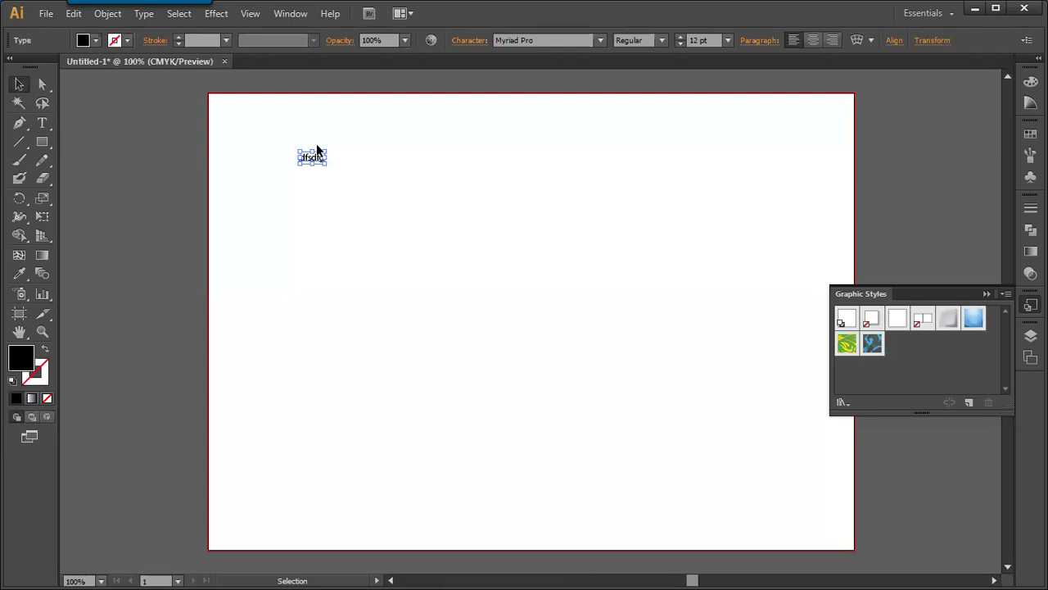
drag(326, 165, 353, 201)
Show the Character Styles panel and place it over the artboard's upper-right corner.
click(290, 15)
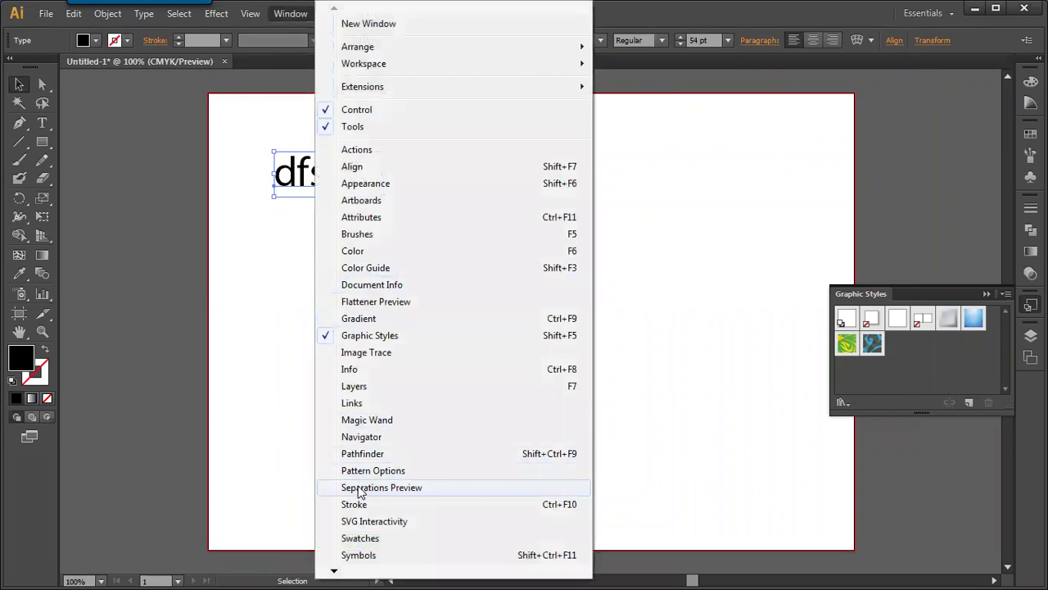
mouse_move(334, 571)
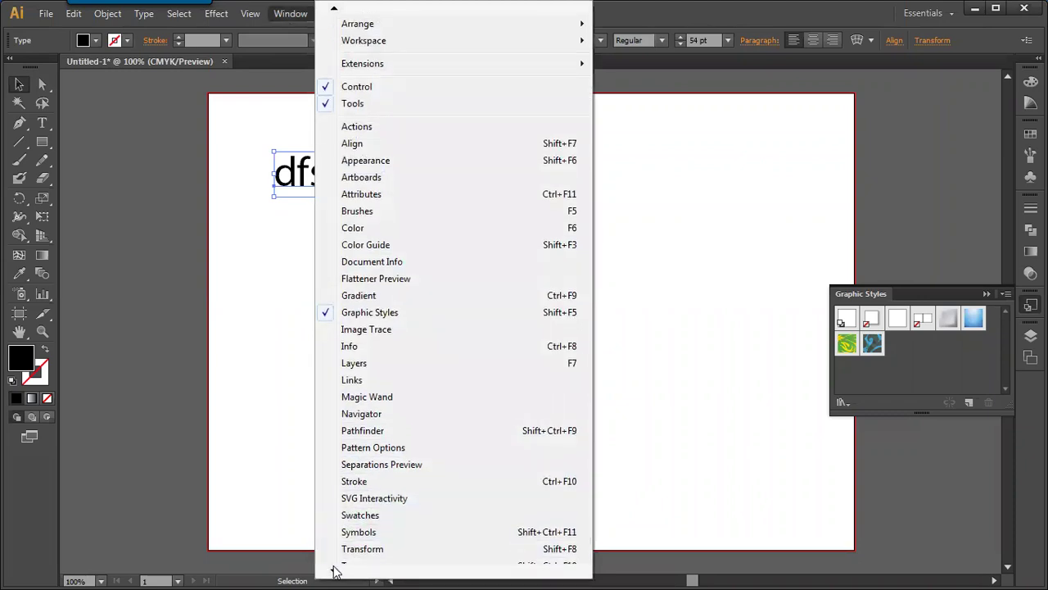
mouse_move(358, 488)
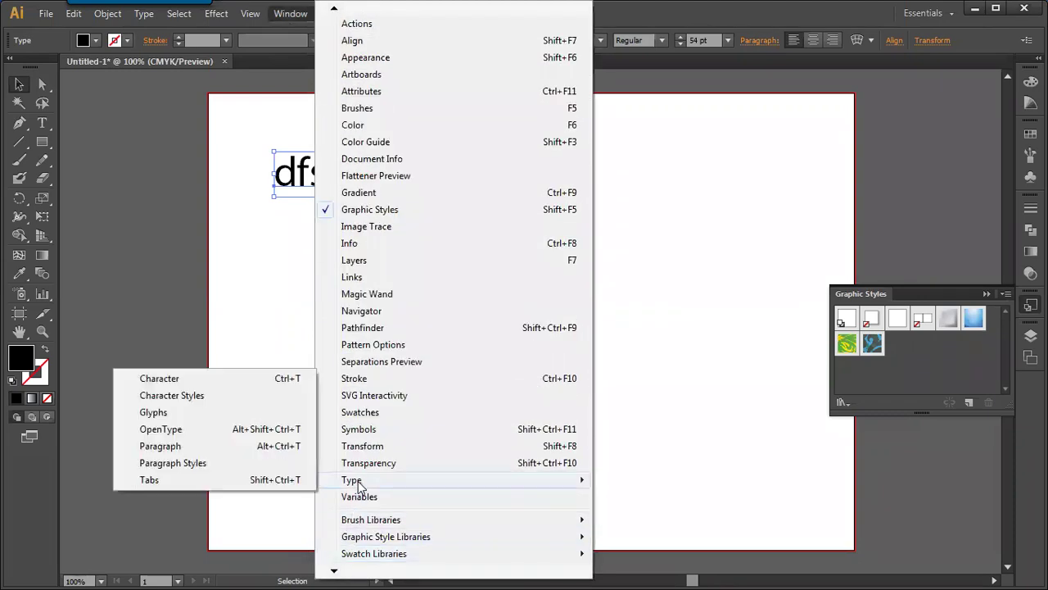
click(198, 396)
drag(180, 114, 762, 104)
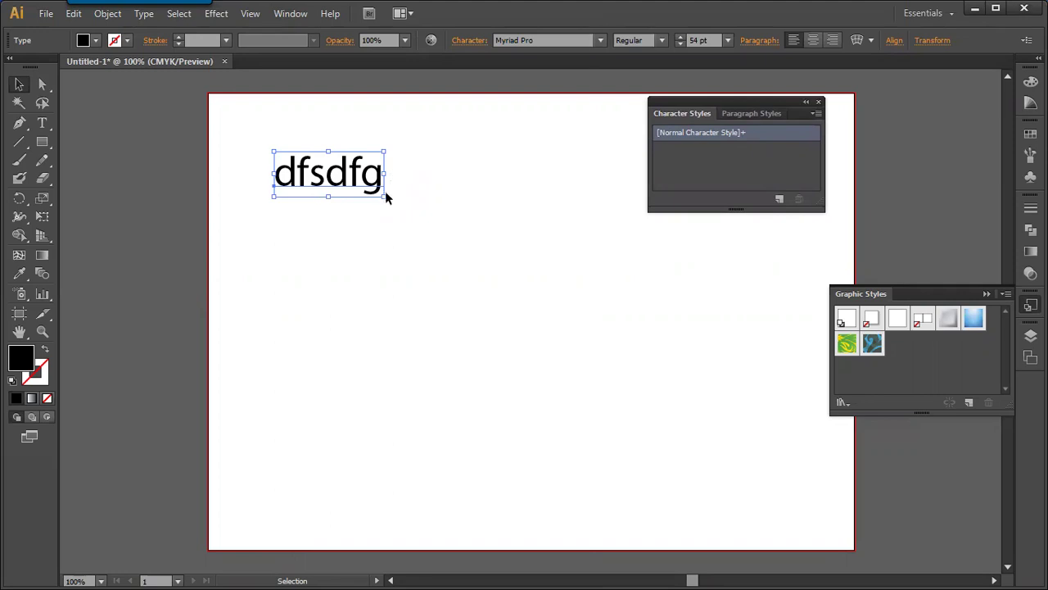
Create a new character style from the "dfsdfg" text and apply it to that text, clearing its overrides.
click(399, 186)
click(378, 193)
click(779, 199)
click(716, 151)
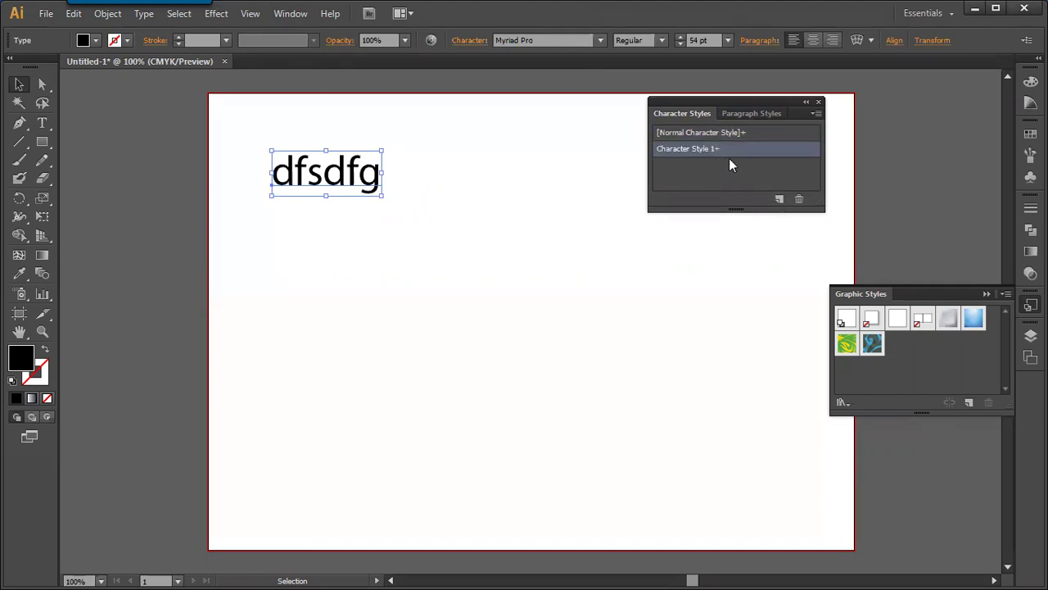
alt+click(744, 152)
Duplicate the "dfsdfg" text toward the artboard's centre and change the copy's wording to "ewrr".
drag(357, 187, 549, 290)
key(t)
double_click(543, 282)
text(ewrr)
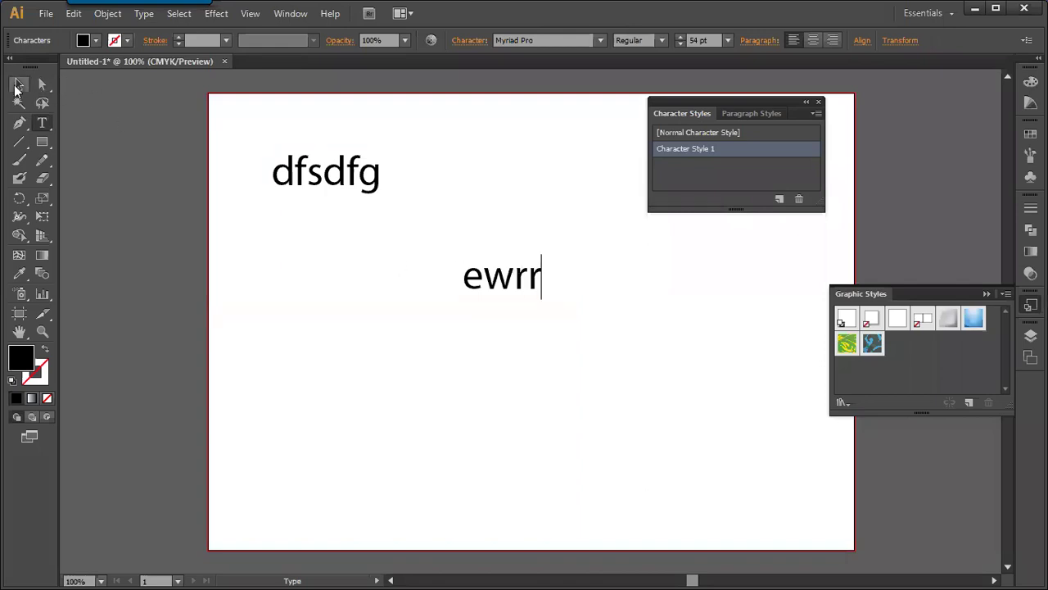
Duplicate the "ewrr" text to its lower left and change the copy's wording to "utuityu".
click(17, 85)
drag(509, 285, 329, 384)
double_click(335, 380)
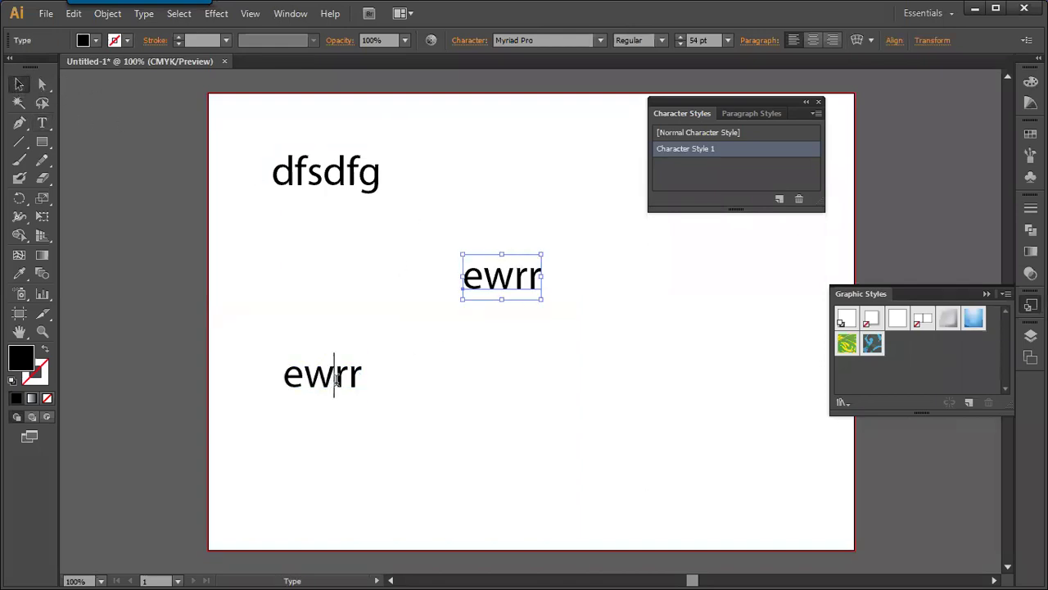
text(af)
double_click(363, 370)
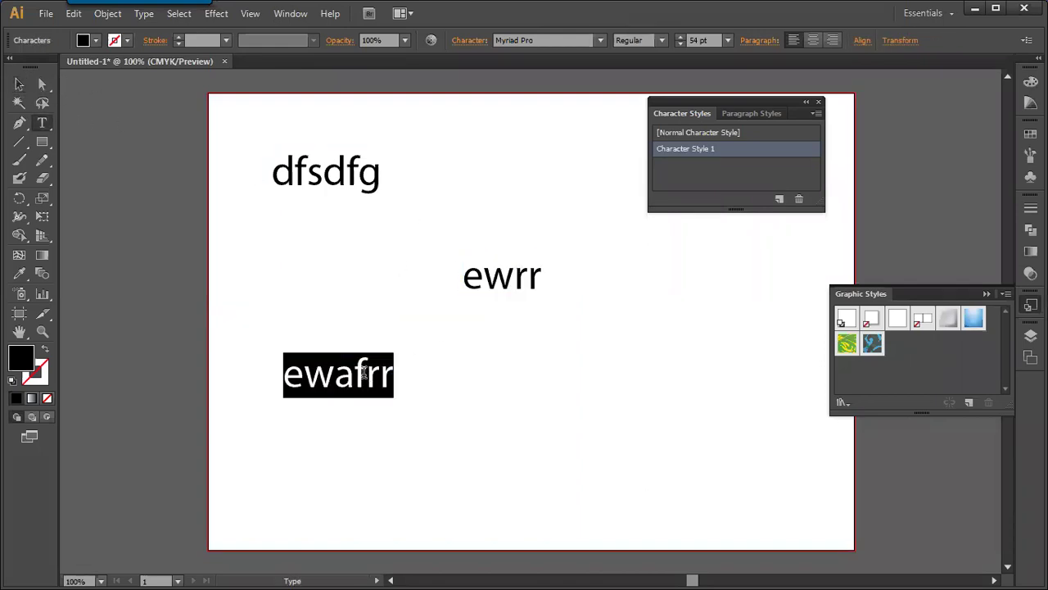
text(utuityu)
click(19, 84)
Rearrange the texts so "ewrr" sits beside "dfsdfg" and "utuityu" lies below, between the two.
click(353, 330)
drag(497, 287, 524, 192)
drag(420, 369, 462, 277)
drag(525, 208, 528, 180)
drag(360, 184, 357, 174)
click(423, 228)
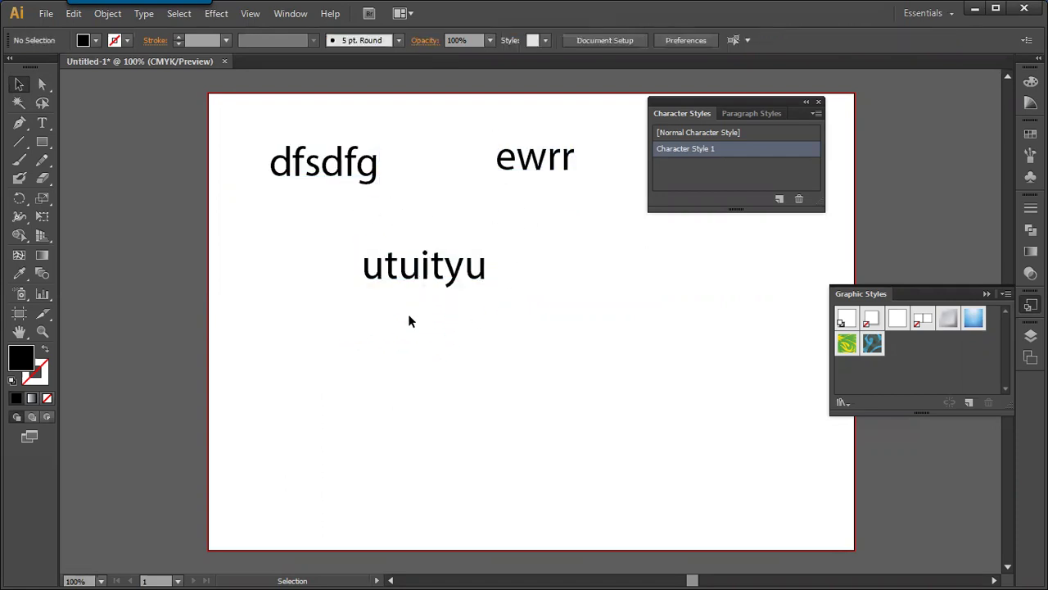
Check which character style is applied to each of the three text objects.
click(352, 166)
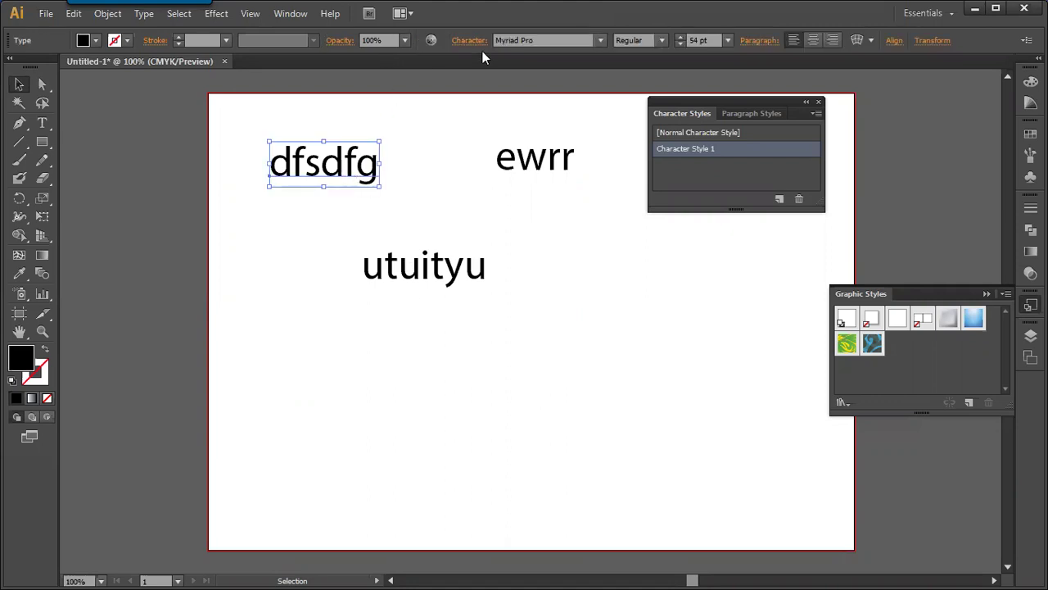
click(555, 239)
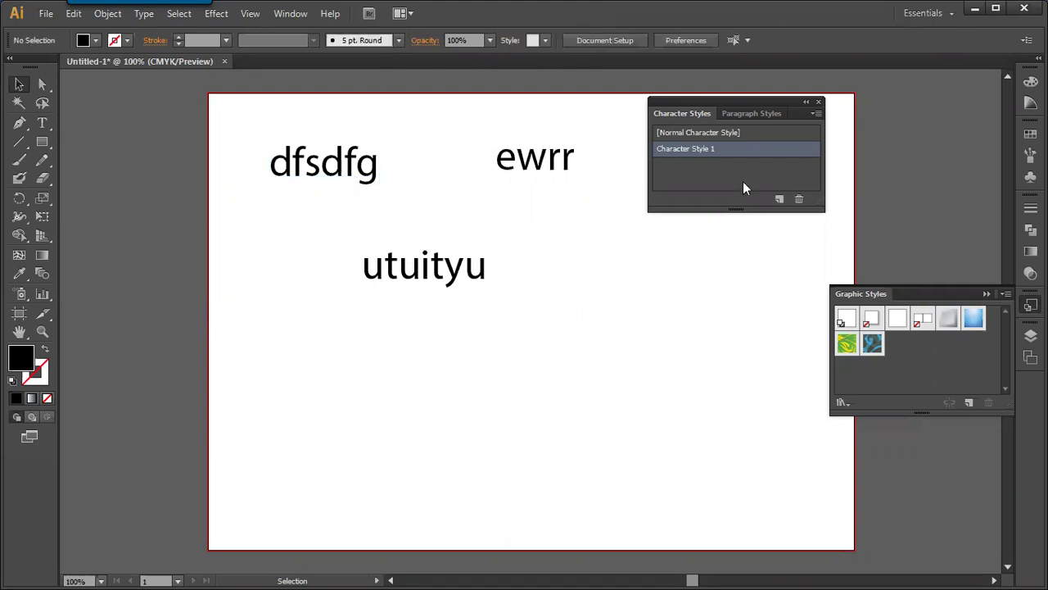
click(551, 168)
click(460, 258)
click(555, 164)
click(698, 179)
Set Character Style 1's font family to Arial and its font style to Bold.
double_click(794, 148)
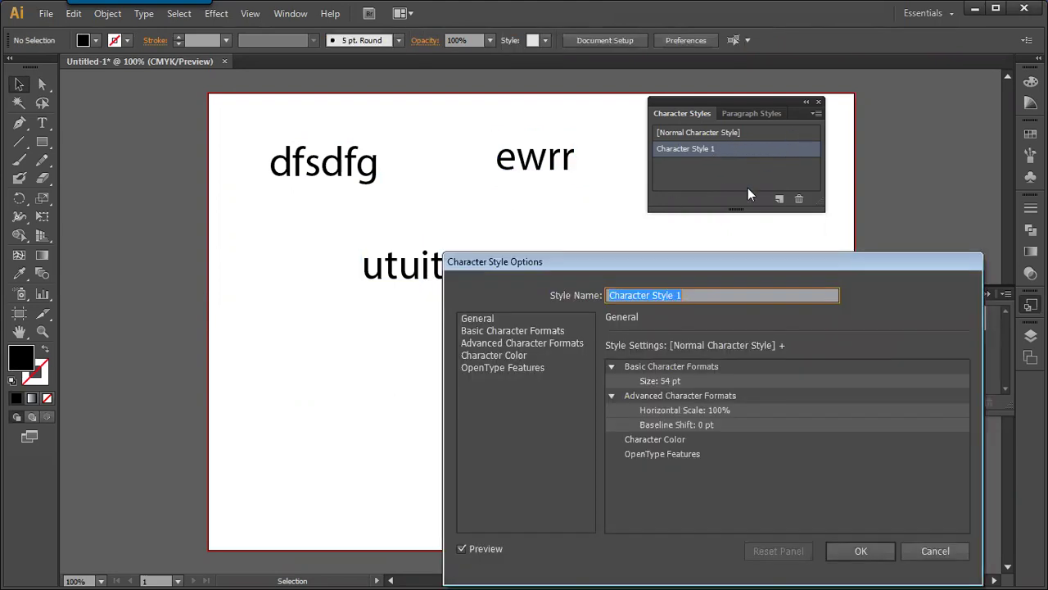
click(529, 331)
click(786, 348)
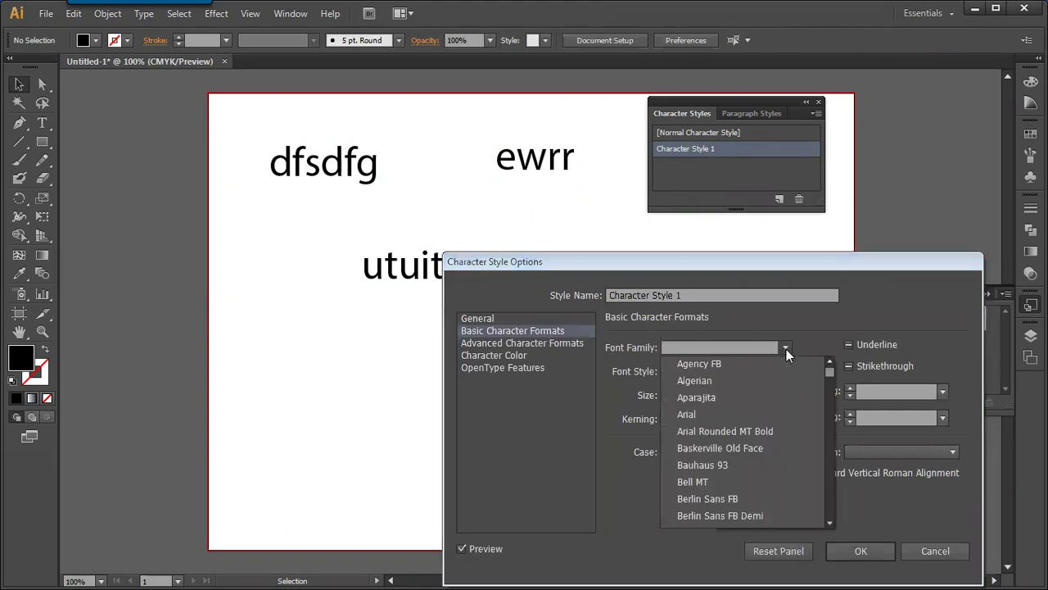
click(709, 418)
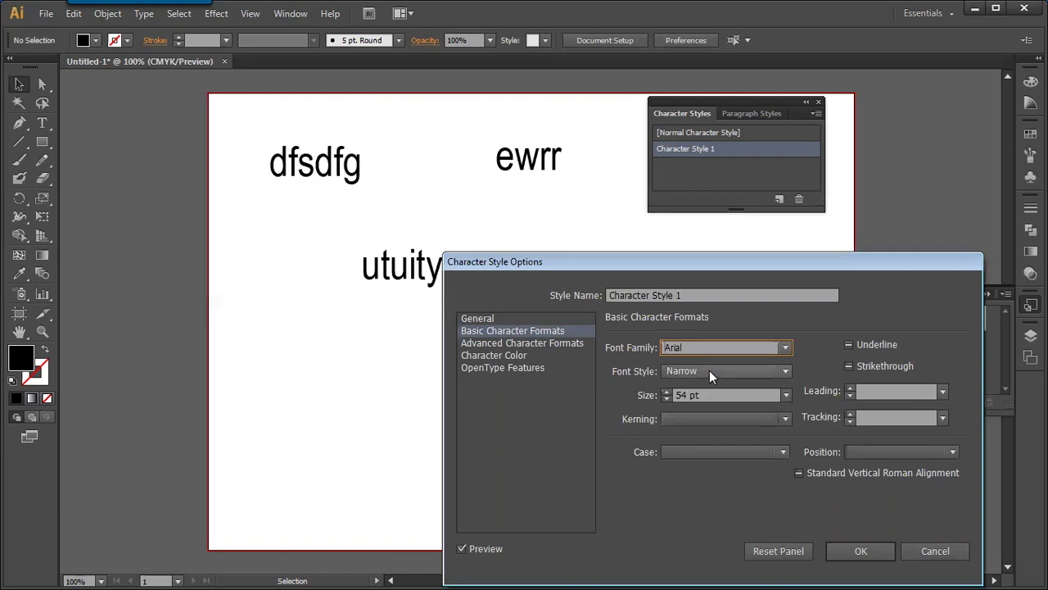
click(719, 375)
click(698, 437)
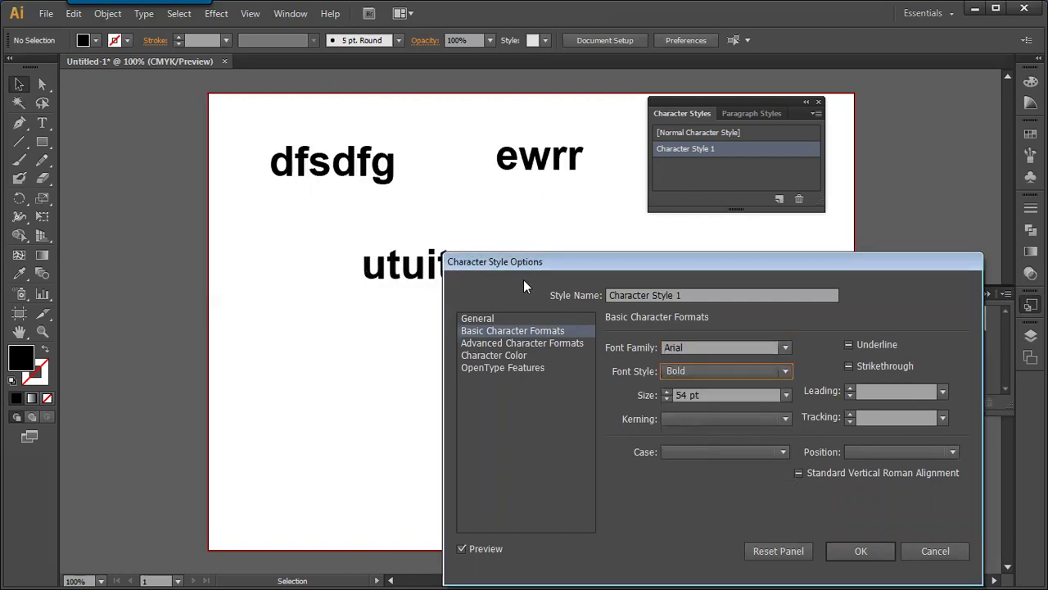
drag(552, 269, 445, 198)
click(725, 484)
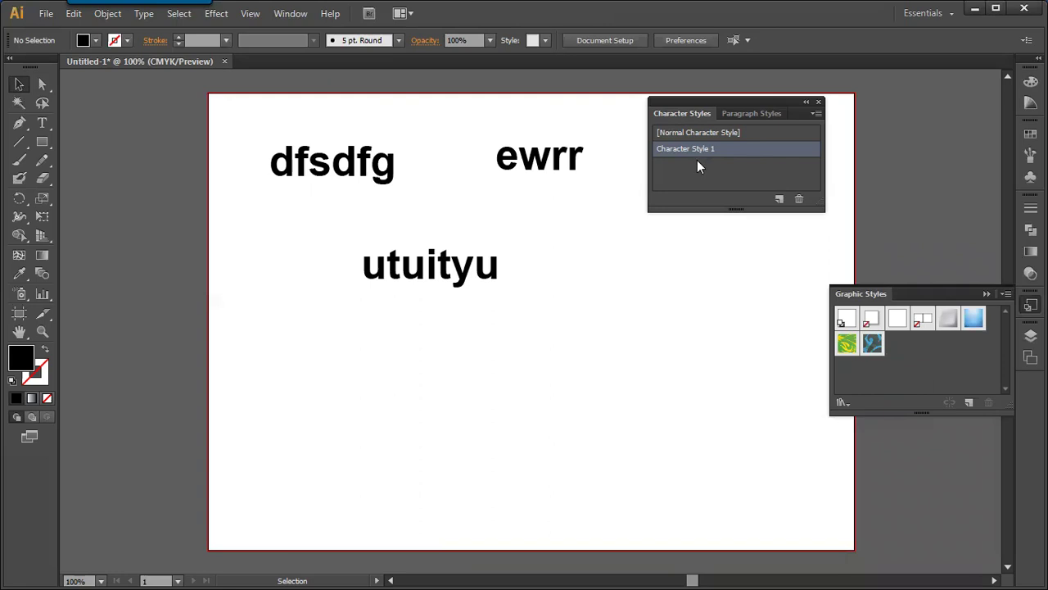
Set Character Style 1's fill colour to CMYK Red.
double_click(789, 159)
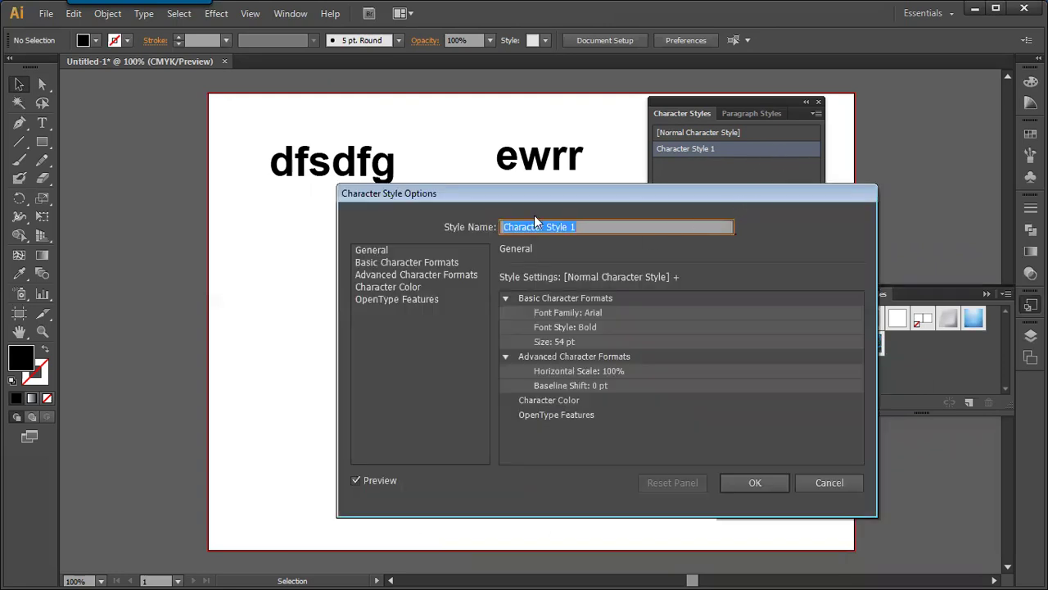
drag(539, 193, 743, 197)
click(606, 287)
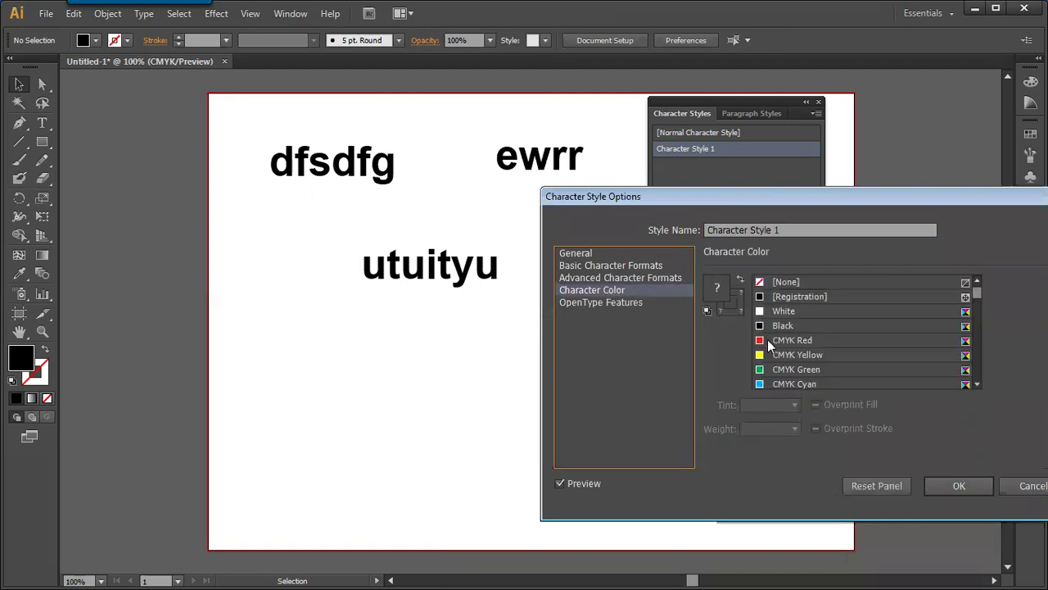
click(770, 340)
click(937, 480)
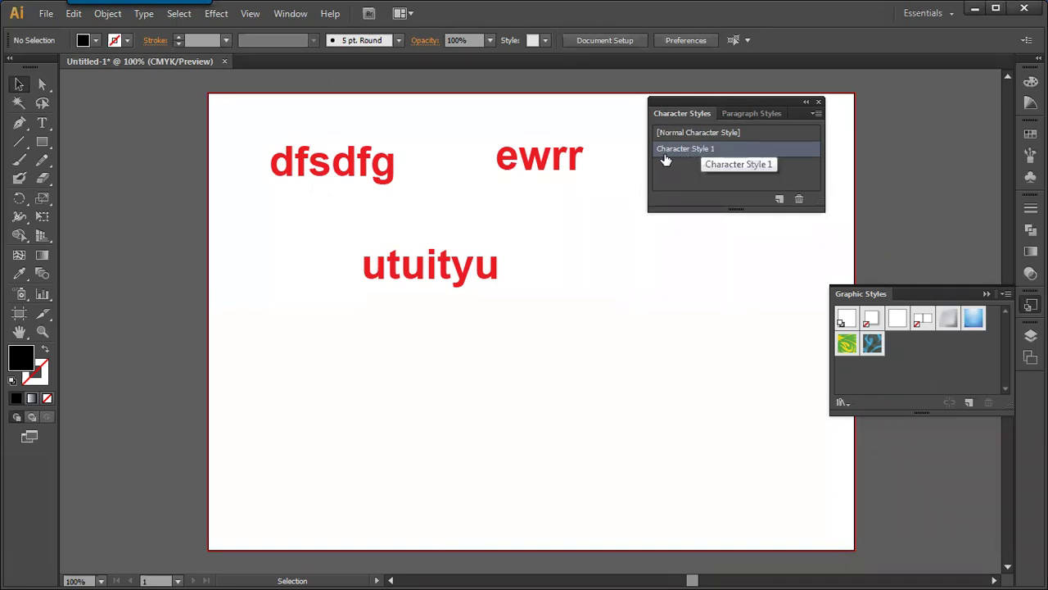
Stack "ewrr" and "utuityu" in a column beneath the "dfsdfg" text.
drag(549, 164, 324, 236)
drag(435, 266, 336, 308)
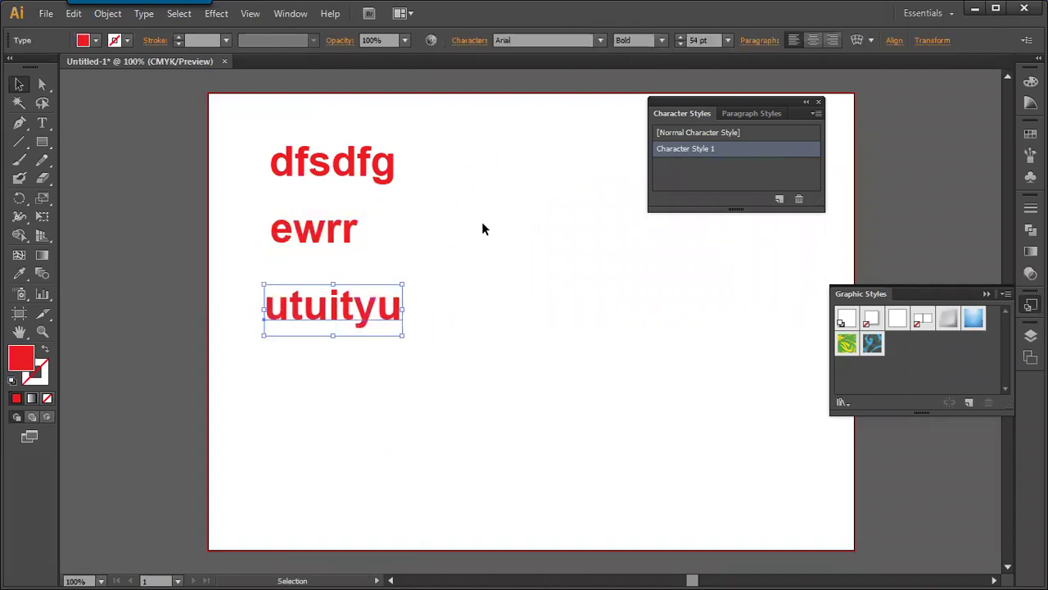
click(502, 246)
Show the paragraph styles and add the point text "dfgsdfg" to the right of "utuityu".
click(754, 115)
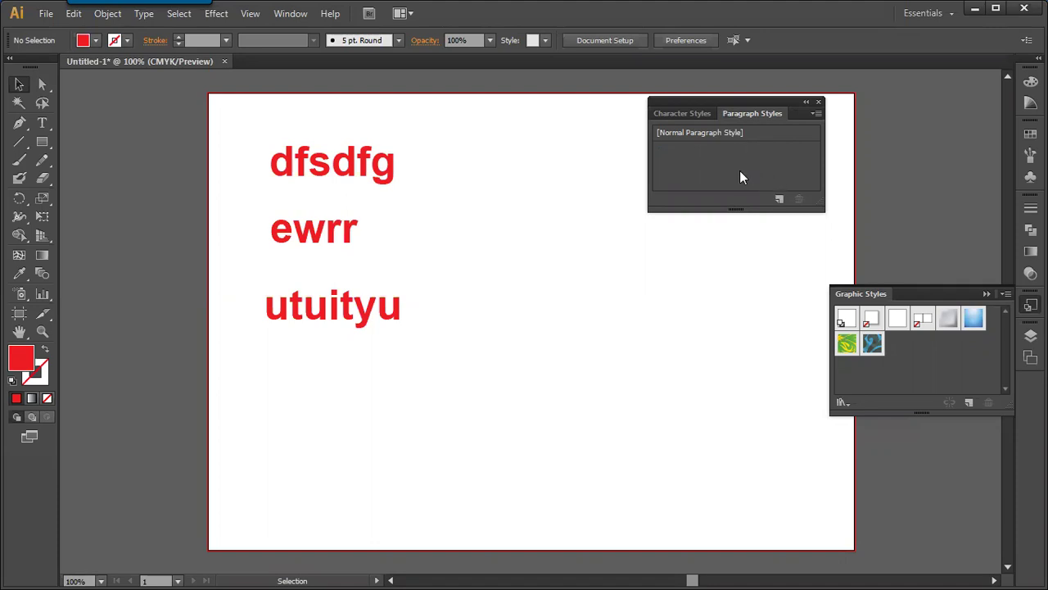
click(42, 122)
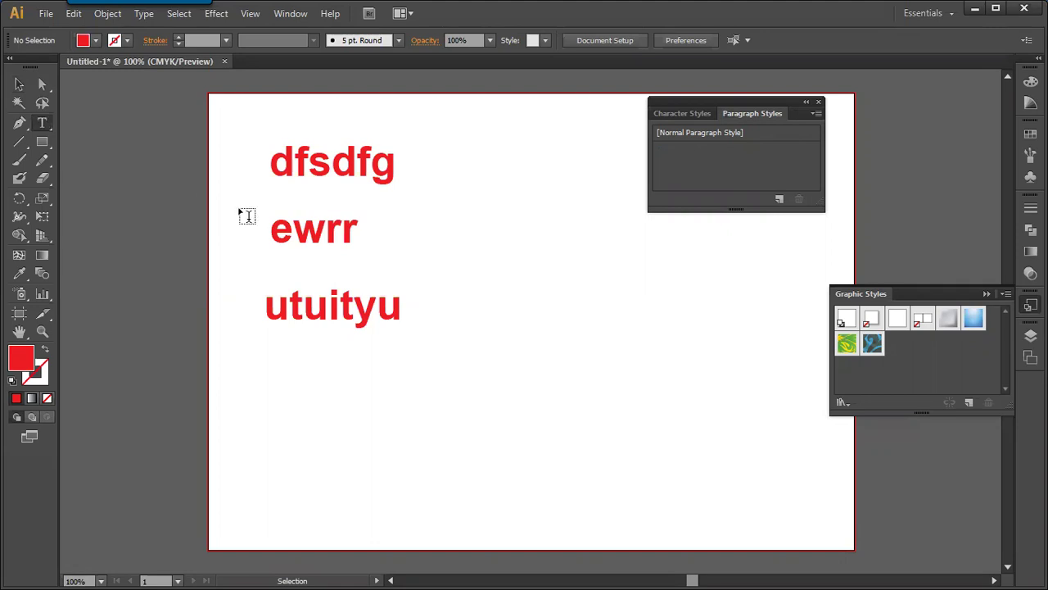
click(497, 322)
text(dfgsdfg)
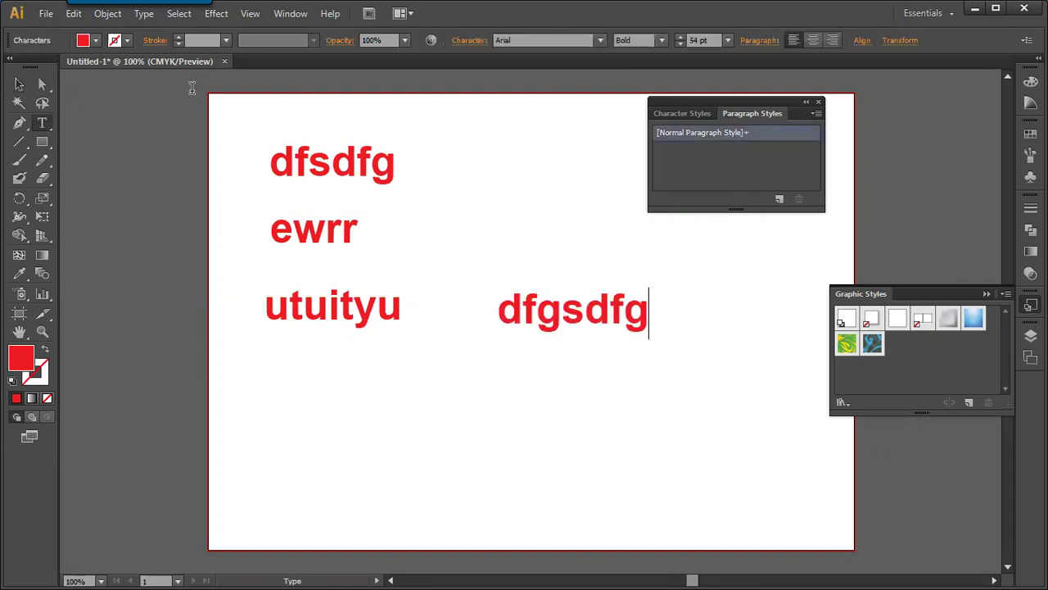
Change the font of the "dfgsdfg" text to Bodoni MT.
click(601, 40)
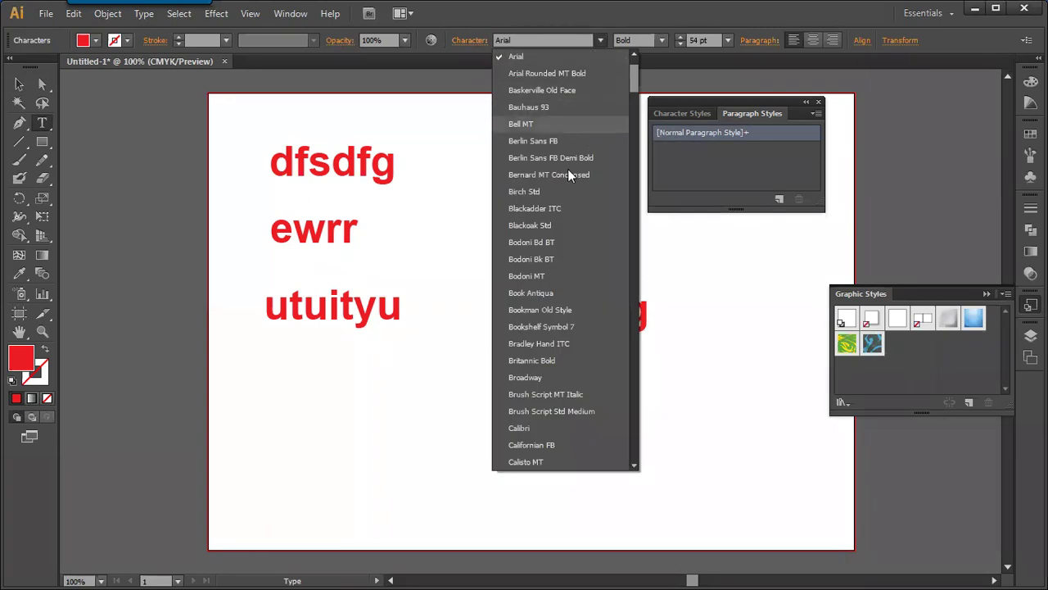
click(538, 194)
double_click(602, 295)
click(601, 40)
click(567, 278)
key(Escape)
Apply Character Style 1 to the "dfgsdfg" text, leaving the style's own options unchanged.
click(684, 117)
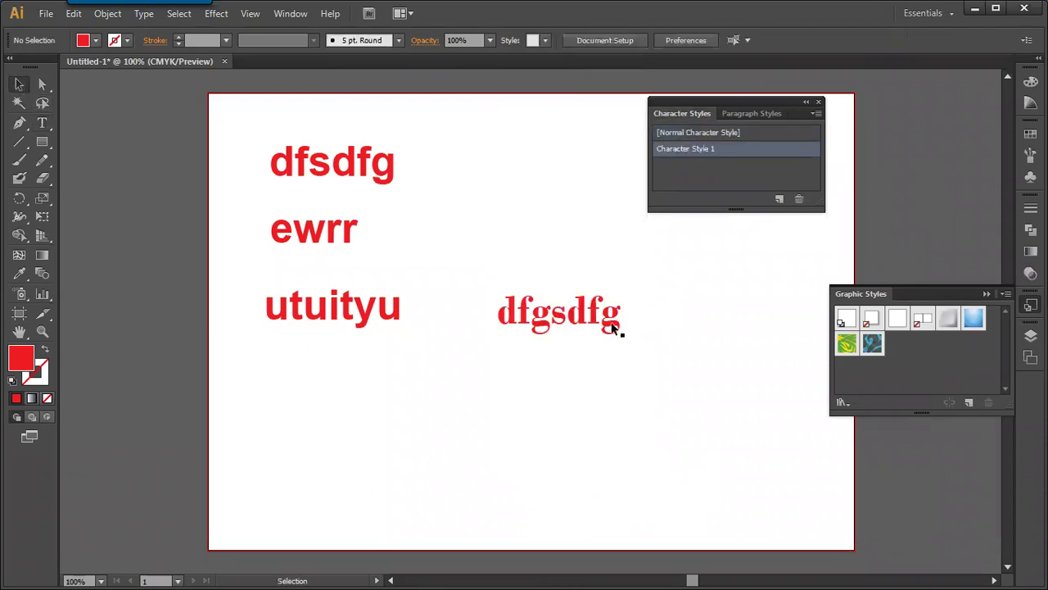
click(350, 183)
click(548, 320)
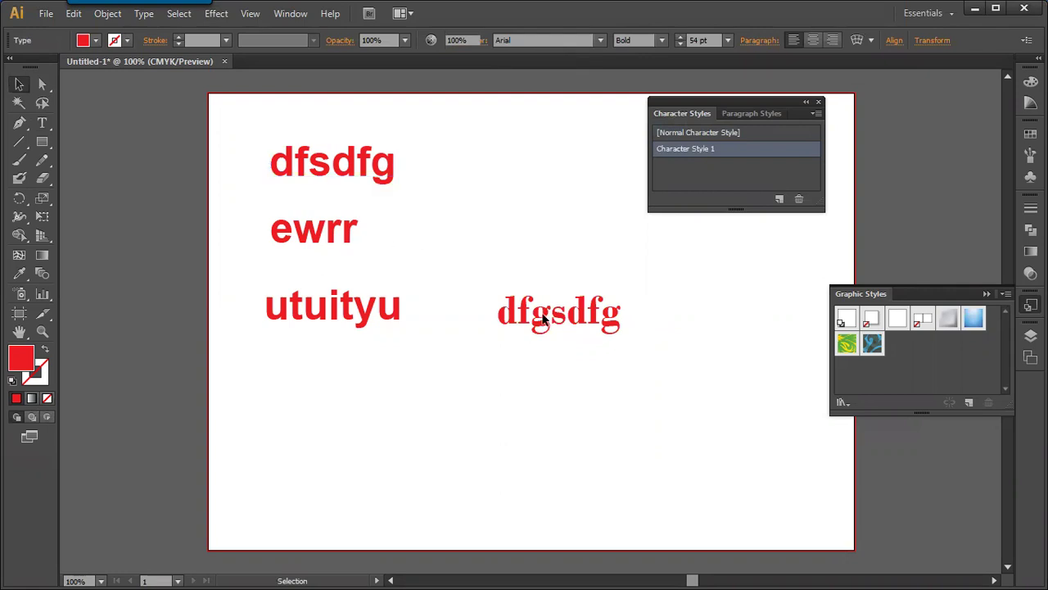
double_click(750, 150)
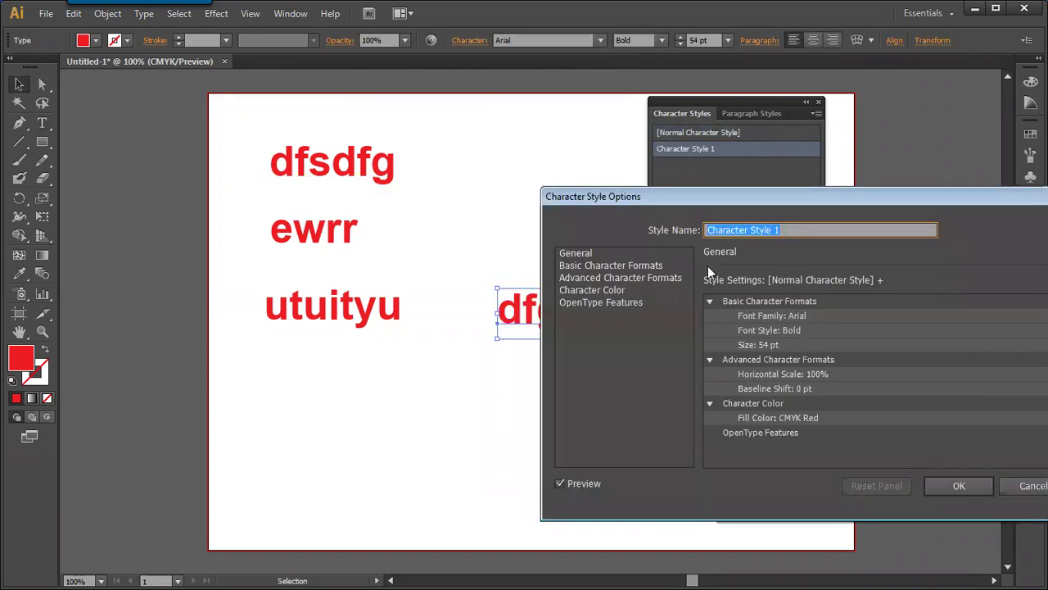
click(1023, 485)
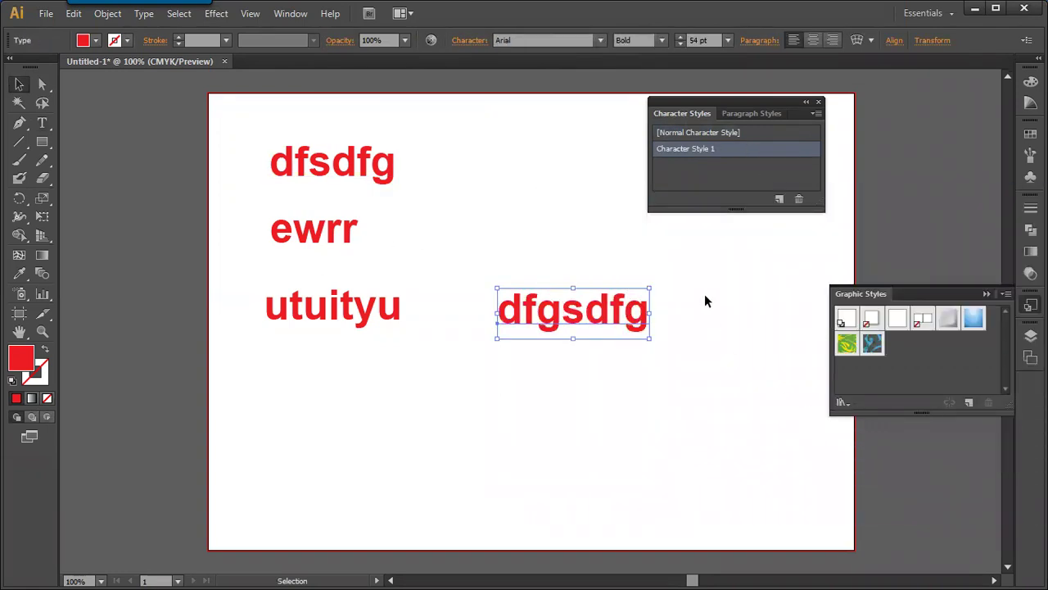
Move the "dfgsdfg" text to the end of the column, below "utuityu".
drag(604, 306, 494, 385)
click(567, 383)
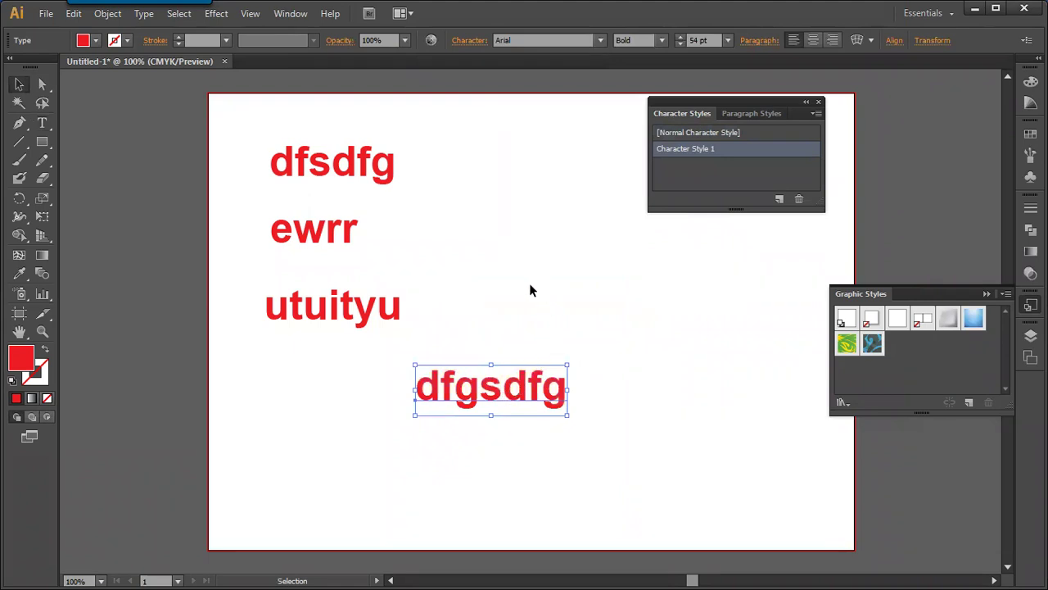
drag(516, 387, 378, 408)
Compare the character style list with the paragraph style list for the selected text.
click(730, 115)
click(706, 114)
click(742, 114)
click(694, 114)
click(737, 114)
click(701, 113)
click(737, 115)
click(711, 113)
click(737, 114)
click(697, 112)
click(735, 114)
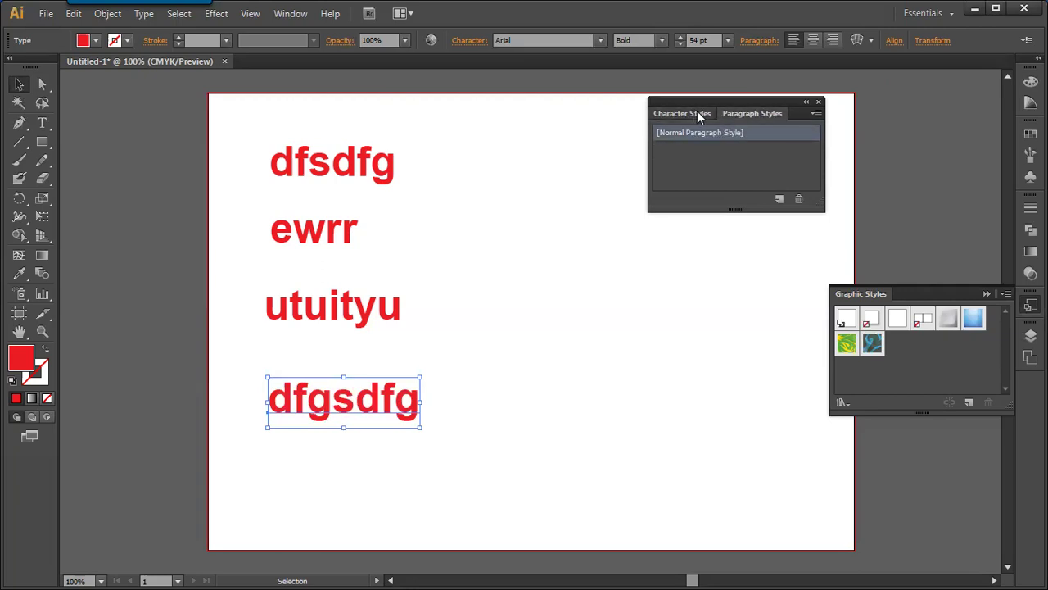
click(695, 113)
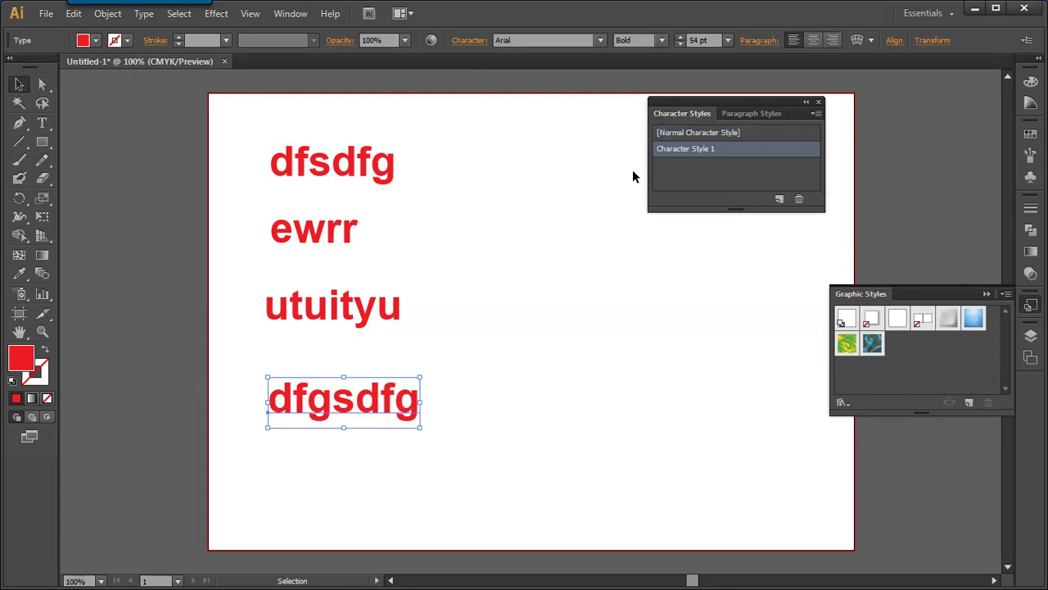
click(350, 181)
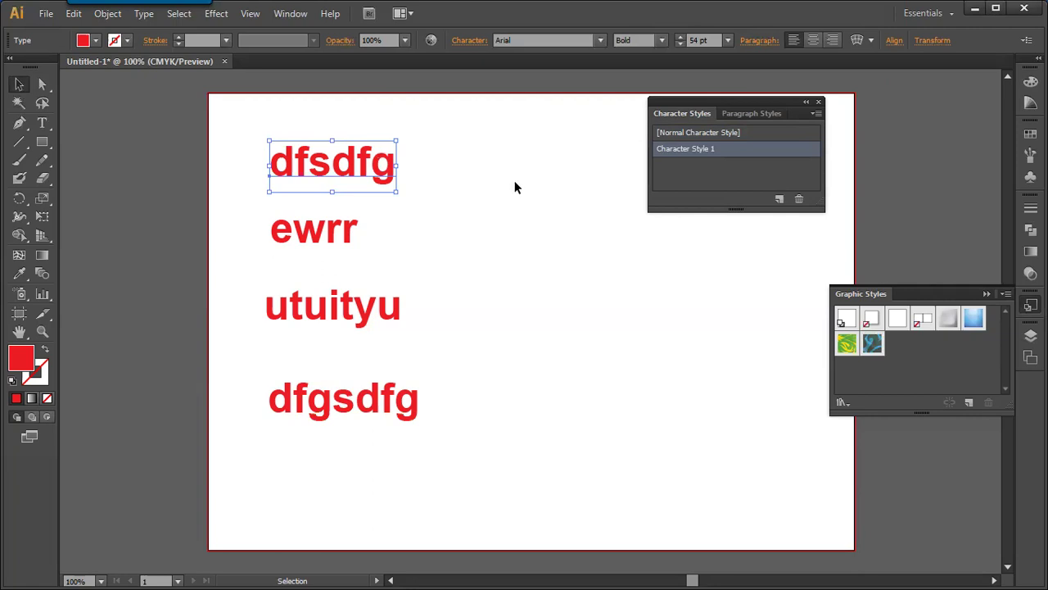
Select all four text objects on the artboard.
click(517, 227)
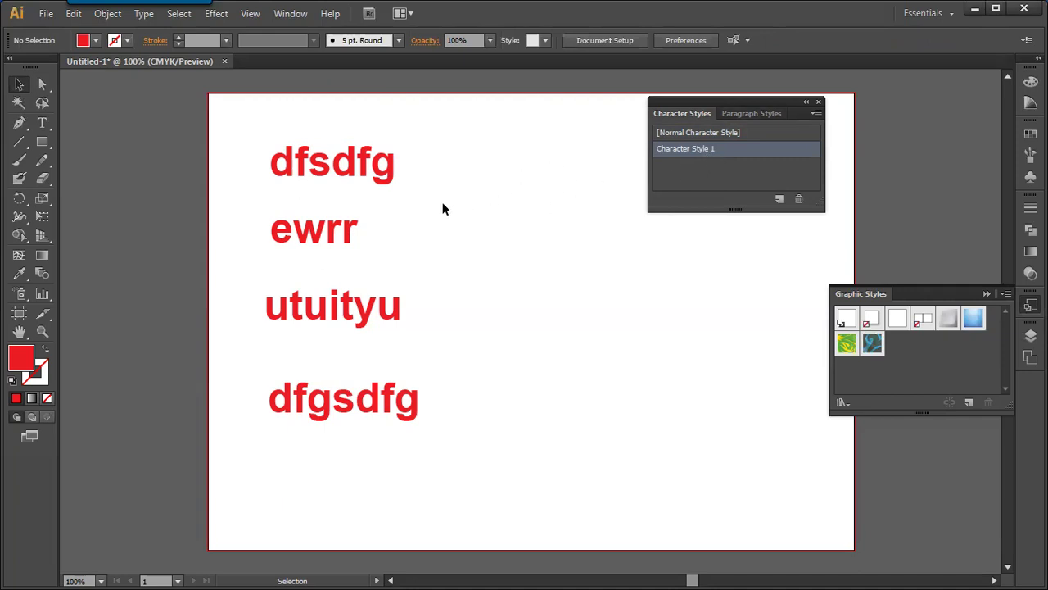
drag(447, 184, 305, 398)
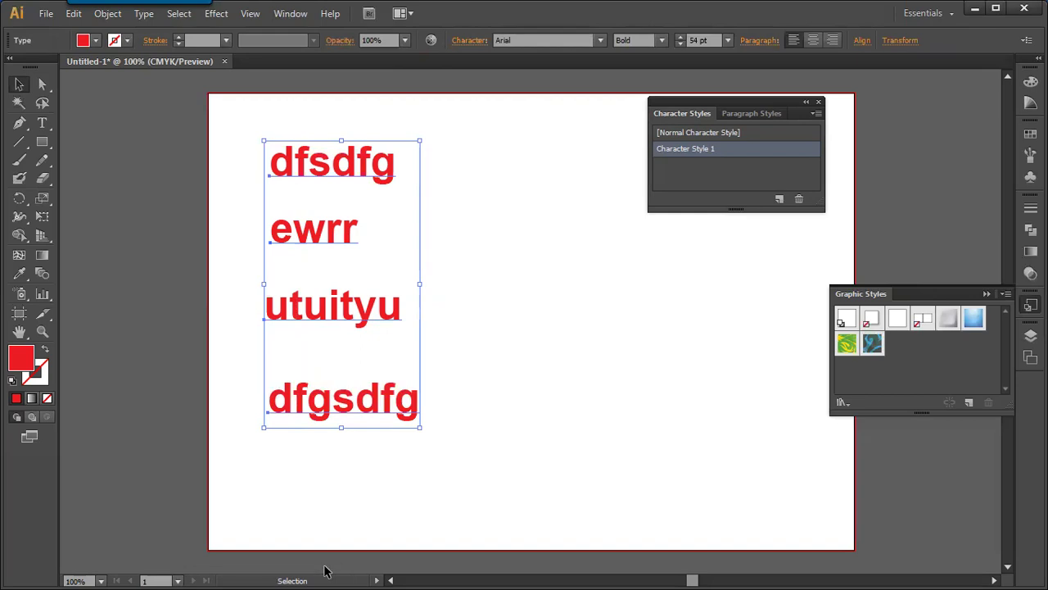
Switch to Paint and handwrite the underlined heading "Text" near the upper part of the canvas.
key(super)
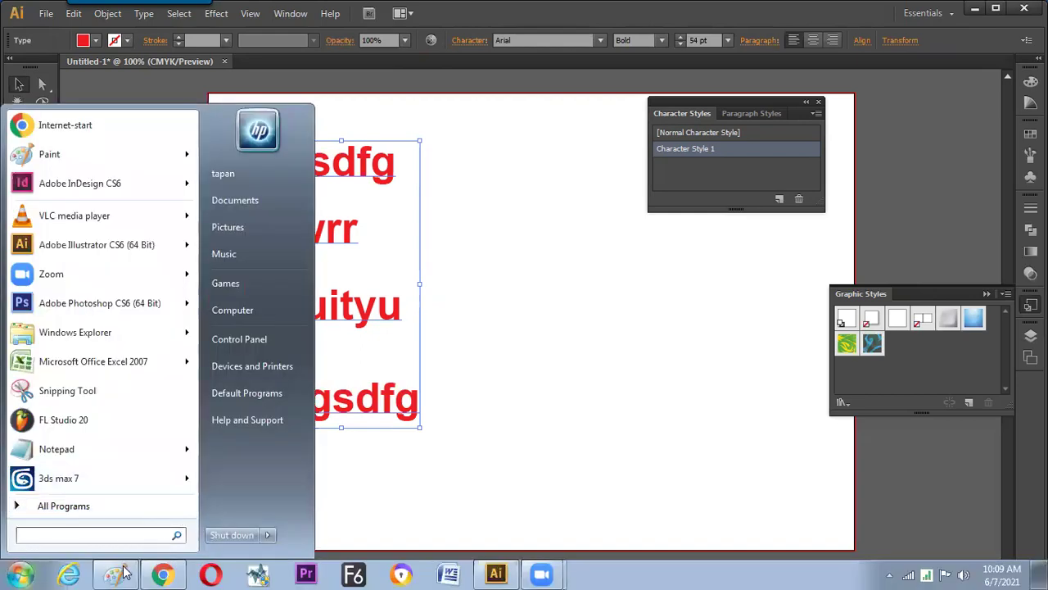
click(126, 573)
drag(326, 174, 324, 193)
mouse_move(313, 171)
mouse_down()
mouse_move(338, 166)
mouse_move(350, 188)
mouse_move(367, 189)
mouse_up()
mouse_move(366, 174)
mouse_down()
mouse_move(352, 190)
mouse_move(371, 190)
mouse_up()
drag(363, 179, 378, 177)
drag(316, 210, 383, 198)
click(367, 233)
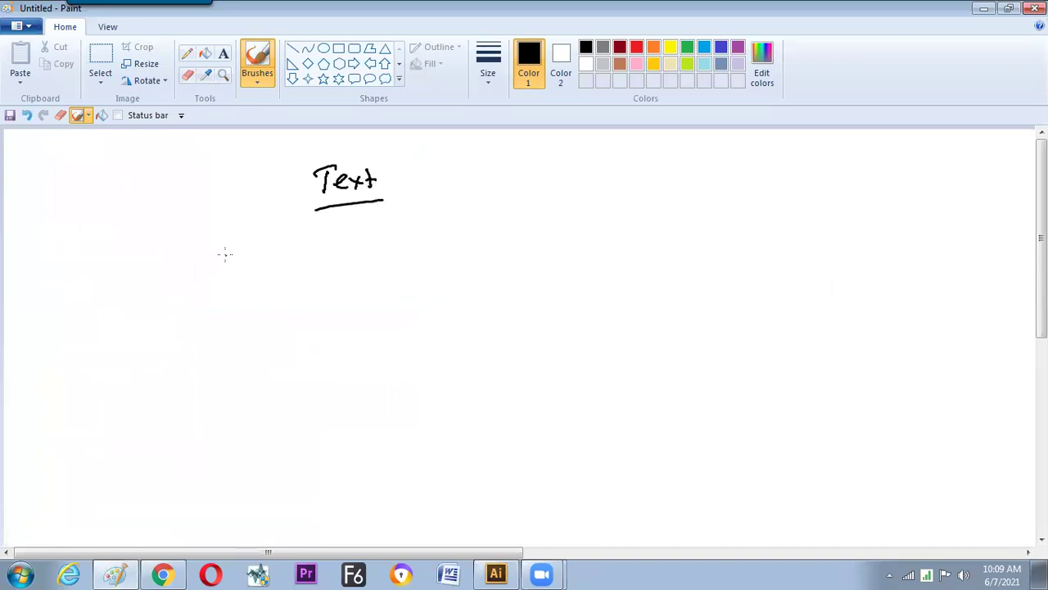
Draw a short vertical branch below the heading and label it "Path on Text" by hand.
drag(223, 242, 222, 270)
mouse_move(205, 286)
mouse_down()
mouse_move(204, 306)
mouse_move(205, 297)
mouse_up()
drag(221, 295, 230, 305)
mouse_move(225, 292)
mouse_down()
mouse_move(249, 304)
mouse_move(229, 316)
mouse_move(243, 324)
mouse_up()
drag(218, 342, 216, 364)
mouse_move(202, 346)
mouse_down()
mouse_move(236, 341)
mouse_move(239, 352)
mouse_up()
mouse_move(241, 344)
mouse_down()
mouse_move(251, 350)
mouse_move(240, 358)
mouse_up()
mouse_move(257, 331)
mouse_down()
mouse_move(256, 352)
mouse_move(266, 336)
mouse_up()
Draw a downward arrow branch beside "Path on Text" and label it "Shape Text".
mouse_move(334, 232)
mouse_down()
mouse_move(334, 264)
mouse_move(343, 262)
mouse_move(329, 302)
mouse_move(387, 293)
mouse_up()
mouse_move(365, 313)
mouse_down()
mouse_move(363, 336)
mouse_move(377, 311)
mouse_up()
drag(373, 321, 399, 330)
drag(399, 318, 391, 331)
mouse_move(406, 311)
mouse_down()
mouse_move(404, 329)
mouse_move(416, 314)
mouse_up()
Add a branch before "Path on Text" and handwrite "Text" beneath it.
drag(105, 249, 102, 280)
mouse_move(75, 314)
mouse_down()
mouse_move(74, 333)
mouse_move(83, 312)
mouse_up()
drag(87, 323, 98, 330)
drag(98, 314, 115, 331)
drag(118, 323, 129, 321)
Add a vertical branch after "Shape Text" and label it "Paragraphic".
drag(477, 219, 481, 327)
mouse_move(481, 298)
mouse_down()
mouse_move(508, 316)
mouse_move(516, 307)
mouse_up()
mouse_move(526, 305)
mouse_down()
mouse_move(549, 321)
mouse_move(575, 308)
mouse_move(585, 317)
mouse_move(599, 303)
mouse_move(618, 312)
mouse_up()
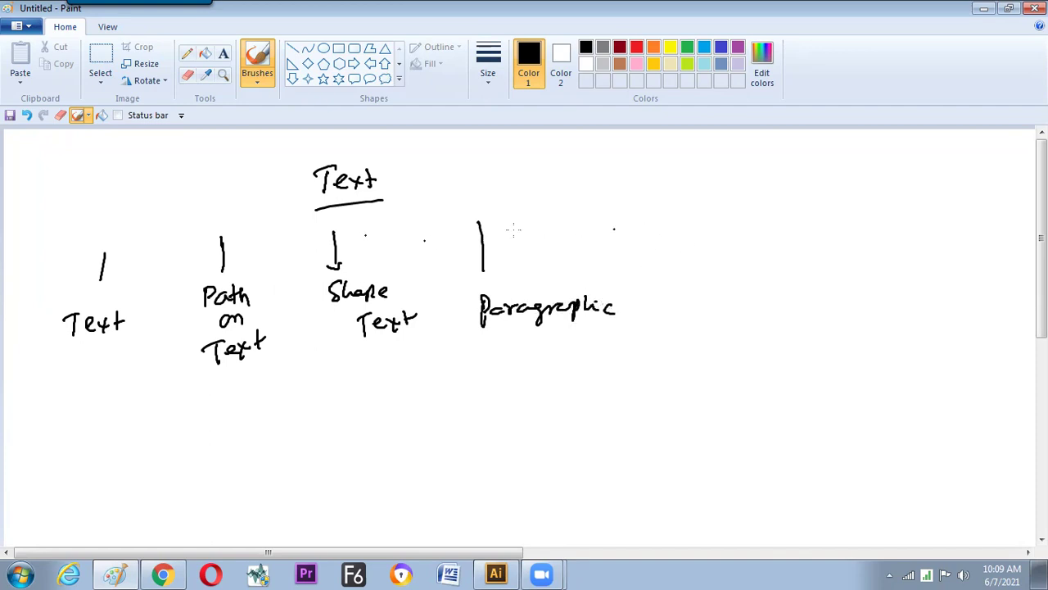
Add a "V/H" branch and join all branches with one long line, with an arrow down from the heading.
mouse_move(656, 207)
mouse_down()
mouse_move(665, 293)
mouse_move(680, 308)
mouse_up()
drag(650, 345, 690, 329)
mouse_move(670, 349)
mouse_down()
mouse_move(670, 363)
mouse_move(684, 356)
mouse_up()
drag(685, 349, 686, 365)
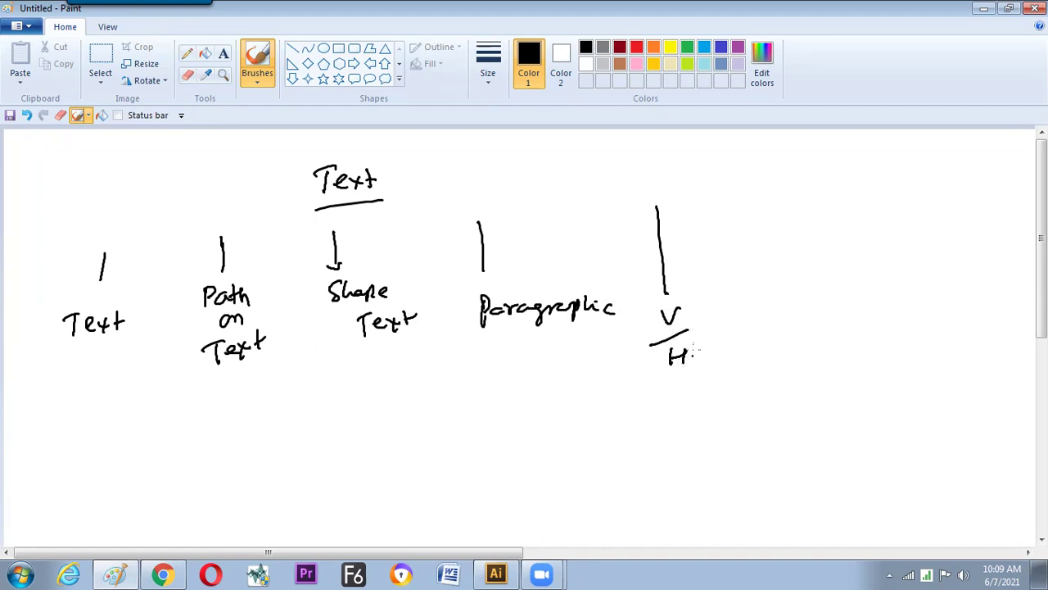
mouse_move(82, 253)
mouse_down()
mouse_move(516, 203)
mouse_move(744, 190)
mouse_up()
mouse_move(337, 208)
mouse_down()
mouse_move(338, 220)
mouse_move(354, 218)
mouse_up()
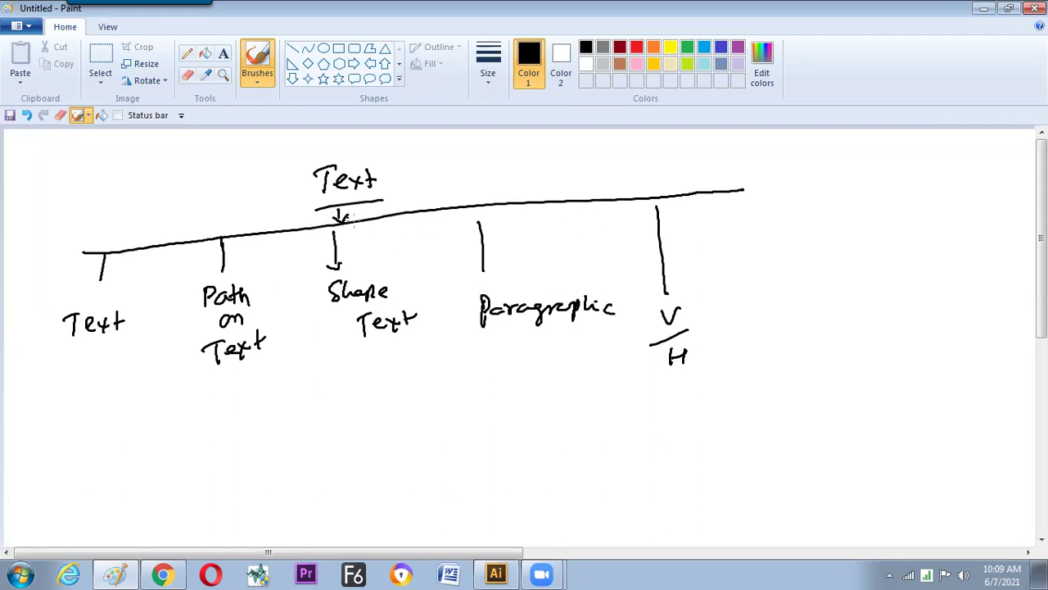
Add a "Glymps" branch, then extend the long line to a further branch labelled "Creet outline".
mouse_move(732, 195)
mouse_down()
mouse_move(736, 263)
mouse_move(748, 277)
mouse_move(756, 262)
mouse_move(778, 283)
mouse_up()
mouse_move(781, 280)
mouse_down()
mouse_move(796, 270)
mouse_move(799, 280)
mouse_up()
drag(803, 267, 817, 278)
mouse_move(741, 191)
mouse_down()
mouse_move(871, 191)
mouse_move(865, 296)
mouse_move(921, 286)
mouse_up()
mouse_move(881, 314)
mouse_down()
mouse_move(918, 313)
mouse_move(926, 300)
mouse_move(962, 309)
mouse_up()
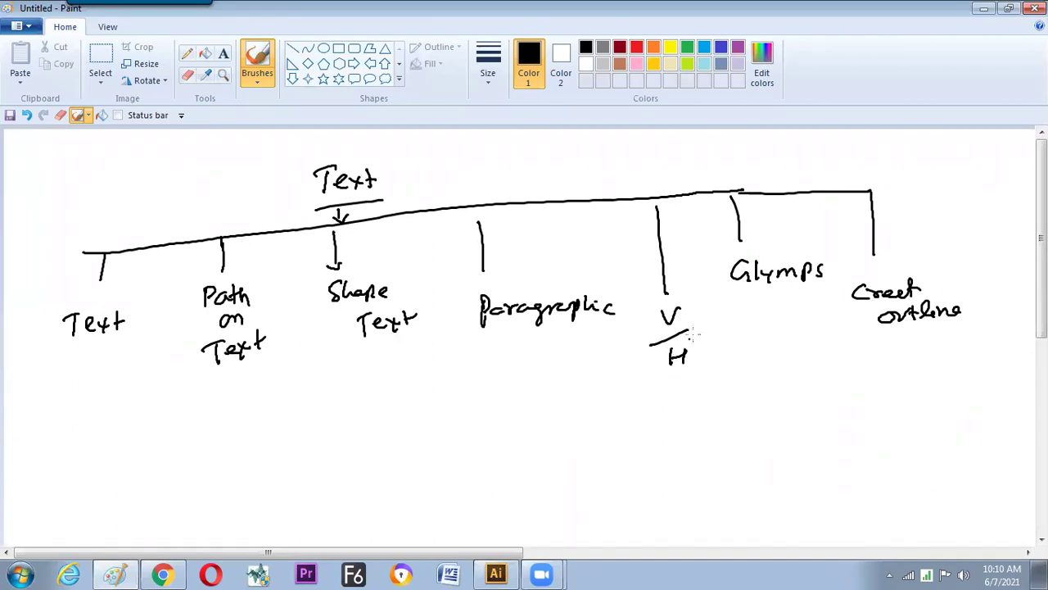
Draw a long branch between "Text" and "Path on Text" and label it "Cheak Spell (Edit)".
drag(150, 255, 143, 403)
mouse_move(132, 416)
mouse_down()
mouse_move(114, 428)
mouse_move(175, 415)
mouse_move(181, 429)
mouse_up()
mouse_move(156, 440)
mouse_down()
mouse_move(186, 445)
mouse_move(193, 432)
mouse_move(197, 452)
mouse_up()
mouse_move(165, 482)
mouse_down()
mouse_move(178, 498)
mouse_move(190, 490)
mouse_up()
drag(199, 467, 199, 490)
mouse_move(193, 475)
mouse_down()
mouse_move(206, 473)
mouse_move(211, 490)
mouse_up()
drag(154, 483, 149, 508)
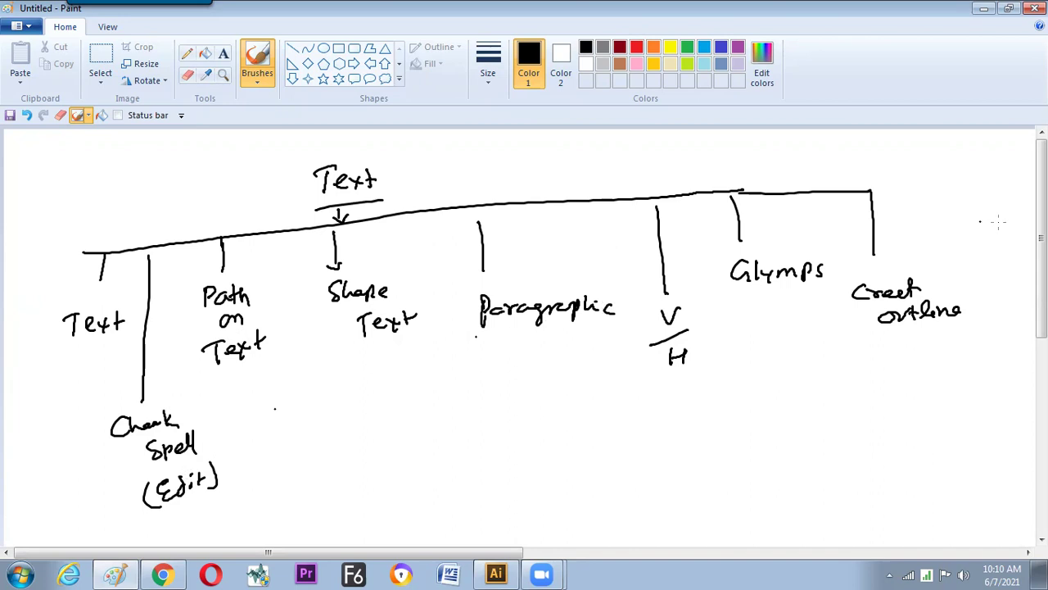
Write a circled "Menu" below the branch diagram with lines leading to the labels "Edit" and "Type".
scroll(1042, 237, down, 1)
mouse_move(493, 395)
mouse_down()
mouse_move(523, 405)
mouse_move(494, 421)
mouse_move(525, 418)
mouse_up()
key(ctrl+z)
mouse_move(526, 407)
mouse_down()
mouse_move(548, 410)
mouse_move(483, 421)
mouse_move(559, 400)
mouse_up()
mouse_move(495, 428)
mouse_down()
mouse_move(401, 464)
mouse_move(407, 477)
mouse_up()
drag(418, 467, 420, 477)
drag(425, 463, 434, 473)
drag(427, 466, 442, 463)
mouse_move(508, 443)
mouse_down()
mouse_move(508, 474)
mouse_move(493, 491)
mouse_move(503, 485)
mouse_up()
drag(510, 475, 514, 496)
drag(518, 480, 535, 490)
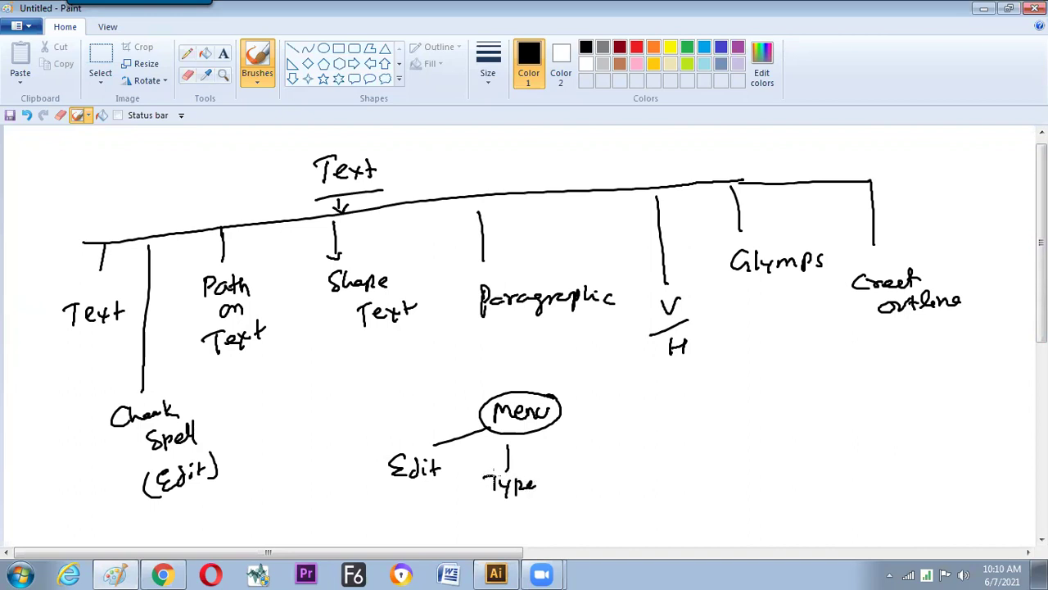
Draw a third line from the circled "Menu" and label it "window".
drag(561, 427, 583, 445)
drag(594, 447, 619, 448)
drag(624, 445, 652, 452)
drag(660, 437, 665, 447)
drag(668, 442, 678, 439)
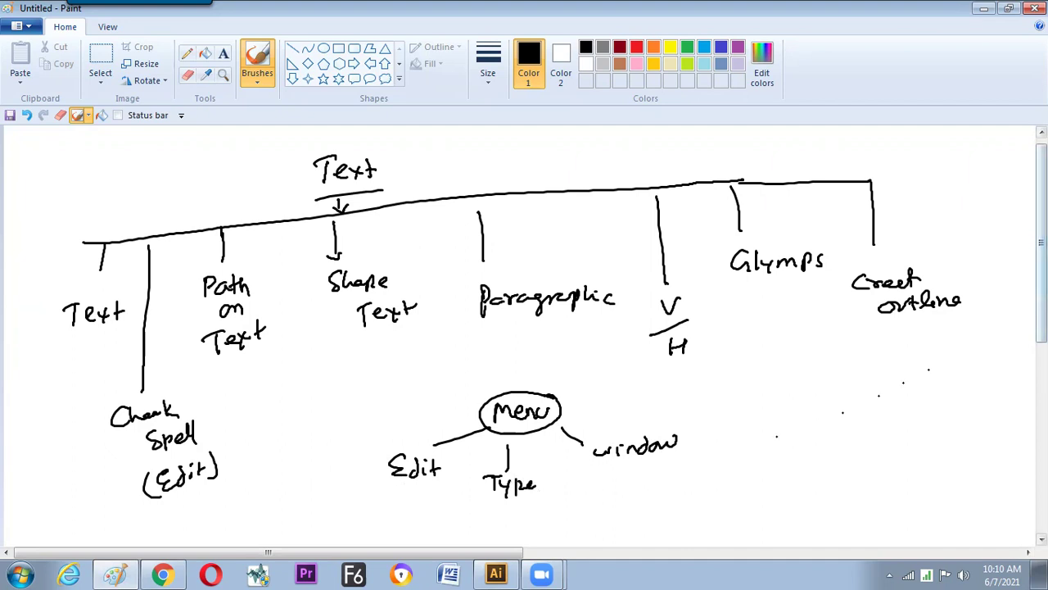
Extend the long line to a "Character Style" branch and add a longer "Character window" branch before "Creet outline".
scroll(655, 451, down, 2)
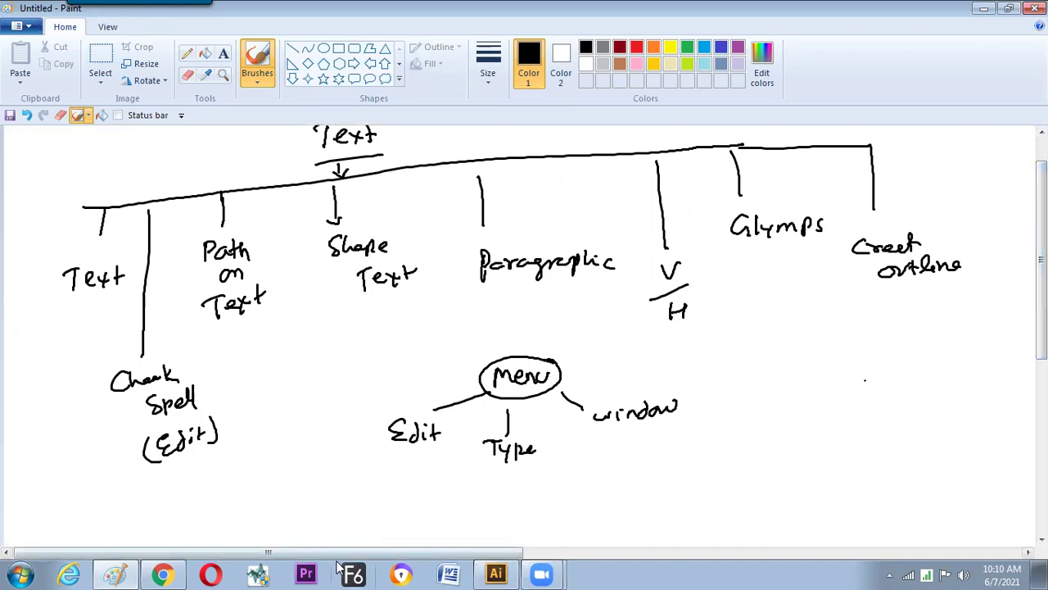
drag(340, 553, 393, 552)
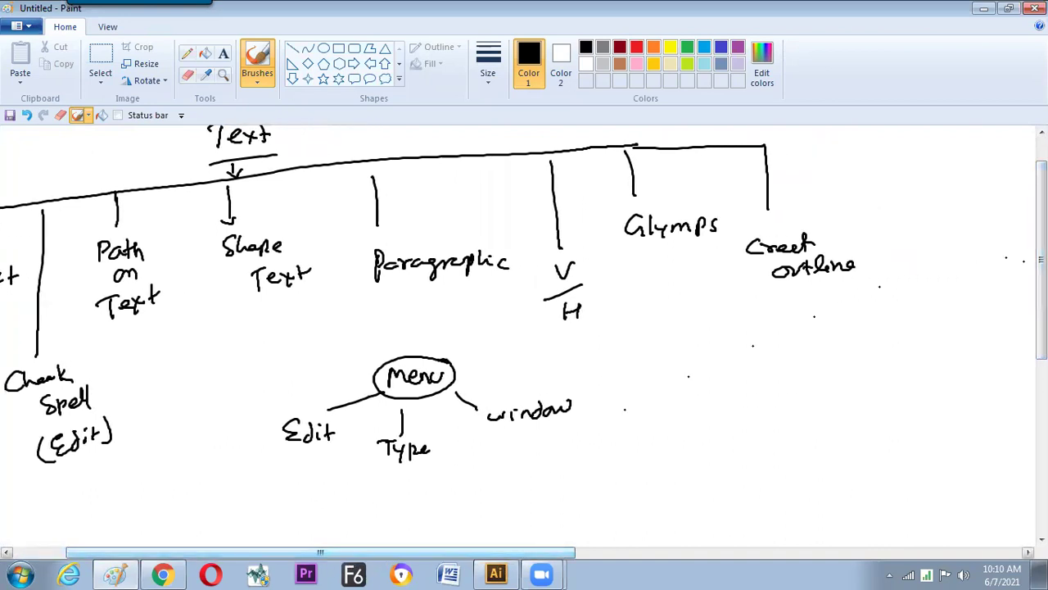
scroll(1042, 246, up, 1)
mouse_move(769, 175)
mouse_down()
mouse_move(857, 175)
mouse_move(857, 190)
mouse_up()
mouse_move(856, 201)
mouse_down()
mouse_move(844, 206)
mouse_move(856, 216)
mouse_up()
drag(863, 195, 874, 215)
mouse_move(890, 206)
mouse_down()
mouse_move(922, 198)
mouse_move(932, 211)
mouse_move(945, 199)
mouse_up()
drag(904, 227, 891, 244)
mouse_move(914, 222)
mouse_down()
mouse_move(914, 246)
mouse_move(924, 228)
mouse_up()
mouse_move(915, 231)
mouse_down()
mouse_move(919, 259)
mouse_move(936, 246)
mouse_up()
drag(942, 240, 952, 244)
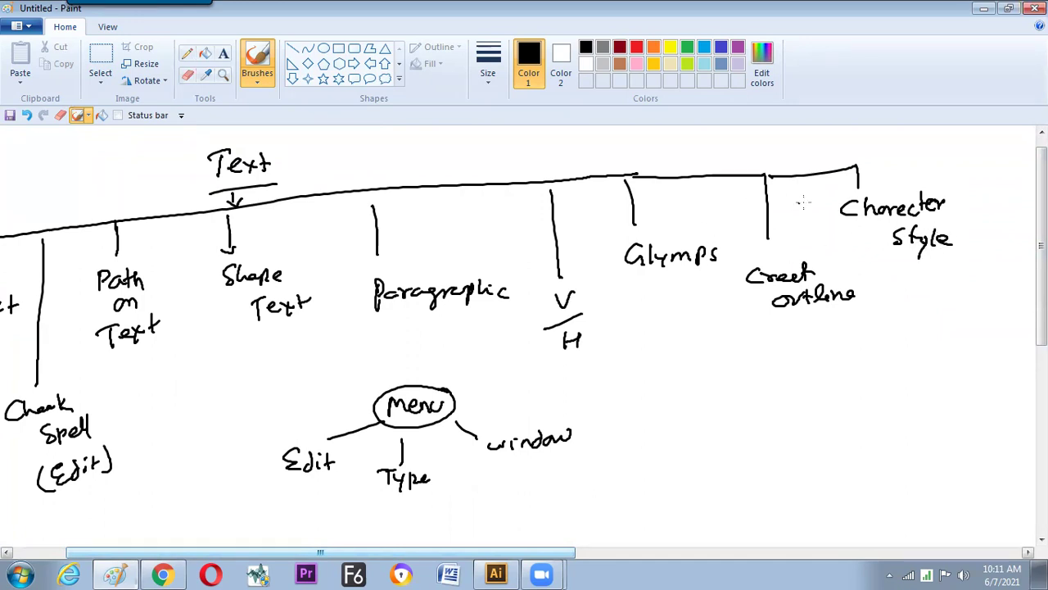
mouse_move(729, 174)
mouse_down()
mouse_move(737, 387)
mouse_move(849, 370)
mouse_up()
drag(805, 397, 906, 385)
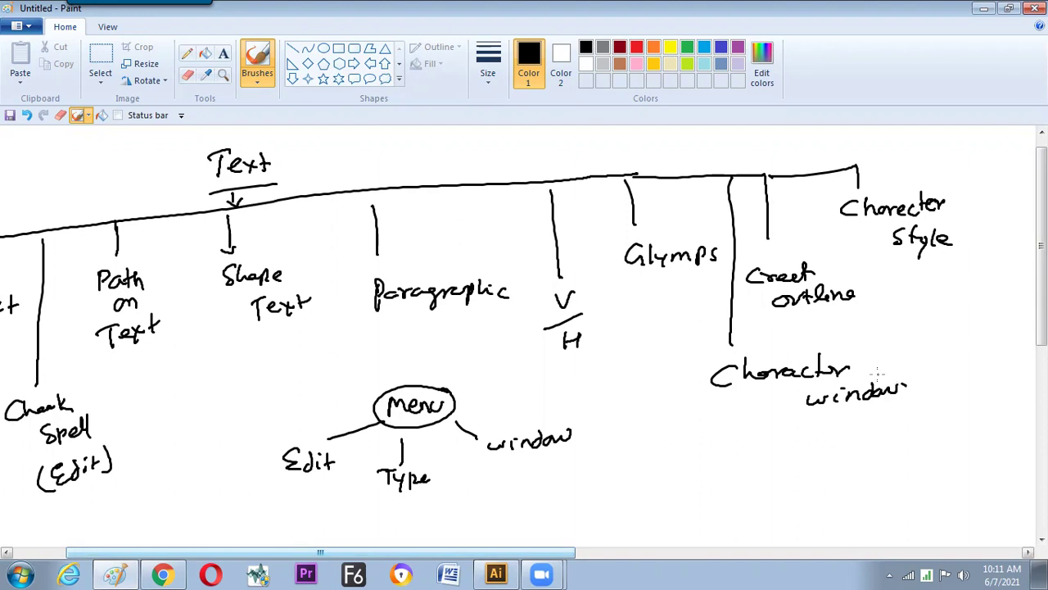
Write two circled numbers beside the "Text" heading.
mouse_move(516, 553)
mouse_down()
mouse_move(465, 554)
mouse_move(477, 557)
mouse_up()
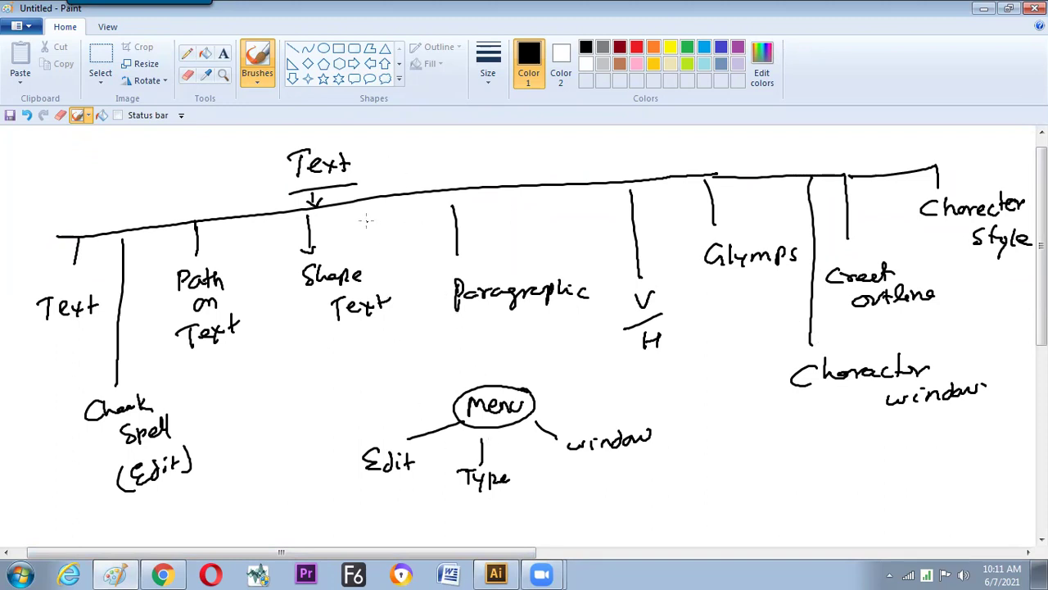
drag(378, 146, 378, 167)
drag(391, 151, 391, 156)
mouse_move(398, 141)
mouse_down()
mouse_move(374, 138)
mouse_move(403, 143)
mouse_move(429, 158)
mouse_move(423, 166)
mouse_up()
mouse_move(432, 149)
mouse_down()
mouse_move(434, 165)
mouse_move(449, 144)
mouse_up()
Draw a long dividing line below the whole diagram with an upward arrow near its start.
scroll(1013, 245, down, 5)
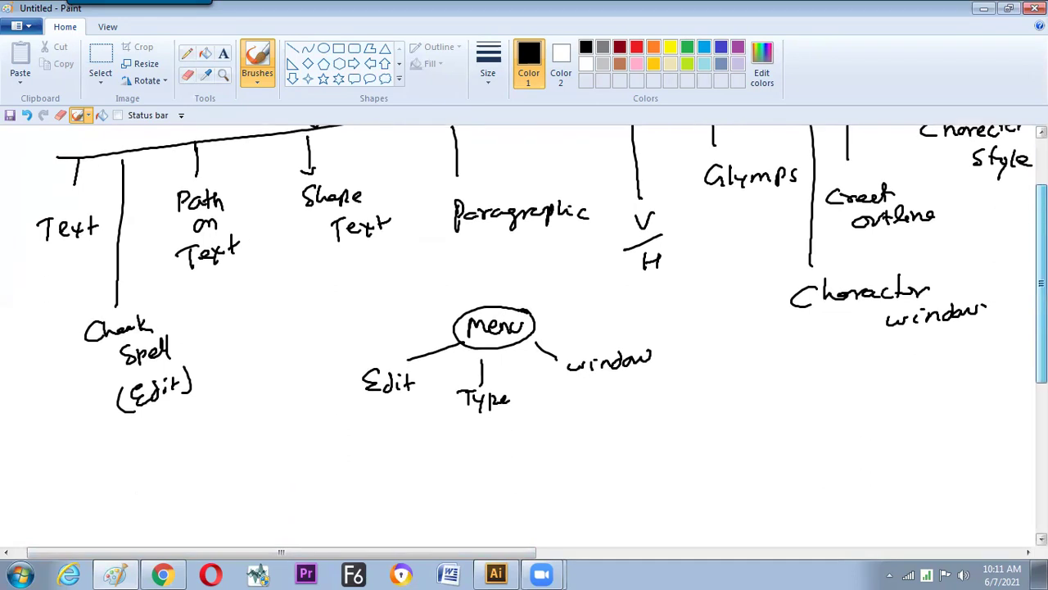
drag(54, 335, 965, 293)
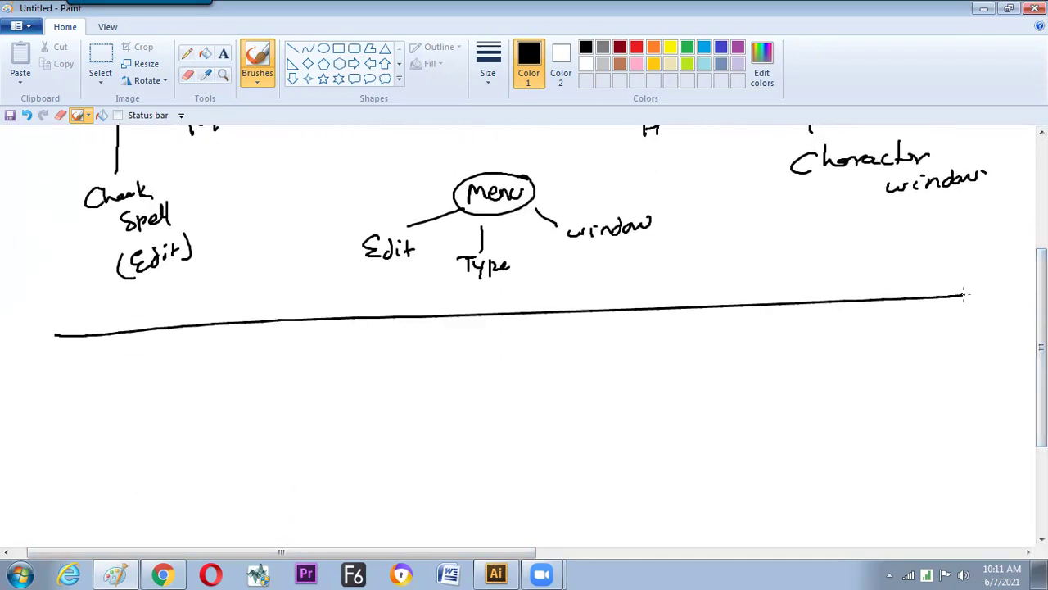
mouse_move(116, 347)
mouse_down()
mouse_move(104, 309)
mouse_move(115, 323)
mouse_up()
Handwrite the heading "own Text" below the dividing line, with a line above and below it.
drag(286, 357, 375, 362)
mouse_move(362, 344)
mouse_down()
mouse_move(390, 342)
mouse_move(400, 360)
mouse_up()
mouse_move(402, 347)
mouse_down()
mouse_move(415, 359)
mouse_move(418, 344)
mouse_up()
mouse_move(423, 337)
mouse_down()
mouse_move(425, 358)
mouse_move(436, 346)
mouse_up()
click(277, 397)
drag(320, 394, 455, 378)
drag(252, 335, 447, 328)
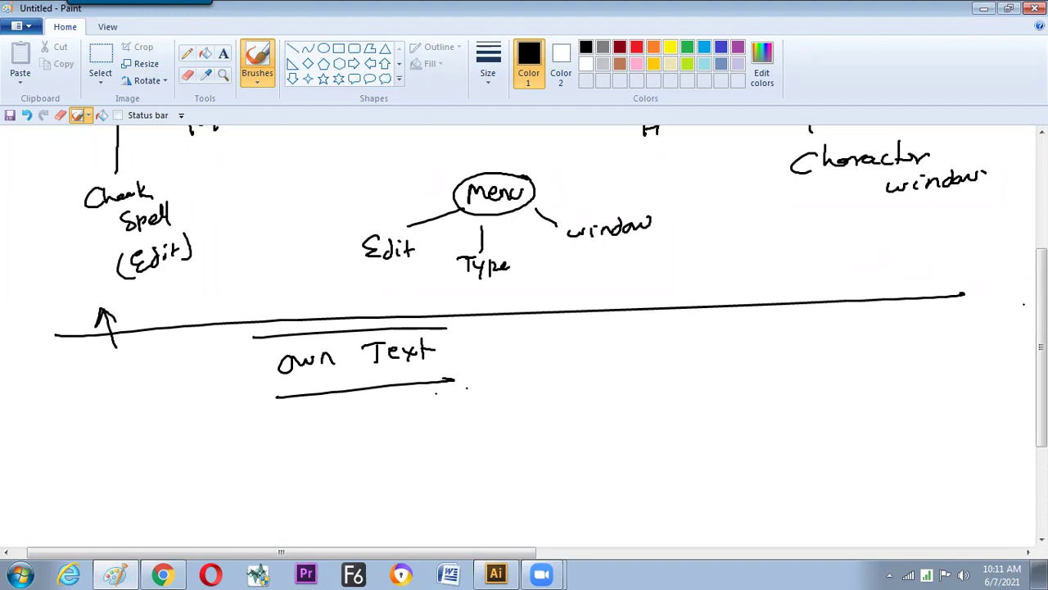
Draw a branching bracket below "own Text" and label its first branch "Grid".
drag(1041, 348, 1042, 381)
drag(379, 324, 378, 347)
mouse_move(280, 358)
mouse_down()
mouse_move(391, 348)
mouse_move(495, 362)
mouse_up()
mouse_move(280, 358)
mouse_down()
mouse_move(279, 379)
mouse_move(226, 424)
mouse_move(238, 426)
mouse_up()
mouse_move(240, 425)
mouse_down()
mouse_move(251, 413)
mouse_move(260, 424)
mouse_up()
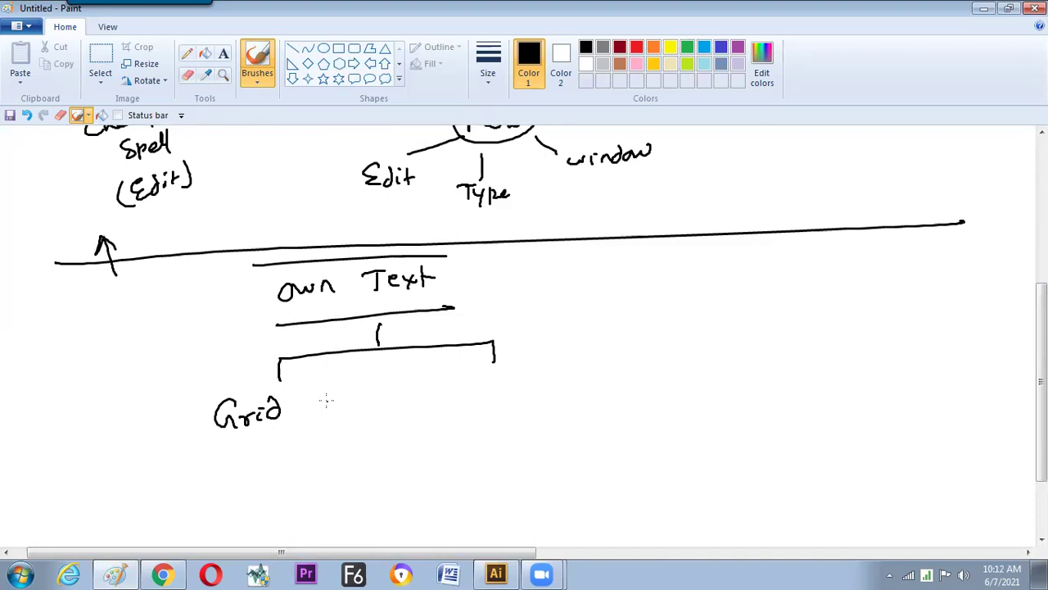
Add a middle branch to the "own Text" bracket and label it "Brush".
drag(368, 351, 366, 416)
mouse_move(349, 425)
mouse_down()
mouse_move(351, 446)
mouse_move(390, 434)
mouse_up()
drag(393, 419, 409, 439)
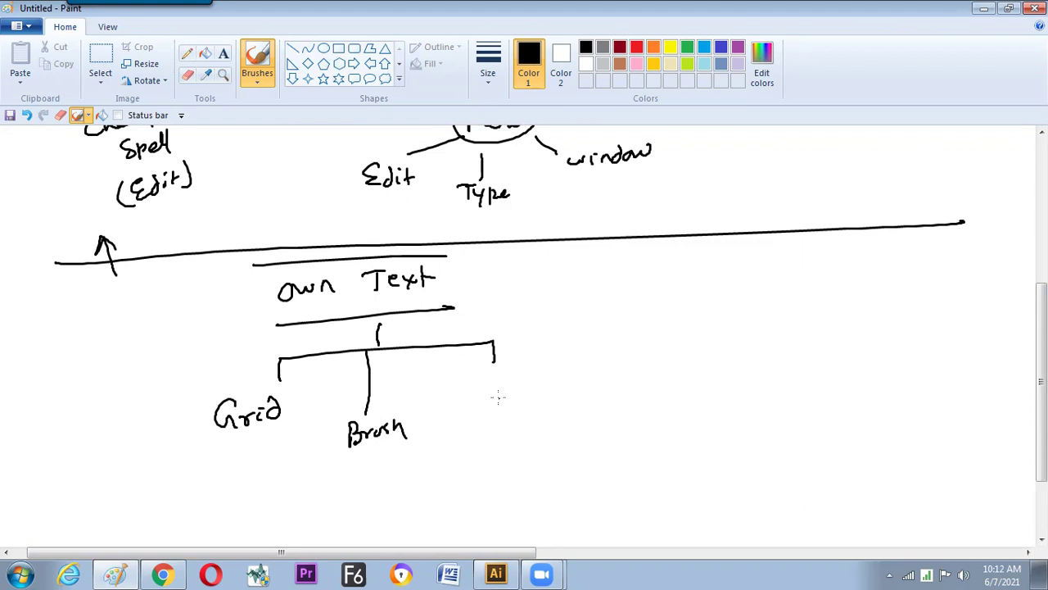
Handwrite "Physical Paint Brush" under the last branch of the "own Text" bracket.
mouse_move(495, 382)
mouse_down()
mouse_move(496, 395)
mouse_move(529, 401)
mouse_up()
mouse_move(535, 388)
mouse_down()
mouse_move(536, 398)
mouse_move(578, 396)
mouse_move(541, 435)
mouse_move(556, 423)
mouse_up()
drag(565, 418, 576, 422)
mouse_move(583, 409)
mouse_down()
mouse_move(585, 422)
mouse_move(598, 419)
mouse_up()
mouse_move(592, 404)
mouse_down()
mouse_move(603, 415)
mouse_move(636, 401)
mouse_move(656, 414)
mouse_up()
drag(659, 401, 676, 408)
drag(681, 387, 688, 409)
Separate "Physical Paint Brush" with a slanted line and draw an arrow beneath "Brush" and "Grid" pointing toward "Grid".
mouse_move(553, 318)
mouse_down()
mouse_move(562, 312)
mouse_move(420, 472)
mouse_up()
drag(208, 458, 415, 449)
drag(241, 453, 209, 463)
drag(208, 463, 229, 487)
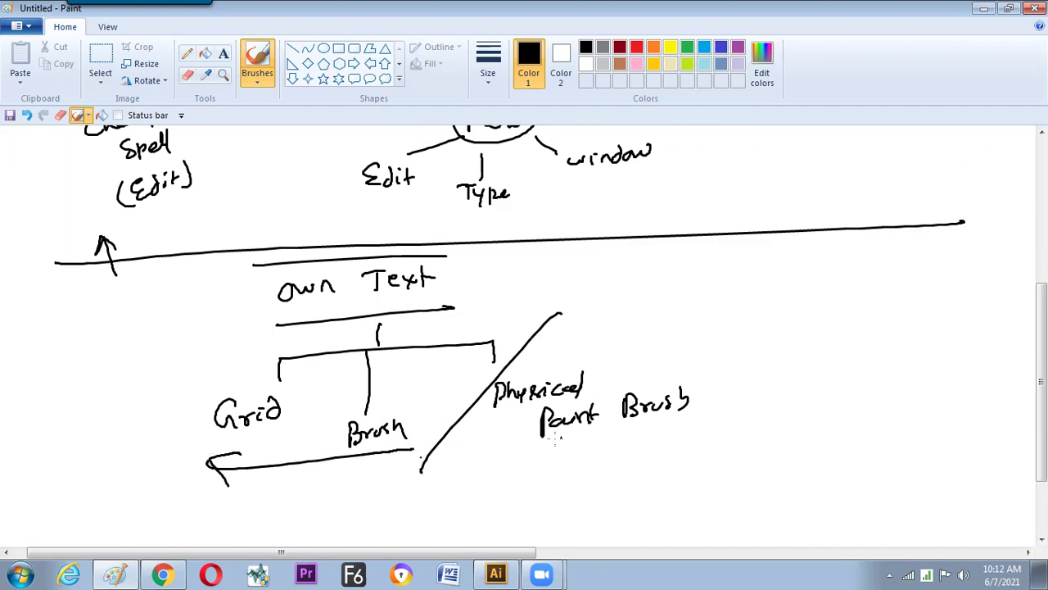
Add a check mark, an upward arrow from the slanted line, and "free hand" between two lines above "Physical Paint Brush".
mouse_move(608, 362)
mouse_down()
mouse_move(627, 360)
mouse_move(654, 332)
mouse_up()
mouse_move(539, 329)
mouse_down()
mouse_move(546, 223)
mouse_move(554, 233)
mouse_up()
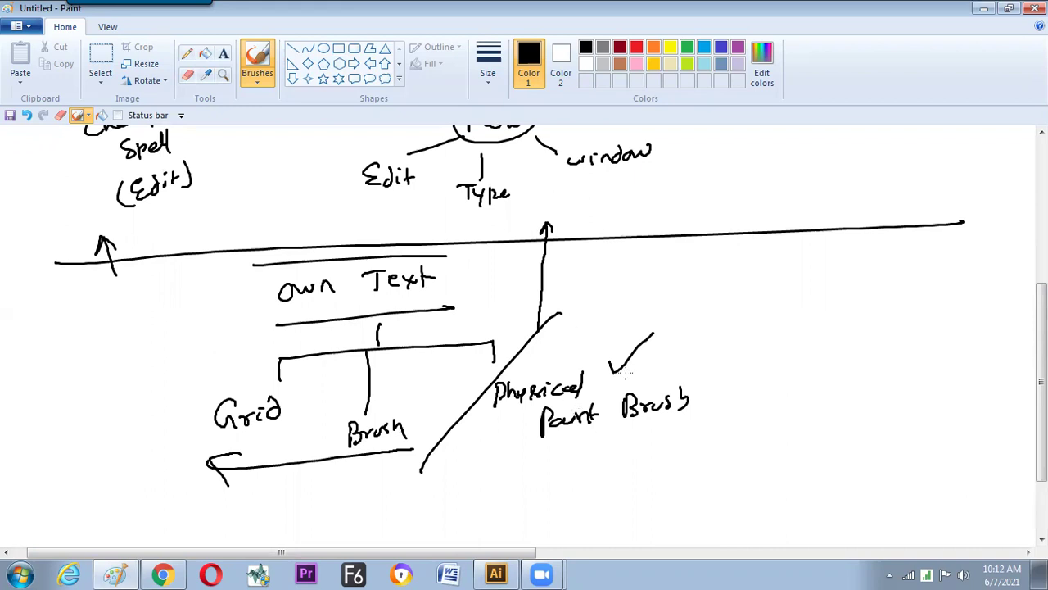
mouse_move(579, 333)
mouse_down()
mouse_move(612, 335)
mouse_move(665, 309)
mouse_move(675, 329)
mouse_up()
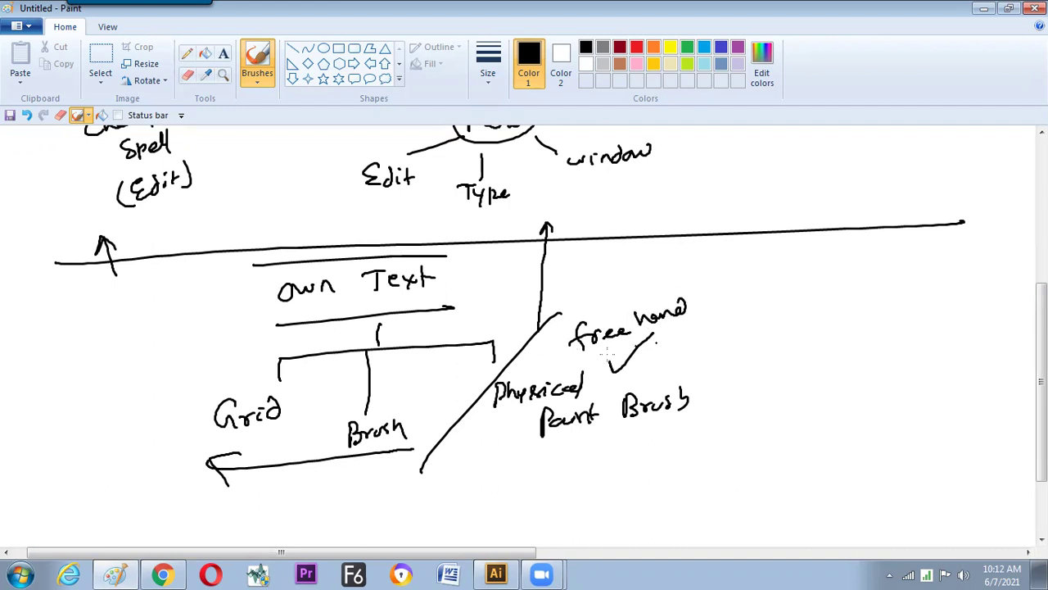
drag(573, 370, 728, 327)
mouse_move(578, 326)
mouse_down()
mouse_move(611, 307)
mouse_move(695, 282)
mouse_up()
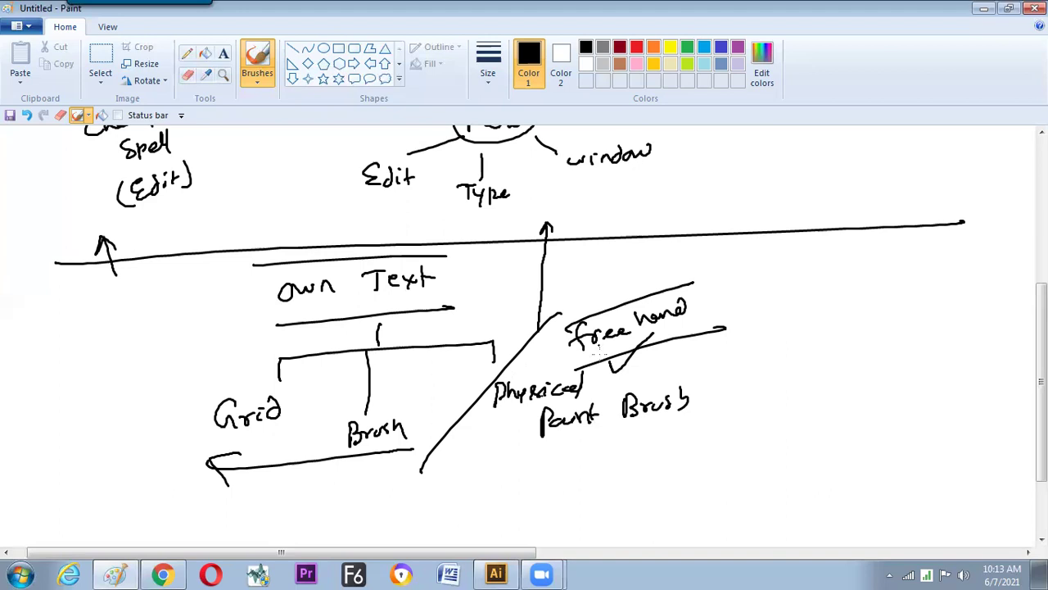
Handwrite "(Calligraphy)" below "Paint Brush" and add a check mark beside it.
scroll(942, 308, down, 3)
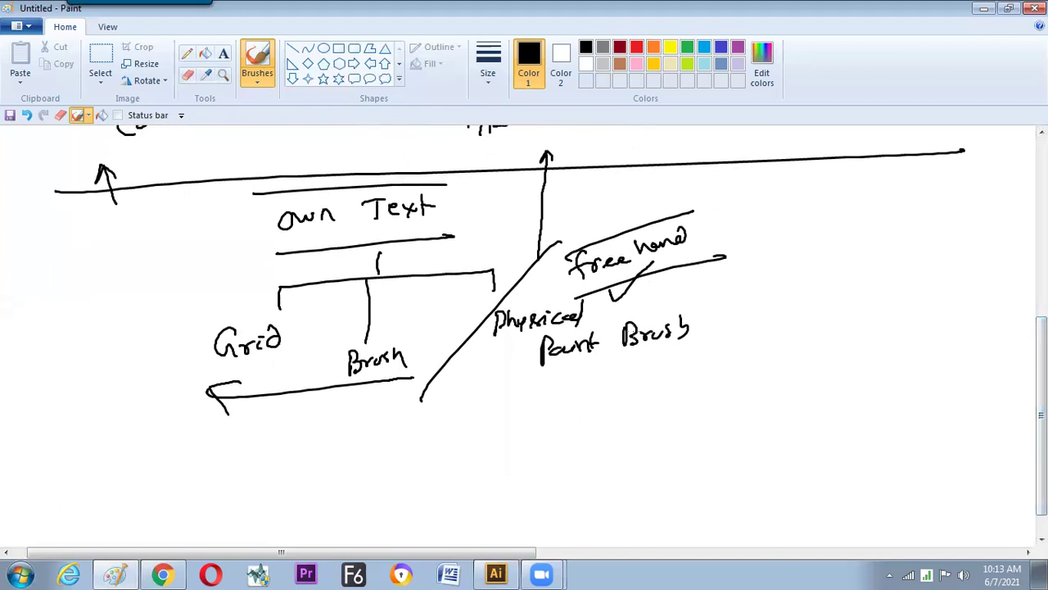
mouse_move(628, 381)
mouse_down()
mouse_move(612, 405)
mouse_move(653, 408)
mouse_up()
mouse_move(661, 370)
mouse_down()
mouse_move(688, 399)
mouse_move(709, 389)
mouse_move(718, 396)
mouse_move(766, 363)
mouse_move(594, 408)
mouse_move(631, 431)
mouse_up()
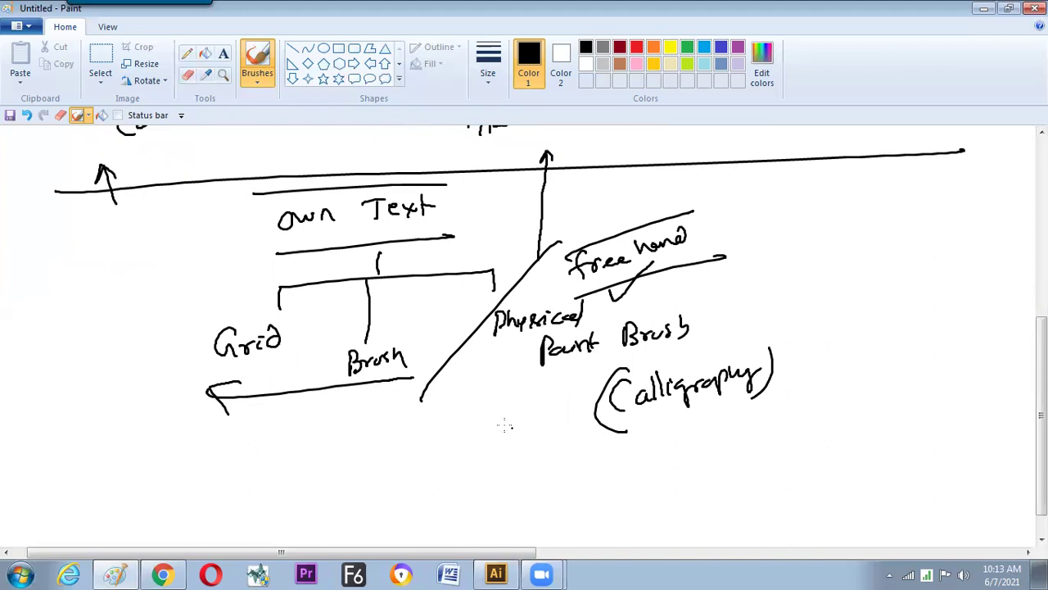
drag(706, 299, 791, 260)
Draw a vertical divider after the calligraphy section and write an underlined "Download Text" beyond it.
mouse_move(1038, 329)
mouse_down()
mouse_move(1034, 240)
mouse_move(1002, 176)
mouse_move(987, 353)
mouse_move(992, 310)
mouse_up()
drag(804, 268, 815, 463)
mouse_move(881, 312)
mouse_down()
mouse_move(870, 308)
mouse_move(896, 316)
mouse_move(924, 299)
mouse_move(955, 310)
mouse_move(964, 296)
mouse_up()
mouse_move(870, 350)
mouse_down()
mouse_move(957, 328)
mouse_move(905, 344)
mouse_up()
drag(897, 331, 941, 329)
drag(937, 321, 954, 319)
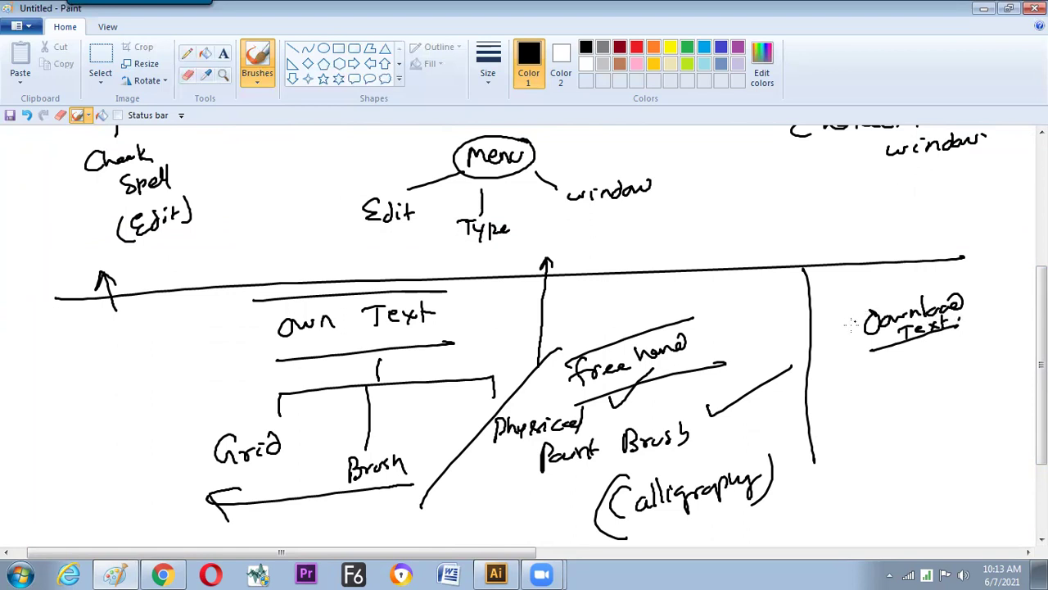
Number the four text sections of the diagram with circled 1, 2, 3 and 4.
drag(225, 250, 230, 272)
drag(223, 244, 218, 248)
drag(161, 413, 190, 428)
mouse_move(170, 403)
mouse_down()
mouse_move(186, 439)
mouse_move(156, 409)
mouse_up()
mouse_move(593, 288)
mouse_down()
mouse_move(608, 308)
mouse_move(609, 281)
mouse_up()
mouse_move(867, 280)
mouse_down()
mouse_move(880, 293)
mouse_move(871, 272)
mouse_up()
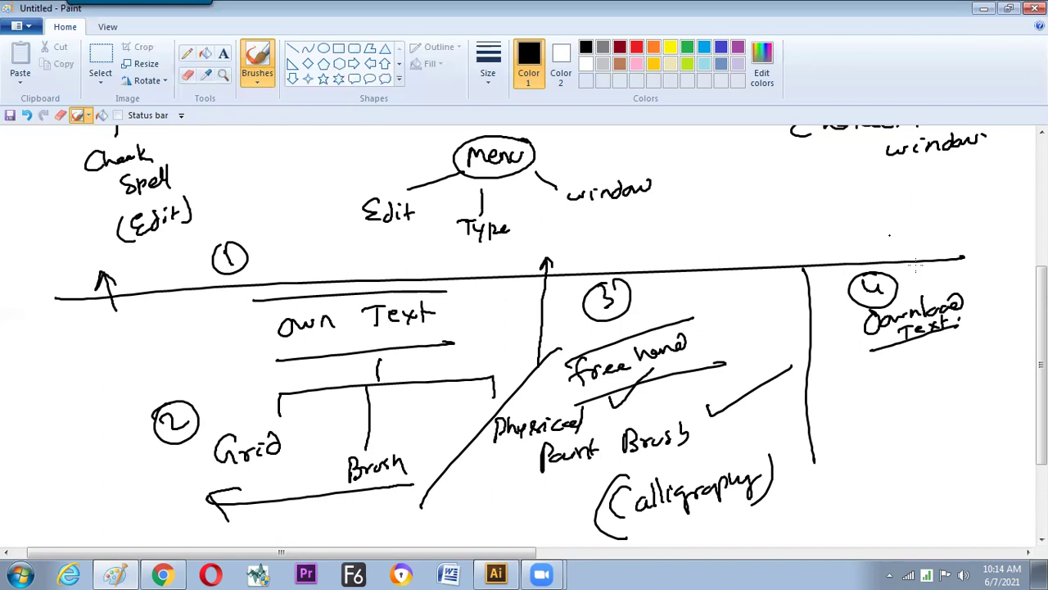
Handwrite a short note above the first branches of the diagram and switch back to Illustrator.
scroll(1022, 312, down, 2)
scroll(1022, 312, up, 5)
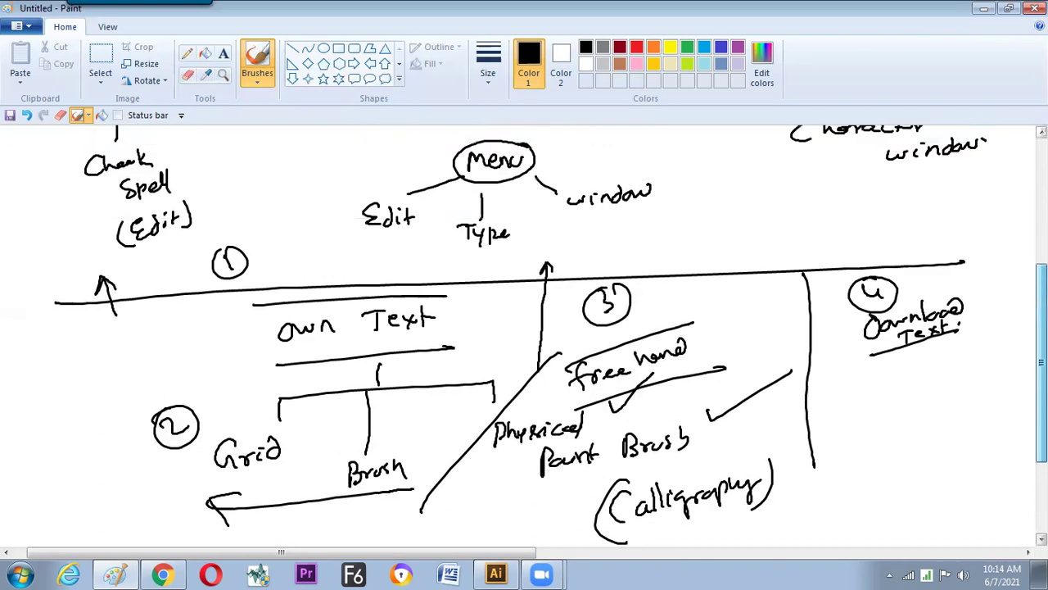
drag(1020, 255, 1019, 202)
scroll(1021, 213, down, 4)
scroll(1022, 205, up, 5)
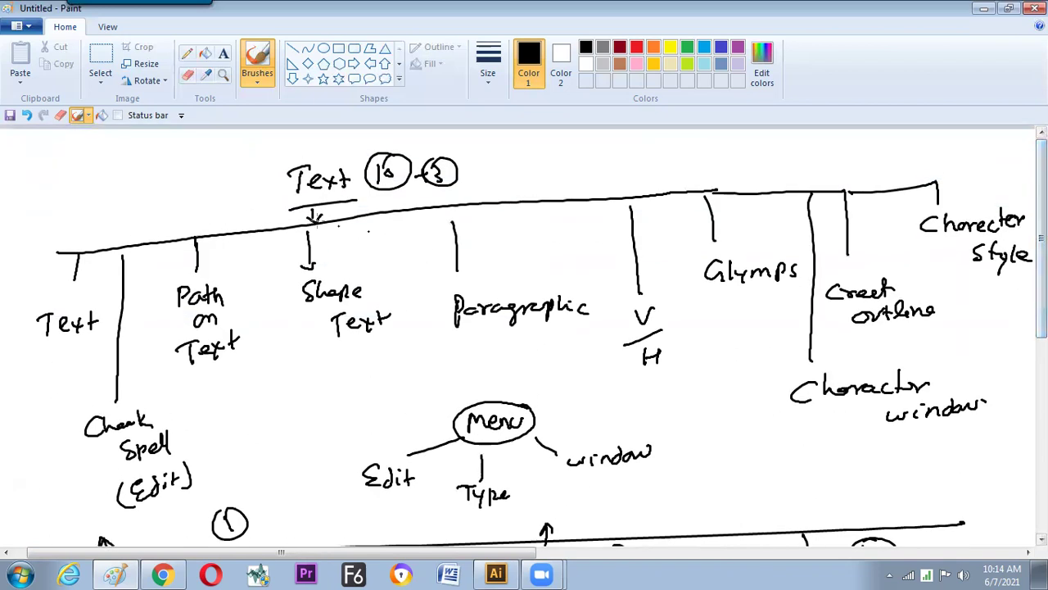
mouse_move(52, 194)
mouse_down()
mouse_move(78, 215)
mouse_move(84, 197)
mouse_up()
drag(90, 190, 92, 189)
mouse_move(107, 176)
mouse_down()
mouse_move(57, 221)
mouse_move(100, 151)
mouse_up()
click(95, 181)
click(118, 188)
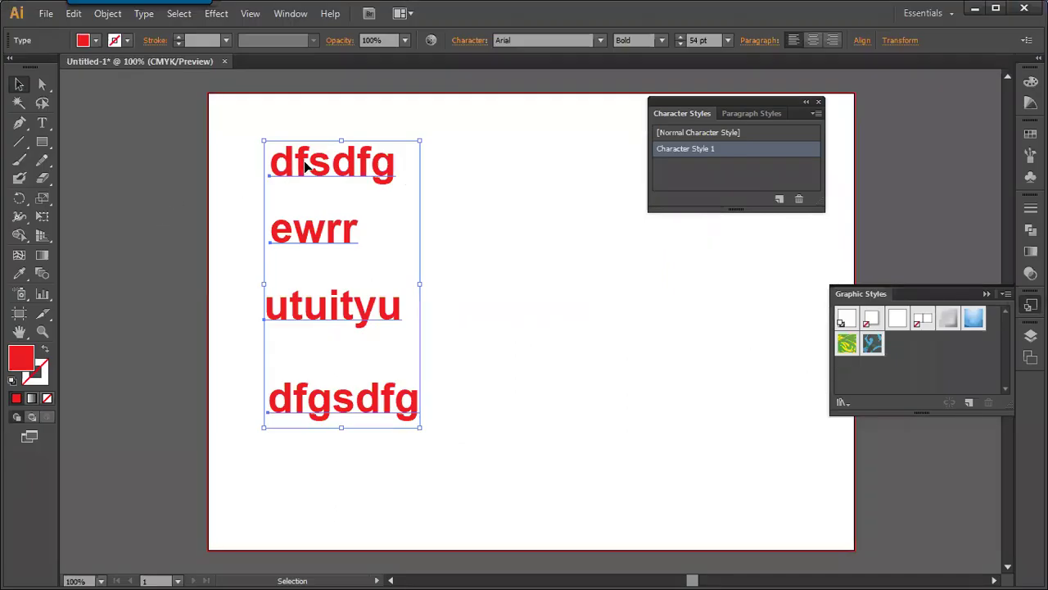
Shift the four text objects slightly toward the artboard's upper-left corner and reselect all of them.
drag(305, 166, 296, 163)
click(143, 13)
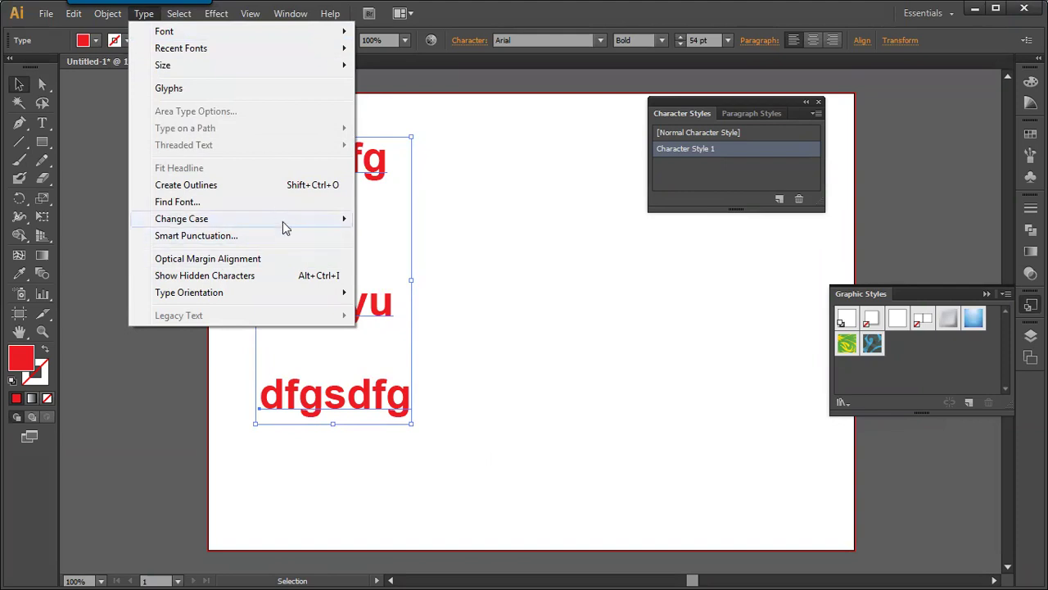
click(434, 208)
click(352, 172)
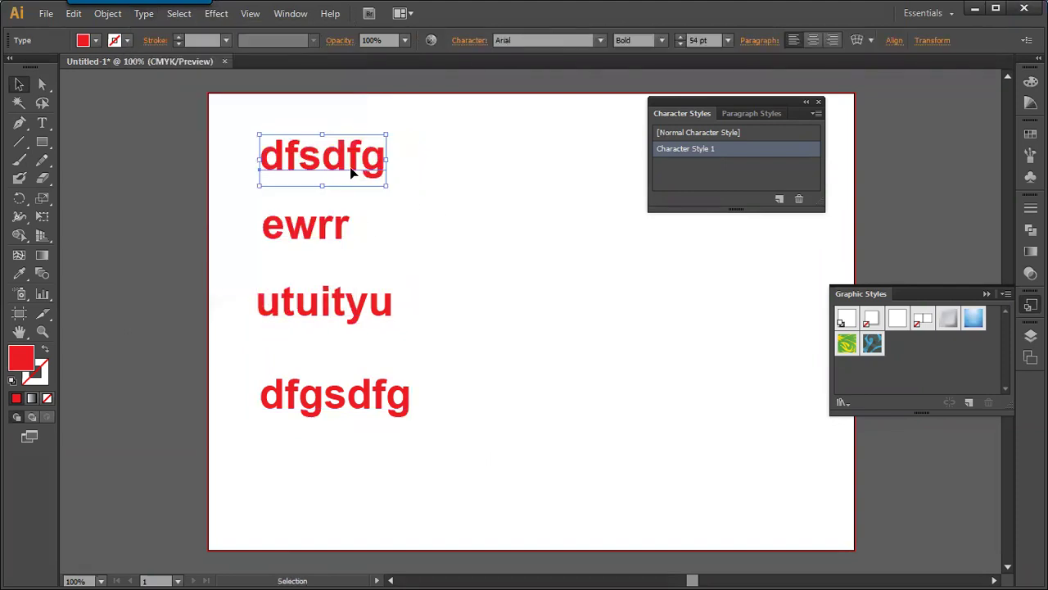
drag(239, 116, 431, 433)
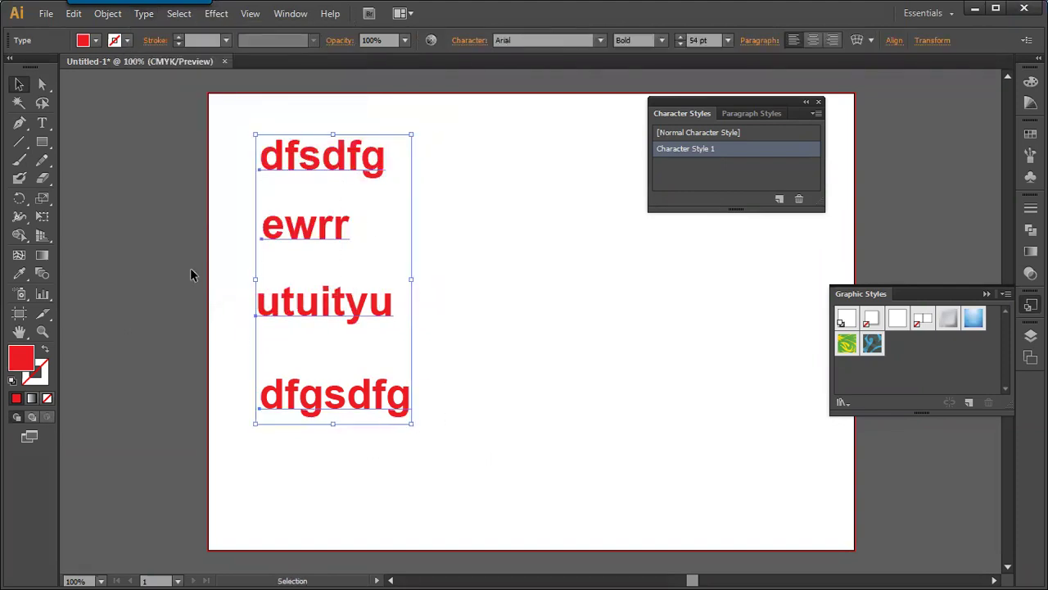
Delete the four selected text objects and activate the Pen tool.
key(Delete)
click(21, 126)
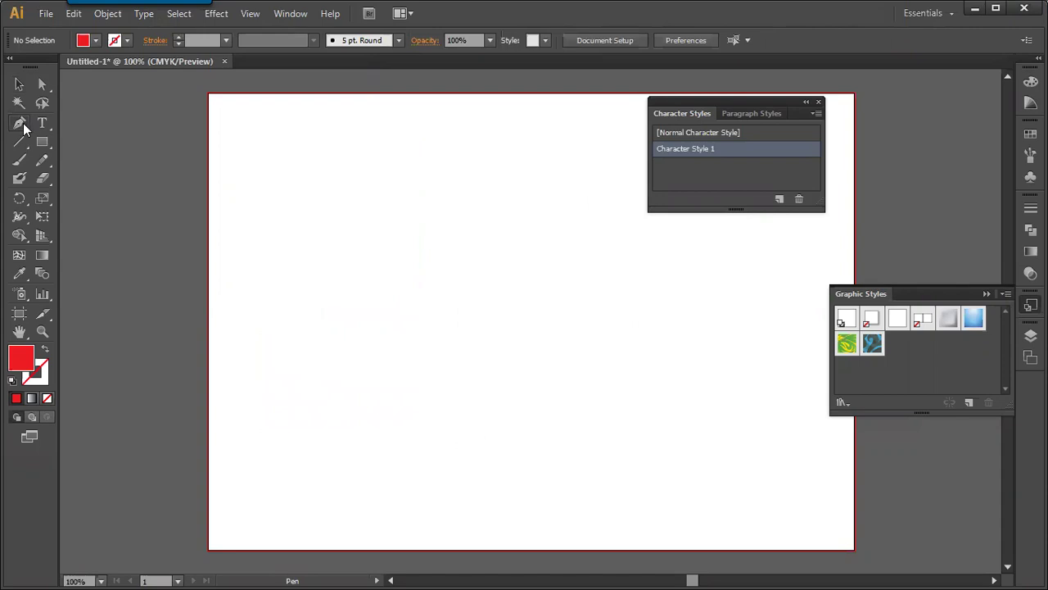
Switch to Paint, draw a vertical divider after the Character Style branch, and handwrite "Pen" beyond it.
key(alt+Tab)
drag(281, 552, 626, 545)
drag(300, 149, 291, 434)
mouse_move(367, 169)
mouse_down()
mouse_move(370, 208)
mouse_move(373, 192)
mouse_up()
drag(385, 190, 416, 193)
Underline "Pen" and list "ILL", "Photo", "AFX", "Id" and "Premie" below it alongside a vertical line.
mouse_move(368, 227)
mouse_down()
mouse_move(446, 198)
mouse_move(464, 237)
mouse_move(484, 233)
mouse_up()
drag(496, 218, 511, 227)
mouse_move(465, 260)
mouse_down()
mouse_move(500, 275)
mouse_move(538, 258)
mouse_up()
drag(464, 315, 480, 303)
mouse_move(486, 314)
mouse_down()
mouse_move(496, 287)
mouse_move(501, 298)
mouse_up()
drag(503, 295, 516, 310)
mouse_move(515, 293)
mouse_down()
mouse_move(471, 354)
mouse_move(479, 334)
mouse_move(478, 354)
mouse_up()
drag(491, 344, 484, 356)
mouse_move(495, 331)
mouse_down()
mouse_move(496, 357)
mouse_move(476, 383)
mouse_move(540, 383)
mouse_up()
drag(541, 375, 551, 377)
drag(434, 236, 444, 406)
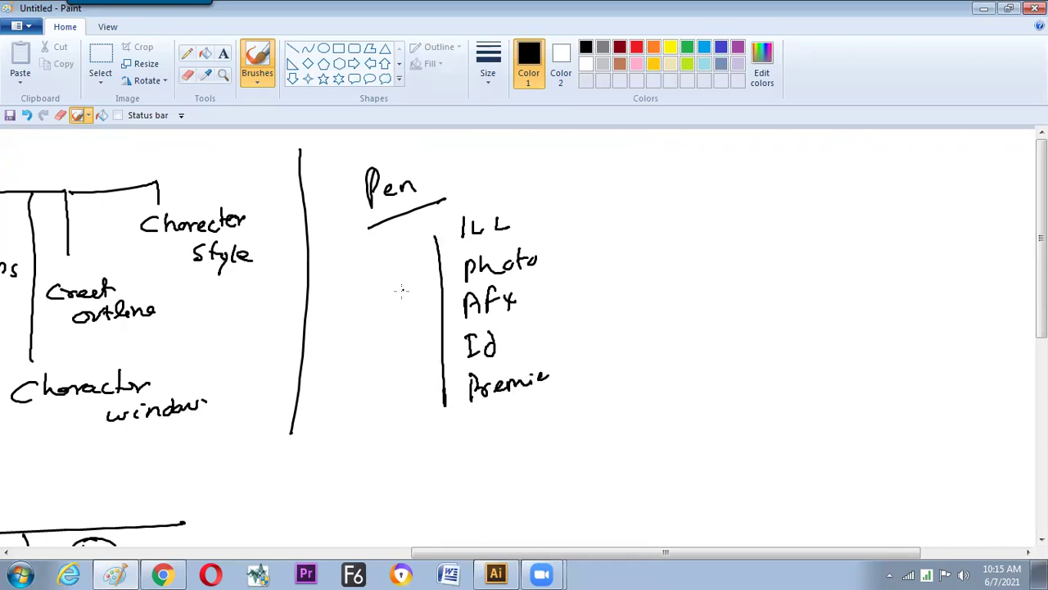
Add five tick marks along the vertical line beside the program list.
drag(418, 253, 439, 248)
drag(415, 287, 440, 280)
drag(421, 321, 444, 318)
drag(424, 358, 446, 354)
drag(426, 404, 446, 398)
Handwrite "VFX", "Lay" and "V.E" one below another beside the program list.
drag(584, 244, 602, 295)
key(ctrl+z)
drag(603, 281, 614, 277)
drag(602, 287, 628, 285)
drag(627, 278, 624, 296)
drag(594, 323, 603, 339)
drag(614, 329, 617, 339)
mouse_move(621, 326)
mouse_down()
mouse_move(633, 342)
mouse_move(625, 360)
mouse_up()
drag(631, 369, 635, 368)
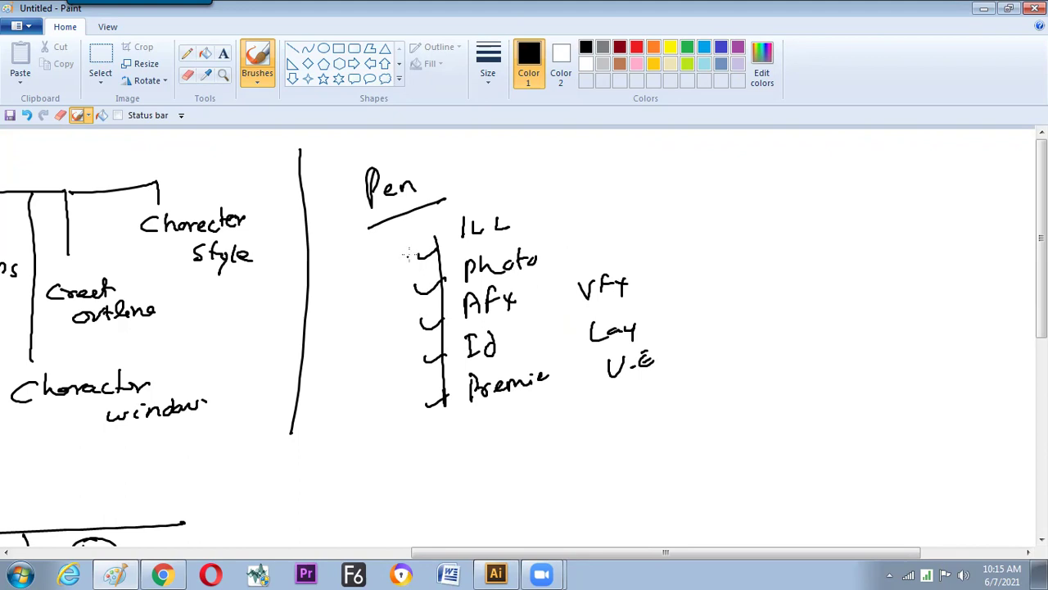
Circle "ILL" and "Pen", and add a second vertical line with a short circled note beside the list.
mouse_move(508, 205)
mouse_down()
mouse_move(452, 209)
mouse_move(446, 238)
mouse_move(496, 243)
mouse_move(514, 205)
mouse_up()
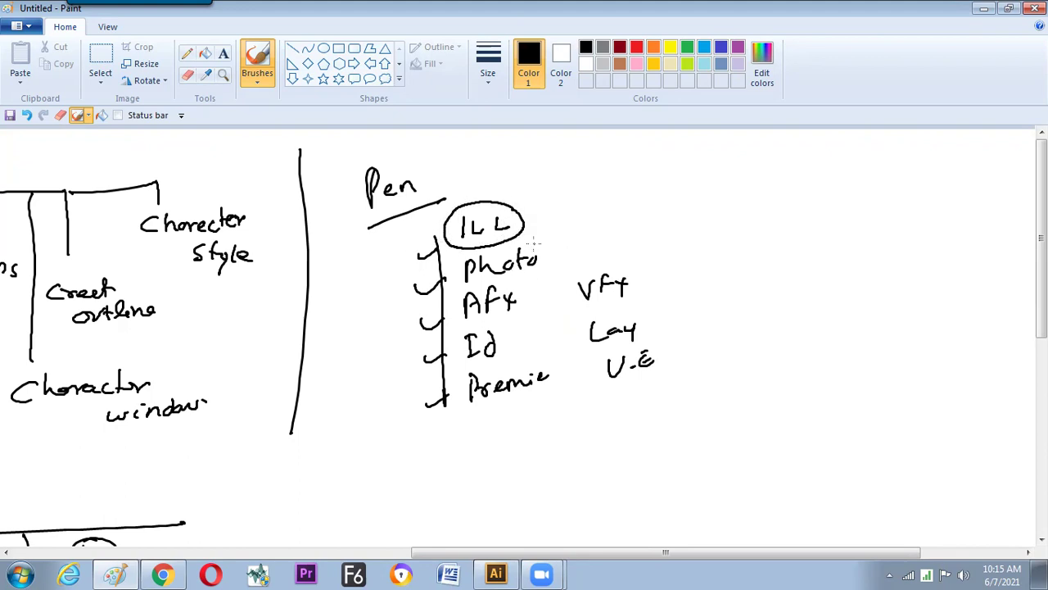
drag(401, 261, 411, 403)
mouse_move(365, 221)
mouse_down()
mouse_move(406, 149)
mouse_move(432, 208)
mouse_up()
drag(376, 230, 452, 196)
drag(400, 221, 439, 196)
mouse_move(348, 283)
mouse_down()
mouse_move(342, 310)
mouse_move(369, 318)
mouse_move(319, 288)
mouse_move(360, 271)
mouse_up()
click(353, 300)
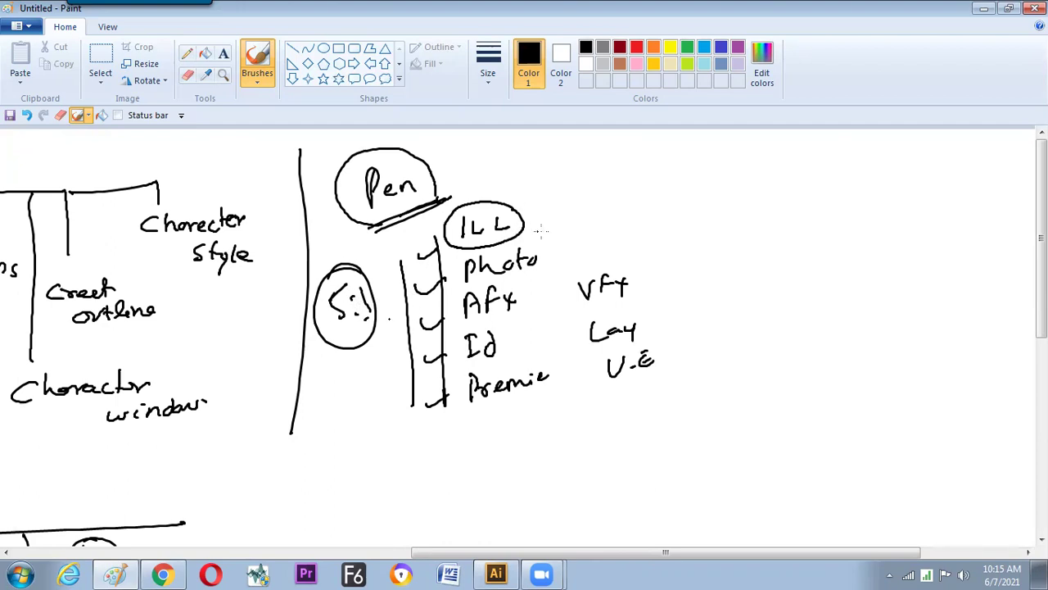
Box "Photo" with an arrow leading to "ILL", and switch back to Illustrator.
mouse_move(483, 287)
mouse_down()
mouse_move(562, 269)
mouse_move(549, 237)
mouse_move(462, 254)
mouse_move(454, 274)
mouse_move(488, 287)
mouse_up()
mouse_move(542, 249)
mouse_down()
mouse_move(524, 224)
mouse_move(531, 232)
mouse_up()
key(alt+Tab)
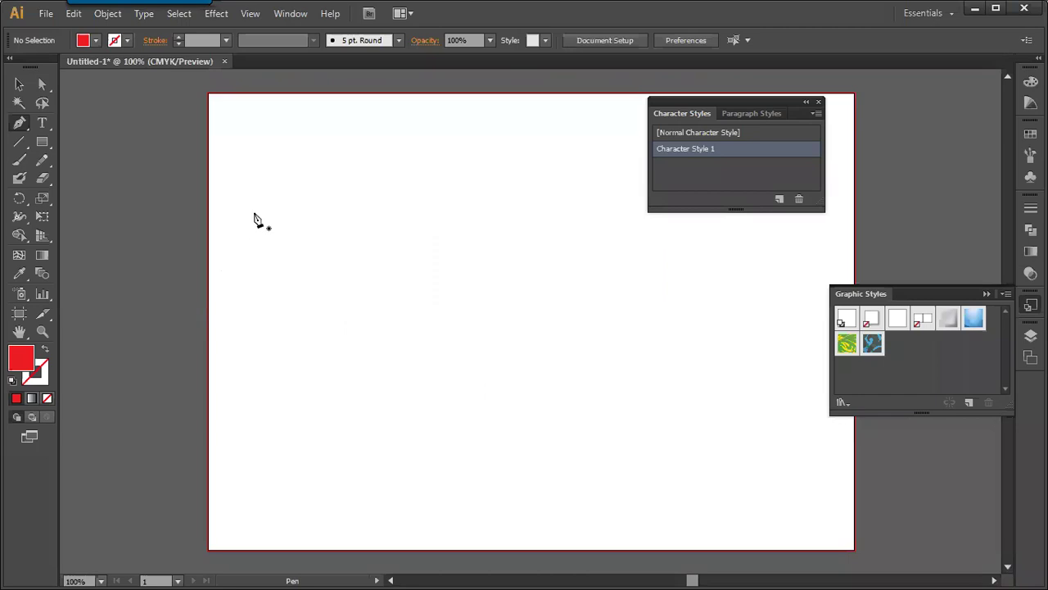
Draw an open Pen path with a straight segment followed by a curve, and swap its red fill to the stroke.
click(304, 173)
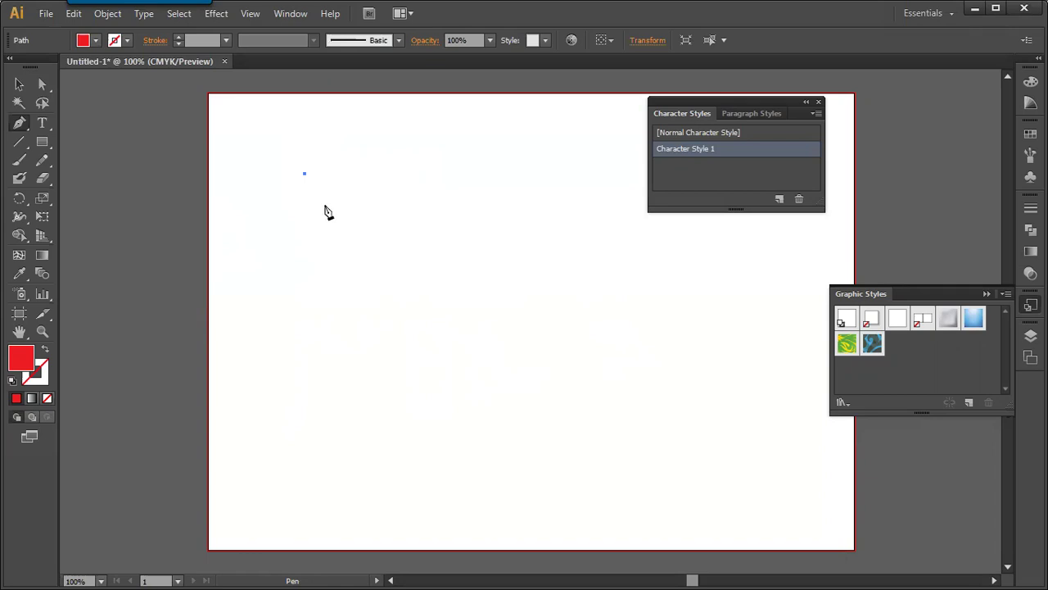
click(379, 187)
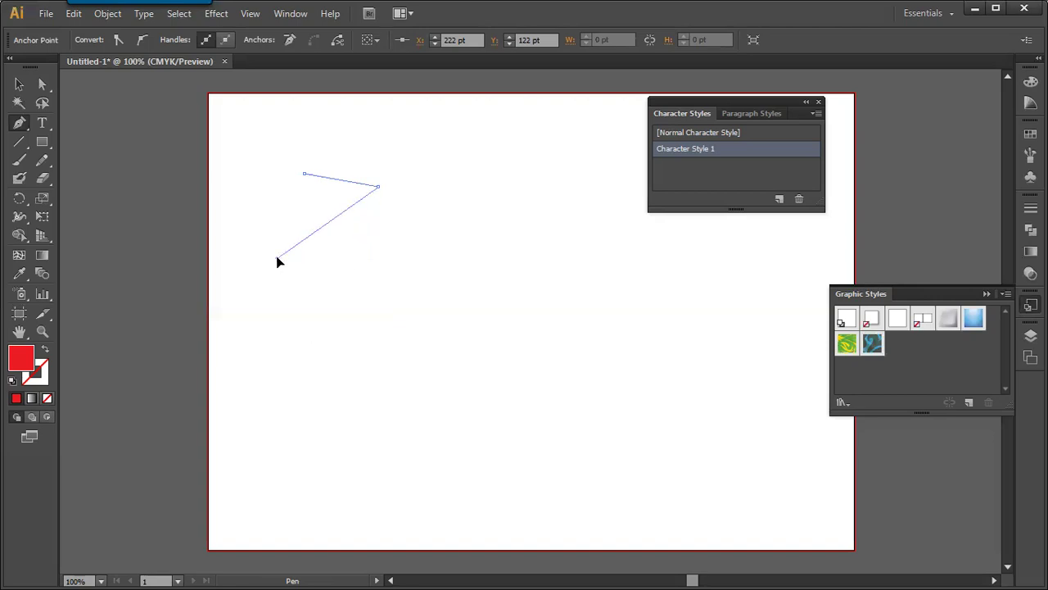
click(411, 259)
drag(413, 249, 477, 122)
click(463, 226)
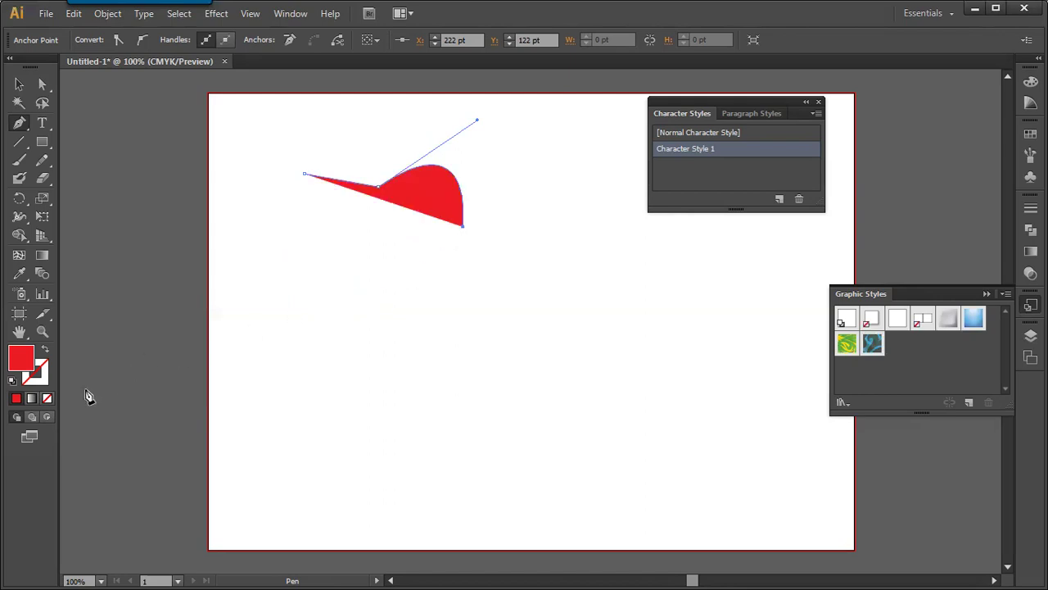
key(shift+x)
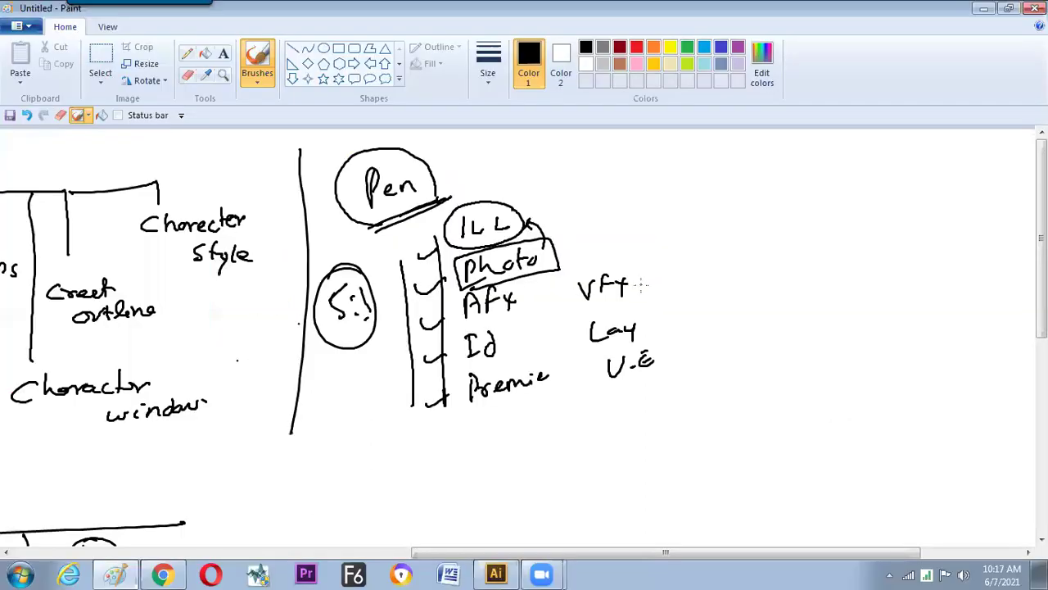
Draw another vertical divider in the Paint diagram and sketch three pen cursor icons one below another beyond it.
drag(696, 191, 685, 416)
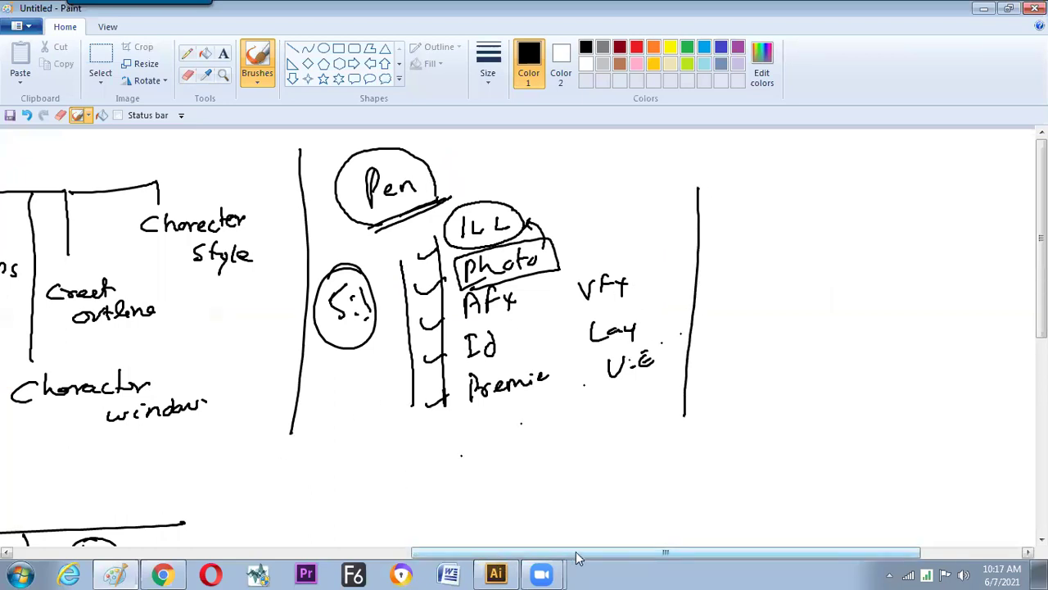
drag(576, 551, 635, 551)
mouse_move(629, 210)
mouse_down()
mouse_move(620, 205)
mouse_move(636, 209)
mouse_move(623, 225)
mouse_move(634, 234)
mouse_move(659, 227)
mouse_up()
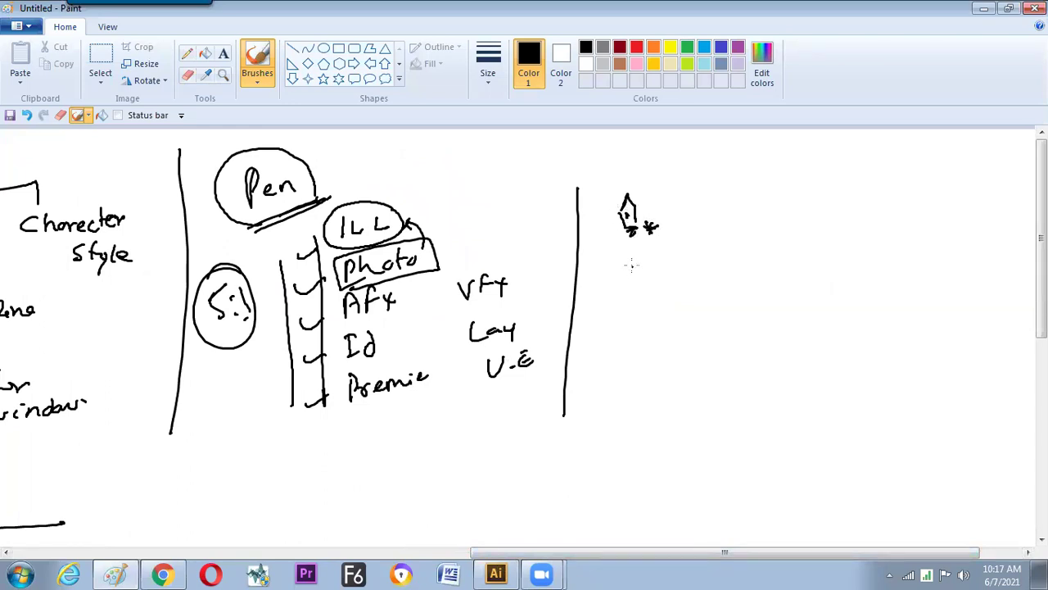
mouse_move(631, 261)
mouse_down()
mouse_move(630, 279)
mouse_move(647, 278)
mouse_move(638, 285)
mouse_move(634, 259)
mouse_move(651, 310)
mouse_move(643, 328)
mouse_move(655, 309)
mouse_move(652, 329)
mouse_move(669, 326)
mouse_move(660, 332)
mouse_up()
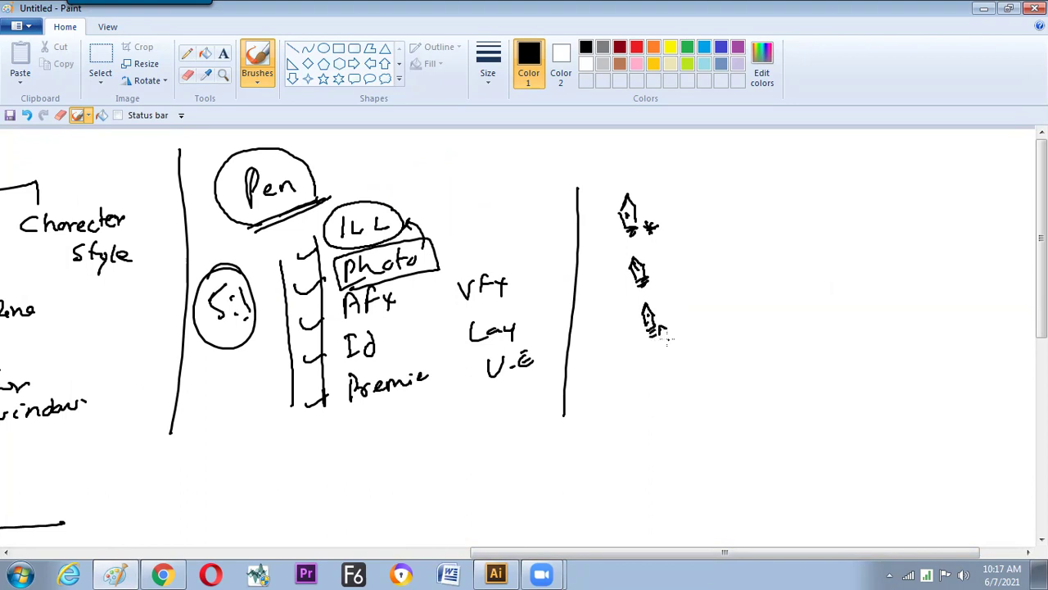
Touch up the second pen icon and draw a small arrow pointing at each of the three icons.
drag(638, 265, 645, 284)
drag(600, 240, 610, 238)
drag(606, 275, 615, 274)
drag(610, 327, 623, 328)
drag(611, 265, 612, 278)
drag(608, 230, 607, 248)
Write "Tangent" beside the third pen icon and sketch a black handle line, a red line with an arrow, and a black curve.
mouse_move(702, 326)
mouse_down()
mouse_move(762, 326)
mouse_move(776, 303)
mouse_move(789, 318)
mouse_move(845, 303)
mouse_up()
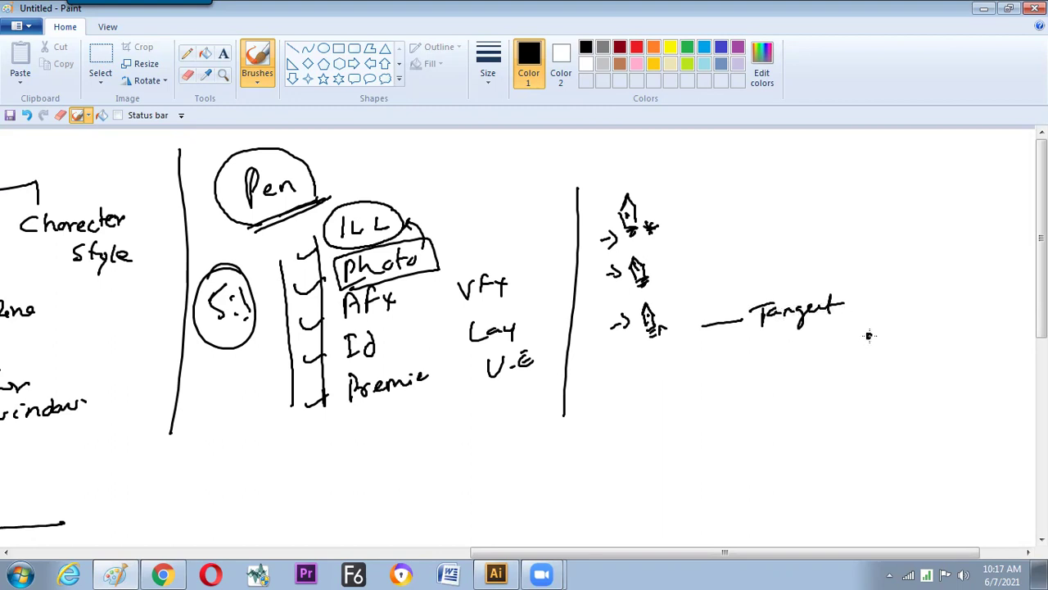
drag(869, 335, 922, 300)
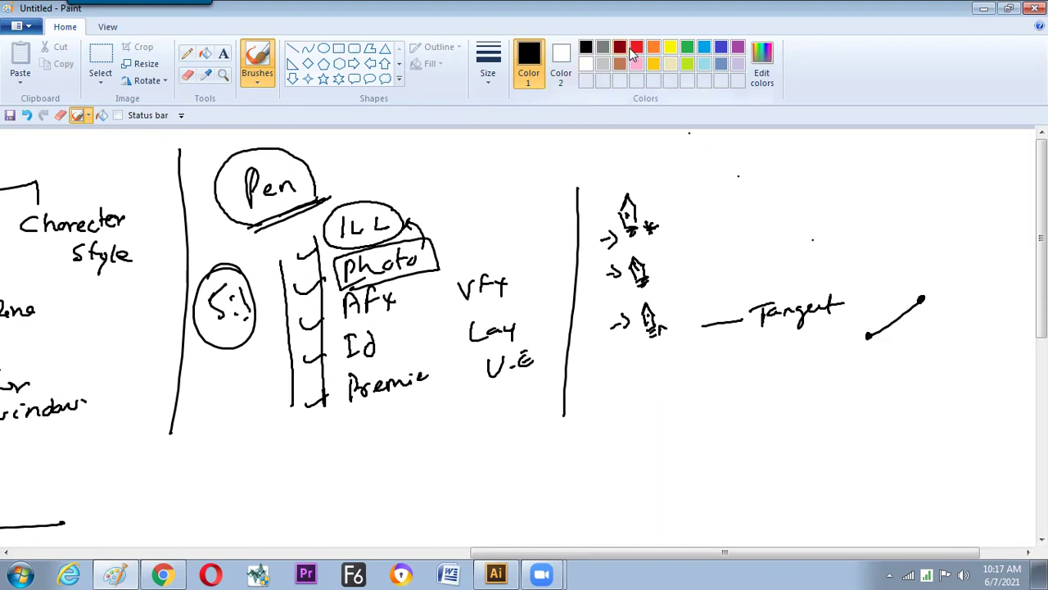
click(636, 47)
drag(868, 338, 931, 347)
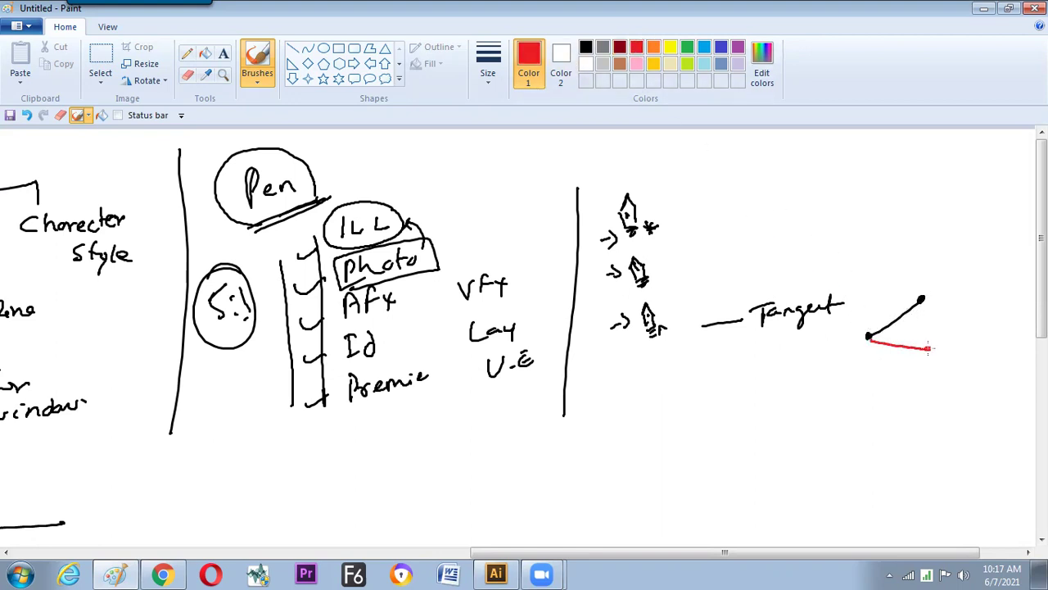
mouse_move(821, 339)
mouse_down()
mouse_move(857, 354)
mouse_move(893, 351)
mouse_up()
click(586, 47)
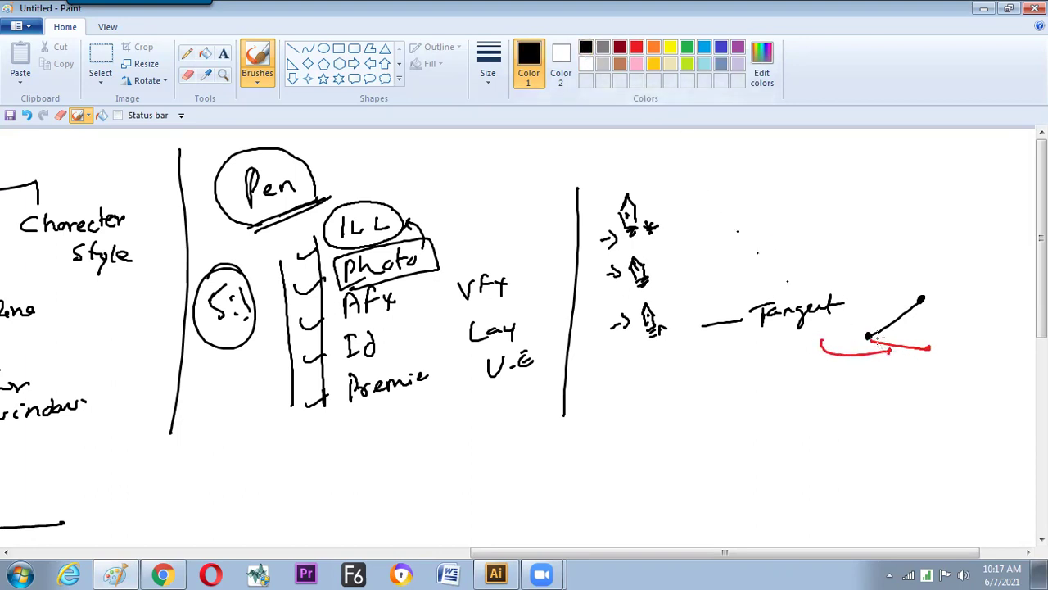
mouse_move(870, 406)
mouse_down()
mouse_move(891, 388)
mouse_move(890, 357)
mouse_move(867, 336)
mouse_up()
click(869, 410)
Circle the third pen icon and label the three icons "Before Start", "While work" and "end point".
mouse_move(672, 341)
mouse_down()
mouse_move(677, 308)
mouse_move(641, 293)
mouse_move(660, 347)
mouse_up()
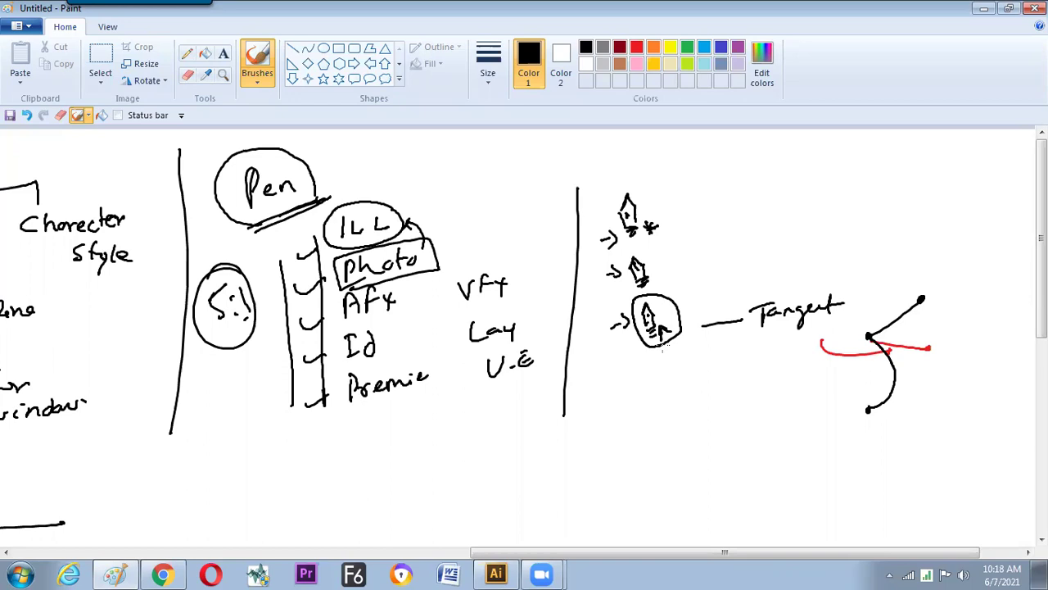
mouse_move(695, 314)
mouse_down()
mouse_move(718, 303)
mouse_move(713, 293)
mouse_move(746, 296)
mouse_move(740, 283)
mouse_move(766, 285)
mouse_up()
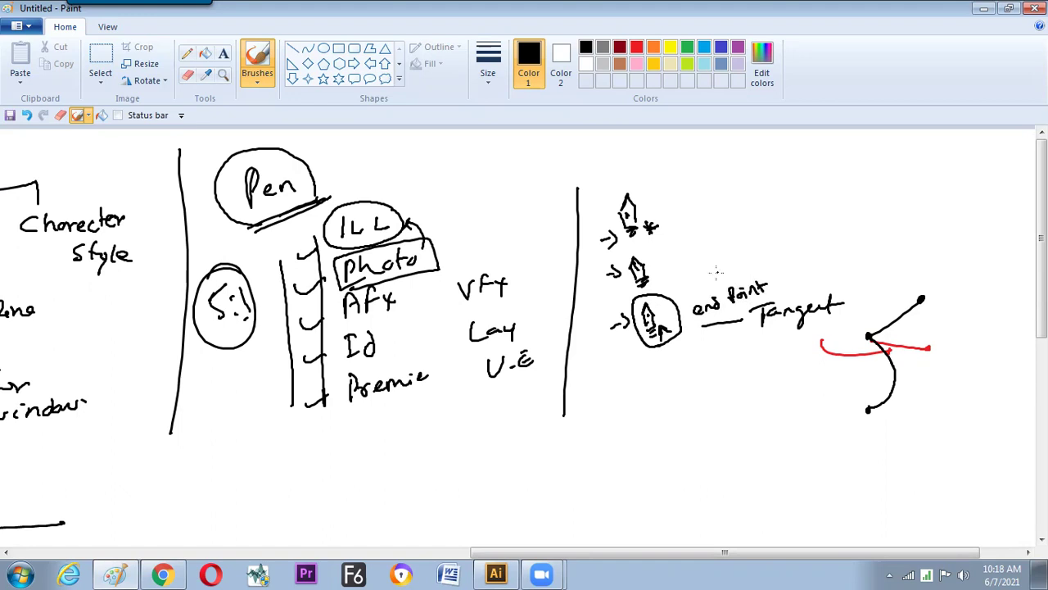
mouse_move(692, 197)
mouse_down()
mouse_move(693, 215)
mouse_move(719, 212)
mouse_move(731, 200)
mouse_move(811, 185)
mouse_up()
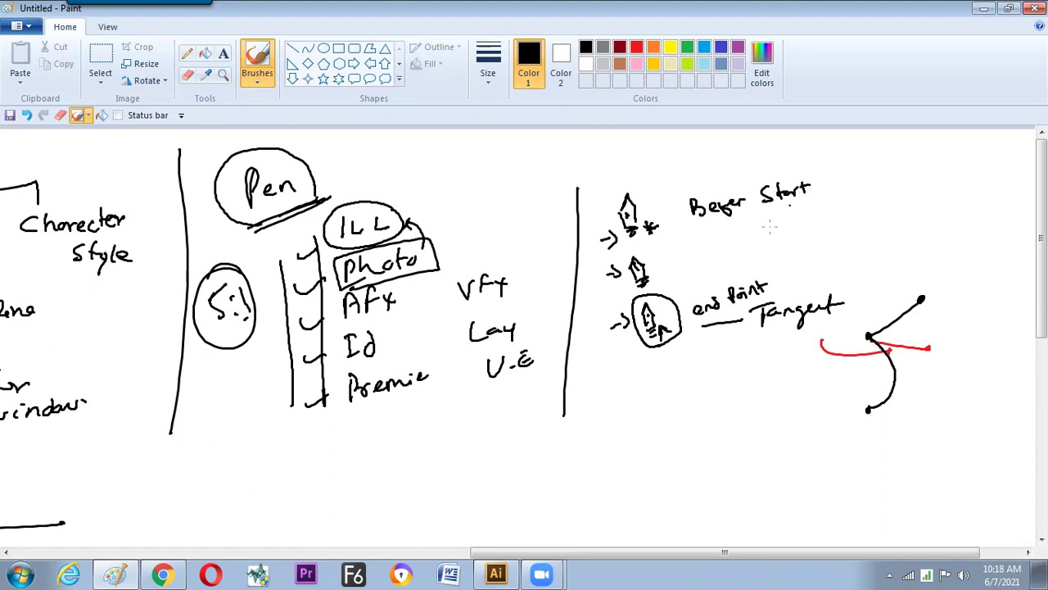
mouse_move(705, 248)
mouse_down()
mouse_move(744, 243)
mouse_move(738, 235)
mouse_move(858, 225)
mouse_up()
drag(684, 263, 693, 261)
drag(671, 220, 679, 219)
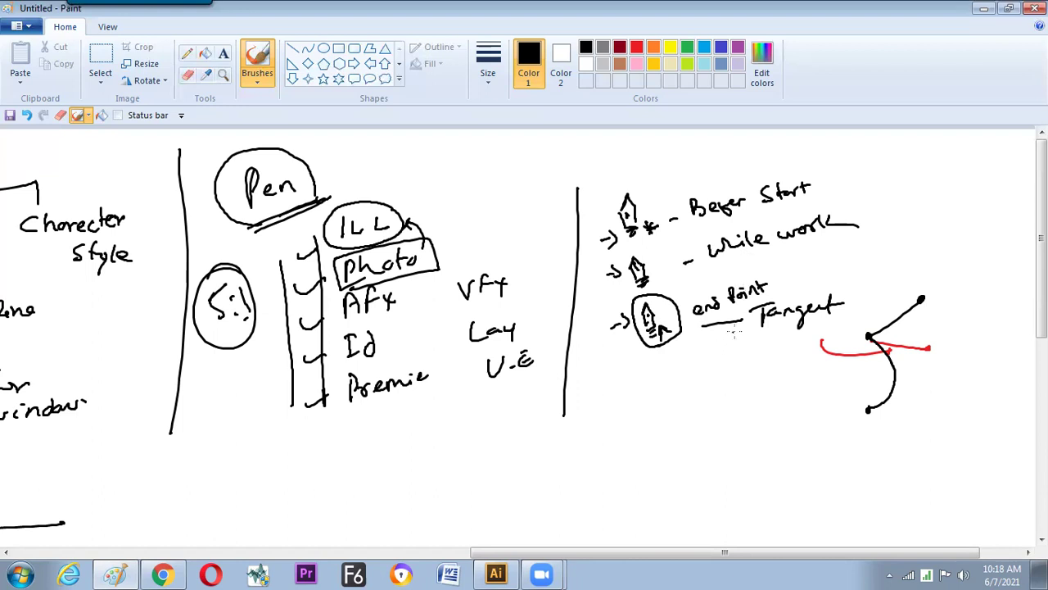
mouse_move(736, 315)
mouse_down()
mouse_move(737, 331)
mouse_move(709, 350)
mouse_up()
Switch to Illustrator and extend the Pen path with two straight segments and a curved segment.
key(alt+Tab)
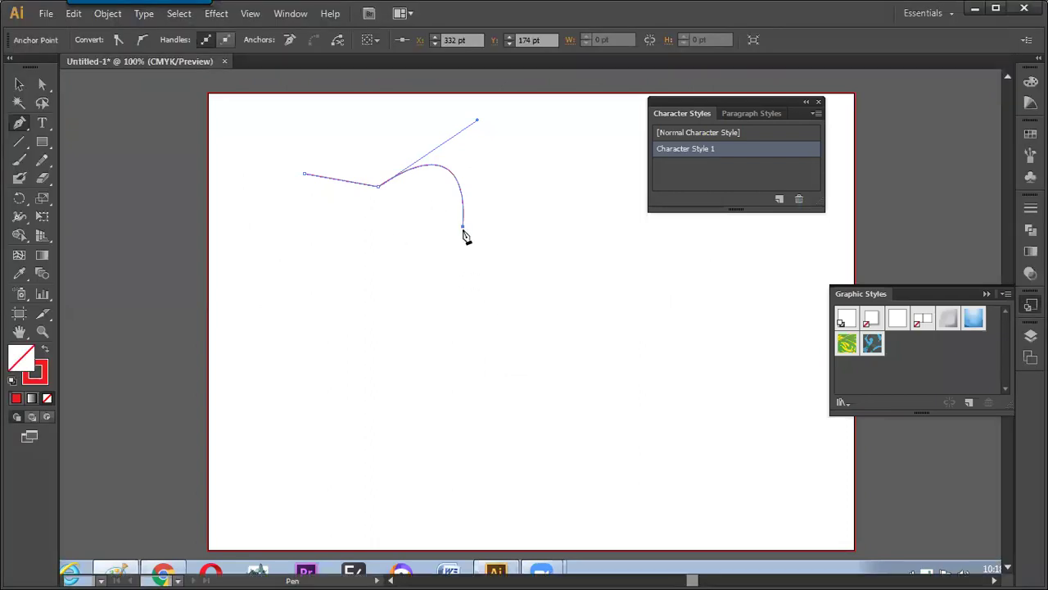
click(415, 327)
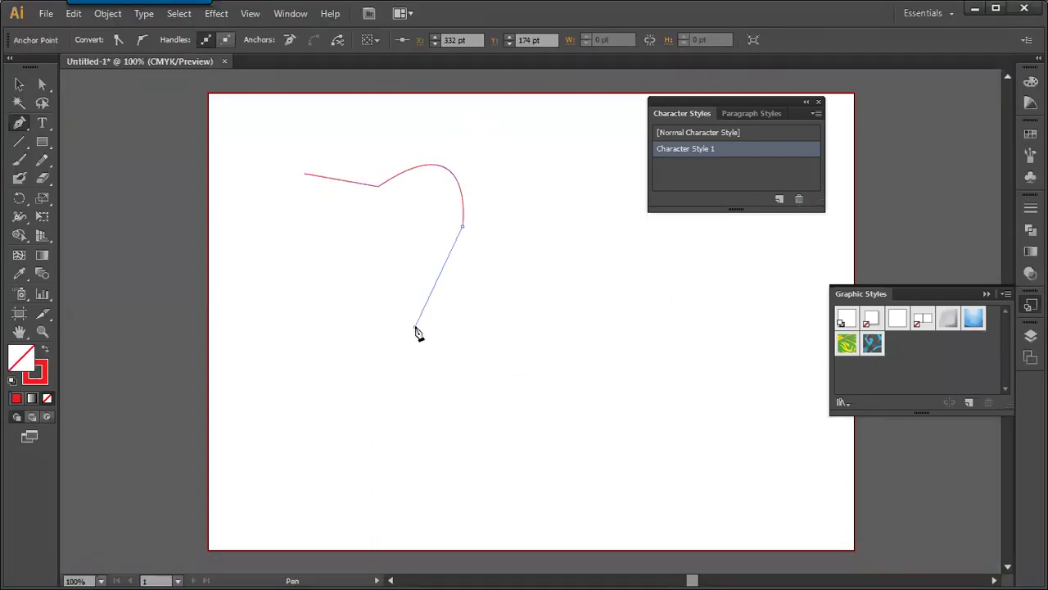
click(520, 321)
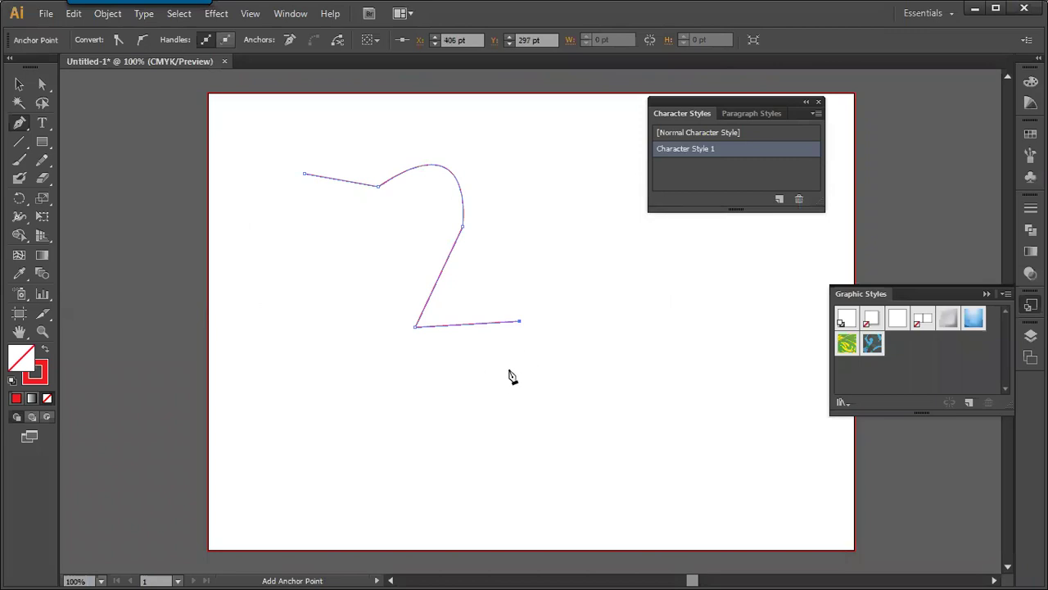
drag(633, 307, 692, 366)
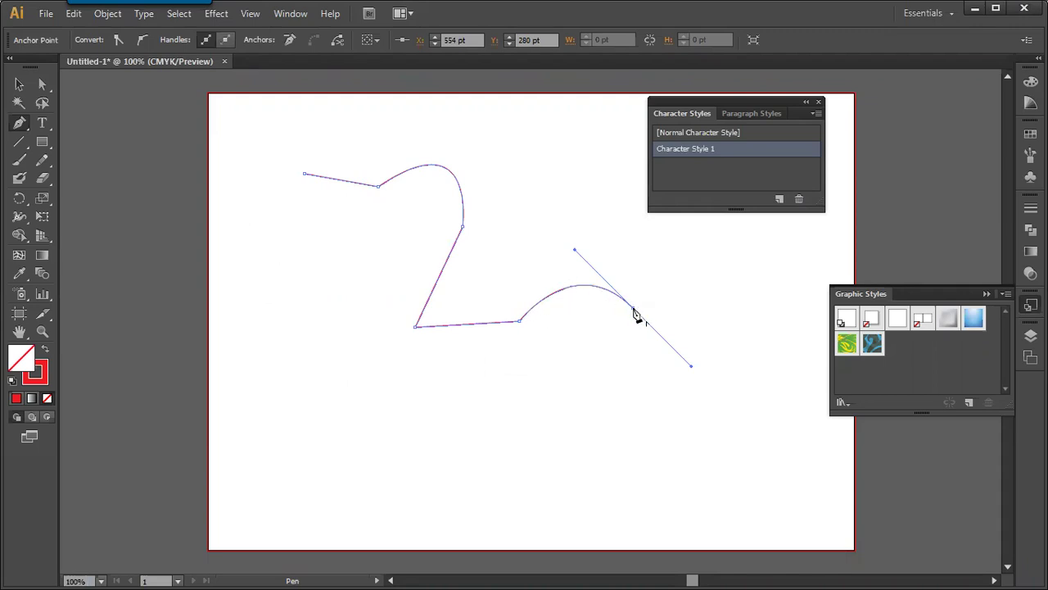
Try continuing the path from the curve's end anchor with its tangent handle still attached, and undo each attempt.
drag(664, 344, 592, 335)
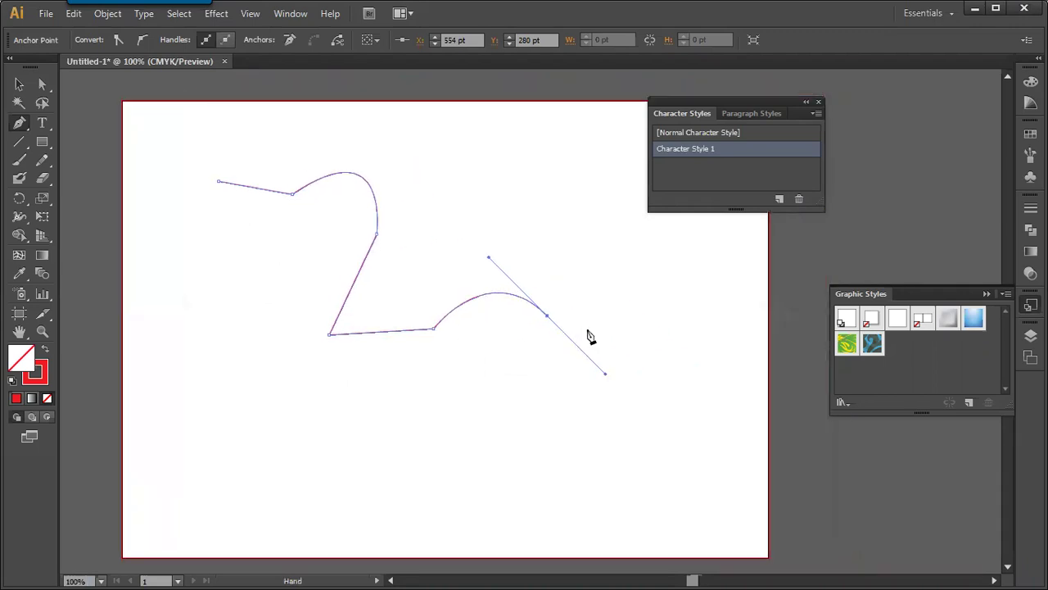
drag(654, 307, 694, 348)
key(ctrl+z)
click(649, 296)
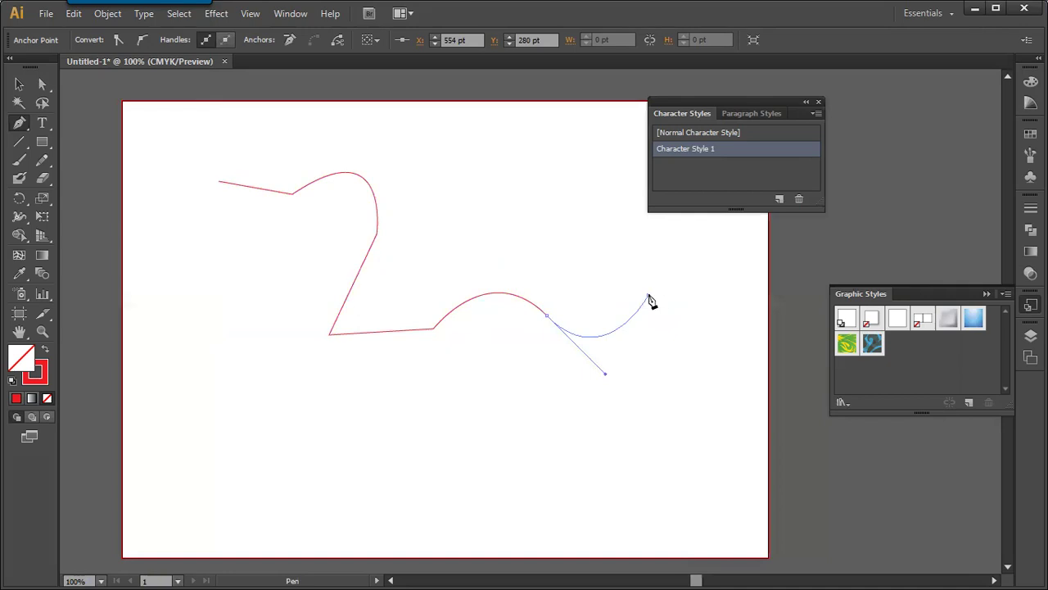
key(ctrl+z)
Delete the curved end segment and the rest of the practice path, leaving no stray anchor point.
click(547, 316)
key(Delete)
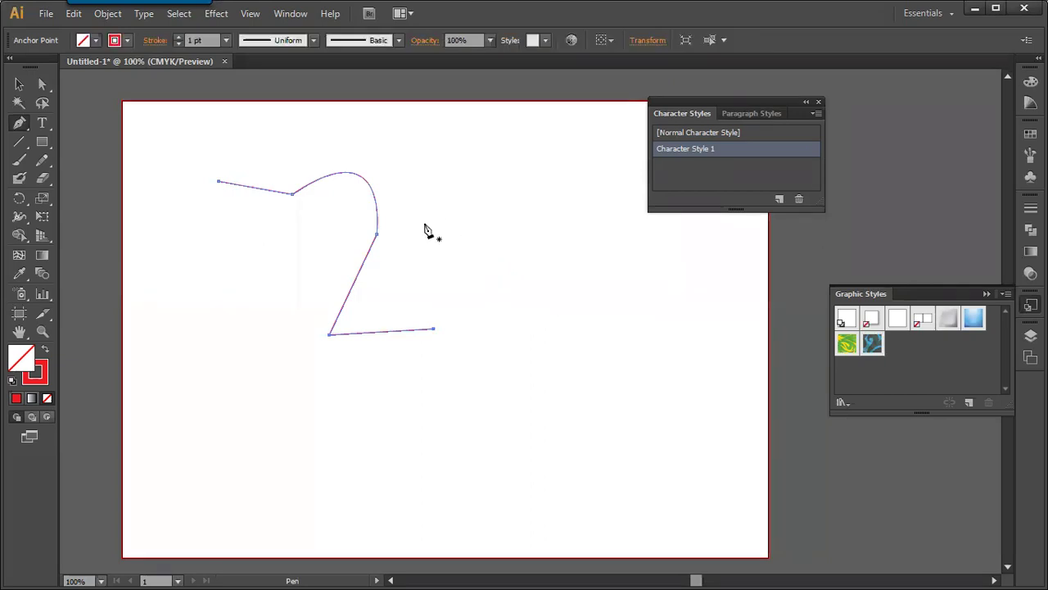
key(Delete)
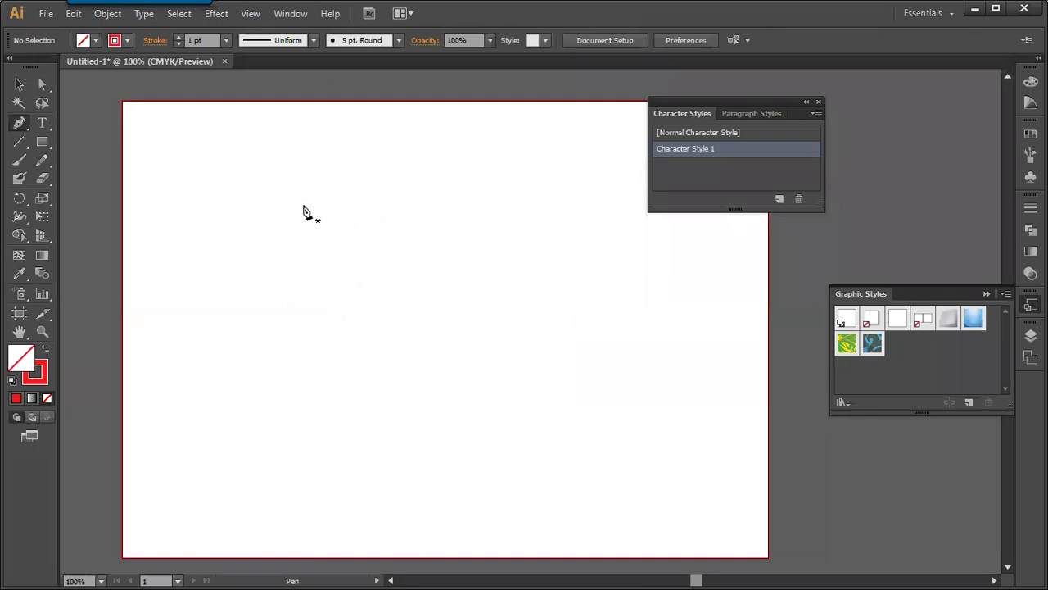
click(339, 213)
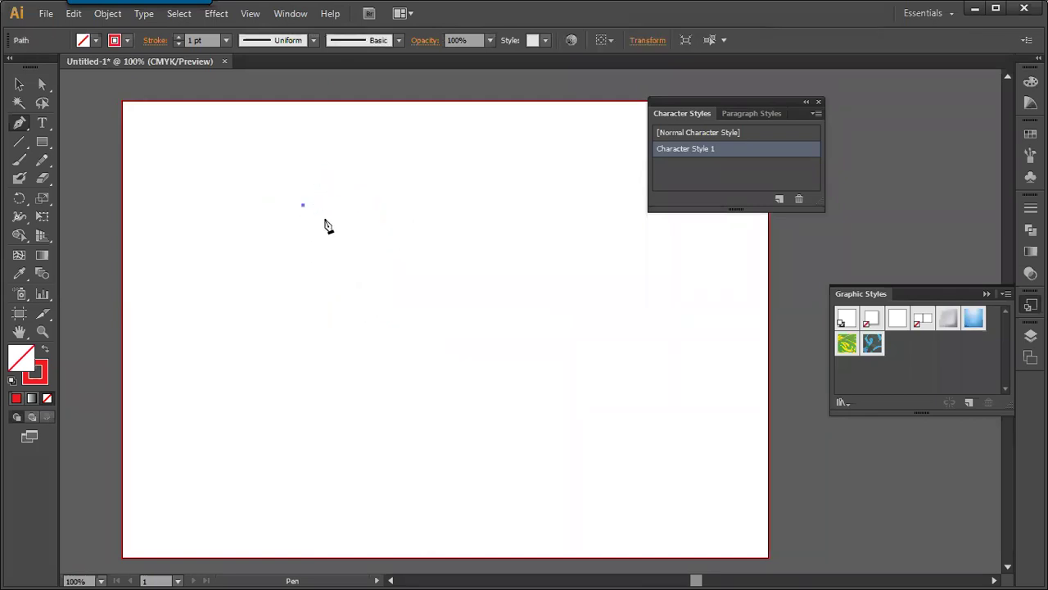
key(Delete)
Draw a closed inverted-L outline with the Pen tool, using constrained horizontal and vertical segments and a slanted closing edge.
click(294, 209)
shift+click(368, 232)
shift+click(360, 343)
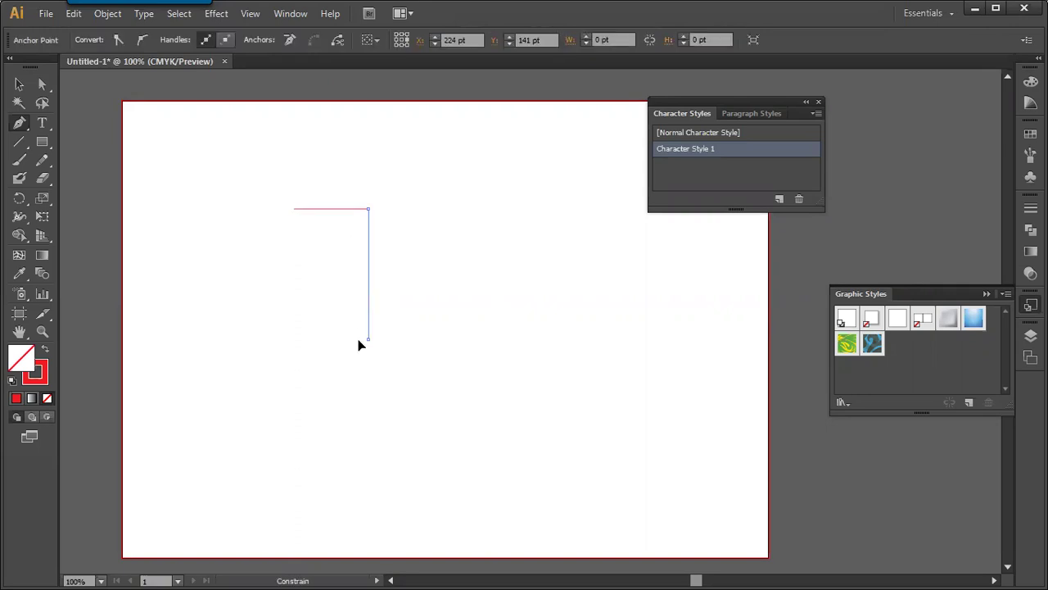
shift+click(420, 343)
shift+click(434, 144)
shift+click(271, 159)
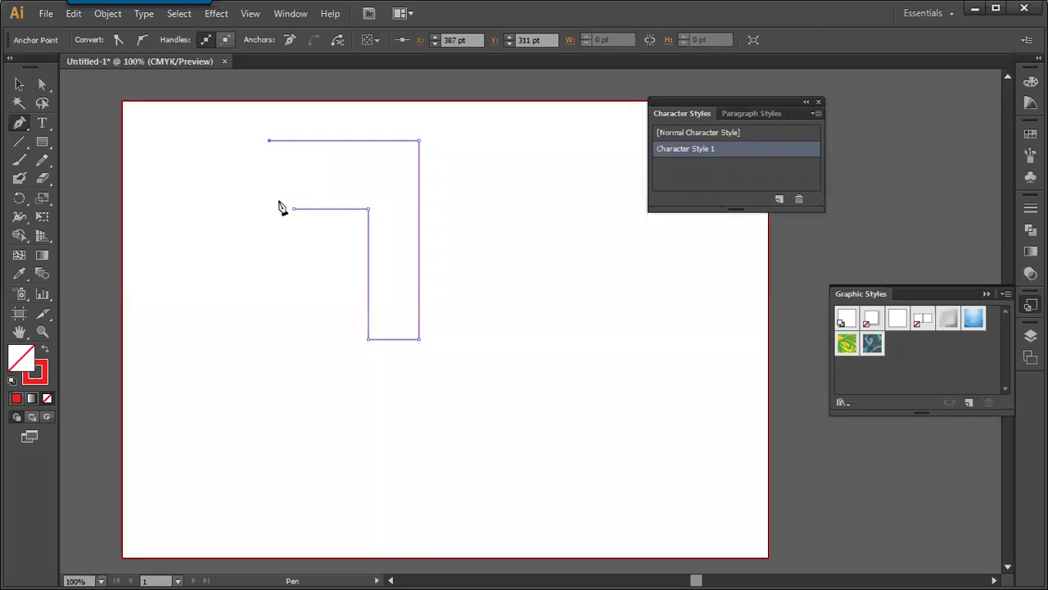
click(295, 211)
Move the inverted-L outline down and to the right, and reflect a mirrored copy across its upper-left corner.
key(v)
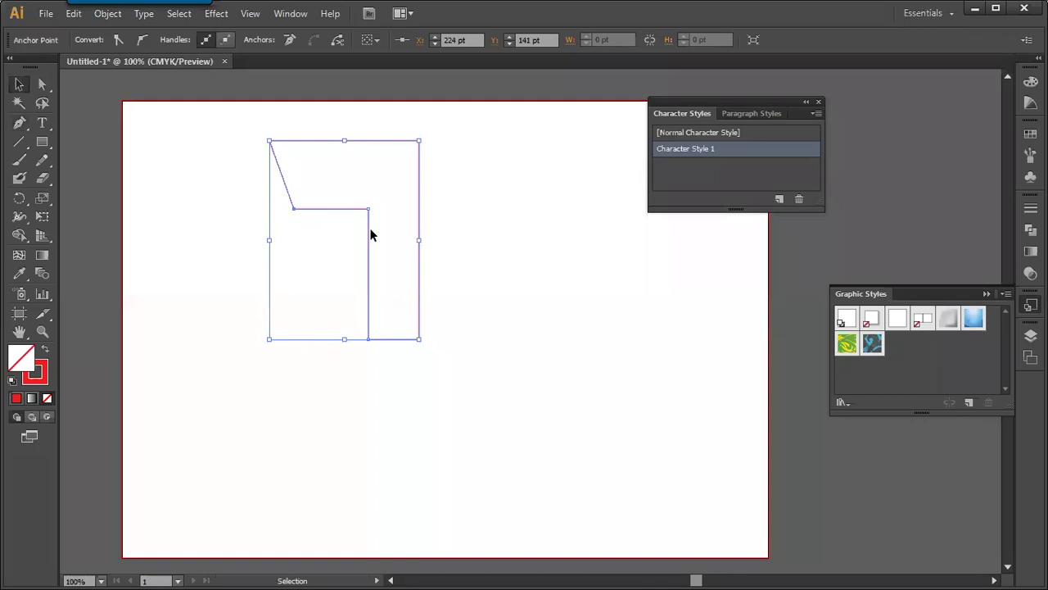
drag(370, 240, 448, 266)
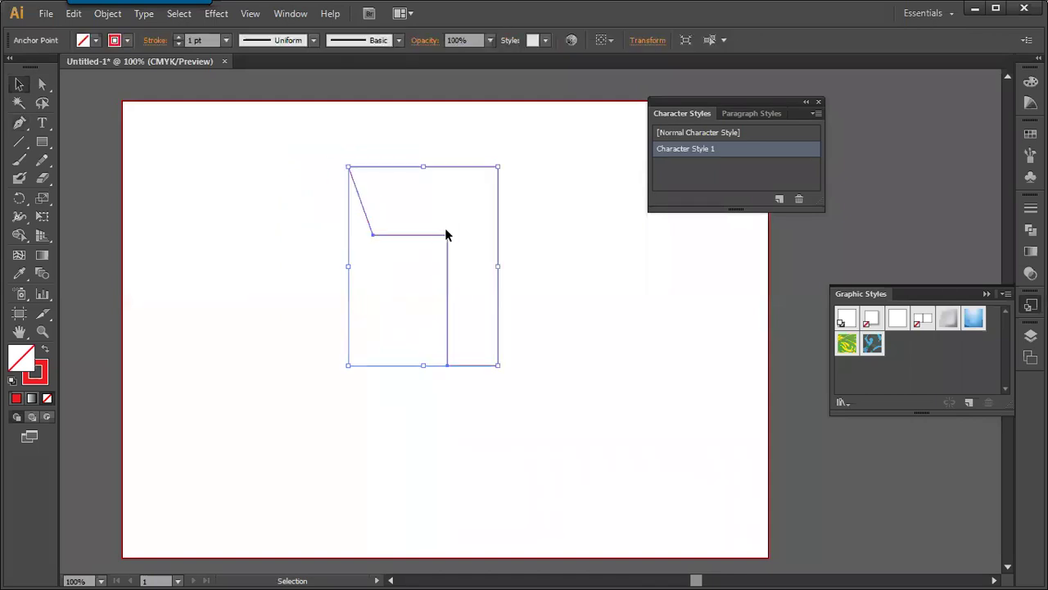
key(r)
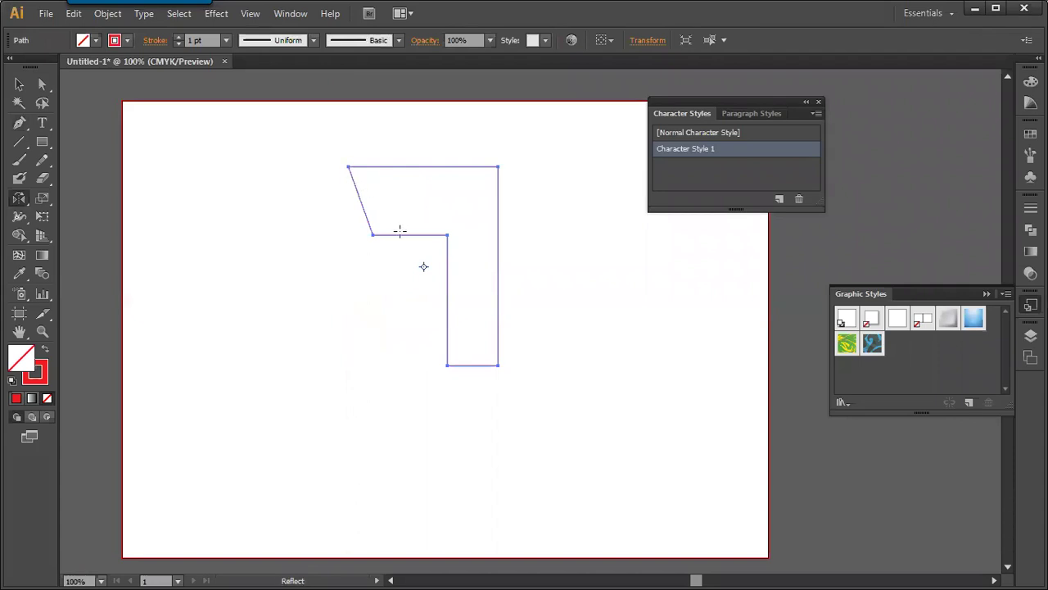
click(396, 236)
drag(407, 237, 350, 251)
key(v)
click(356, 273)
click(291, 279)
mouse_move(339, 262)
mouse_down()
mouse_move(290, 271)
mouse_move(248, 263)
mouse_up()
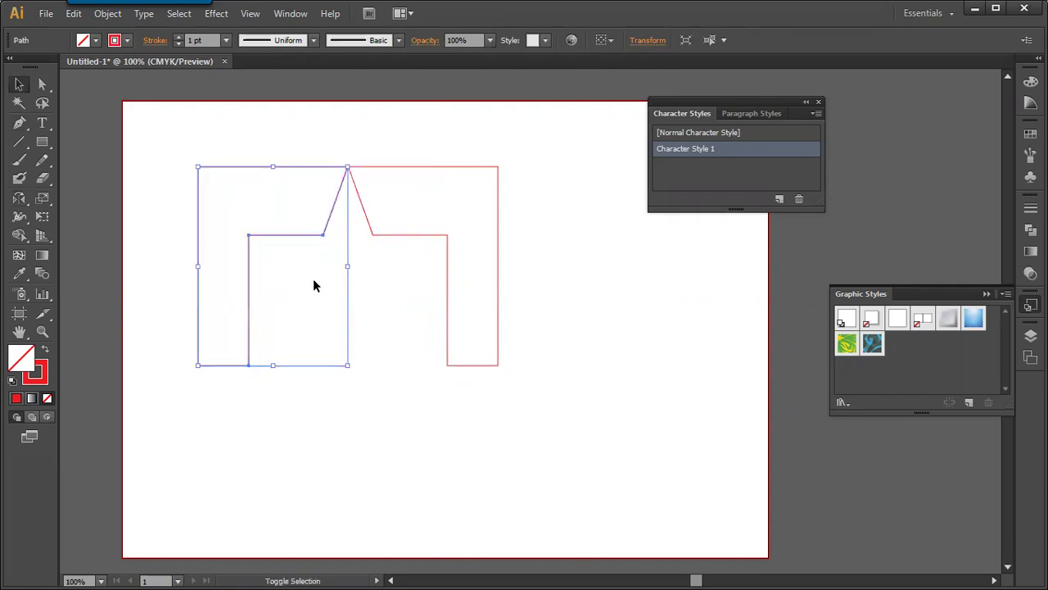
Select the inverted-L outline and its mirrored copy and delete both from the artboard.
click(361, 291)
drag(319, 176, 457, 250)
drag(554, 188, 134, 370)
drag(495, 168, 355, 264)
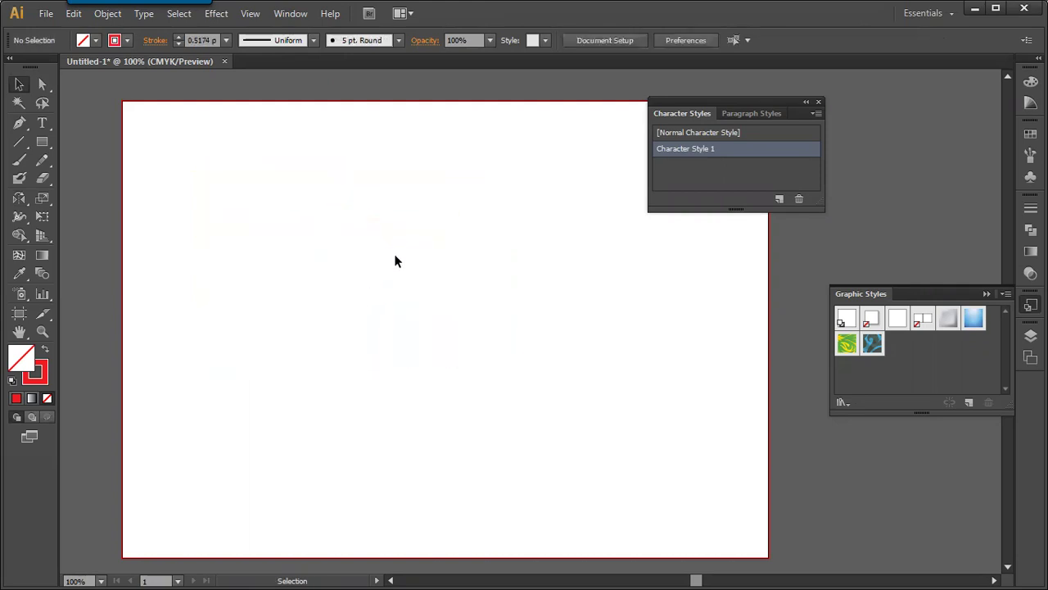
Show the document grid and zoom in to 150% for Pen tool drawing.
key(ctrl+apostrophe)
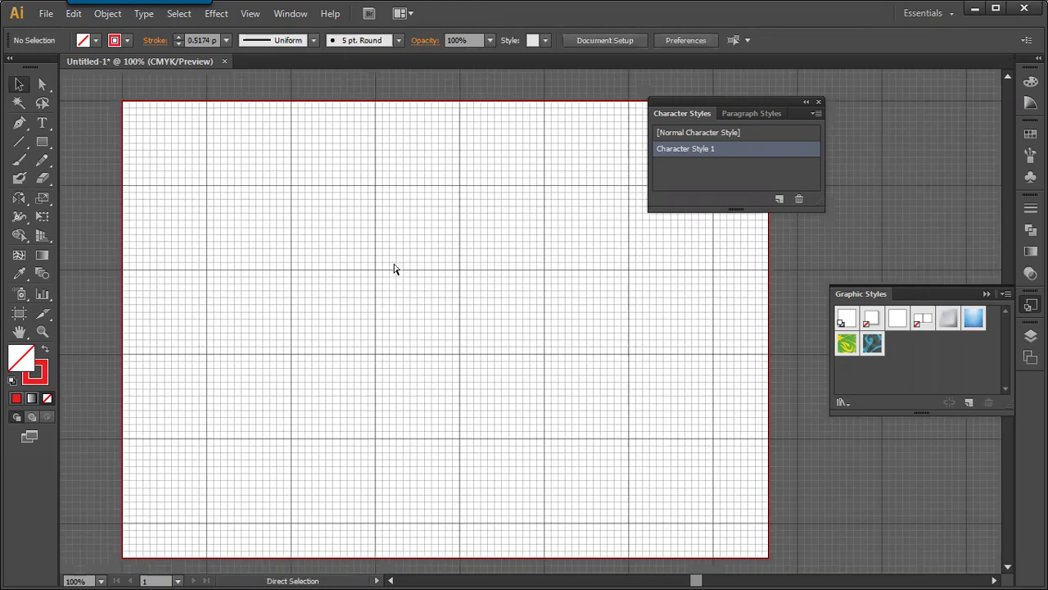
key(ctrl+equal)
key(p)
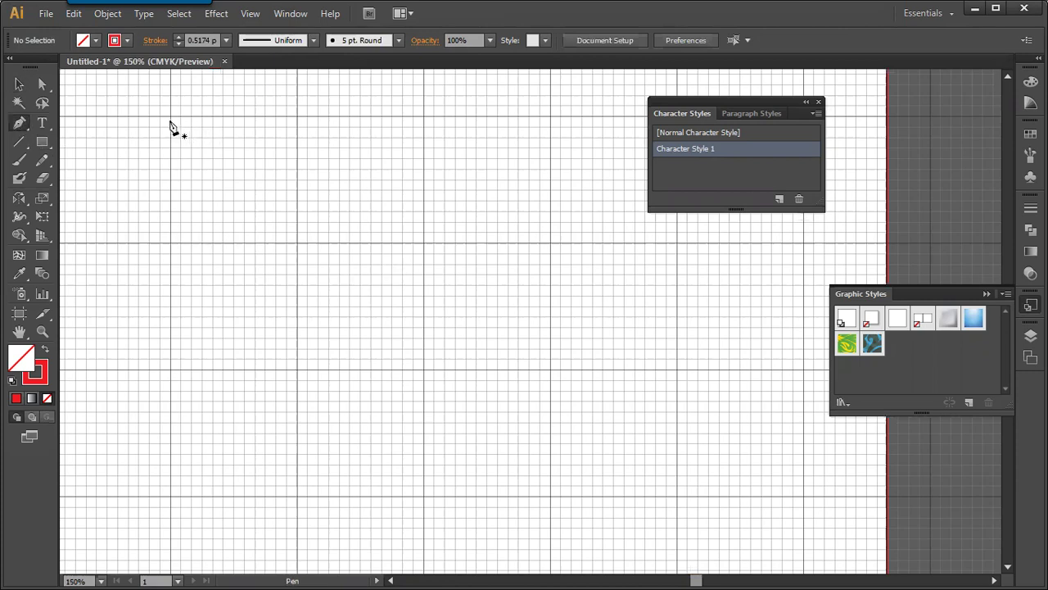
click(170, 118)
drag(170, 245, 190, 244)
key(ctrl+z)
key(ctrl+z)
key(ctrl+z)
Turn on Snap to Grid and draw a closed half-profile with a wide upper part, slanted shoulder and narrow lower stem using the Pen tool.
click(262, 15)
click(311, 518)
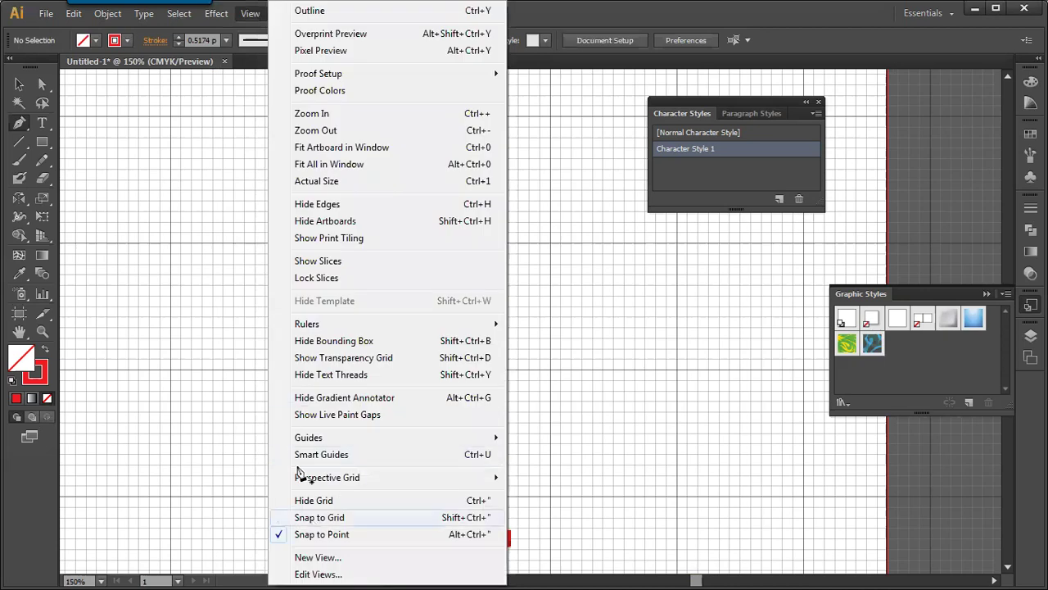
click(170, 120)
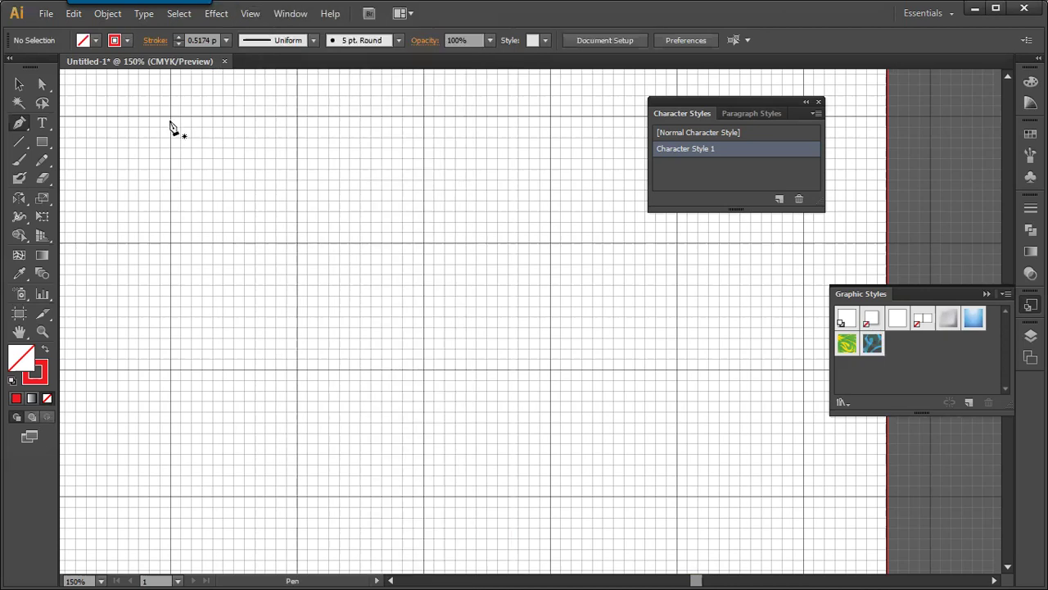
click(171, 244)
click(192, 244)
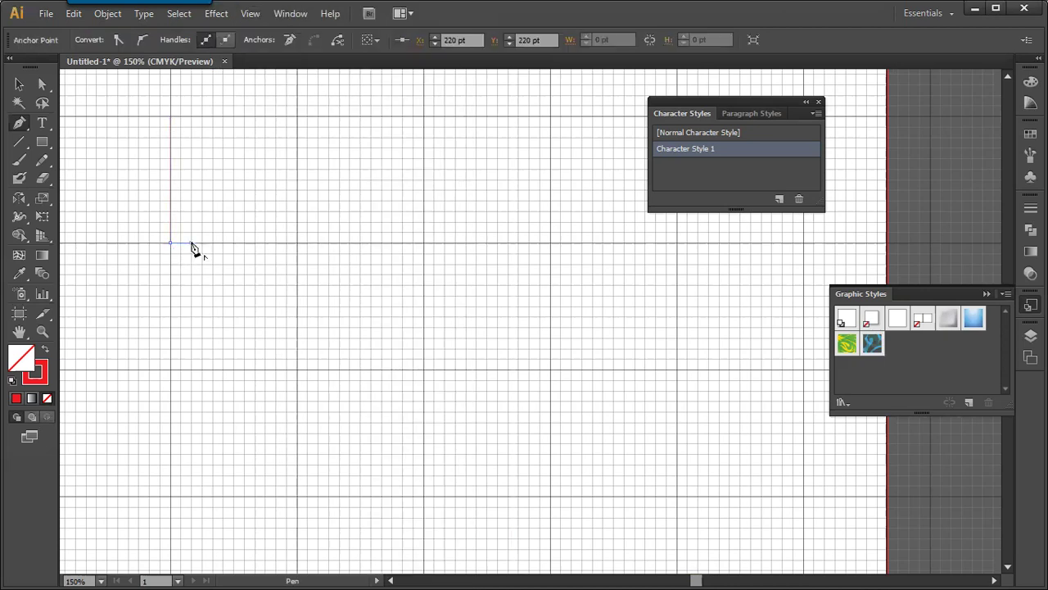
click(192, 180)
click(212, 169)
click(212, 116)
click(170, 117)
Hide the grid and set the half-profile's stroke weight to 1 pt.
key(v)
click(229, 210)
drag(238, 204, 139, 251)
key(a)
key(ctrl+apostrophe)
click(297, 250)
key(space)
drag(272, 243, 367, 288)
drag(334, 187, 235, 179)
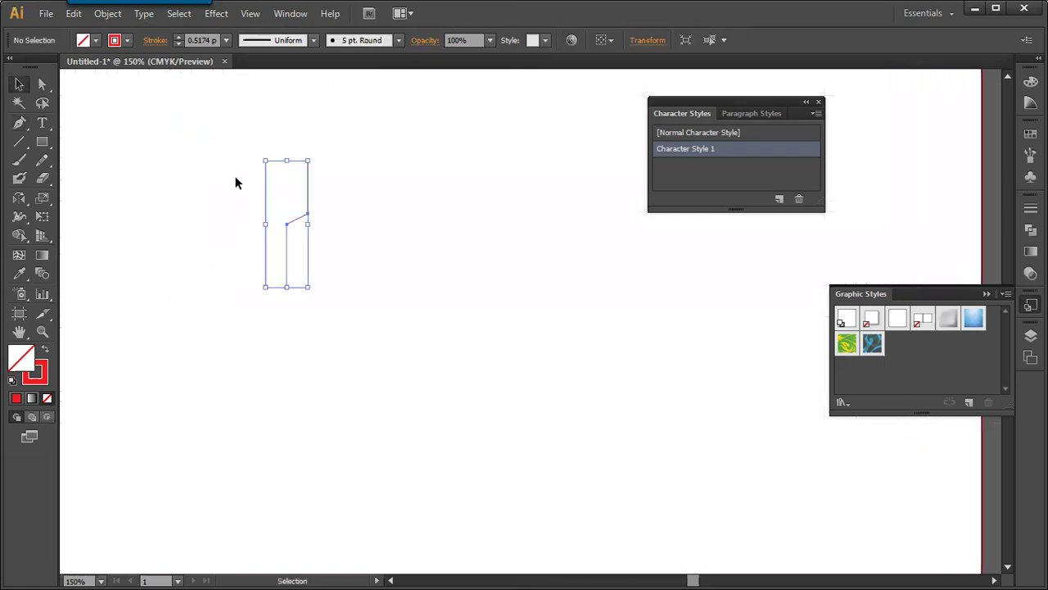
click(226, 41)
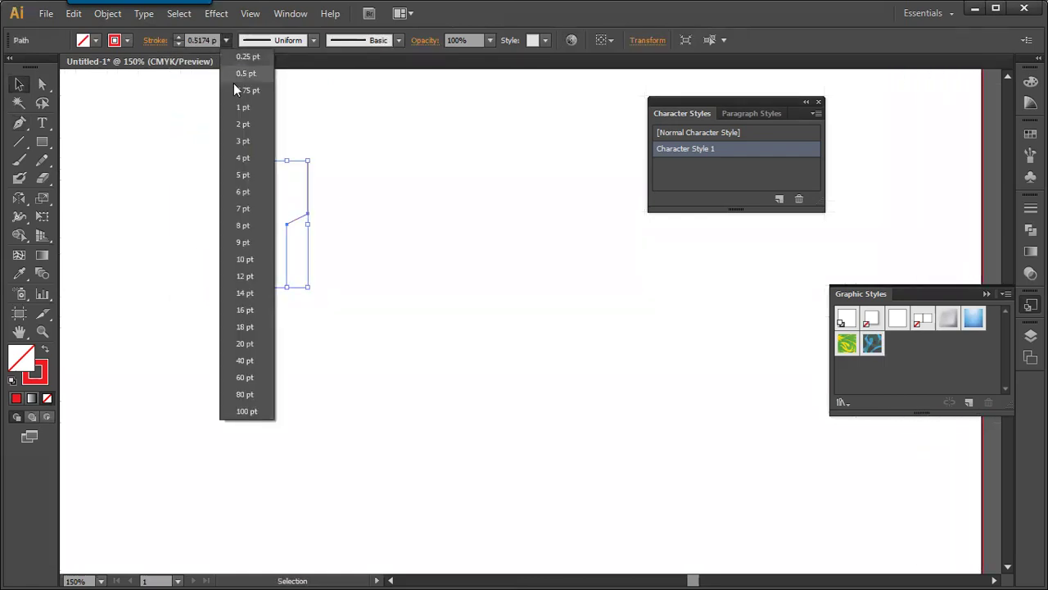
click(244, 108)
click(375, 161)
Reflect a mirrored copy of the half-profile across its long straight left edge to form a T-like shape.
drag(365, 161, 266, 239)
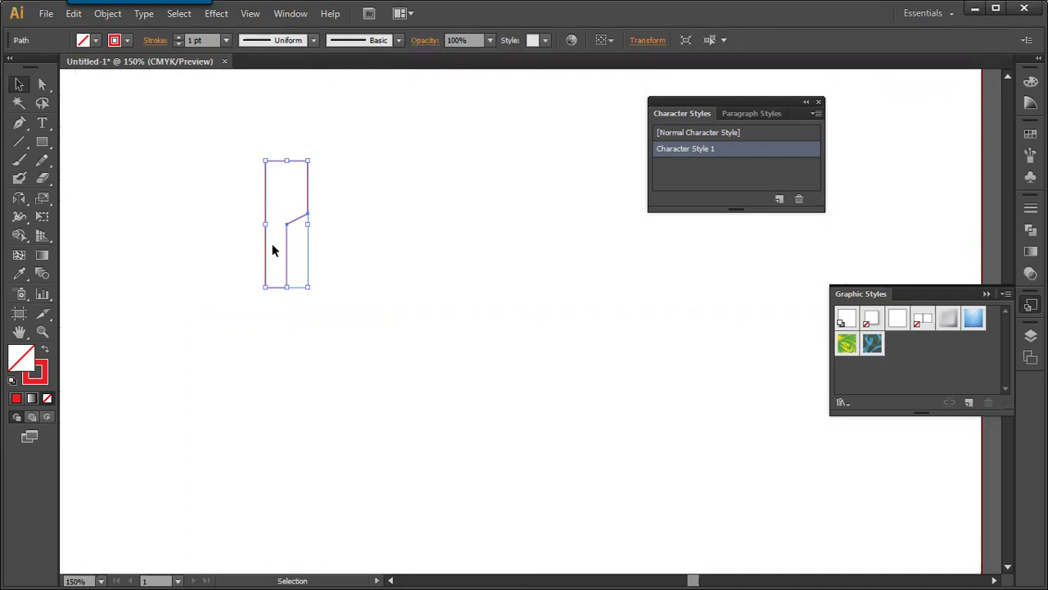
drag(19, 197, 109, 218)
click(265, 225)
drag(285, 204, 226, 220)
key(v)
click(360, 235)
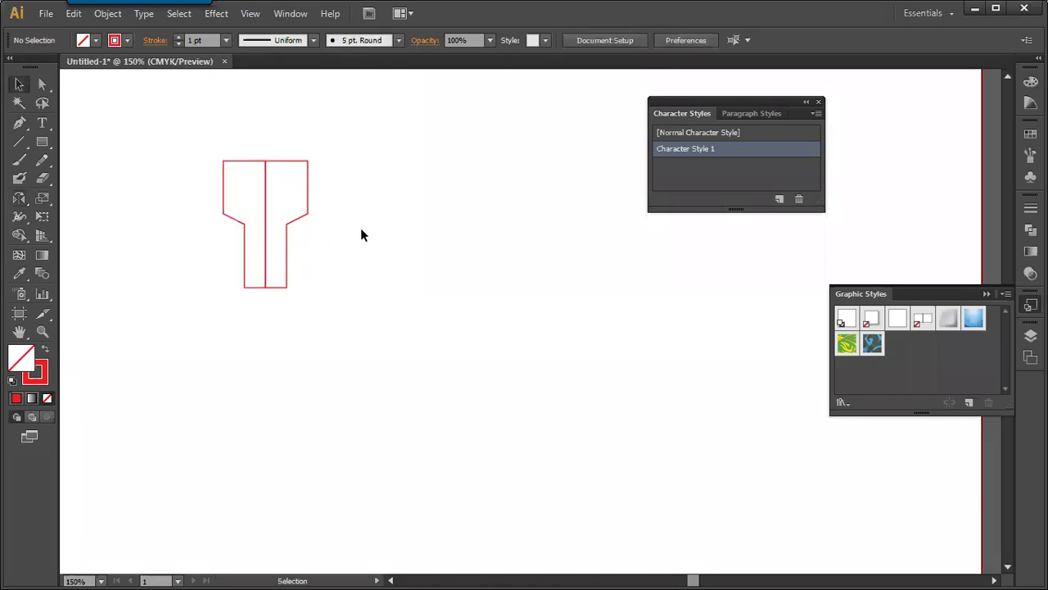
Move both mirrored halves down and to the right, and bring the Pathfinder options close to them.
drag(330, 246, 312, 262)
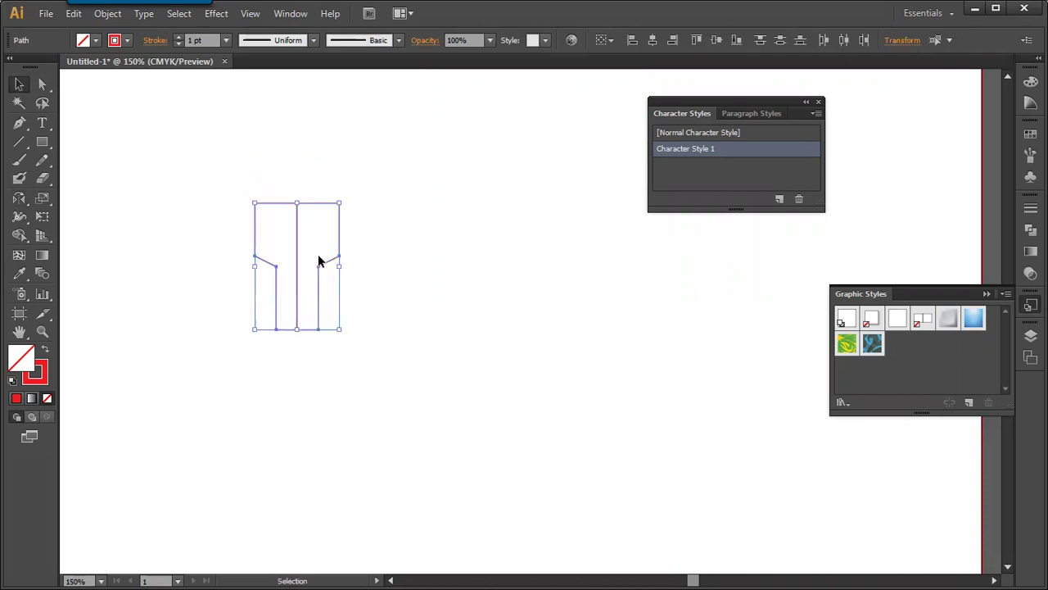
click(1031, 231)
drag(887, 200, 422, 149)
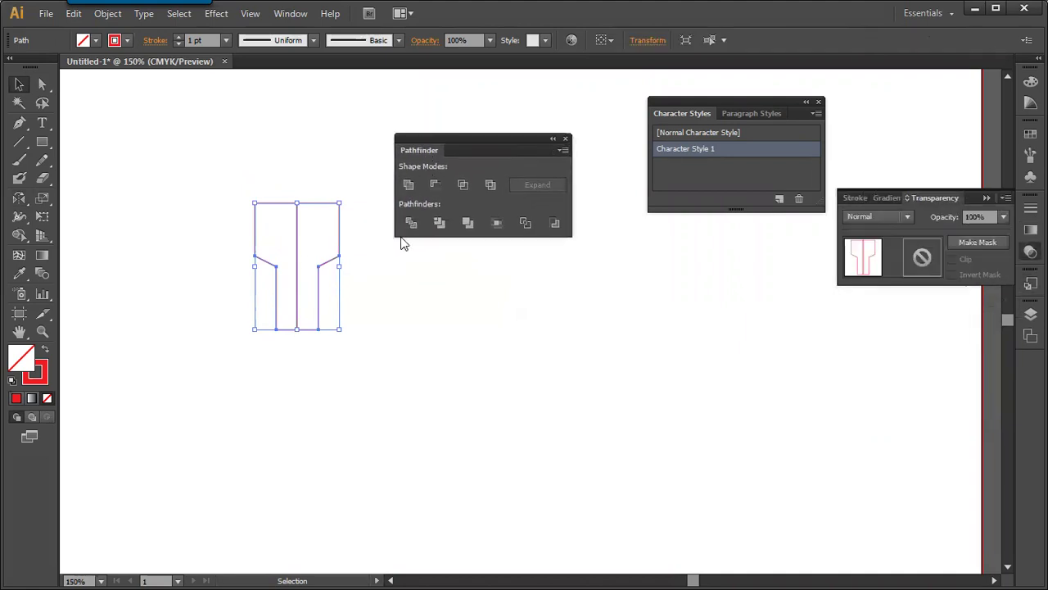
click(382, 282)
drag(256, 242, 265, 243)
key(ctrl+z)
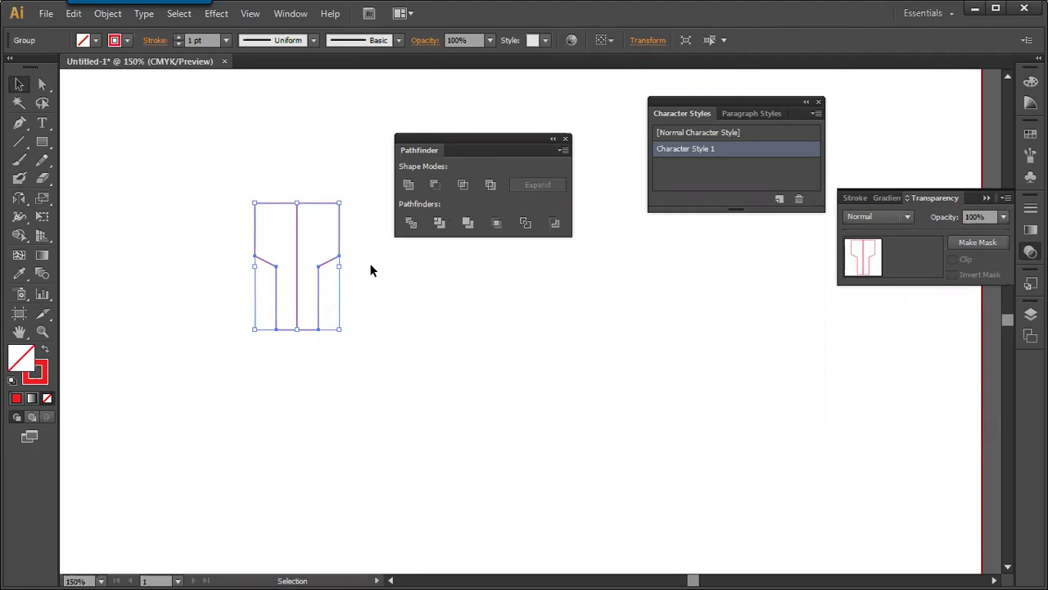
Shift the right half slightly left so it overlaps the left half, and unite the two into one outline.
click(342, 268)
mouse_move(338, 255)
mouse_down()
mouse_move(363, 255)
mouse_move(329, 259)
mouse_up()
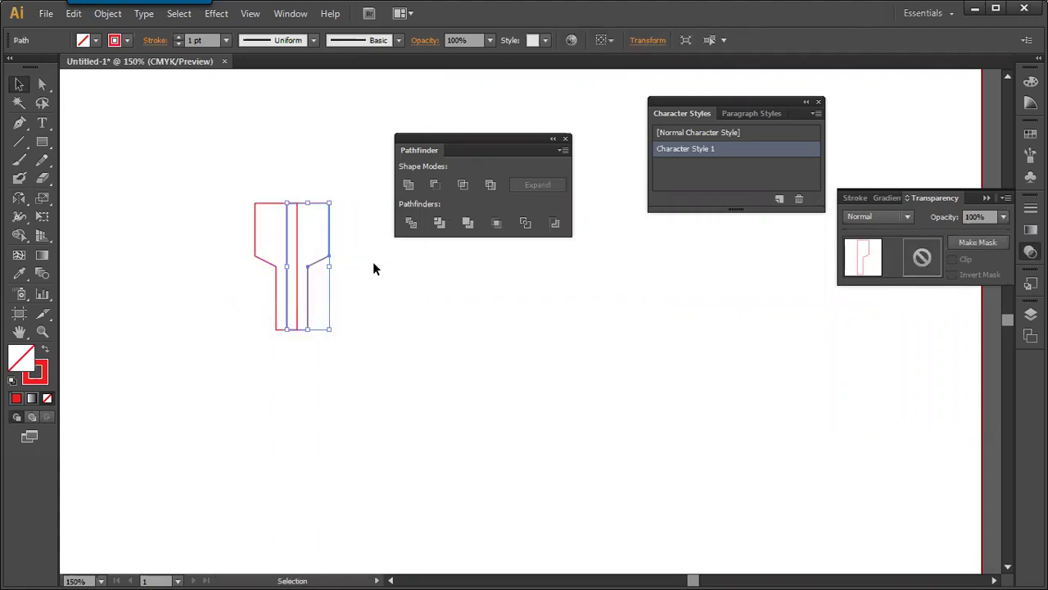
click(416, 189)
click(381, 303)
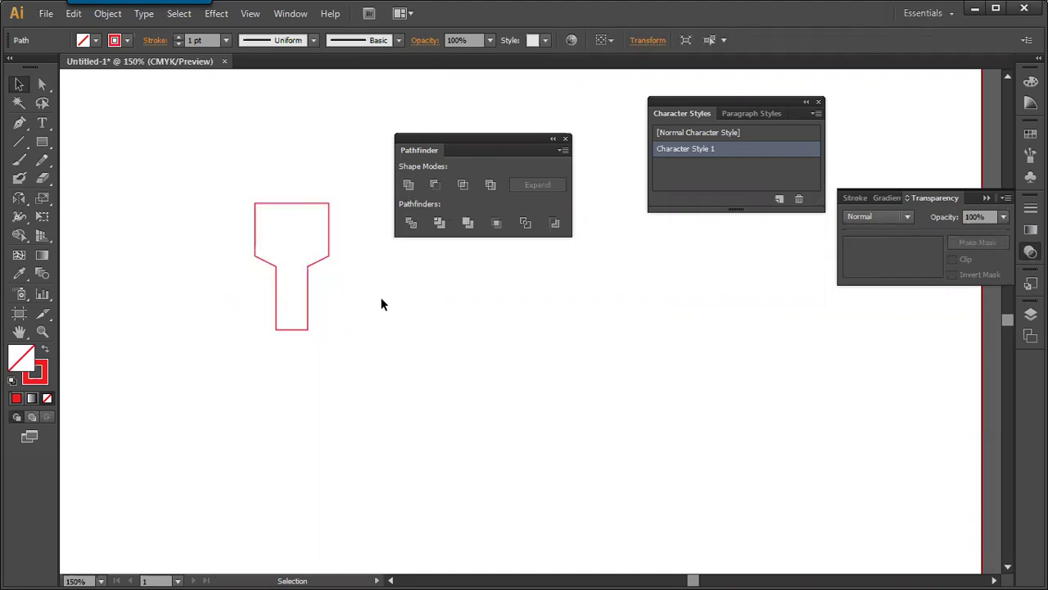
Move the united shape down and to the left, and reflect a copy upward across its top edge.
drag(324, 258, 282, 289)
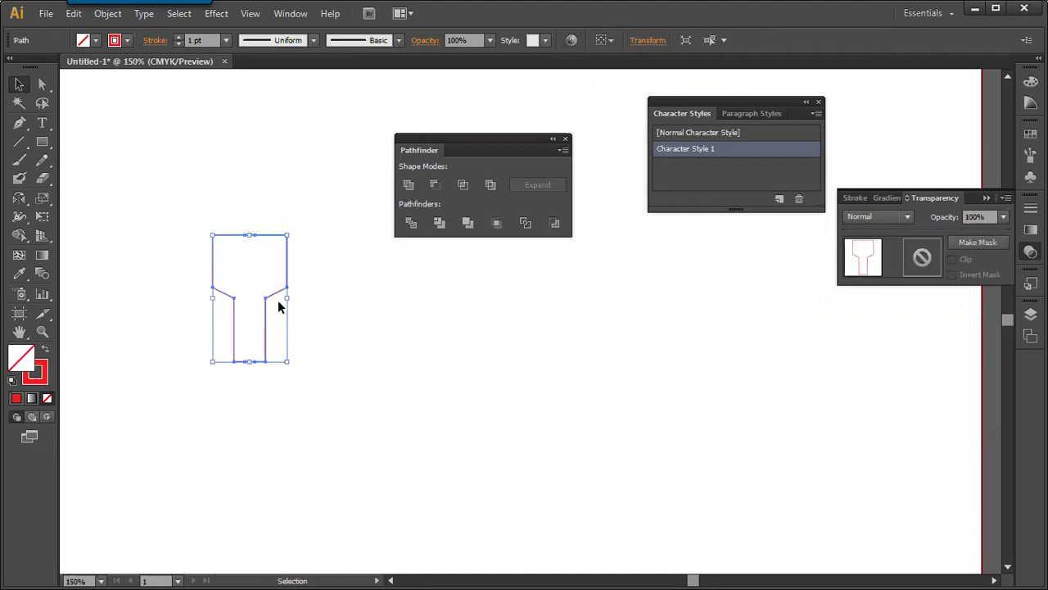
key(o)
click(246, 236)
drag(251, 237, 212, 321)
key(v)
Lower the reflected copy slightly so it overlaps the original, and unite the two shapes.
key(shift+Down)
click(409, 186)
click(376, 262)
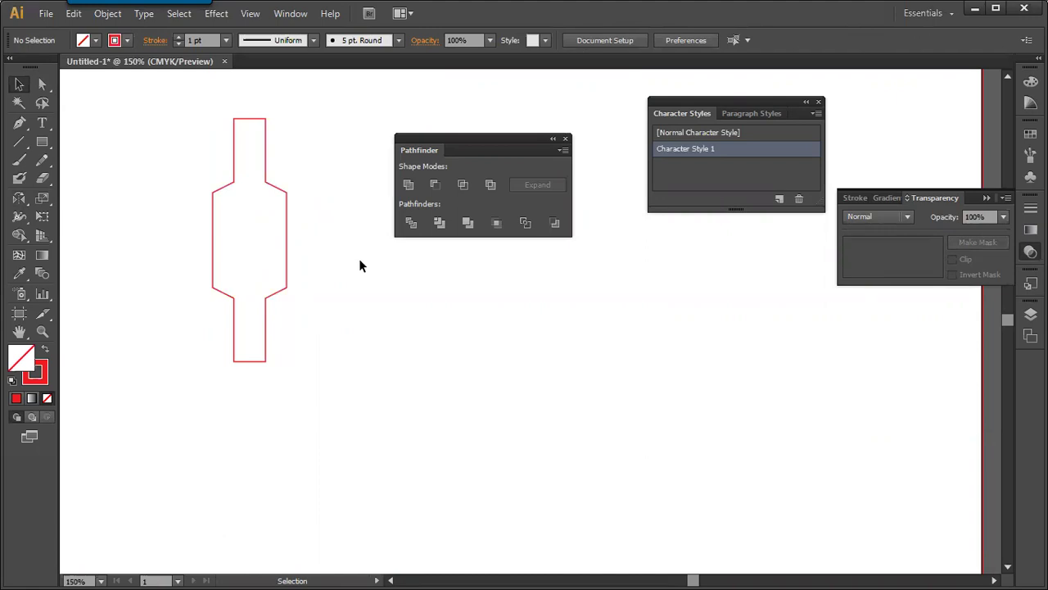
Rotate a copy of the double-ended shape 90° about its centre and unite both into a four-armed cross.
click(287, 257)
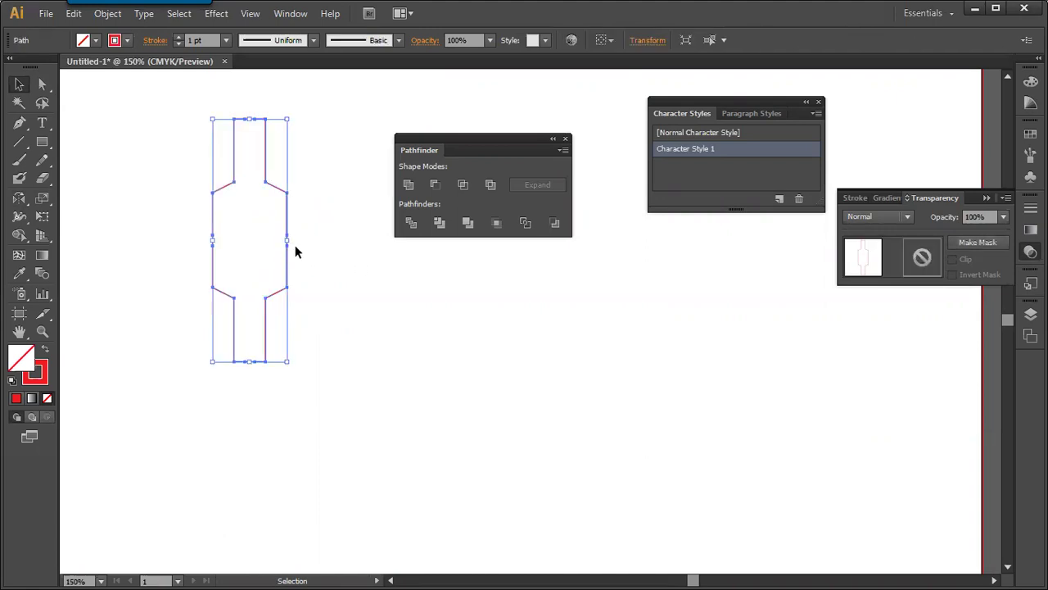
key(r)
drag(271, 208, 325, 267)
key(v)
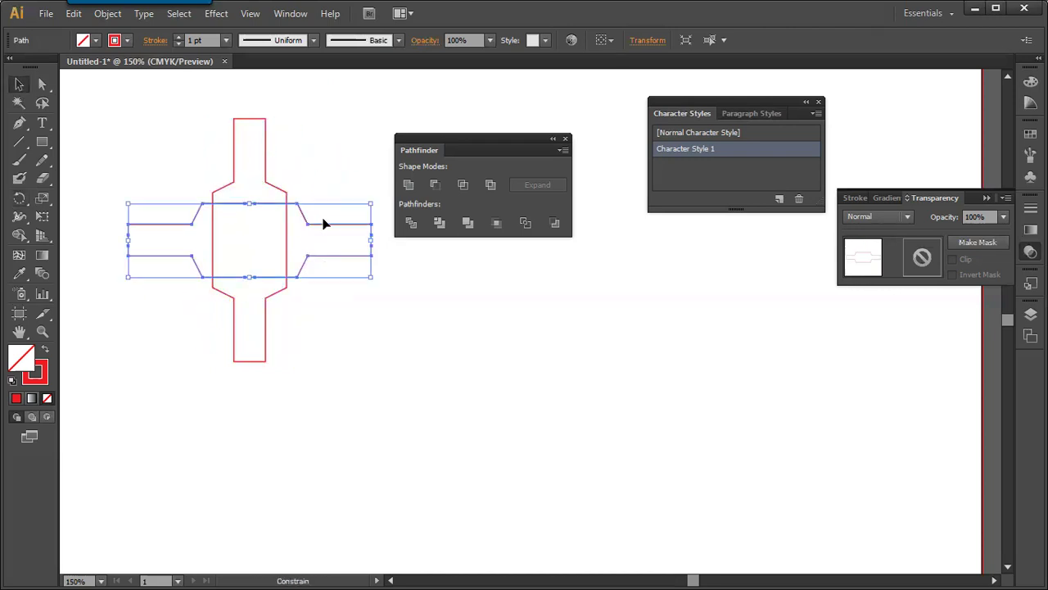
key(ctrl+a)
click(408, 185)
click(363, 304)
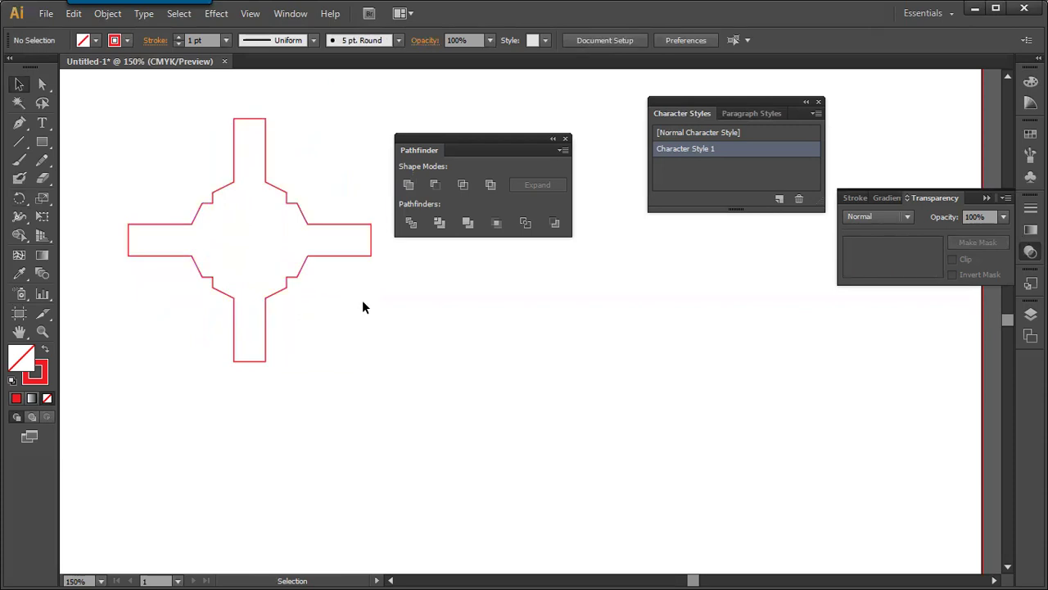
Rotate a copy of the cross 45° about its centre and unite both into an eight-armed shape.
drag(330, 303, 240, 258)
key(r)
drag(327, 229, 321, 253)
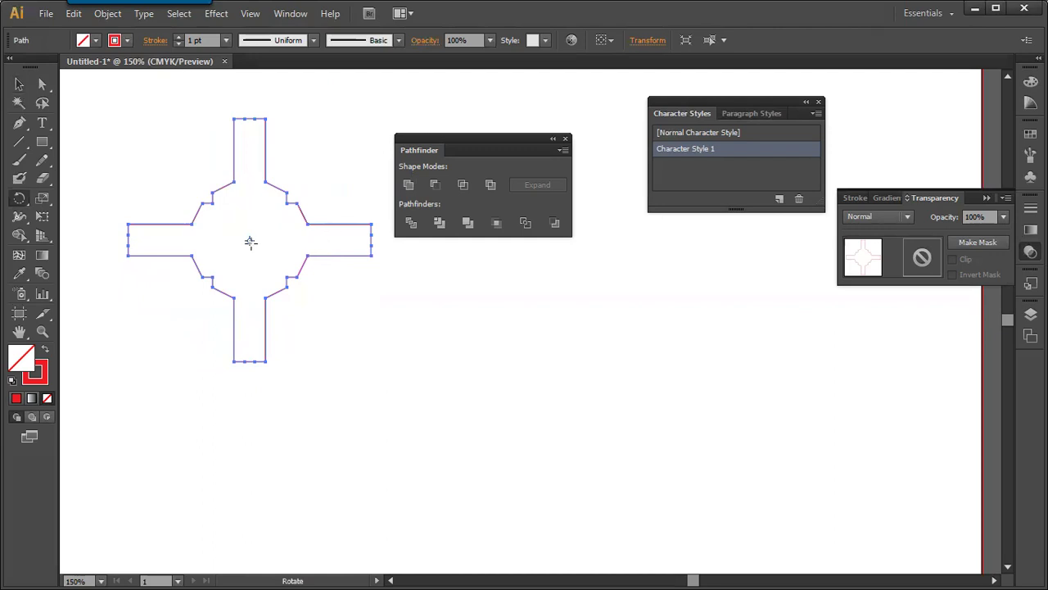
drag(315, 229, 304, 285)
key(v)
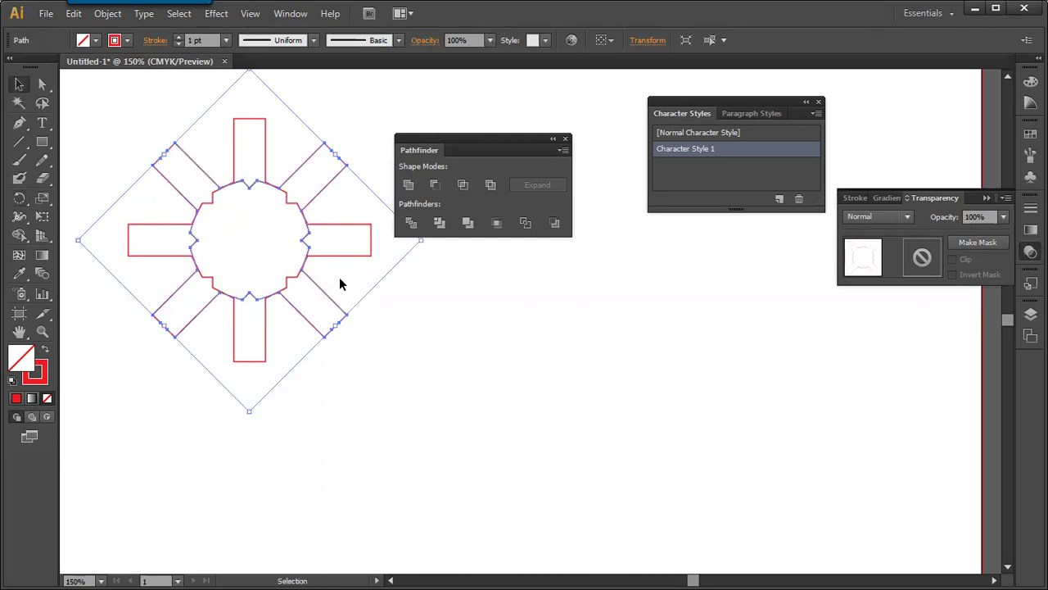
drag(330, 205, 236, 296)
click(407, 184)
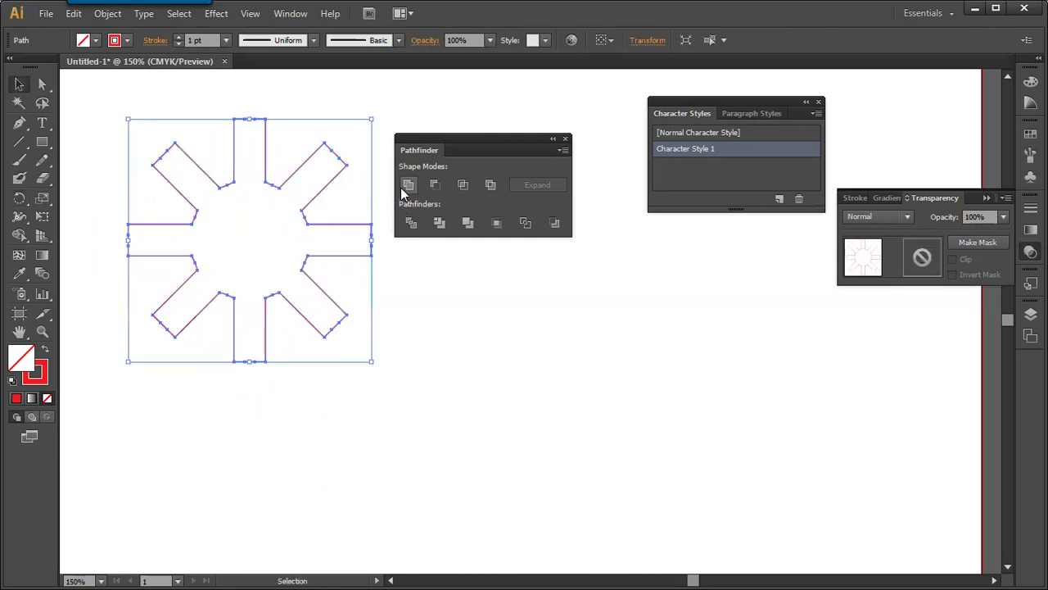
click(390, 328)
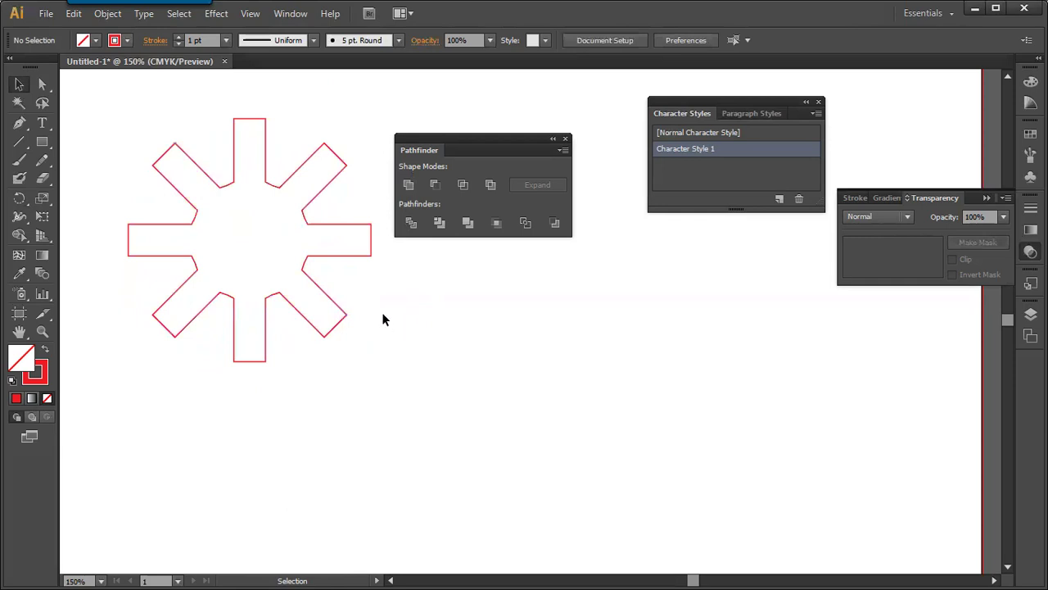
Rotate a copy of the eight-armed shape about its centre so its arms fall midway between the original arms.
click(322, 295)
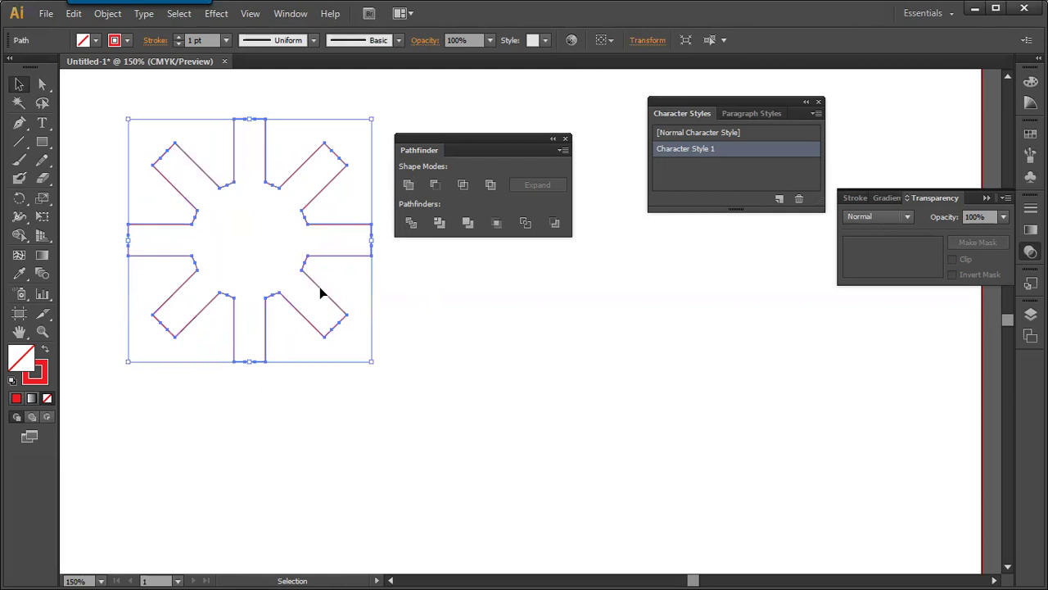
key(r)
drag(321, 290, 301, 316)
mouse_move(297, 320)
mouse_down()
mouse_move(311, 307)
mouse_move(293, 322)
mouse_up()
key(v)
Select both eight-armed shapes and fill them with CMYK Cyan.
drag(393, 323, 271, 244)
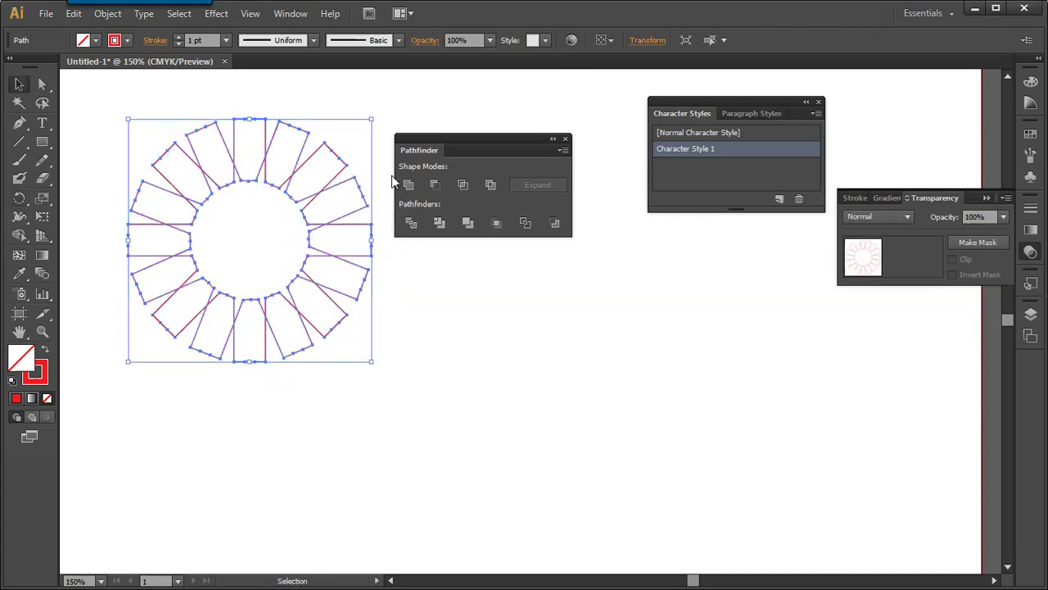
drag(436, 136, 555, 132)
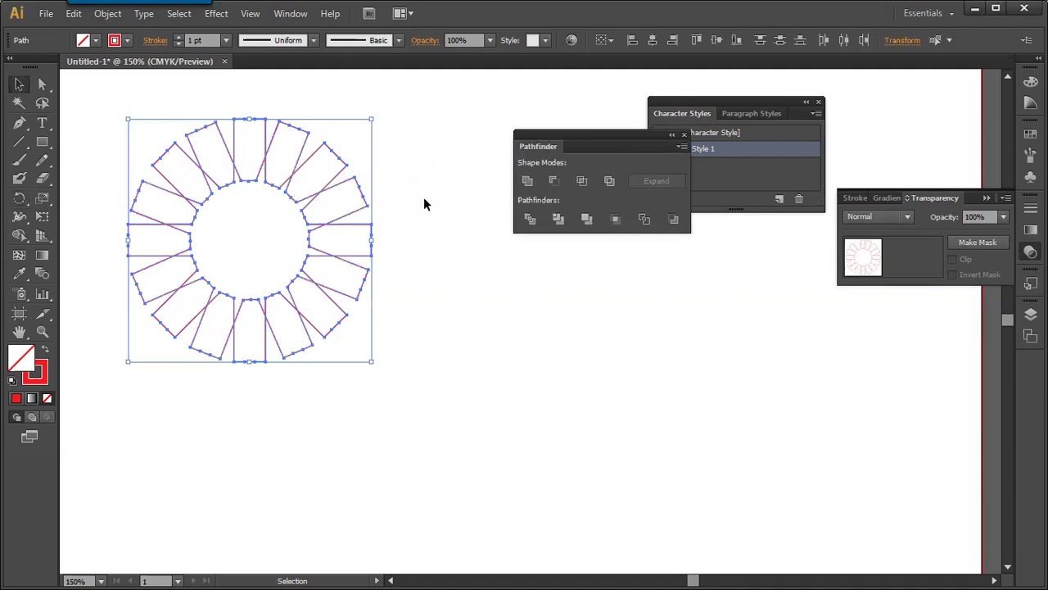
click(96, 40)
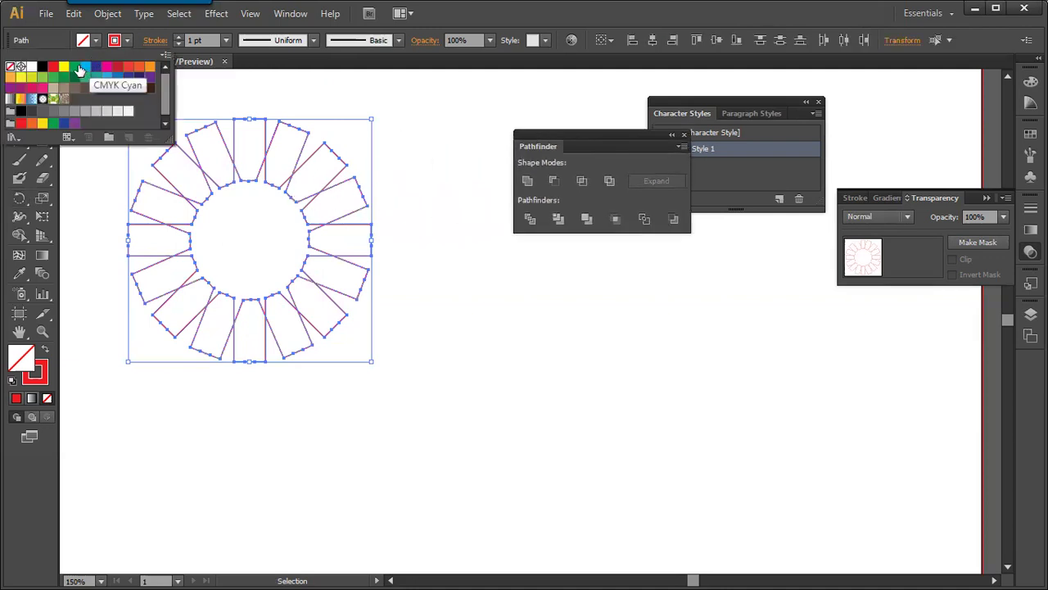
click(74, 67)
click(85, 67)
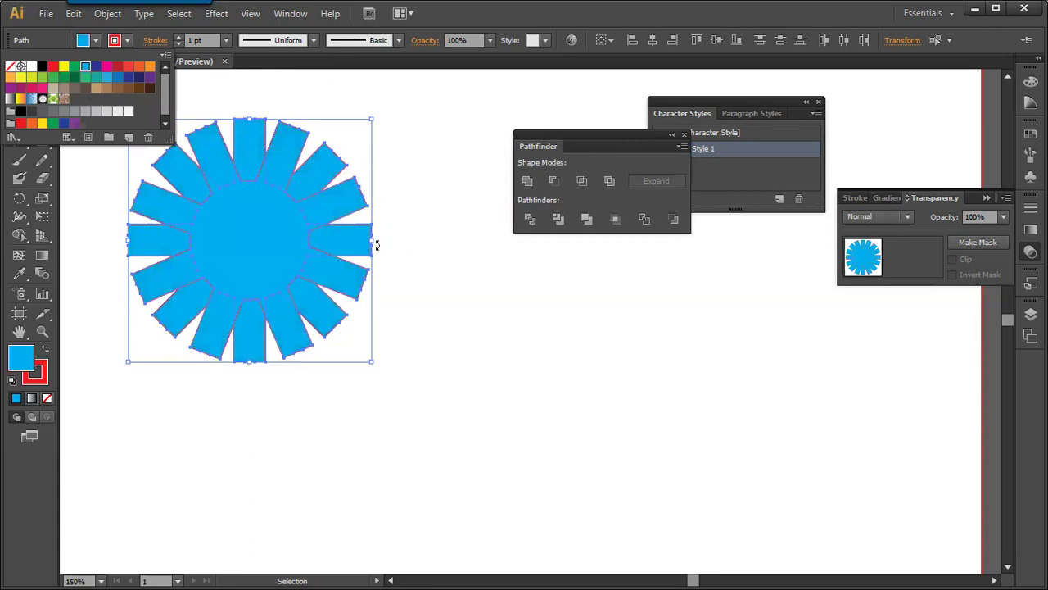
click(453, 281)
drag(304, 240, 392, 266)
key(ctrl+z)
Select both cyan shapes and apply Exclude to cut out their overlapping centre.
drag(449, 128, 273, 235)
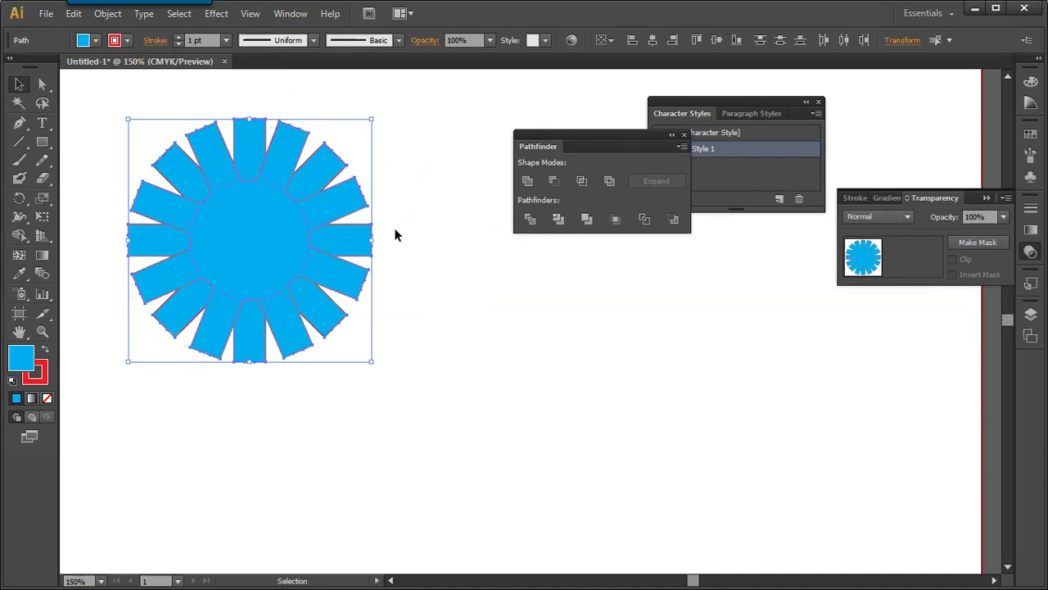
click(609, 180)
click(575, 218)
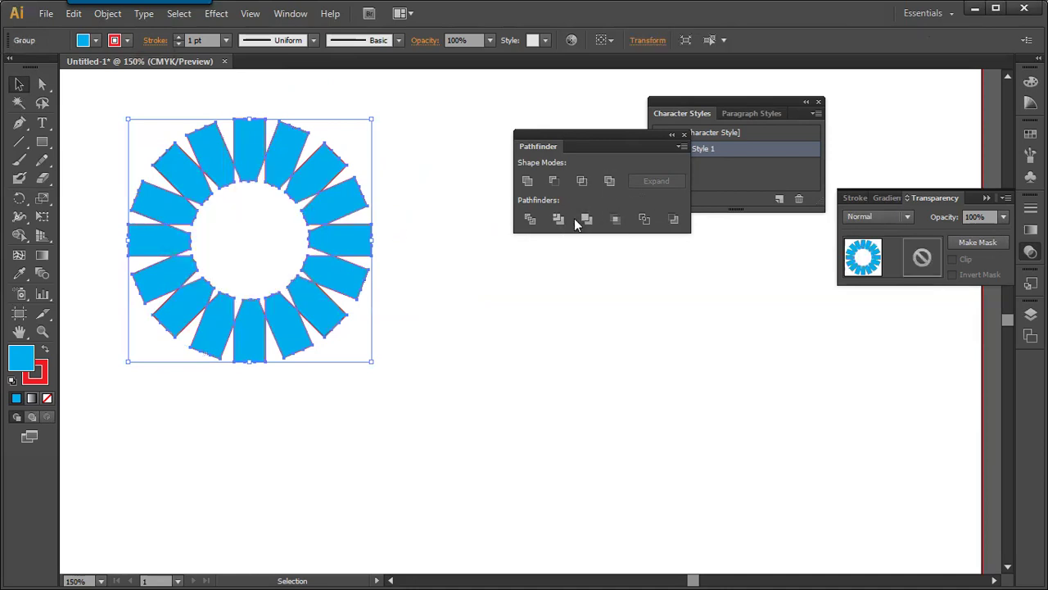
Try Intersect on the two overlapping eight-armed shapes and undo it.
click(604, 187)
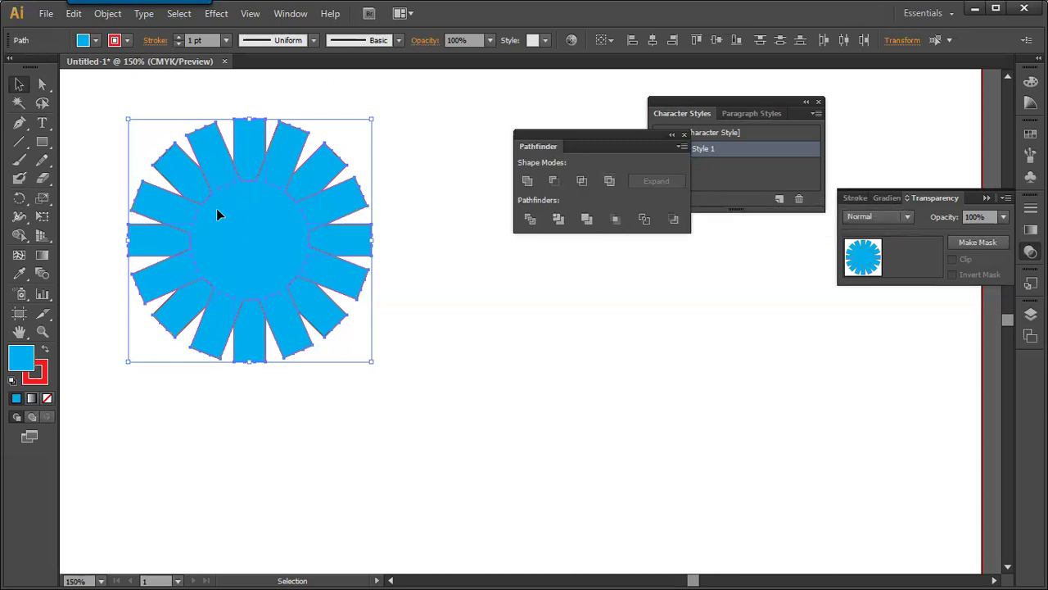
click(584, 181)
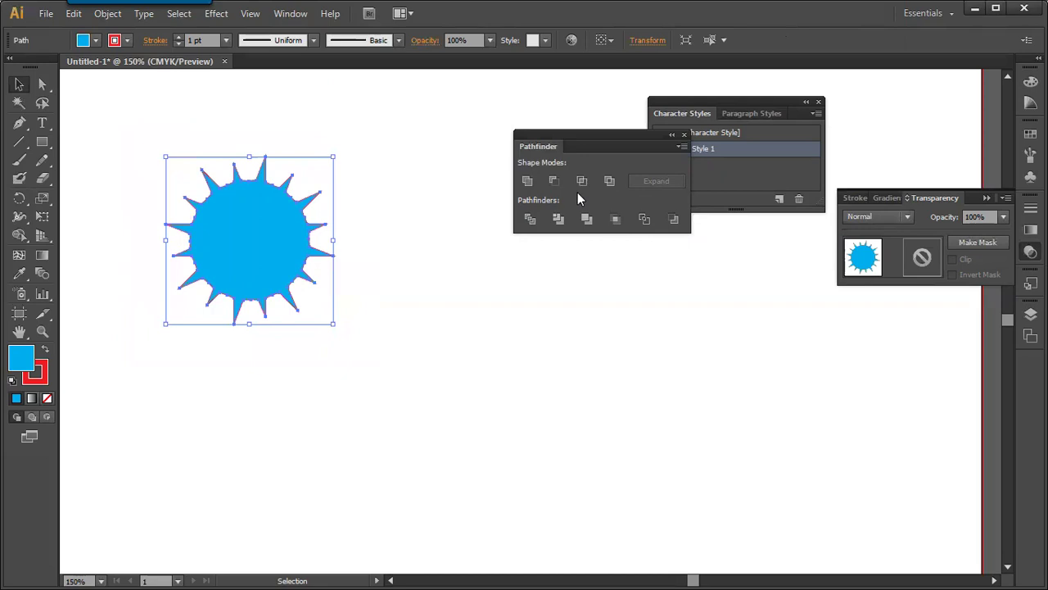
key(ctrl+z)
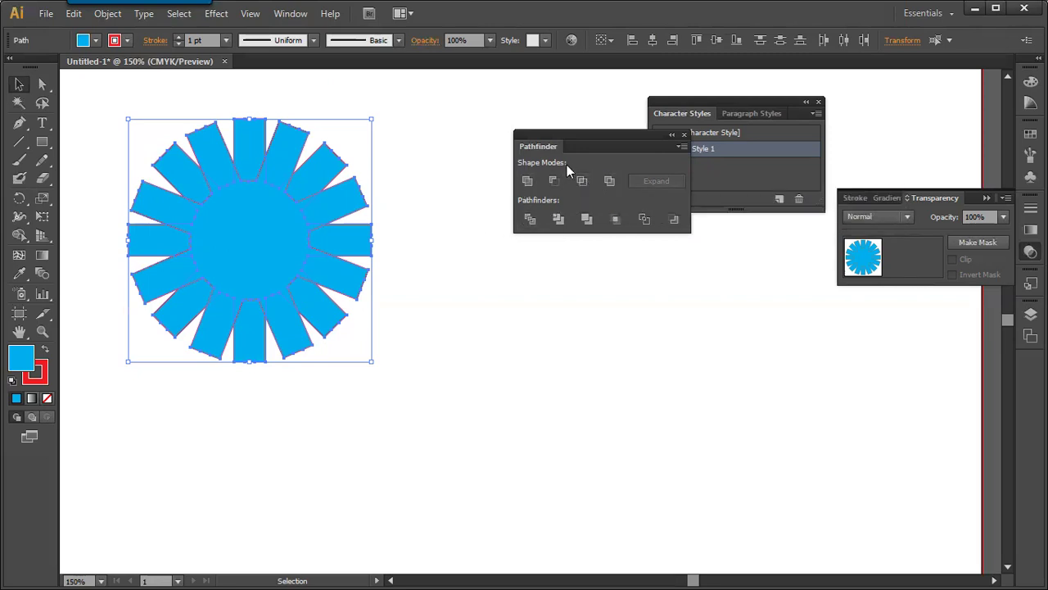
click(527, 180)
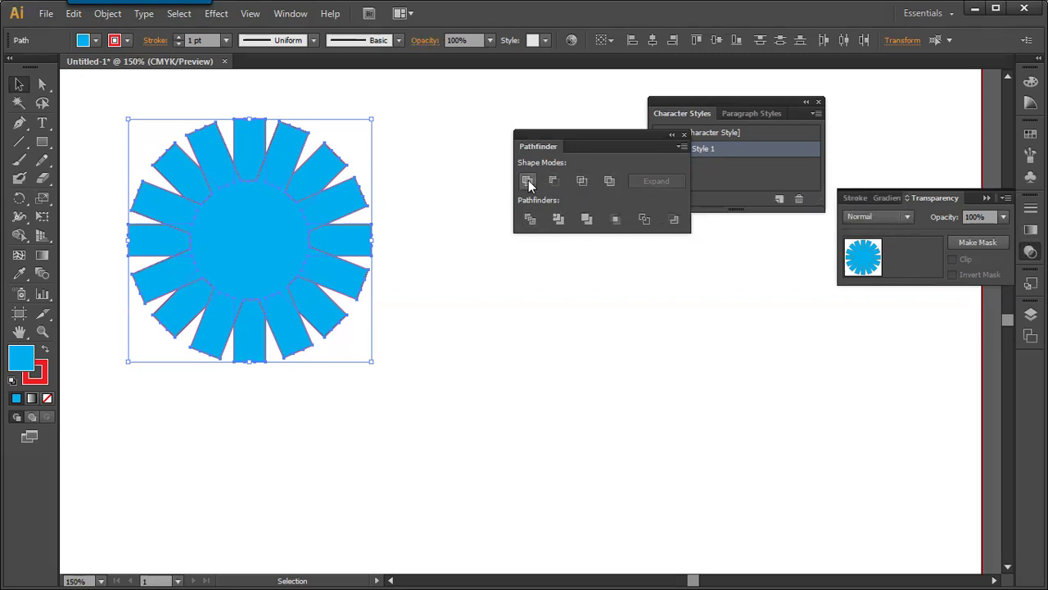
Reselect both eight-armed shapes and apply the live Pathfinder effect Exclude to them.
click(449, 204)
drag(450, 126, 236, 173)
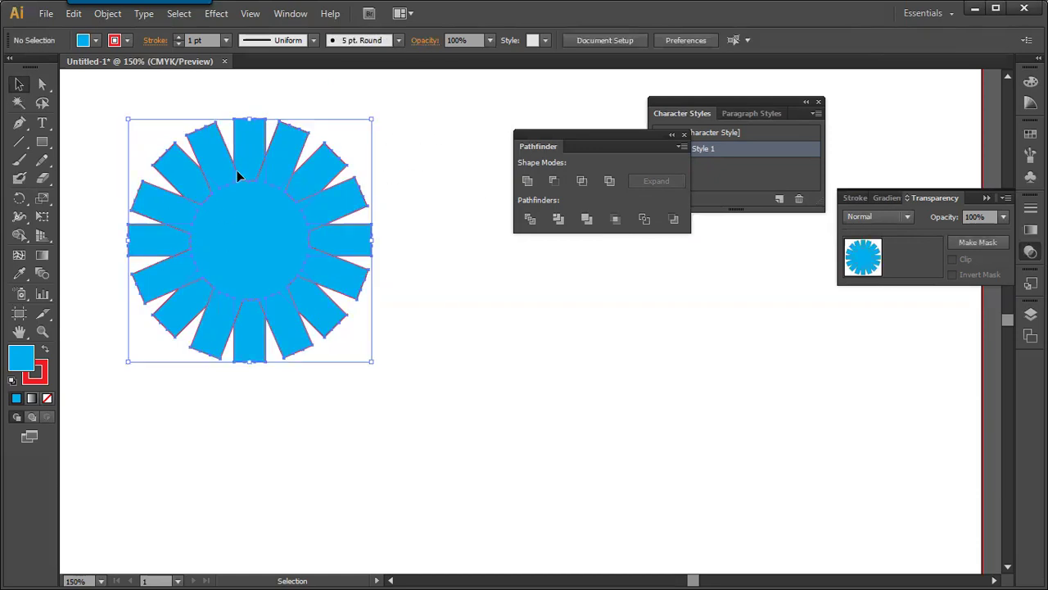
click(215, 14)
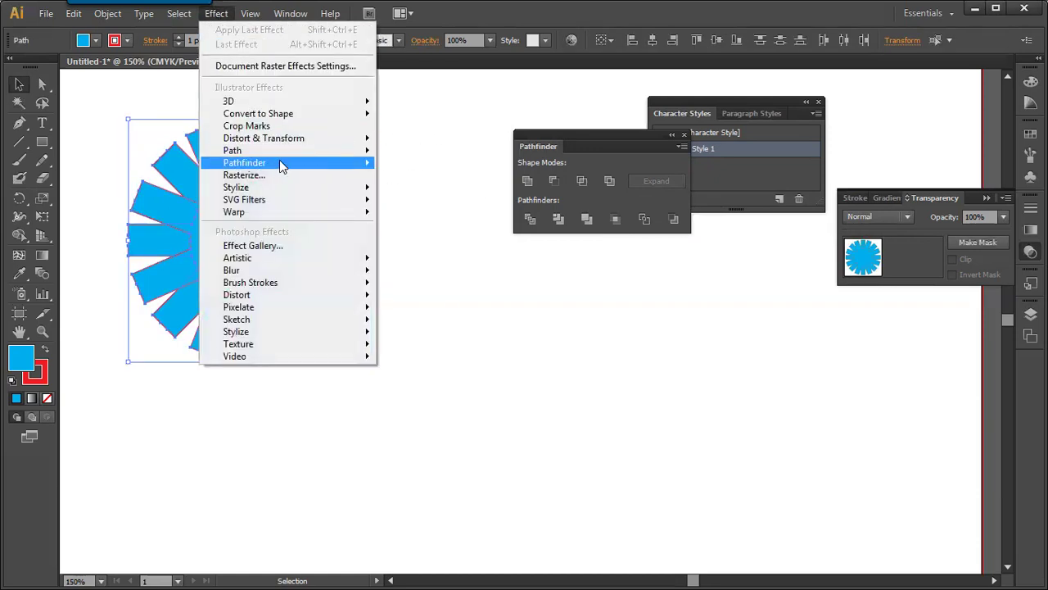
mouse_move(280, 160)
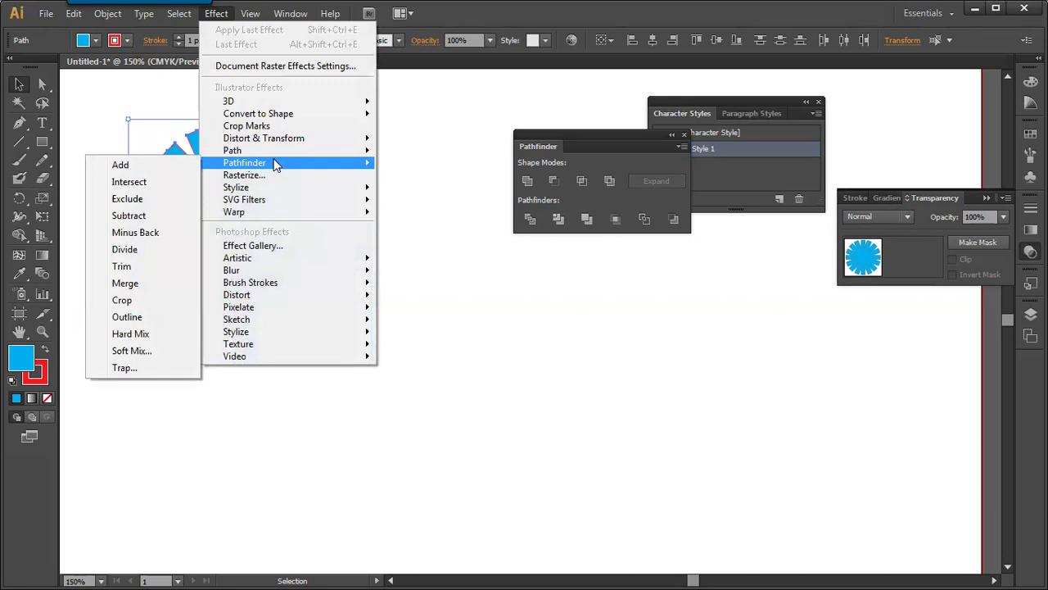
click(165, 203)
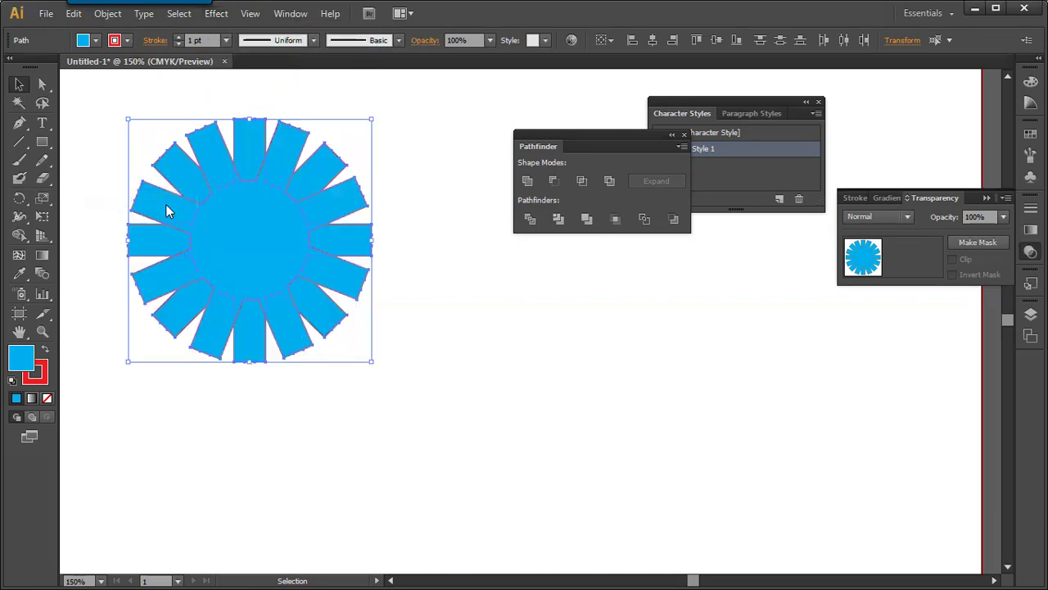
click(602, 325)
Try moving one eight-armed shape away from the other, undo the move and deselect the artwork.
click(485, 304)
drag(328, 262, 374, 350)
key(ctrl+z)
key(ctrl+z)
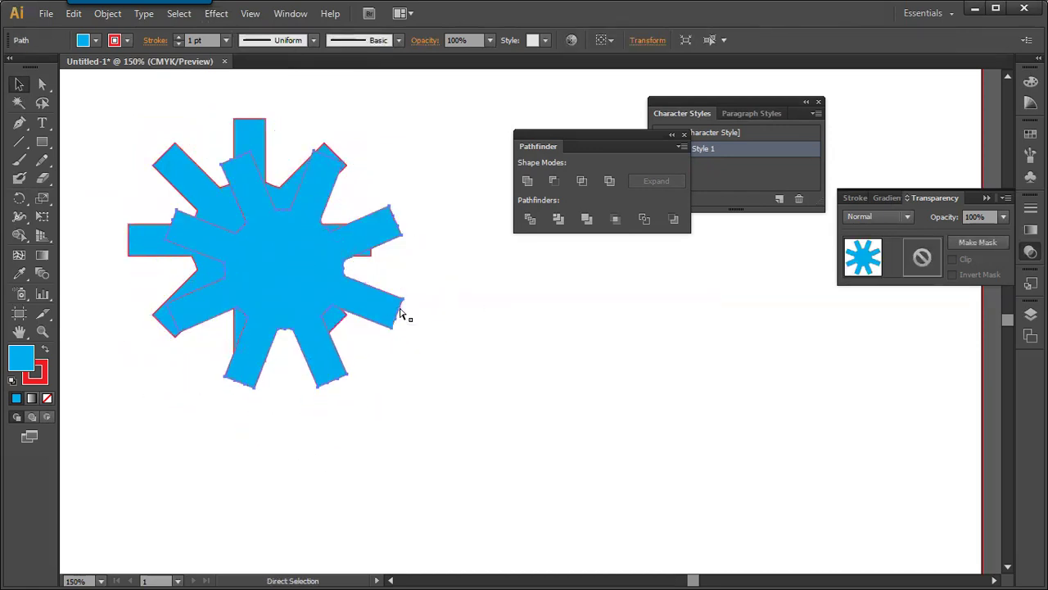
click(101, 110)
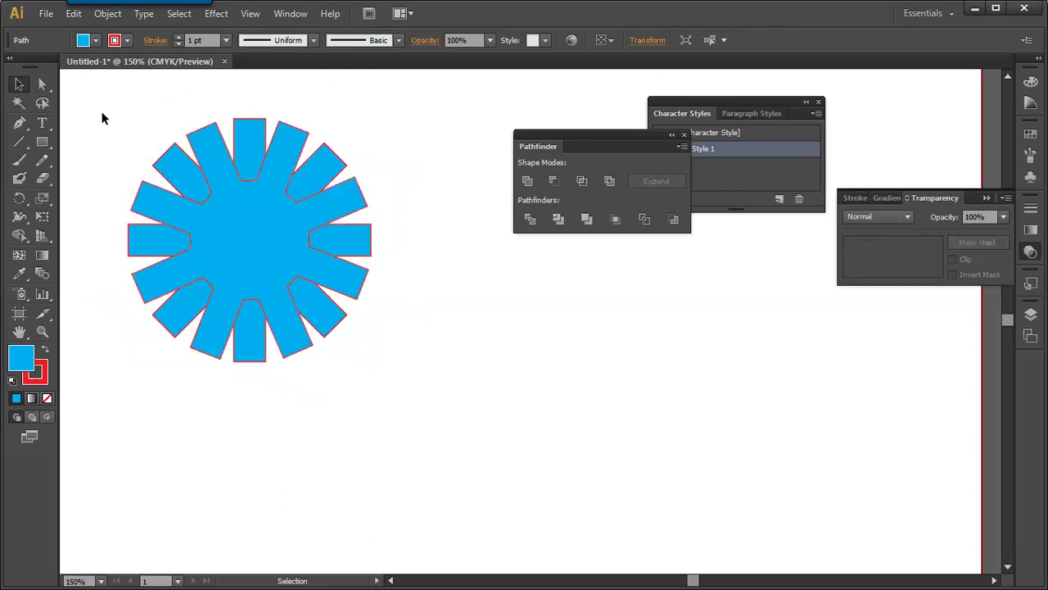
Select both eight-armed shapes and apply the live Pathfinder effect Add as a new effect instance.
drag(86, 93, 352, 323)
click(217, 13)
mouse_move(262, 164)
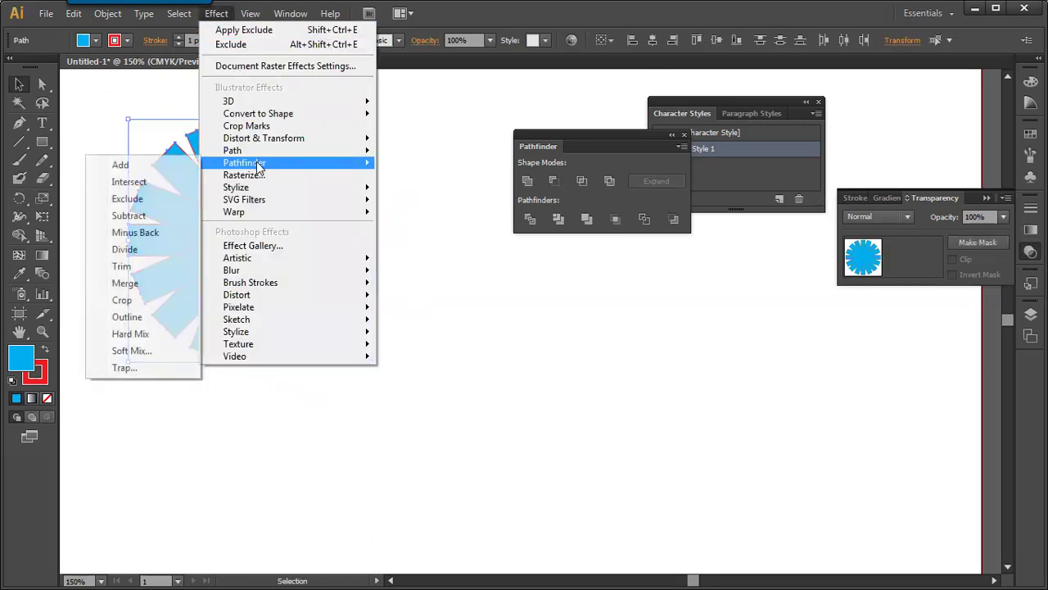
click(167, 175)
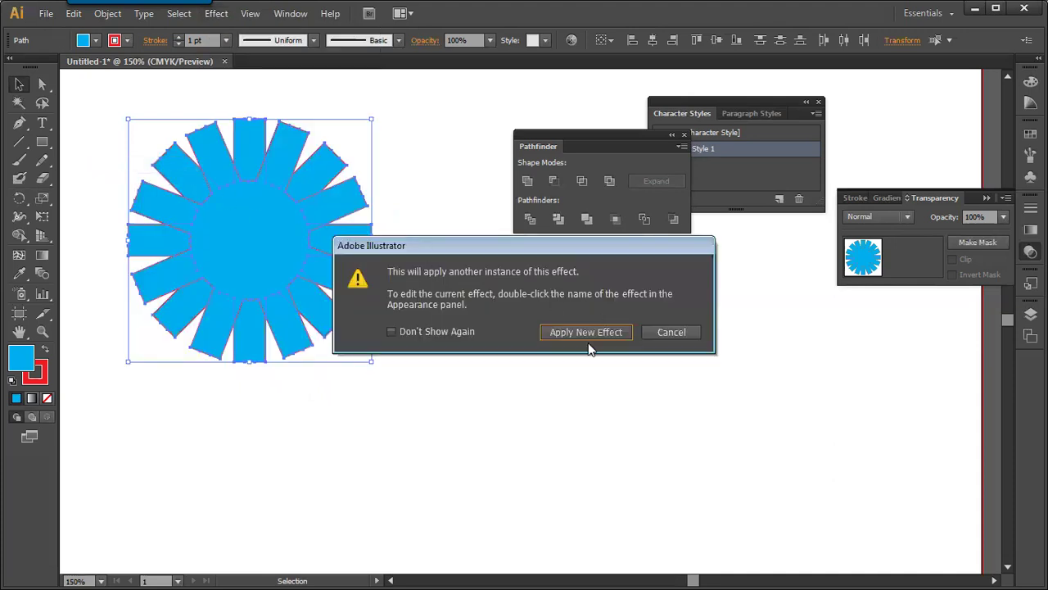
click(588, 330)
click(603, 325)
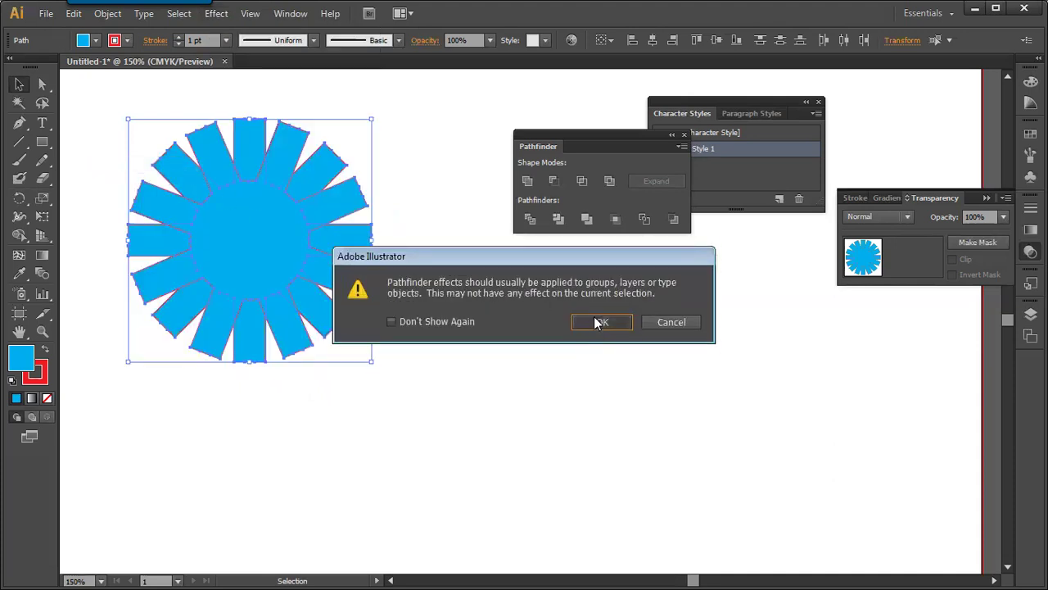
Display the Appearance attributes of the selected shapes and place them next to the artwork.
drag(629, 143, 692, 254)
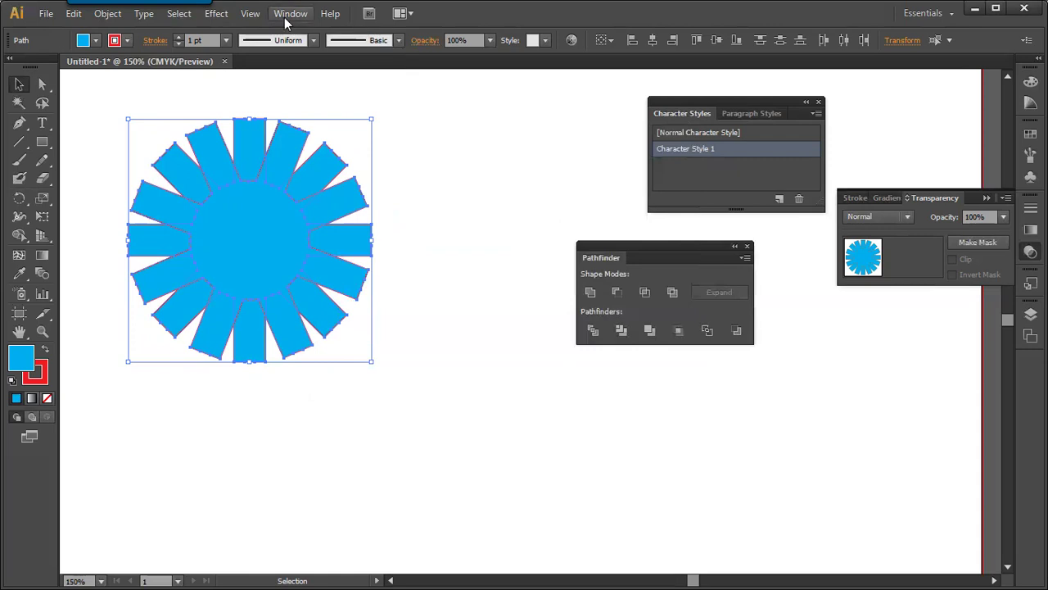
click(288, 14)
click(370, 58)
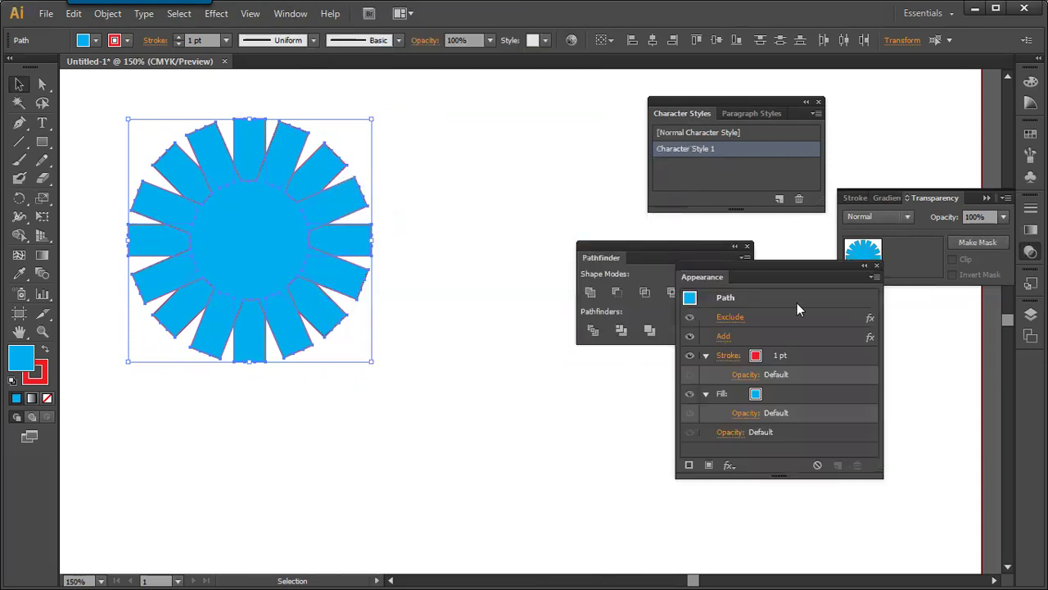
drag(793, 263, 571, 129)
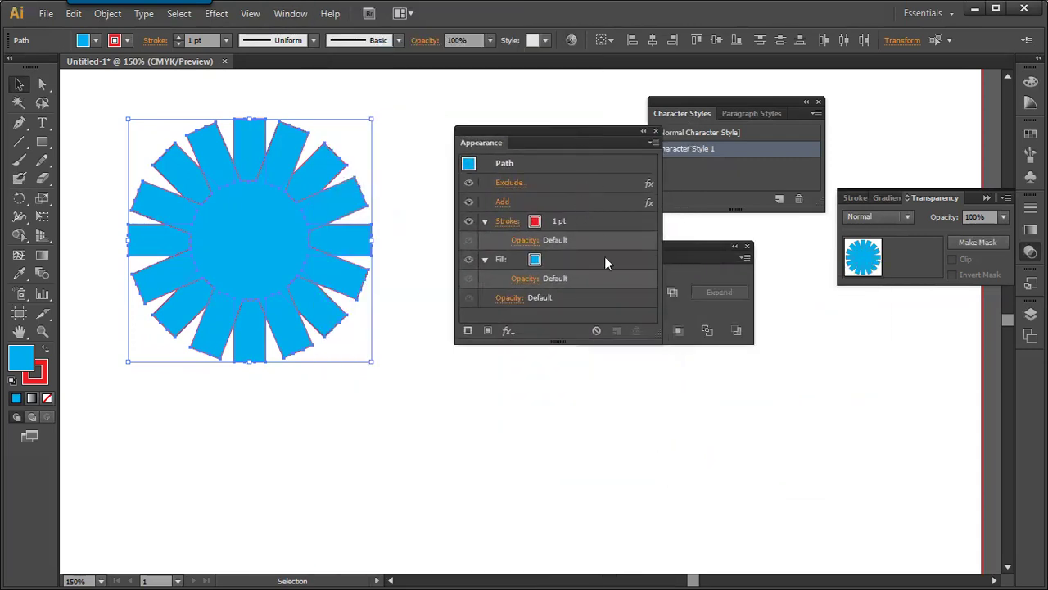
Deselect the artwork and delete the Add effect from the current appearance.
click(497, 106)
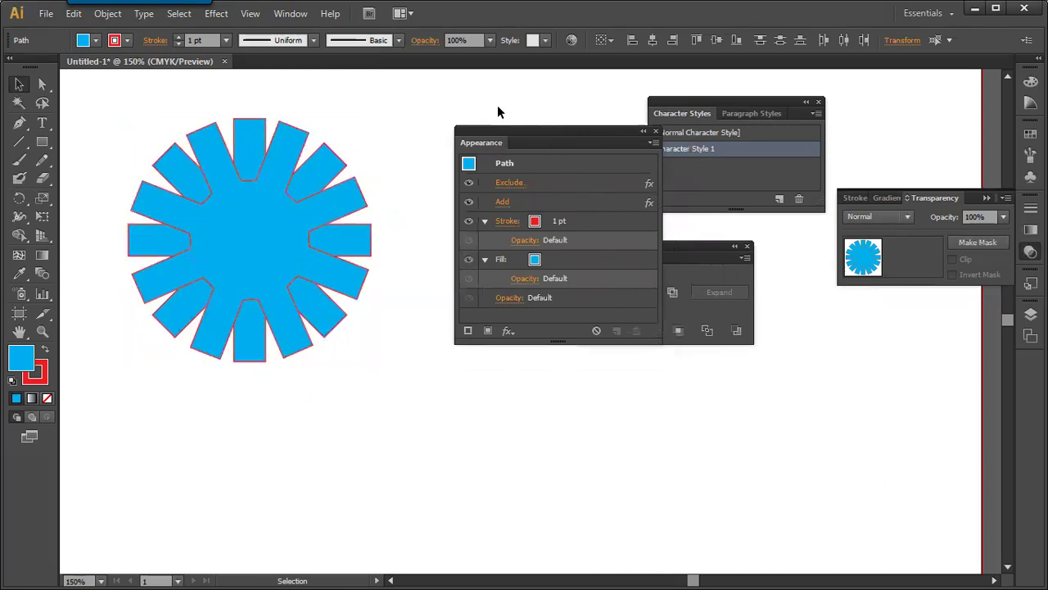
drag(535, 128, 485, 102)
click(559, 176)
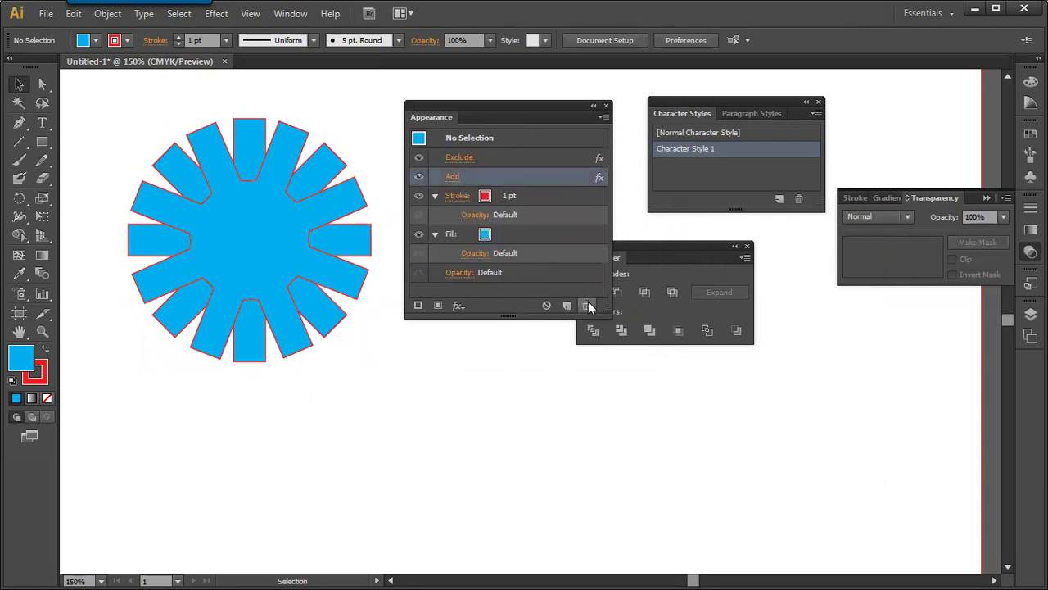
click(586, 305)
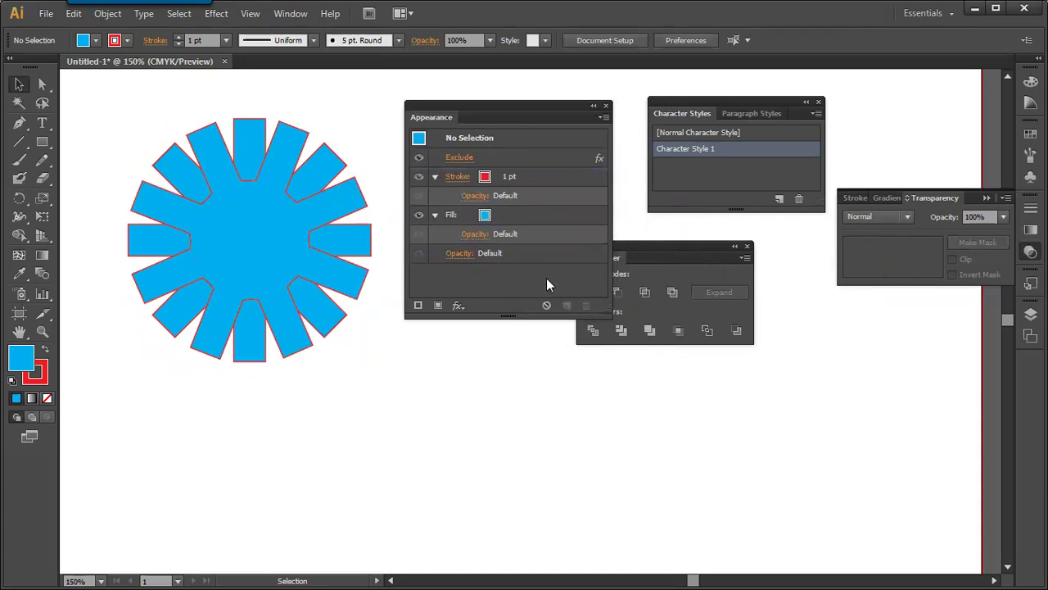
Try the Add and Intersect operations in the Exclude effect's Pathfinder options, and cancel the changes.
double_click(463, 156)
click(755, 144)
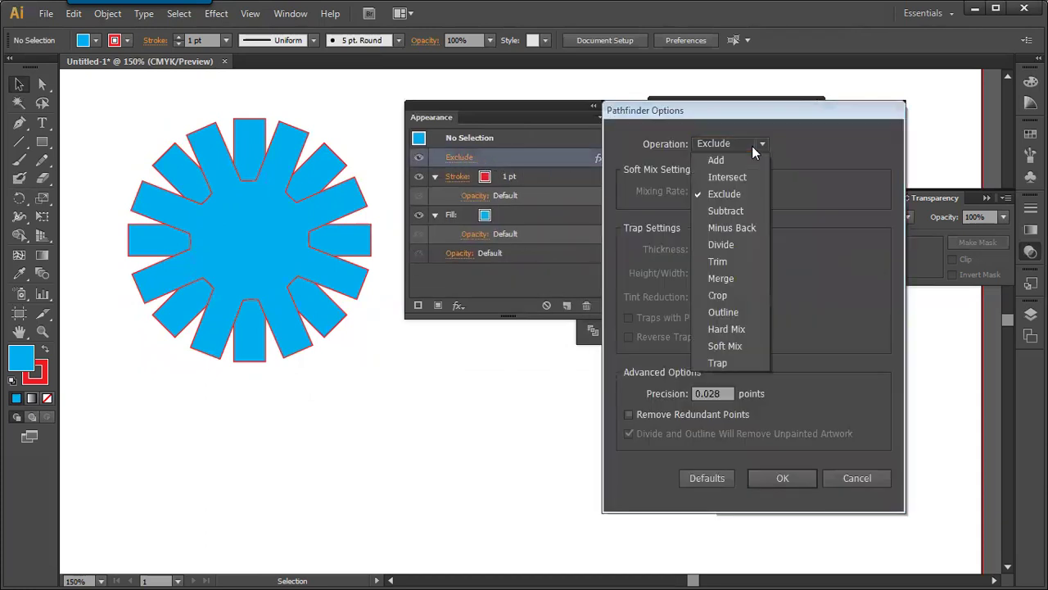
click(741, 158)
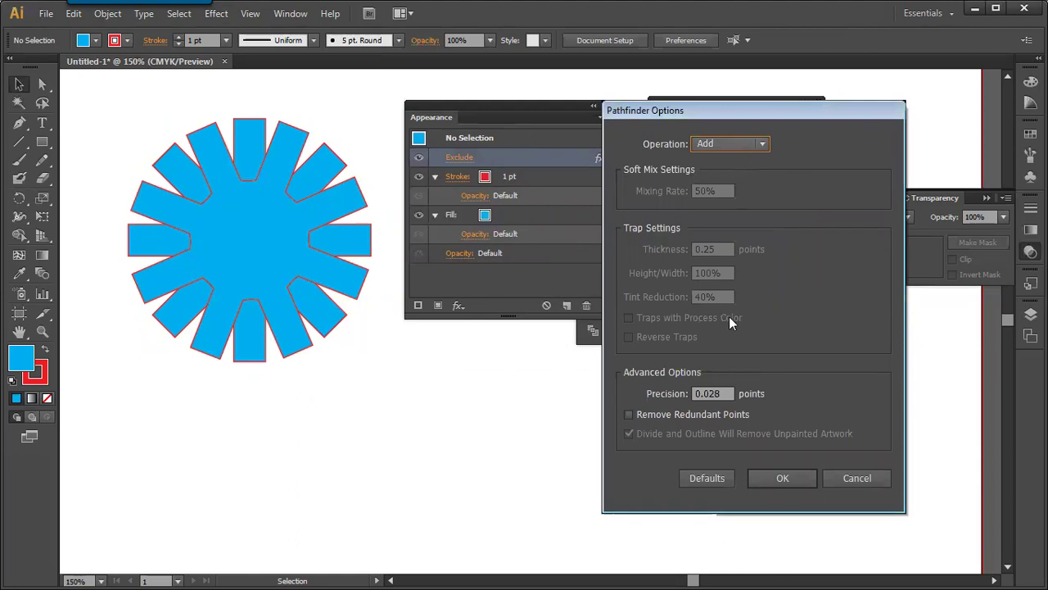
click(747, 144)
click(734, 177)
click(734, 144)
click(725, 194)
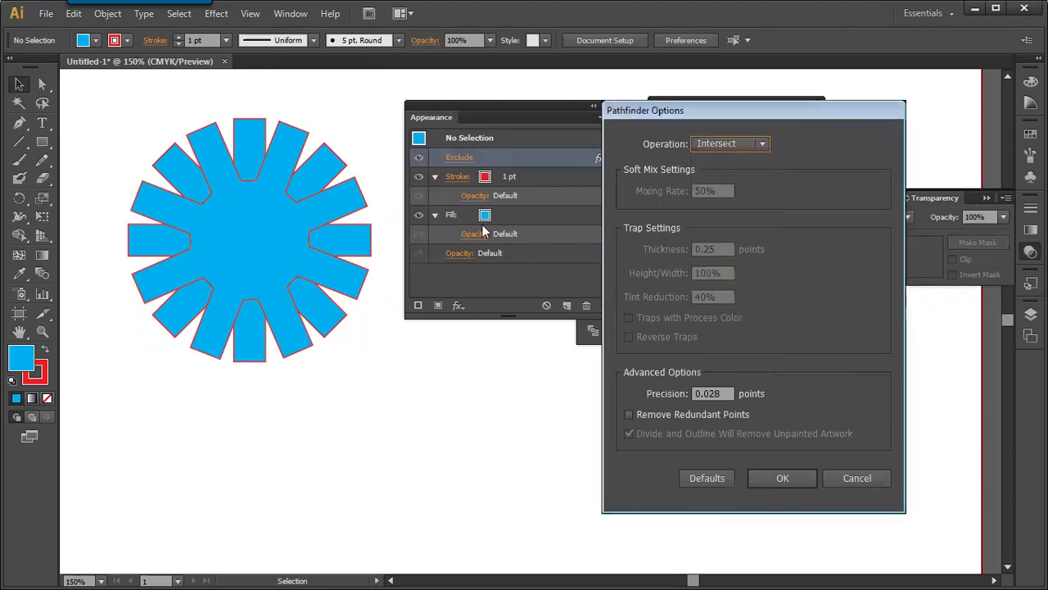
click(852, 478)
Select both eight-armed shapes and delete the Exclude and Add effects from their appearance.
click(314, 231)
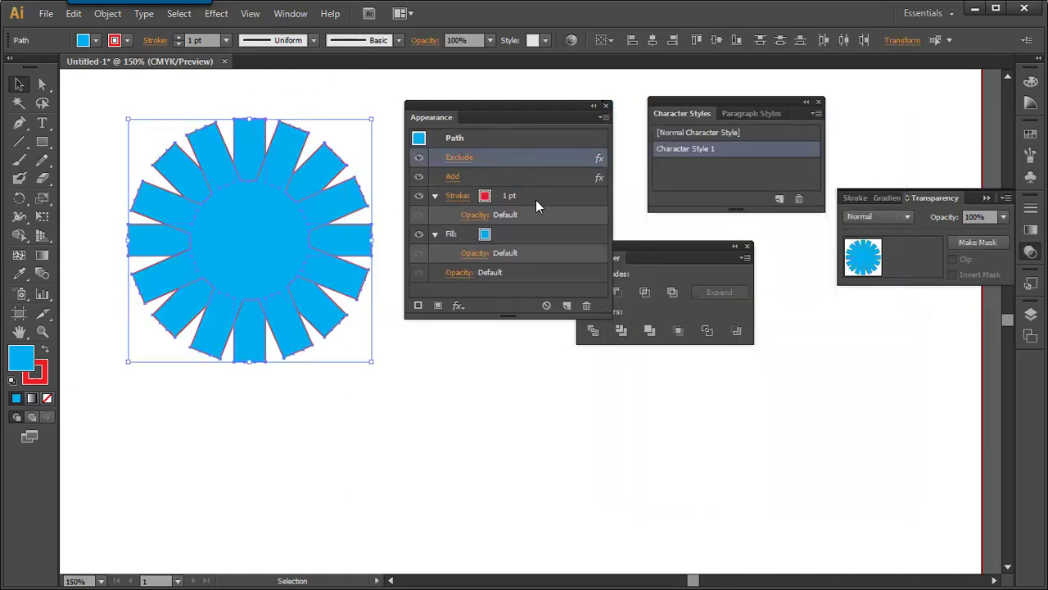
click(586, 306)
click(558, 164)
click(585, 306)
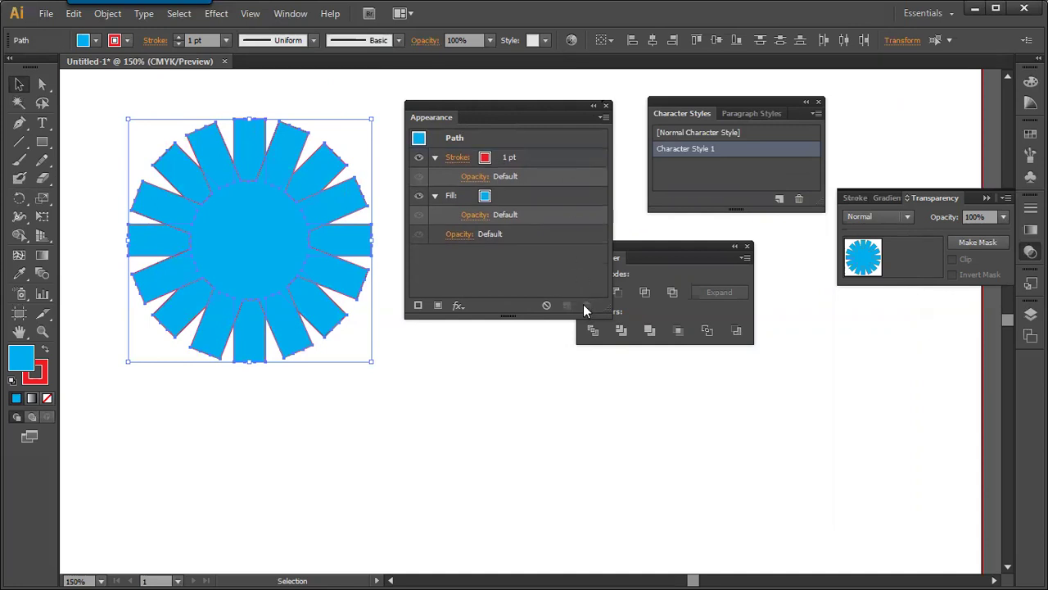
Group the two eight-armed shapes and apply the live Pathfinder effect Add to the group.
click(73, 13)
mouse_move(107, 13)
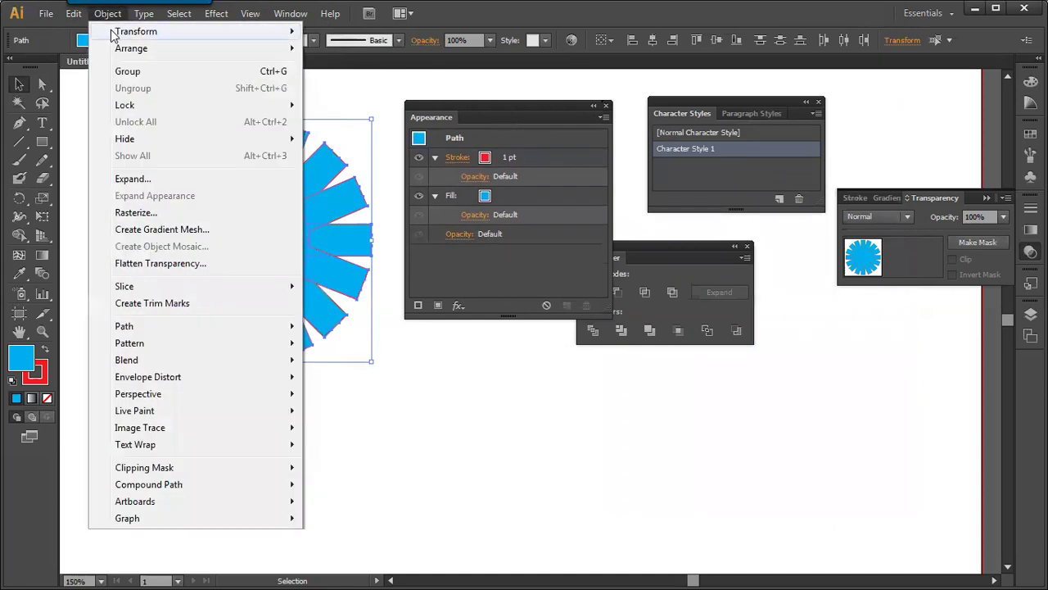
click(131, 72)
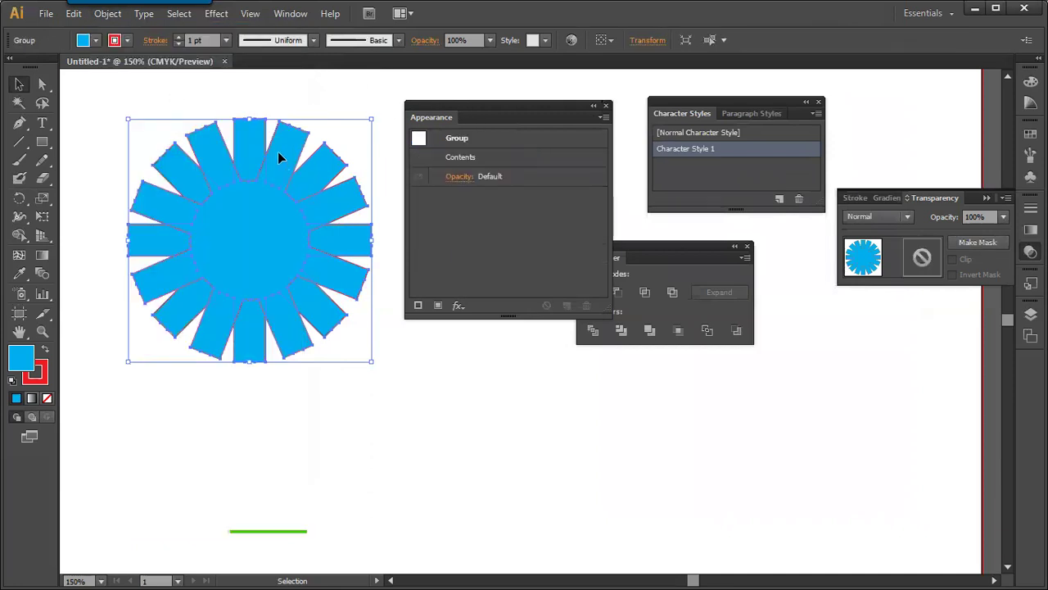
click(216, 13)
mouse_move(303, 165)
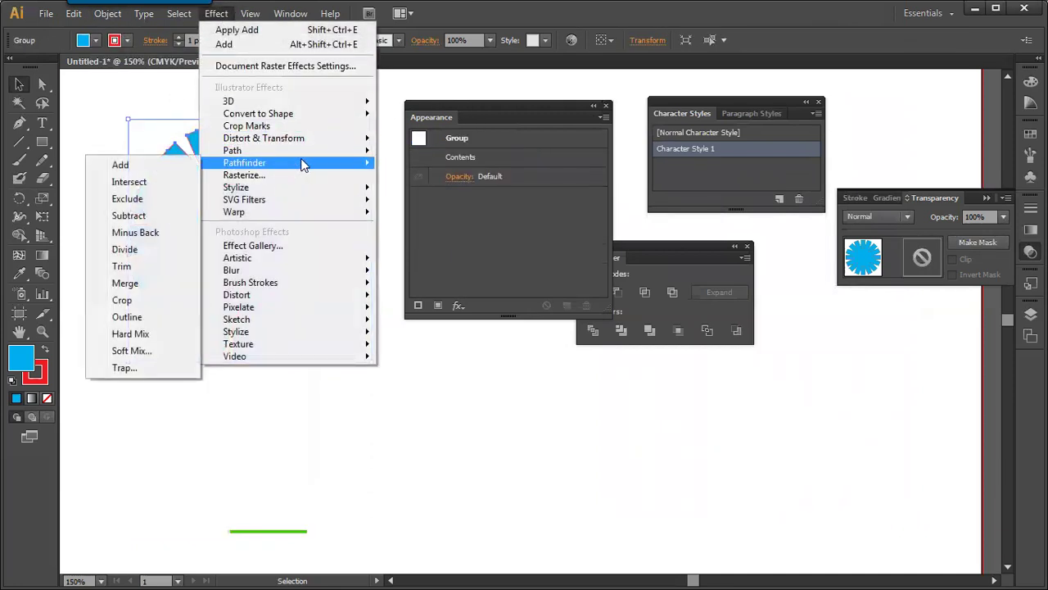
click(152, 166)
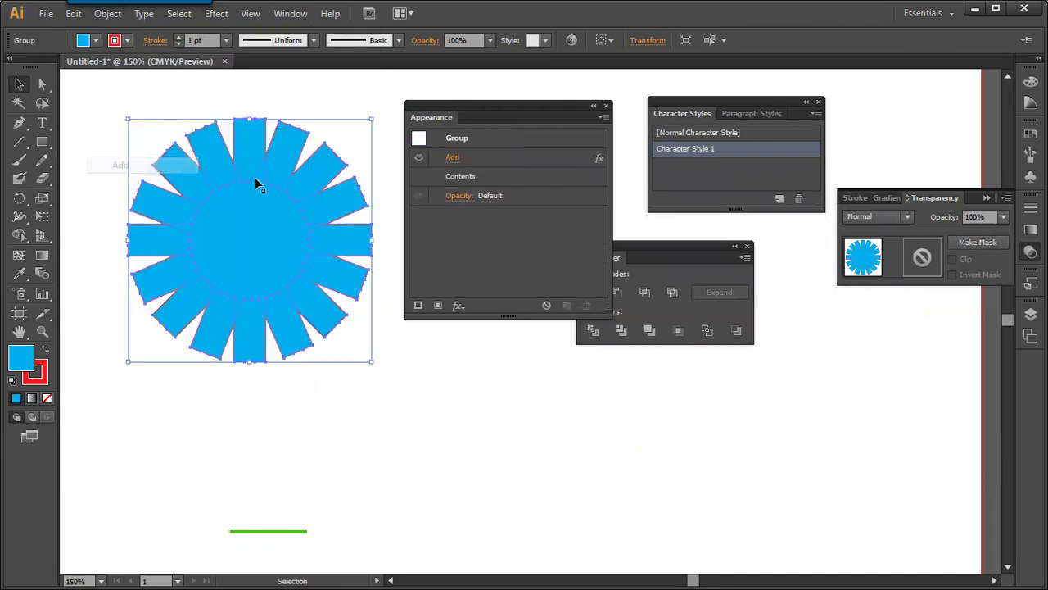
Try the Intersect, Exclude and Add operations in the Pathfinder options of the group's Add effect.
double_click(539, 162)
click(721, 143)
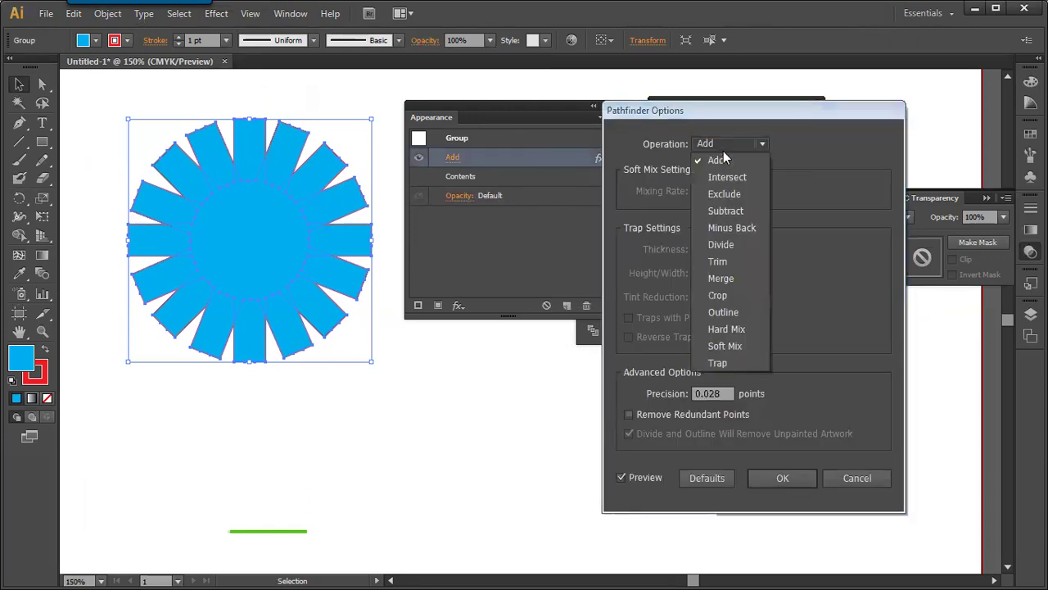
click(727, 178)
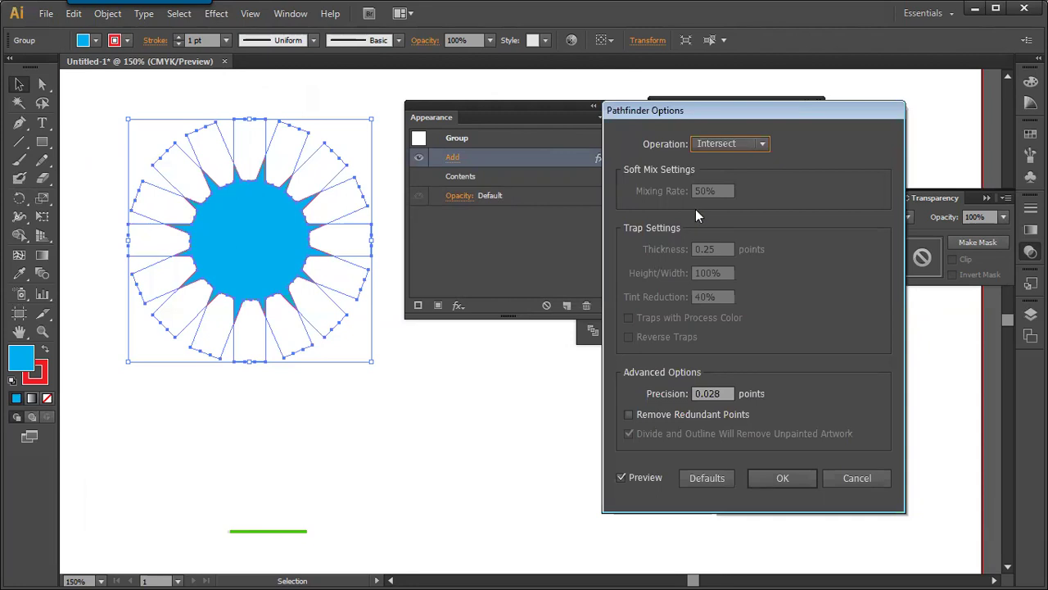
click(712, 146)
click(717, 161)
click(720, 147)
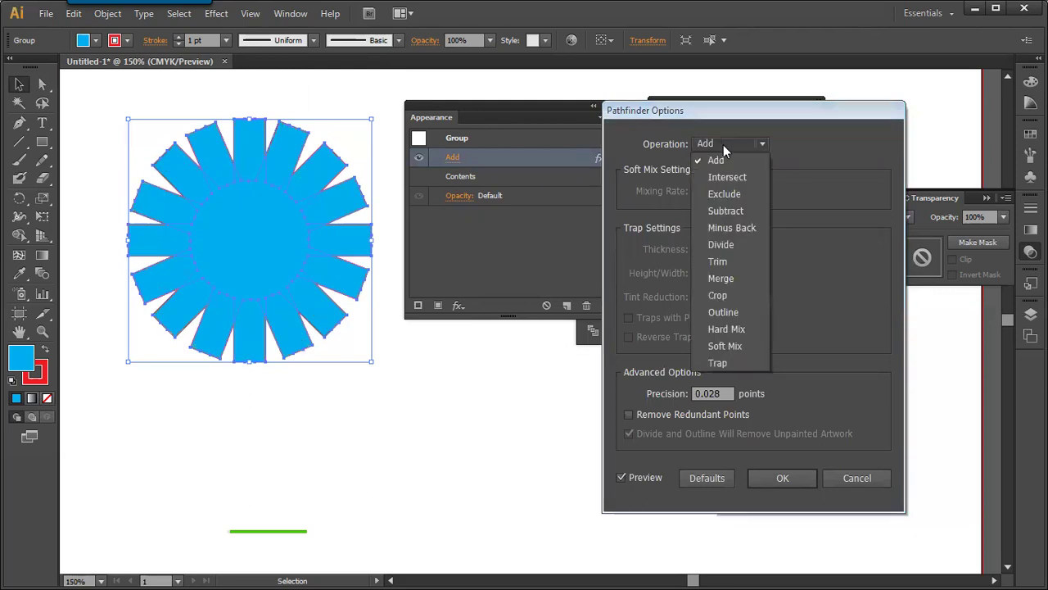
click(723, 175)
click(723, 149)
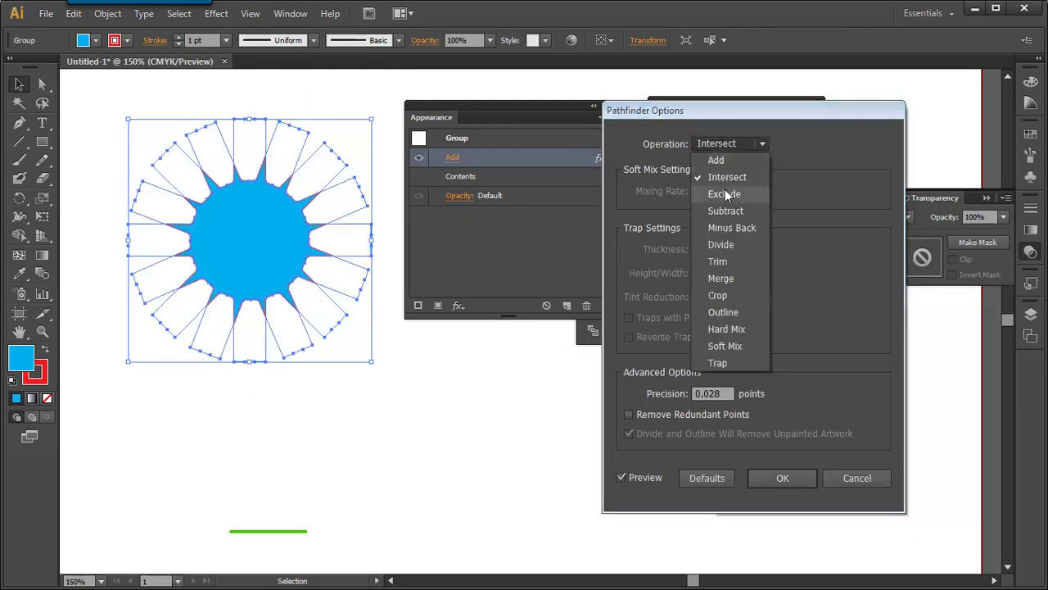
click(724, 192)
click(717, 145)
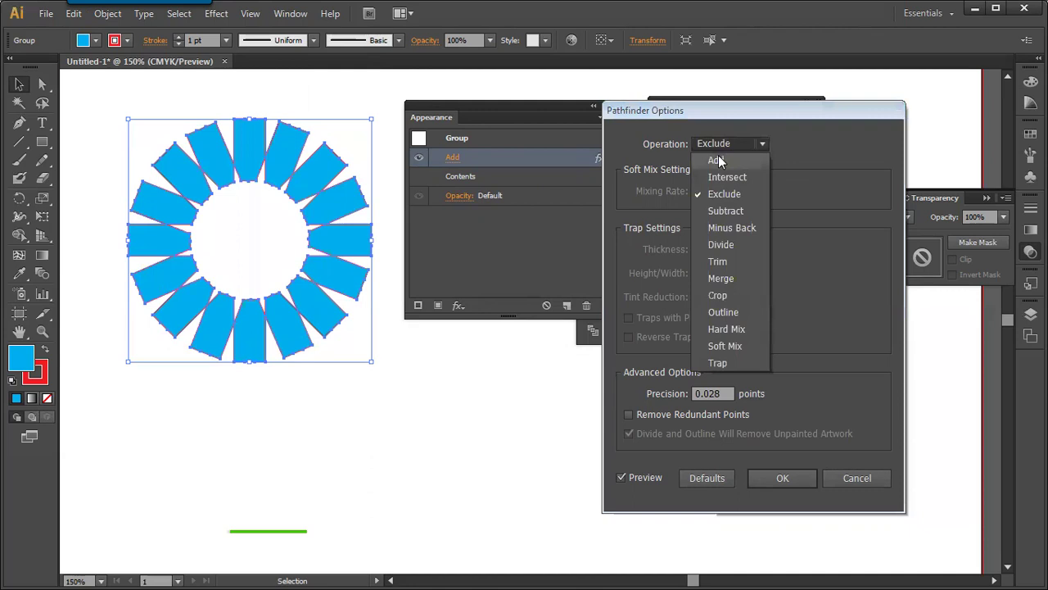
click(717, 160)
Change the group's Pathfinder operation to Intersect, and move the Pathfinder panel clear of the Appearance panel.
click(709, 143)
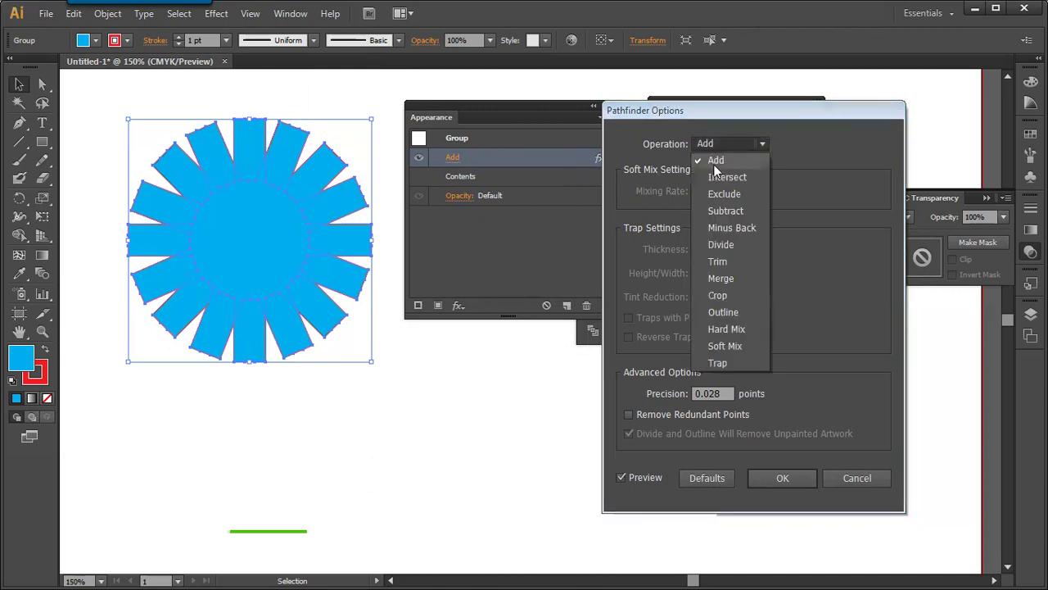
click(722, 181)
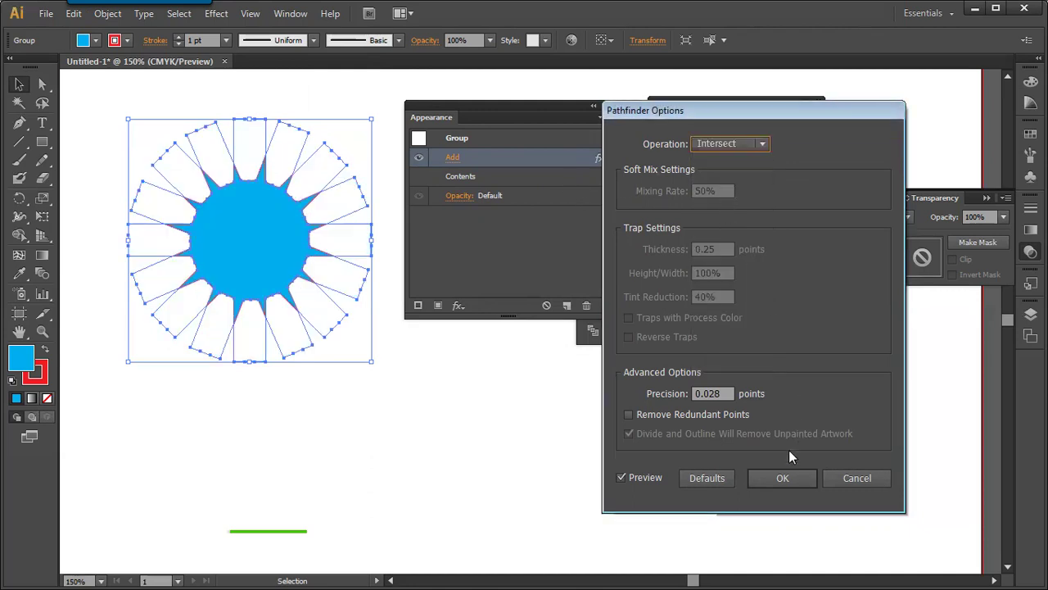
click(783, 475)
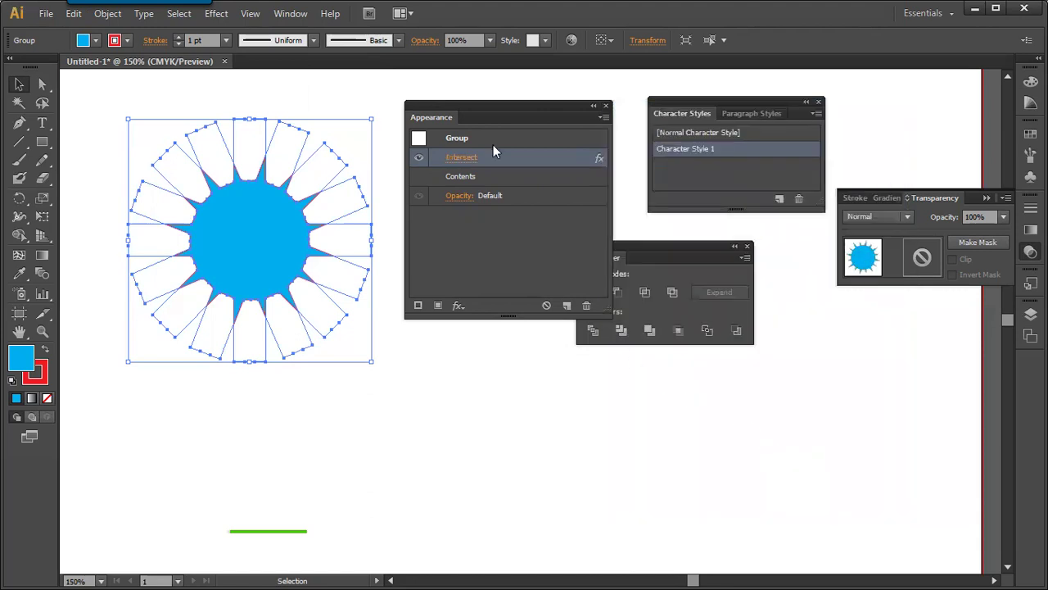
drag(645, 258, 708, 264)
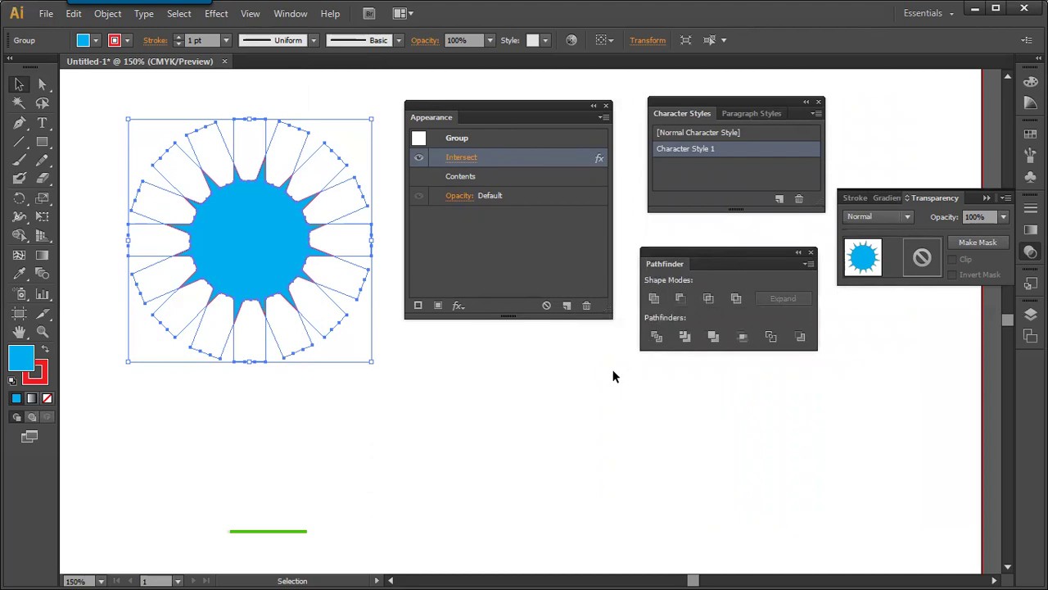
click(491, 393)
Try the Add operation in the group's Intersect effect options, cancel the change and deselect the group.
click(290, 234)
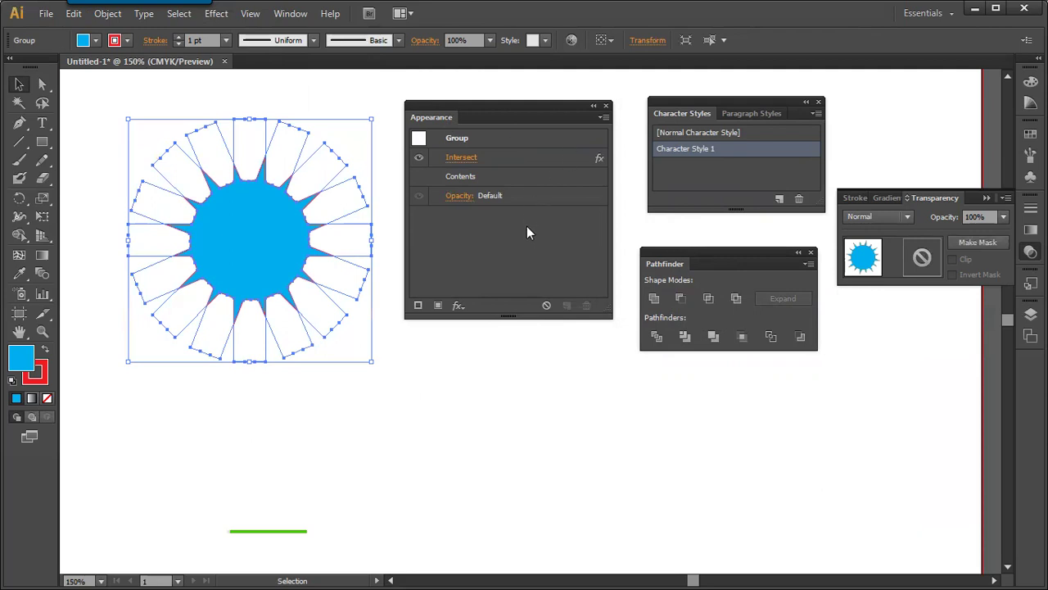
double_click(543, 157)
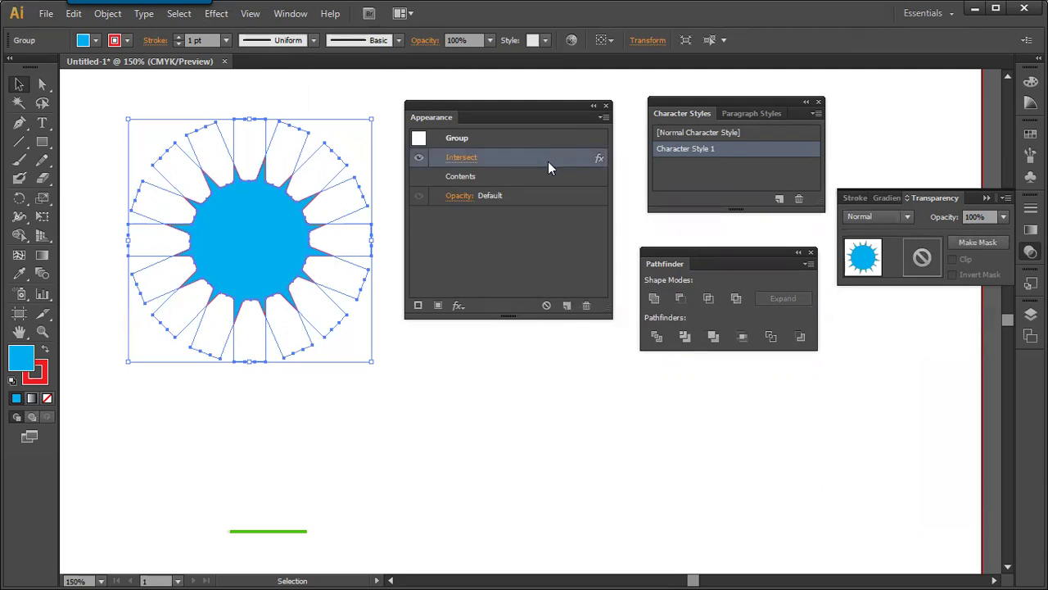
click(725, 143)
click(715, 158)
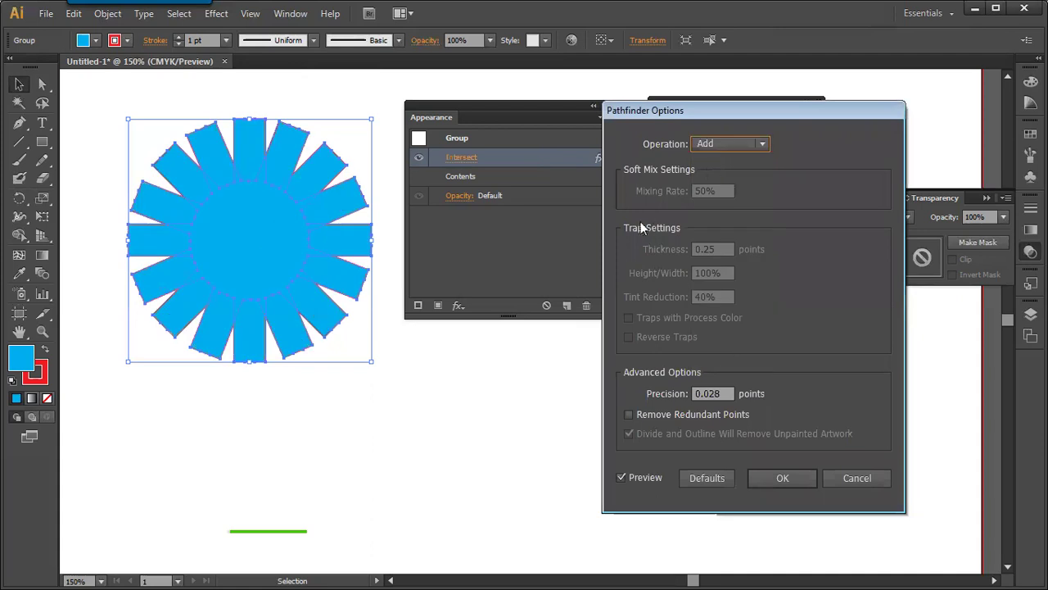
click(837, 475)
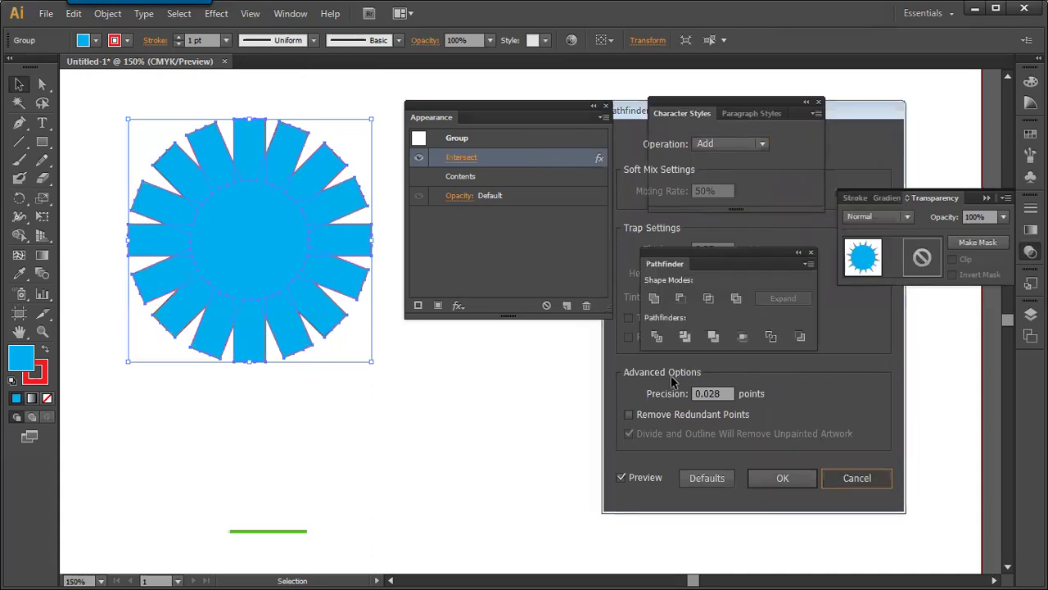
click(363, 398)
Duplicate the group in place and change the front copy's Pathfinder operation from Intersect to Subtract.
click(299, 272)
key(a)
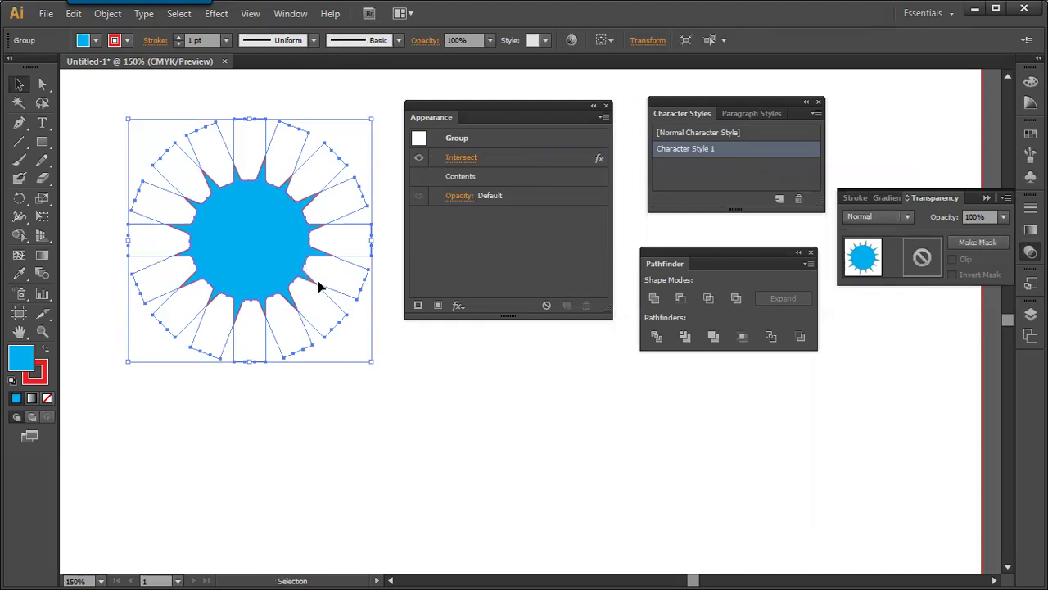
click(346, 386)
key(v)
click(295, 269)
double_click(539, 156)
click(734, 143)
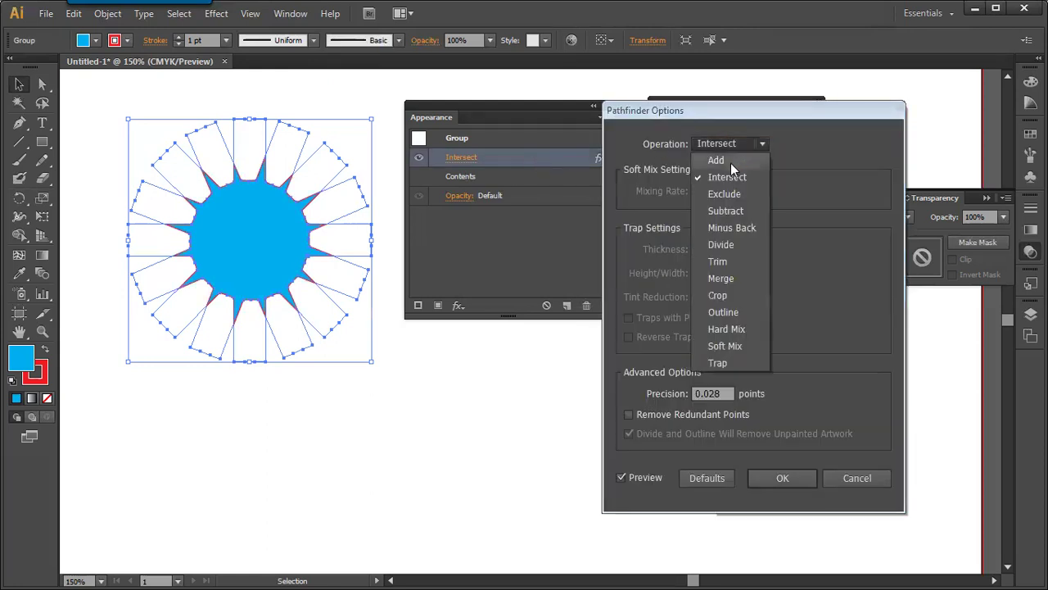
click(727, 212)
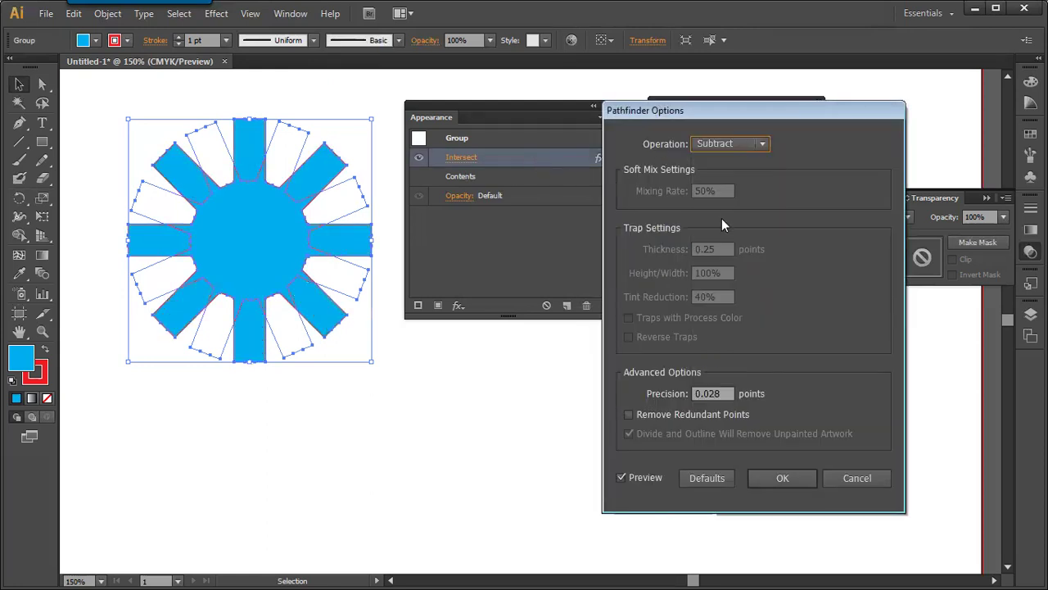
click(776, 480)
click(430, 391)
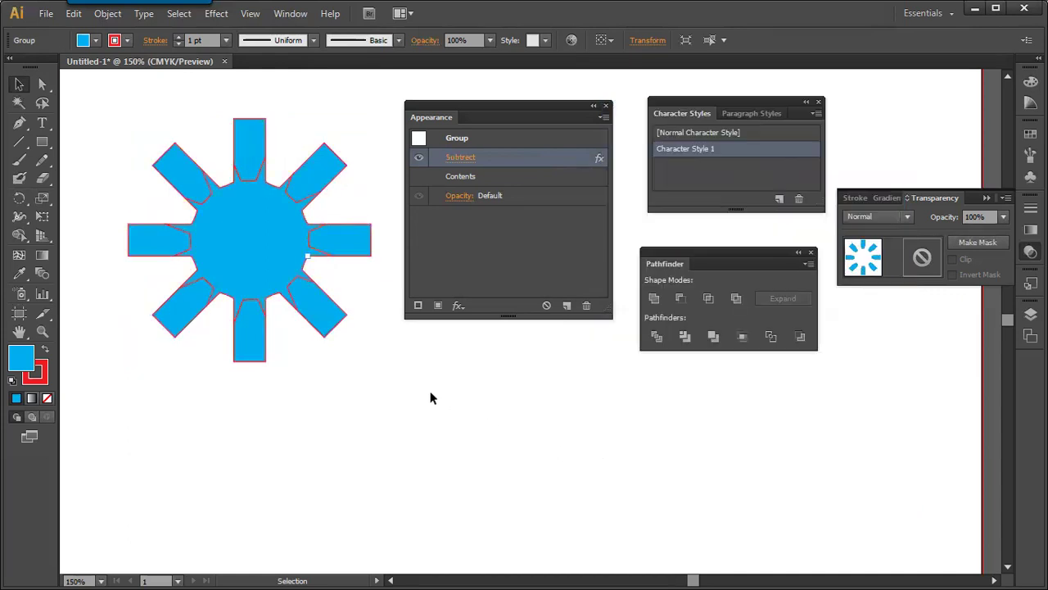
Try a CMYK Green fill on the front Subtract group, settle on a red fill and deselect it.
click(330, 322)
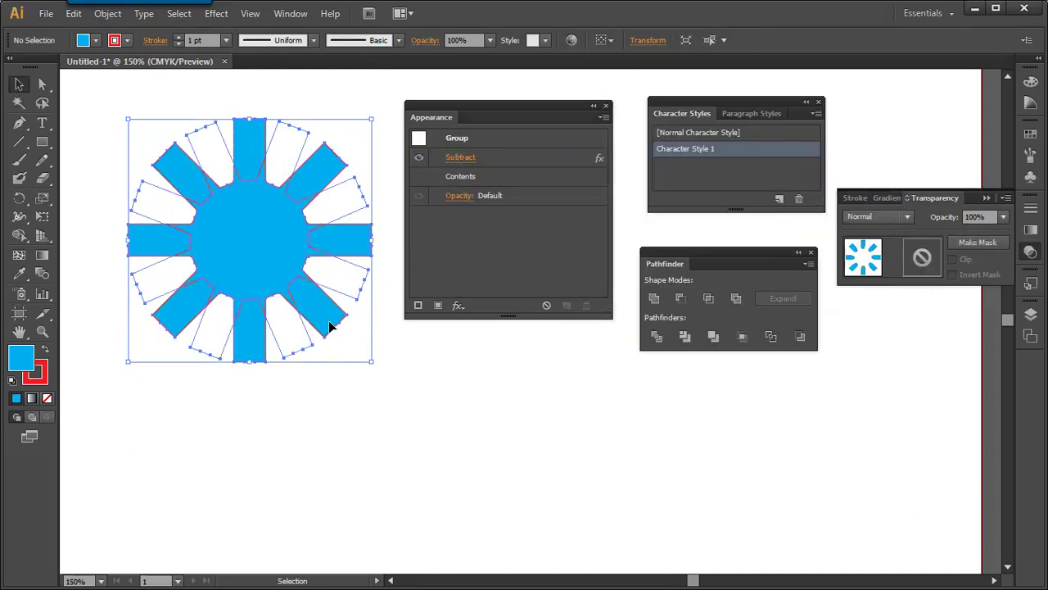
click(96, 40)
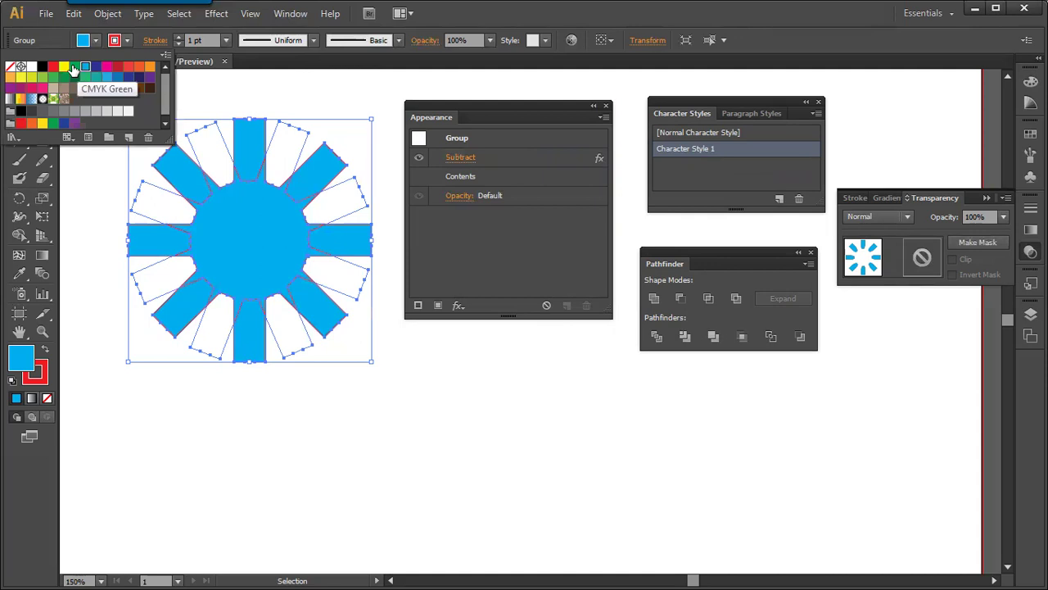
click(74, 67)
click(54, 68)
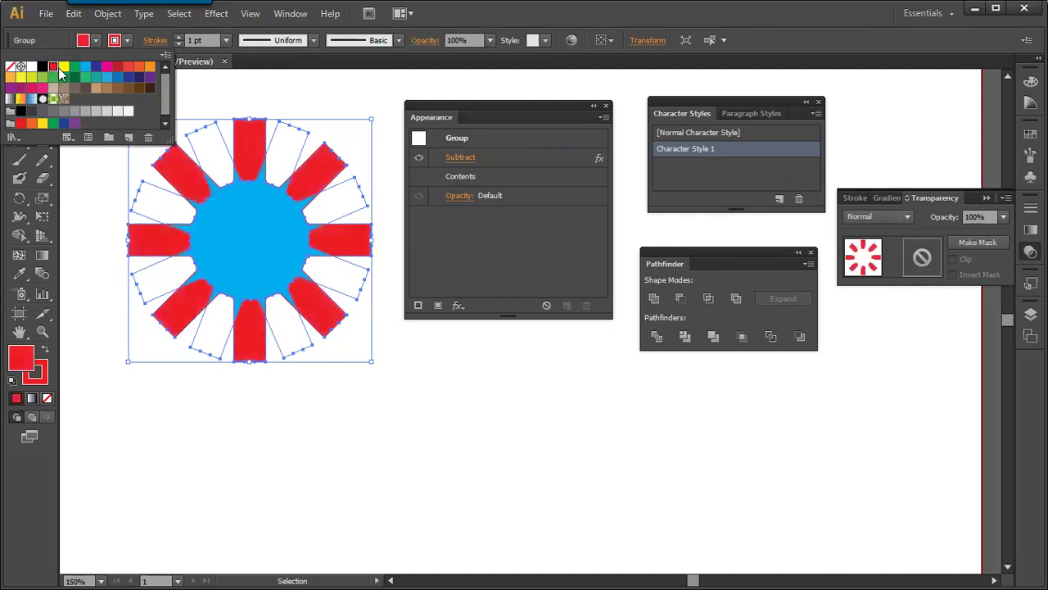
click(416, 412)
click(402, 470)
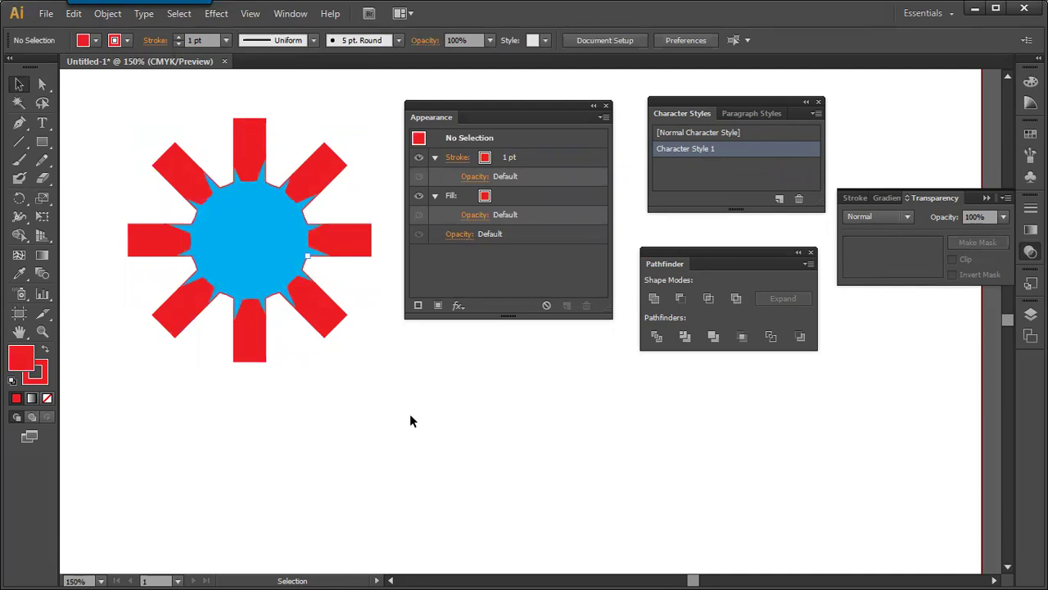
Give the front red group a white stroke with a weight of 5 pt.
click(291, 275)
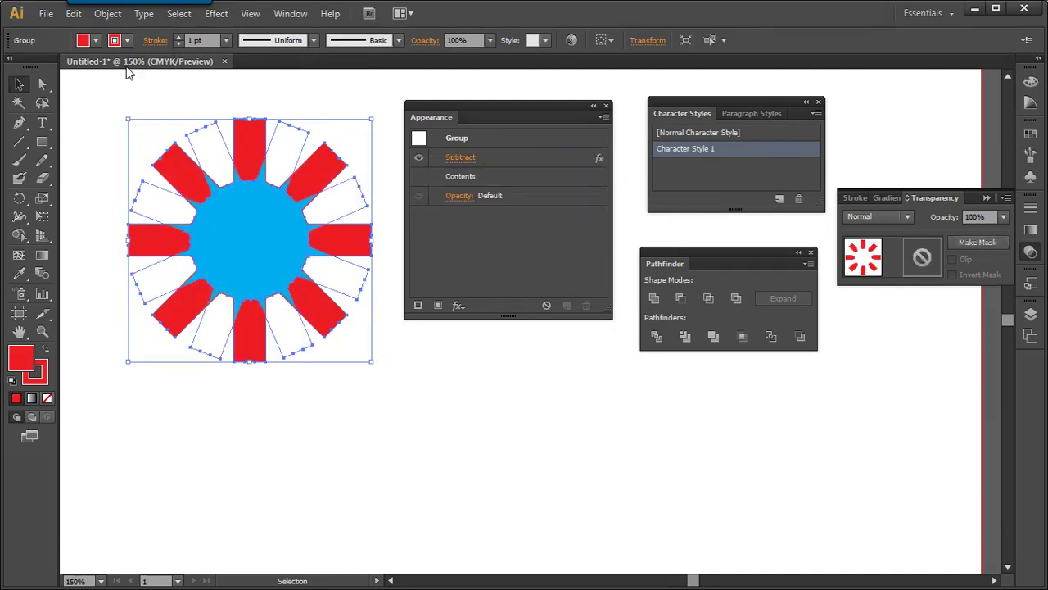
click(126, 40)
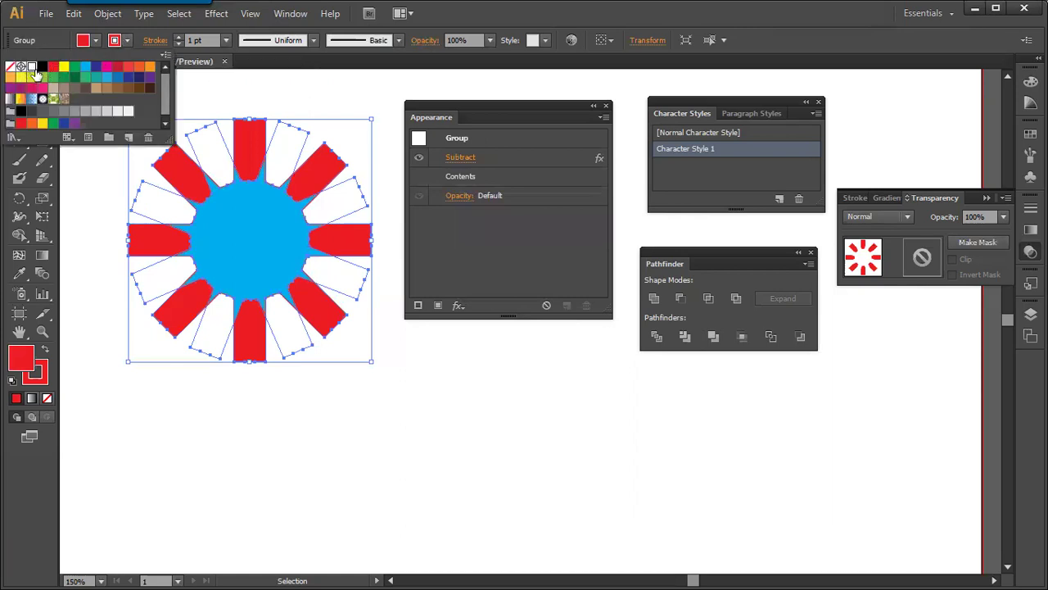
click(33, 68)
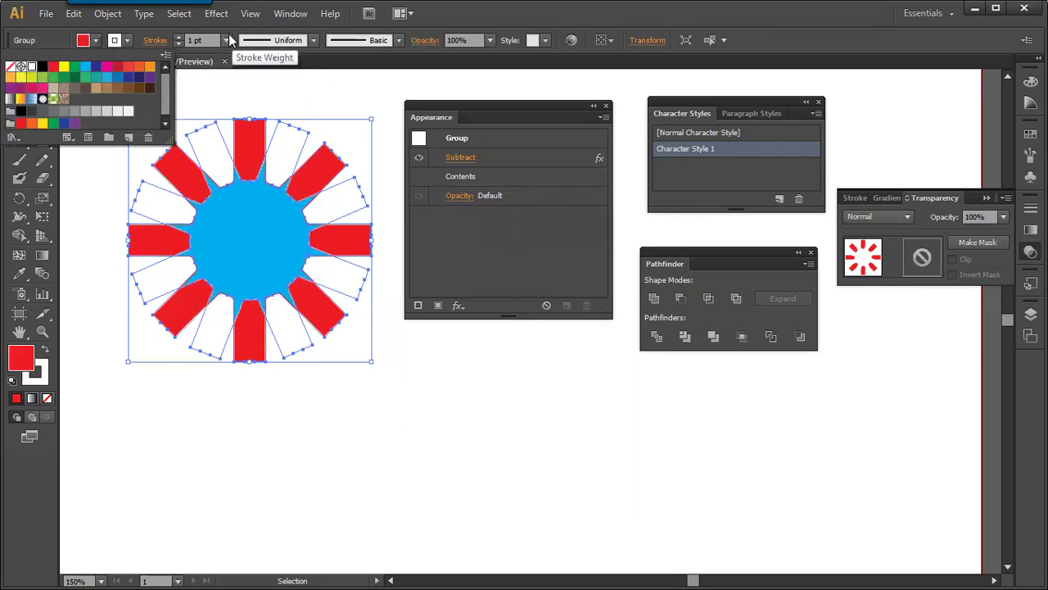
click(226, 40)
click(246, 165)
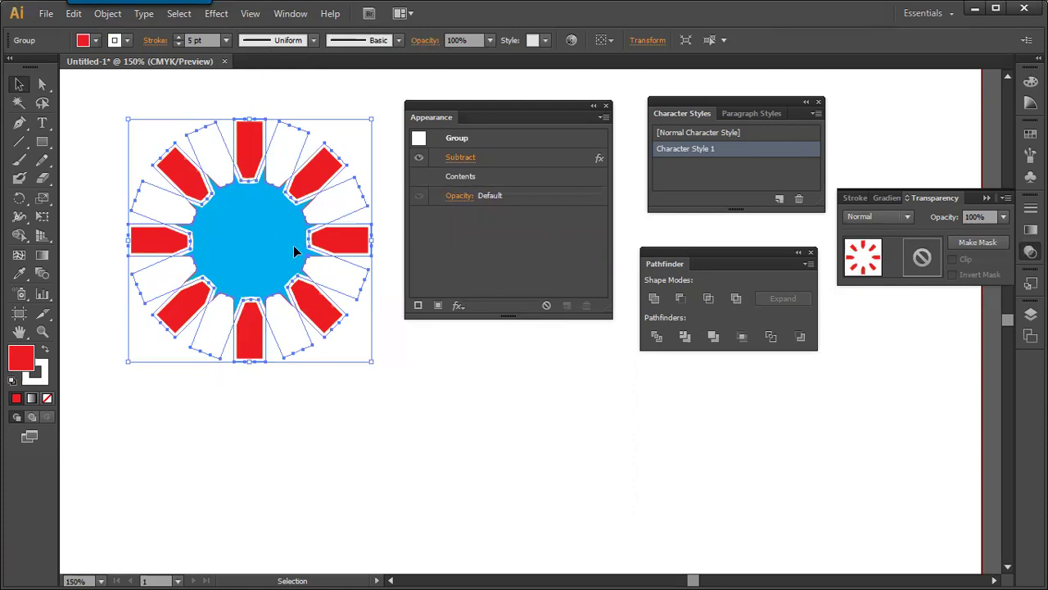
click(391, 410)
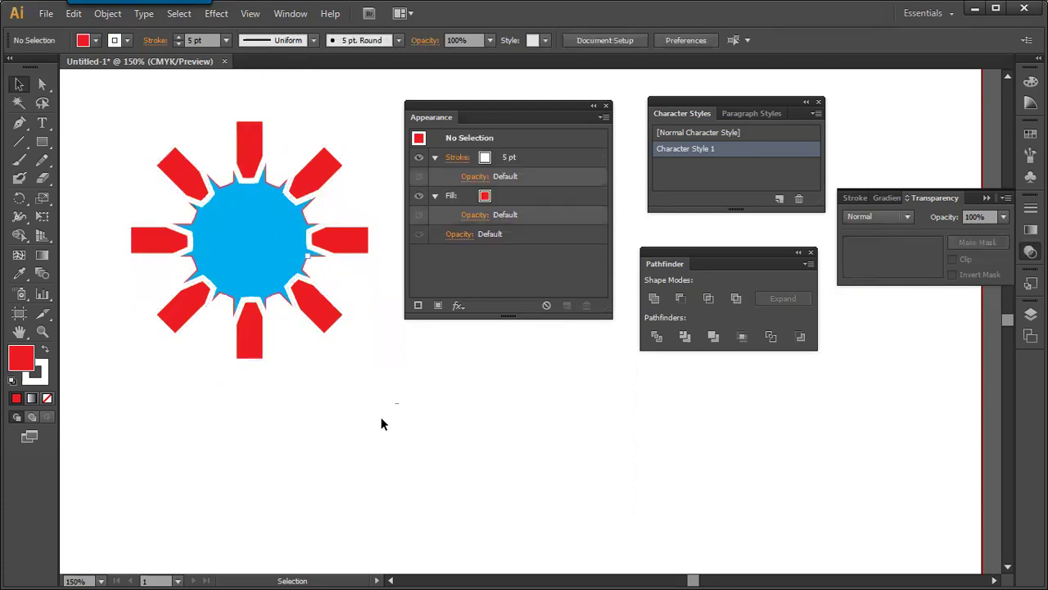
Try moving the front red group sideways off the blue shape, and undo the move.
click(329, 327)
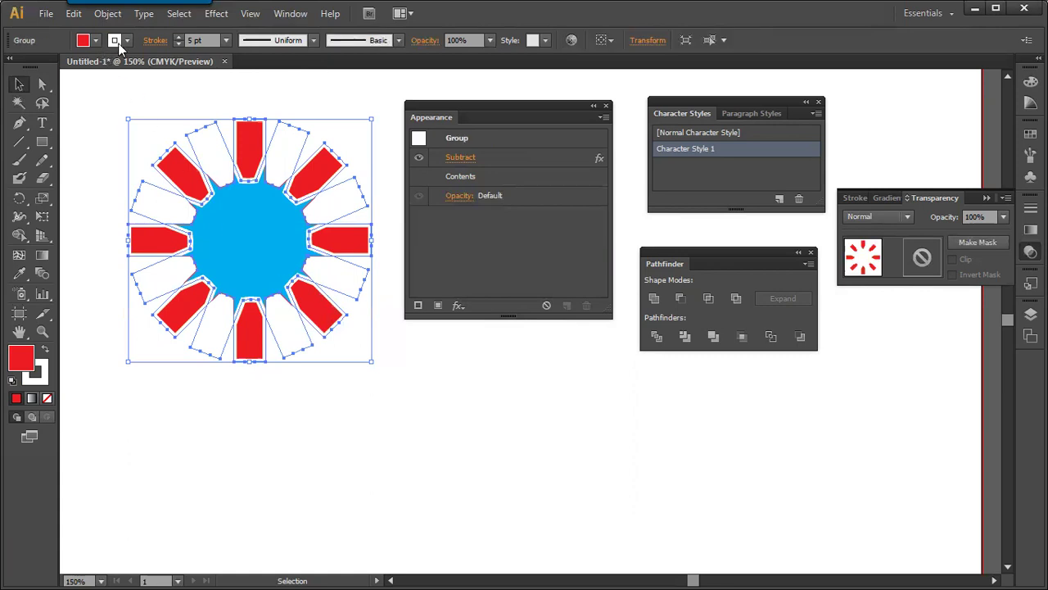
click(344, 408)
click(167, 168)
drag(175, 180, 144, 181)
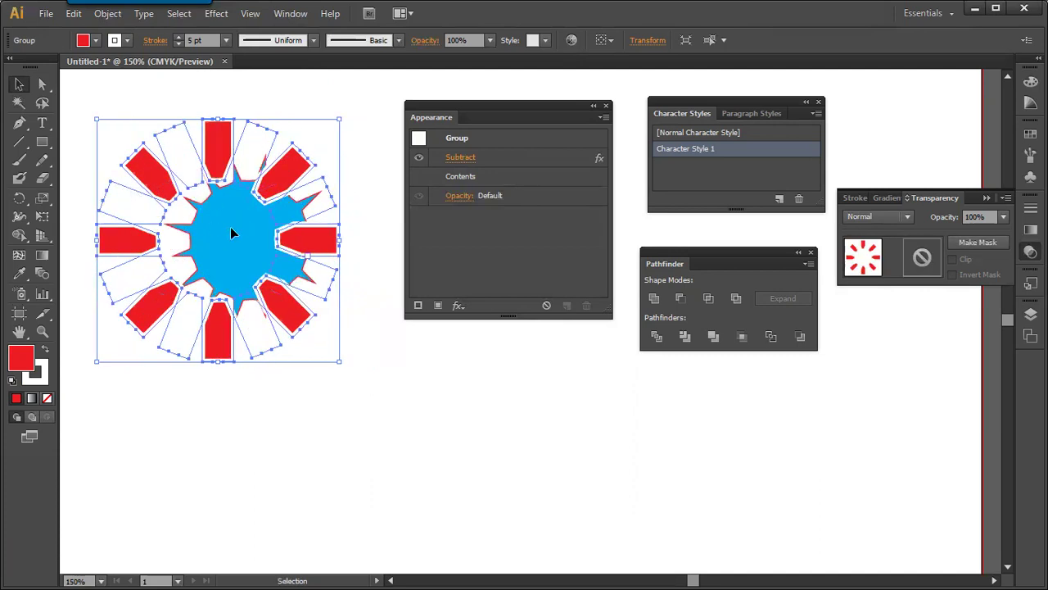
key(ctrl+z)
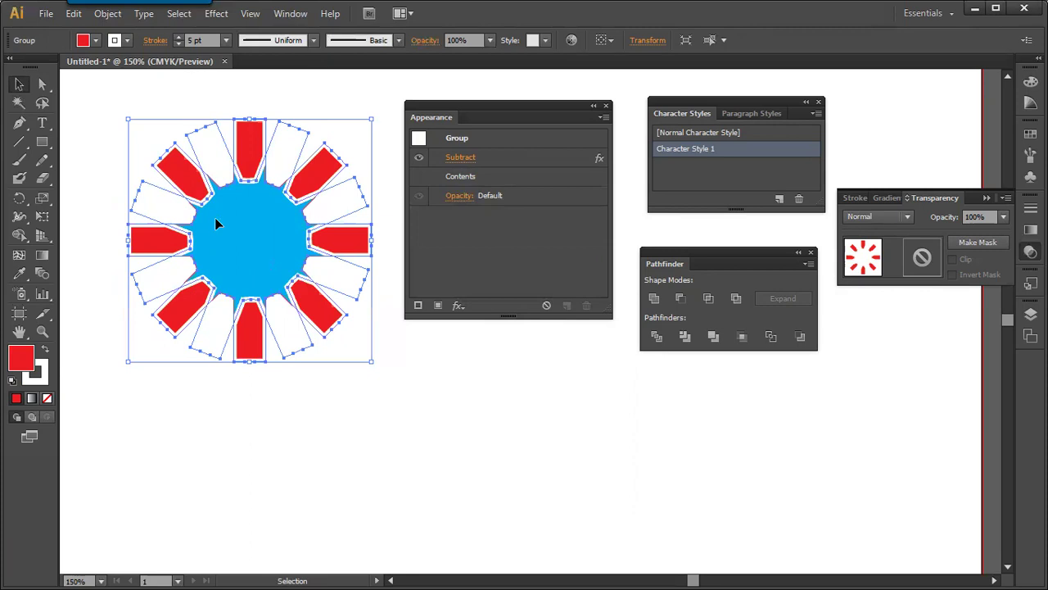
Select the blue Intersect group beneath the red one, give it a white stroke and deselect it.
click(177, 14)
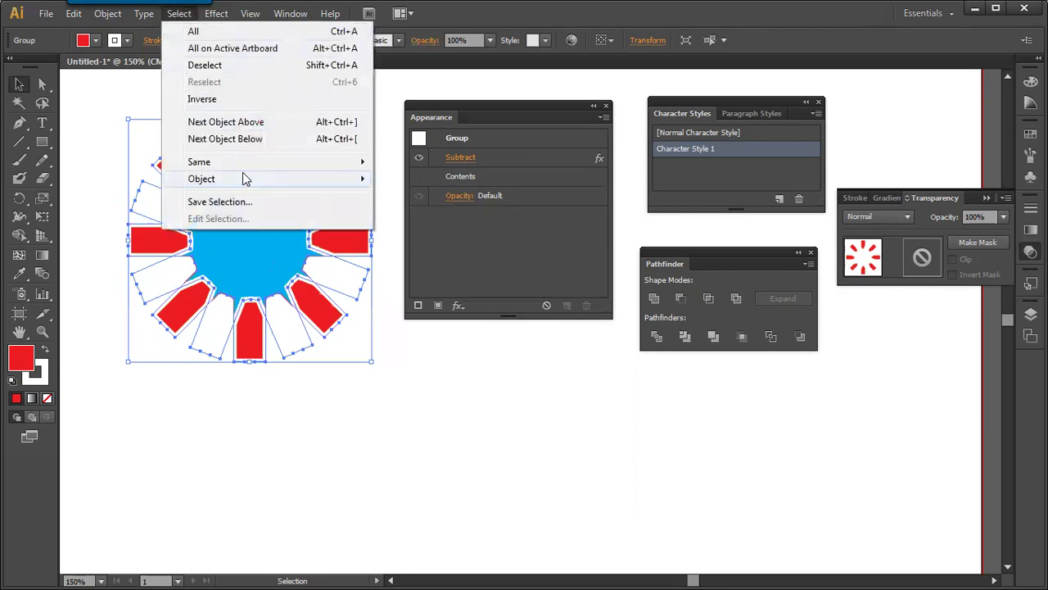
mouse_move(246, 161)
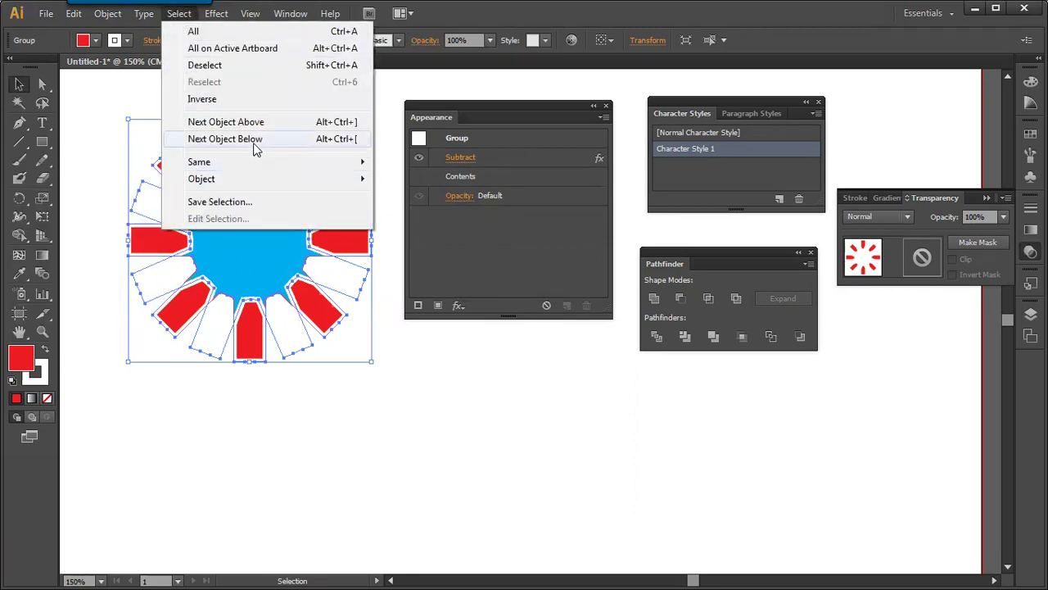
click(258, 140)
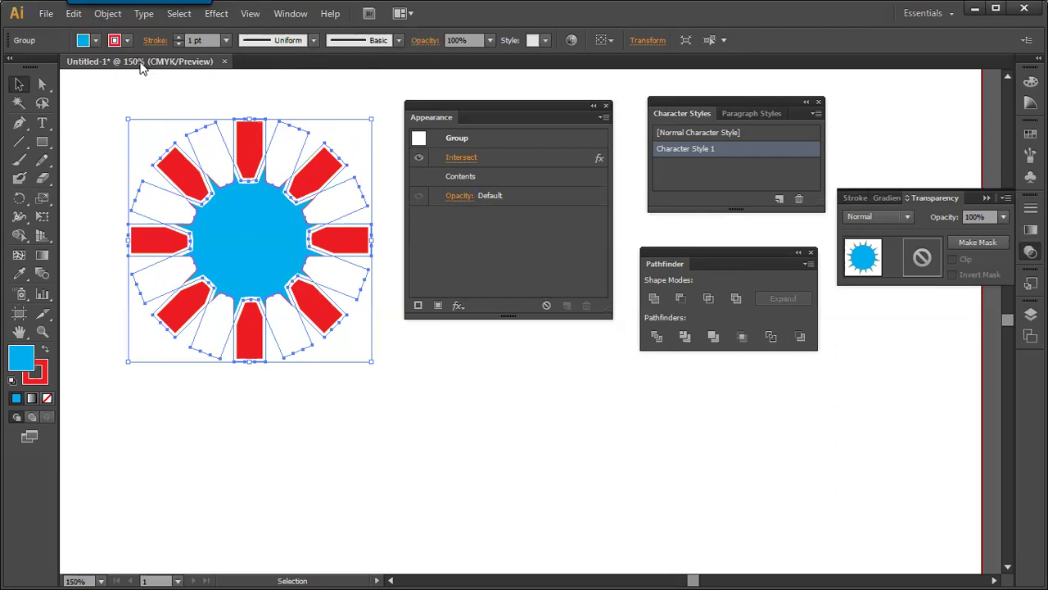
click(127, 40)
click(31, 67)
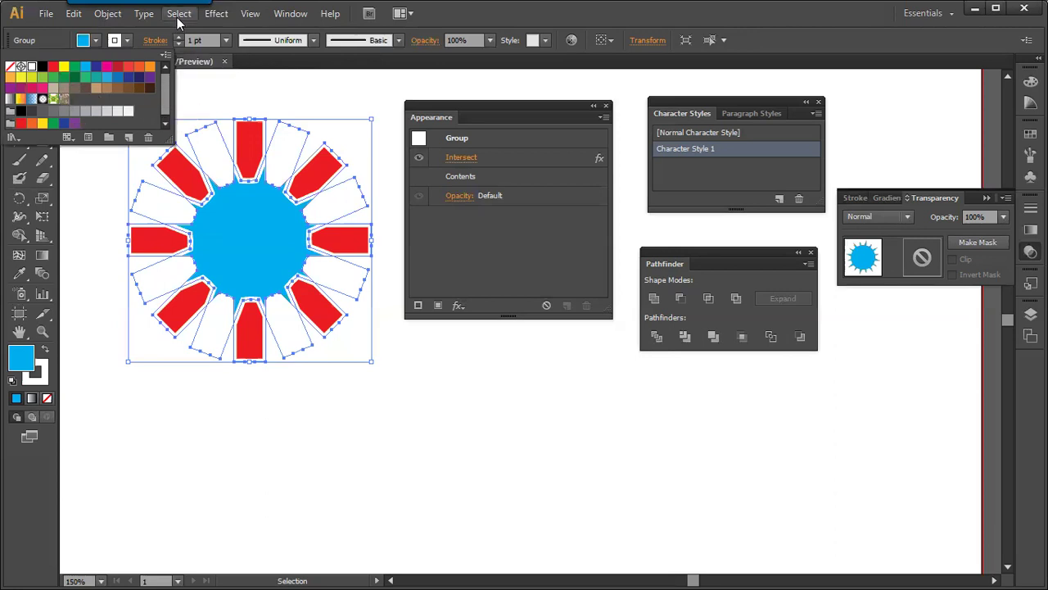
click(188, 50)
click(179, 13)
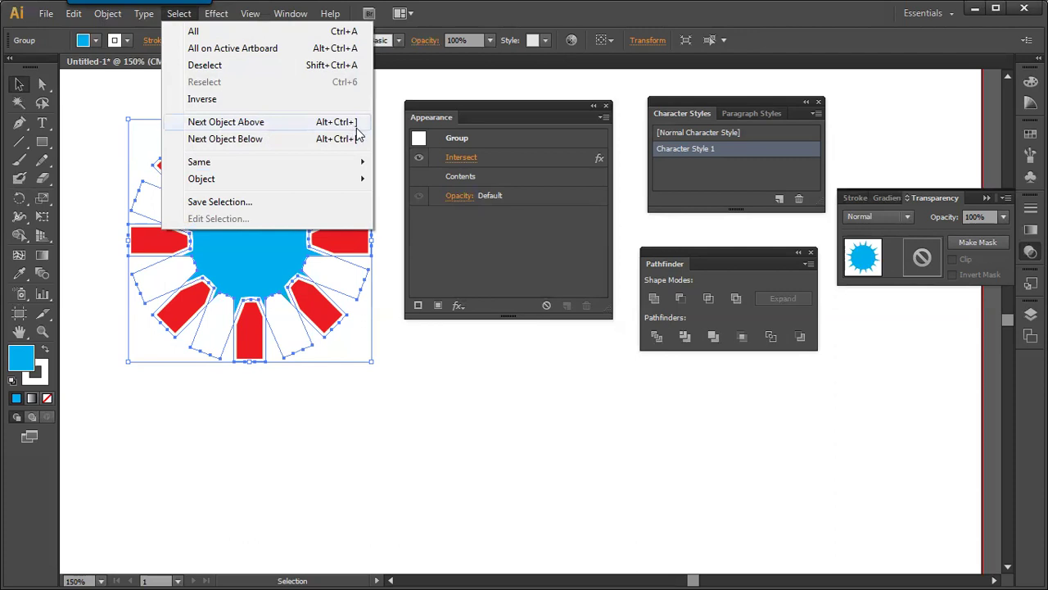
click(402, 375)
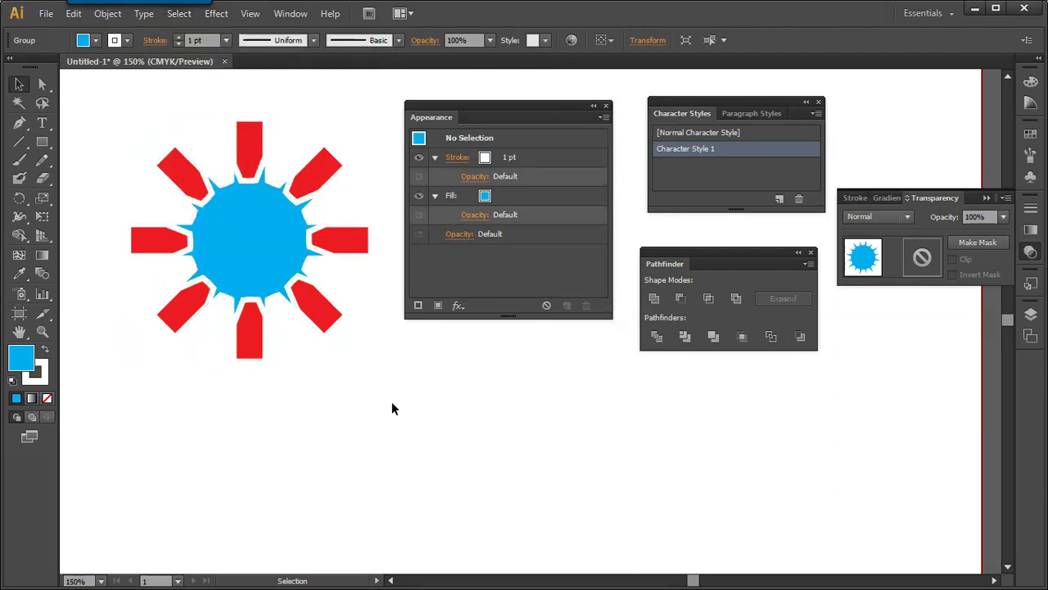
Inspect the ornament enlarged with all panels hidden, try moving the front red group diagonally off the blue shape, and undo that move.
key(Tab)
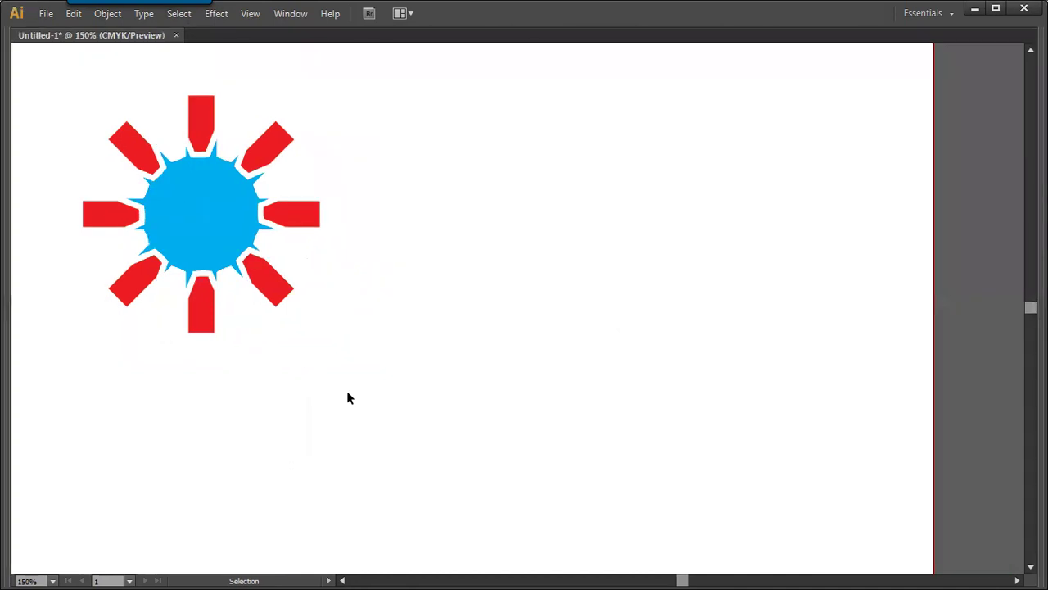
key(ctrl+equal)
key(ctrl+equal)
drag(218, 295, 651, 400)
drag(436, 310, 532, 378)
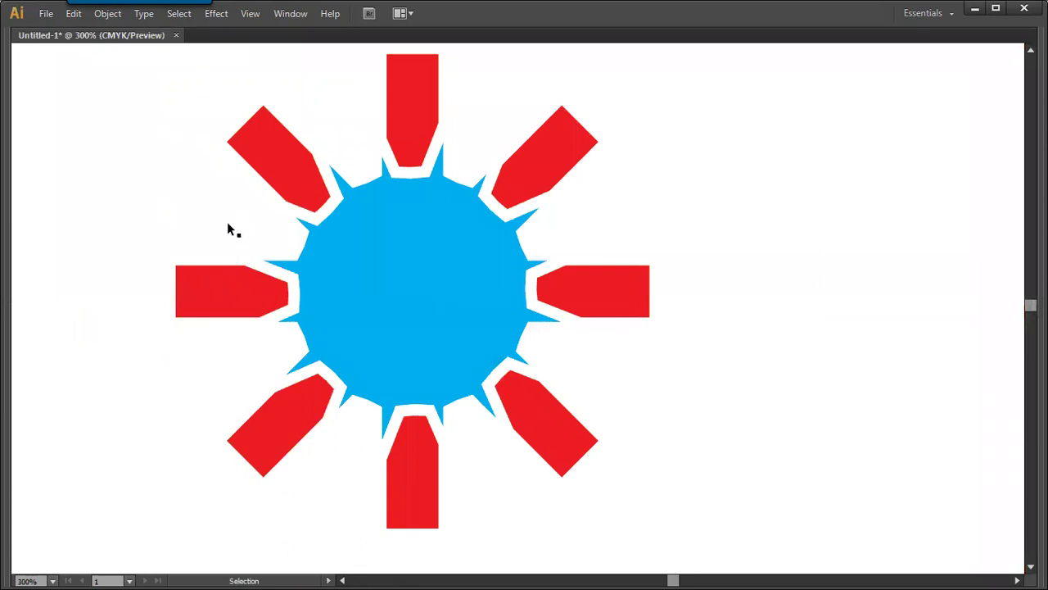
drag(210, 207, 475, 393)
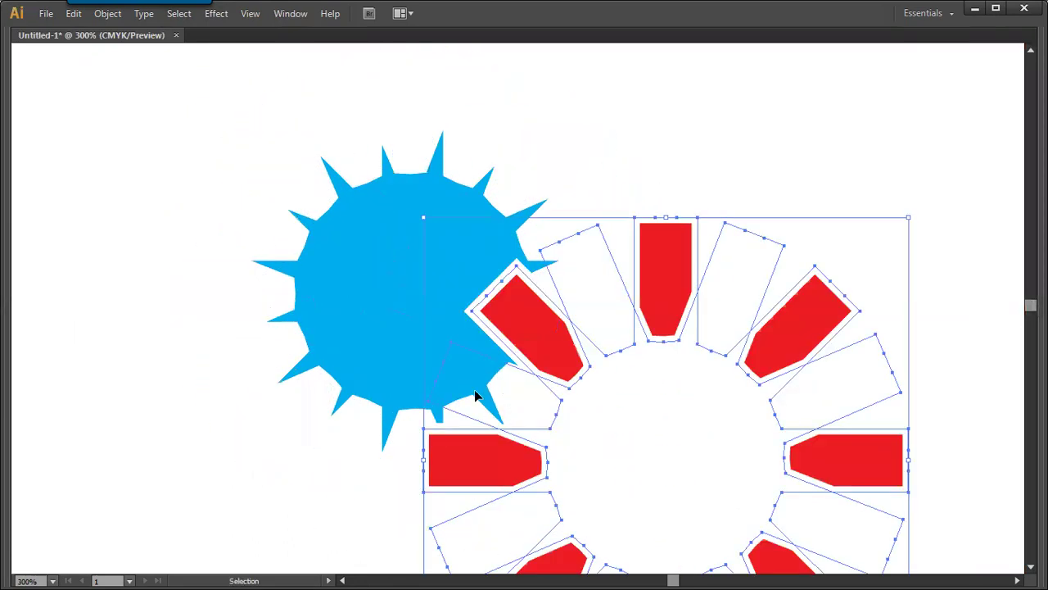
key(ctrl+z)
key(ctrl+minus)
key(ctrl+minus)
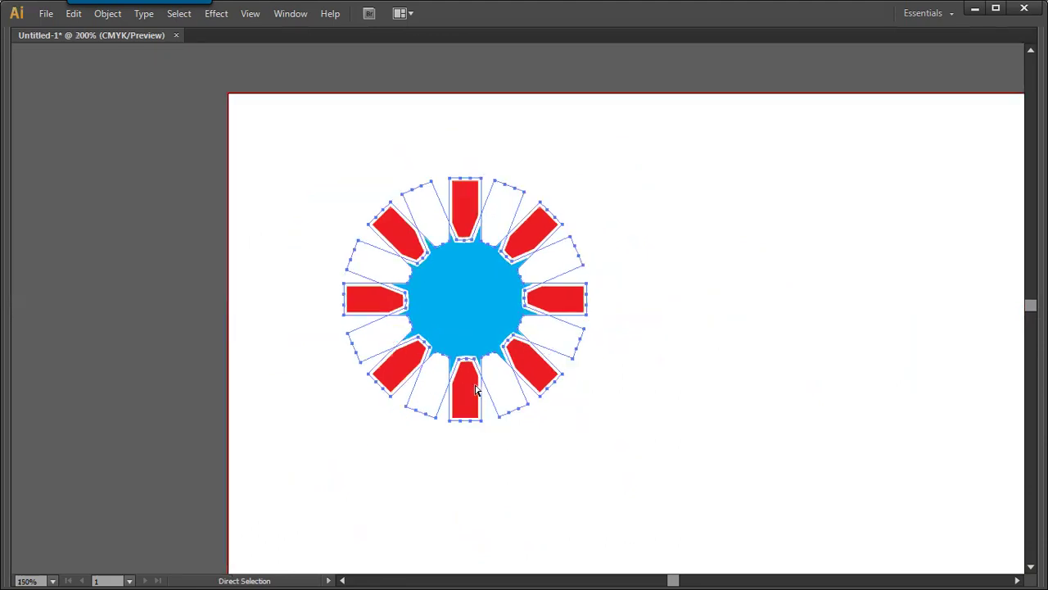
drag(486, 367, 295, 303)
key(Tab)
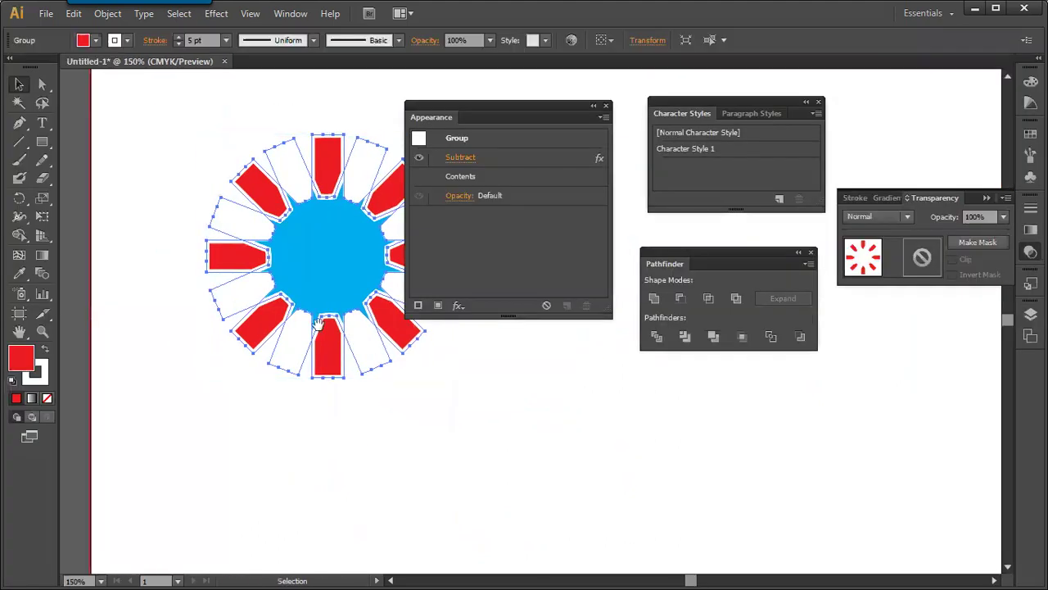
Open the options of the red group's Subtract effect and preview the Divide, Trim, Merge, Outline and Hard Mix operations.
drag(524, 112, 587, 93)
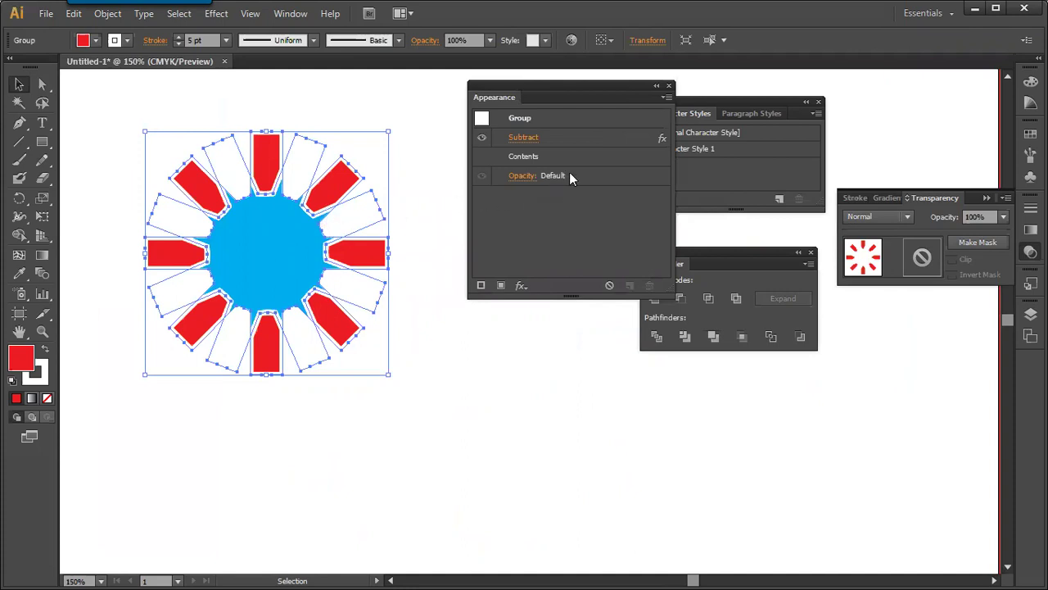
double_click(597, 137)
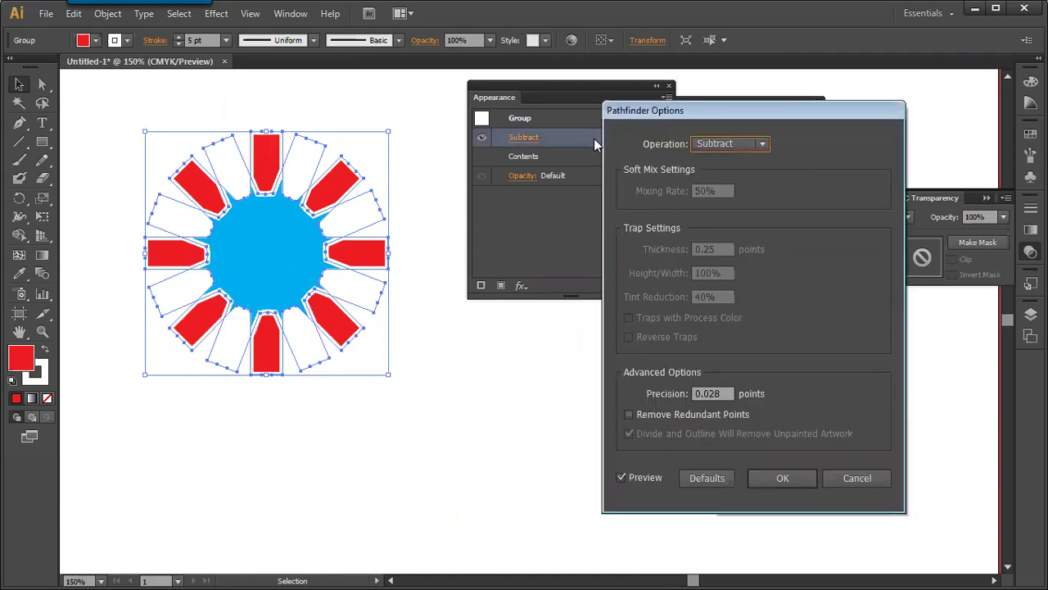
click(729, 144)
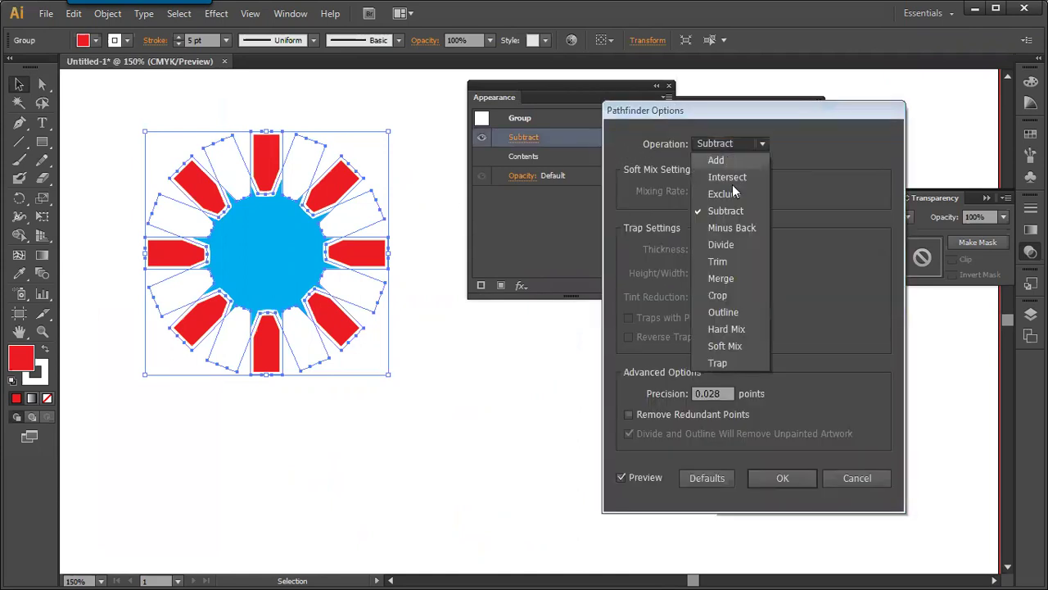
click(728, 246)
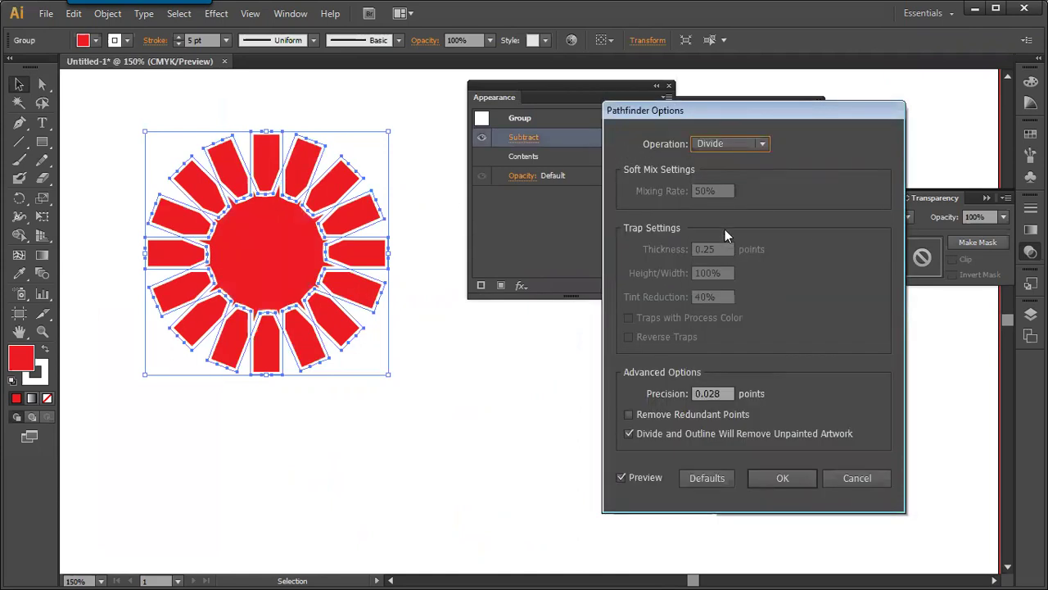
click(732, 149)
click(727, 261)
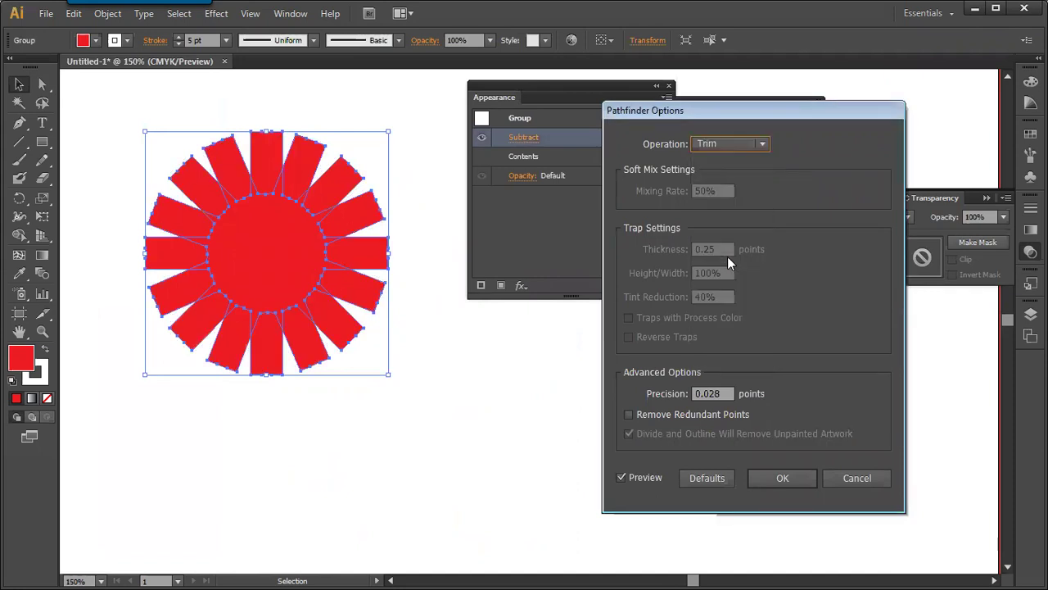
click(735, 149)
click(729, 275)
click(744, 143)
click(725, 304)
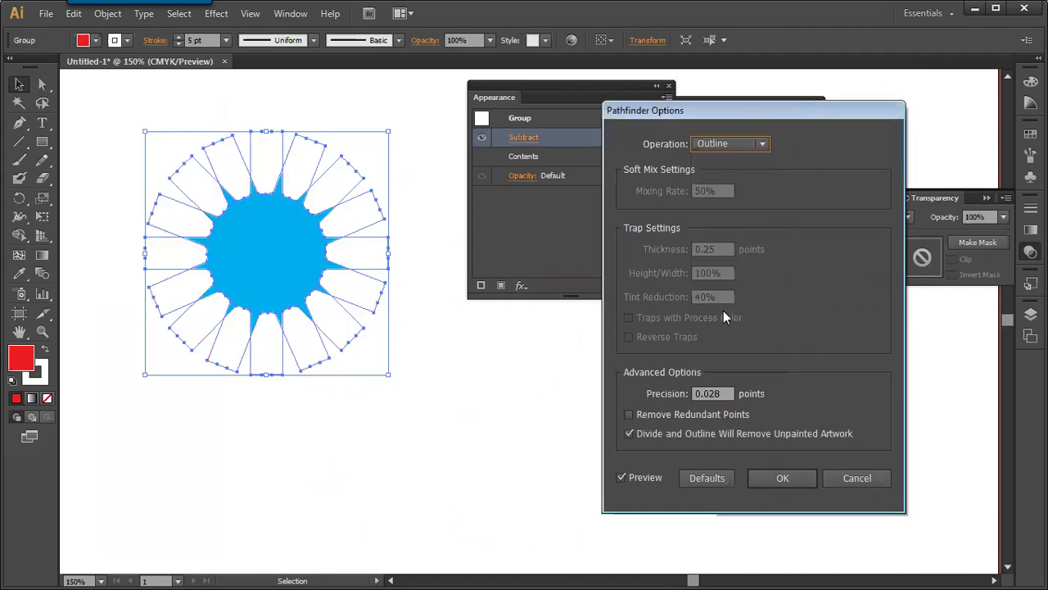
click(742, 144)
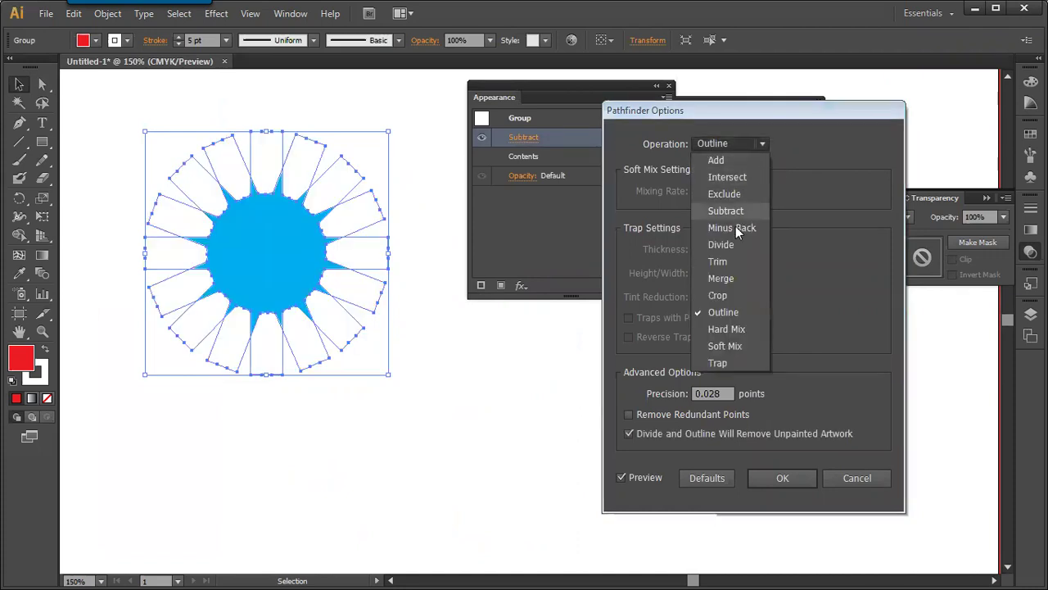
click(718, 331)
Set the red group's Pathfinder operation to Exclude, accept the options and deselect the group.
click(739, 148)
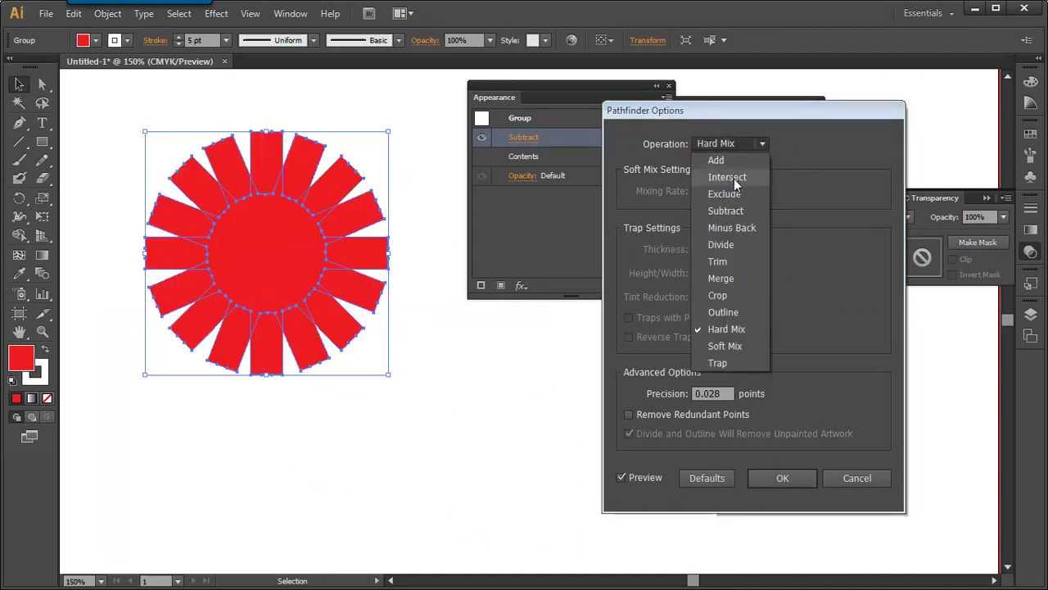
click(730, 178)
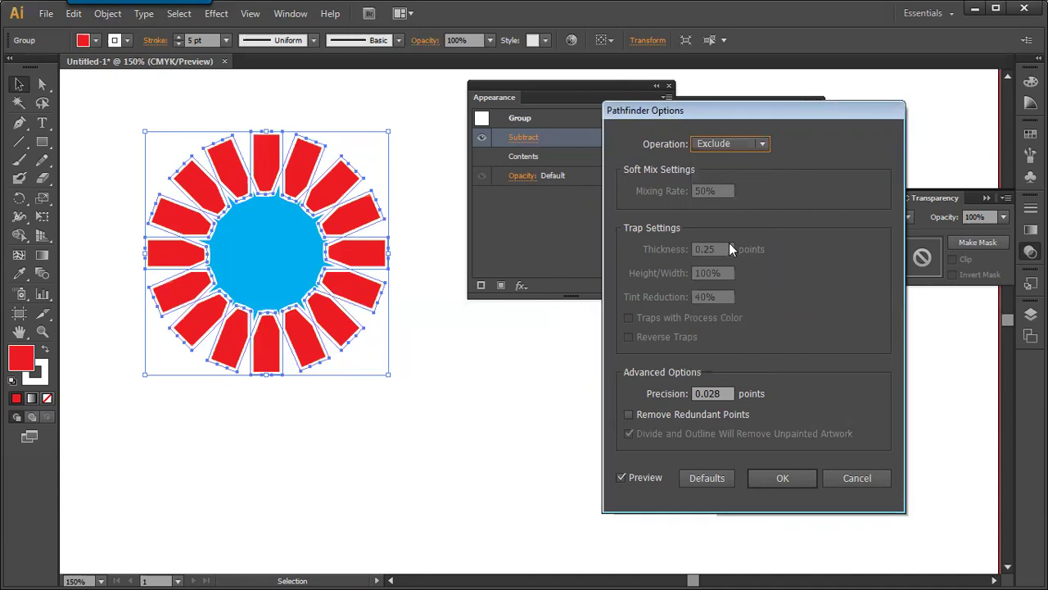
click(776, 477)
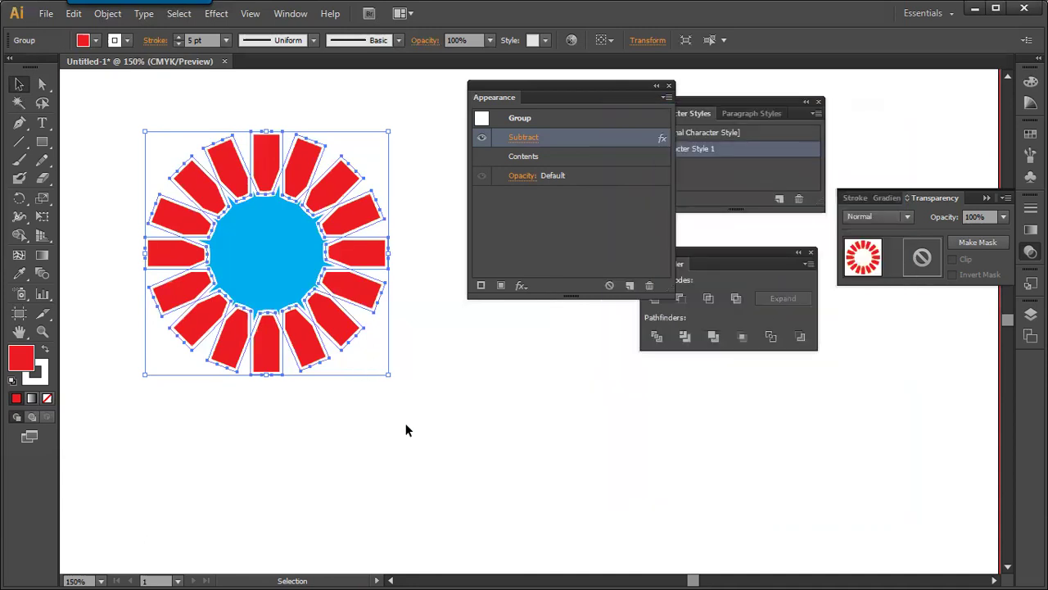
click(372, 386)
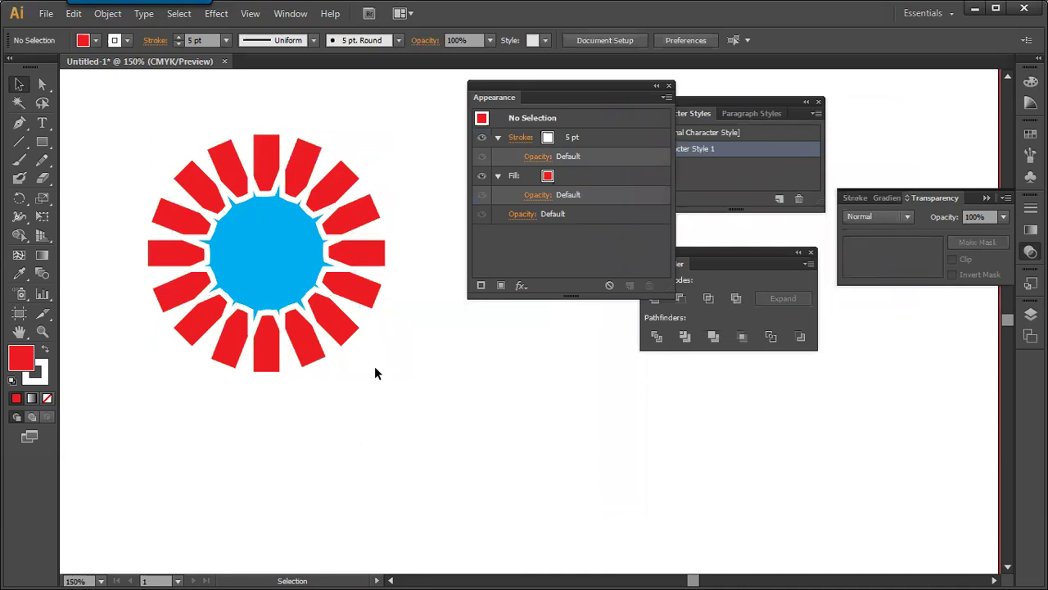
Spread out the floating Appearance, Character Styles and Pathfinder panels so they stand clear of the ornament and each other.
drag(583, 84, 547, 78)
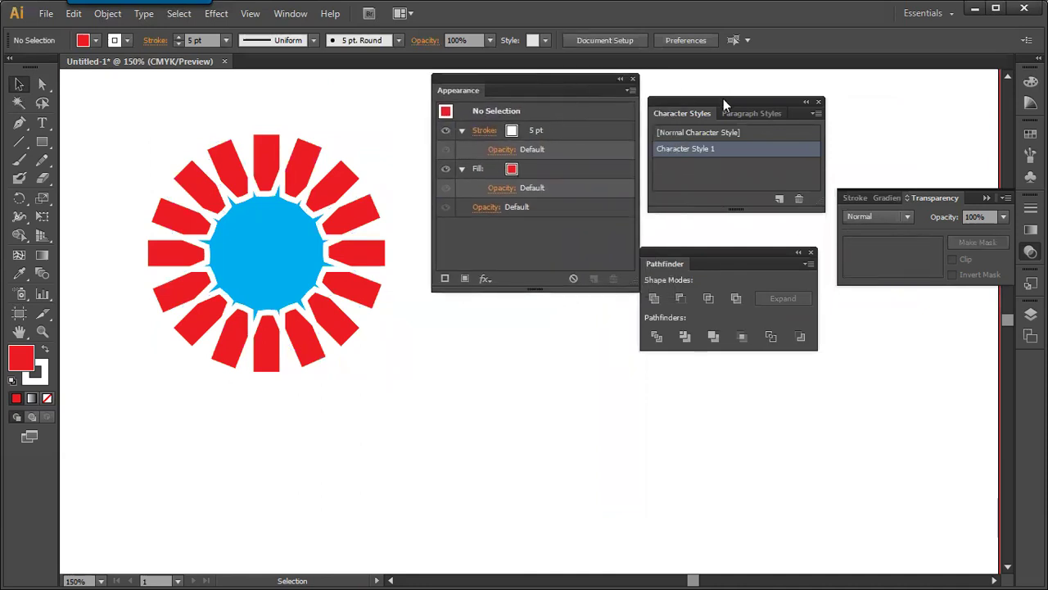
drag(723, 100, 779, 80)
mouse_move(690, 250)
mouse_down()
mouse_move(725, 231)
mouse_move(695, 238)
mouse_up()
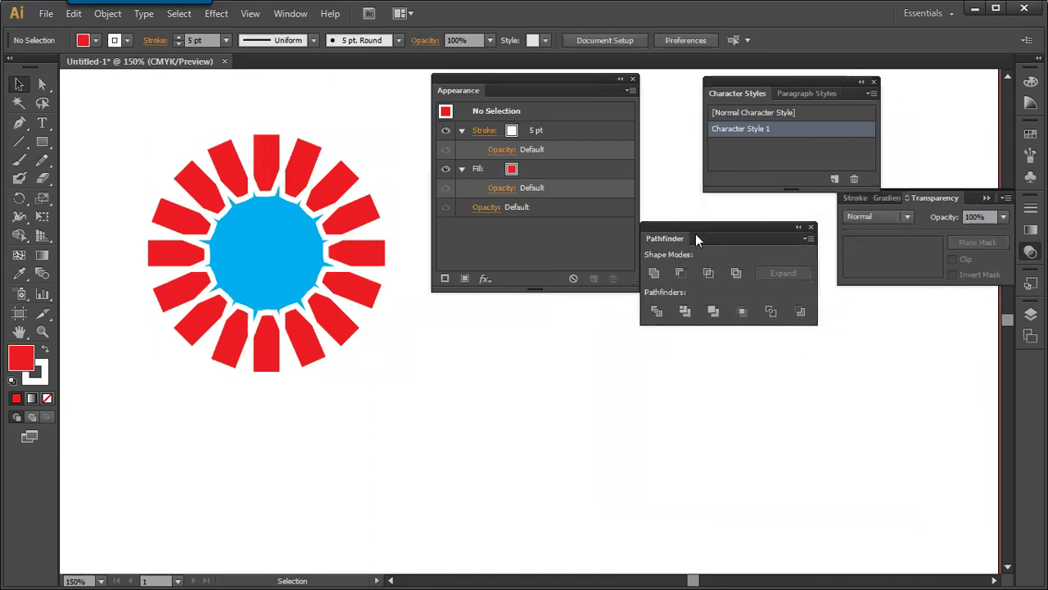
drag(709, 237, 752, 217)
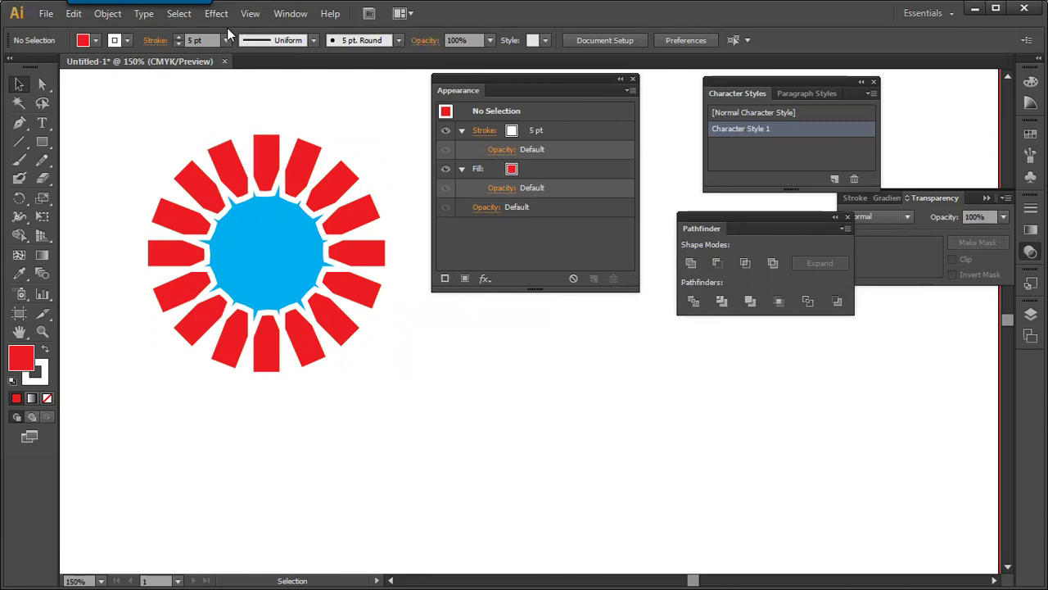
Check the selection of the stacked groups, try shifting the red Exclude group off the blue shape, and restore its position.
drag(219, 111, 267, 215)
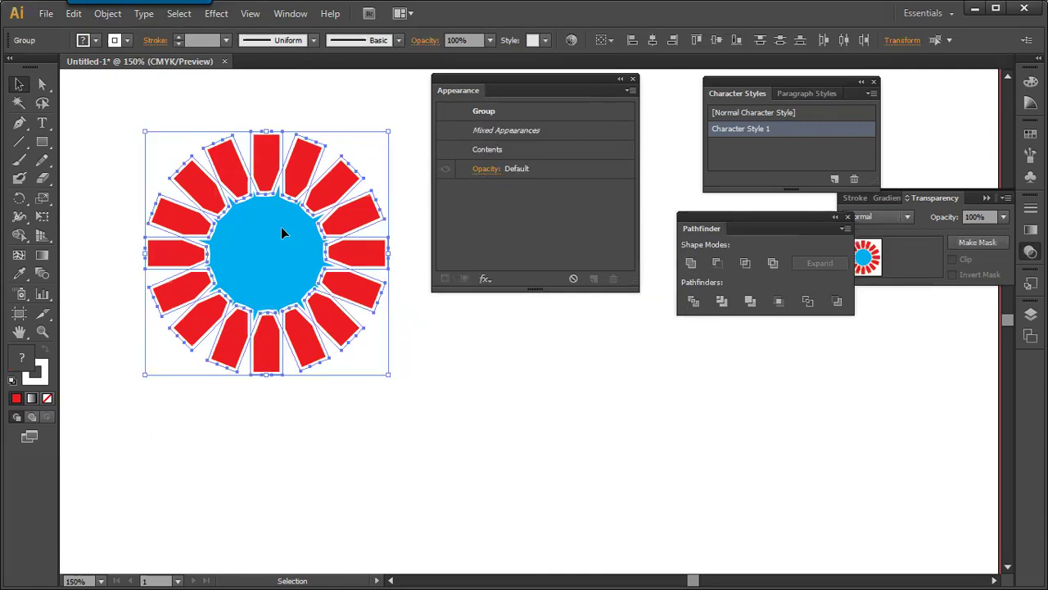
click(422, 372)
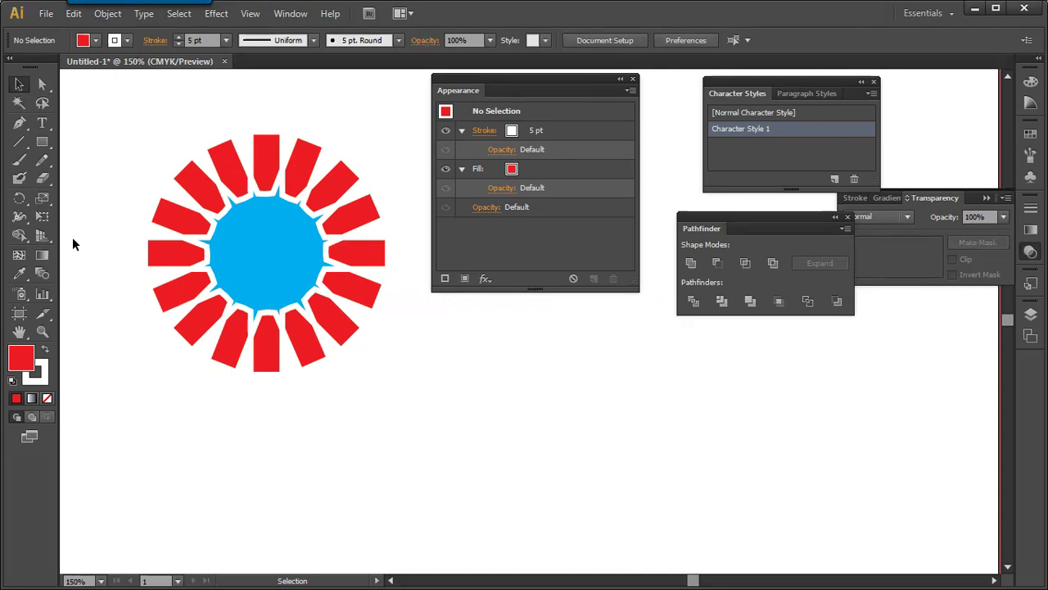
click(245, 251)
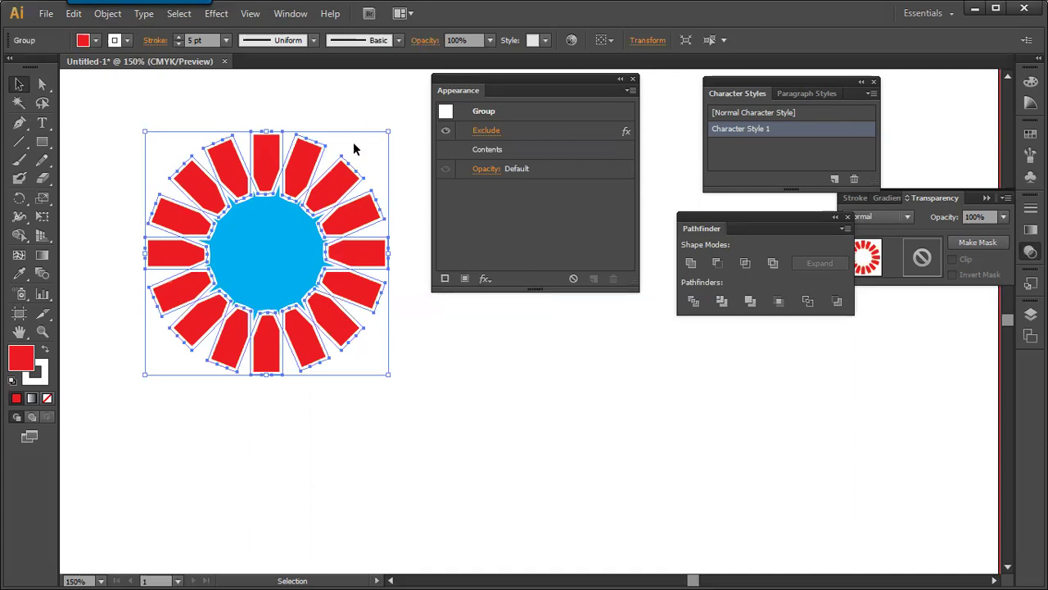
click(349, 105)
mouse_move(268, 151)
mouse_down()
mouse_move(193, 221)
mouse_move(272, 135)
mouse_move(271, 150)
mouse_up()
key(ctrl+z)
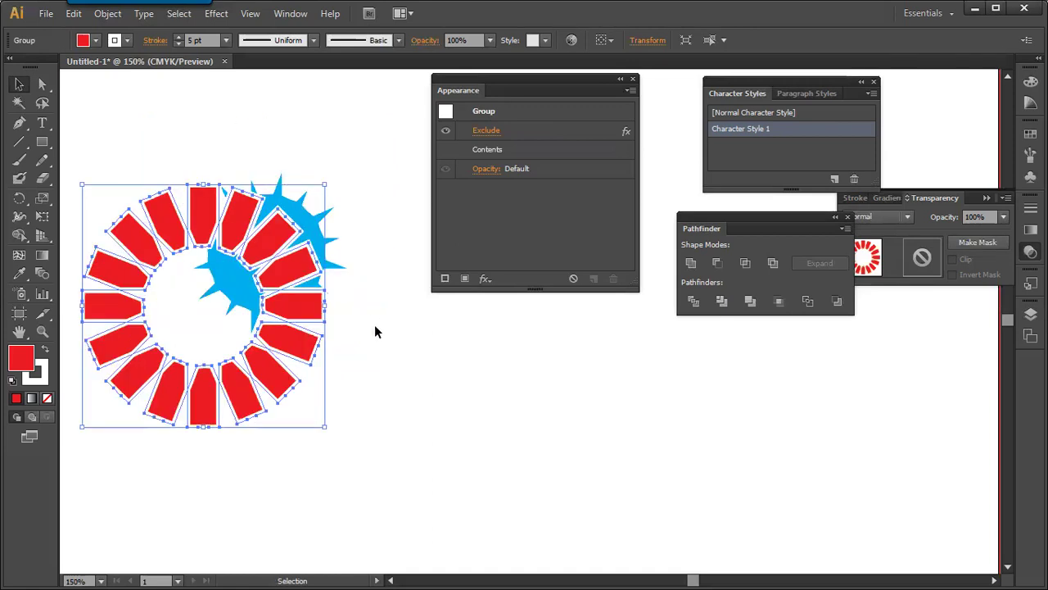
key(ctrl+shift+z)
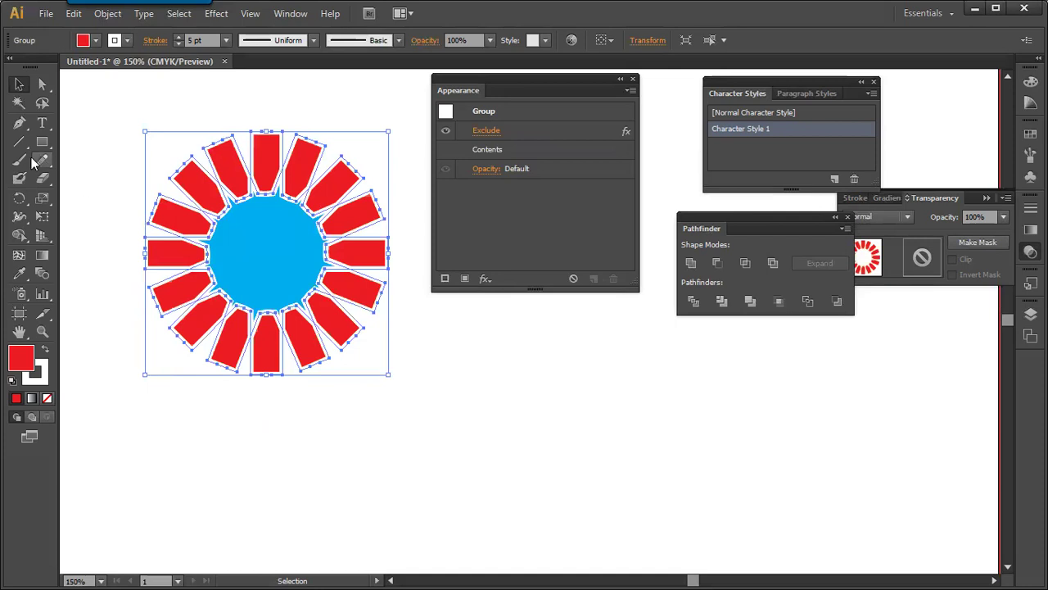
Draw a short horizontal line segment below and to the right of the ornament with the default white fill and 1 pt black stroke.
click(19, 141)
mouse_move(398, 427)
mouse_down()
mouse_move(489, 437)
mouse_move(505, 426)
mouse_up()
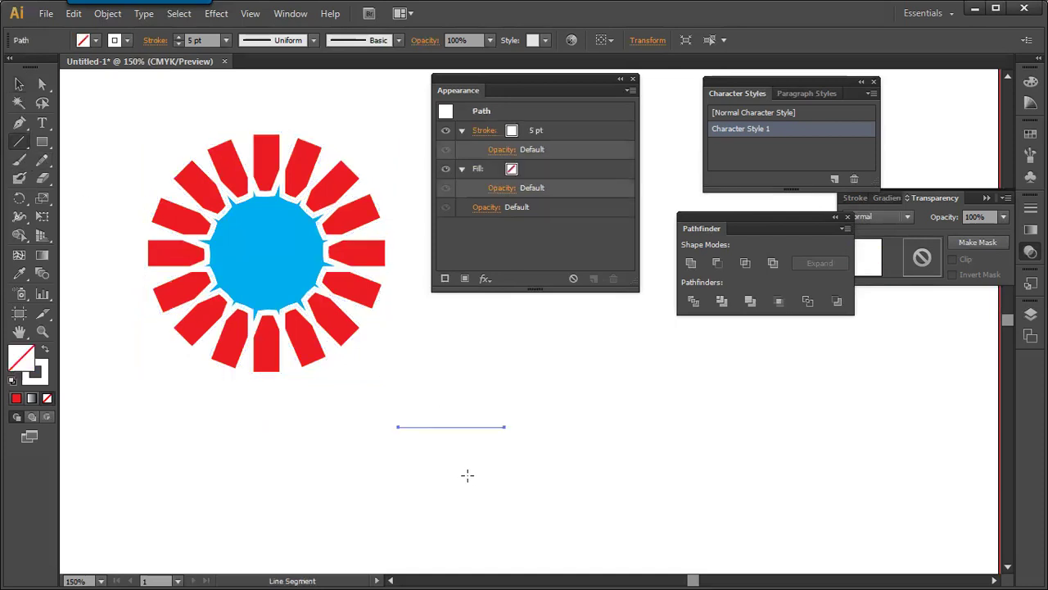
key(d)
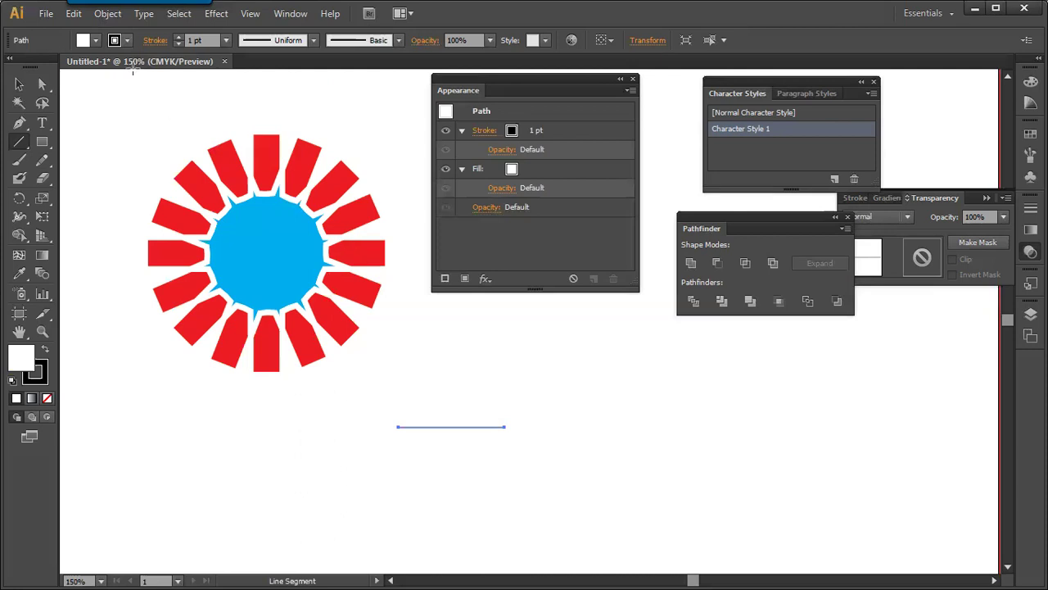
Sketch a freehand S-shaped Pencil curve without fill below the ornament, and delete it.
click(42, 160)
mouse_move(191, 400)
mouse_down()
mouse_move(233, 480)
mouse_move(111, 513)
mouse_up()
key(slash)
key(v)
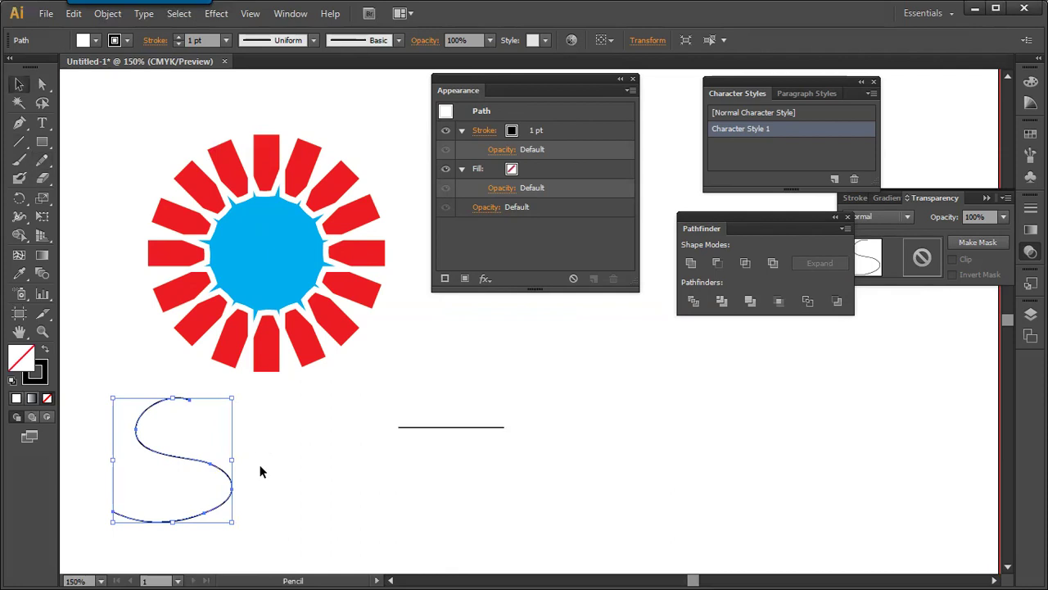
key(Delete)
Place an empty text object to the right of the ornament, raise its font size to 106 pt and deselect it.
drag(211, 418, 99, 385)
key(t)
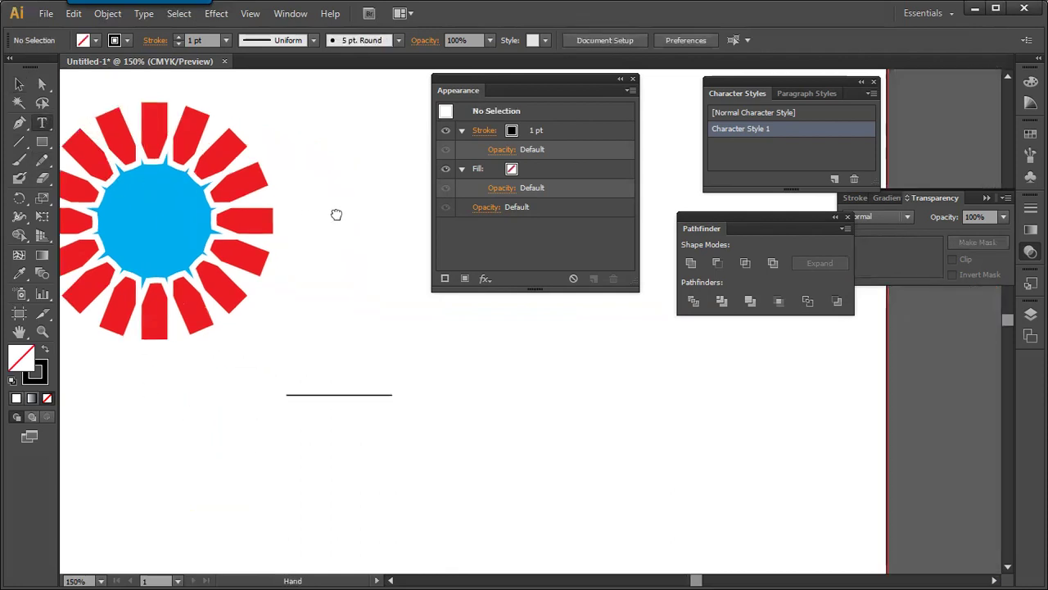
scroll(277, 201, right, 4)
click(287, 191)
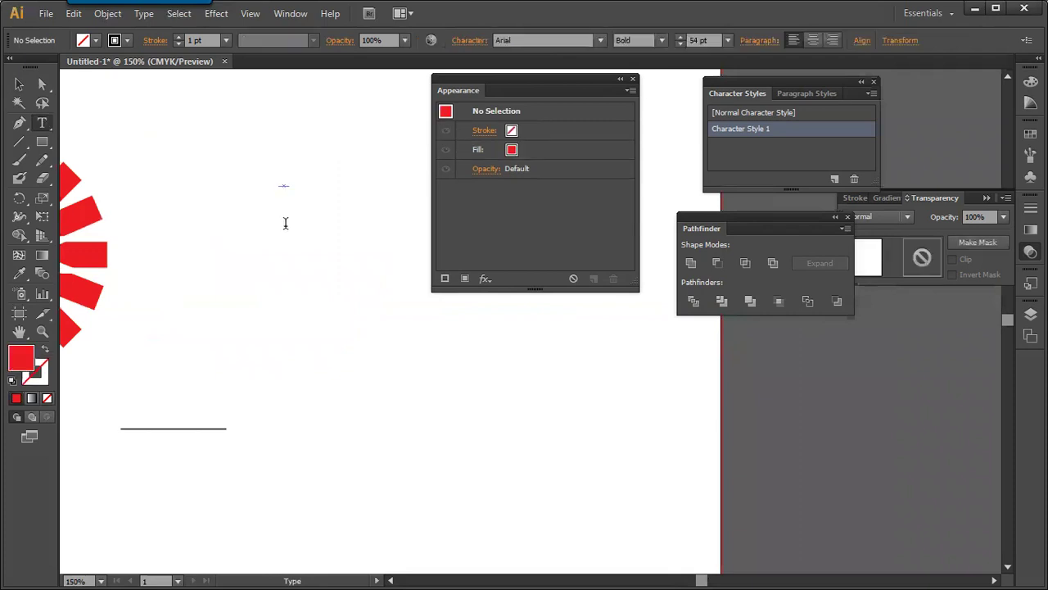
key(ctrl)
key(ctrl)
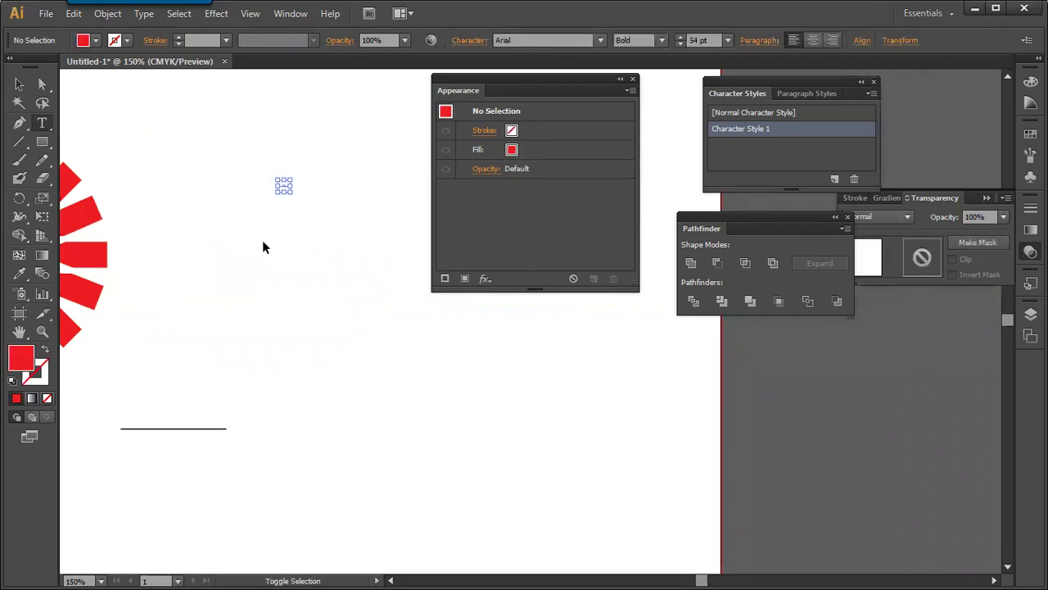
key(ctrl+shift+period)
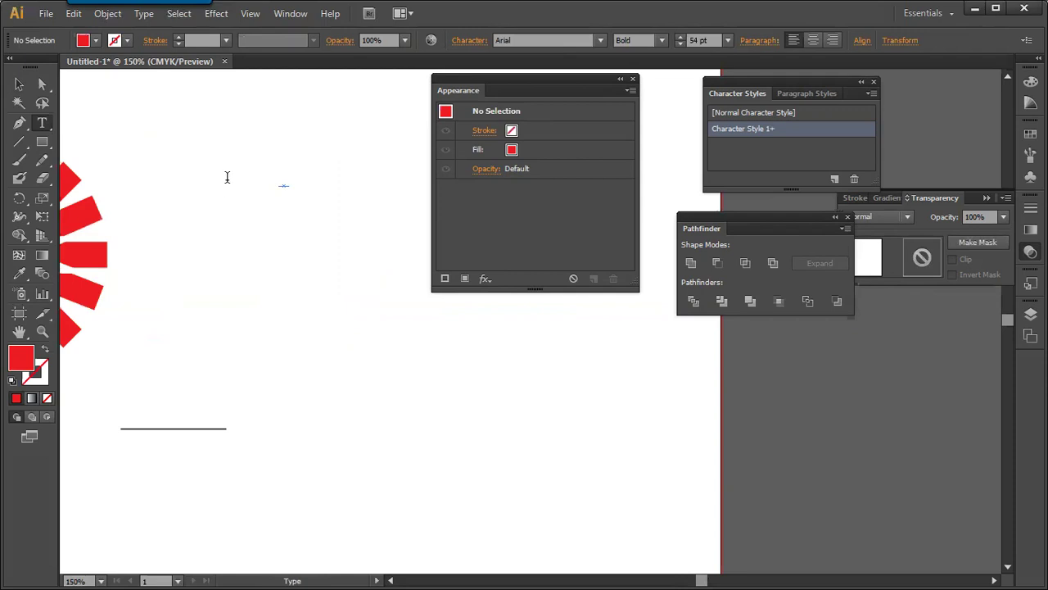
key(Escape)
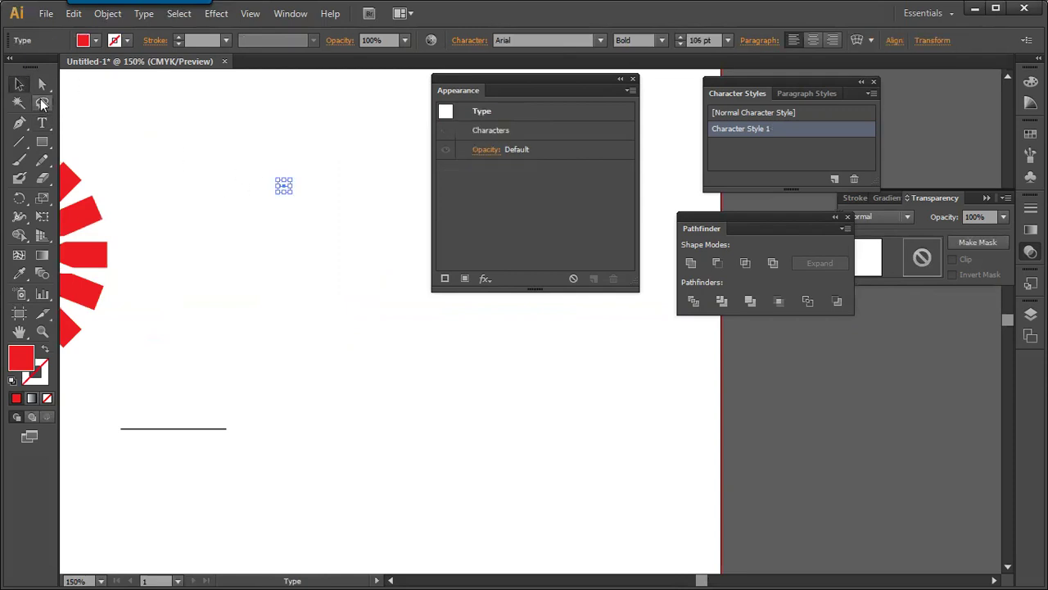
click(227, 191)
Add the letter "S" as red point text to the right of the ornament and move it slightly down.
key(t)
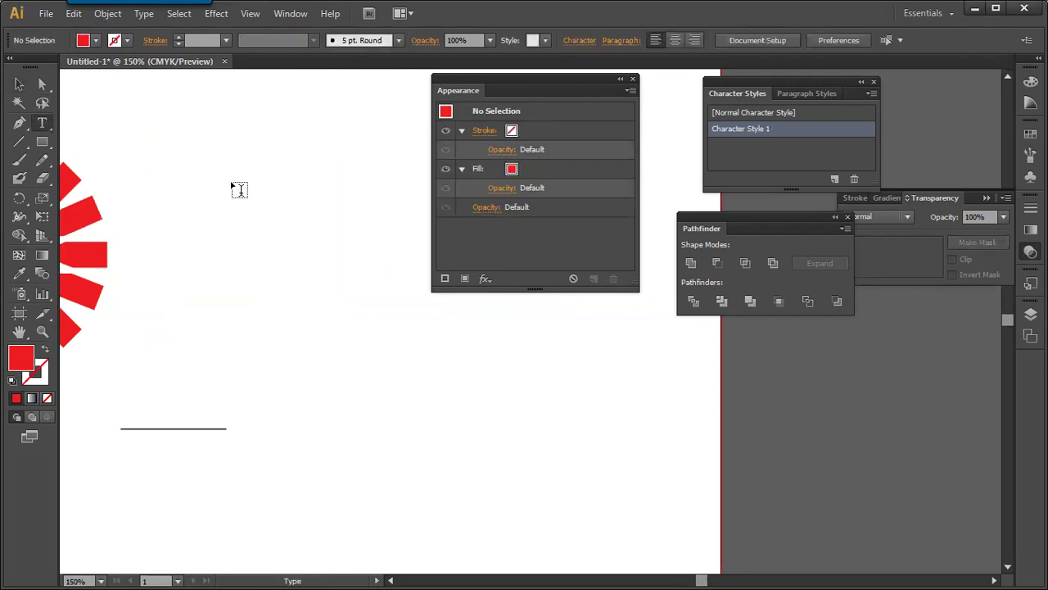
click(239, 190)
text(S)
key(Escape)
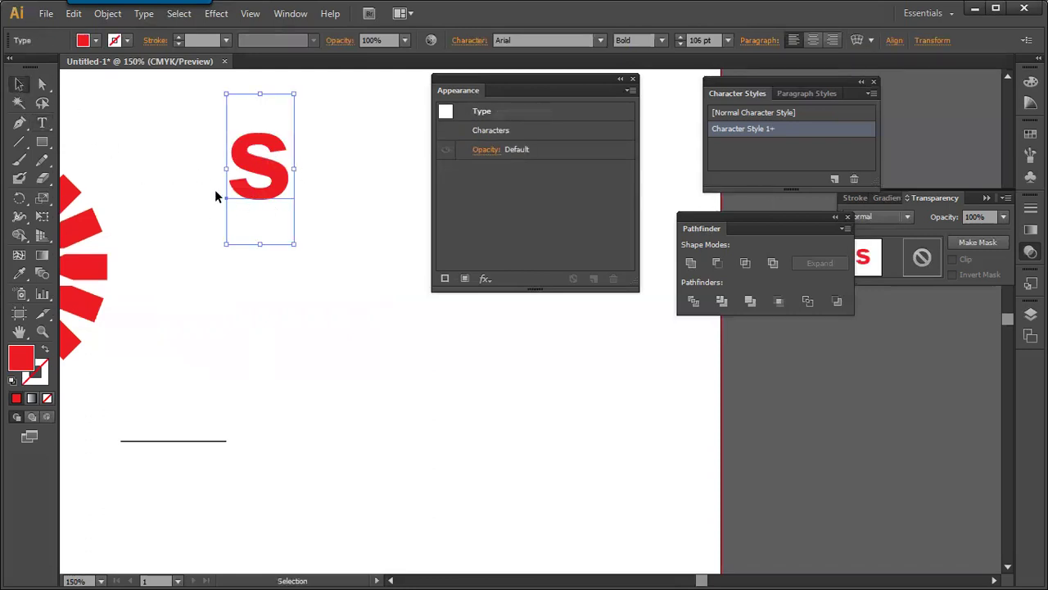
drag(280, 176, 280, 206)
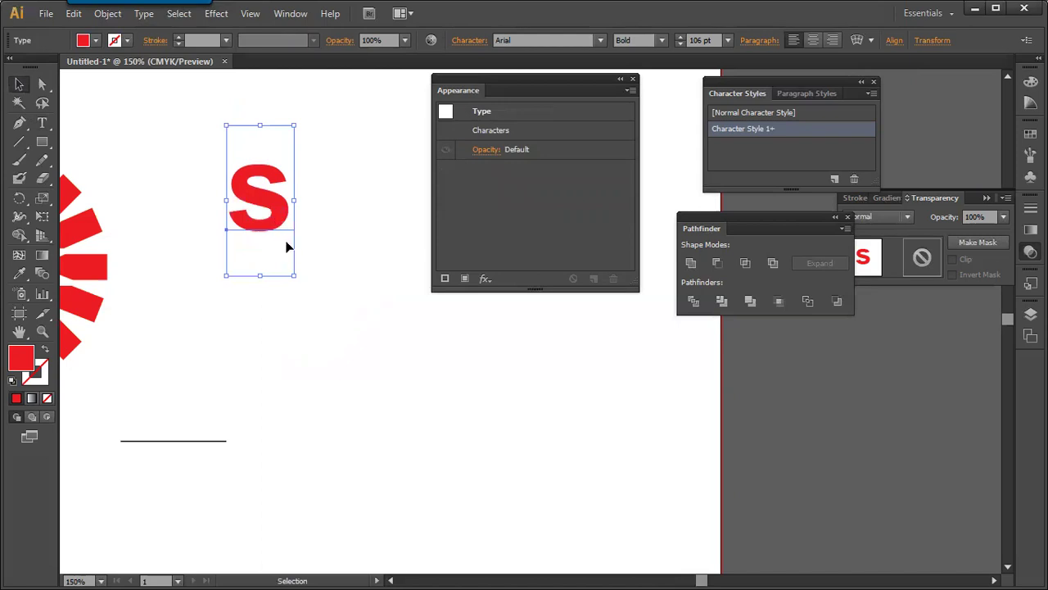
Enlarge the letter S to about 210 pt, reposition it, and convert it to outlines.
drag(292, 273, 328, 351)
drag(310, 231, 303, 262)
right_click(305, 261)
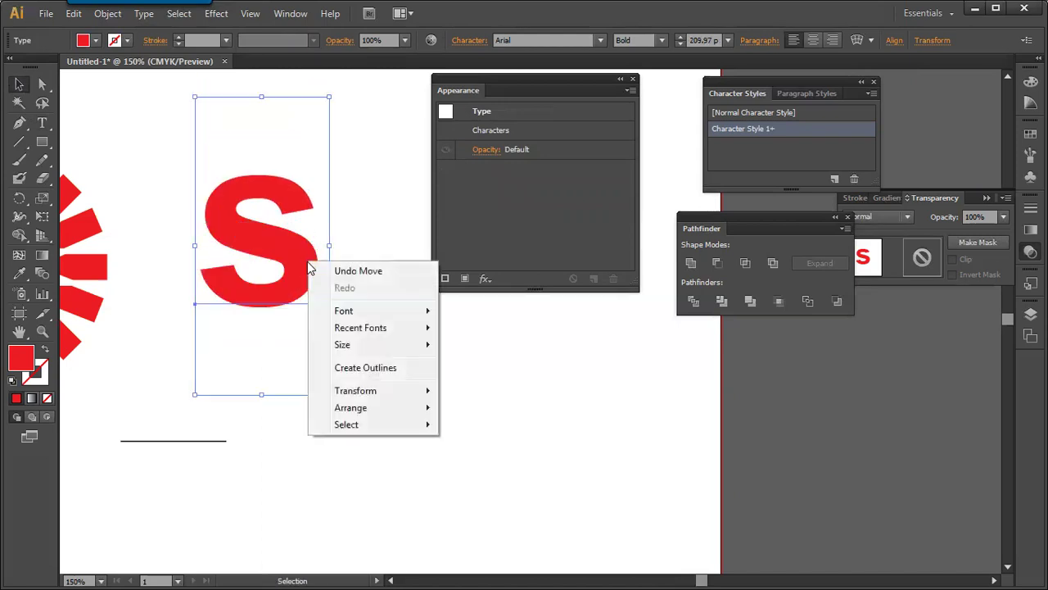
click(361, 368)
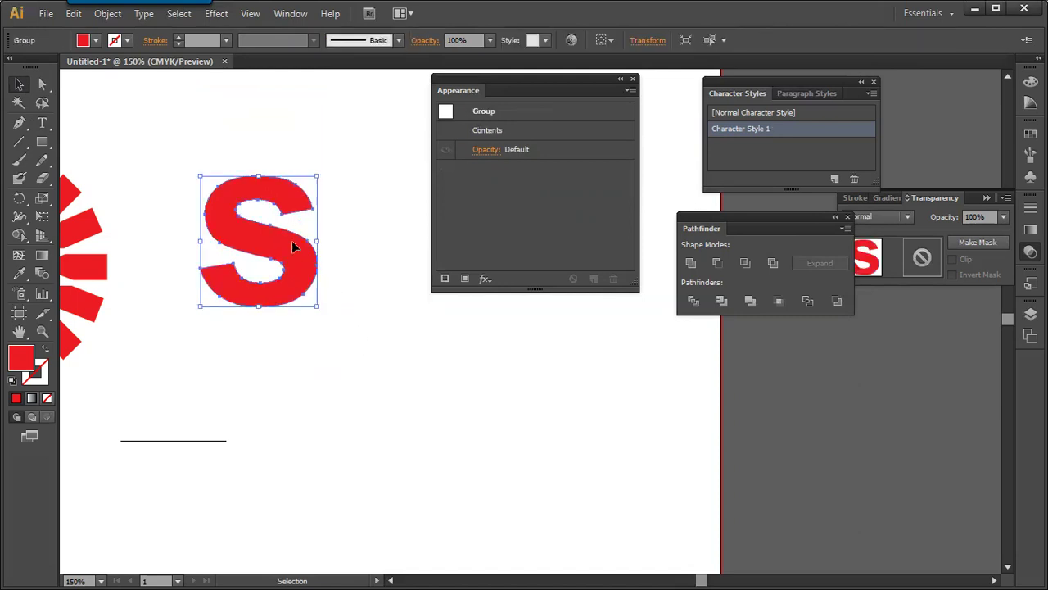
key(a)
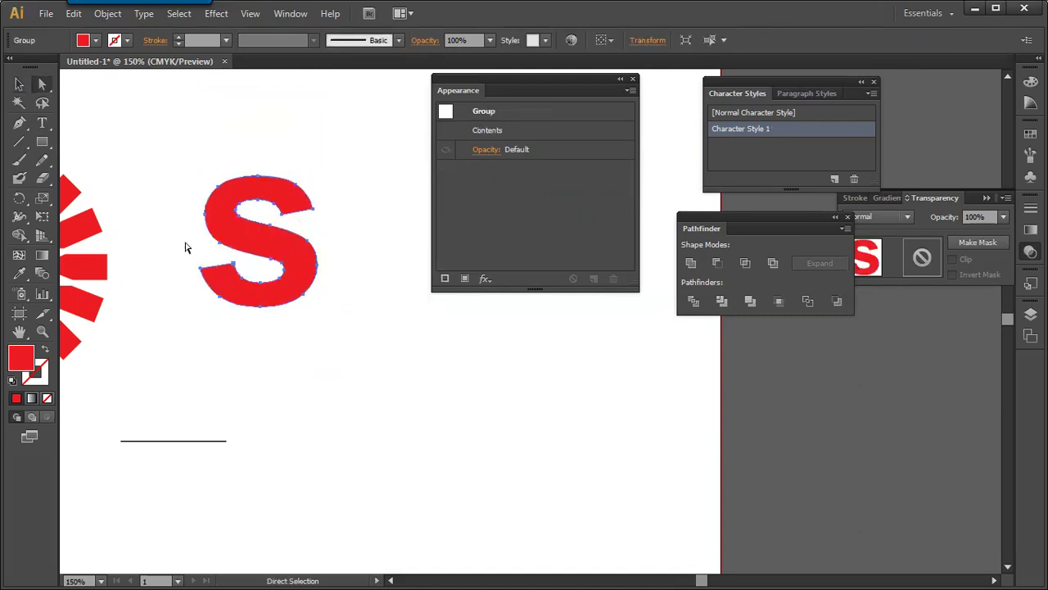
drag(180, 207, 222, 237)
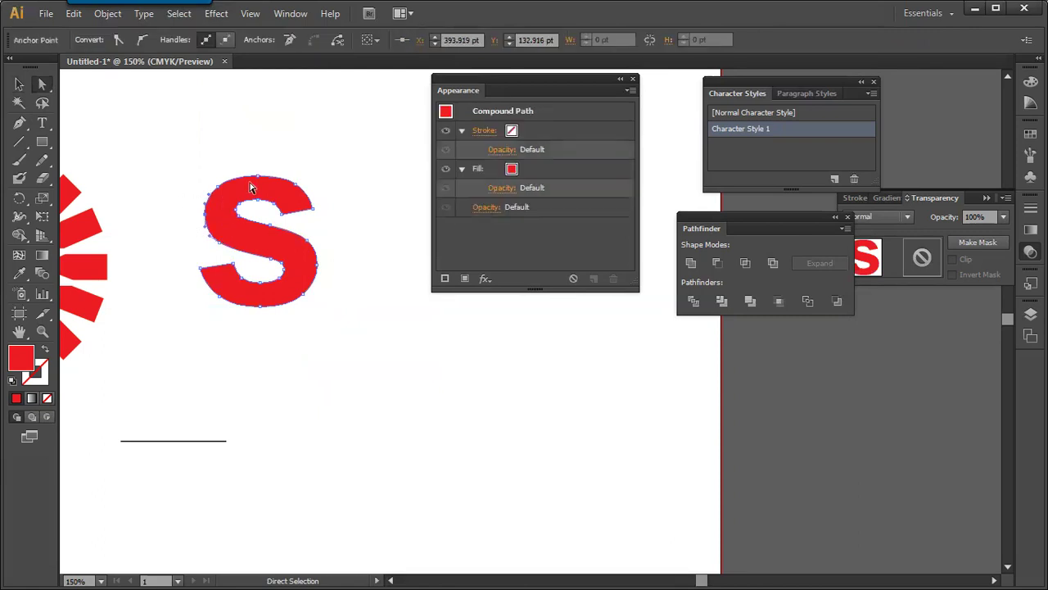
alt+click(202, 210)
key(Delete)
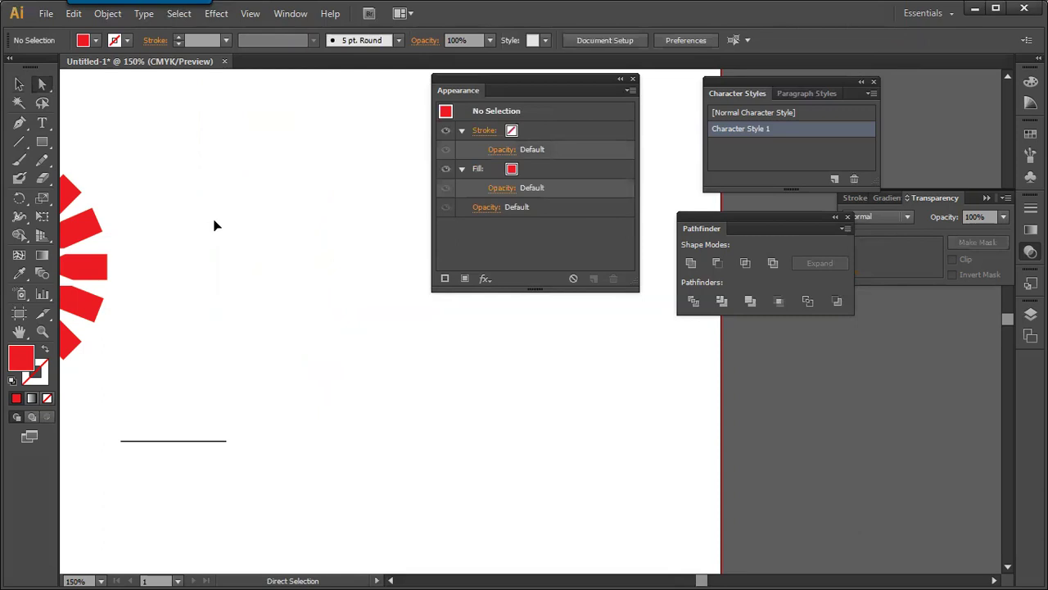
key(ctrl+z)
key(ctrl+z)
Delete the outer anchor points around the upper part of the outlined S, undoing the final deletion that removes the whole shape.
alt+click(227, 260)
mouse_move(198, 164)
mouse_down()
mouse_move(265, 176)
mouse_move(323, 206)
mouse_up()
key(Delete)
drag(316, 165, 306, 224)
key(Delete)
key(Delete)
drag(218, 237, 240, 251)
key(Delete)
key(Delete)
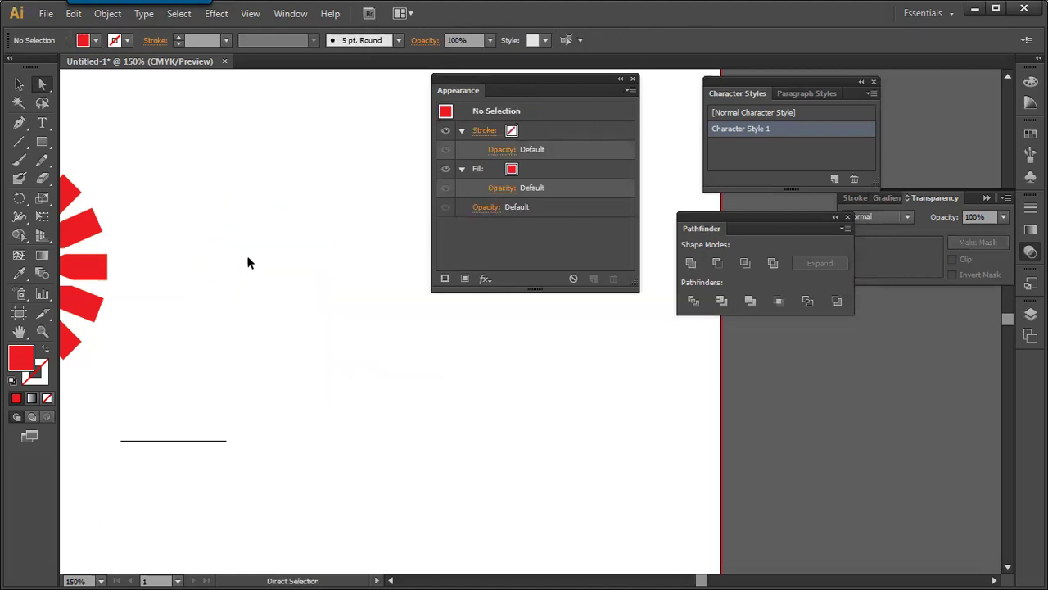
key(ctrl+z)
Delete the anchor points along the inner edge of the S's lower bowl, leaving only one side of the outline.
drag(180, 258, 214, 305)
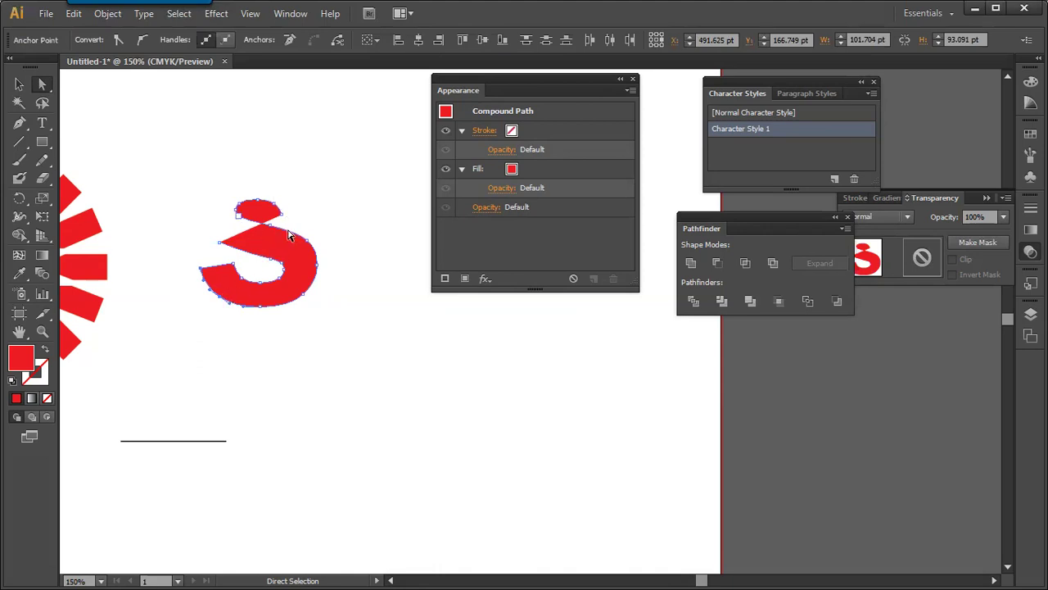
drag(220, 242, 243, 253)
click(276, 270)
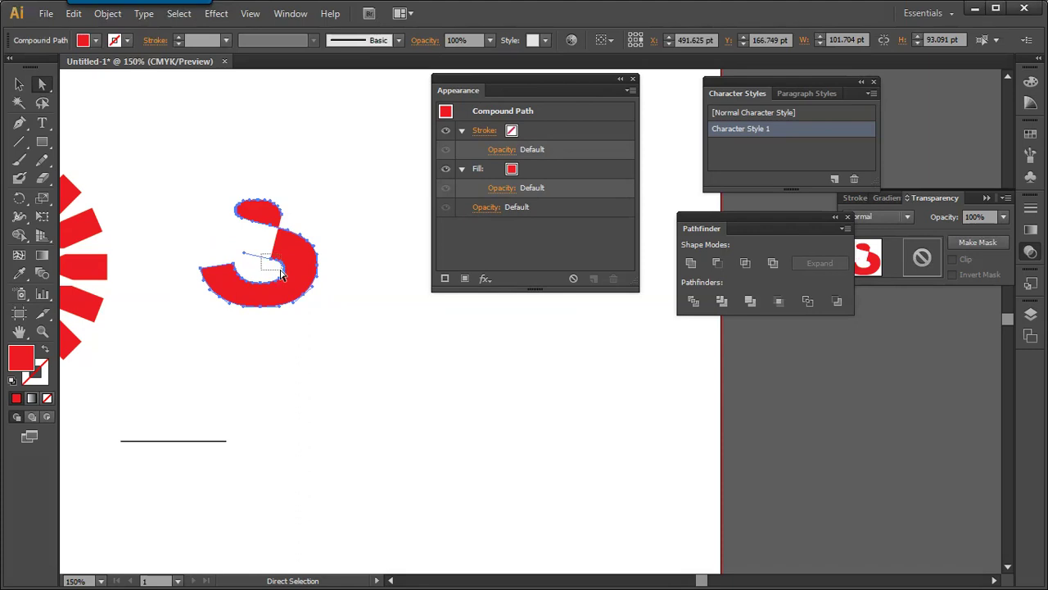
key(ctrl+z)
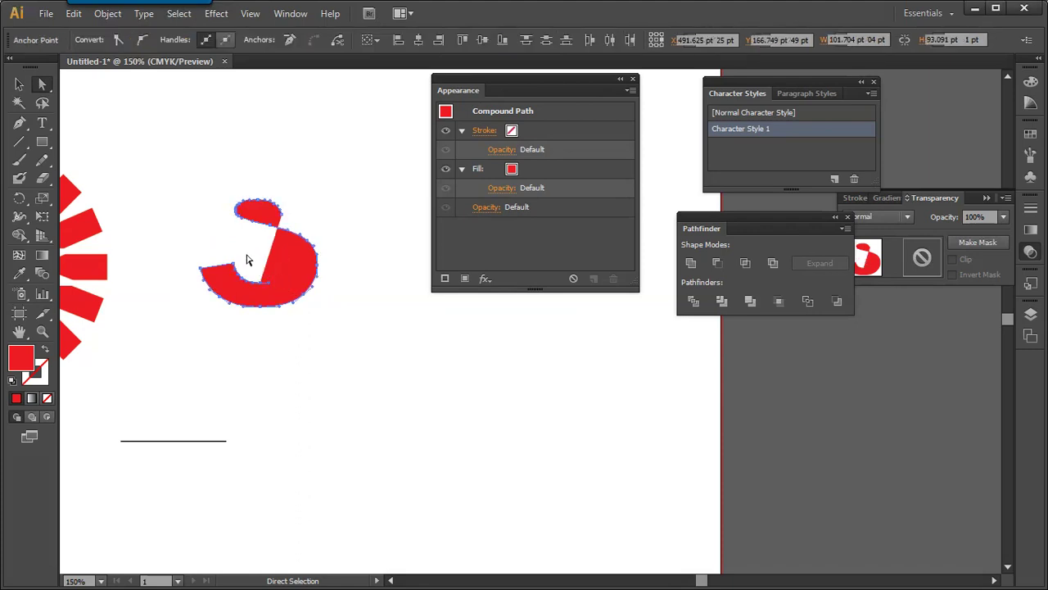
drag(226, 248, 270, 293)
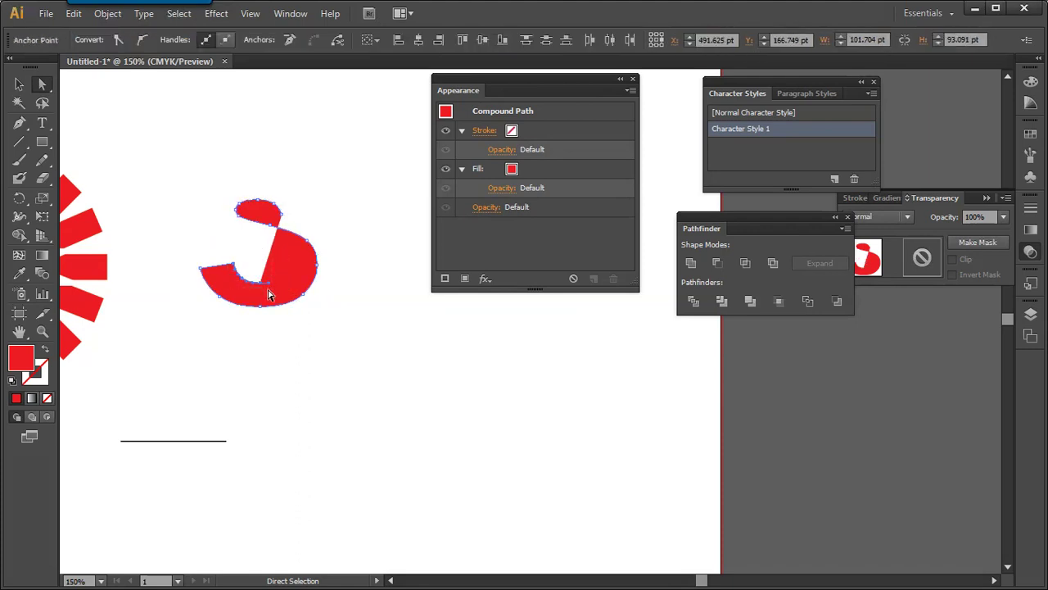
key(Delete)
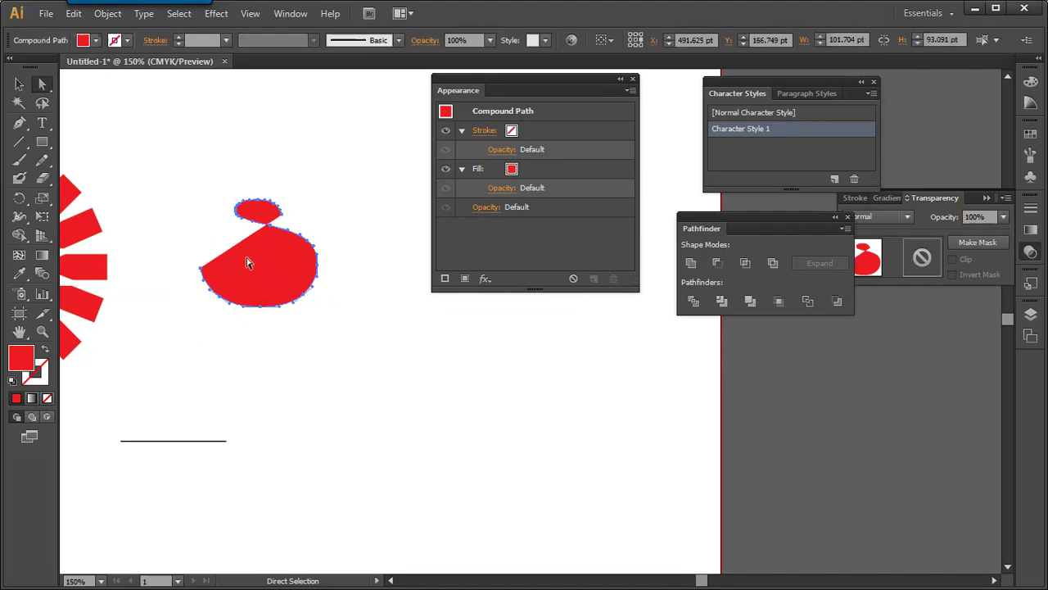
Swap the fill and stroke to leave an unfilled S curve with a 1 pt red stroke, and deselect it.
click(45, 349)
click(19, 84)
click(141, 86)
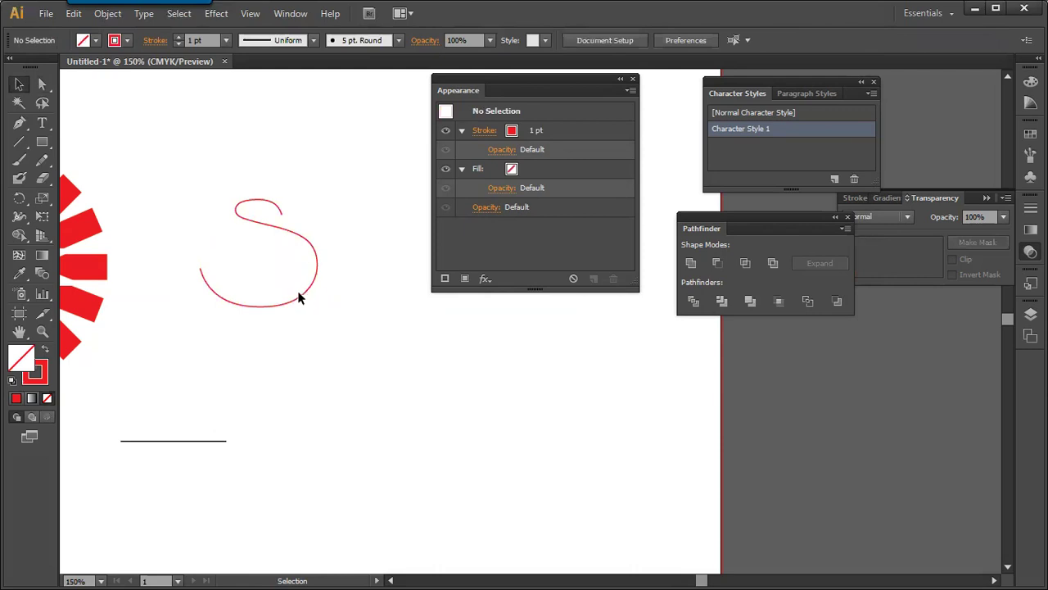
Remove the stray path fragment above and to the left of the S curve.
click(279, 216)
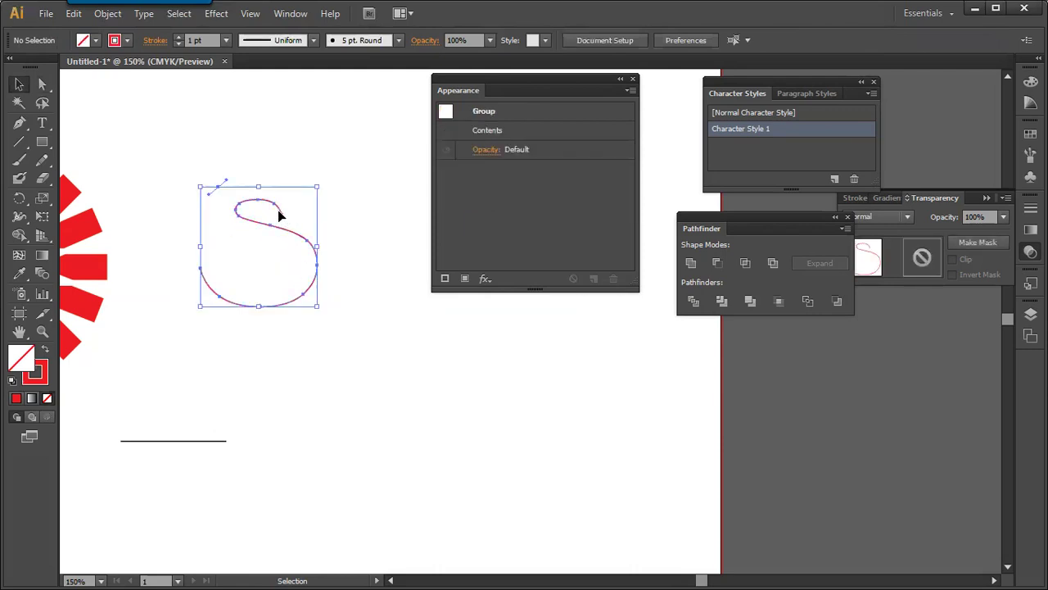
click(199, 178)
click(234, 207)
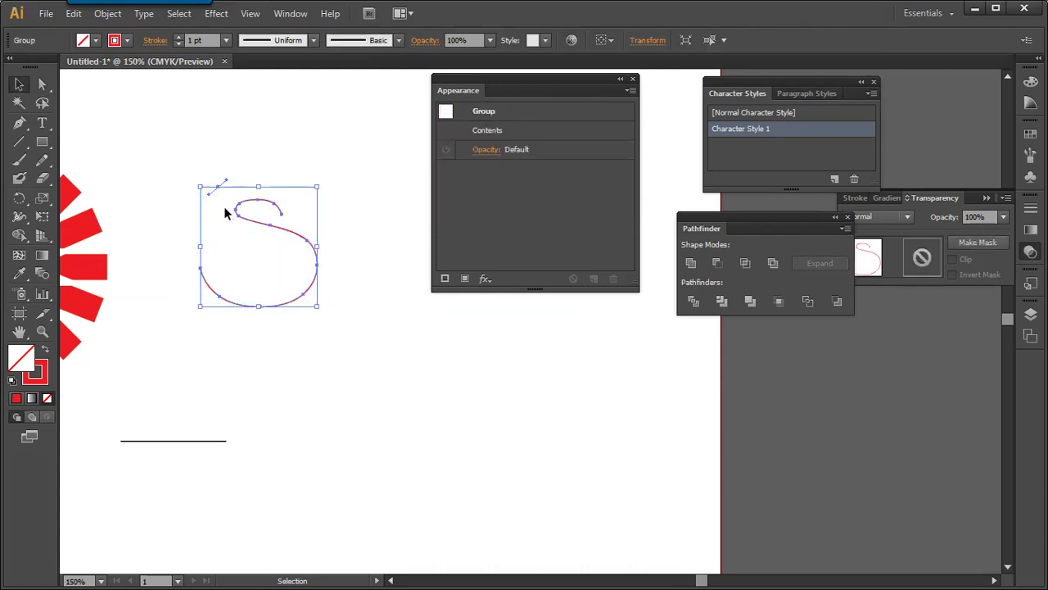
click(41, 84)
drag(192, 148, 227, 209)
key(v)
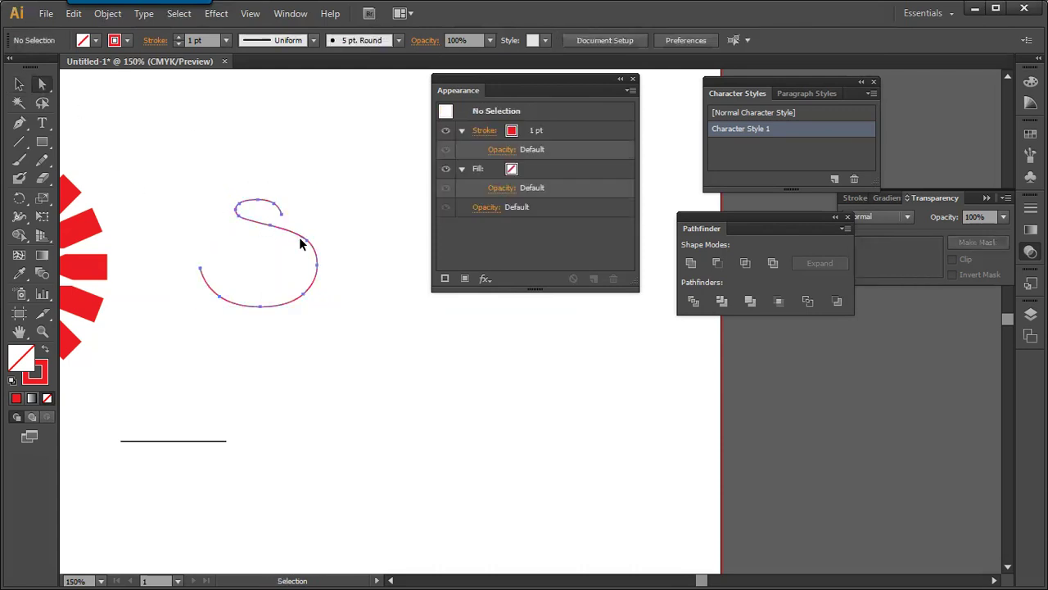
Apply the width profile tapered at both ends to the S curve and increase its stroke weight.
click(306, 244)
click(312, 40)
click(277, 96)
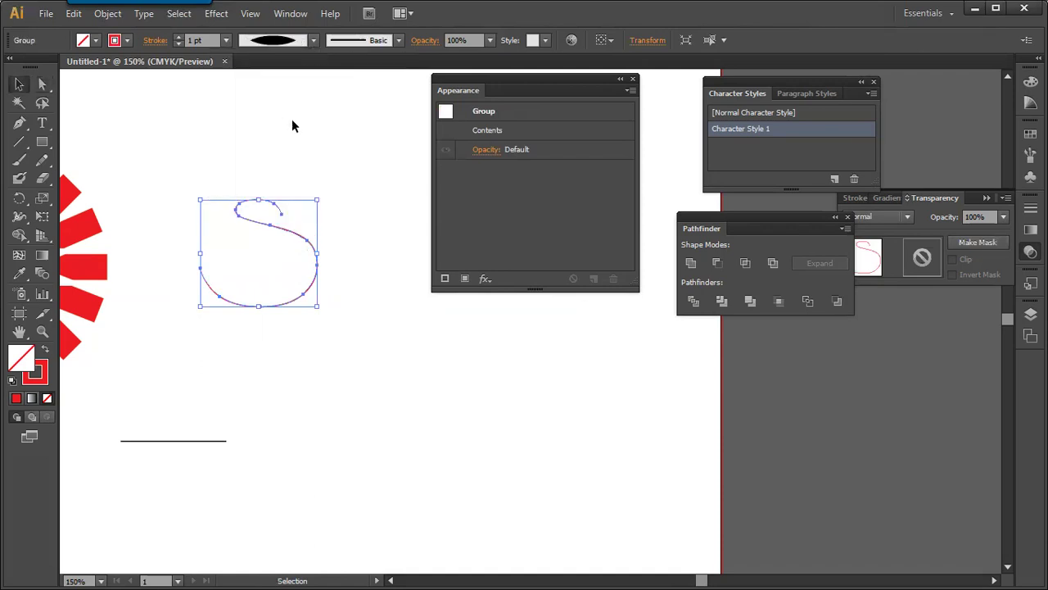
click(330, 185)
click(314, 256)
click(226, 40)
click(258, 225)
click(338, 174)
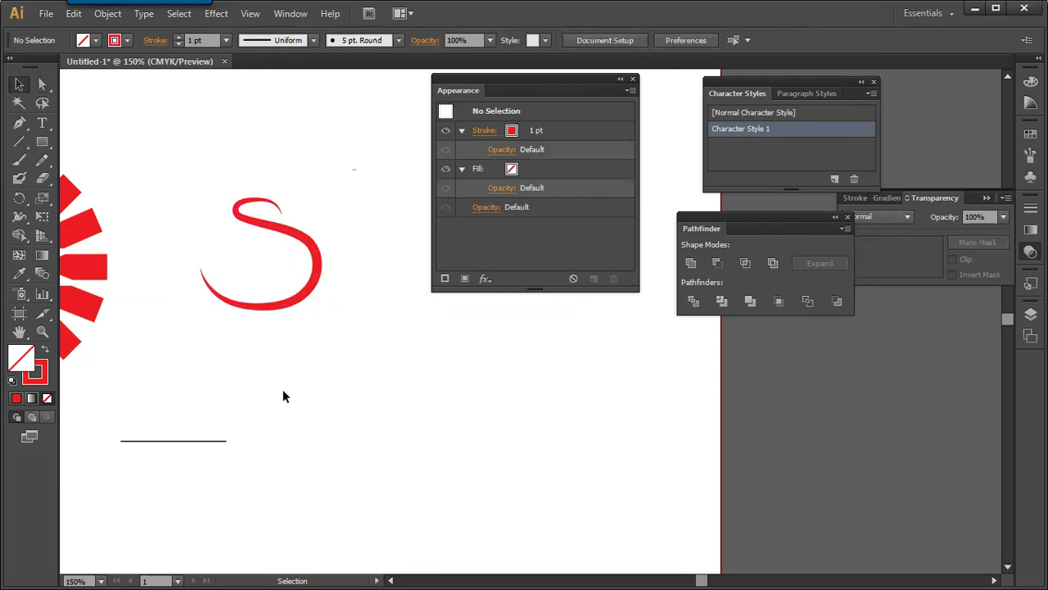
Scale the S curve down to about half its size and deselect it.
click(316, 255)
drag(319, 260, 292, 226)
drag(292, 166, 260, 194)
click(274, 213)
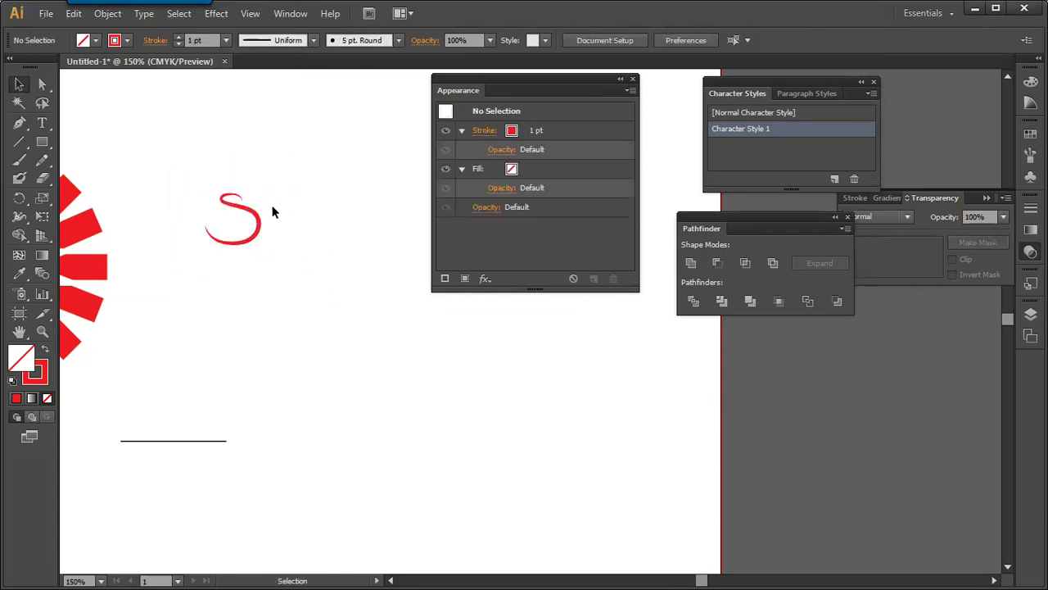
Reflect a copy of the S curve horizontally to form a mirrored pair side by side.
click(249, 240)
key(o)
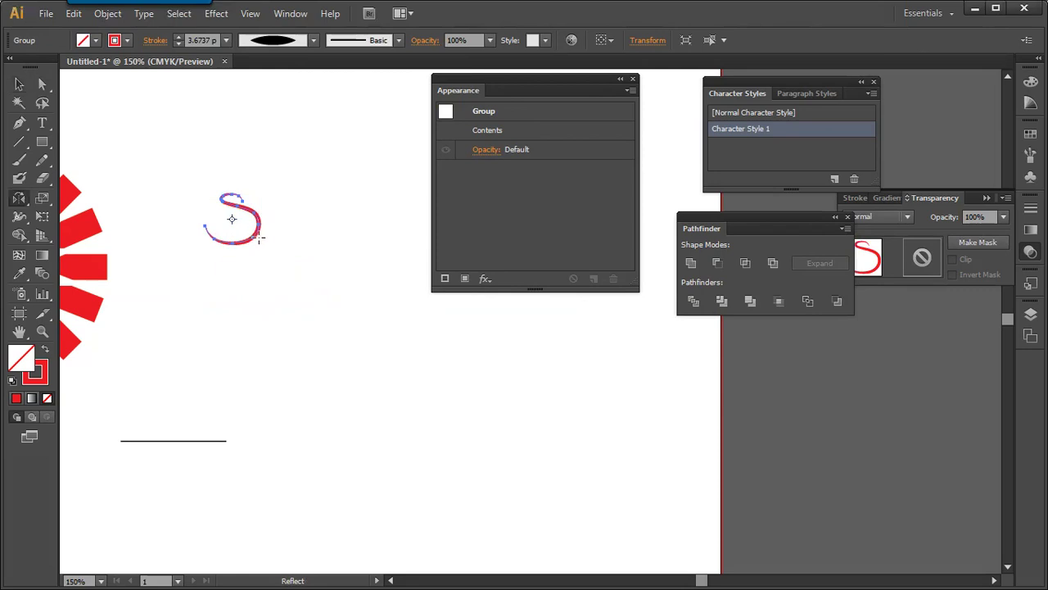
mouse_move(251, 236)
mouse_down()
mouse_move(280, 248)
mouse_move(270, 233)
mouse_up()
key(v)
click(299, 324)
click(298, 288)
key(ctrl+z)
Reflect a copy of both S curves vertically to form a symmetrical four-curve motif.
drag(302, 285, 175, 194)
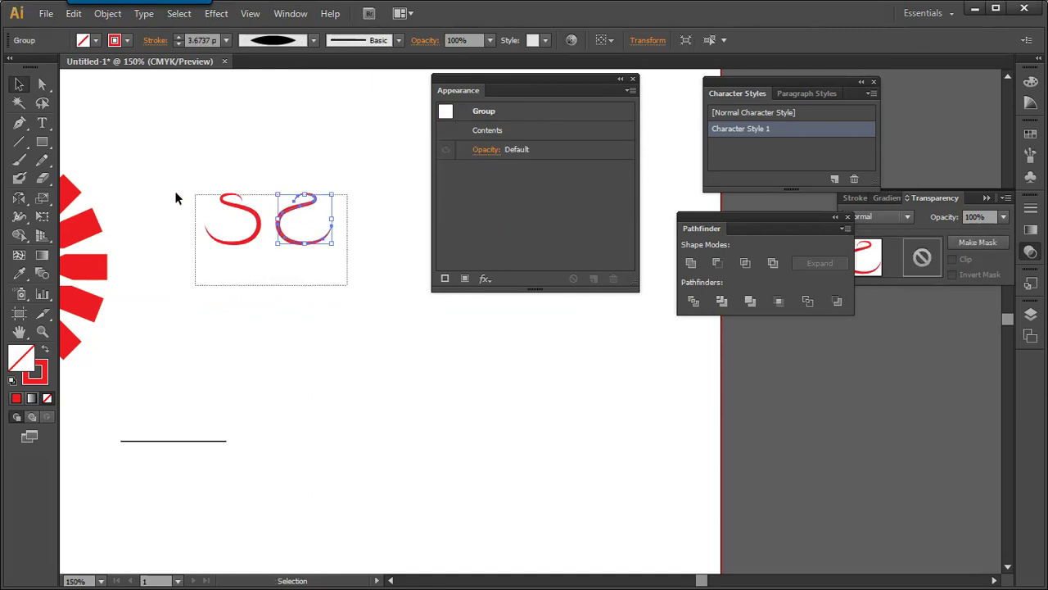
key(o)
click(269, 251)
drag(283, 236, 275, 277)
key(v)
click(328, 322)
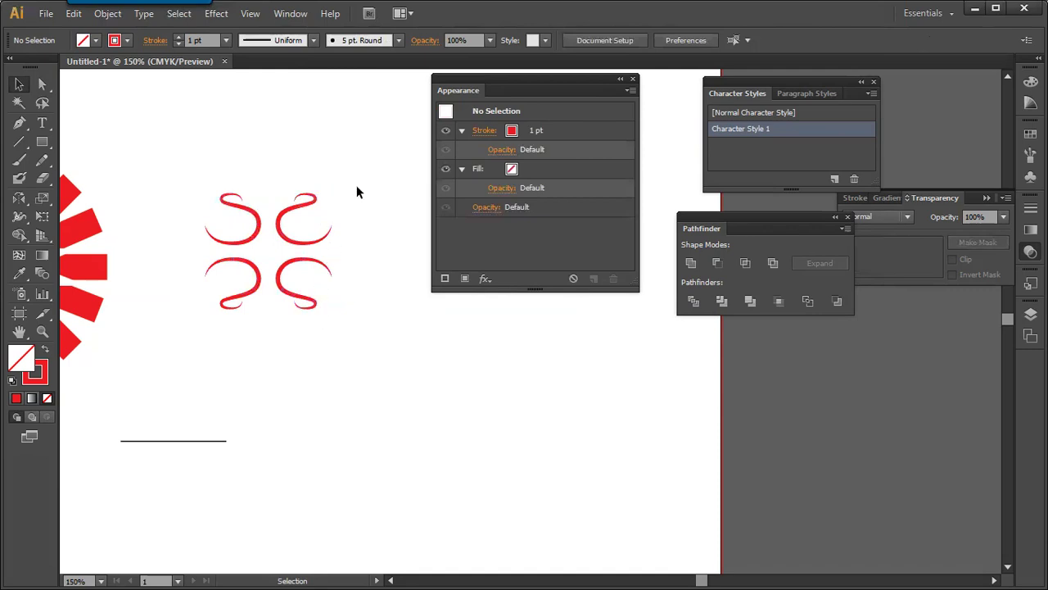
Move the right and upper pairs of curves closer to the others, and scale the whole four-curve motif down.
drag(338, 215, 272, 244)
drag(342, 158, 234, 223)
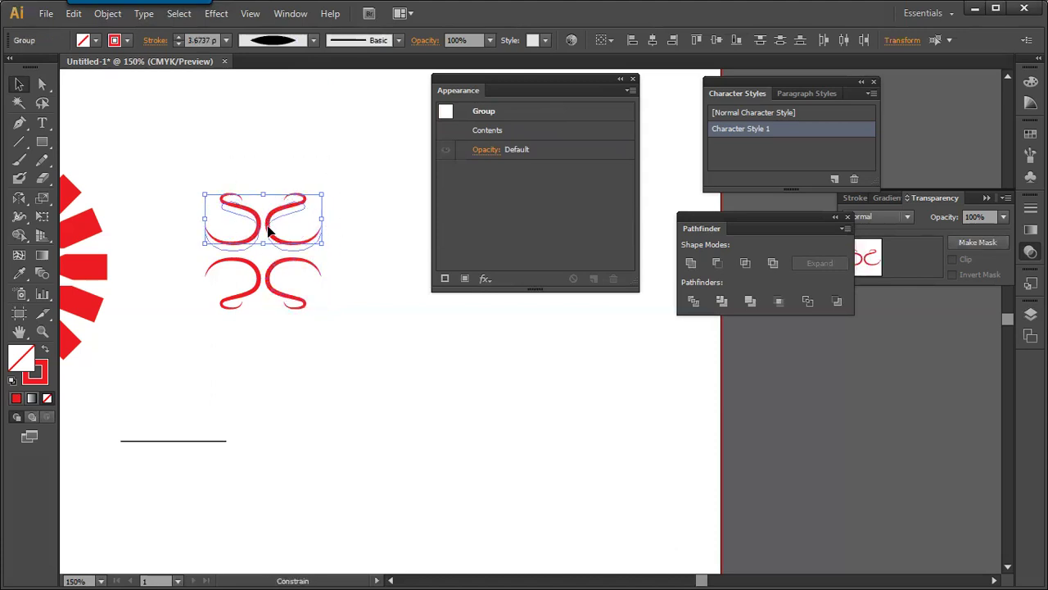
click(344, 164)
drag(358, 183, 177, 327)
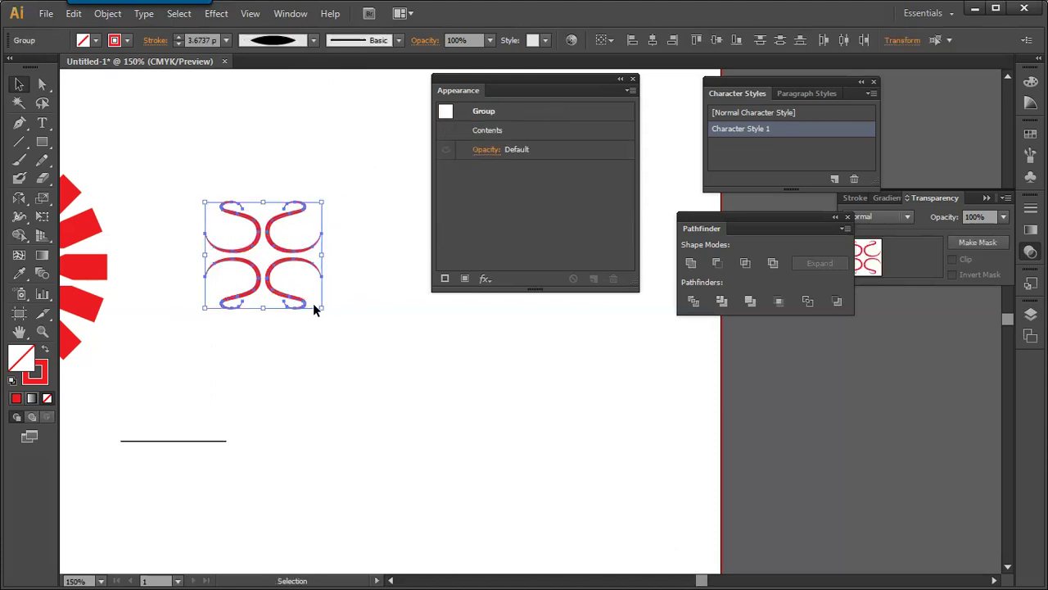
drag(321, 306, 277, 215)
click(279, 217)
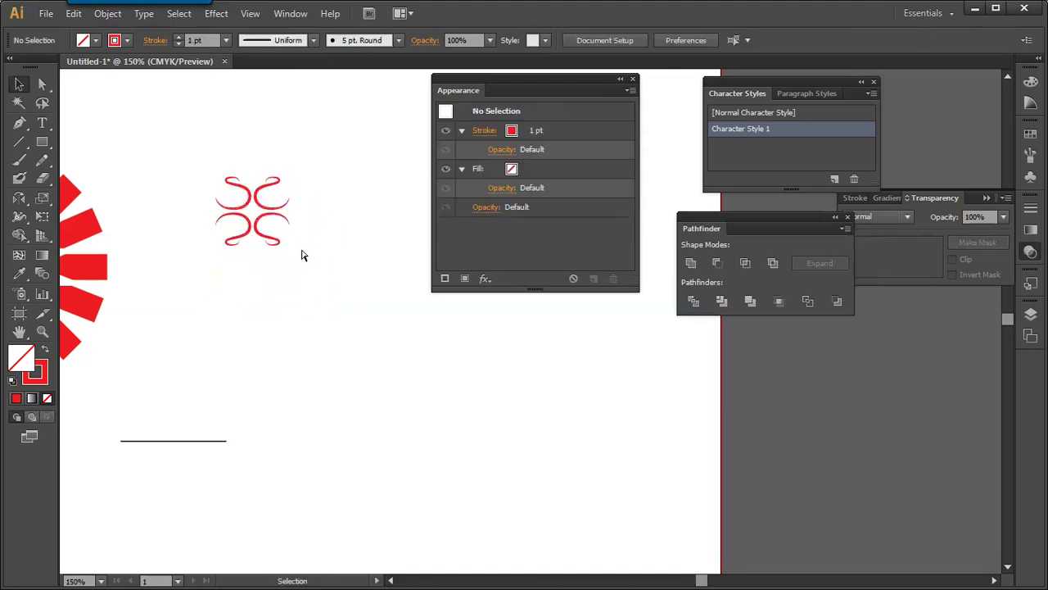
Draw a small unfilled circle with a 1 pt red stroke near the centre of the four curves.
key(ctrl+plus)
key(ctrl+plus)
drag(332, 276, 297, 318)
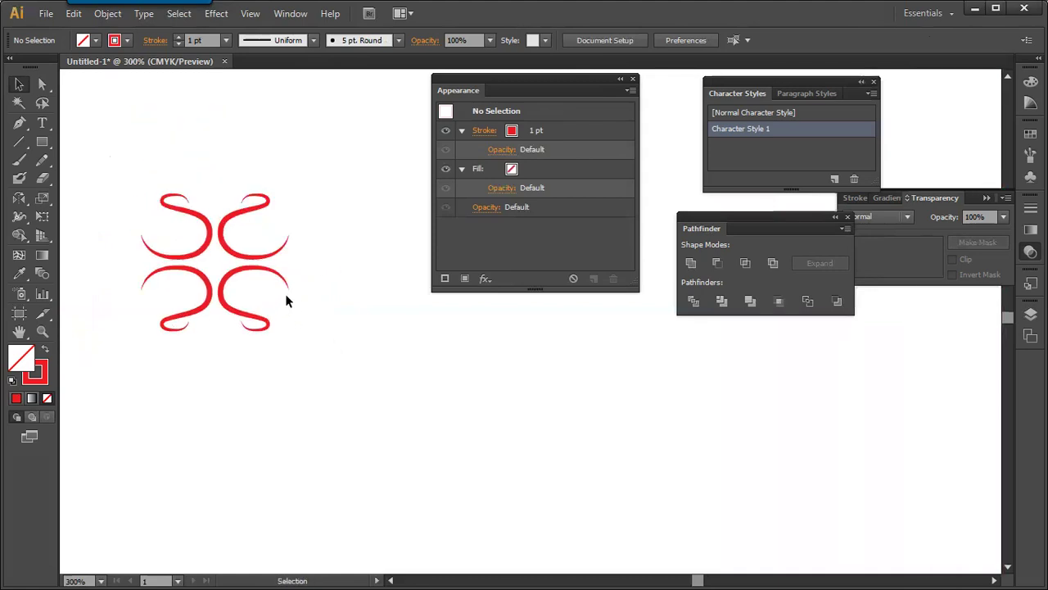
drag(48, 144, 106, 178)
drag(181, 237, 226, 279)
key(v)
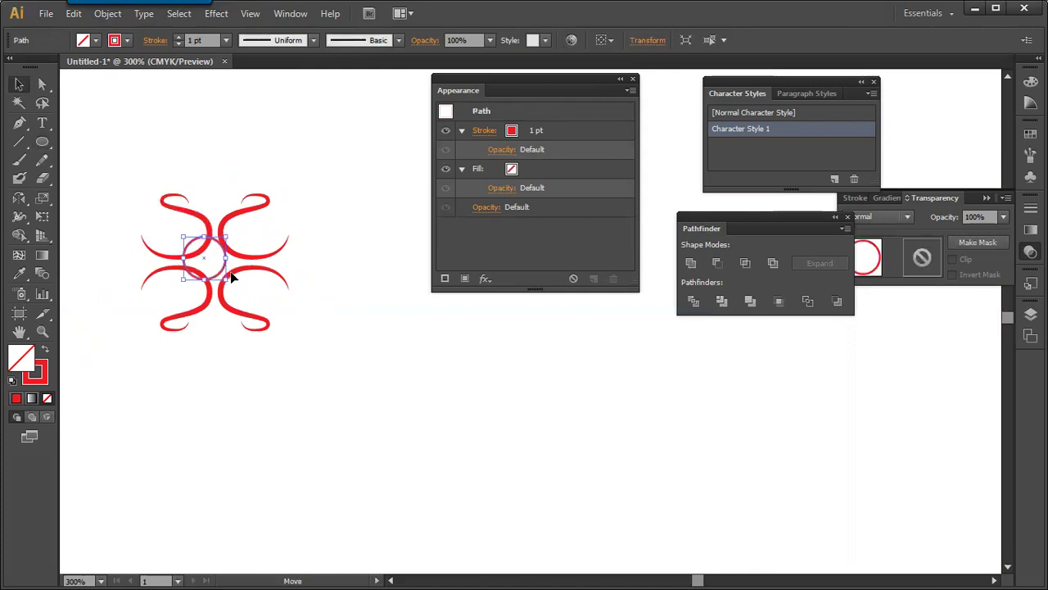
click(227, 275)
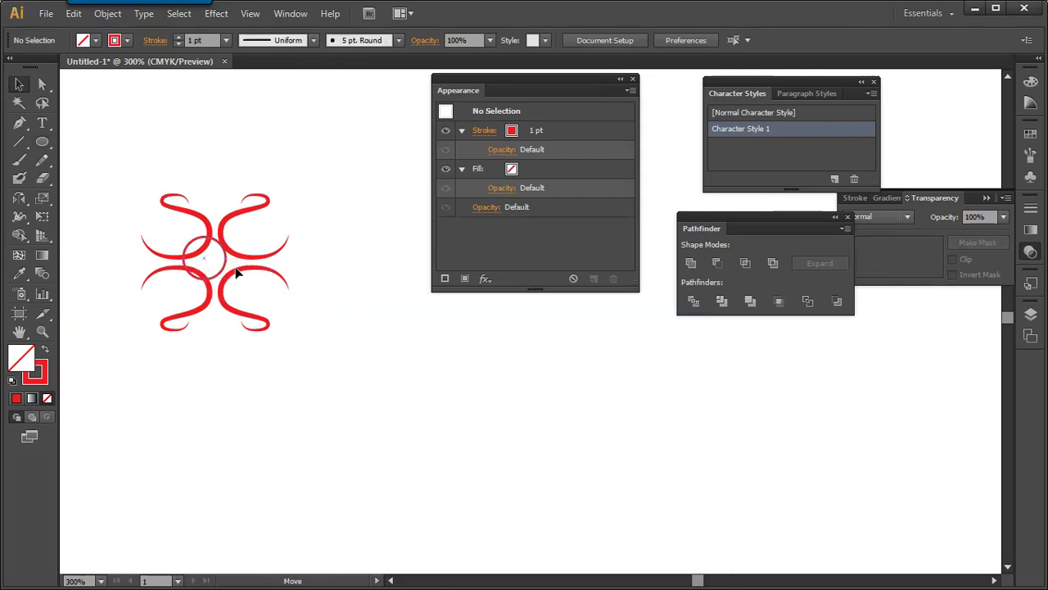
Show the document grid and centre the small circle on a major grid intersection.
click(226, 262)
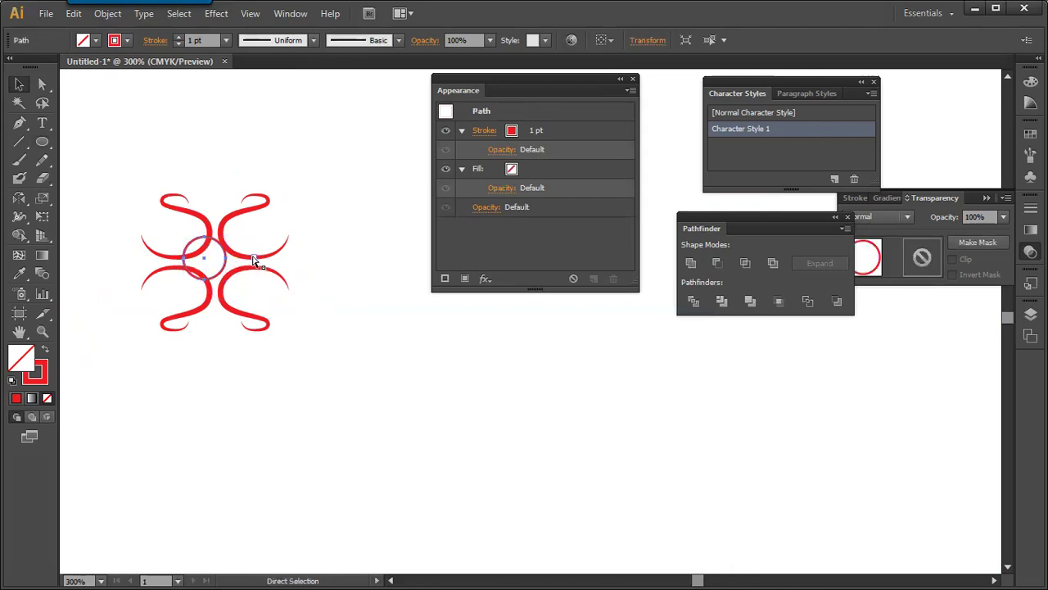
key(ctrl+apostrophe)
drag(205, 263, 279, 181)
Arrange the four S curves symmetrically above and below the circle along the vertical grid line, and hide the grid.
click(307, 229)
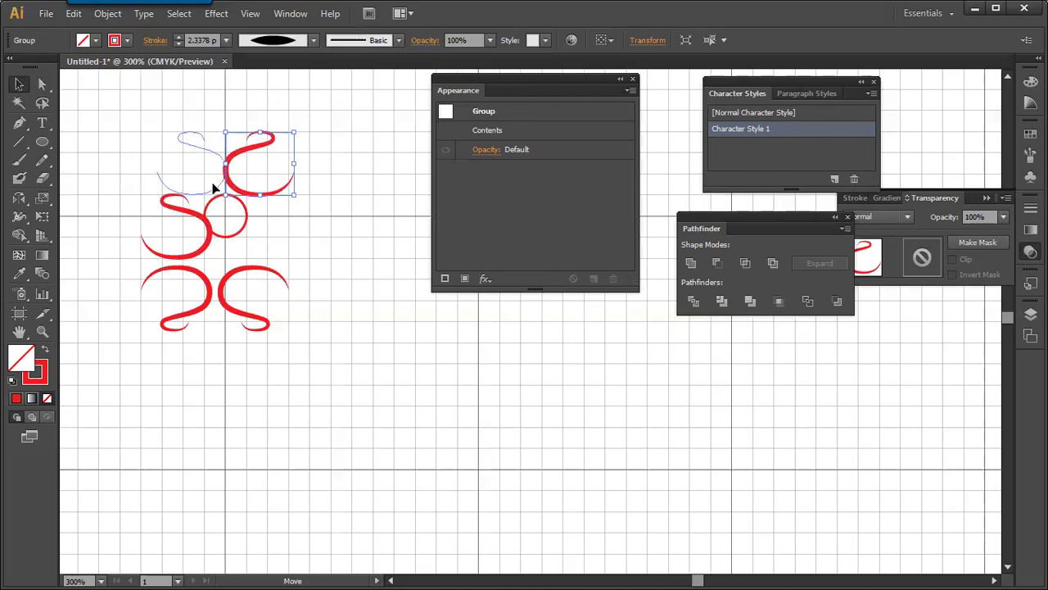
drag(214, 186, 214, 186)
drag(256, 273, 255, 233)
drag(208, 286, 215, 257)
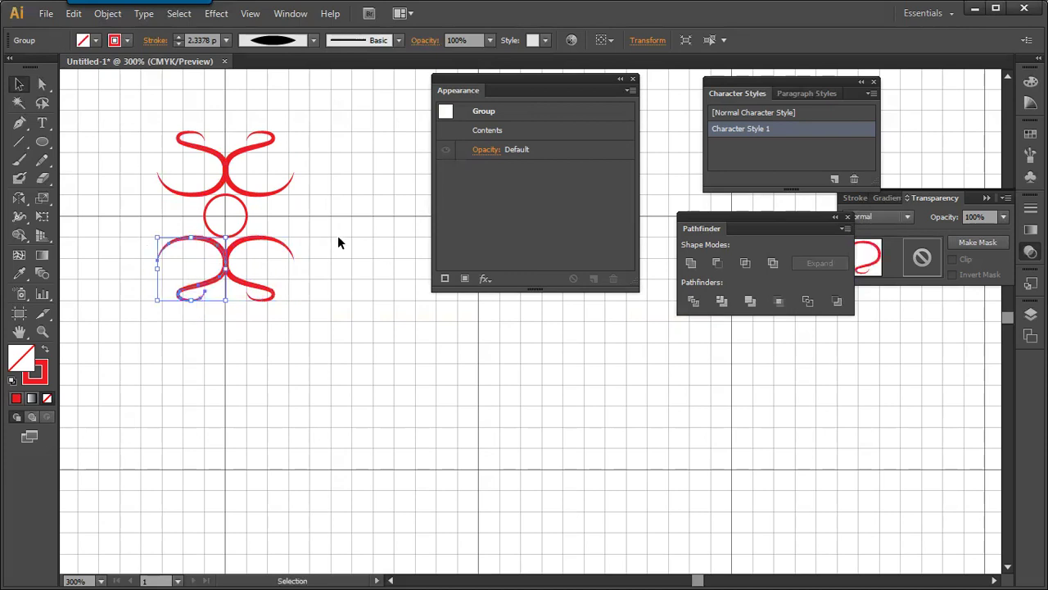
click(335, 239)
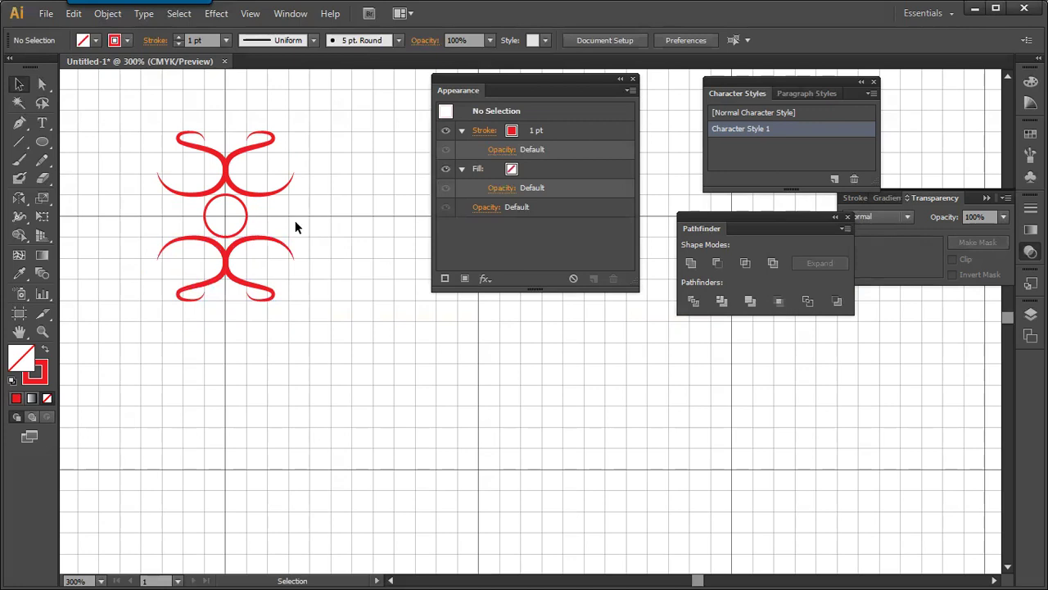
key(ctrl+apostrophe)
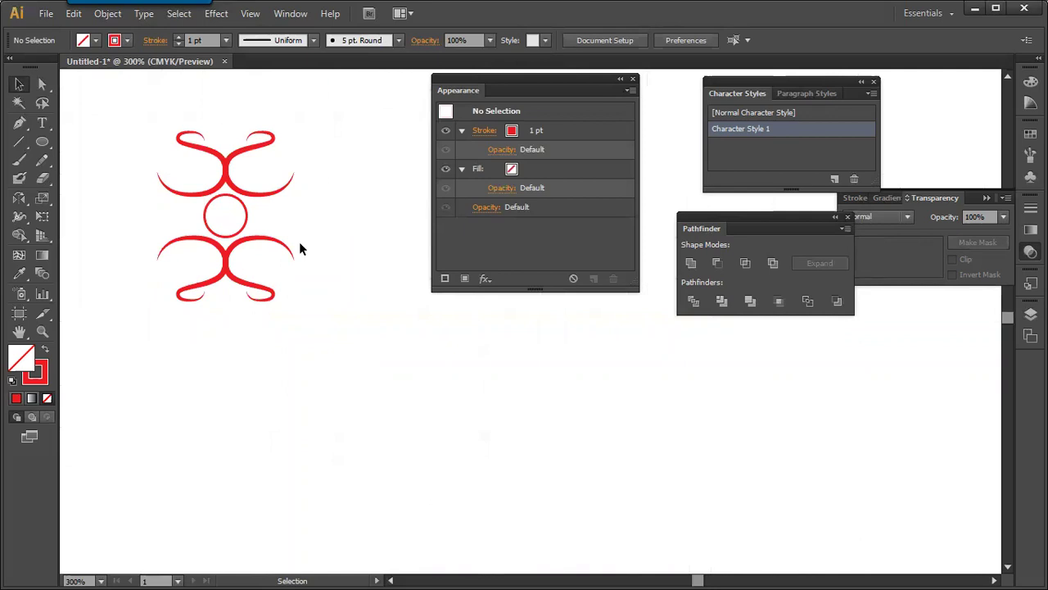
Select the whole motif, including the four S curves and the central circle.
drag(309, 138, 162, 304)
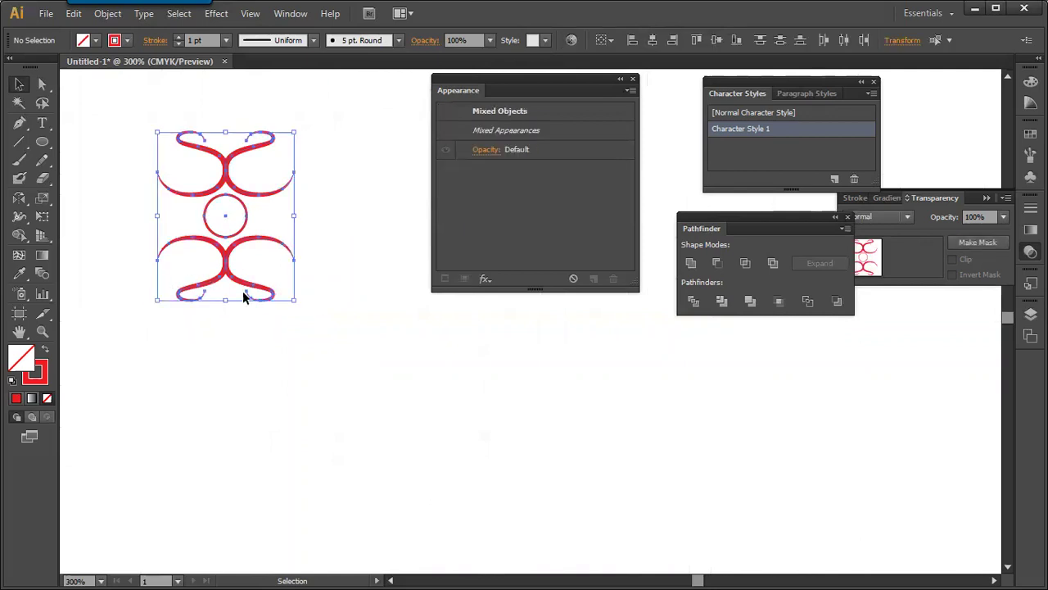
click(41, 123)
click(94, 124)
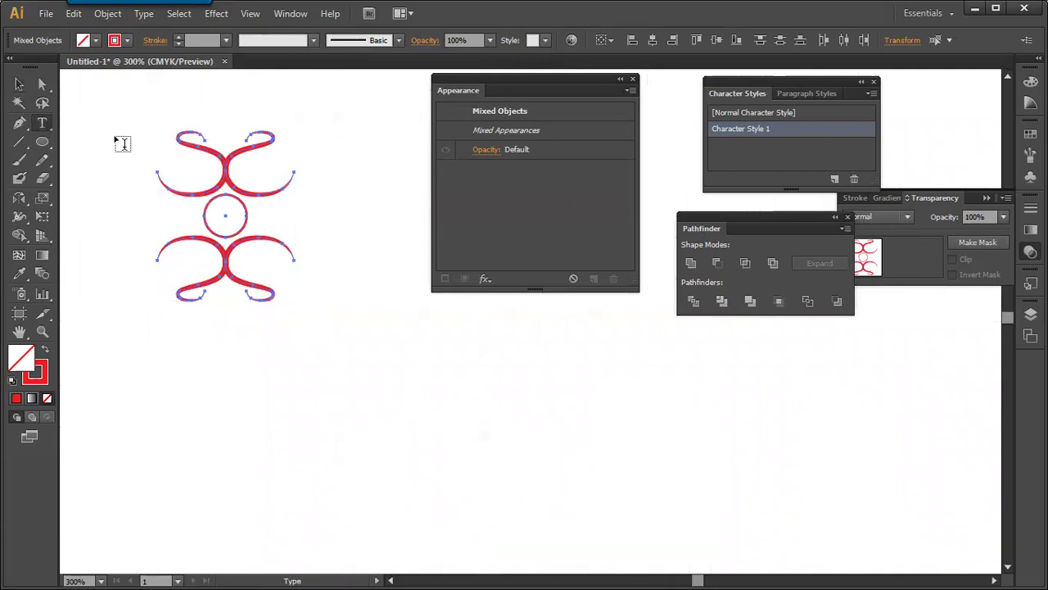
key(v)
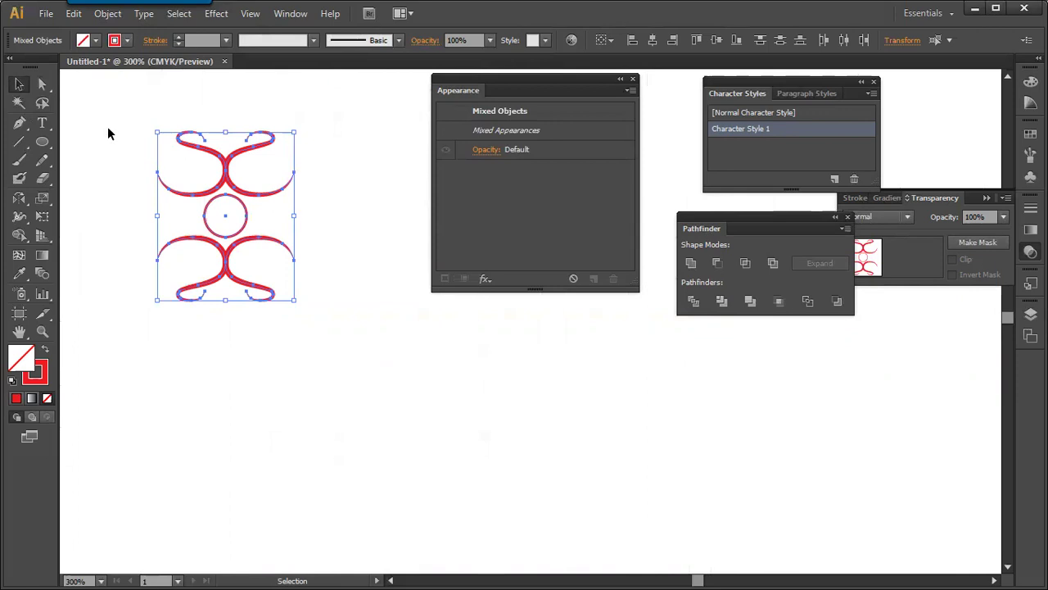
Try to join the upper and lower right-hand S curves of the motif as whole objects.
drag(345, 151, 287, 256)
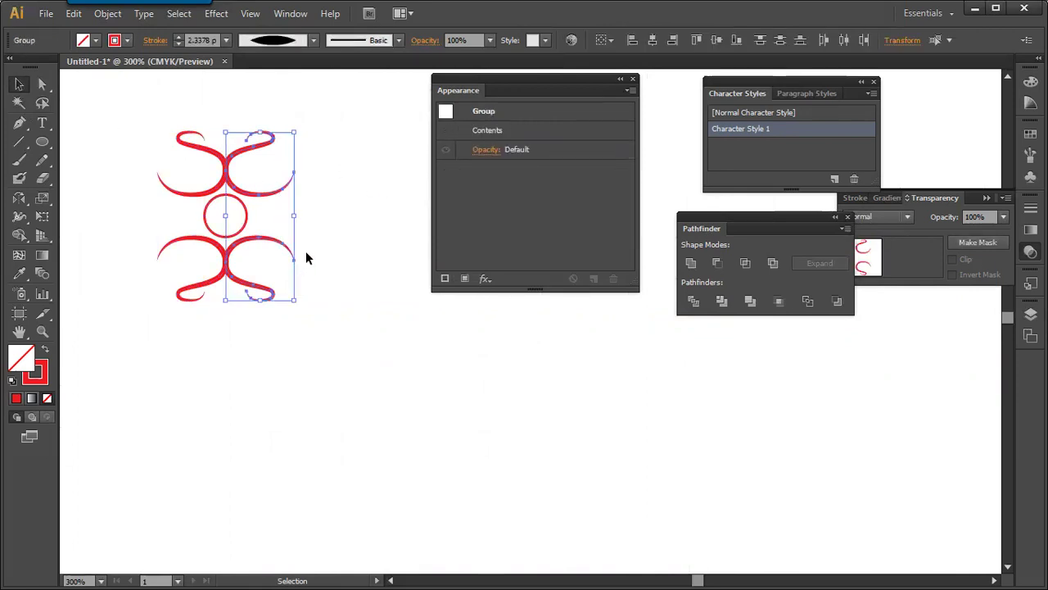
key(ctrl)
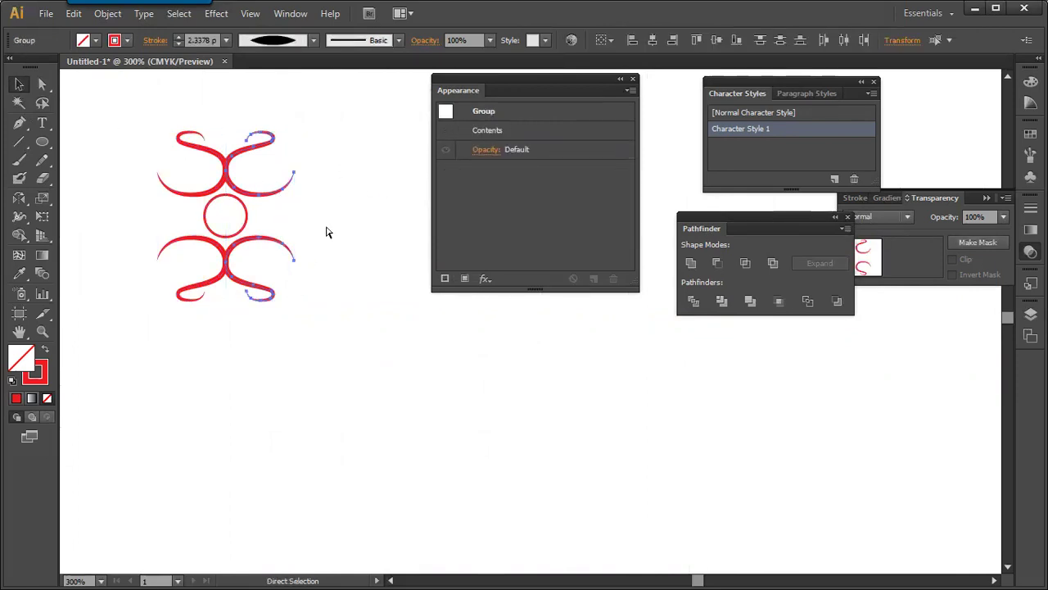
key(ctrl+j)
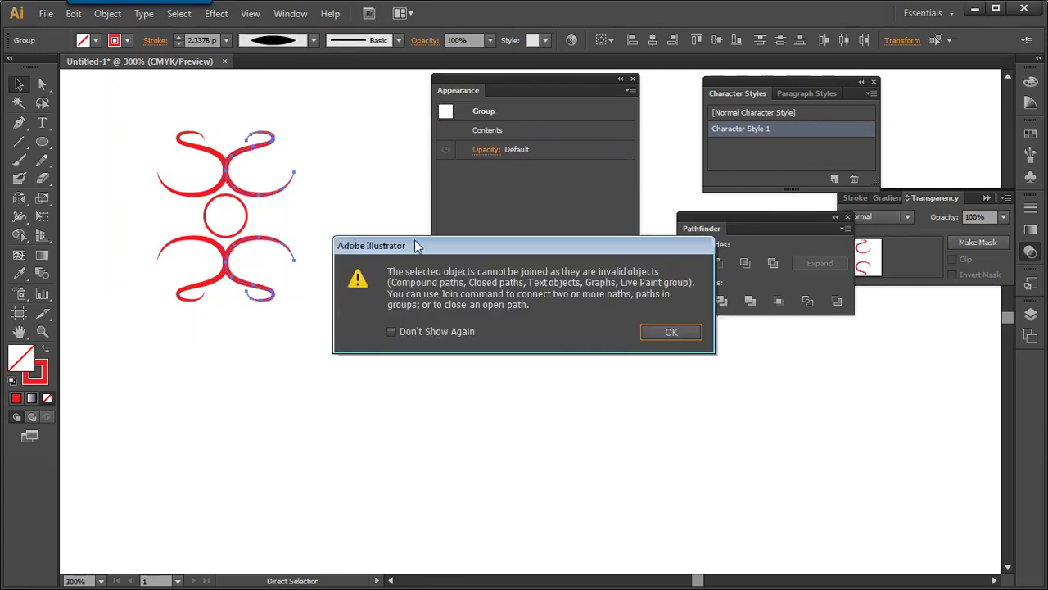
click(670, 331)
click(322, 164)
drag(309, 161, 293, 248)
key(ctrl+j)
click(667, 331)
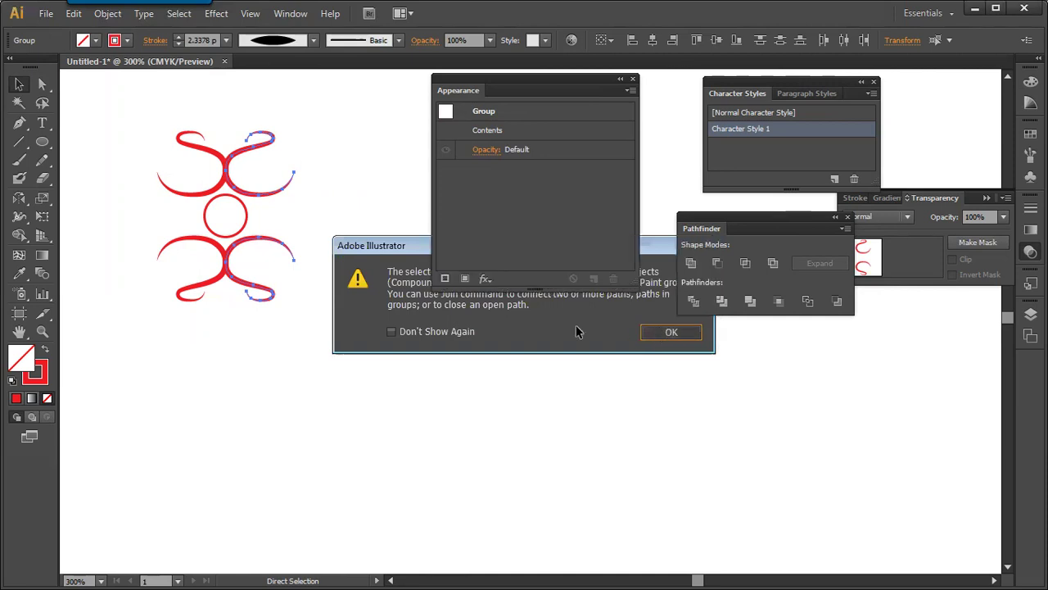
Select the outer end anchors of the upper and lower right-hand S curves and try to join them.
key(a)
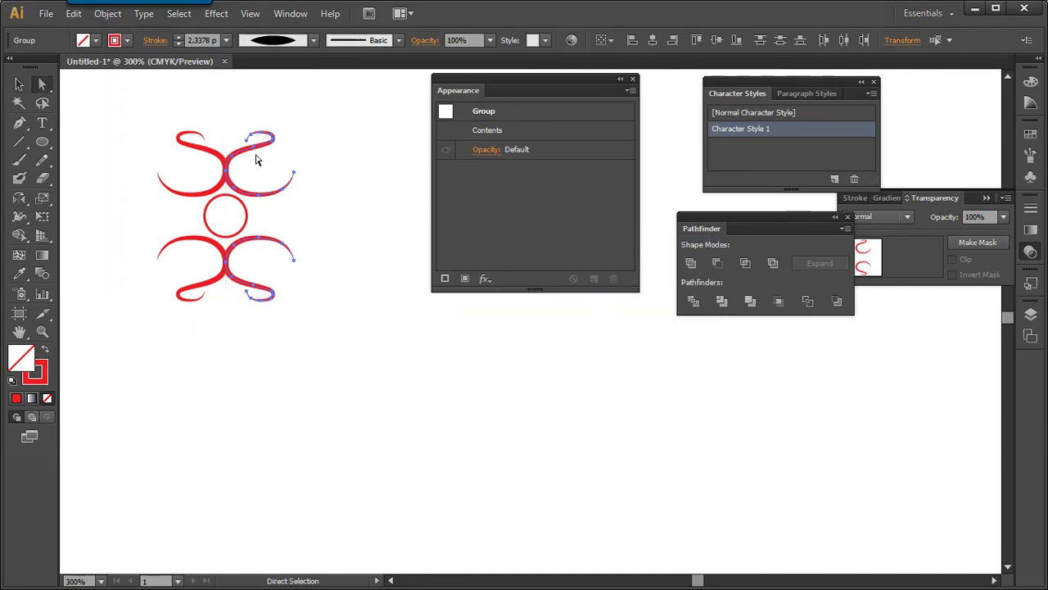
click(295, 173)
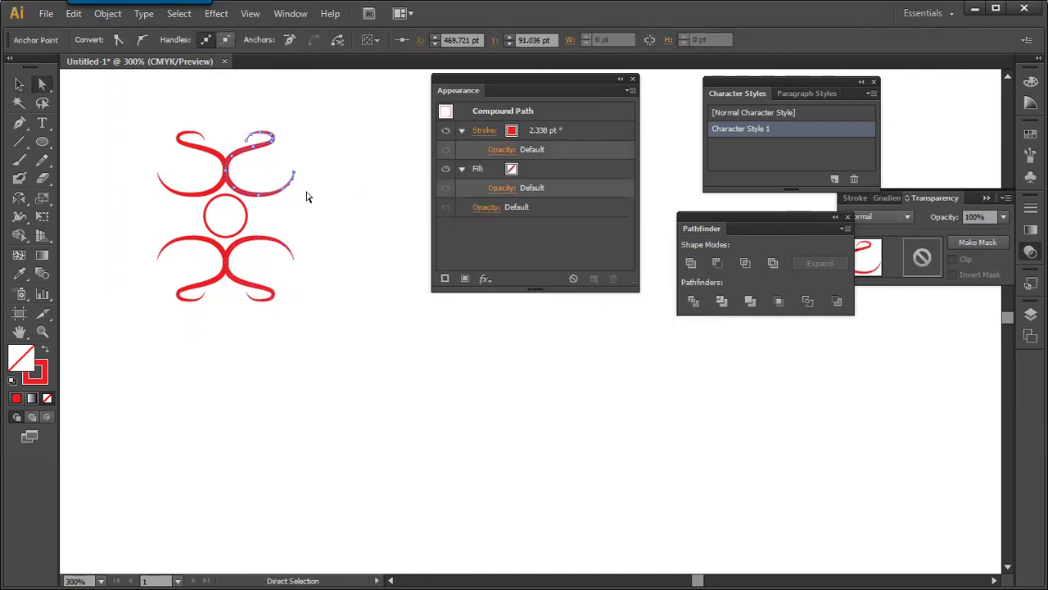
shift+click(294, 259)
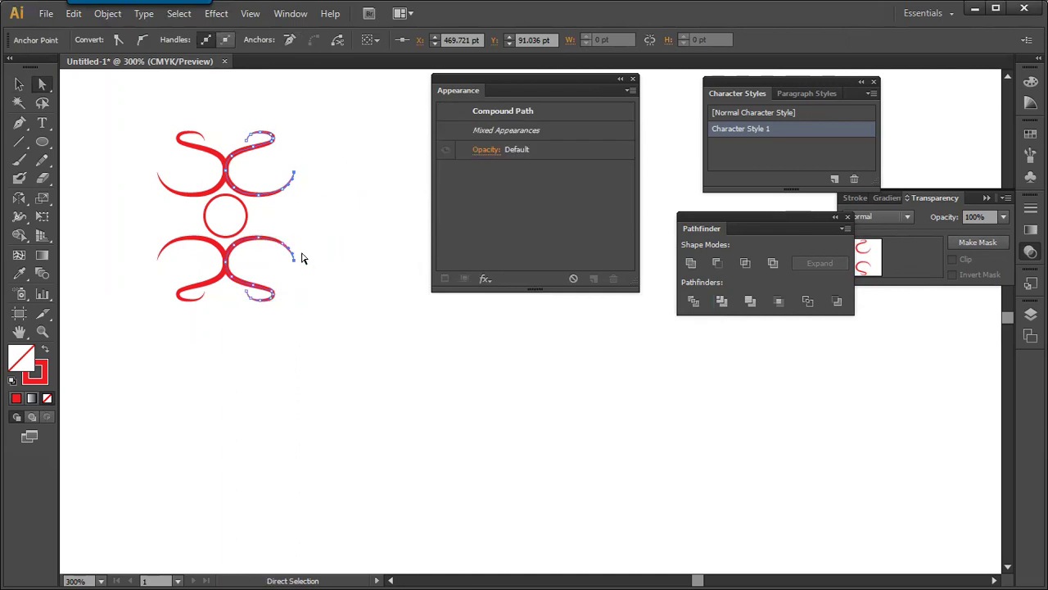
key(ctrl+j)
click(668, 326)
Reselect only the tapered outer tips of the two right-hand S curves at close range and retry the Join command.
key(z)
drag(257, 148, 355, 273)
drag(223, 289, 257, 238)
key(a)
click(260, 222)
click(236, 223)
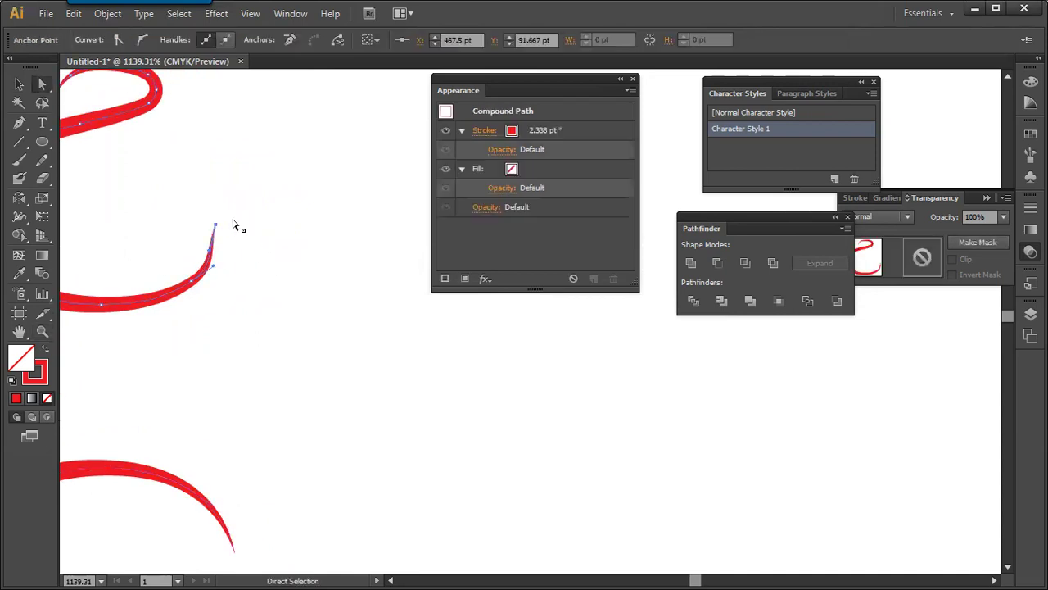
drag(273, 292, 258, 166)
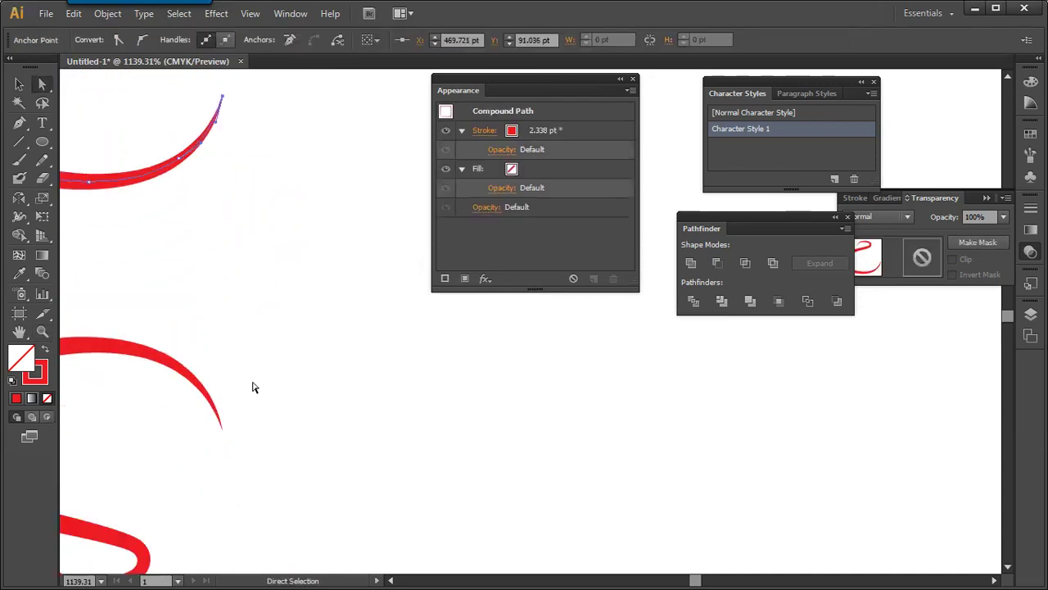
click(224, 430)
click(223, 429)
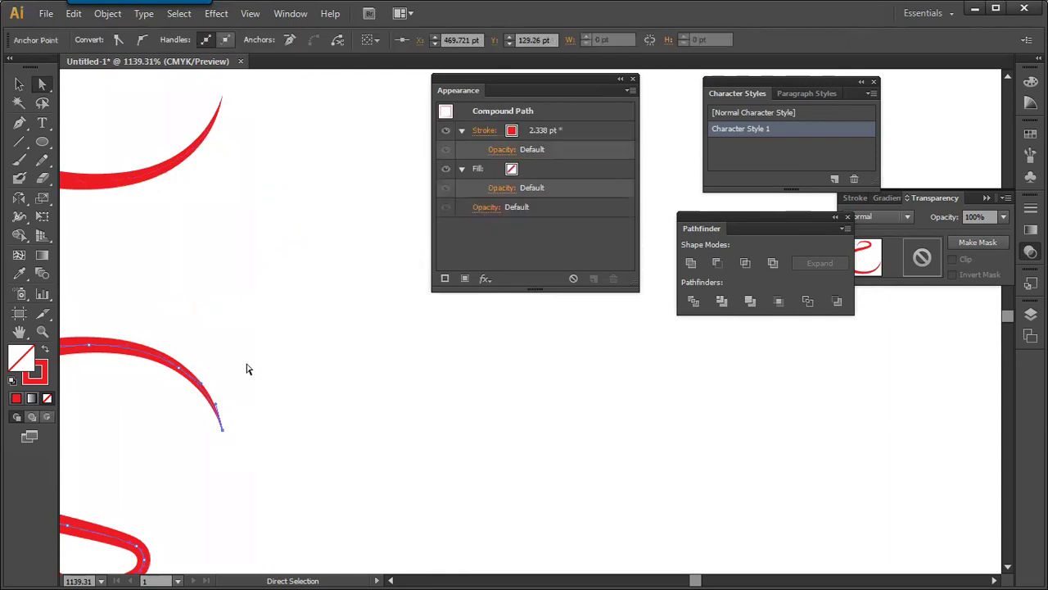
shift+click(223, 98)
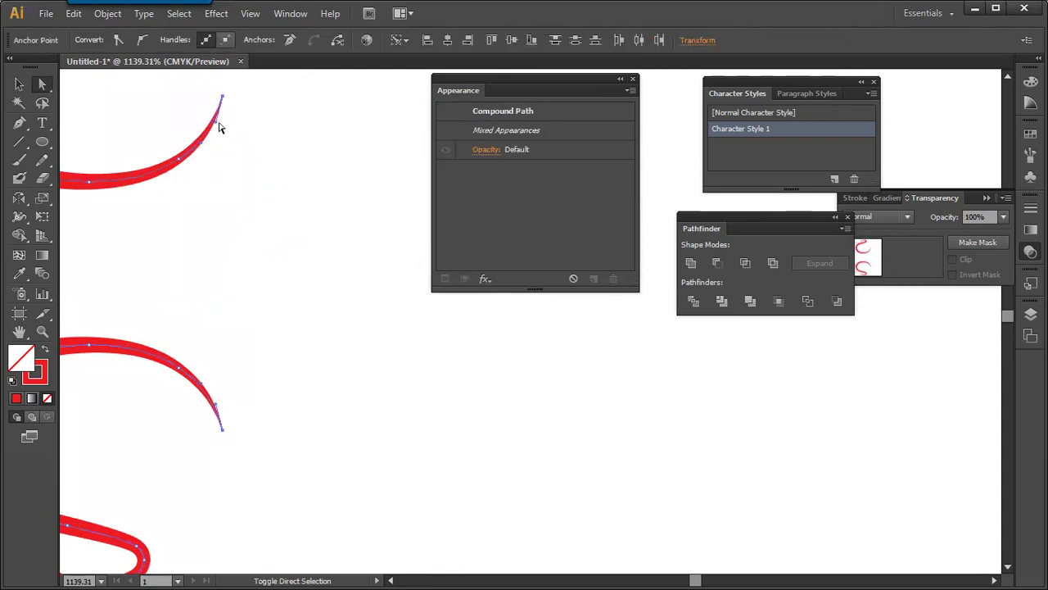
right_click(223, 98)
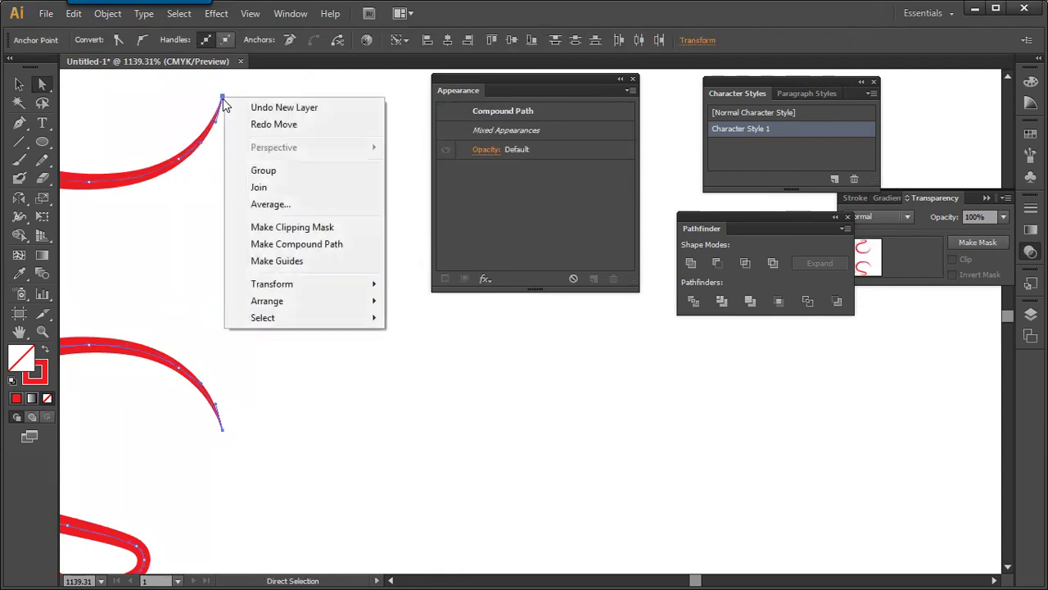
click(258, 187)
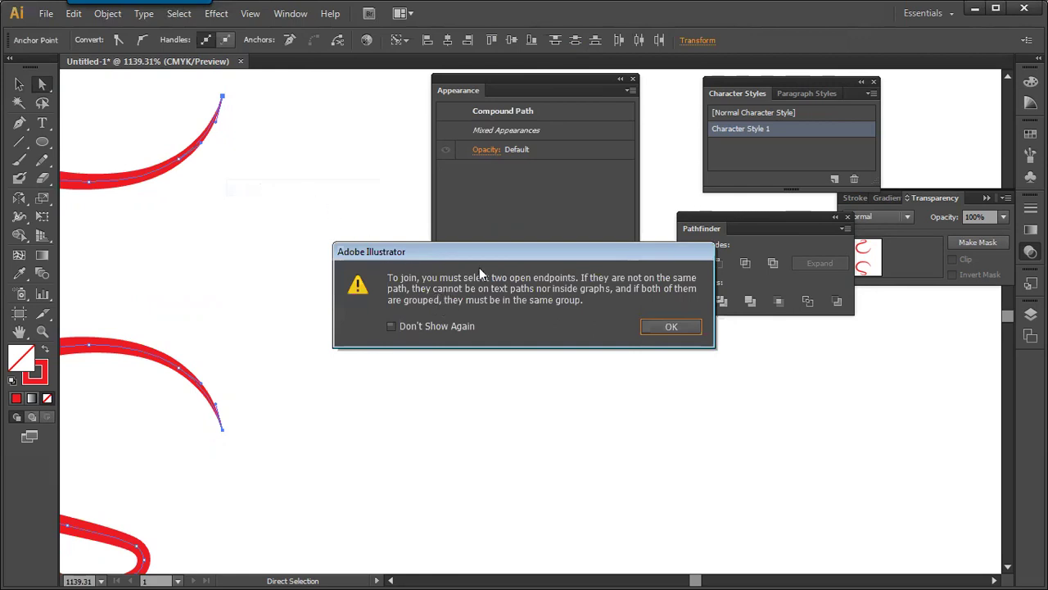
drag(502, 247, 434, 219)
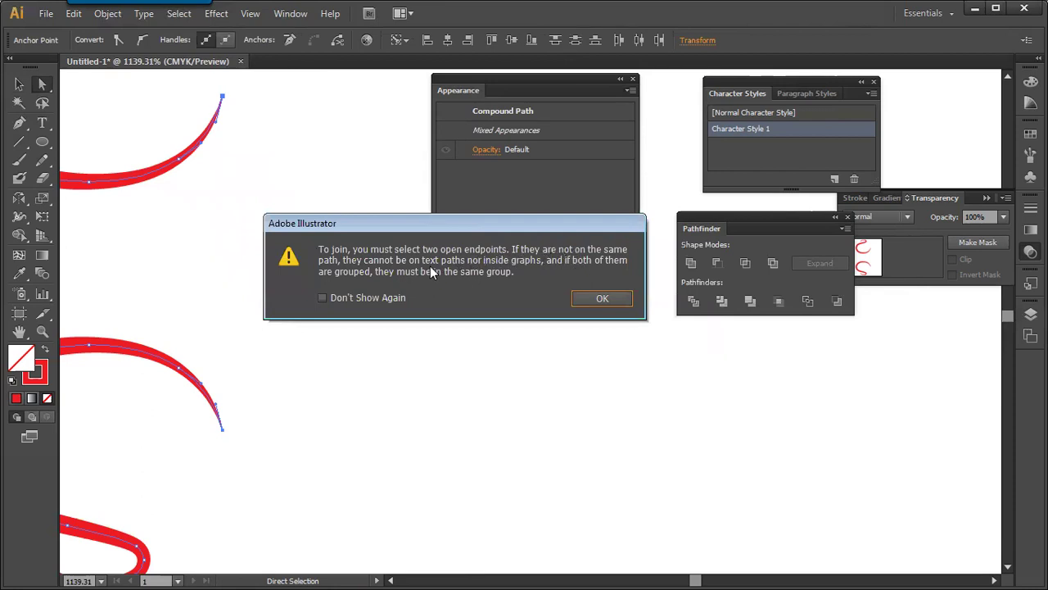
click(594, 300)
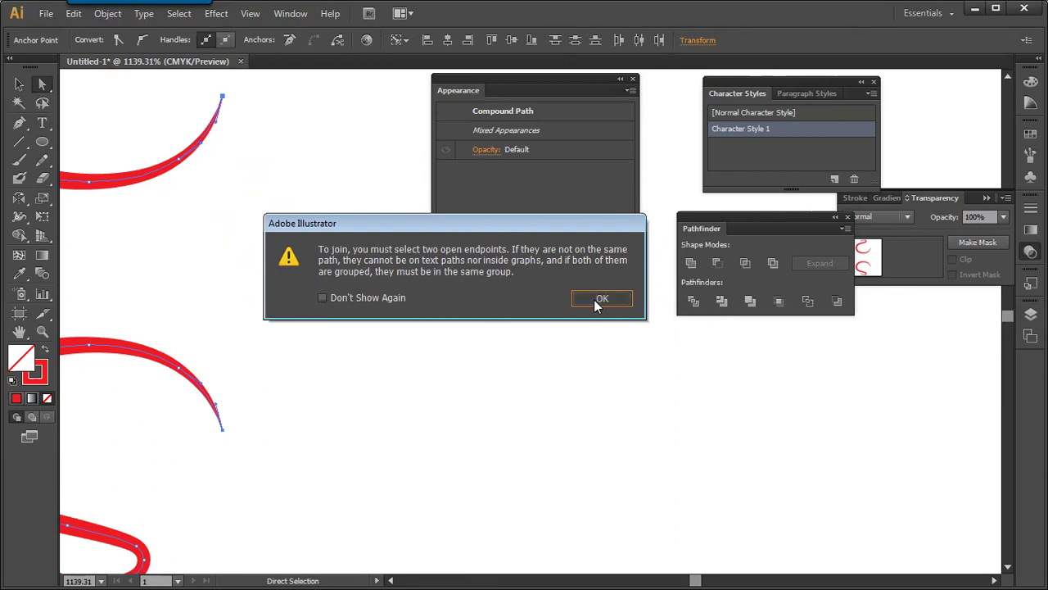
Change the stroke width profile of the two right-hand S curves to Uniform.
drag(172, 186, 308, 230)
key(v)
click(241, 172)
click(220, 381)
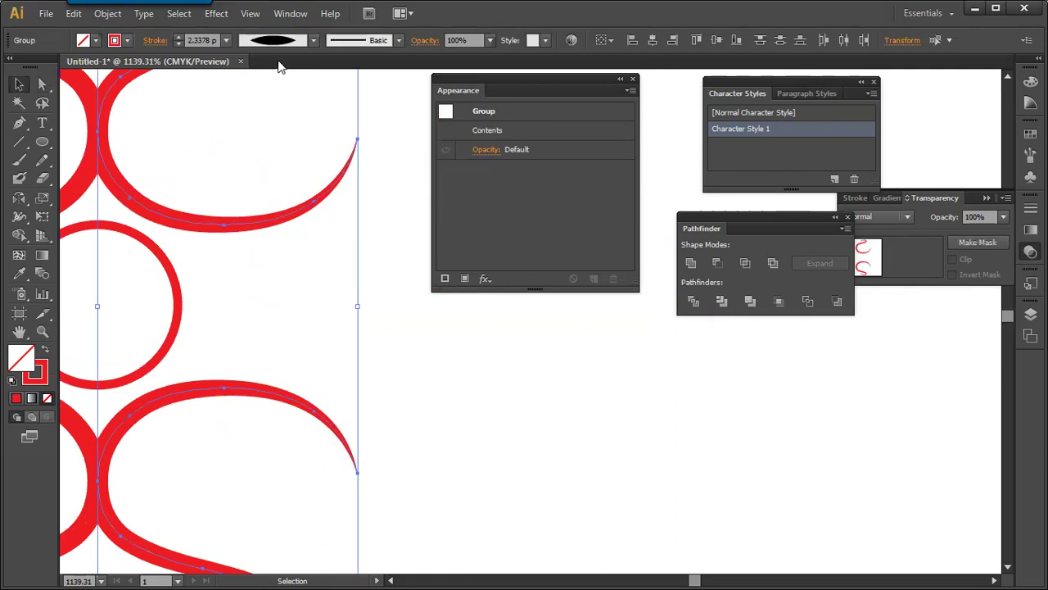
click(313, 40)
scroll(310, 97, up, 1)
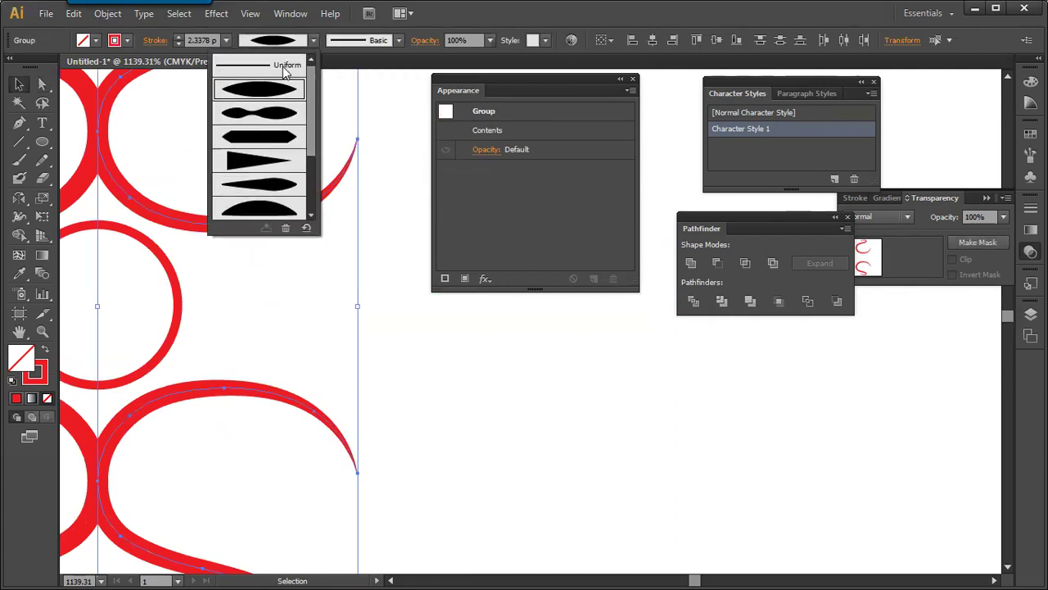
click(281, 65)
Move the upper right-hand curve slightly and undo the move.
click(323, 146)
click(359, 155)
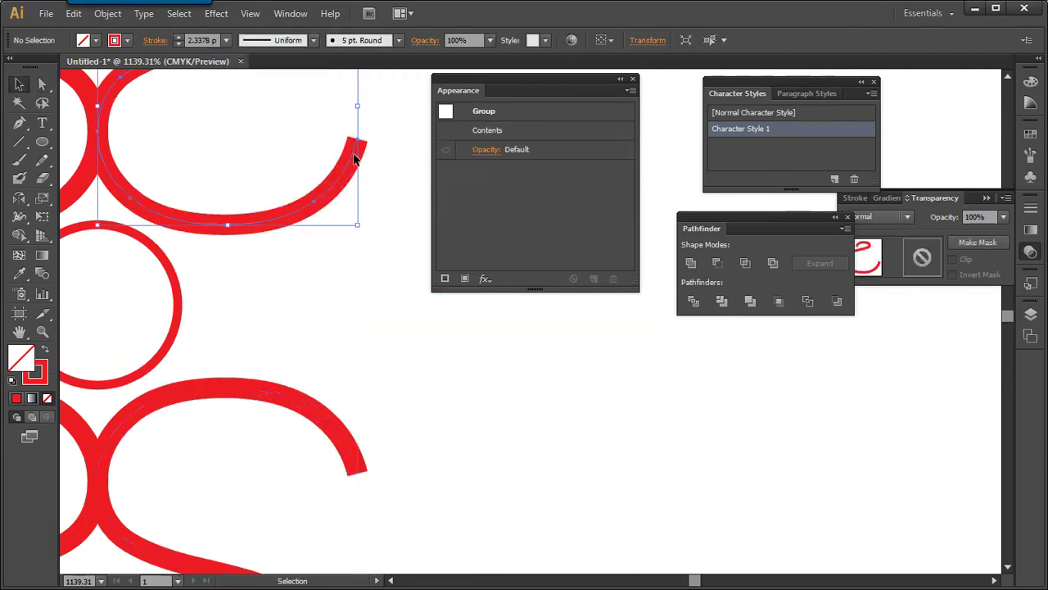
drag(336, 187, 319, 192)
key(a)
key(ctrl+z)
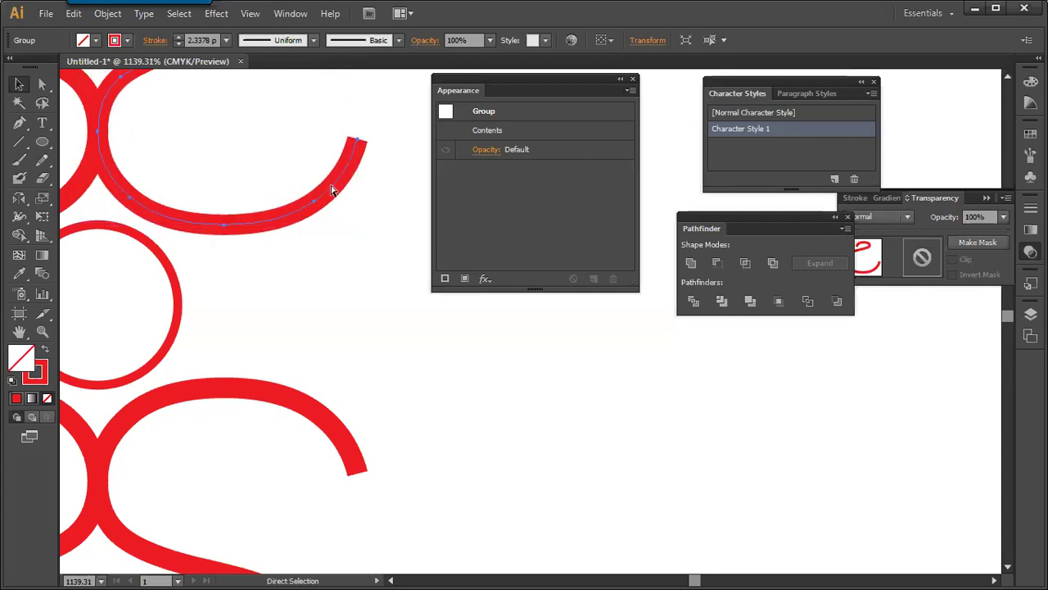
Try to join the outer end anchors of the two uniform-width curves.
click(381, 164)
drag(359, 144, 292, 172)
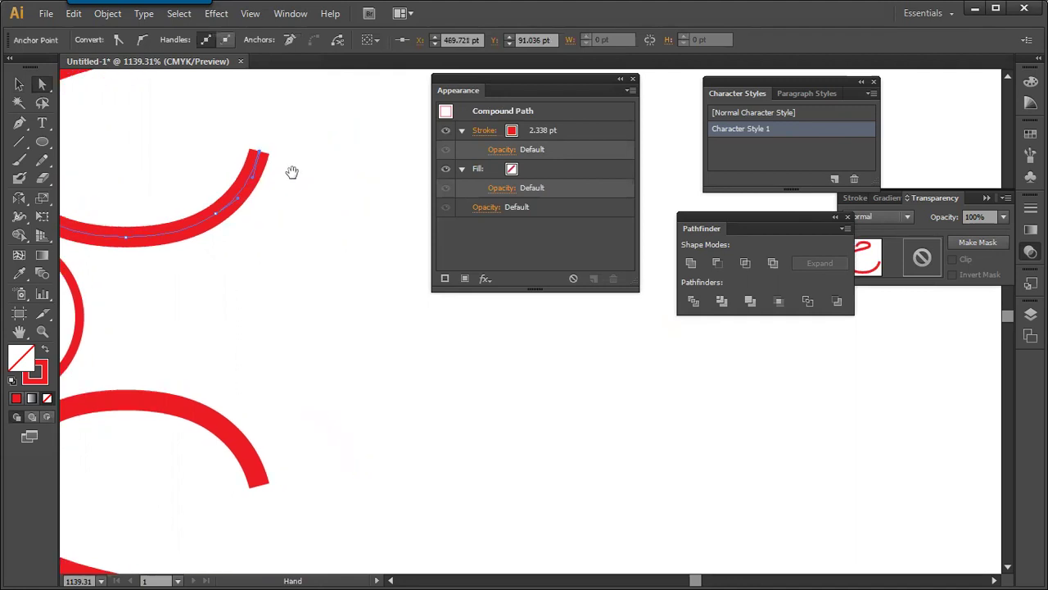
drag(334, 344, 209, 408)
right_click(257, 376)
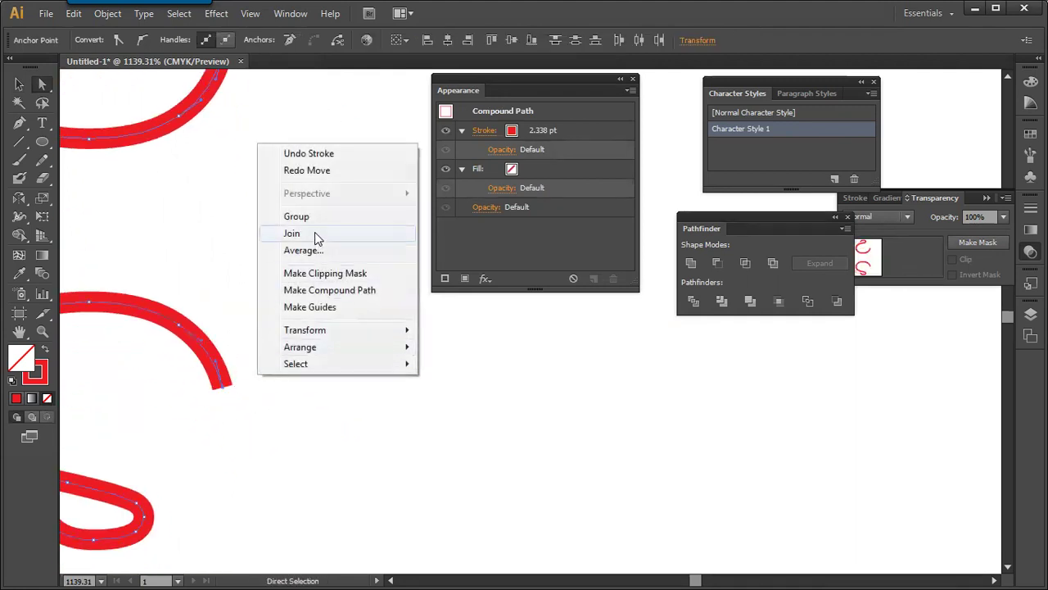
click(318, 234)
key(Return)
key(v)
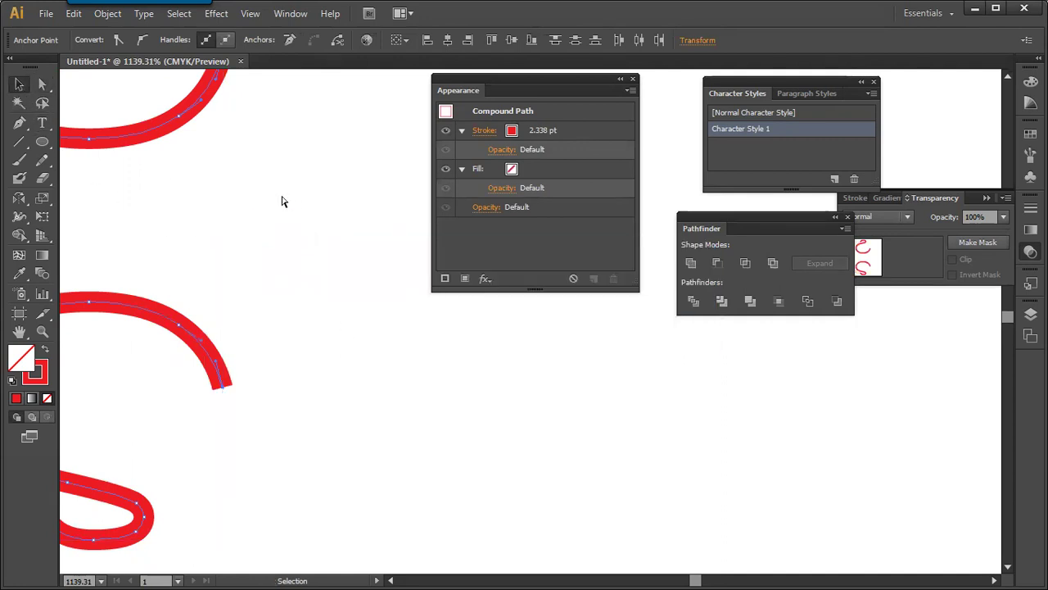
Move the upper right-hand S curve away from the motif and undo the move.
key(ctrl+minus)
key(ctrl+minus)
drag(293, 265, 253, 325)
click(365, 216)
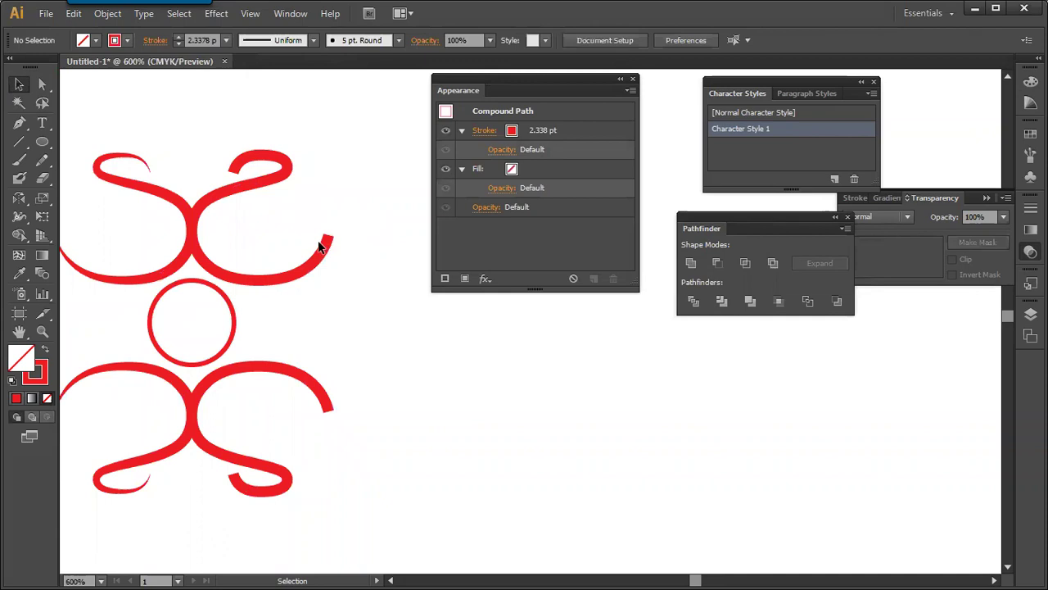
click(322, 257)
drag(319, 261, 341, 219)
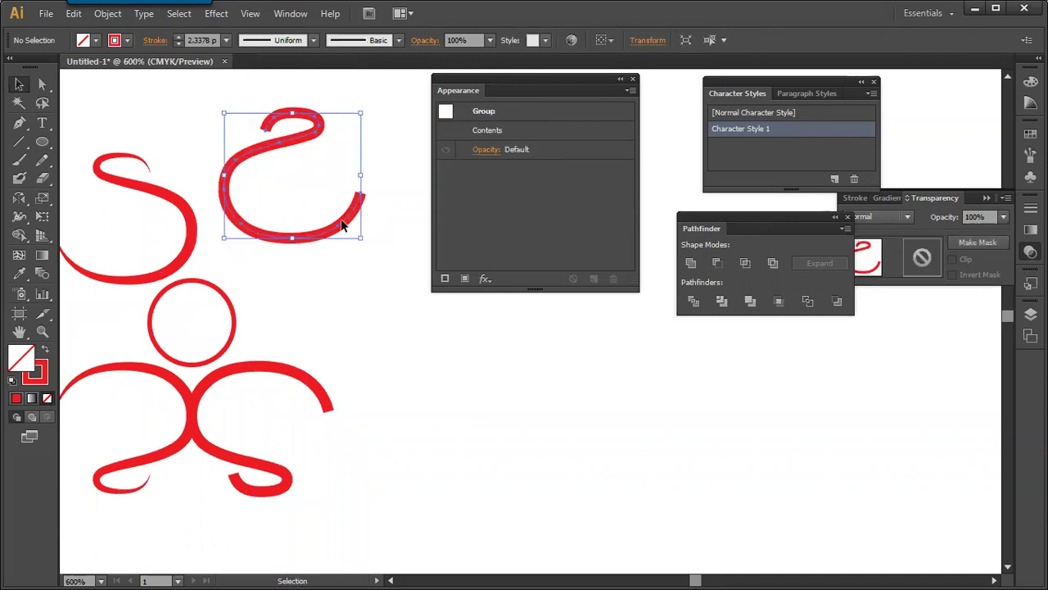
key(ctrl+z)
Show the document grid behind the motif.
key(ctrl+apostrophe)
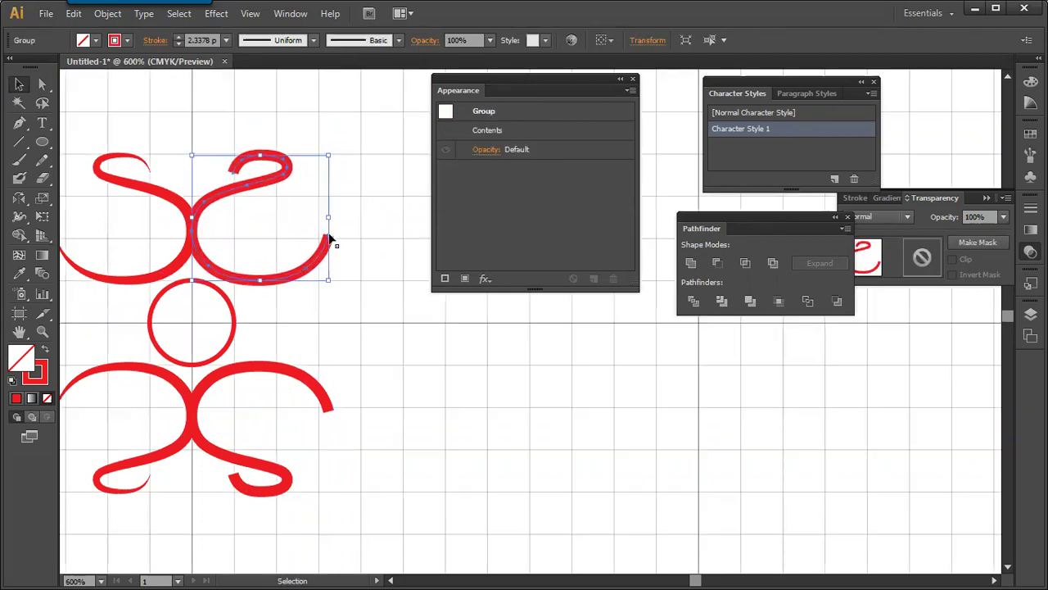
click(349, 270)
click(296, 174)
click(250, 13)
click(319, 517)
click(341, 308)
click(326, 243)
click(327, 239)
Pull the outer end anchors of the upper and lower right-hand S curves outward and toward each other.
key(a)
drag(343, 236, 390, 295)
click(367, 344)
click(331, 417)
mouse_move(331, 418)
mouse_down()
mouse_move(401, 408)
mouse_move(378, 297)
mouse_up()
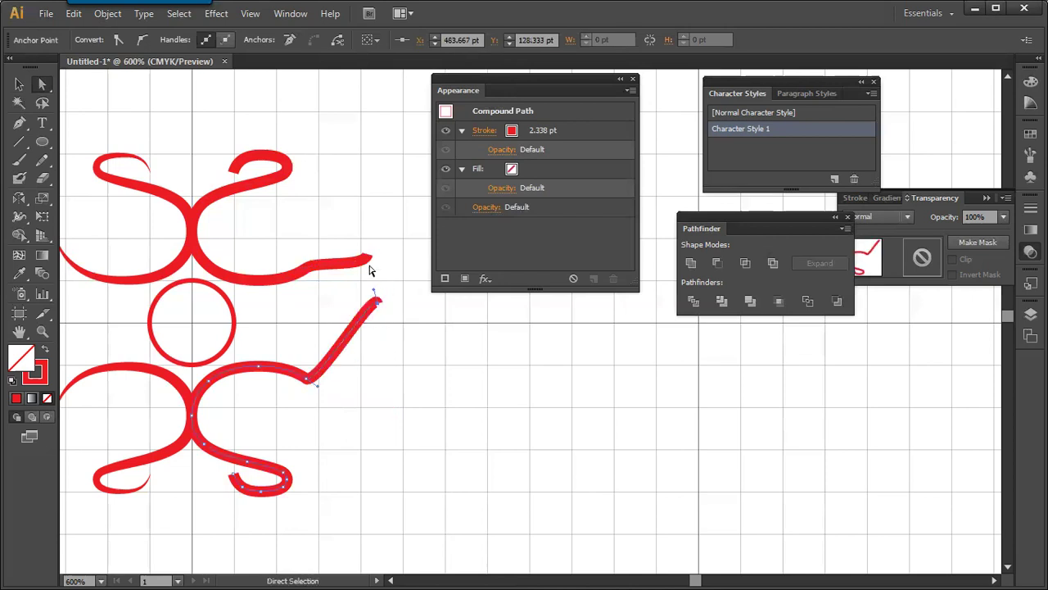
drag(365, 260, 378, 265)
Select the two facing end anchors of the reshaped right-hand curves and try to join them.
drag(390, 239, 368, 328)
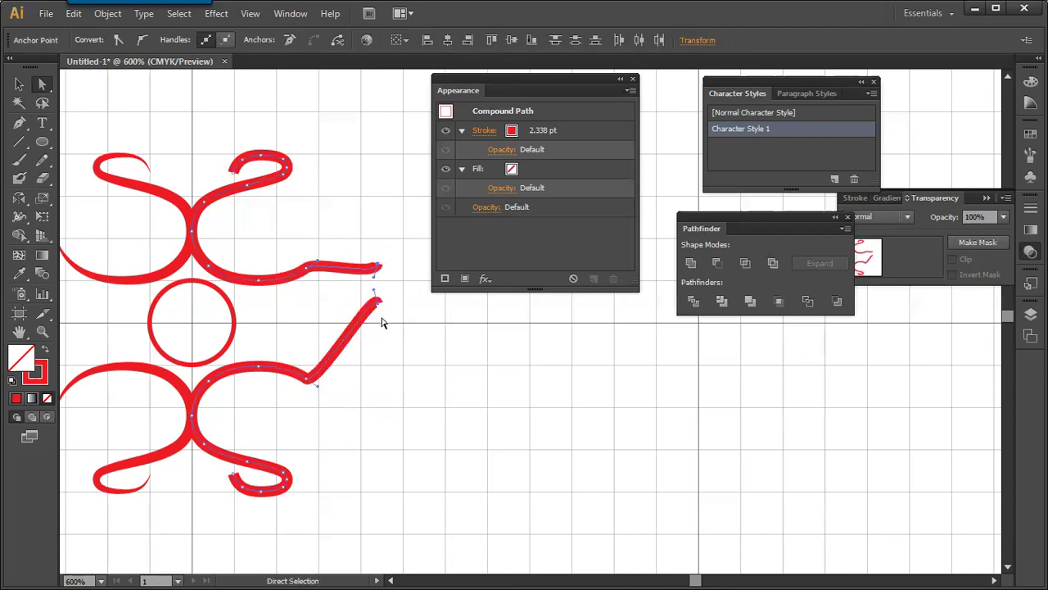
right_click(393, 310)
click(433, 394)
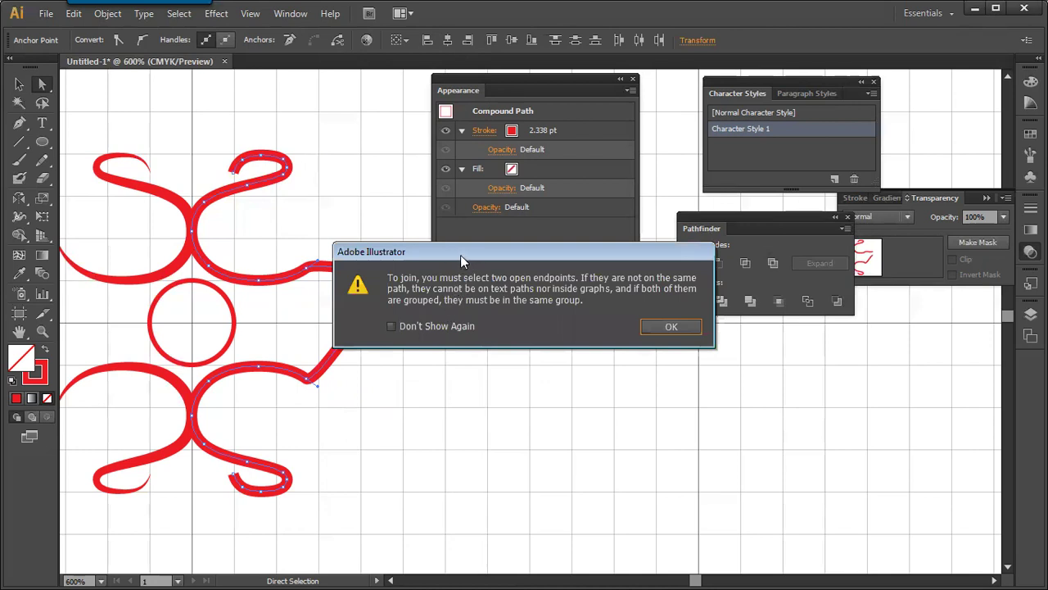
drag(459, 254, 354, 229)
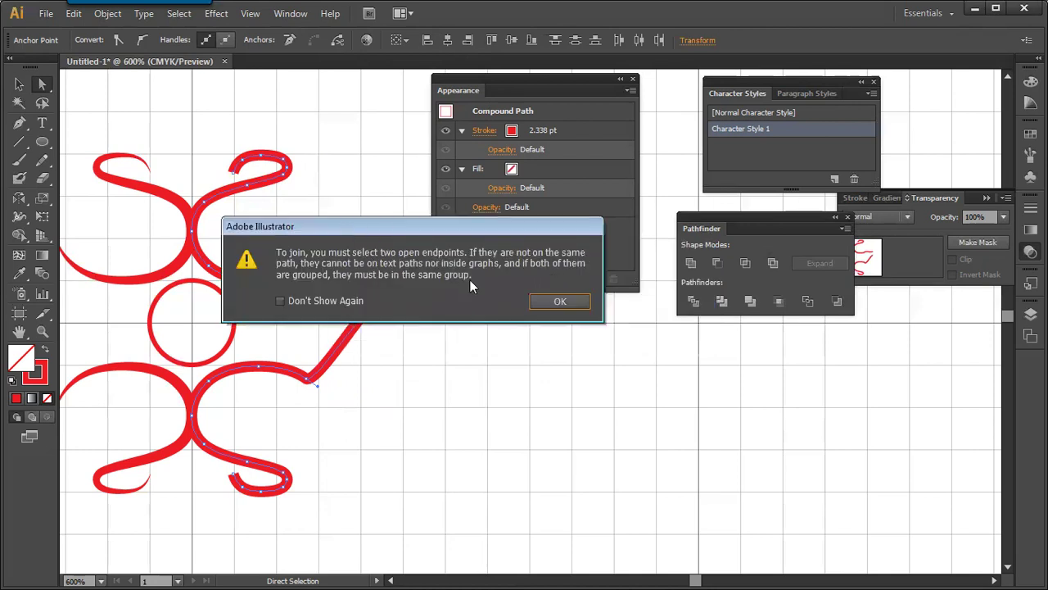
click(557, 302)
Reshape the lower right-hand curve's outer segment into a smooth bend ending at the horizontal grid line.
click(414, 330)
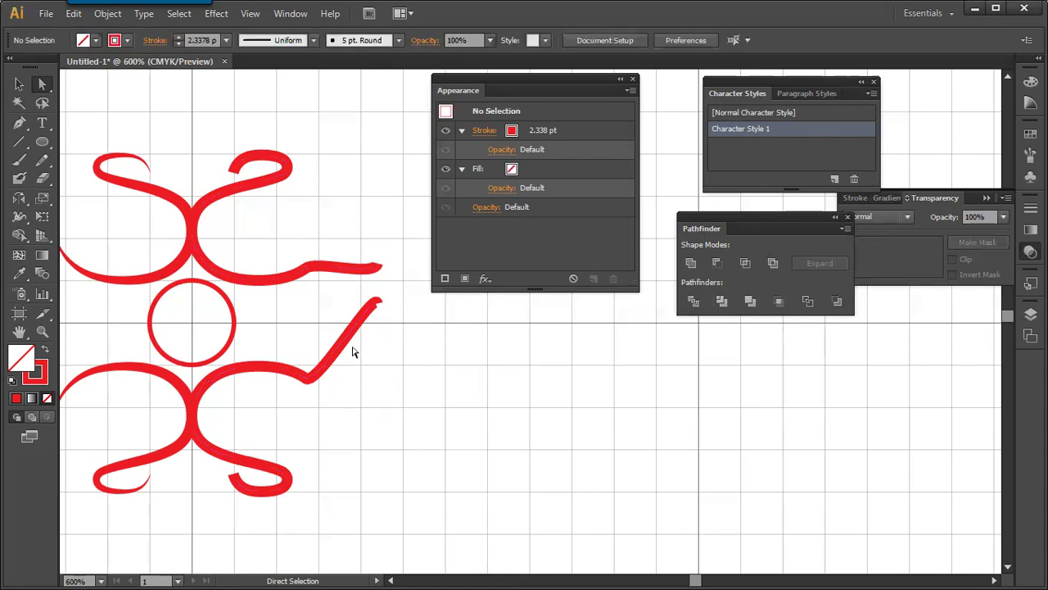
click(342, 345)
mouse_move(379, 310)
mouse_down()
mouse_move(402, 312)
mouse_move(381, 367)
mouse_up()
click(427, 363)
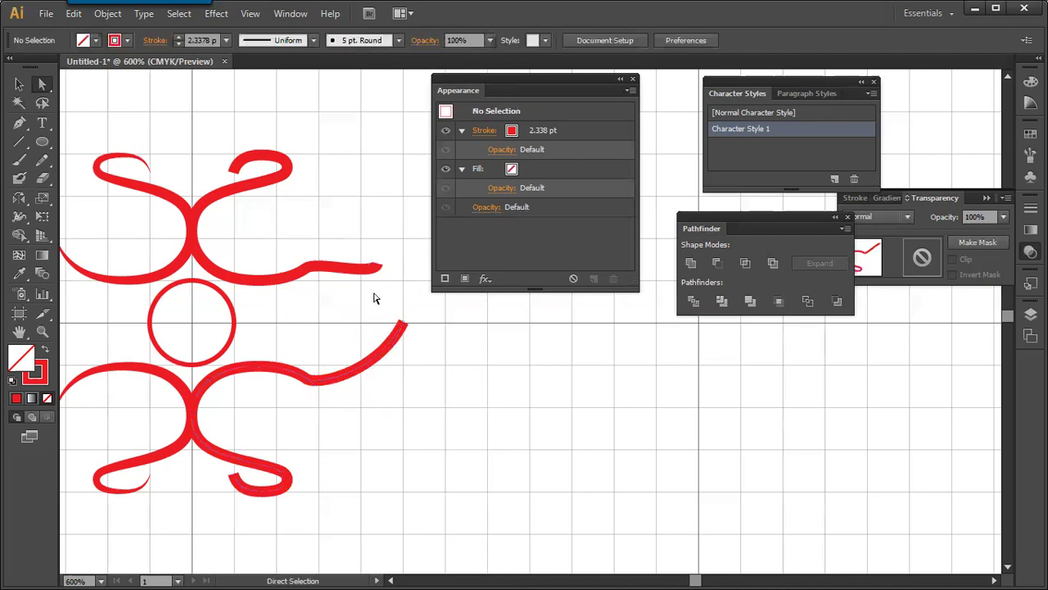
Test the Join command on two short diagonal line segments drawn above the right-hand curves, and delete the test line.
click(19, 141)
drag(292, 92, 394, 198)
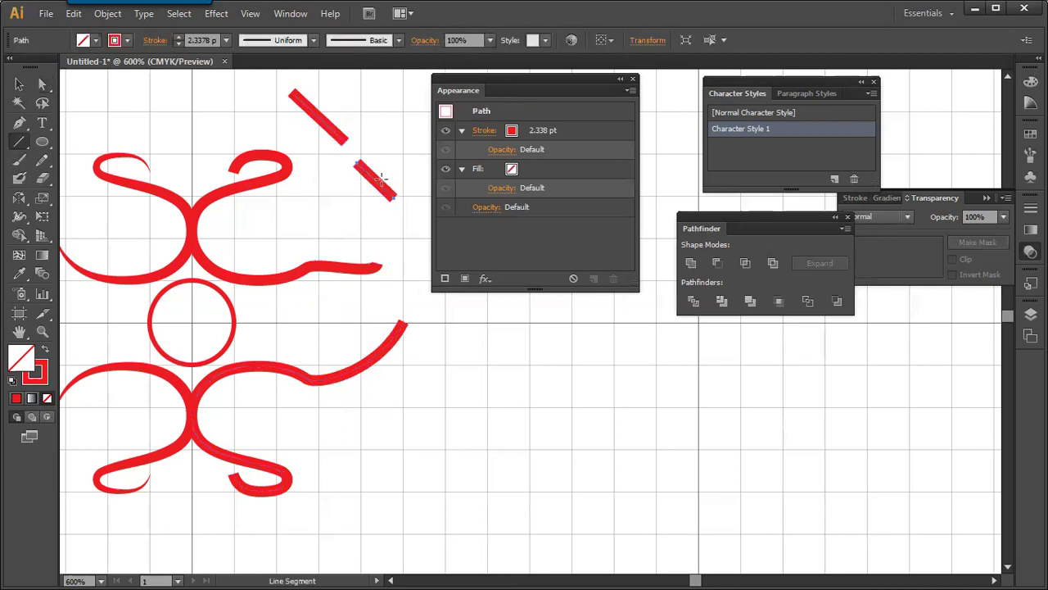
key(a)
drag(380, 127, 333, 175)
right_click(370, 152)
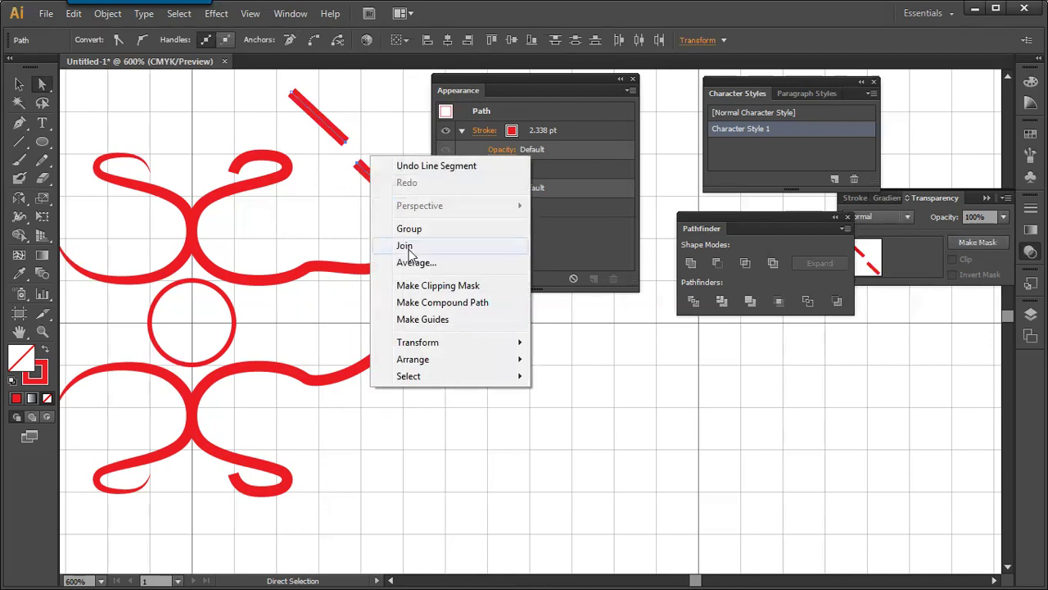
click(405, 247)
drag(288, 88, 363, 191)
key(Delete)
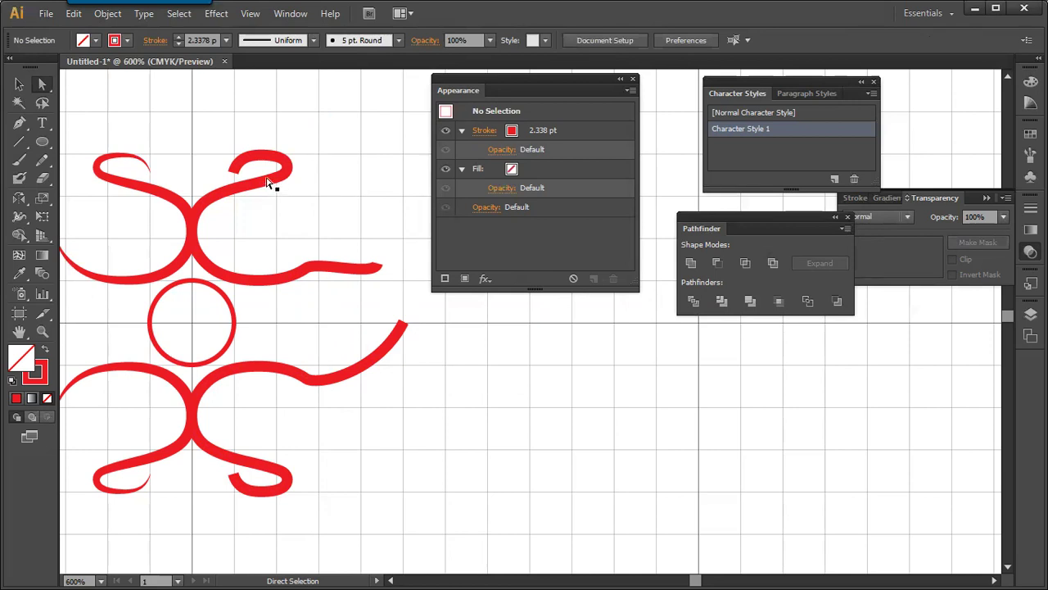
click(241, 168)
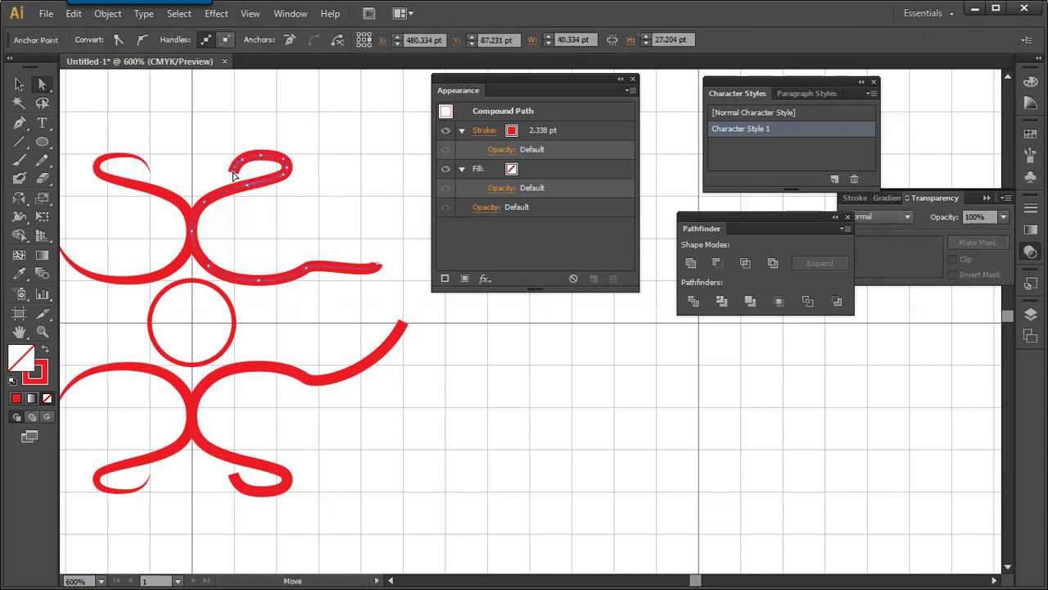
drag(236, 169, 194, 185)
drag(380, 154, 312, 218)
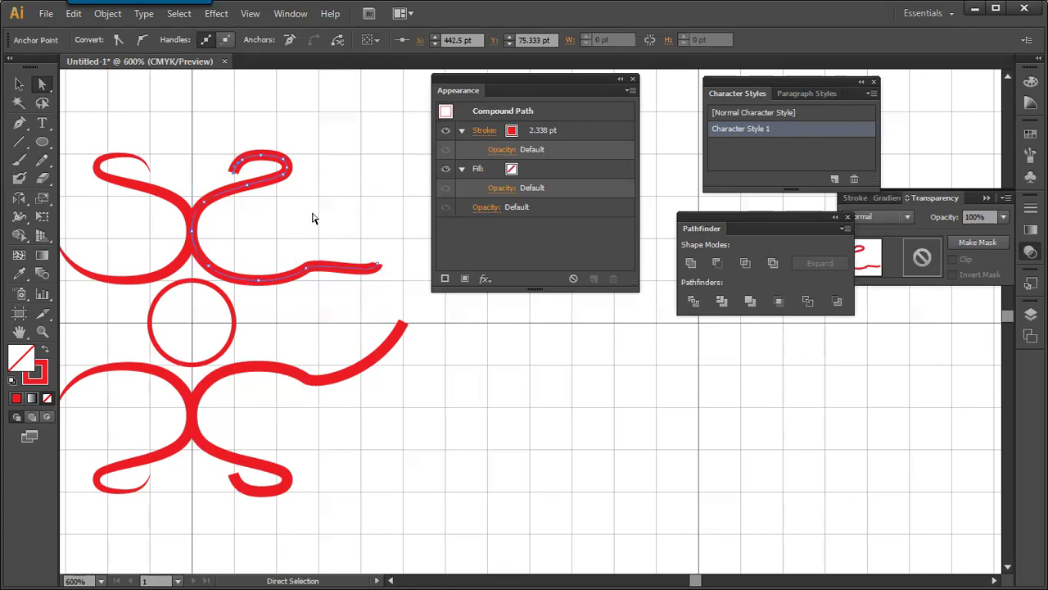
drag(259, 280, 258, 310)
key(ctrl+z)
click(376, 250)
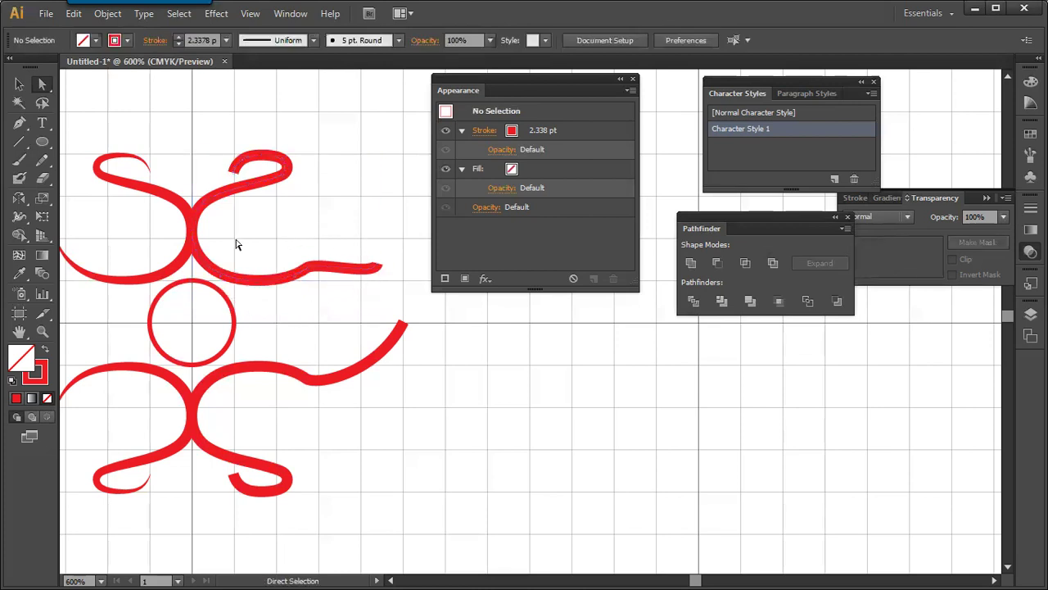
drag(366, 187, 216, 196)
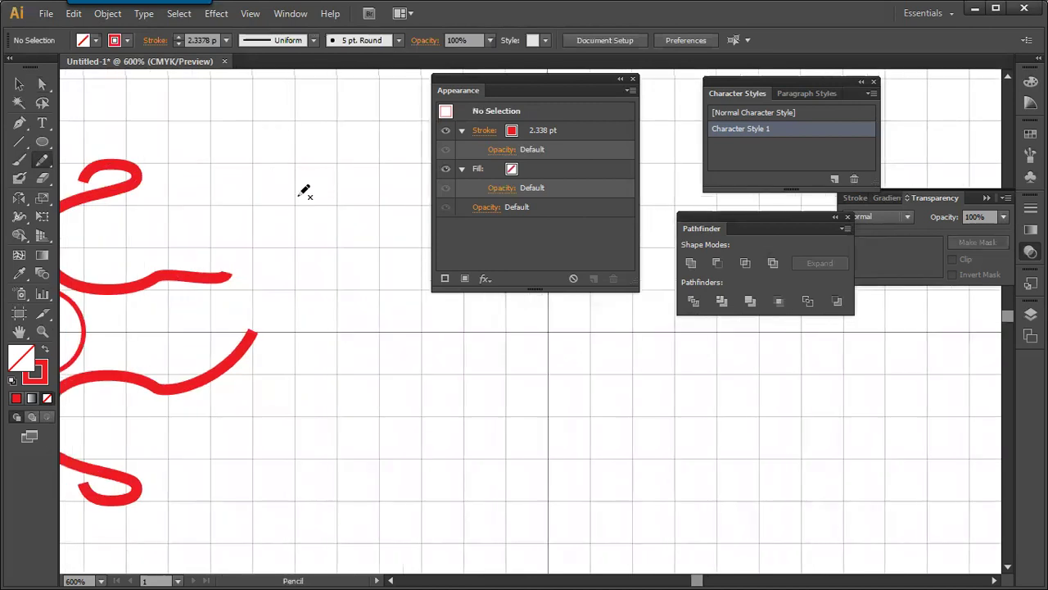
drag(185, 244, 305, 235)
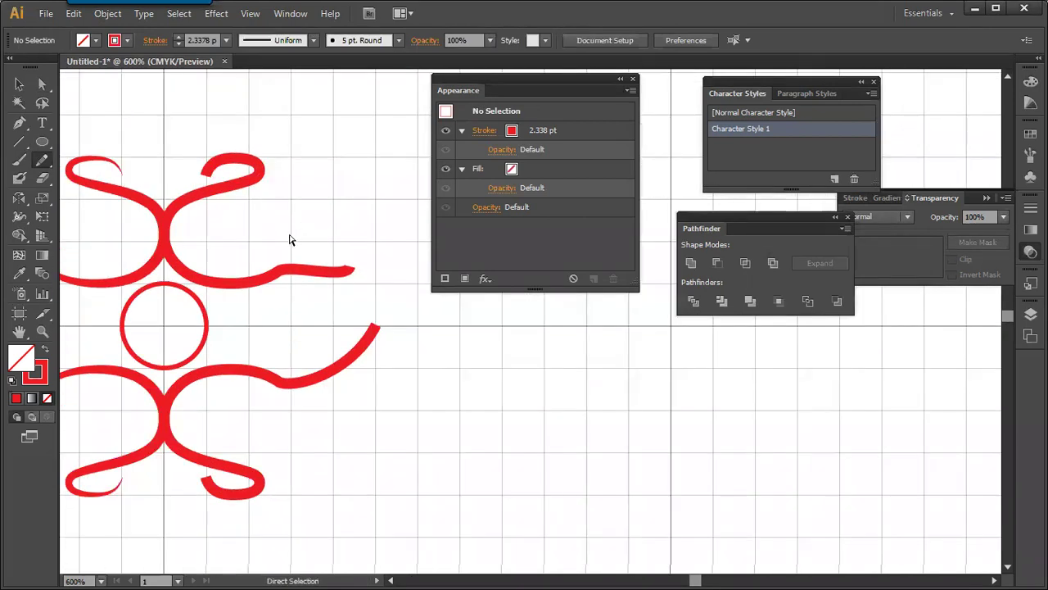
Switch to outline view and clear the two stray anchor points above the right-hand curves.
key(ctrl+y)
drag(302, 283, 293, 316)
key(a)
drag(374, 216, 335, 262)
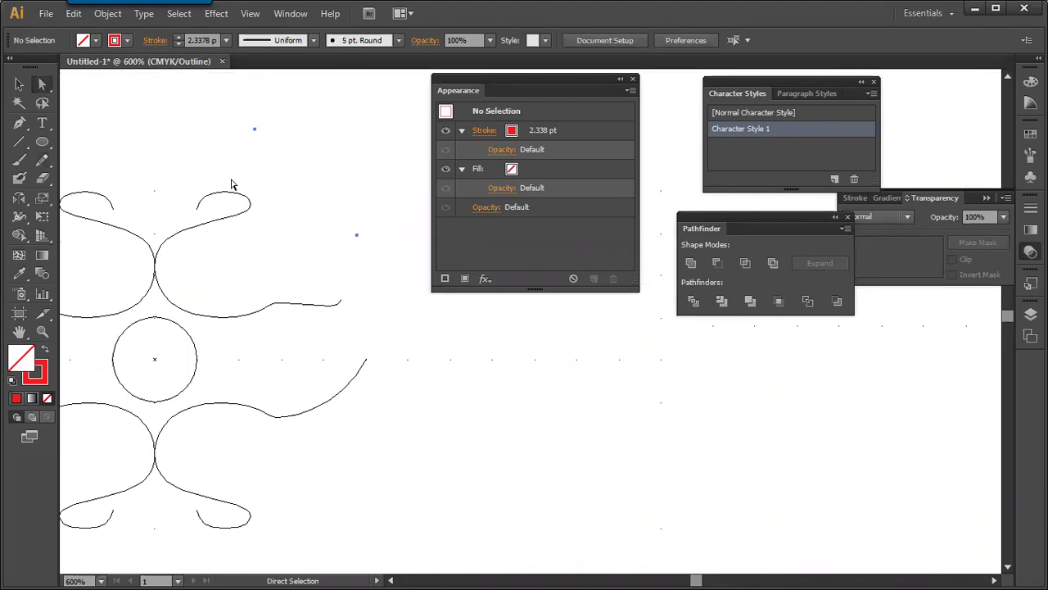
drag(359, 330, 322, 302)
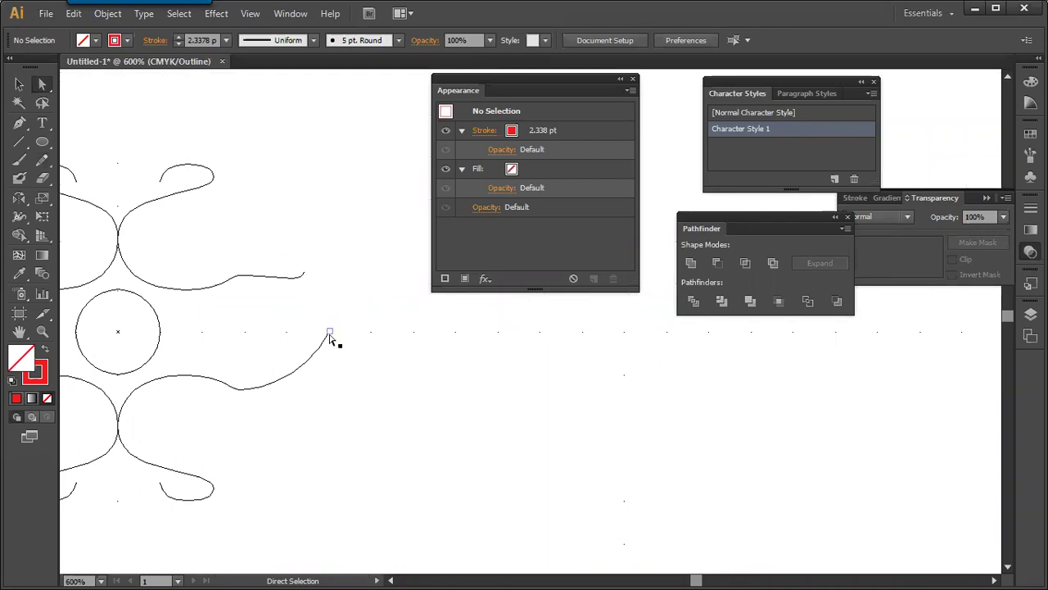
Try to join the facing end anchors of the upper and lower right-hand curves.
click(330, 334)
click(302, 279)
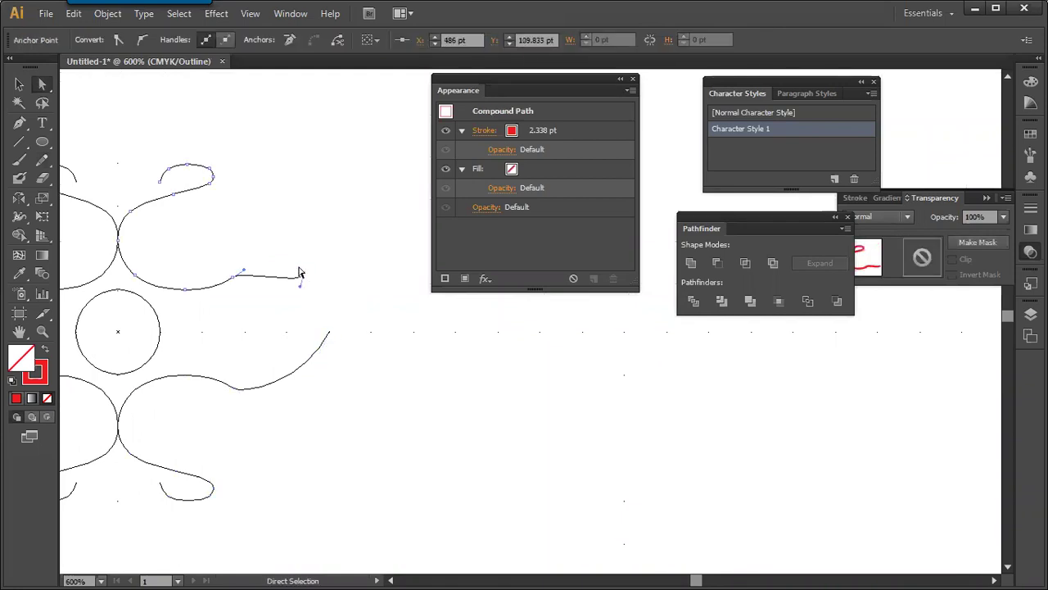
shift+click(329, 332)
right_click(351, 318)
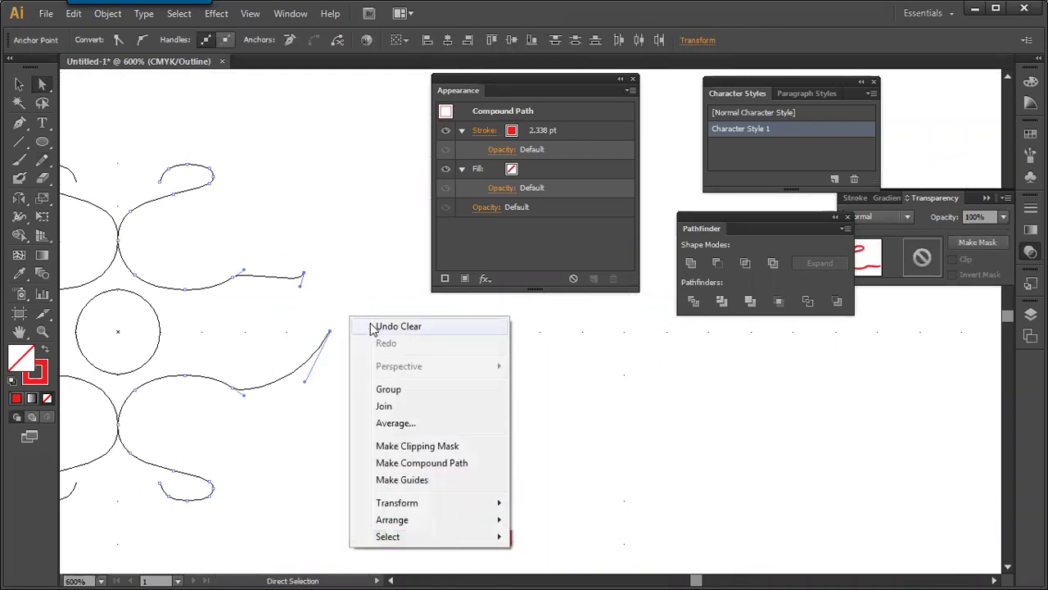
click(385, 406)
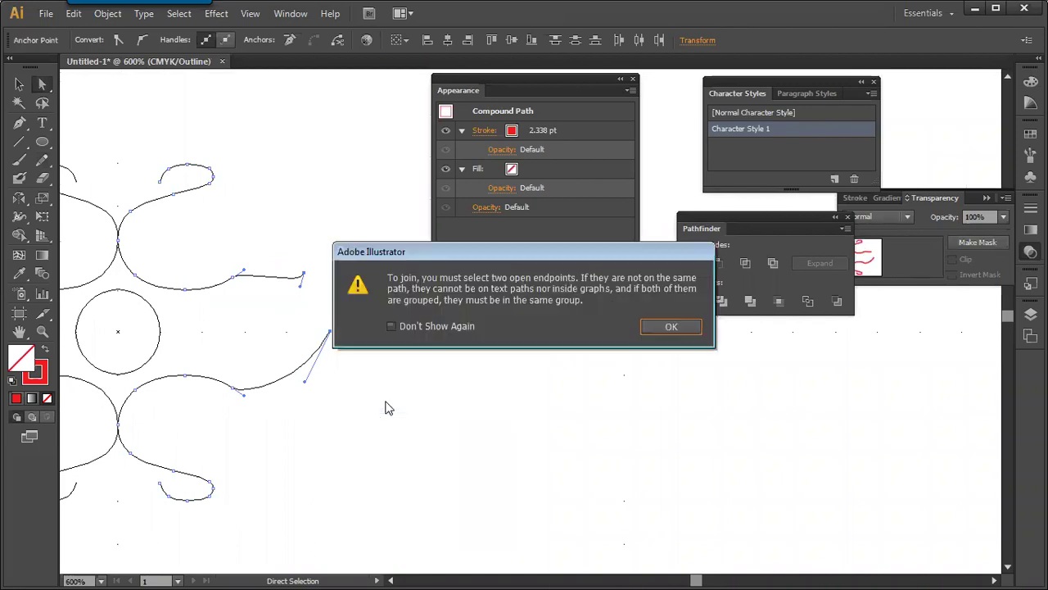
click(669, 328)
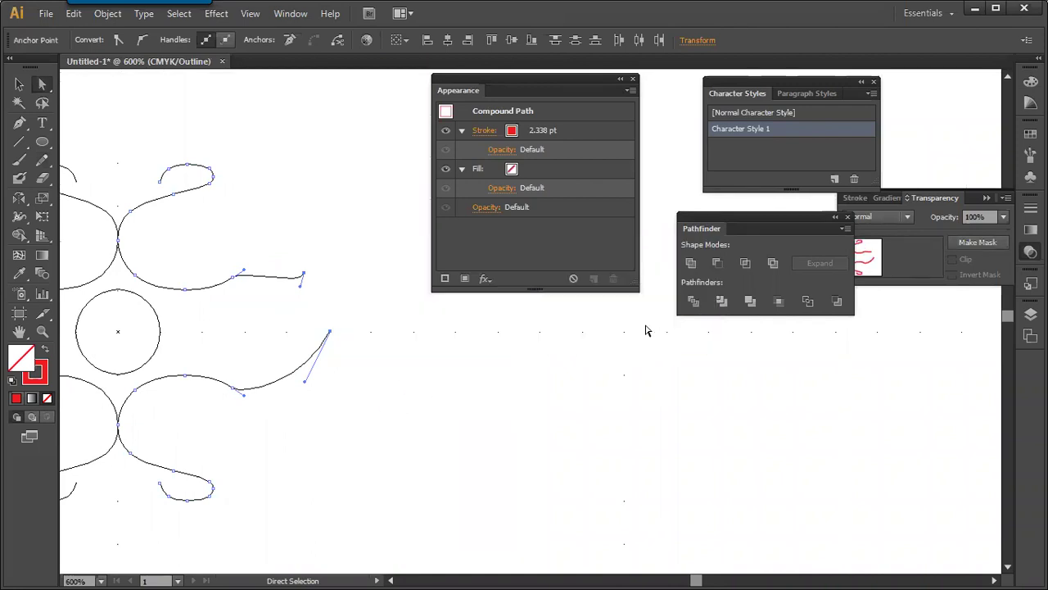
click(389, 308)
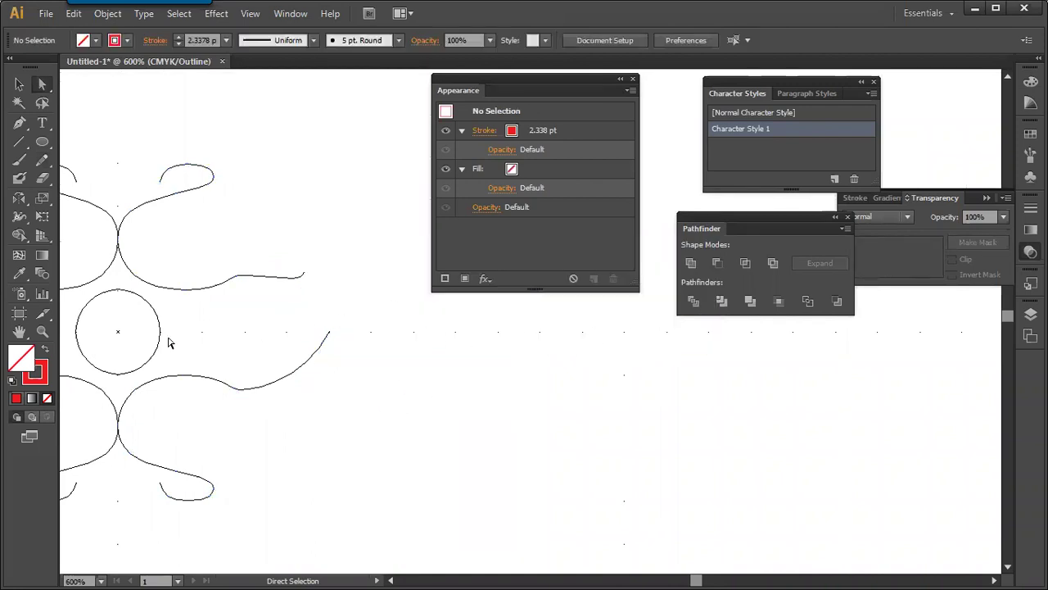
Nudge the central circle slightly and reshape the upper right-hand curve's outer segment into a rounded upward arch.
click(122, 332)
mouse_move(303, 276)
mouse_down()
mouse_move(339, 260)
mouse_move(318, 272)
mouse_up()
drag(234, 278, 295, 236)
drag(318, 270, 307, 278)
Reshape the lower right-hand curve's outer segment into a rounded hook ending at the horizontal grid line.
drag(331, 335, 303, 336)
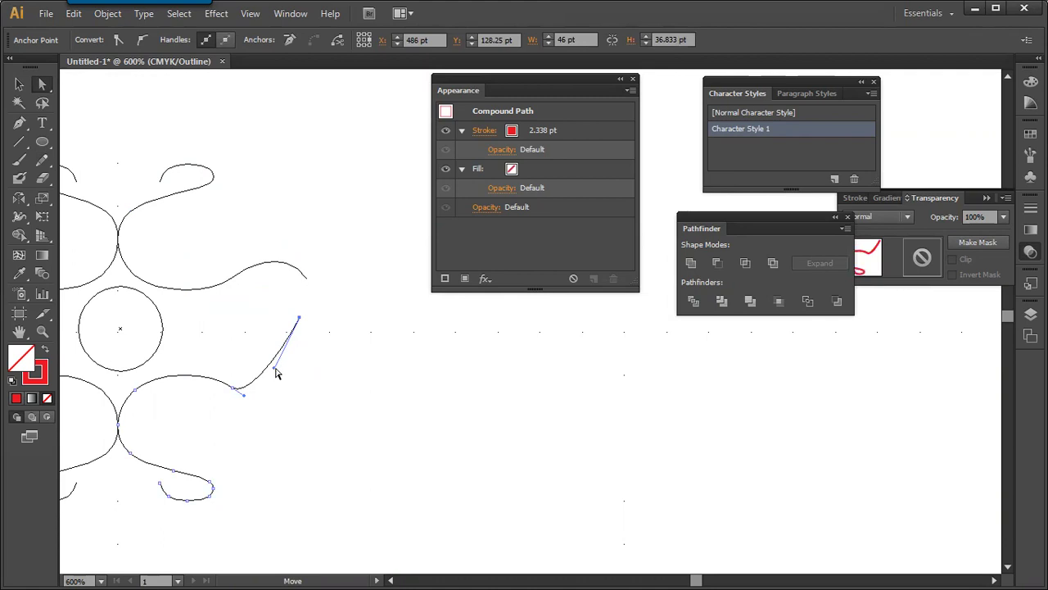
drag(276, 373, 311, 381)
drag(299, 320, 331, 335)
Extend the upper right-hand curve's outer end and raise its last bend anchor to form a fuller arch.
drag(306, 278, 331, 286)
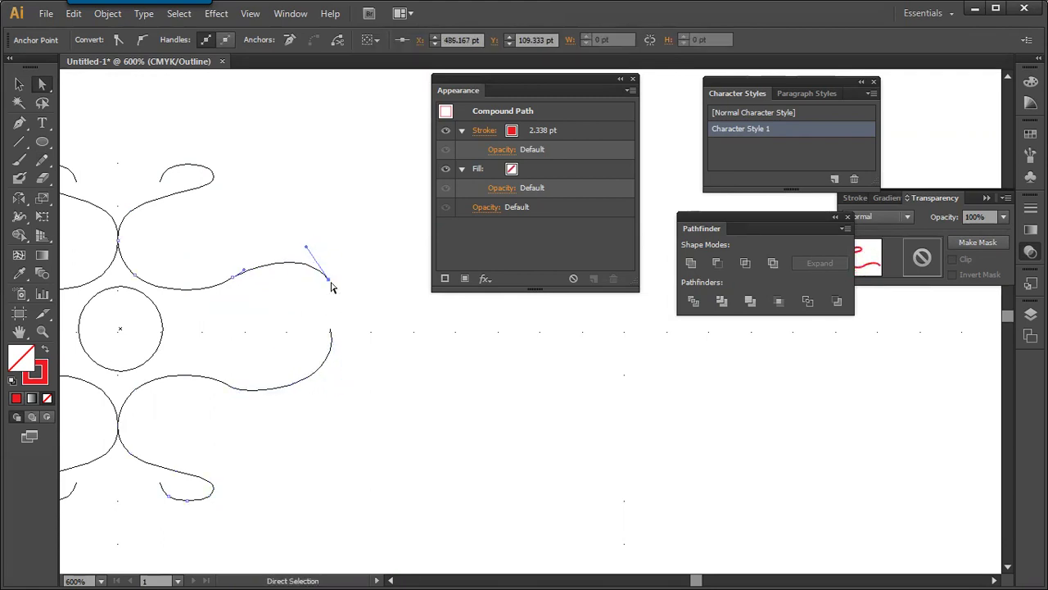
click(278, 293)
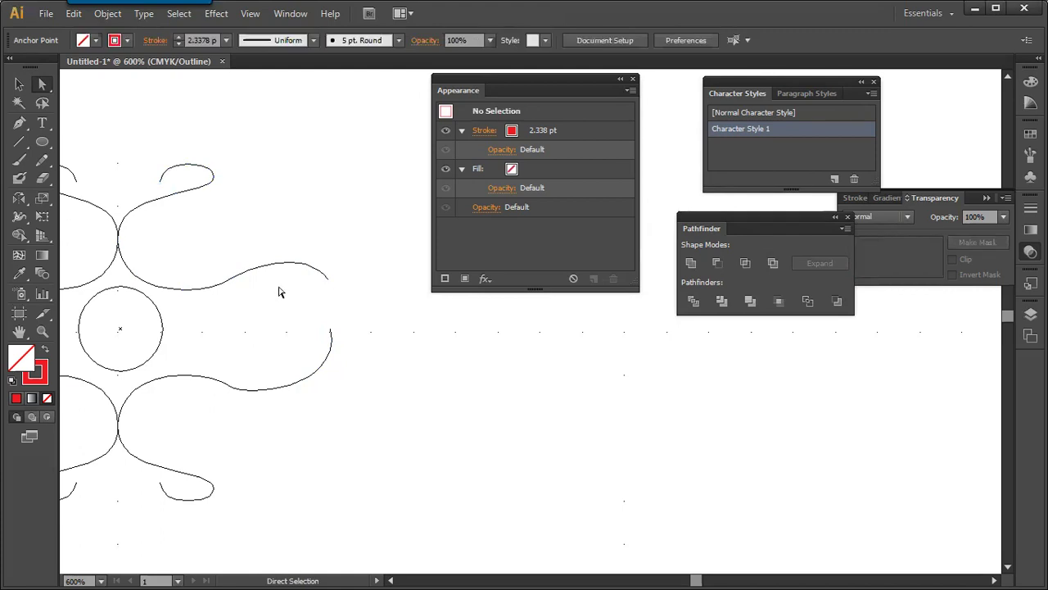
click(233, 283)
drag(235, 281, 236, 269)
click(287, 309)
drag(328, 280, 325, 285)
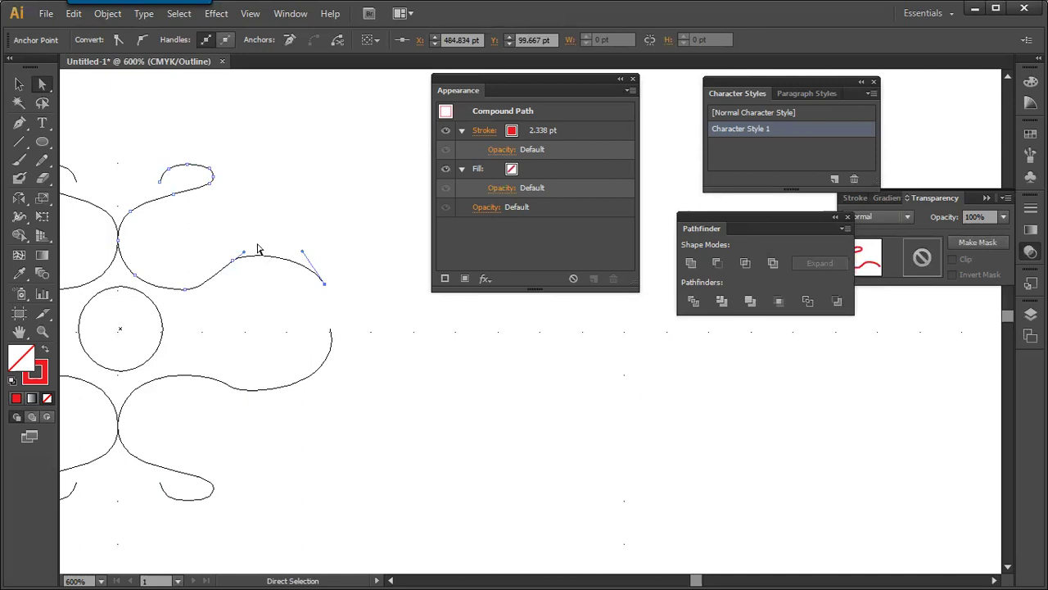
drag(236, 263, 257, 254)
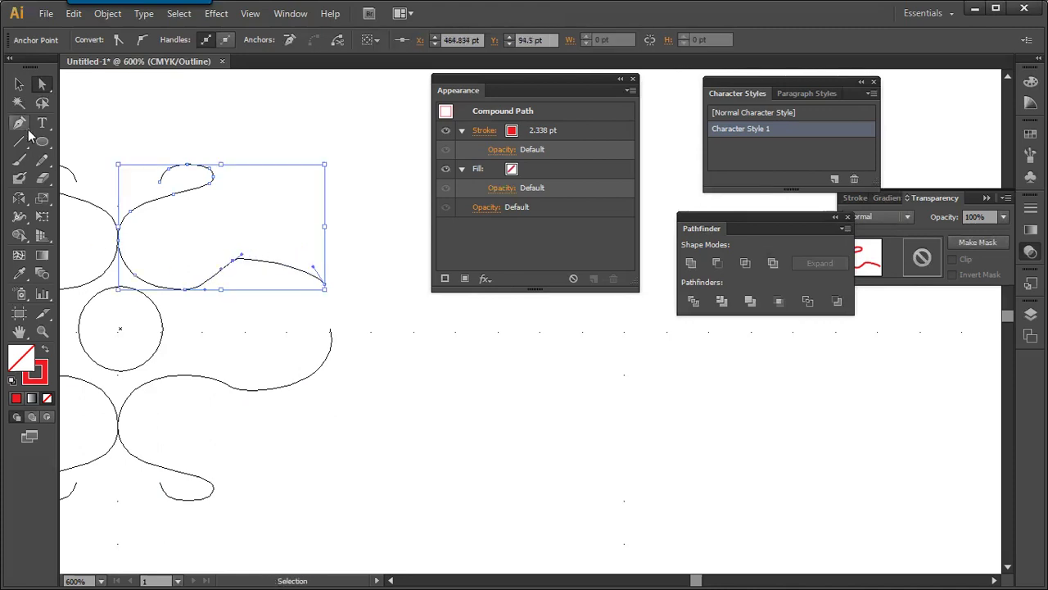
key(a)
mouse_move(328, 284)
mouse_down()
mouse_move(341, 262)
mouse_move(327, 274)
mouse_up()
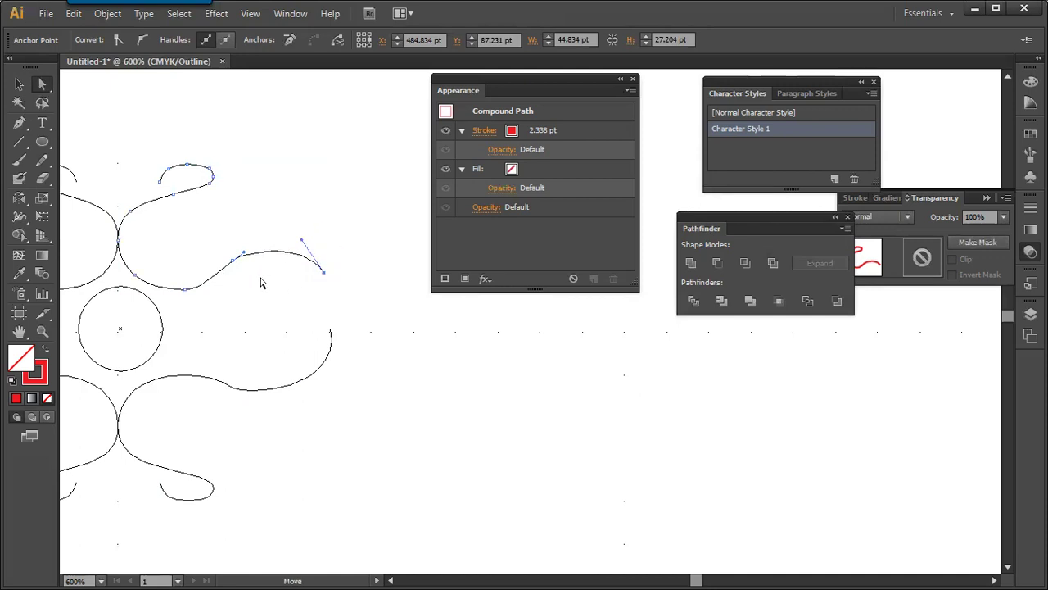
Move the whole upper right-hand curve up and to the right, away from the mirrored ornament.
key(v)
click(215, 243)
drag(140, 281, 198, 254)
click(250, 297)
scroll(276, 257, up, 2)
scroll(245, 266, right, 3)
Shift the detached upper right-hand curve slightly back toward the central circle.
click(218, 290)
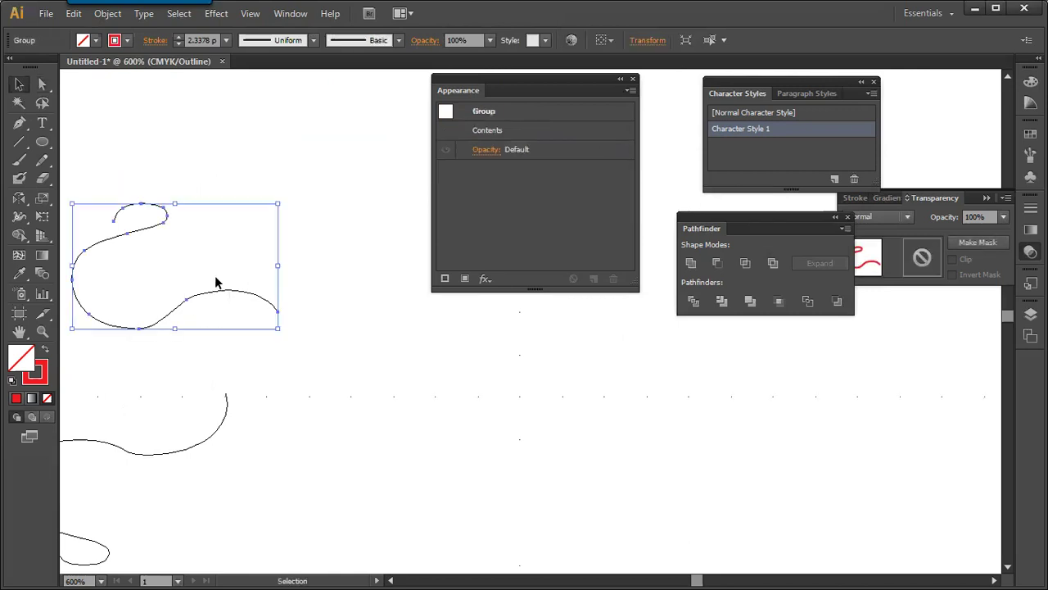
right_click(255, 292)
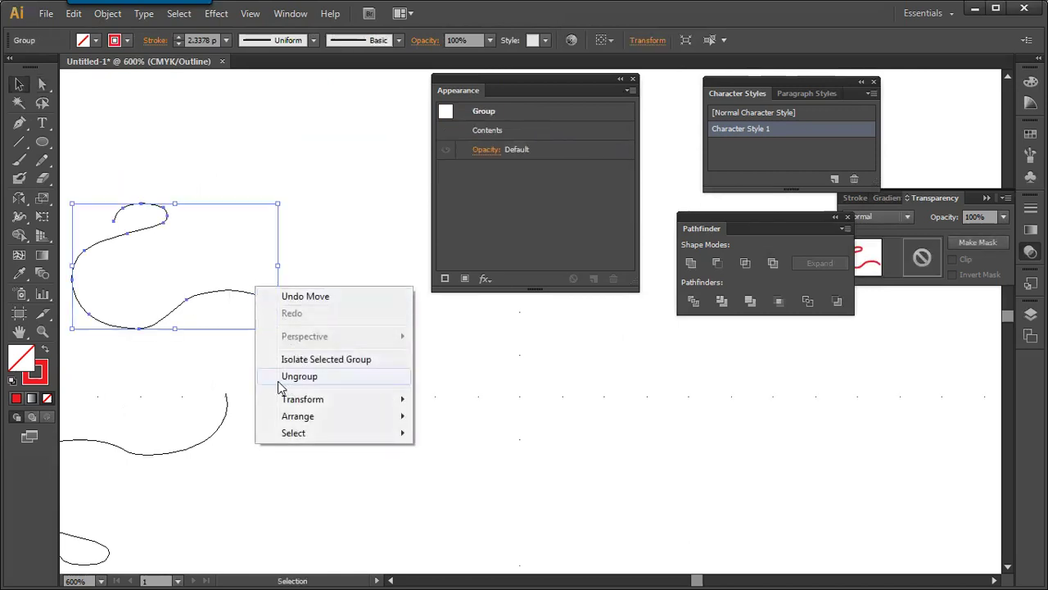
drag(198, 375, 266, 341)
click(251, 308)
click(231, 284)
right_click(249, 276)
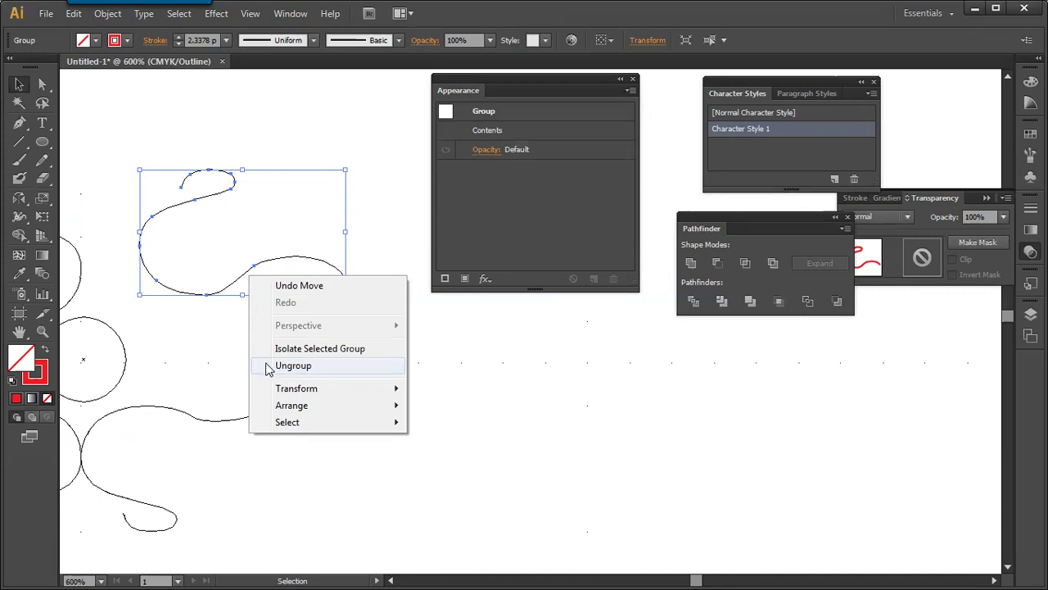
click(208, 310)
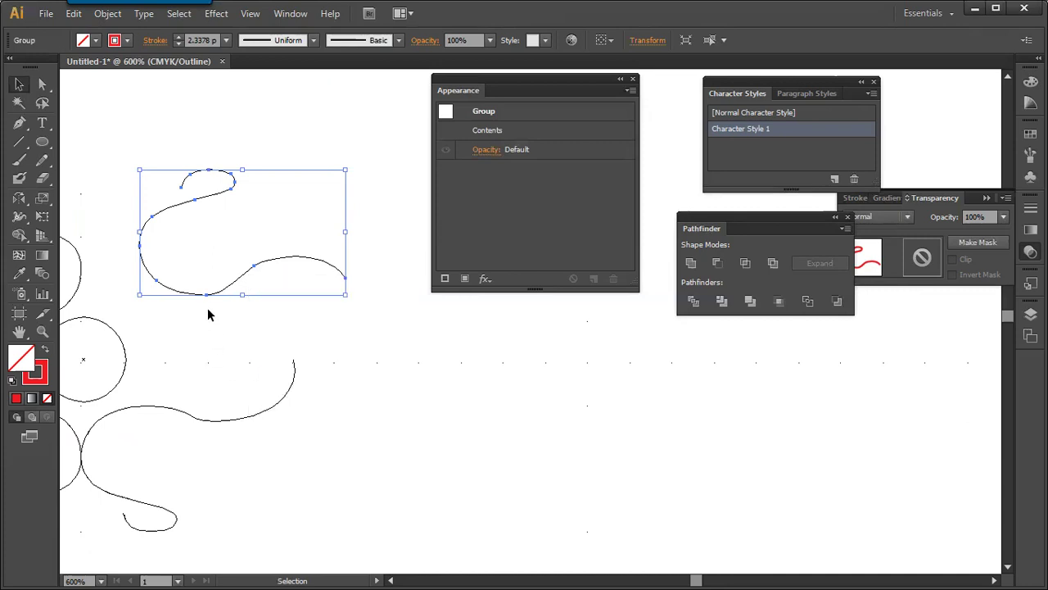
click(196, 305)
drag(219, 293, 195, 316)
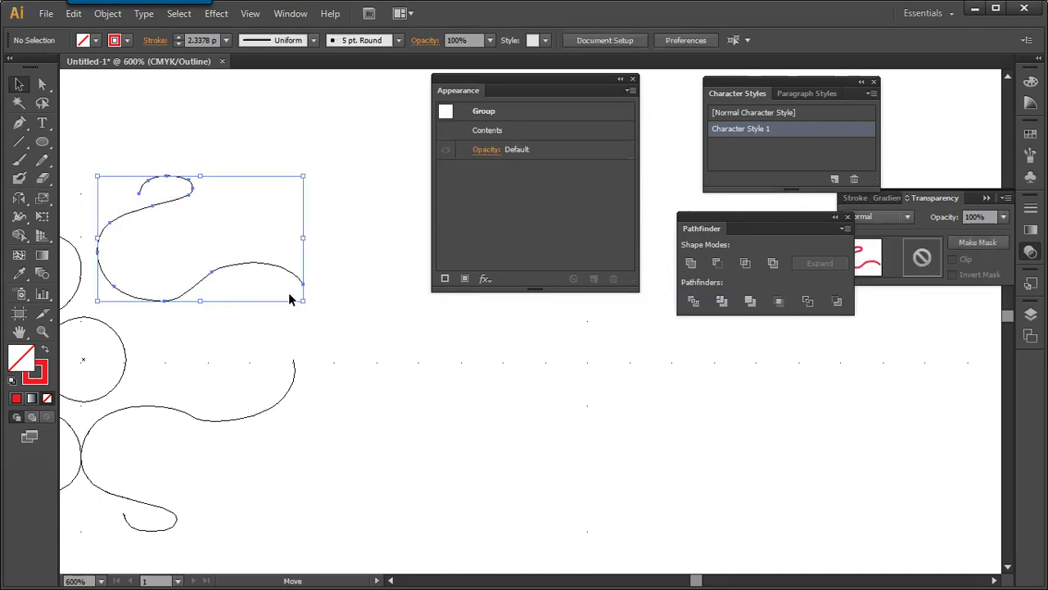
Ungroup the detached upper right-hand curve and release its compound path.
right_click(268, 273)
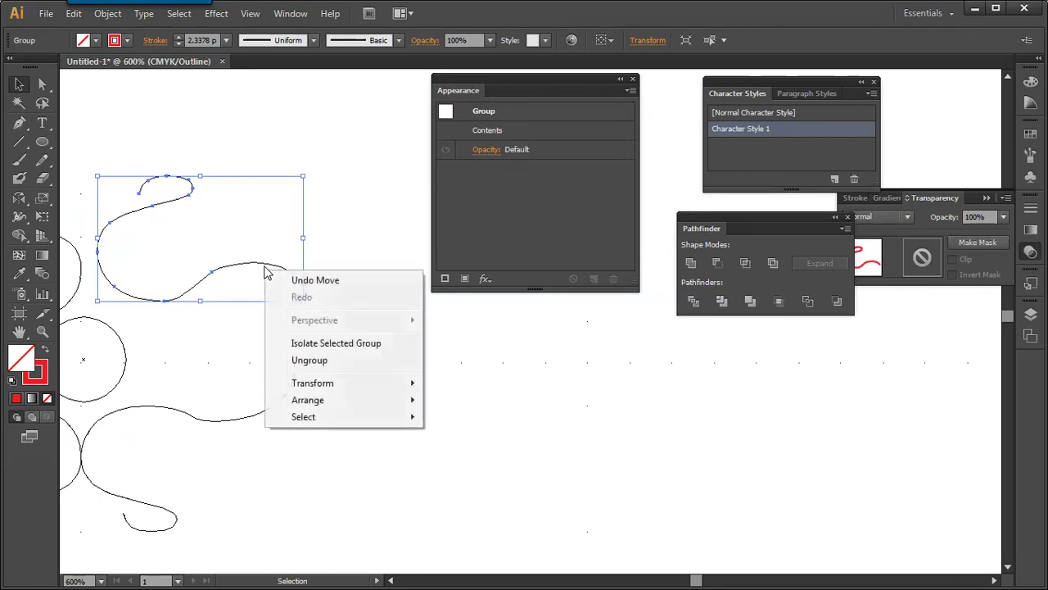
click(310, 360)
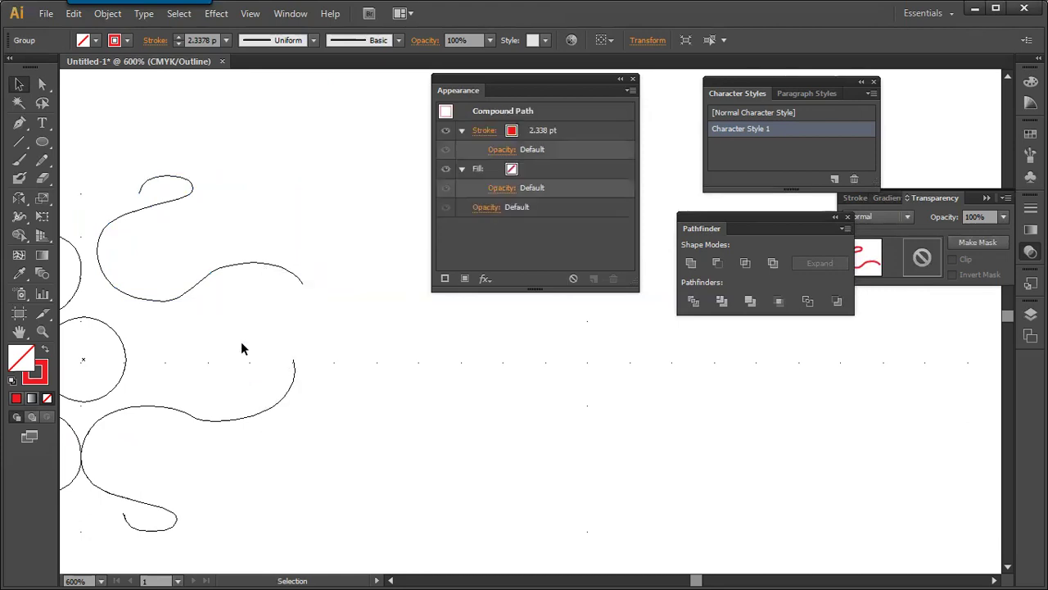
right_click(268, 273)
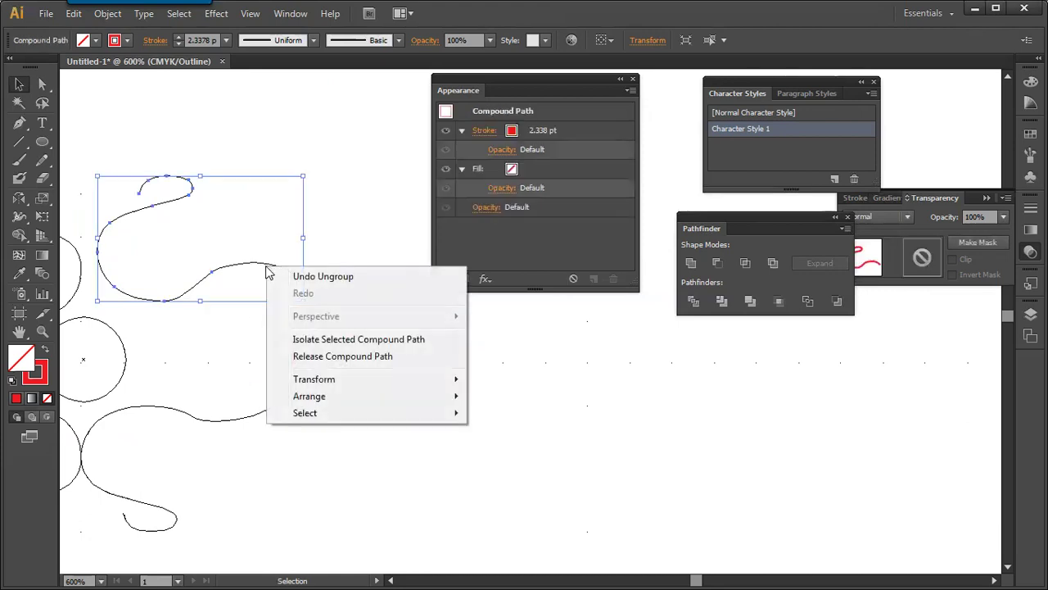
click(308, 361)
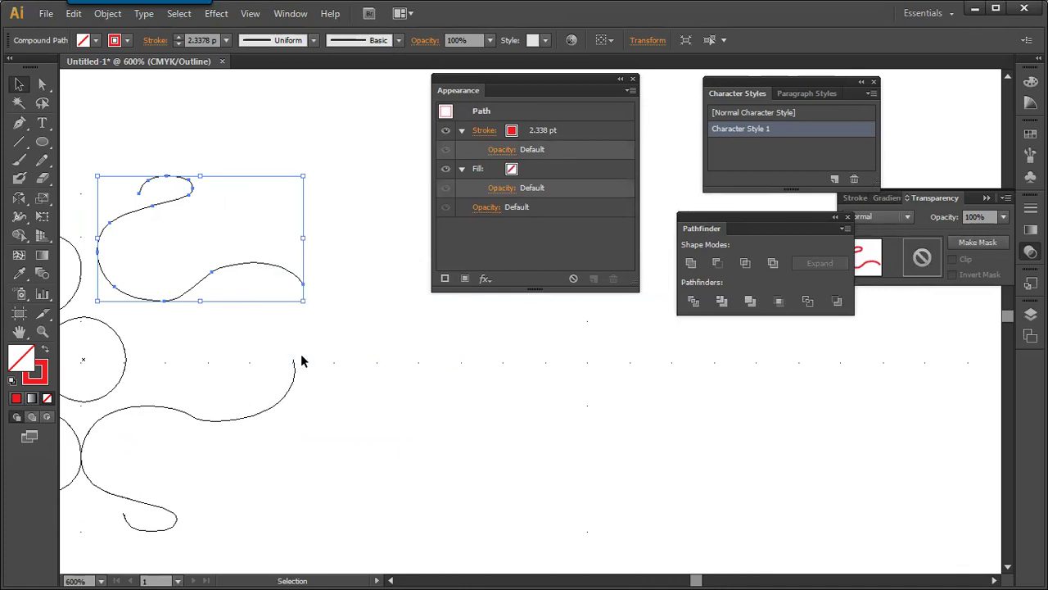
Move the released curve a little higher above the lower right-hand curve and deselect it.
click(276, 315)
drag(303, 283, 303, 258)
click(199, 334)
right_click(302, 259)
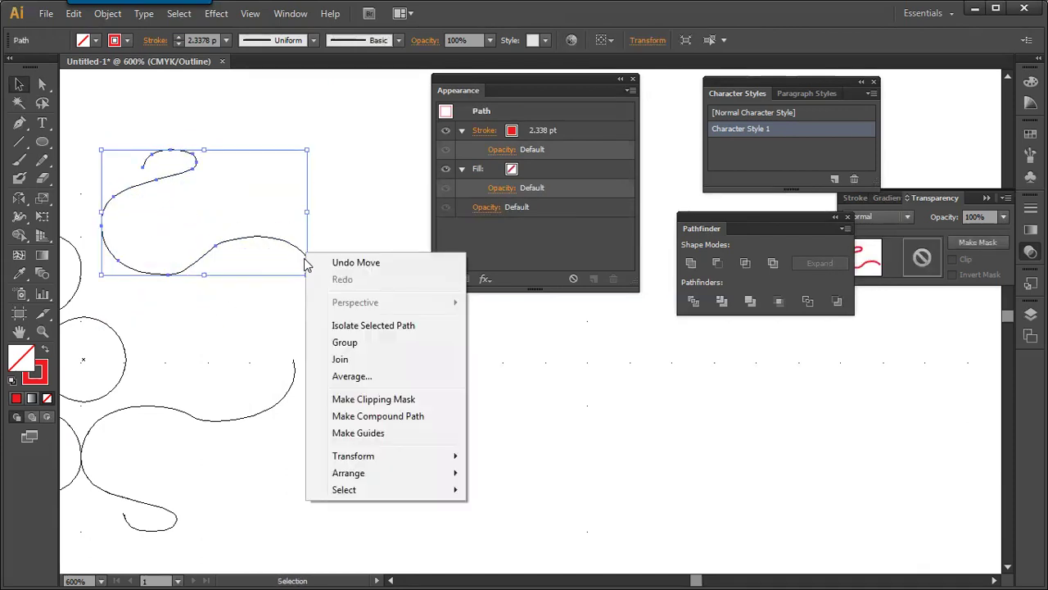
click(276, 344)
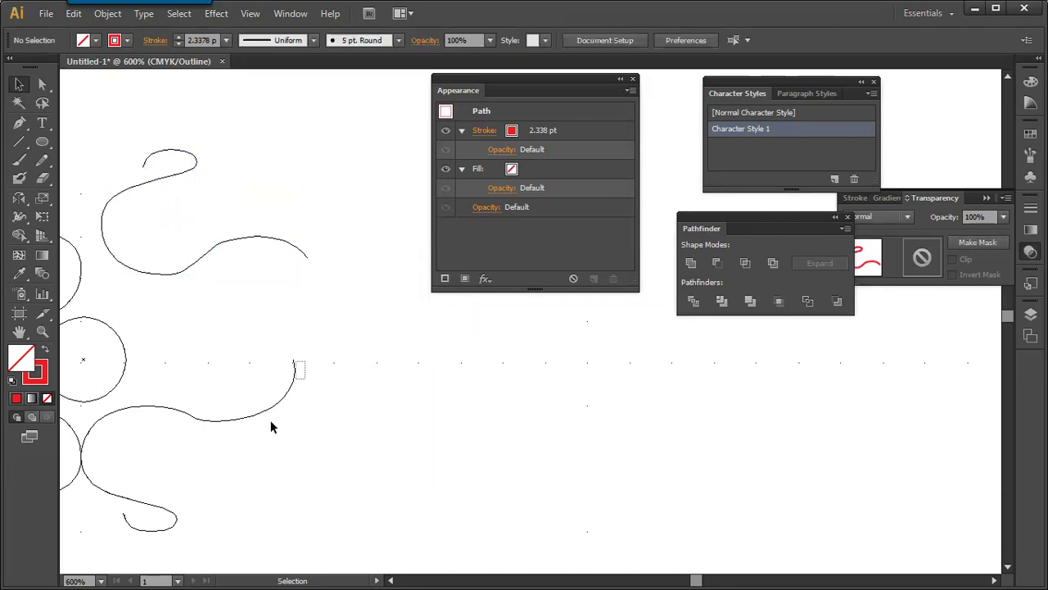
Replace the lower right-hand curve with a copy of the upper one reflected across a horizontal axis.
drag(271, 421, 276, 358)
key(Delete)
click(260, 237)
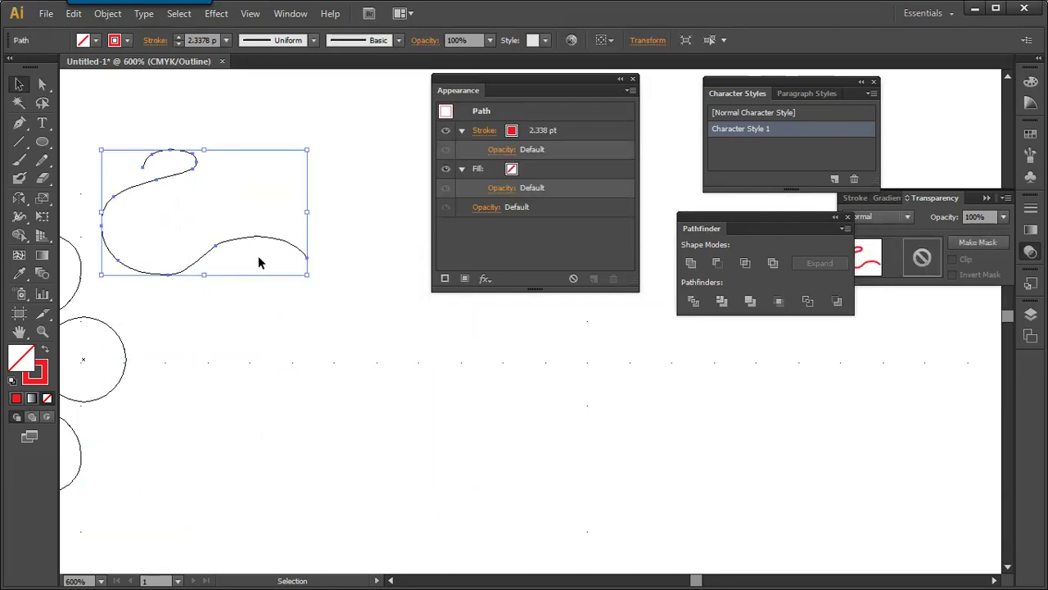
key(o)
mouse_move(280, 262)
mouse_down()
mouse_move(269, 358)
mouse_move(310, 284)
mouse_up()
key(v)
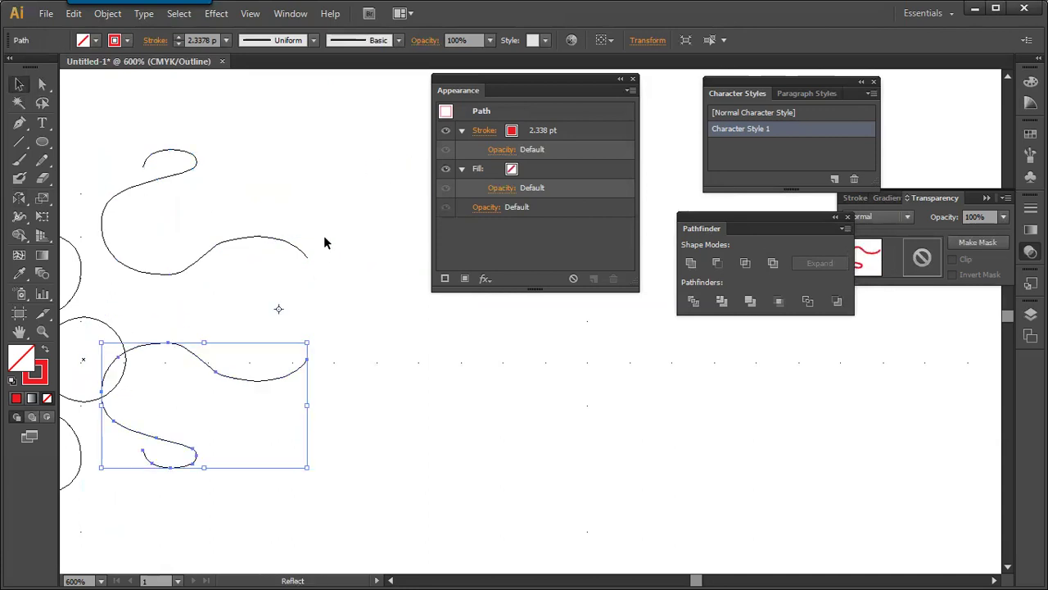
Select the upper curve and its mirrored copy and join their outer ends into one path.
drag(324, 235, 262, 381)
right_click(281, 344)
click(315, 202)
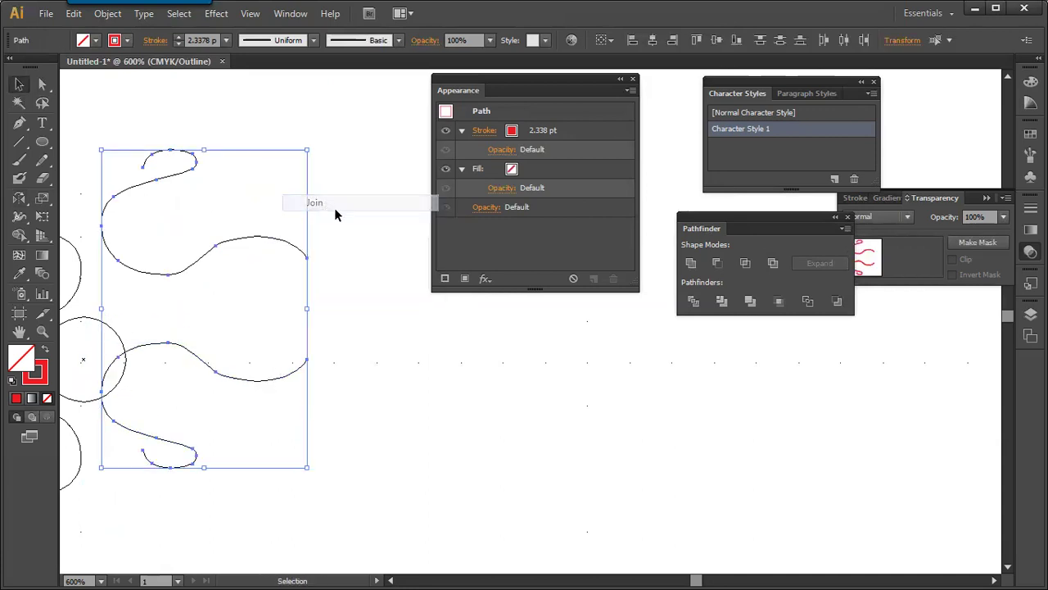
click(342, 262)
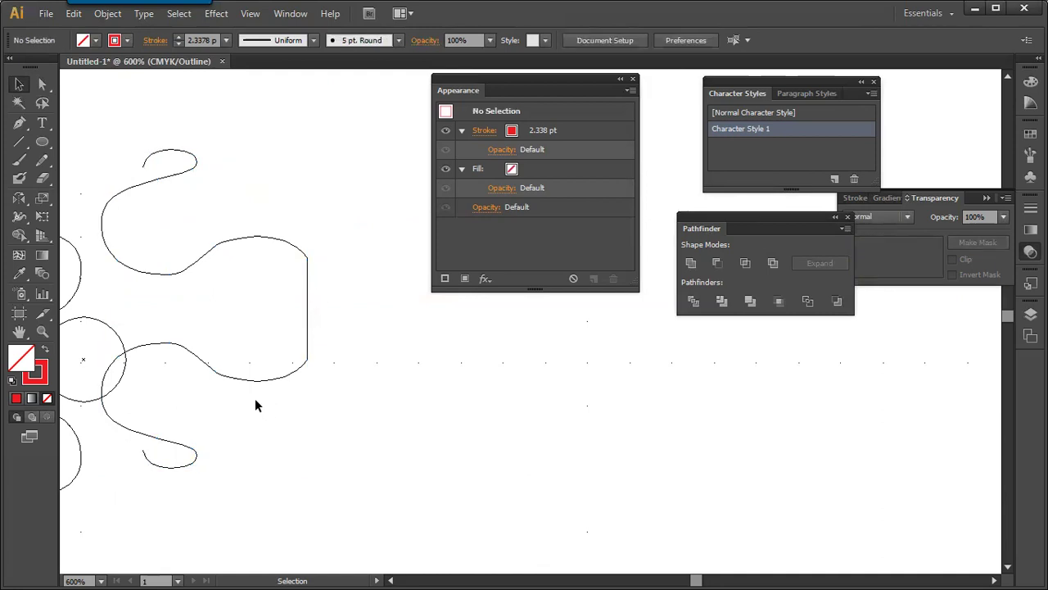
Ungroup the S curve at the upper left of the circle.
drag(169, 398, 266, 319)
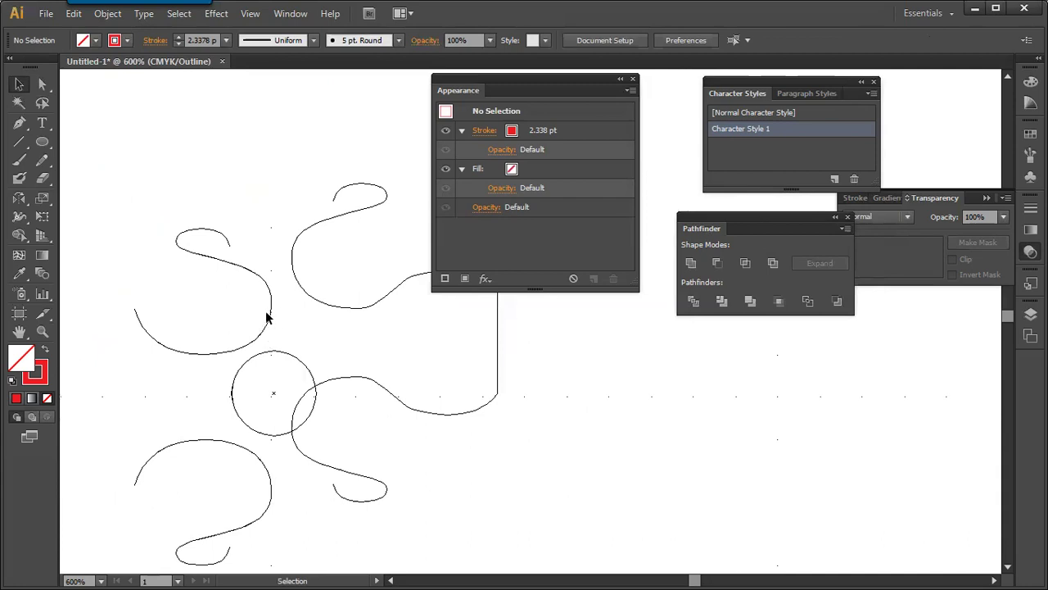
click(271, 320)
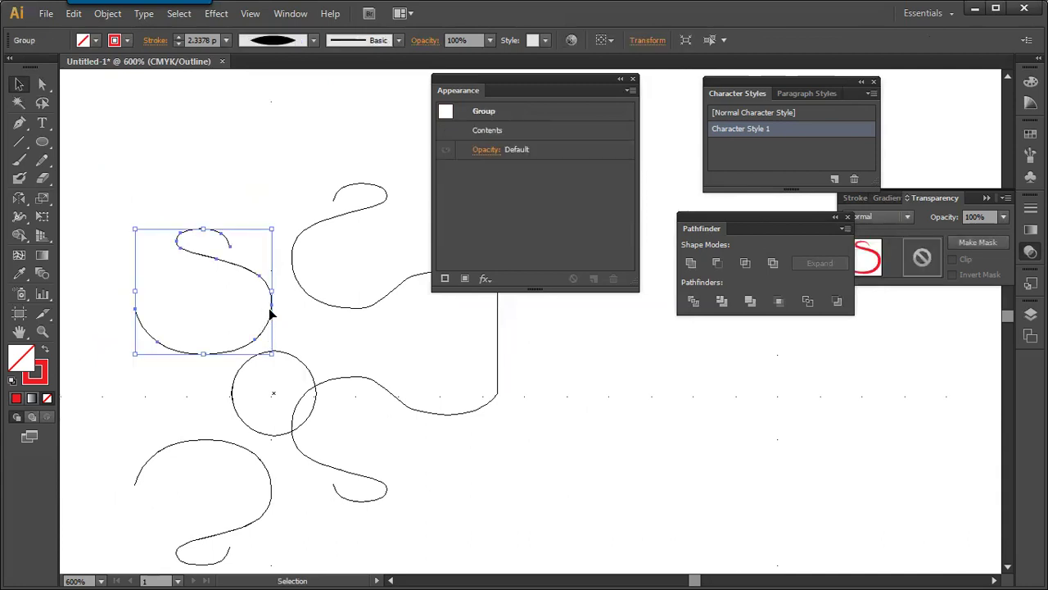
right_click(269, 301)
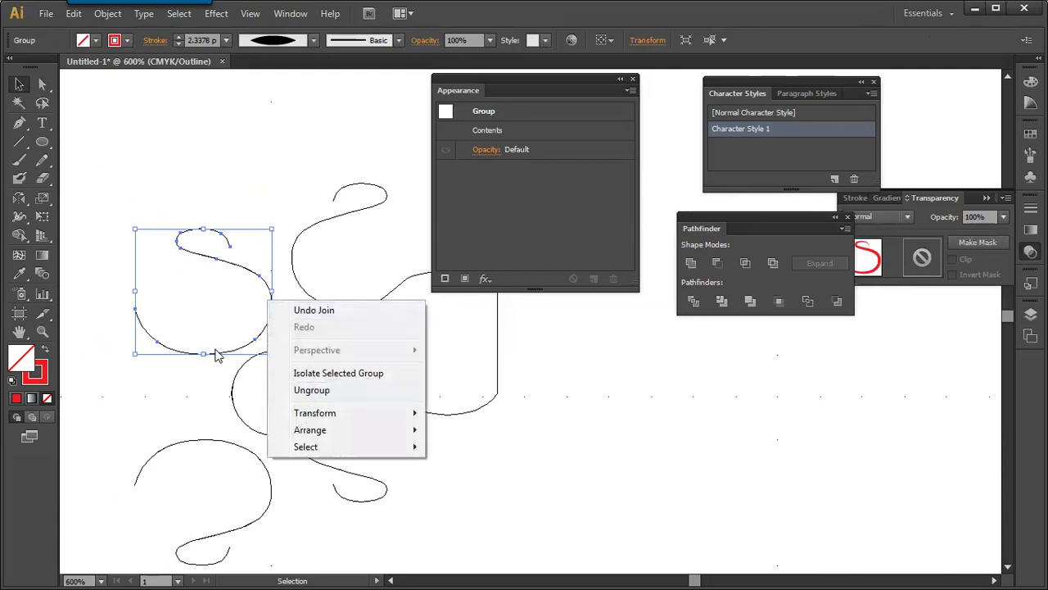
click(299, 392)
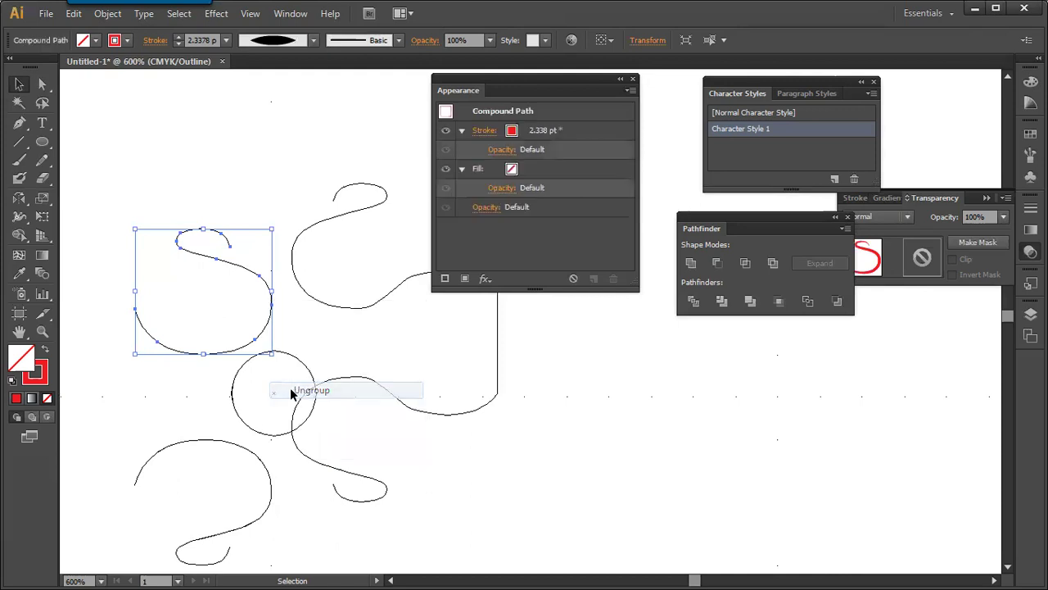
Display the artwork in Preview mode and move the ungrouped curve upward, away from the circle.
click(250, 13)
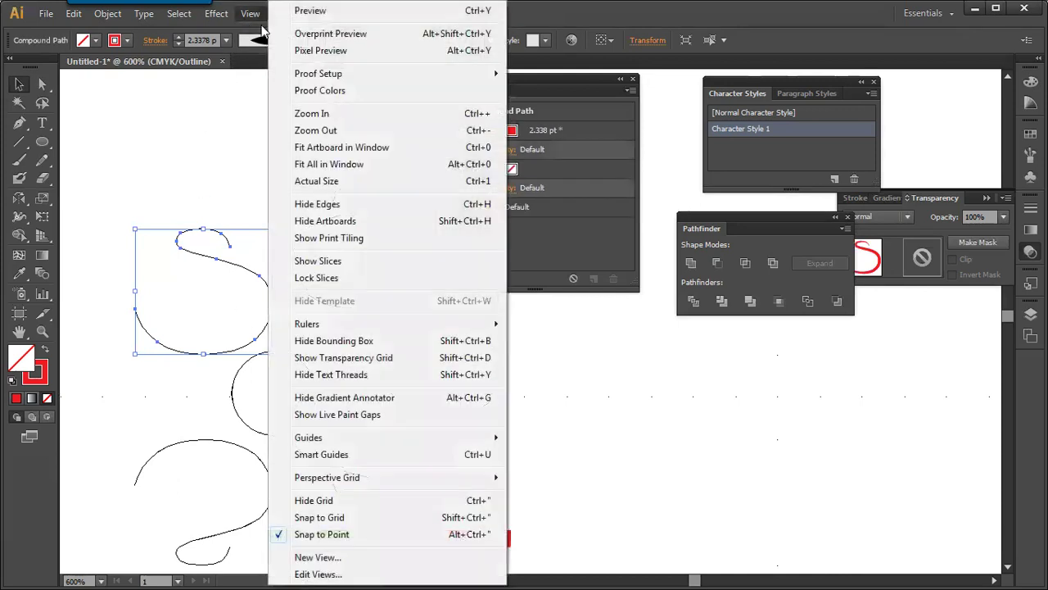
click(303, 11)
click(236, 279)
drag(236, 279, 249, 192)
Release the compound path of the moved upper left-hand curve and reselect the curve to check its context options.
right_click(244, 196)
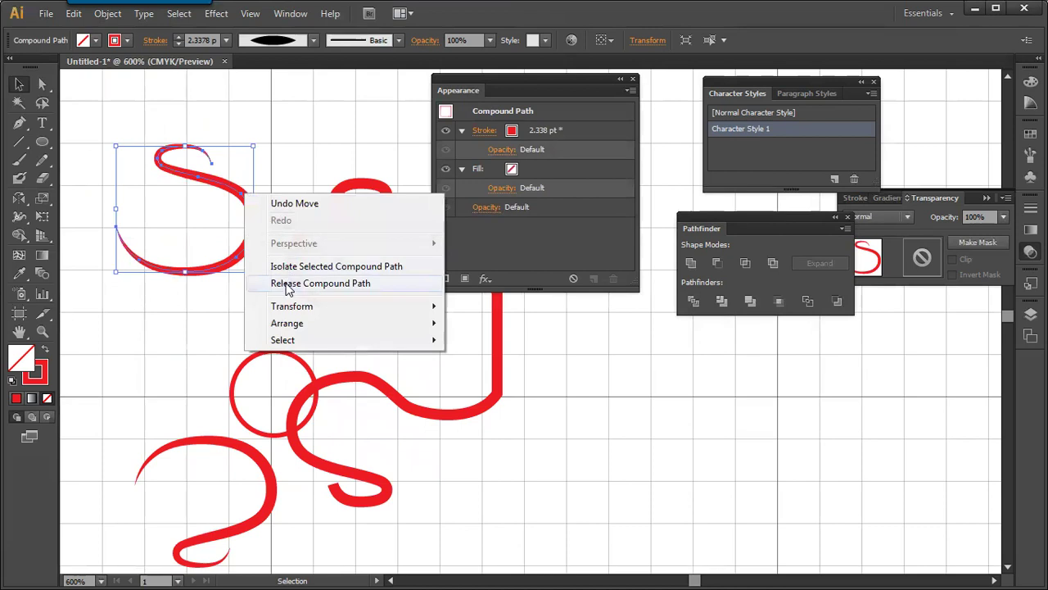
click(240, 380)
right_click(246, 361)
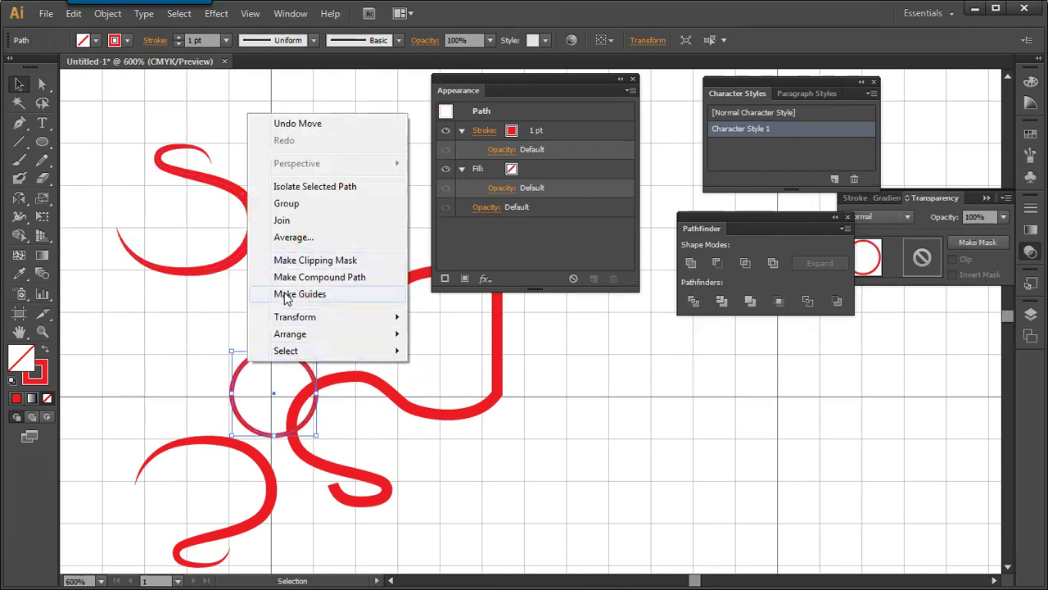
click(204, 312)
click(216, 269)
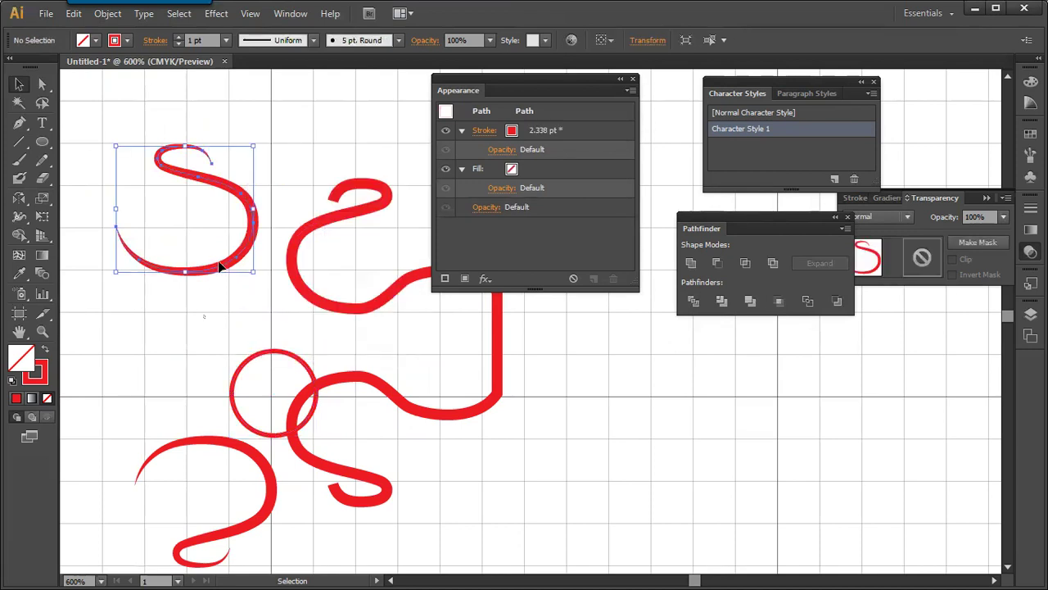
right_click(220, 261)
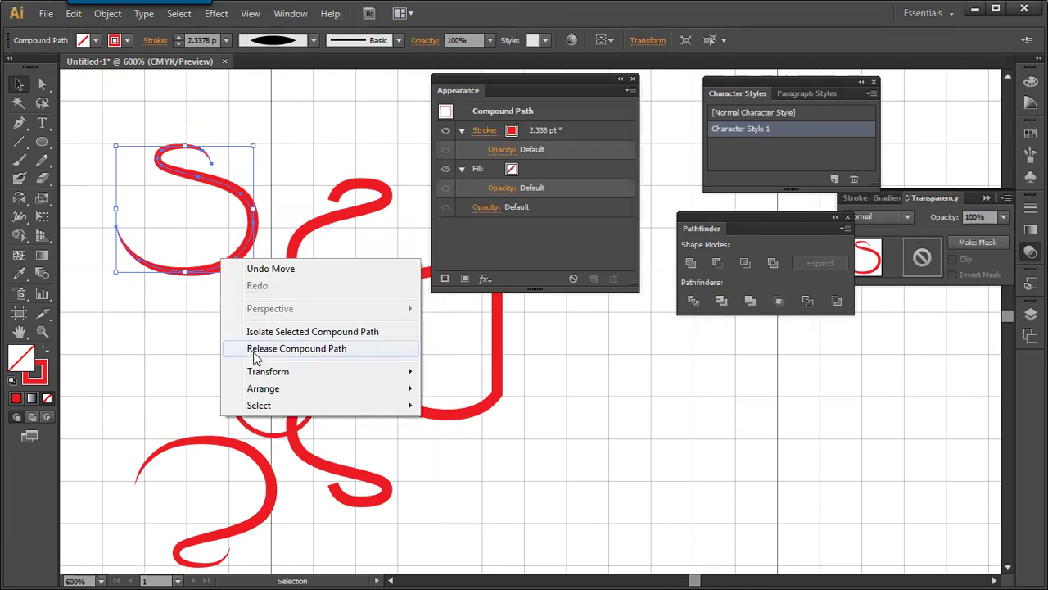
click(253, 349)
click(213, 311)
click(222, 269)
right_click(224, 271)
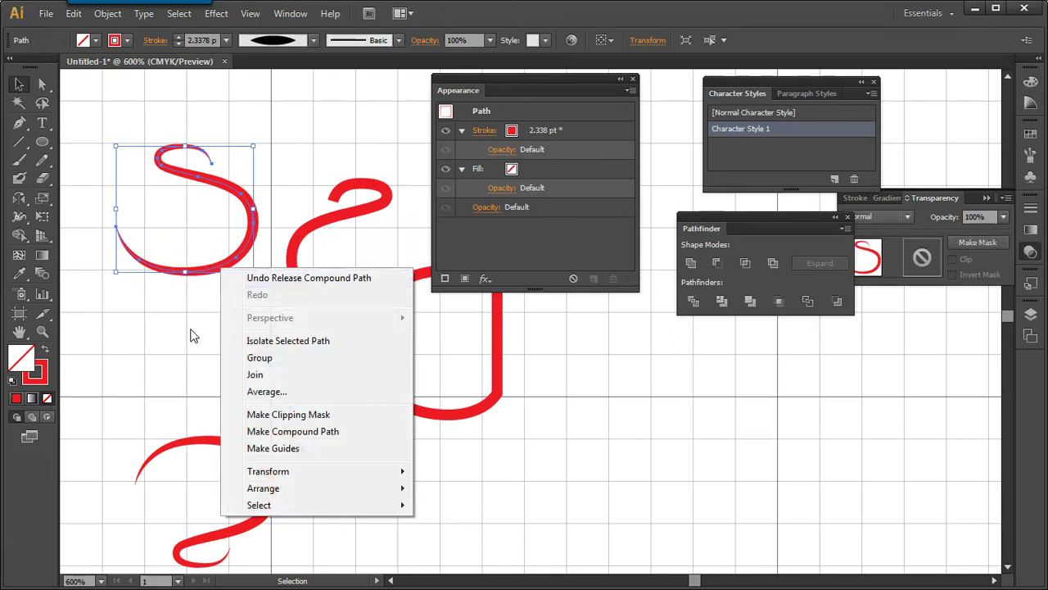
click(191, 328)
Try joining the released curve with the combined right-hand path, undo the join and clear the selection.
click(206, 271)
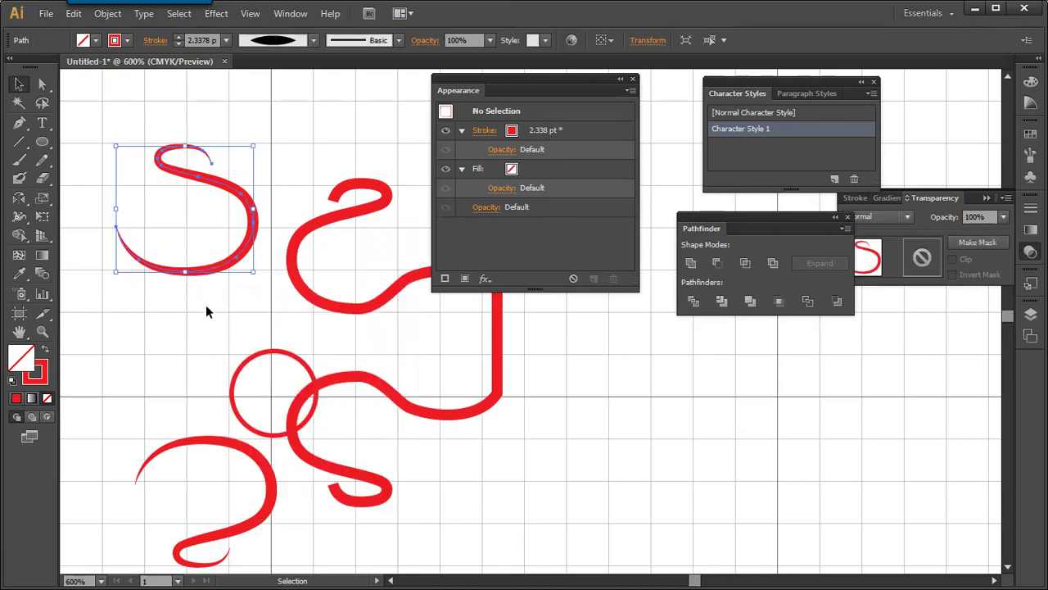
drag(348, 234, 195, 264)
right_click(228, 245)
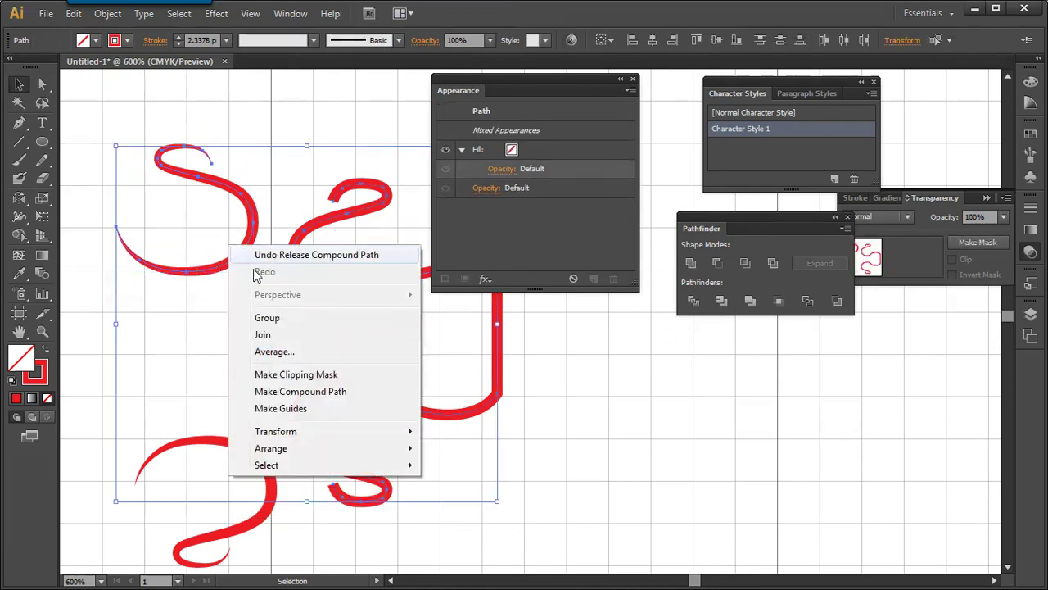
click(262, 334)
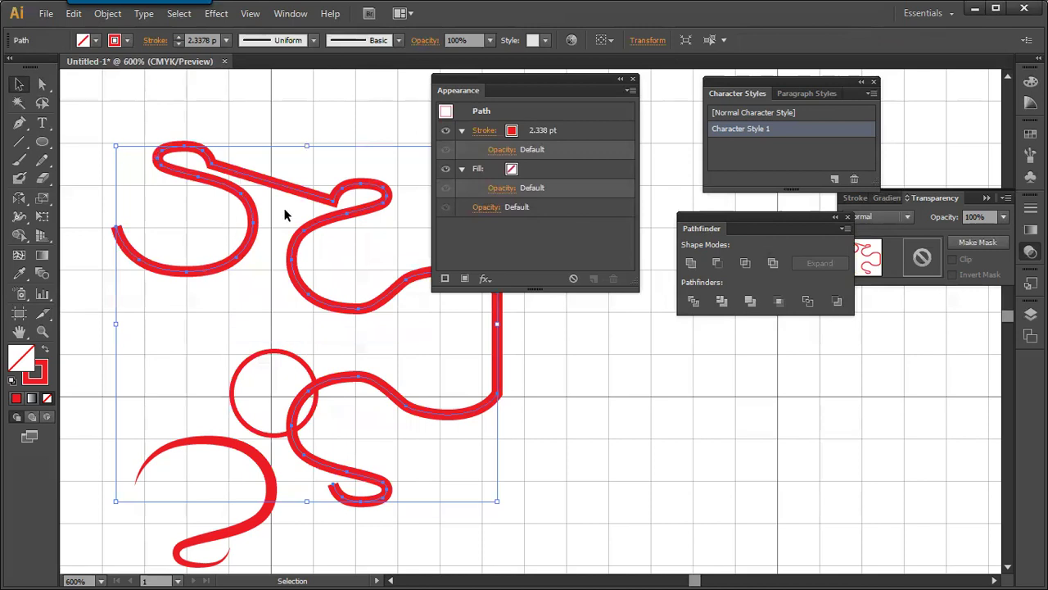
key(ctrl+z)
click(205, 337)
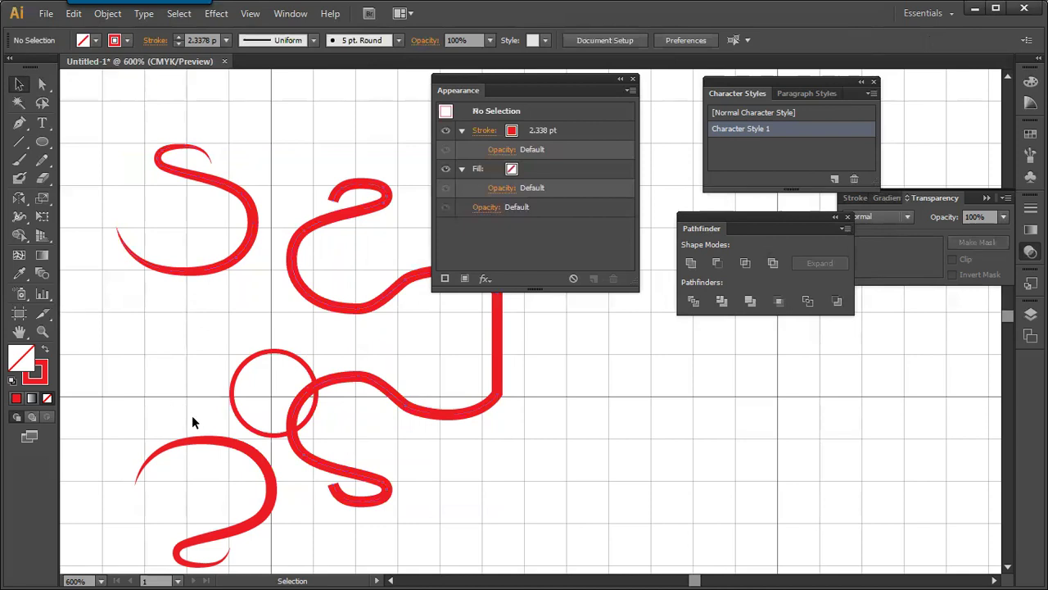
Switch to Paint and, below the existing notes, draw two branches ending in the circled handwritten words "group" and "compound".
key(f)
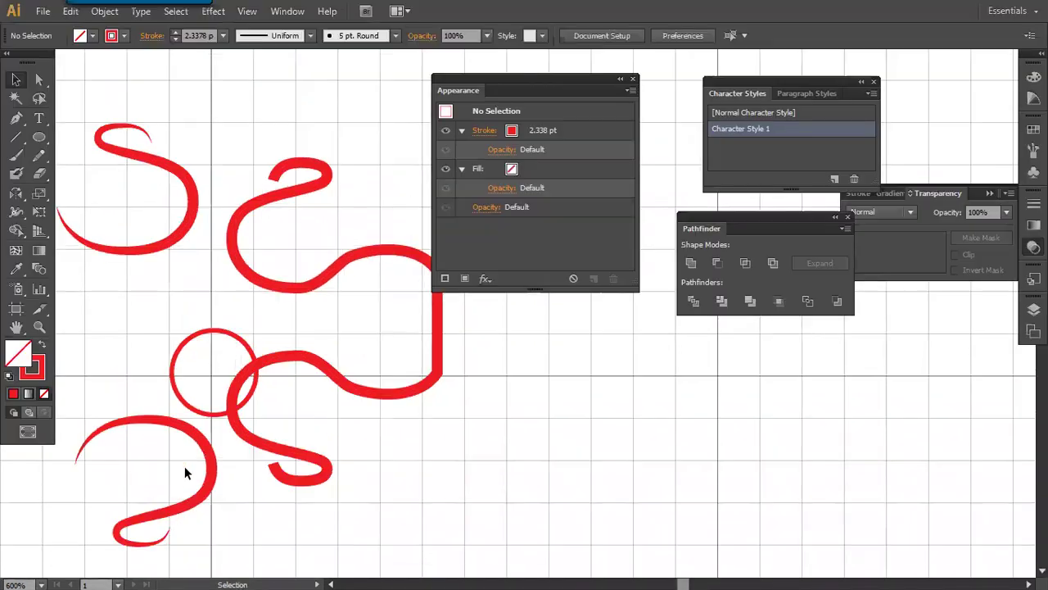
key(f)
click(115, 573)
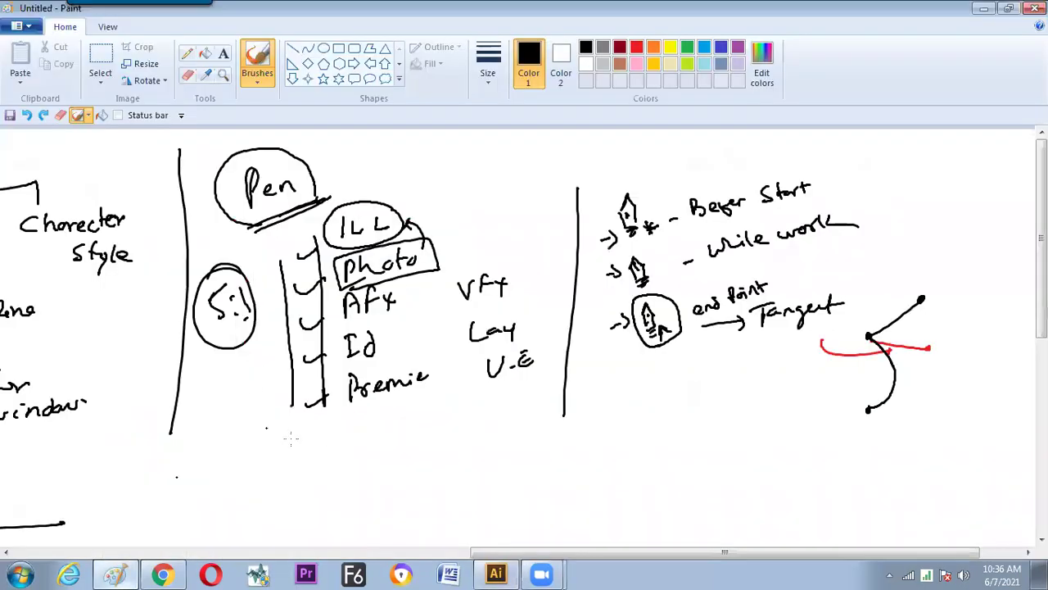
scroll(599, 553, right, 2)
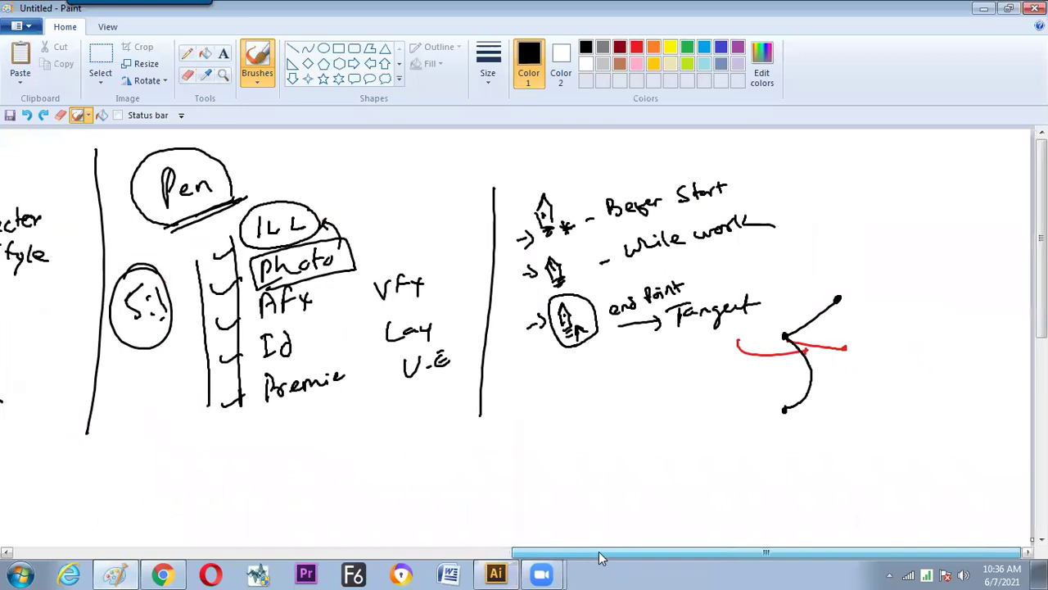
scroll(479, 290, down, 4)
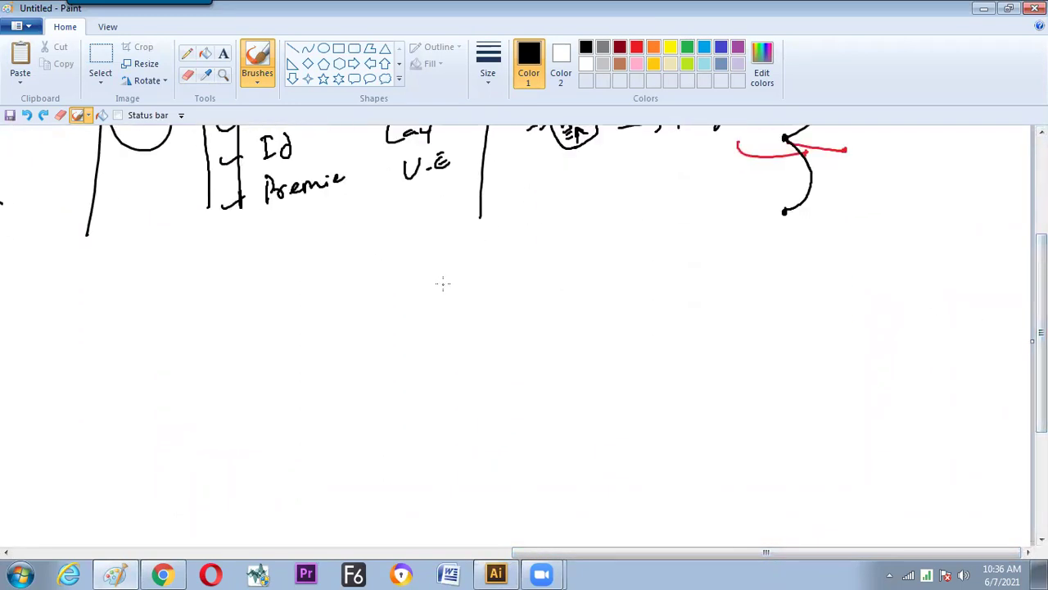
drag(448, 281, 419, 313)
drag(489, 280, 540, 302)
mouse_move(385, 332)
mouse_down()
mouse_move(391, 362)
mouse_move(410, 336)
mouse_move(442, 329)
mouse_up()
mouse_move(528, 319)
mouse_down()
mouse_move(559, 323)
mouse_move(565, 311)
mouse_move(577, 325)
mouse_move(633, 298)
mouse_up()
mouse_move(456, 316)
mouse_down()
mouse_move(397, 314)
mouse_move(357, 372)
mouse_move(453, 321)
mouse_up()
mouse_move(628, 281)
mouse_down()
mouse_move(539, 296)
mouse_move(509, 339)
mouse_move(599, 336)
mouse_move(640, 304)
mouse_move(606, 284)
mouse_up()
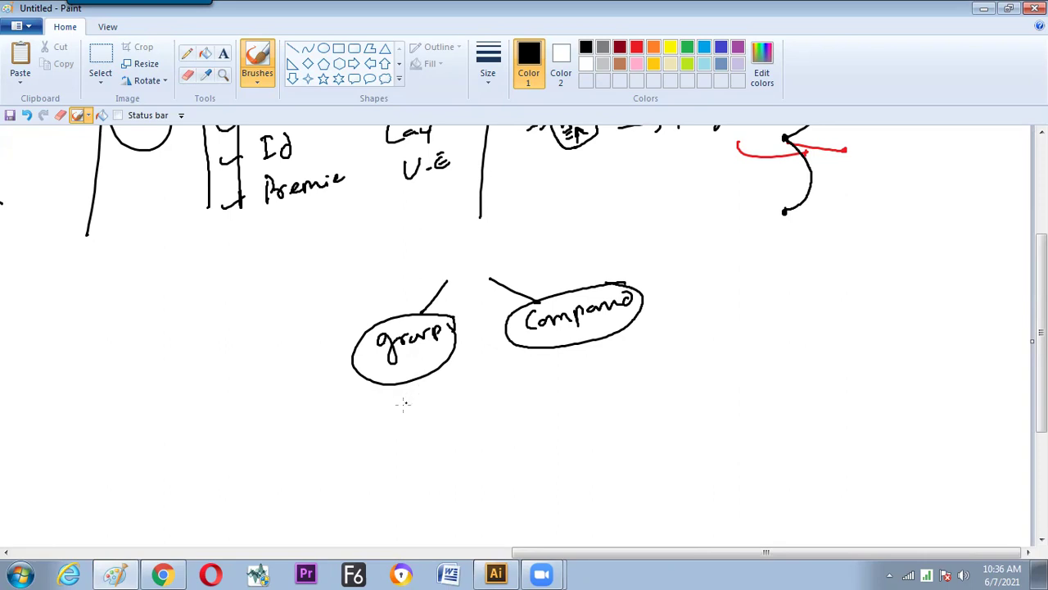
Handwrite "ungroup" under the group note and "release" under the compound note, and tick the compound note.
drag(383, 413, 424, 417)
mouse_move(559, 361)
mouse_down()
mouse_move(586, 383)
mouse_move(592, 358)
mouse_move(624, 367)
mouse_up()
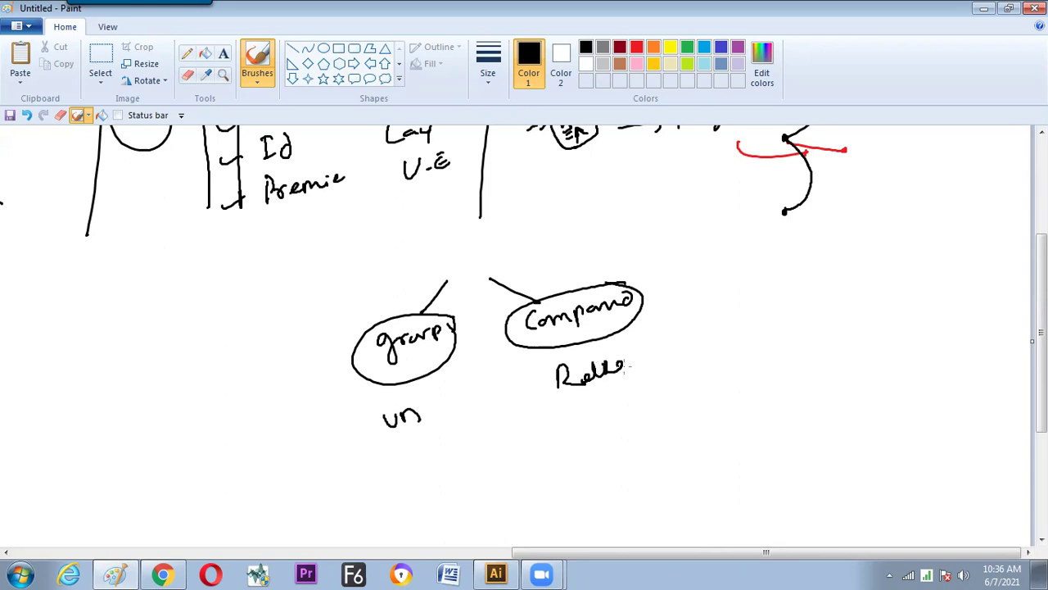
drag(653, 282, 680, 275)
mouse_move(435, 403)
mouse_down()
mouse_move(447, 426)
mouse_move(489, 384)
mouse_up()
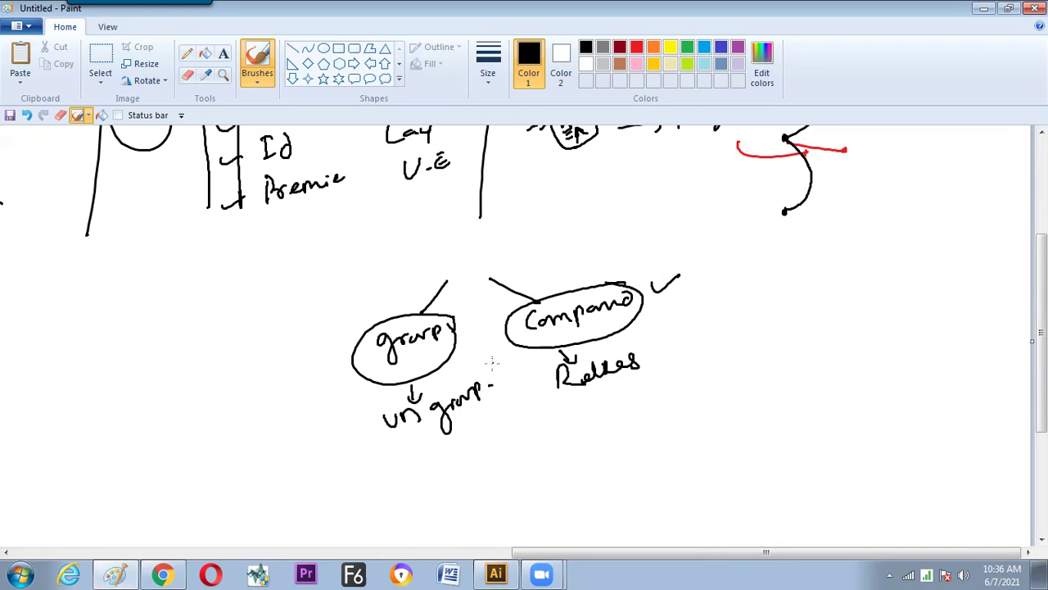
Write and circle "Join" above the two branches, and trace from each lower note up toward it.
mouse_move(447, 243)
mouse_down()
mouse_move(474, 248)
mouse_move(467, 237)
mouse_move(489, 251)
mouse_move(435, 226)
mouse_move(473, 226)
mouse_up()
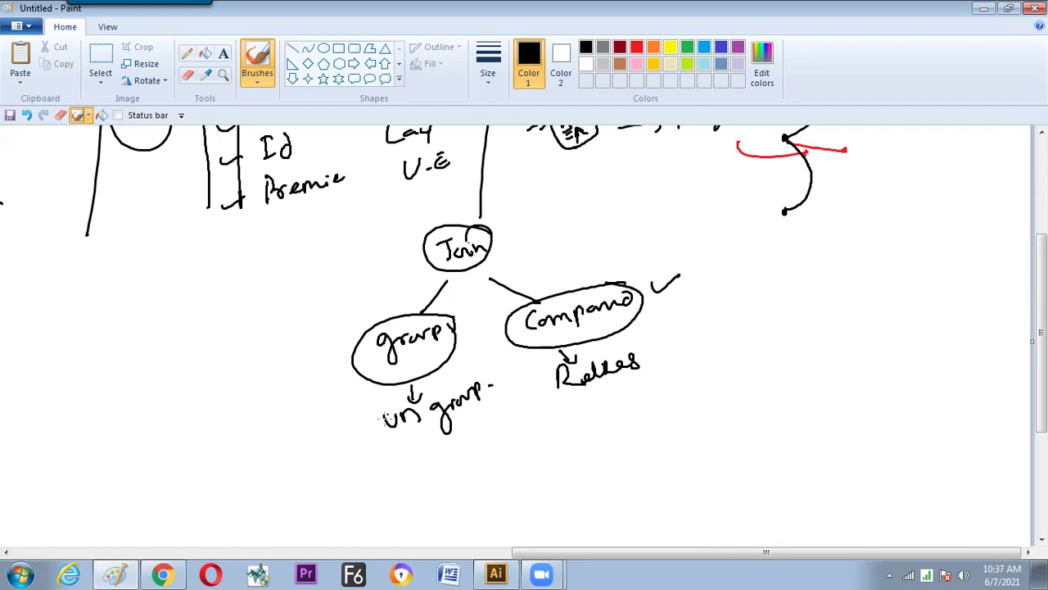
mouse_move(382, 419)
mouse_down()
mouse_move(314, 382)
mouse_move(377, 275)
mouse_up()
mouse_move(651, 344)
mouse_down()
mouse_move(671, 278)
mouse_move(523, 260)
mouse_up()
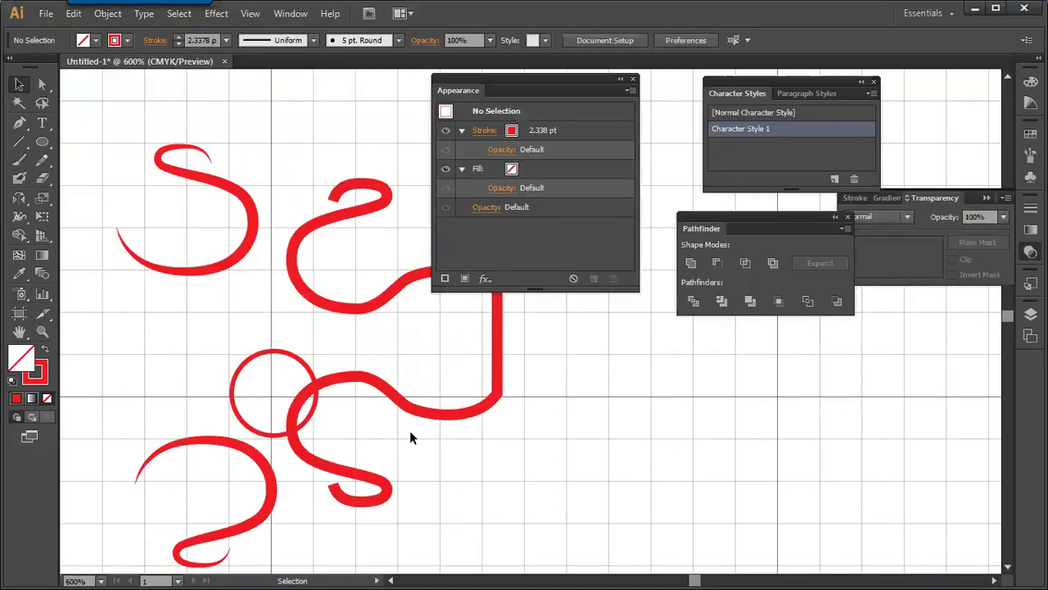
Back in Illustrator, delete all the artwork and add a text object containing the letter "u".
key(ctrl+a)
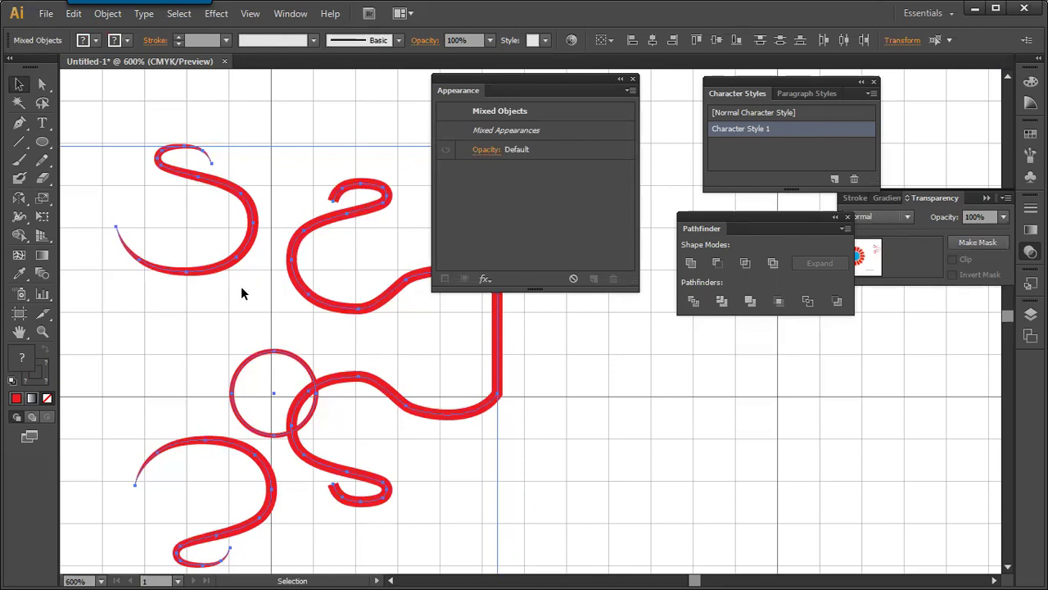
key(Delete)
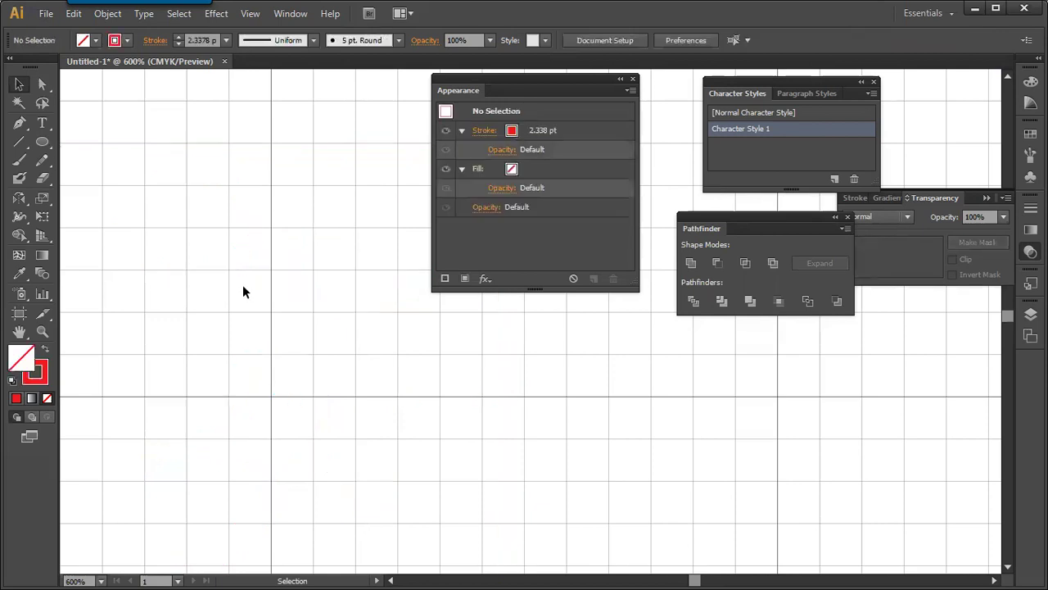
drag(45, 125, 72, 123)
click(134, 184)
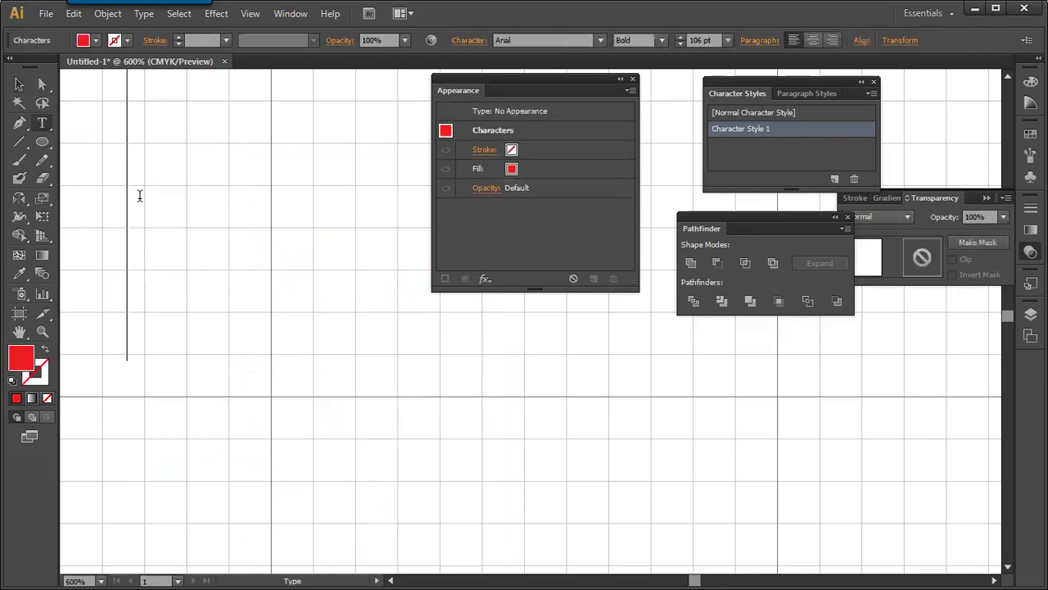
text(u)
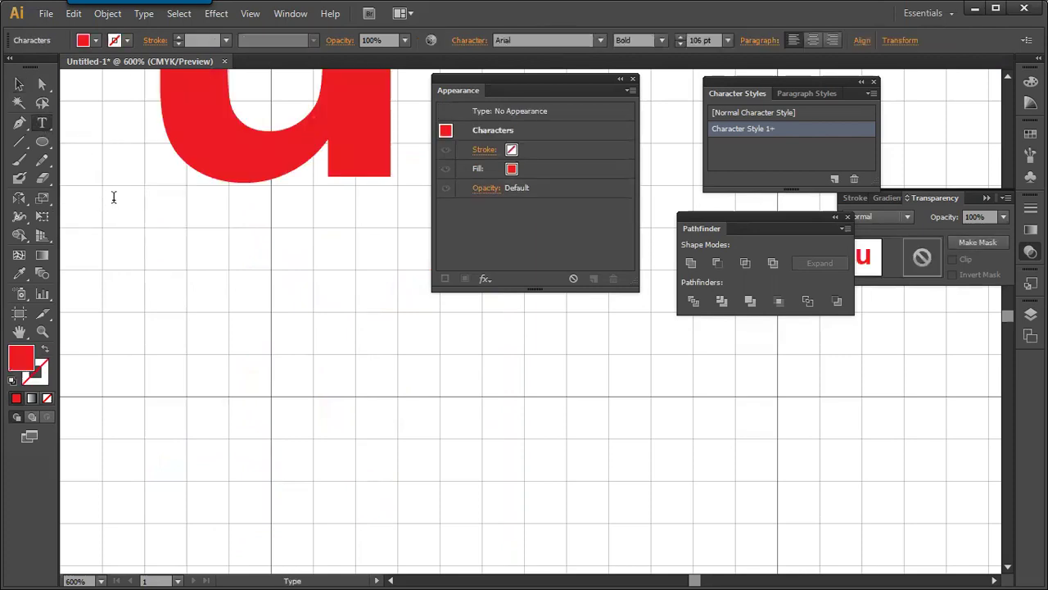
Move the letter slightly lower on the canvas so that it is fully in view.
click(19, 83)
scroll(248, 325, up, 3)
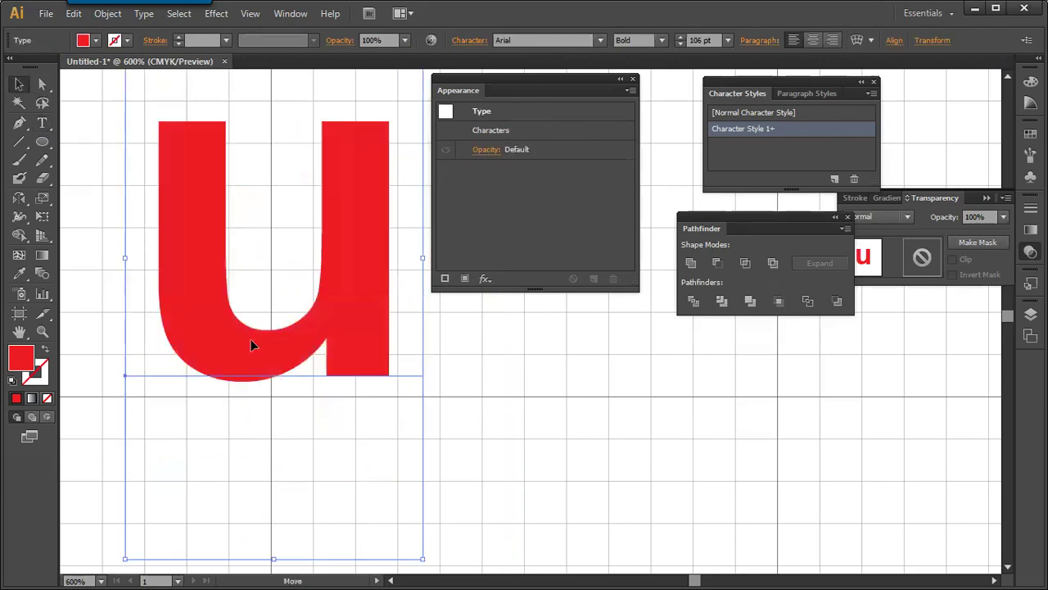
drag(250, 341, 245, 384)
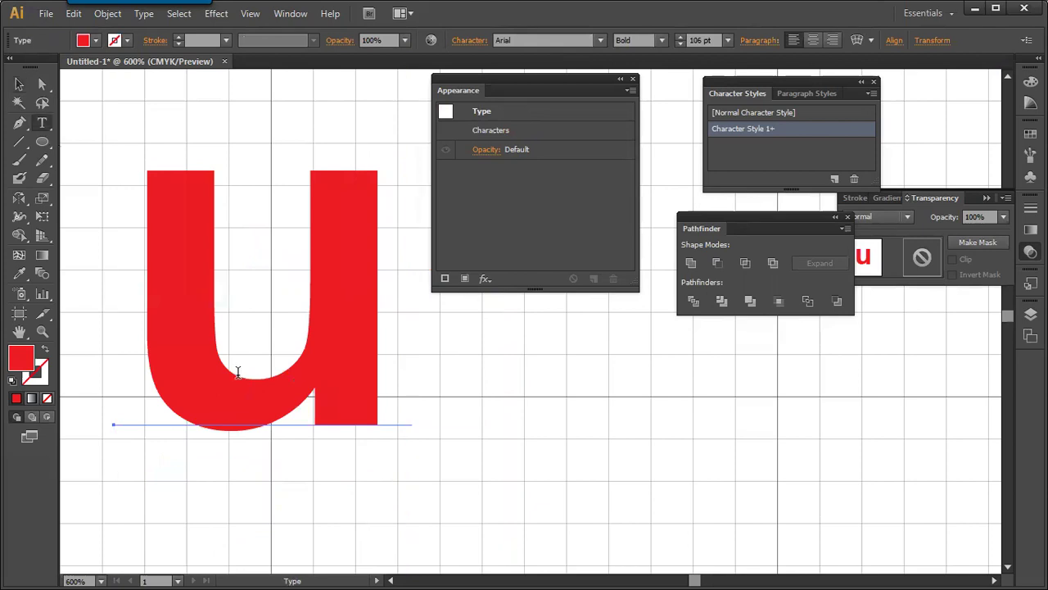
Select the letter's text and apply the All Caps character option to it.
double_click(231, 370)
double_click(230, 370)
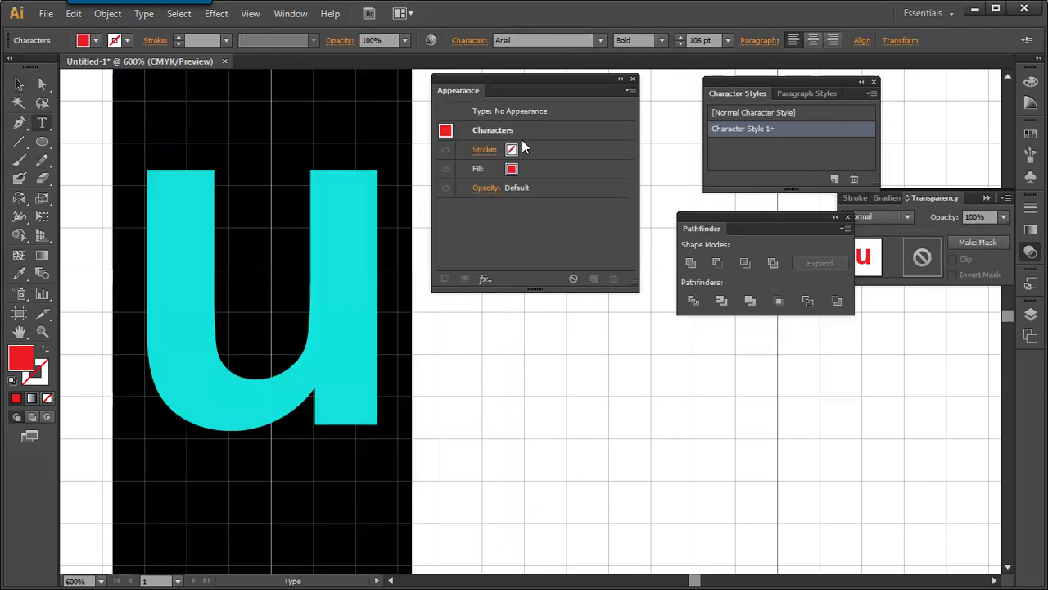
key(ctrl+t)
click(708, 109)
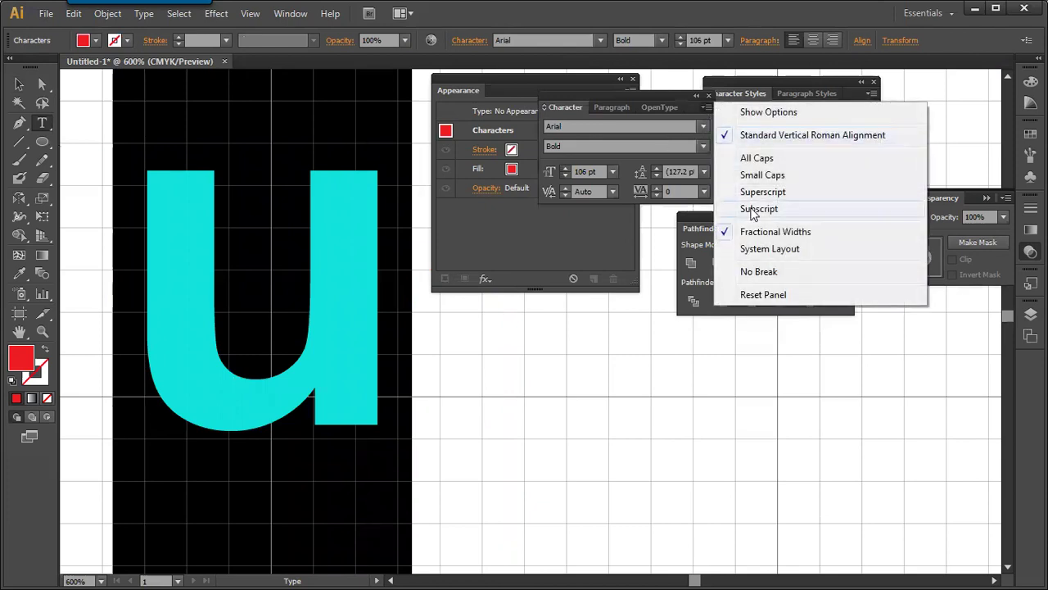
click(745, 158)
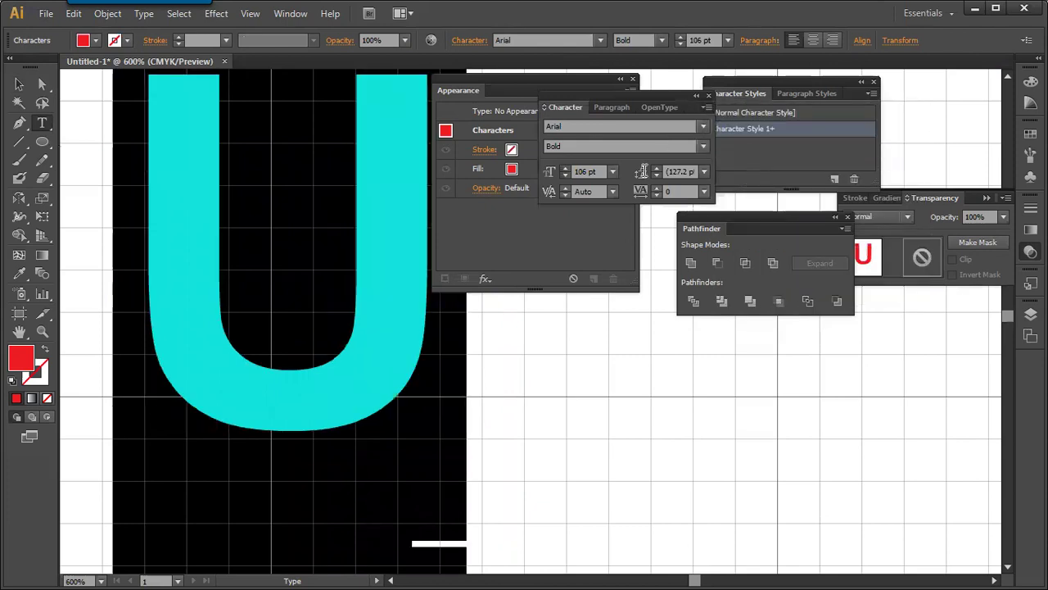
Reposition the letter U slightly to the left and convert its text to outlines.
click(18, 84)
drag(267, 265, 187, 275)
right_click(165, 276)
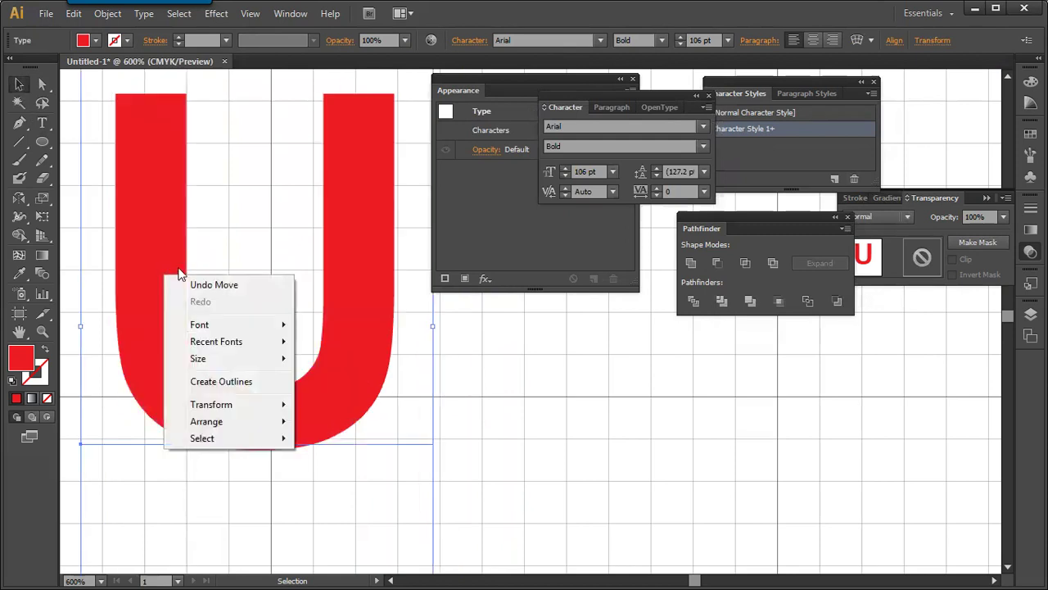
click(240, 385)
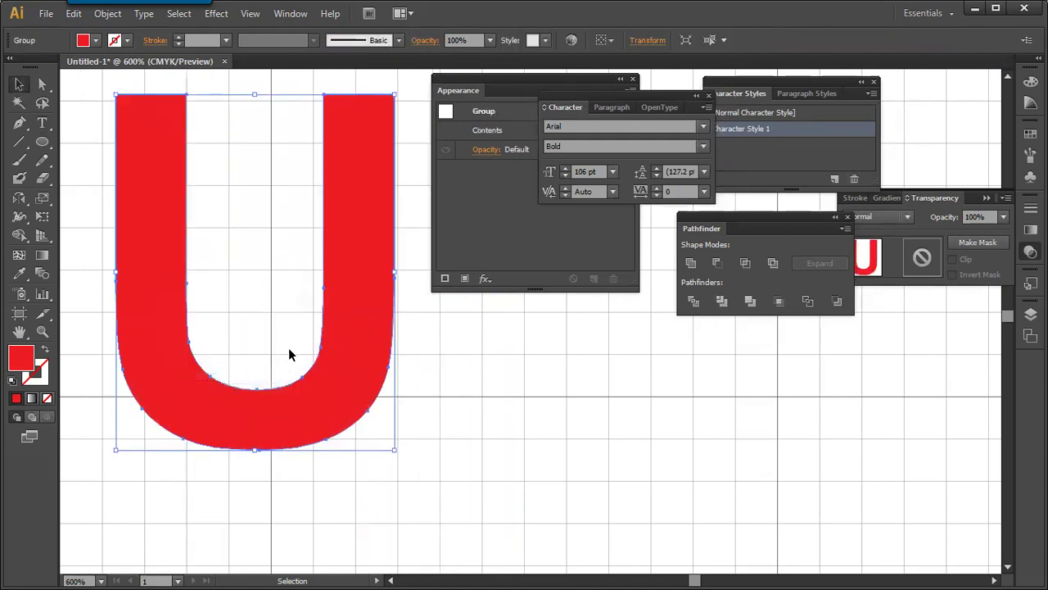
Swap the U's red fill to its stroke and delete the anchor points of its inner contour, leaving only the outer curve.
key(a)
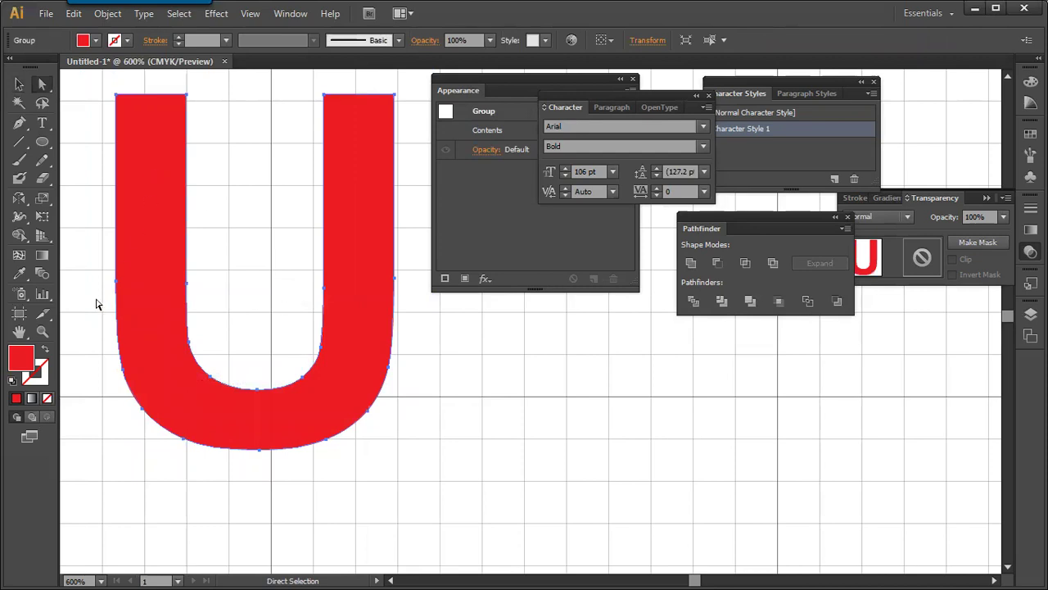
click(45, 352)
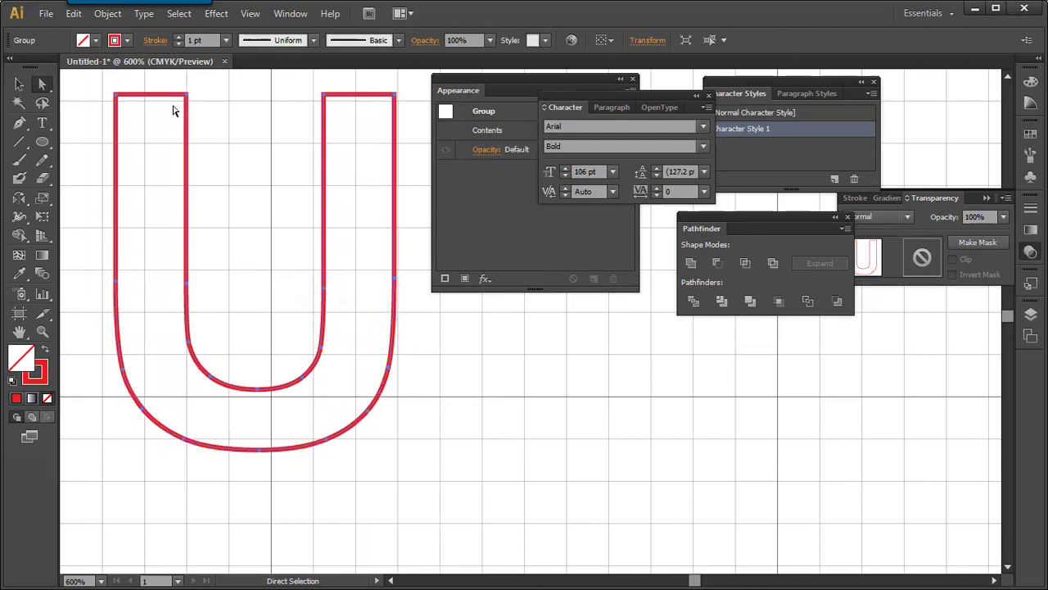
drag(163, 82, 349, 404)
key(Delete)
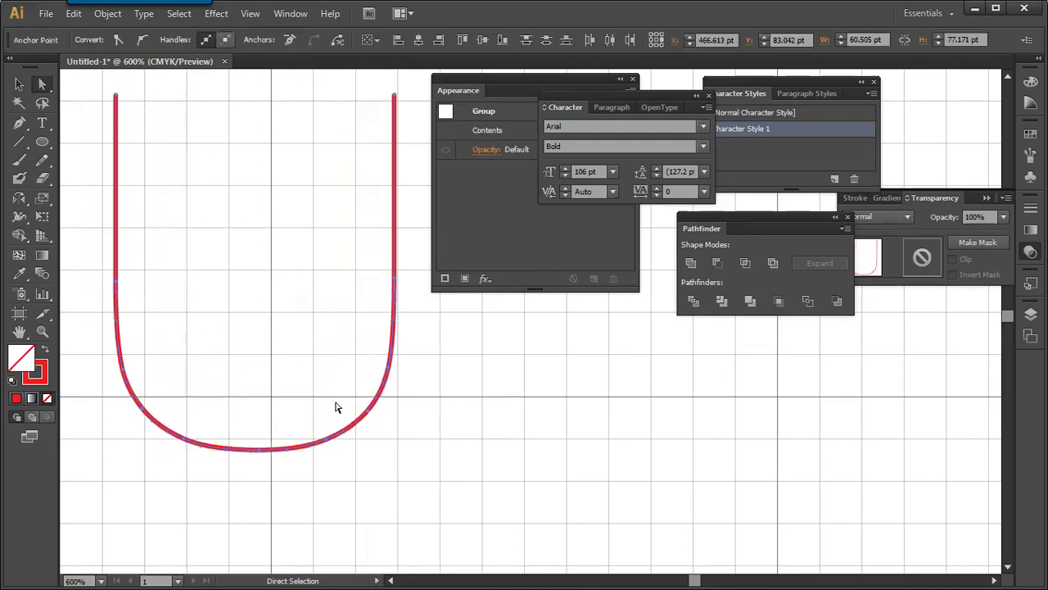
Ungroup the remaining U-shaped outer curve.
key(v)
click(283, 377)
click(278, 449)
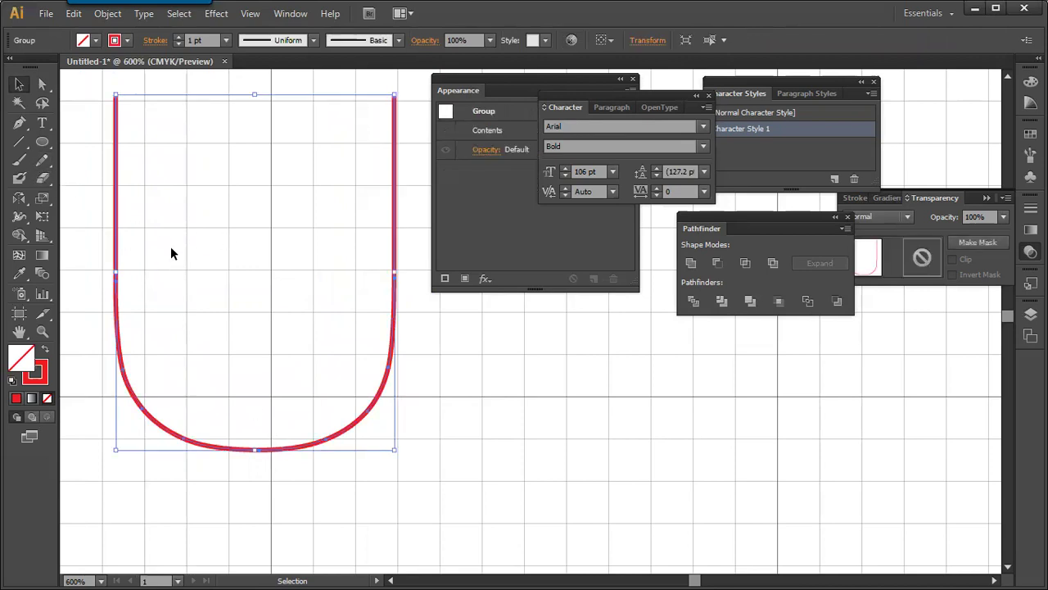
right_click(118, 205)
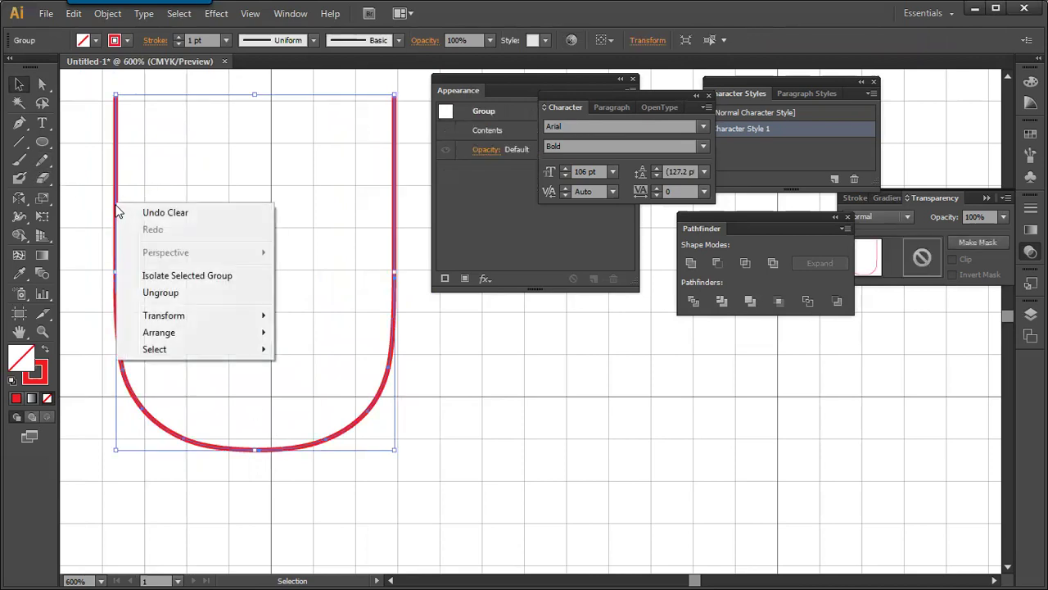
click(168, 294)
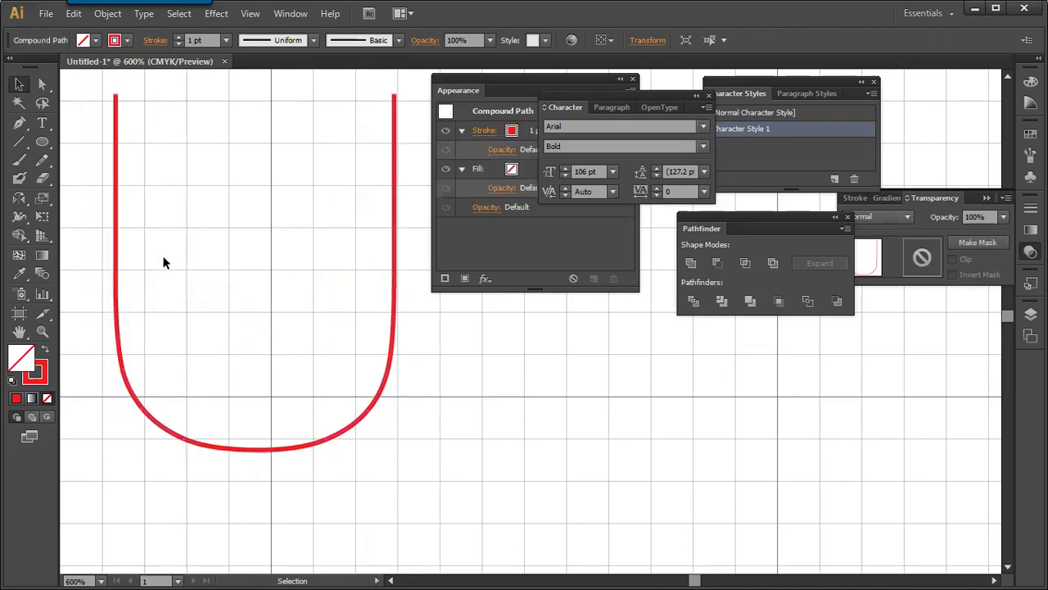
Release the U curve's compound path and reposition the resulting plain path.
drag(117, 285, 159, 272)
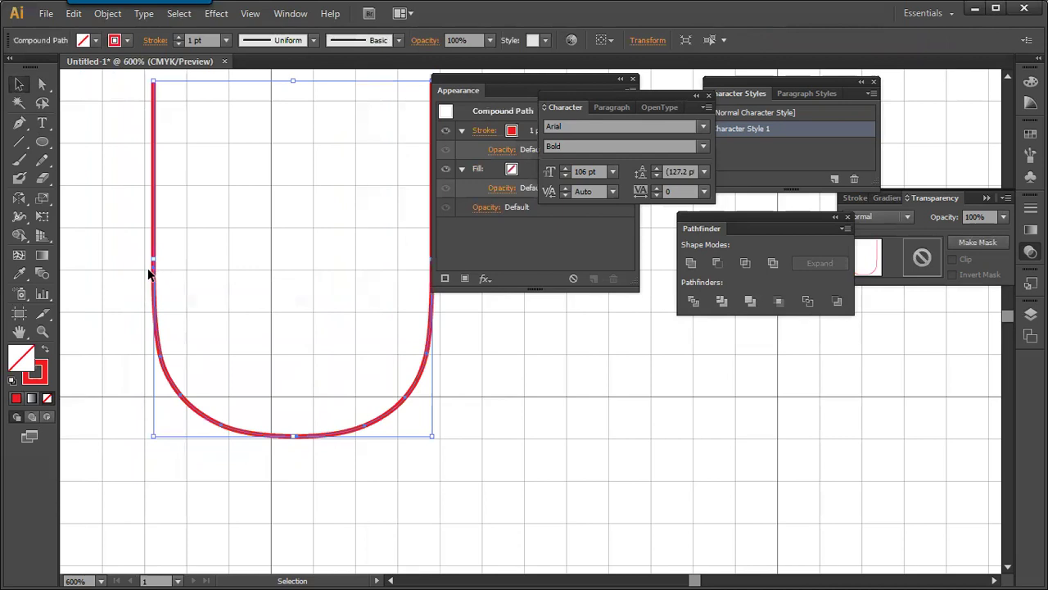
right_click(151, 271)
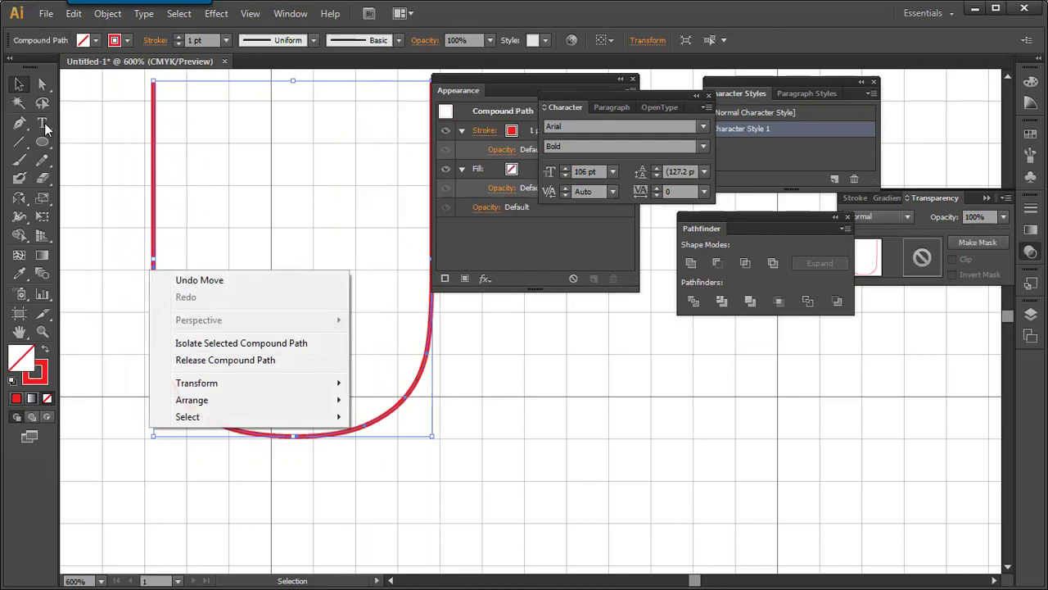
click(208, 360)
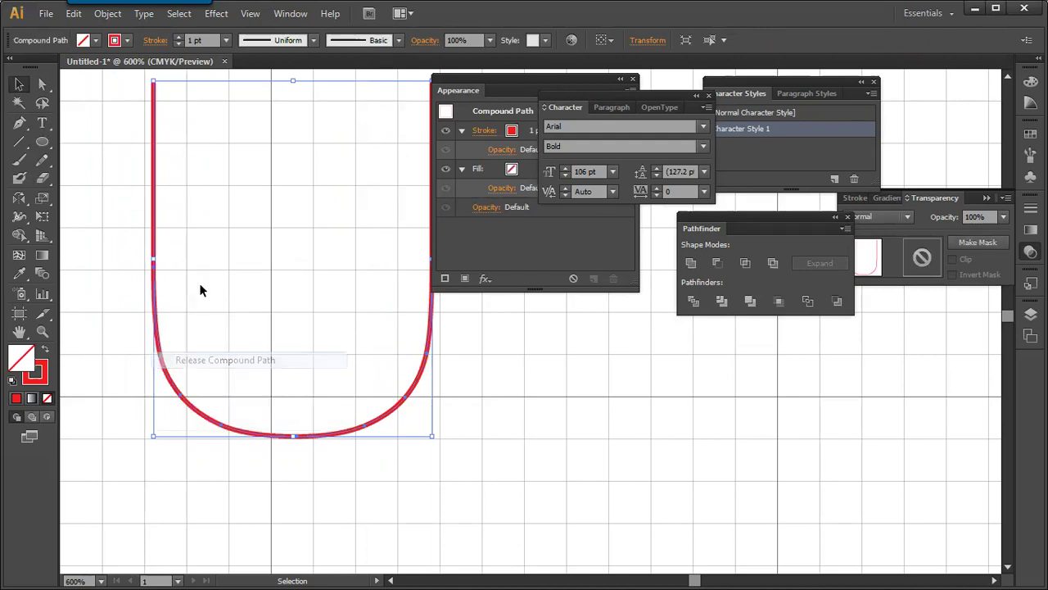
click(199, 285)
drag(154, 287, 130, 299)
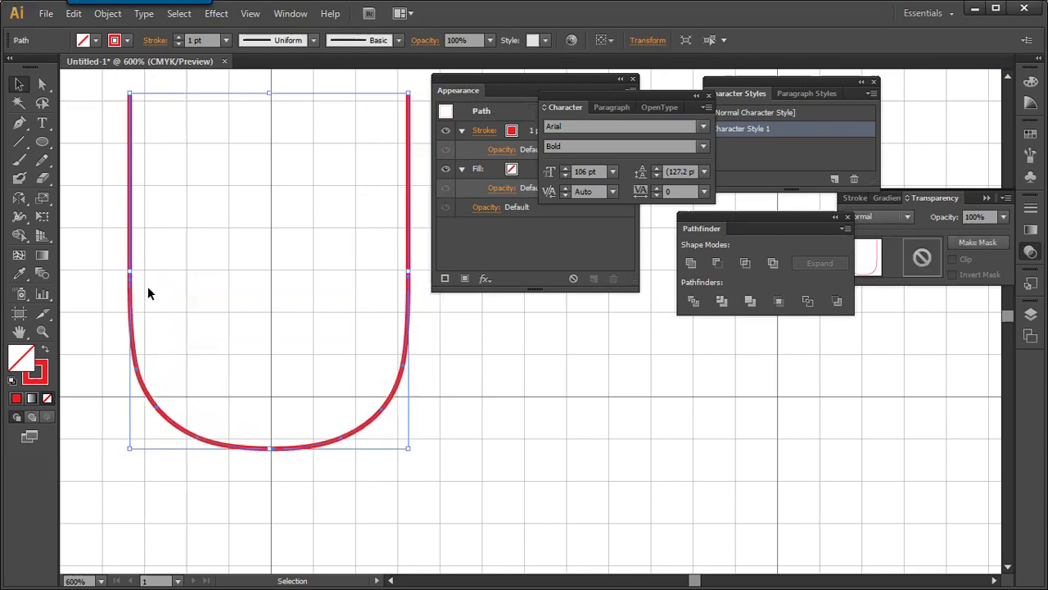
right_click(149, 293)
click(202, 398)
click(196, 241)
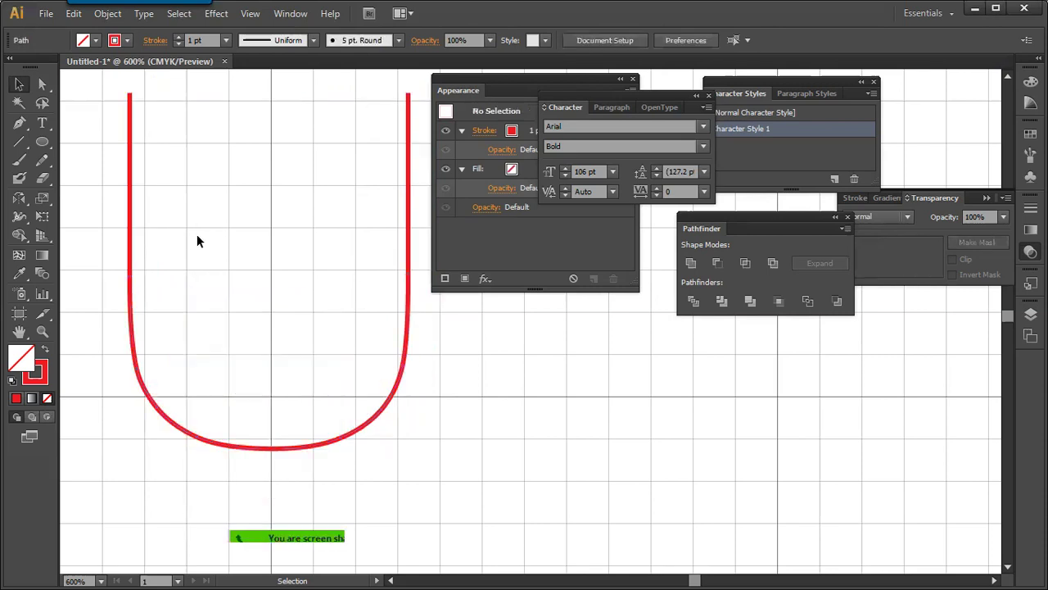
Apply the elliptical variable width profile to the U path's stroke so that both ends taper.
key(ctrl+minus)
key(ctrl+minus)
scroll(295, 274, right, 5)
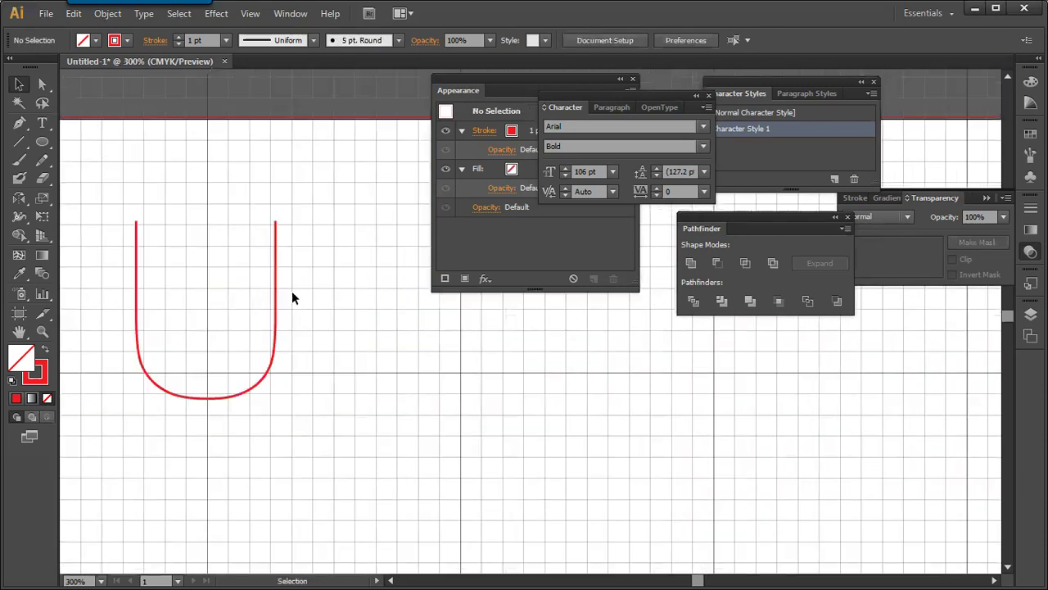
scroll(286, 327, up, 1)
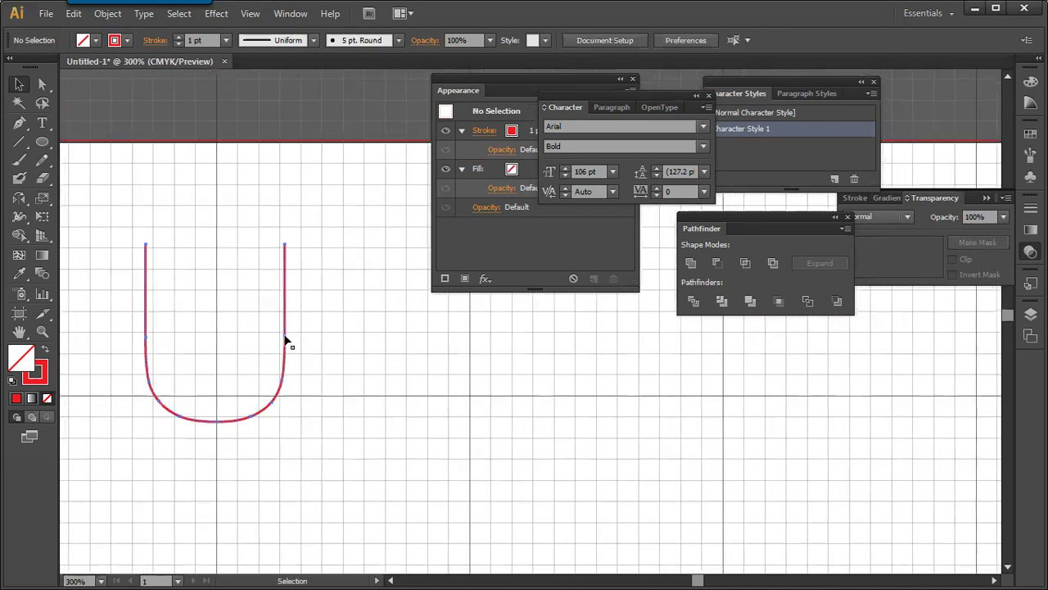
click(286, 344)
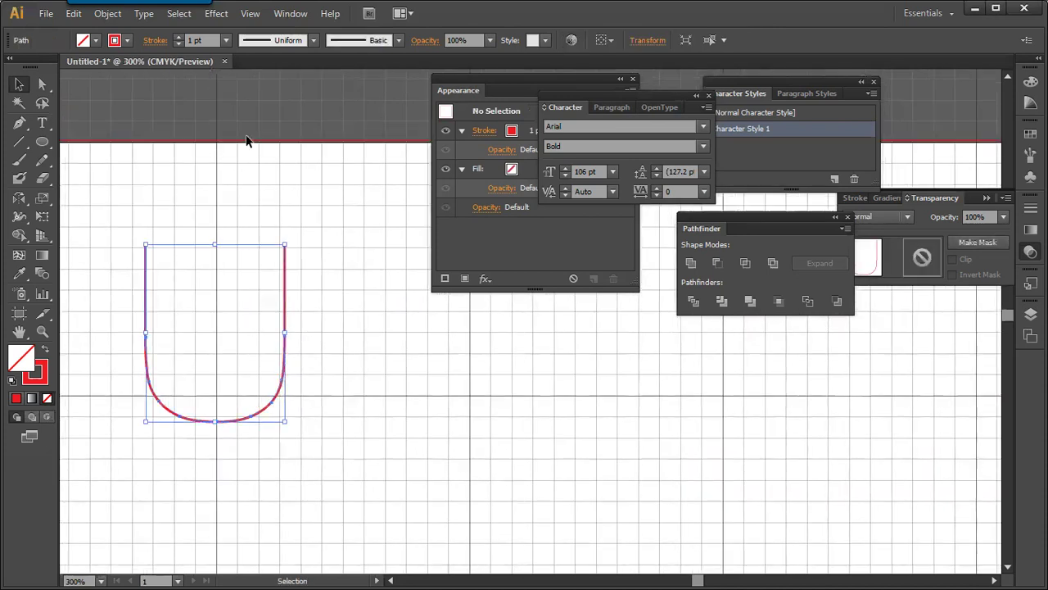
click(313, 40)
click(275, 112)
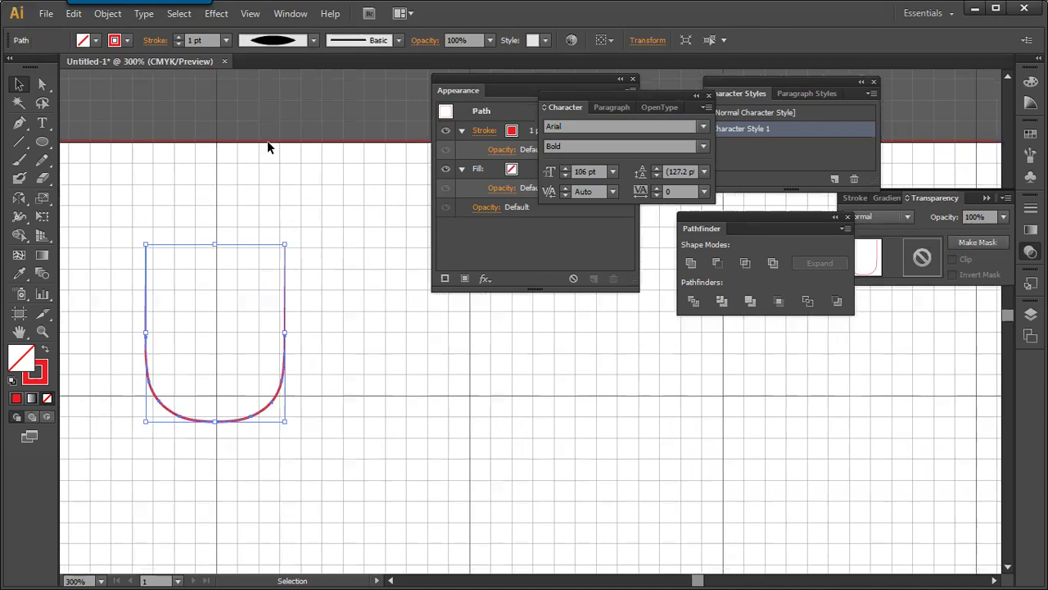
click(332, 246)
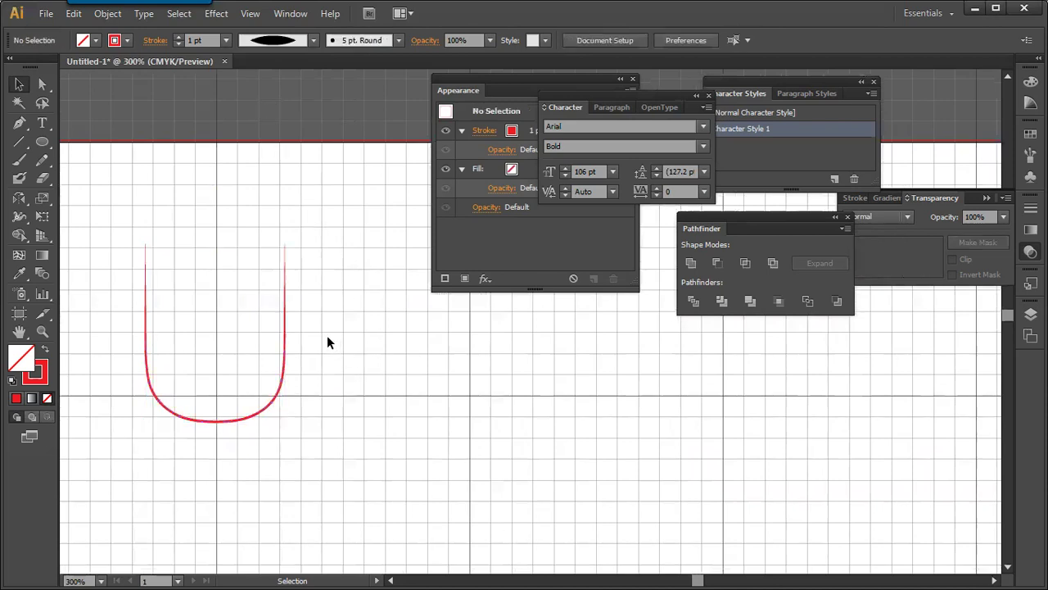
Set the tapered U path's stroke weight to 9 pt.
click(285, 370)
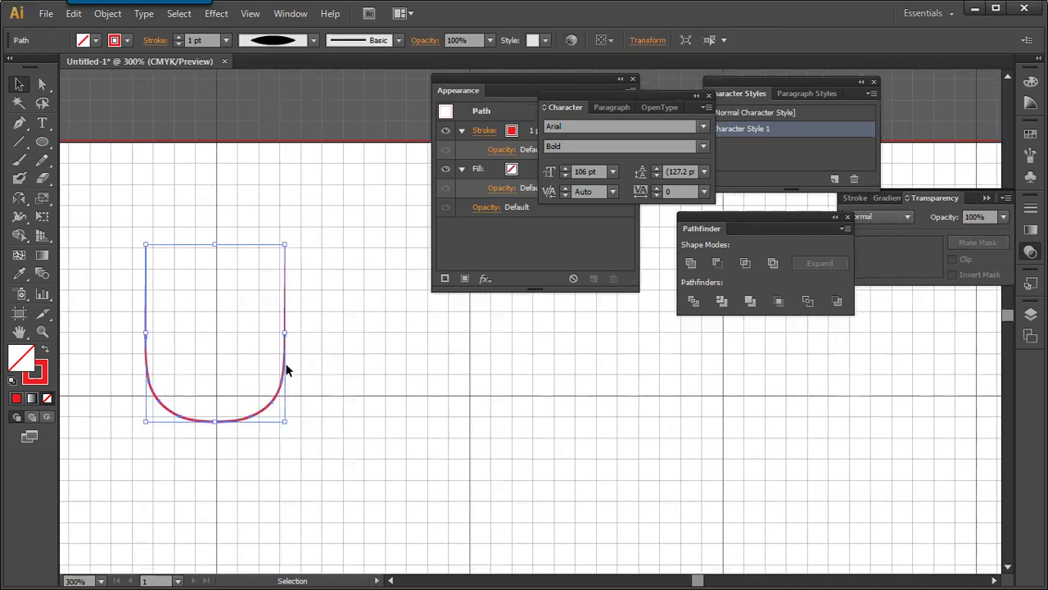
click(226, 40)
click(245, 242)
click(319, 233)
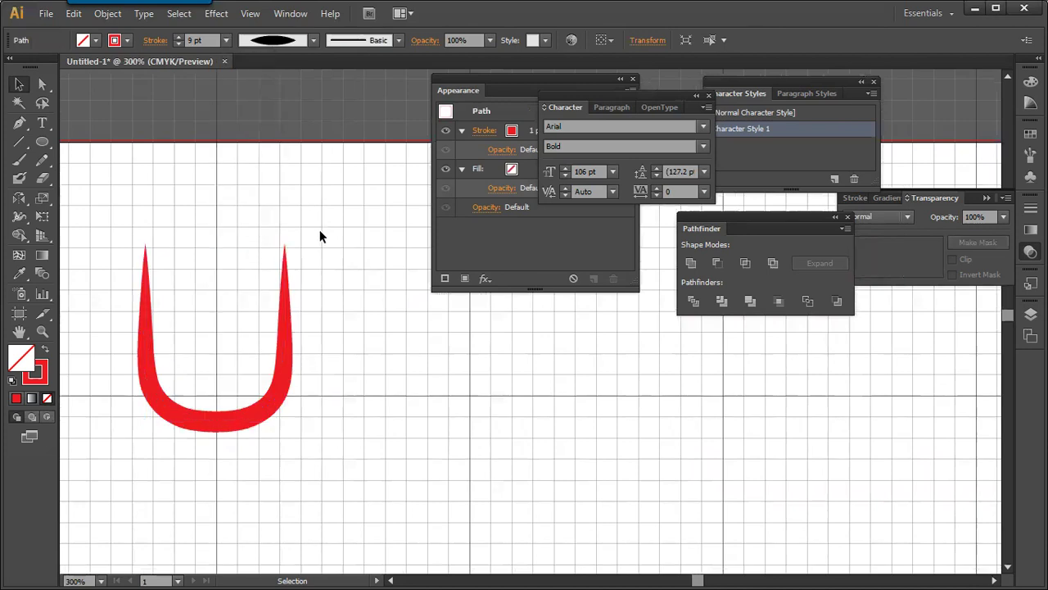
Rotate the tapered U upside down so that its points face downward.
click(260, 400)
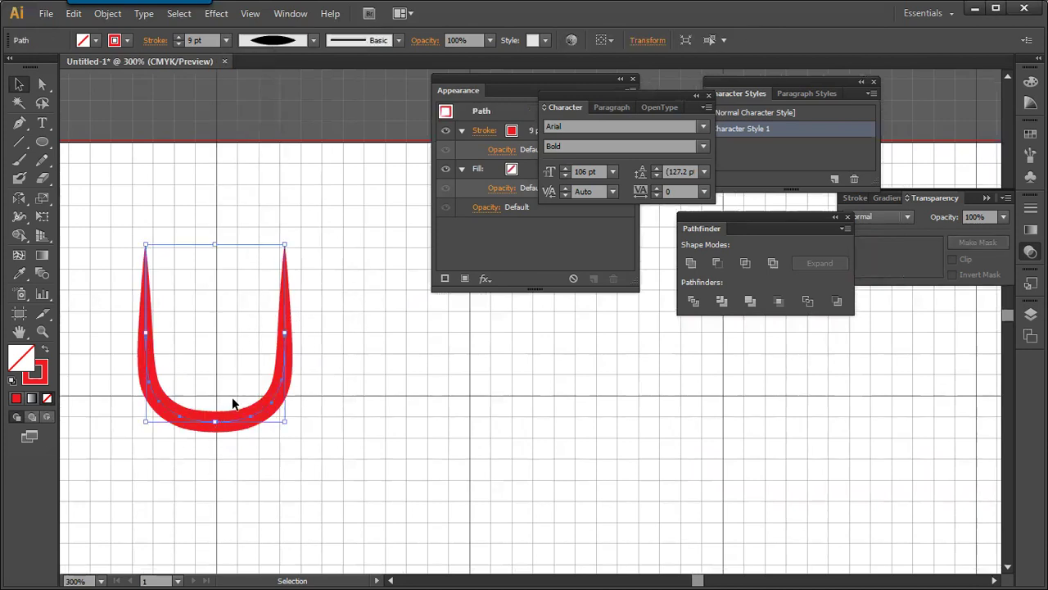
key(r)
drag(241, 415, 184, 300)
key(v)
click(337, 275)
Narrow the inverted U symmetrically about its centre to roughly half its width, keeping its height.
click(276, 311)
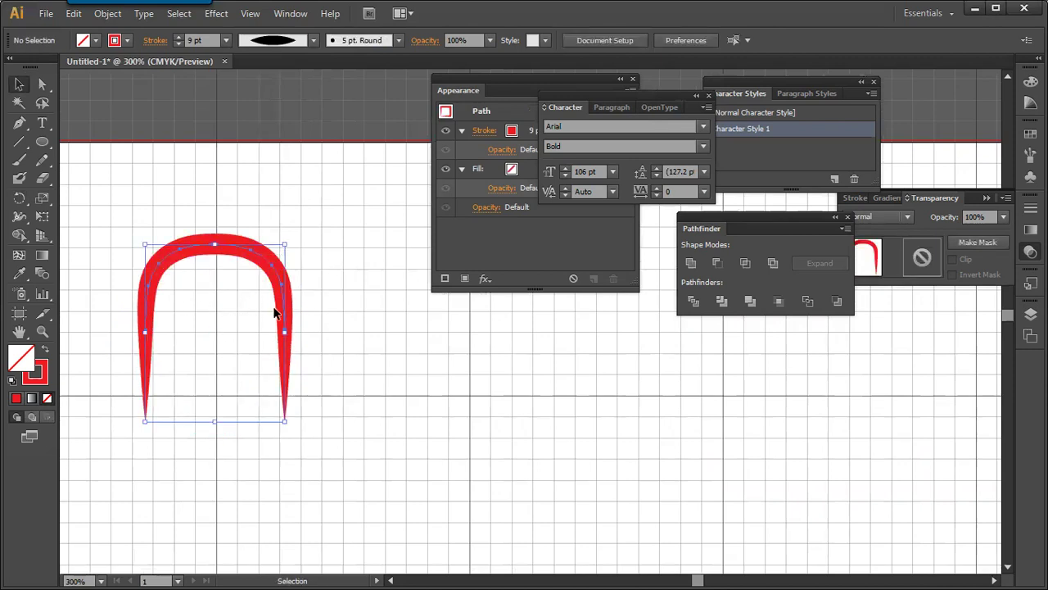
drag(293, 348, 261, 335)
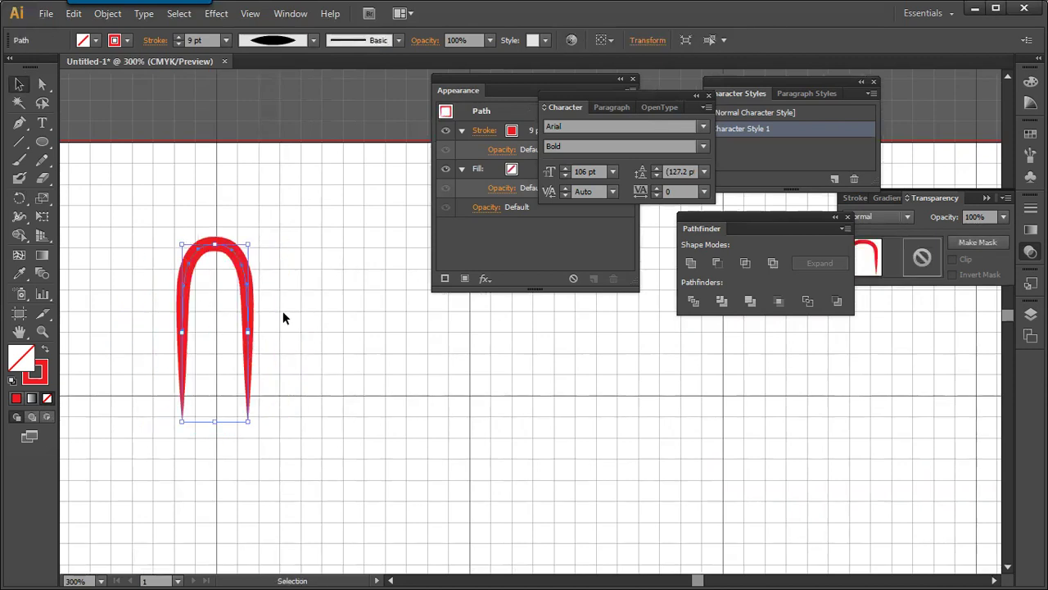
click(287, 318)
Rotate the narrowed U back upright so that its points face upward.
click(240, 296)
key(r)
drag(241, 296, 173, 409)
key(v)
click(328, 308)
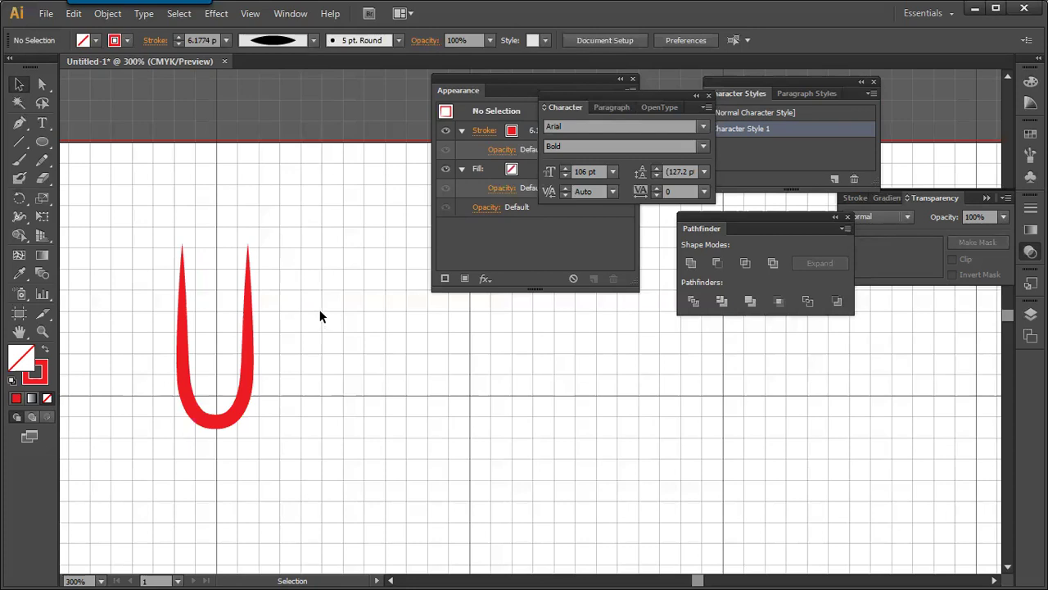
Hide the document grid and deselect the U.
drag(304, 330, 222, 396)
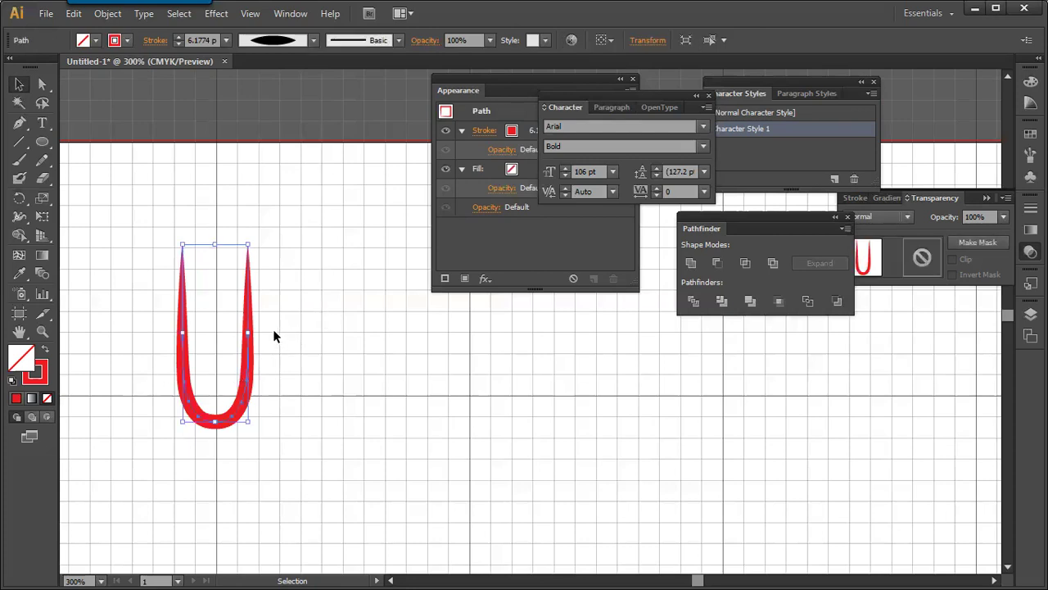
key(ctrl+apostrophe)
click(285, 349)
Draw a tall, narrow ellipse centred between the two arms of the U.
scroll(270, 294, down, 1)
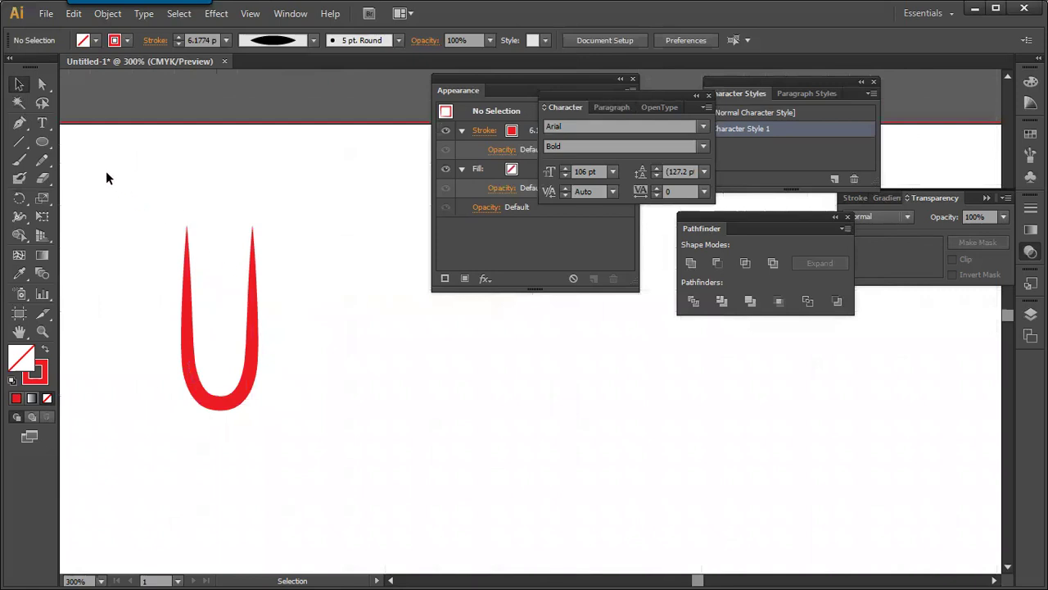
drag(46, 141, 98, 178)
drag(220, 292, 228, 367)
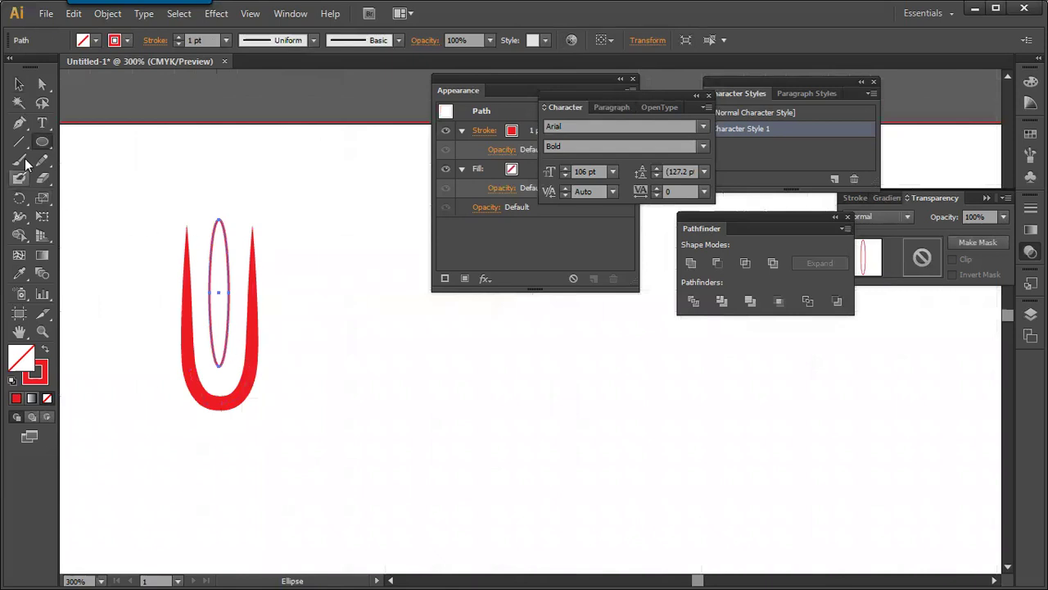
Convert the ellipse's top anchor point into a sharp corner.
drag(19, 123, 95, 180)
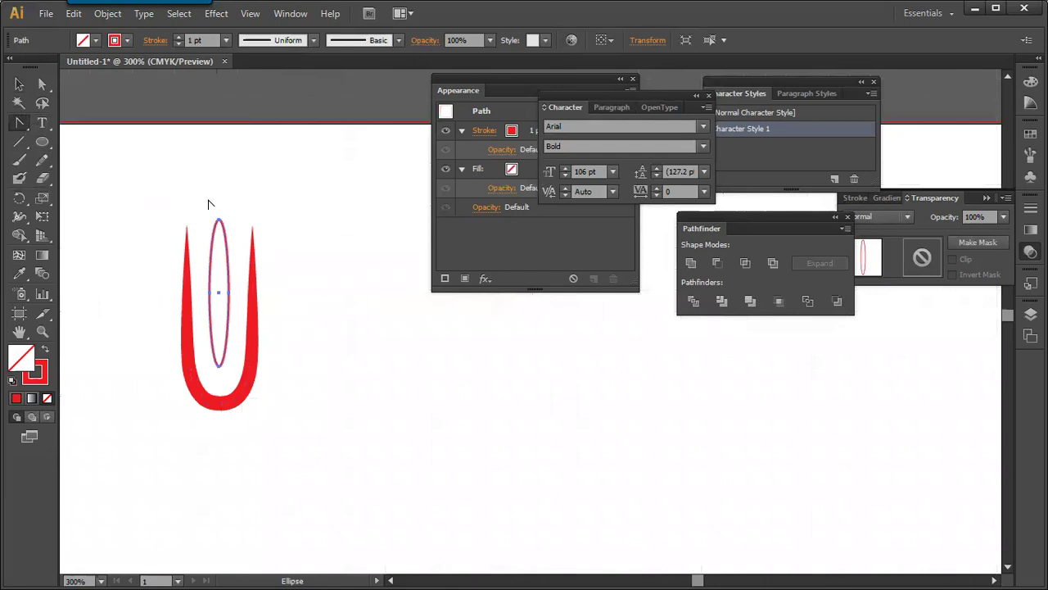
click(218, 219)
key(v)
click(133, 153)
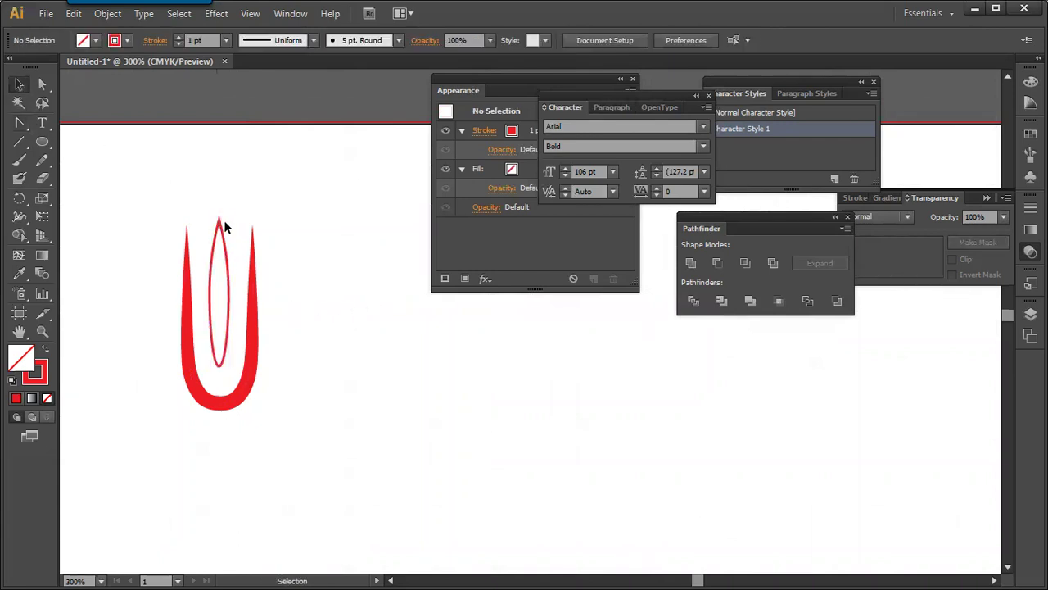
Swap the pointed ellipse's fill and stroke so that it is solid red without an outline.
click(221, 221)
click(45, 349)
click(131, 367)
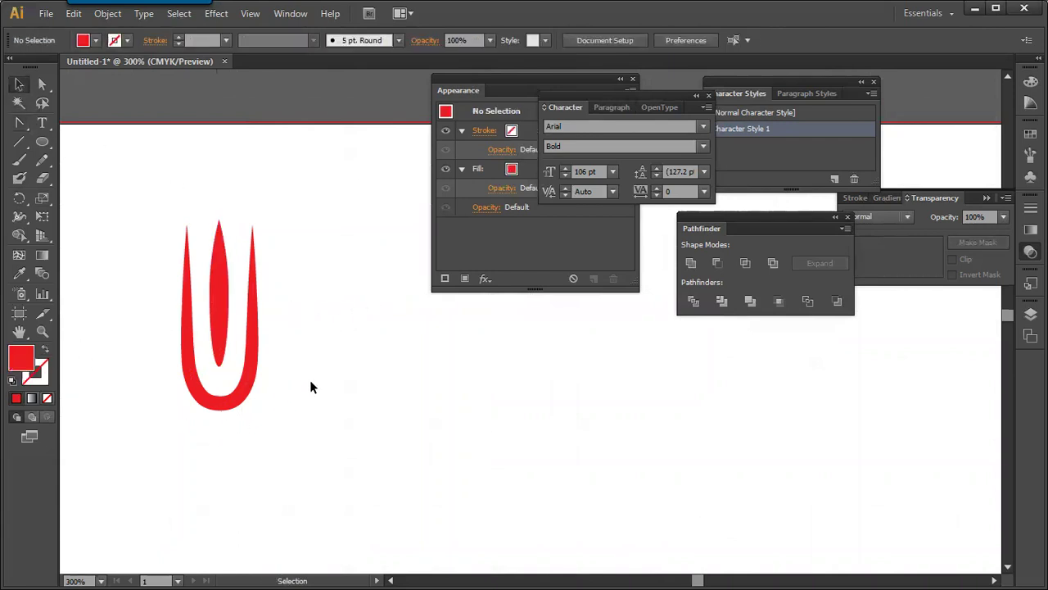
Move the pointed shape slightly down within the U and align both shapes on their horizontal centres.
click(219, 356)
drag(300, 291, 225, 353)
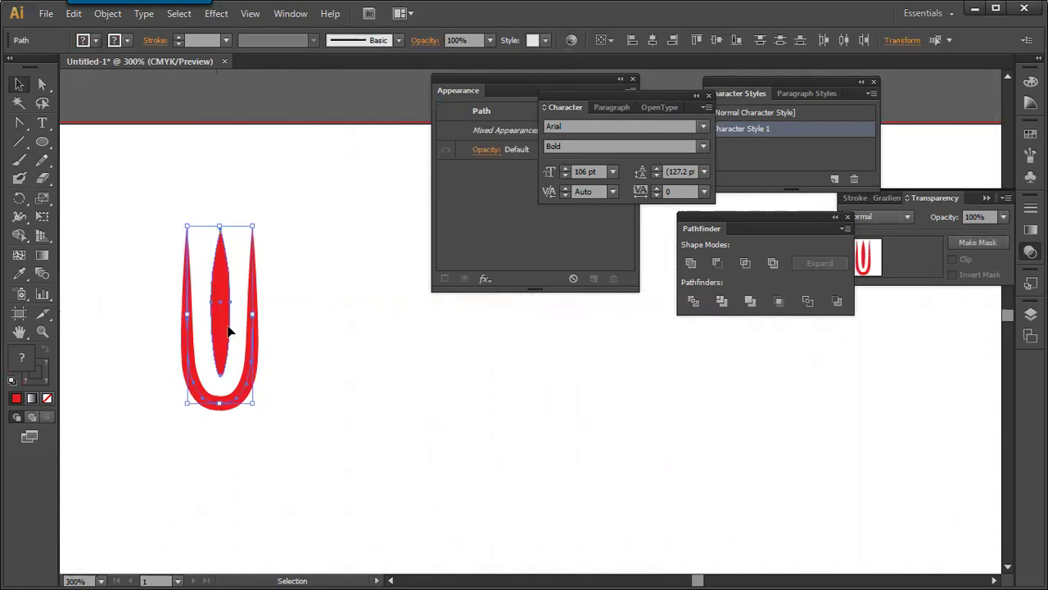
click(653, 40)
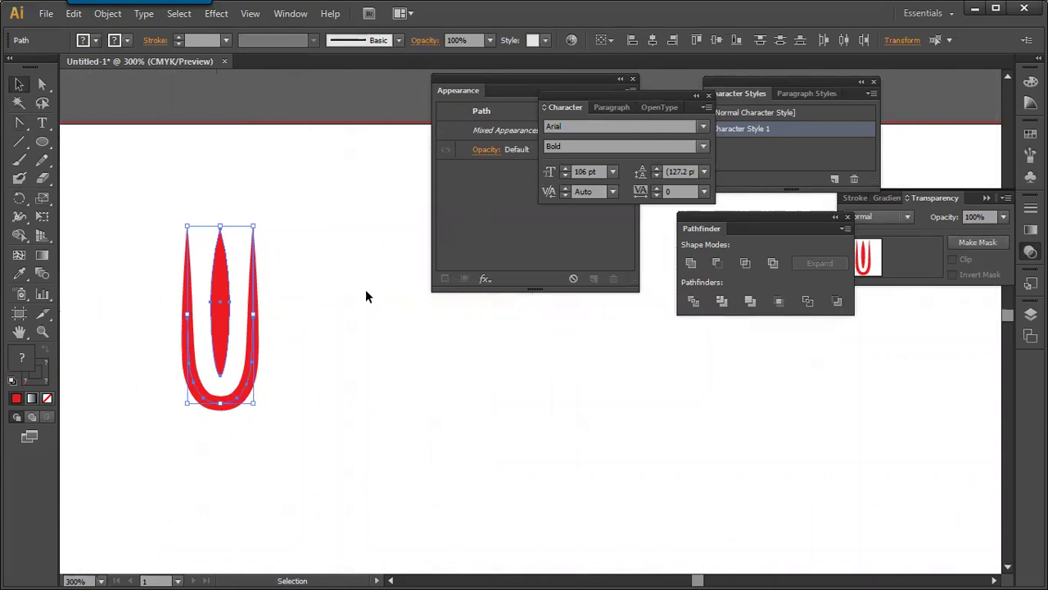
click(353, 367)
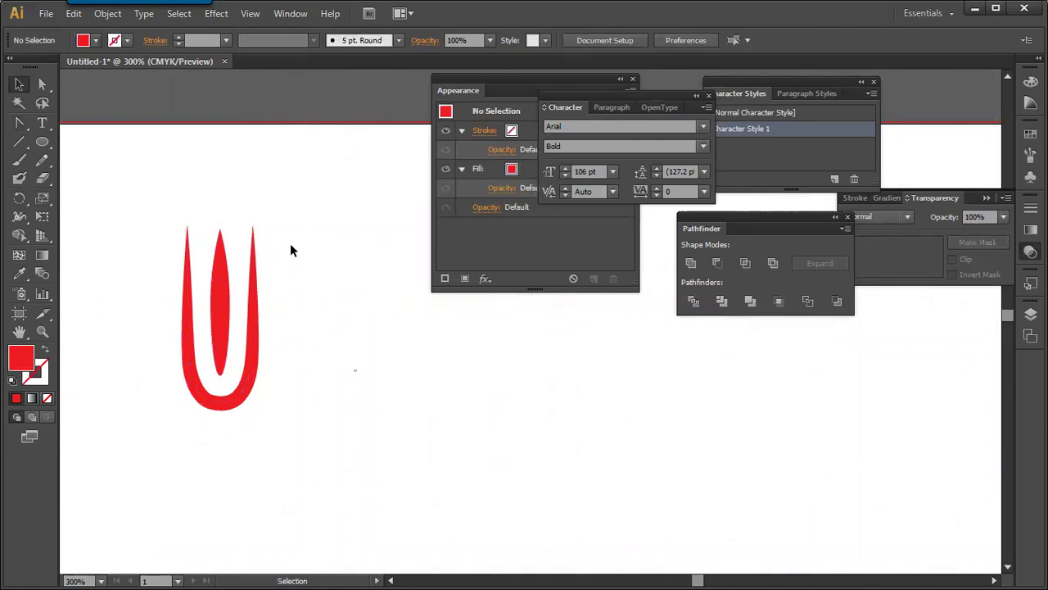
Select the U and the pointed shape together and narrow both about their shared centre.
click(255, 329)
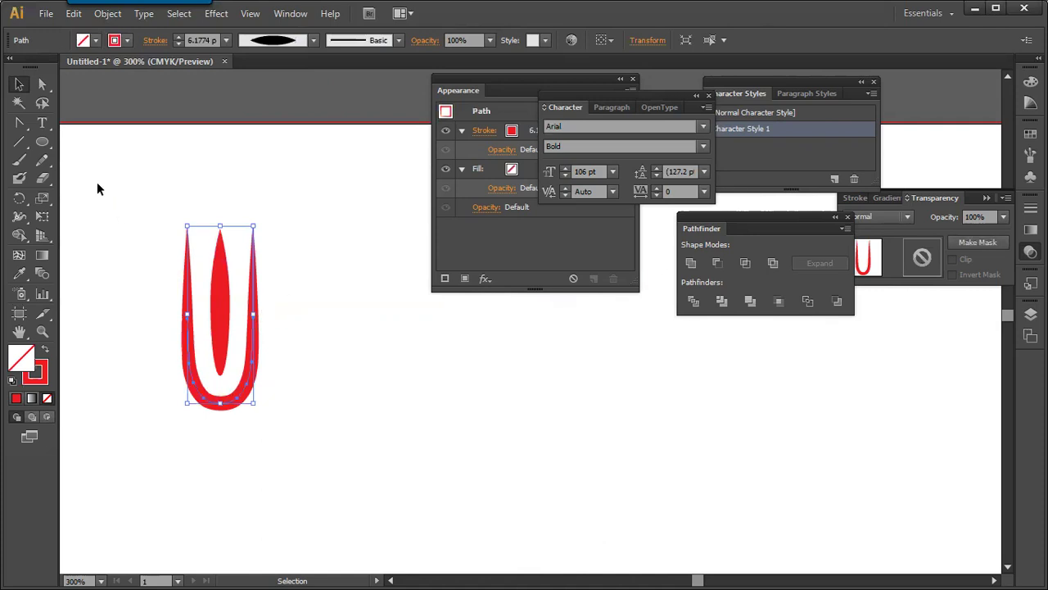
drag(307, 261, 201, 336)
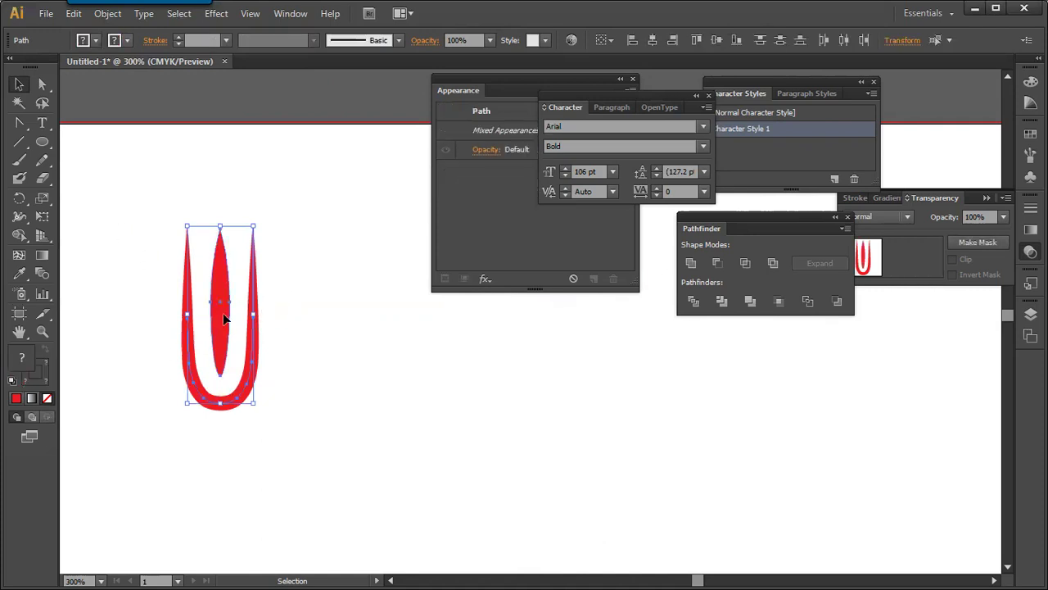
drag(220, 227, 221, 305)
drag(304, 245, 248, 315)
key(ctrl+z)
click(260, 327)
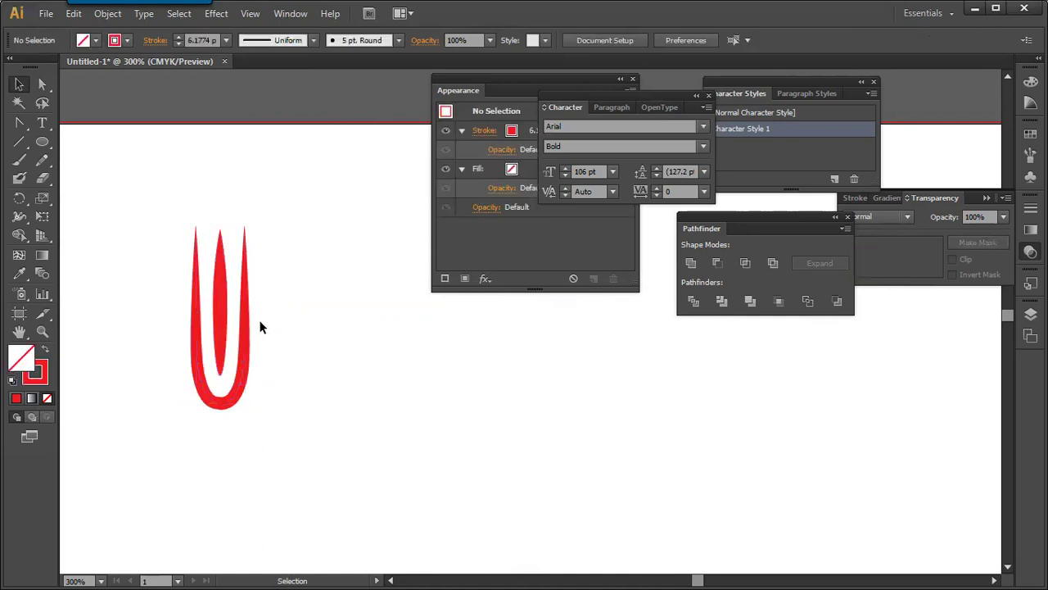
Adjust the pointed shape's height so its lower tip ends just above the U's inner curve.
click(221, 321)
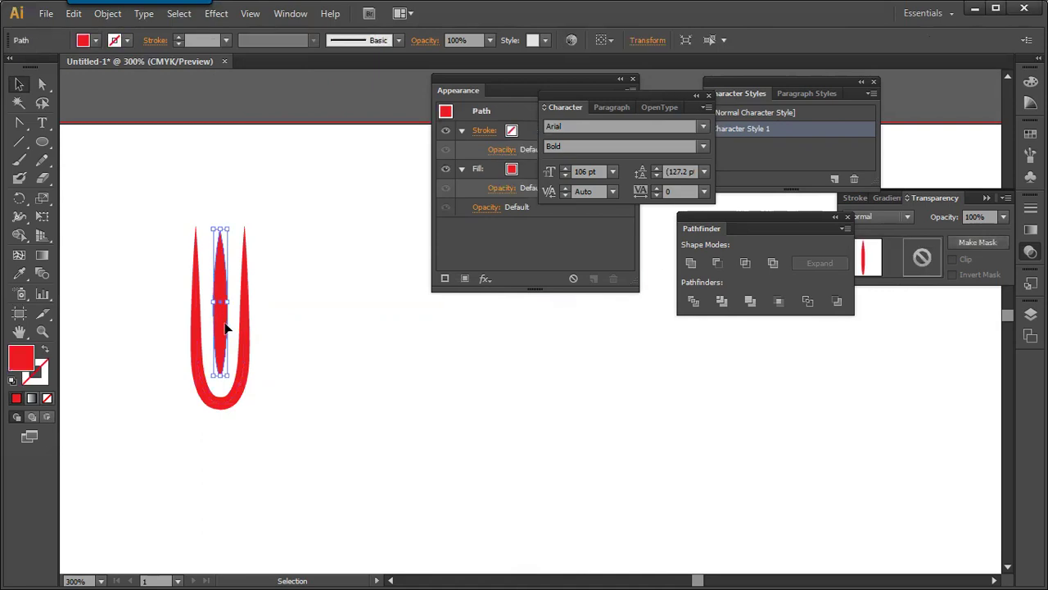
drag(220, 370, 223, 348)
drag(220, 278, 218, 228)
click(279, 225)
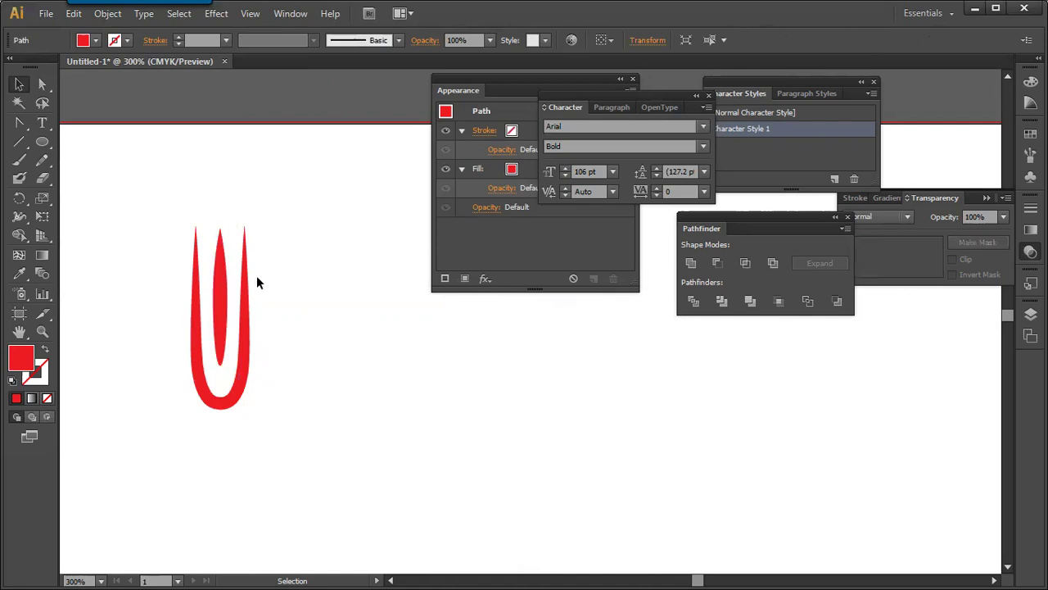
click(221, 343)
drag(219, 367, 219, 379)
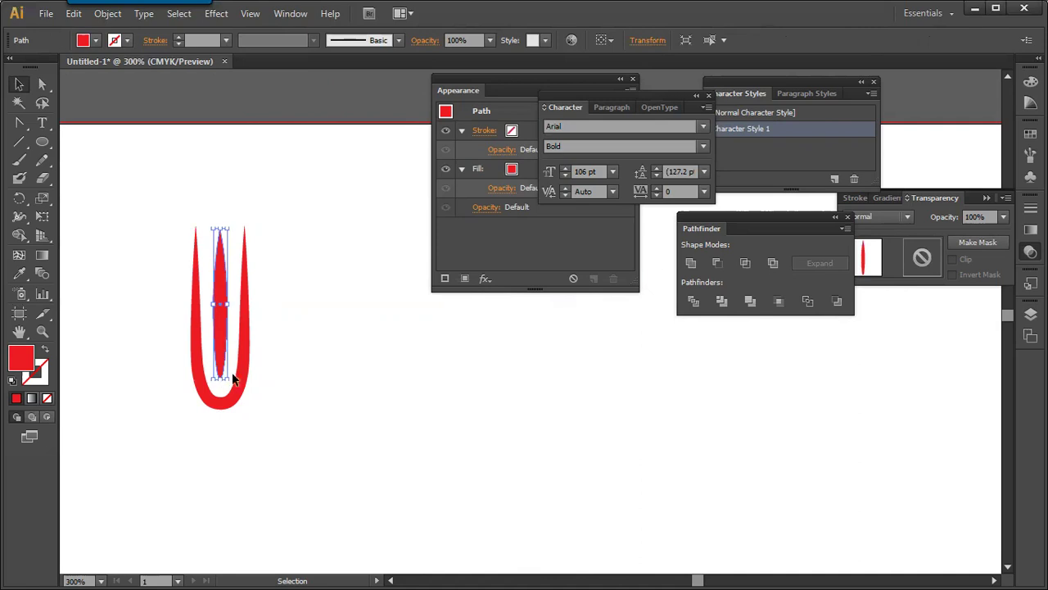
Align the pointed shape and the U on their horizontal centres and move both slightly to the left.
shift+click(202, 332)
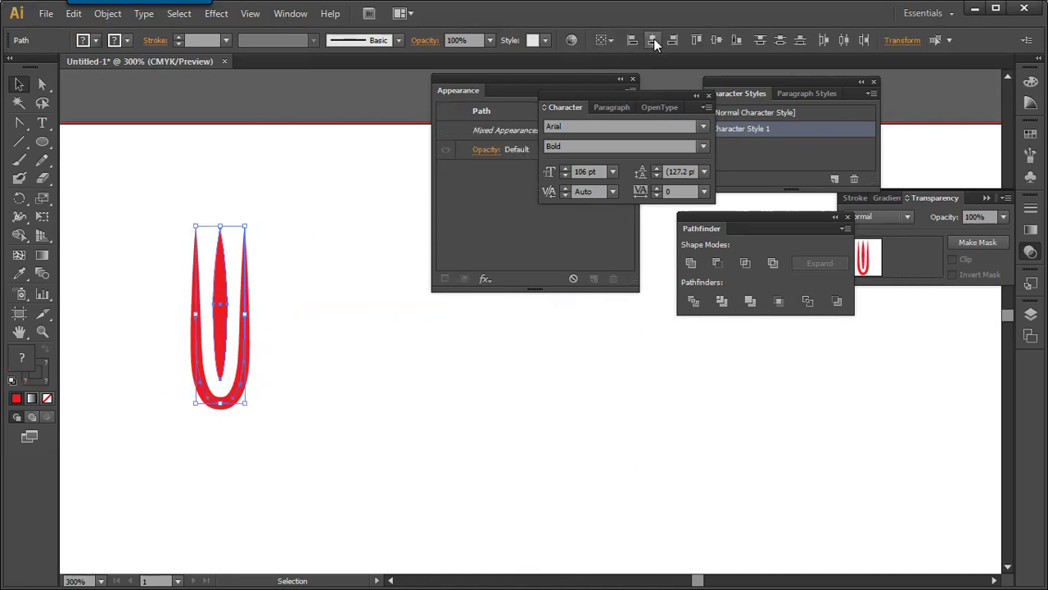
click(354, 279)
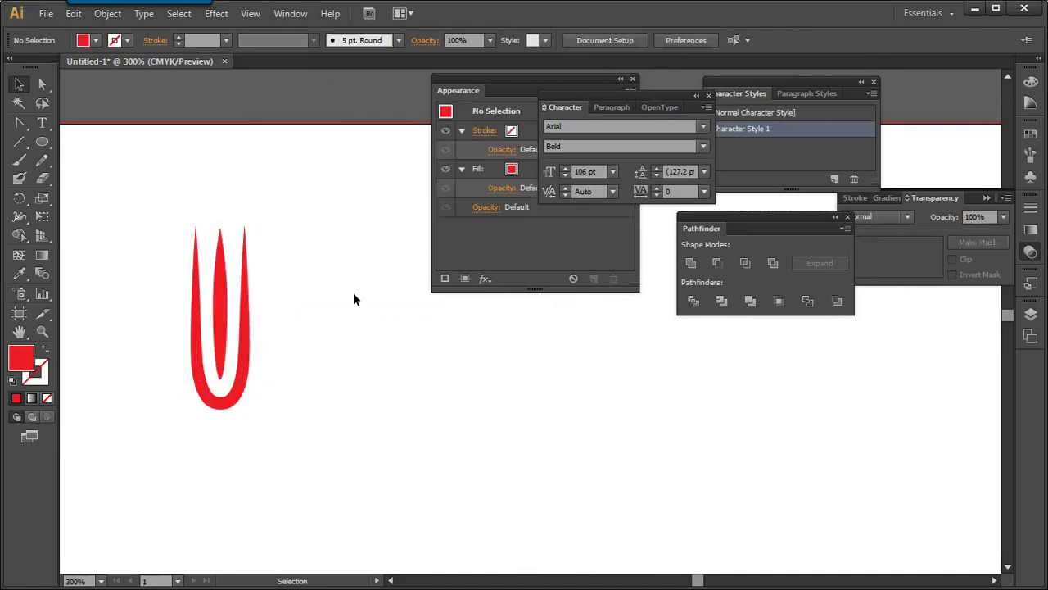
mouse_move(191, 338)
mouse_down()
mouse_move(184, 356)
mouse_move(209, 335)
mouse_up()
click(275, 315)
Try the Uniform width profile on the U's stroke and restore its tapered profile.
click(229, 344)
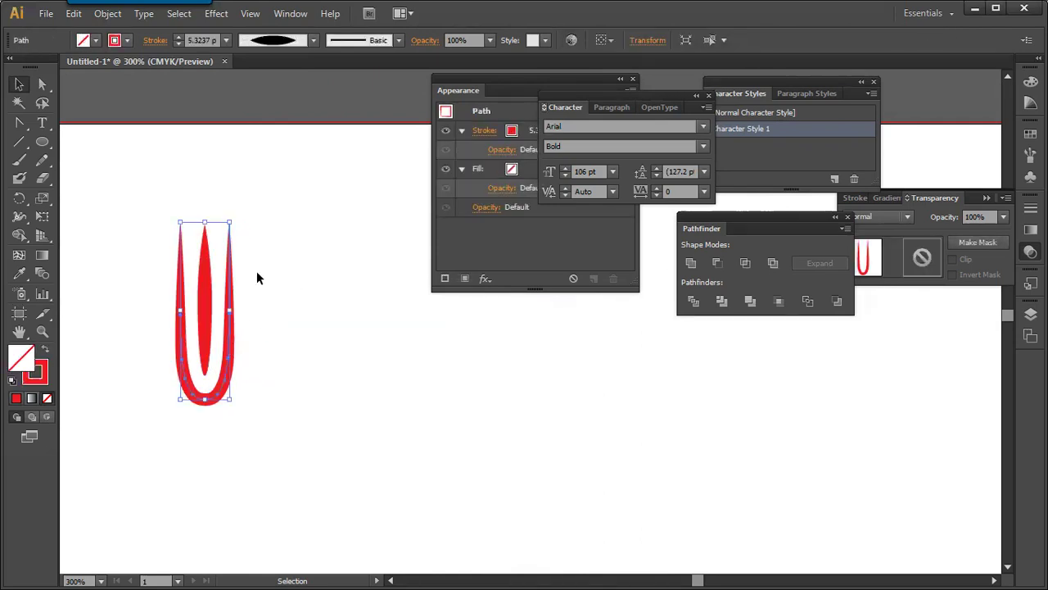
click(313, 40)
scroll(309, 81, up, 2)
click(280, 70)
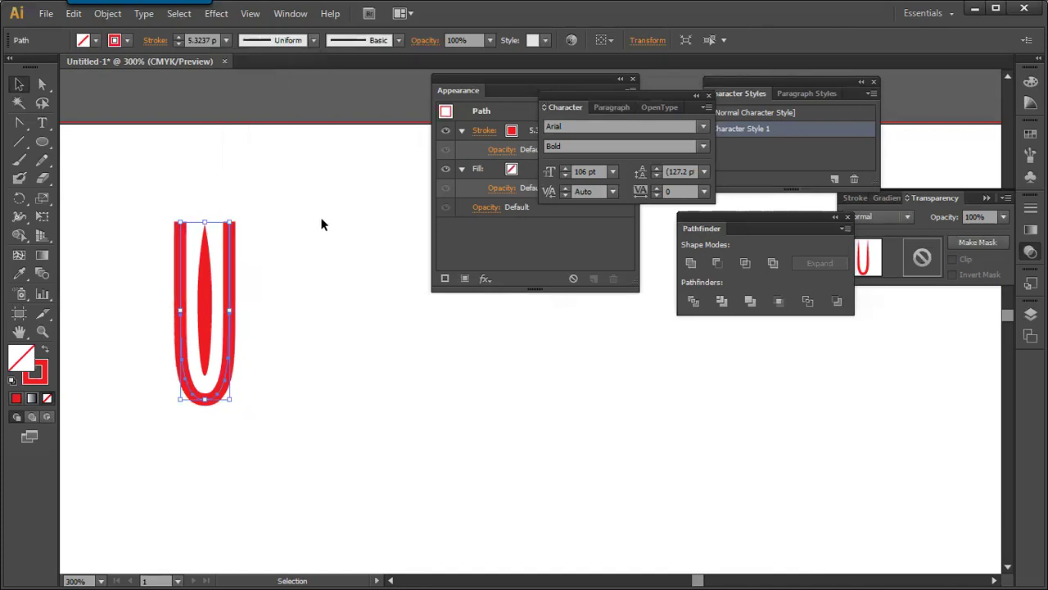
click(365, 327)
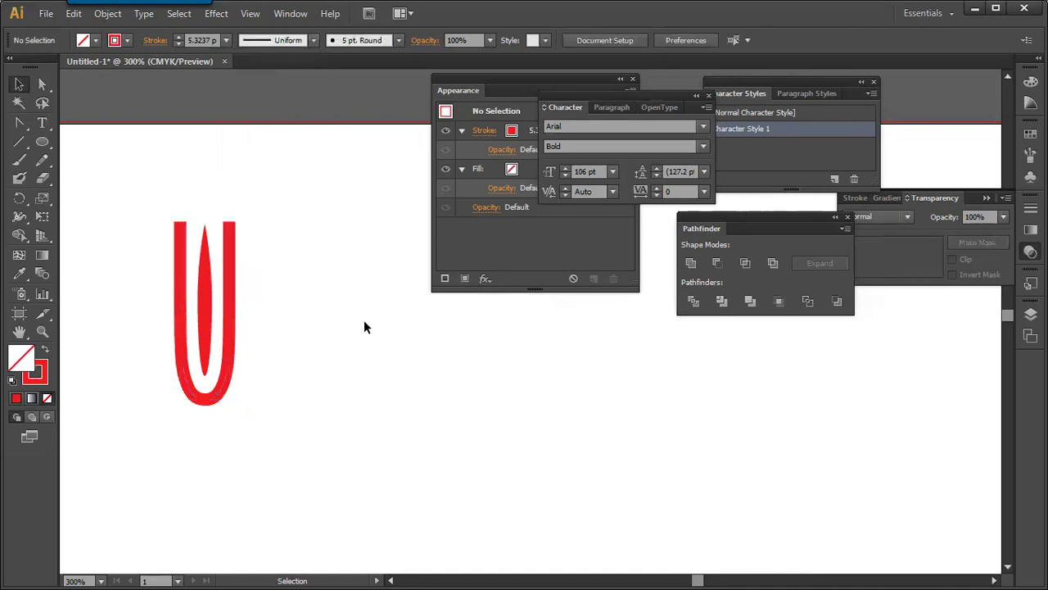
click(229, 275)
click(313, 40)
click(282, 86)
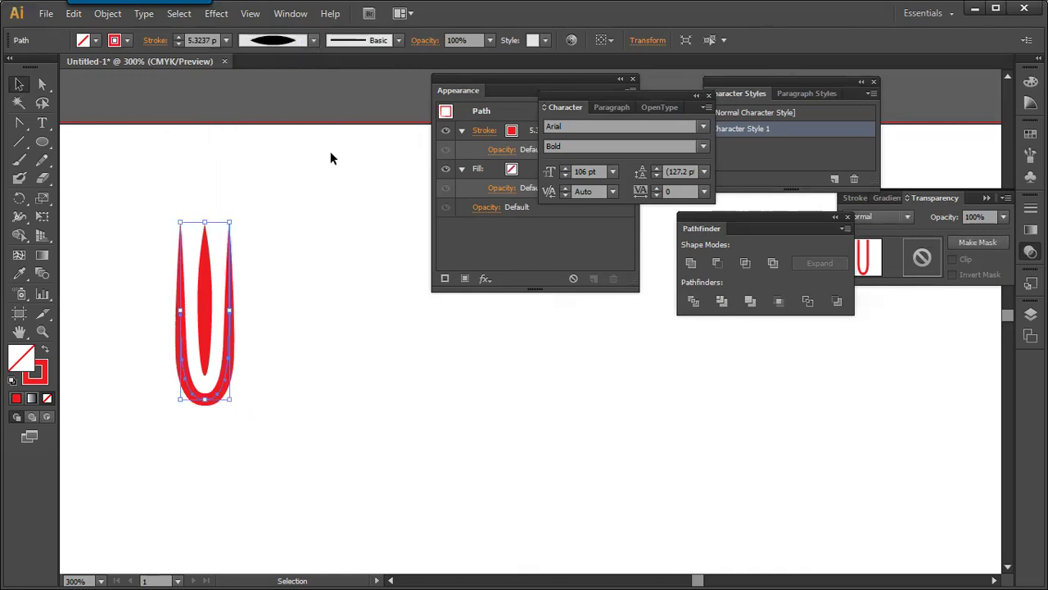
click(313, 289)
Open the glyph browser at a larger size and look through the Arial Bold characters.
drag(290, 281, 161, 327)
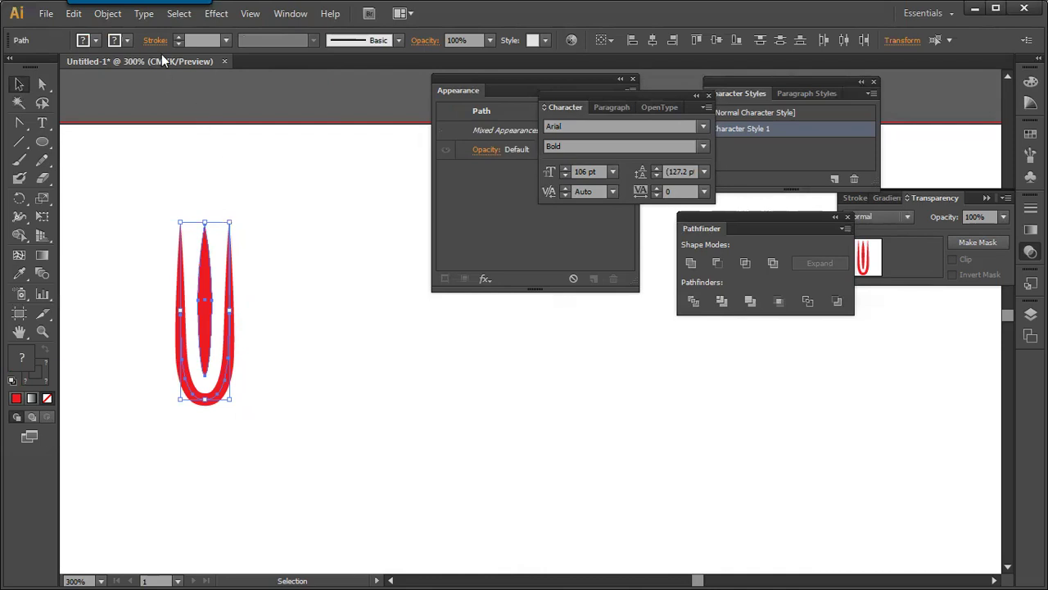
click(143, 14)
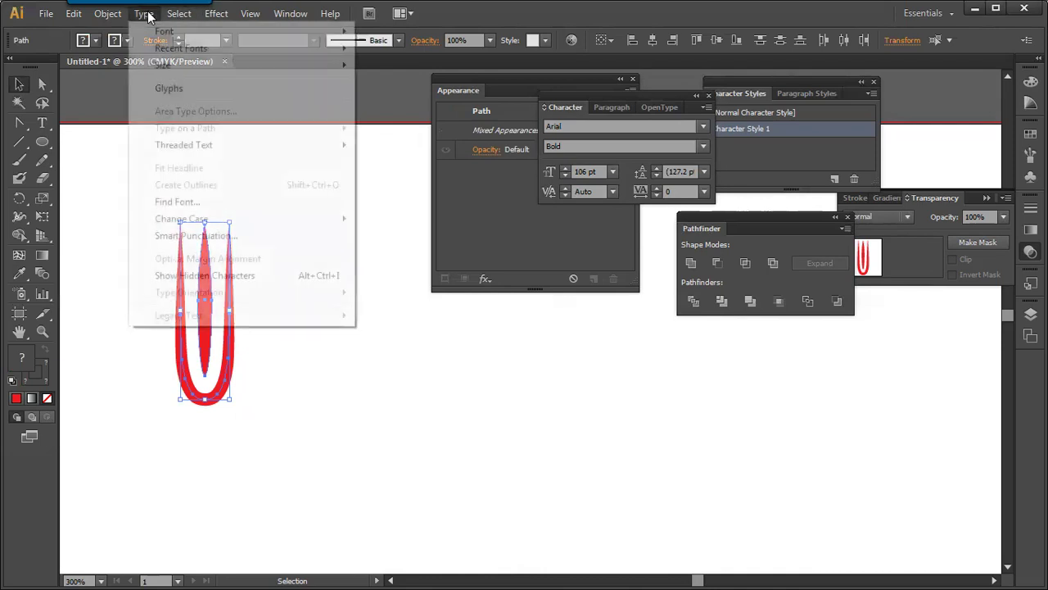
click(169, 88)
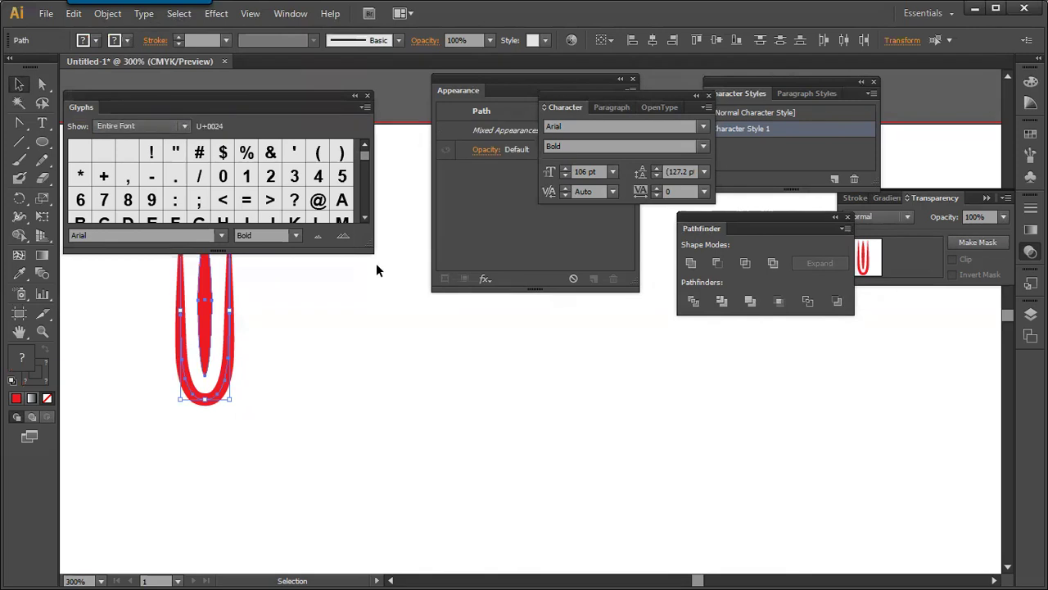
drag(368, 244, 432, 500)
drag(421, 161, 412, 319)
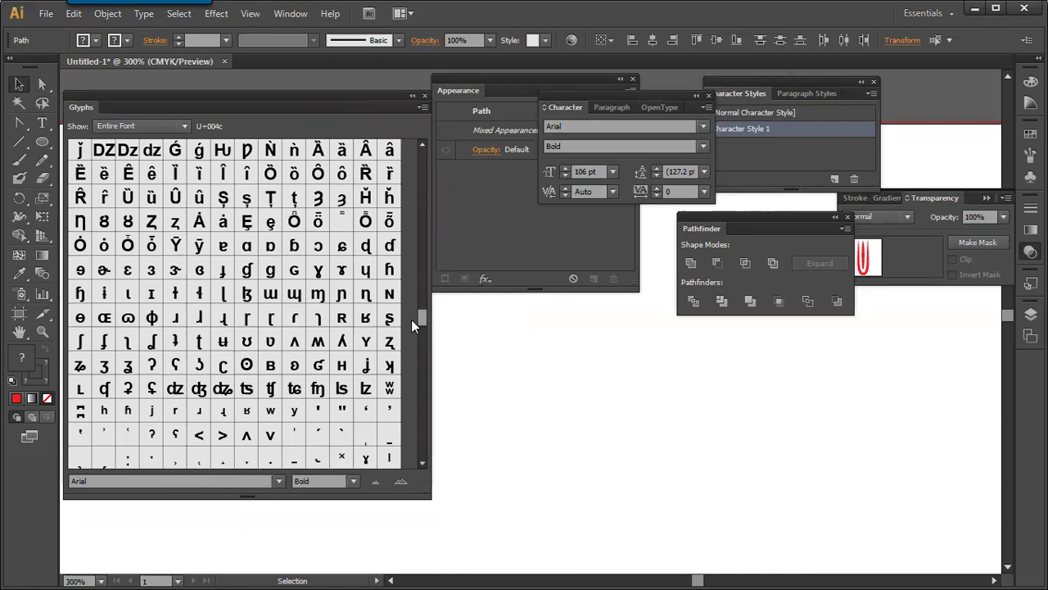
drag(411, 319, 412, 297)
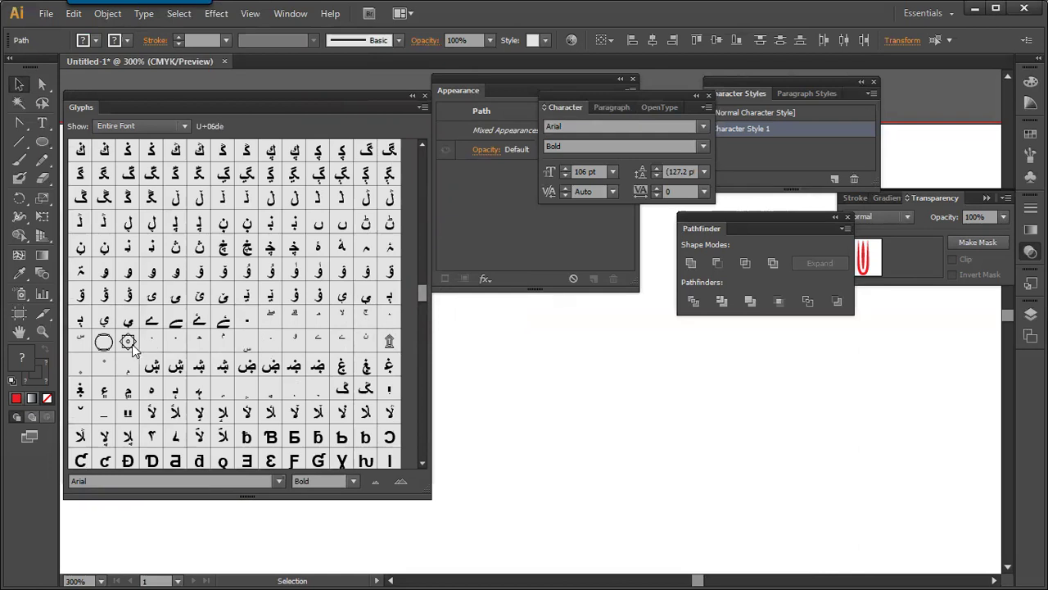
View the font's medial forms and initial forms, and return to the entire font.
click(183, 126)
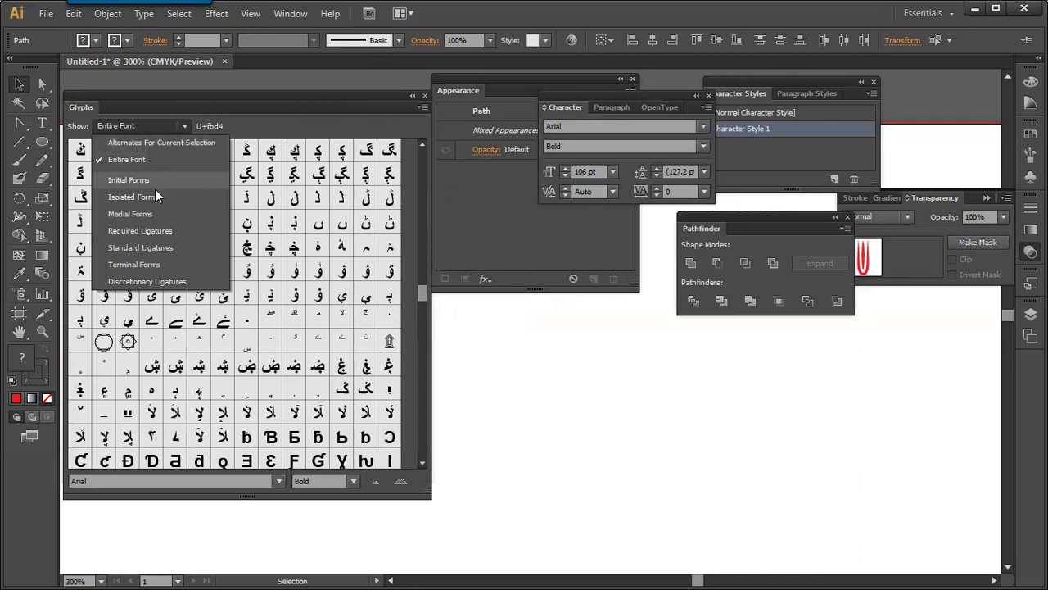
click(153, 213)
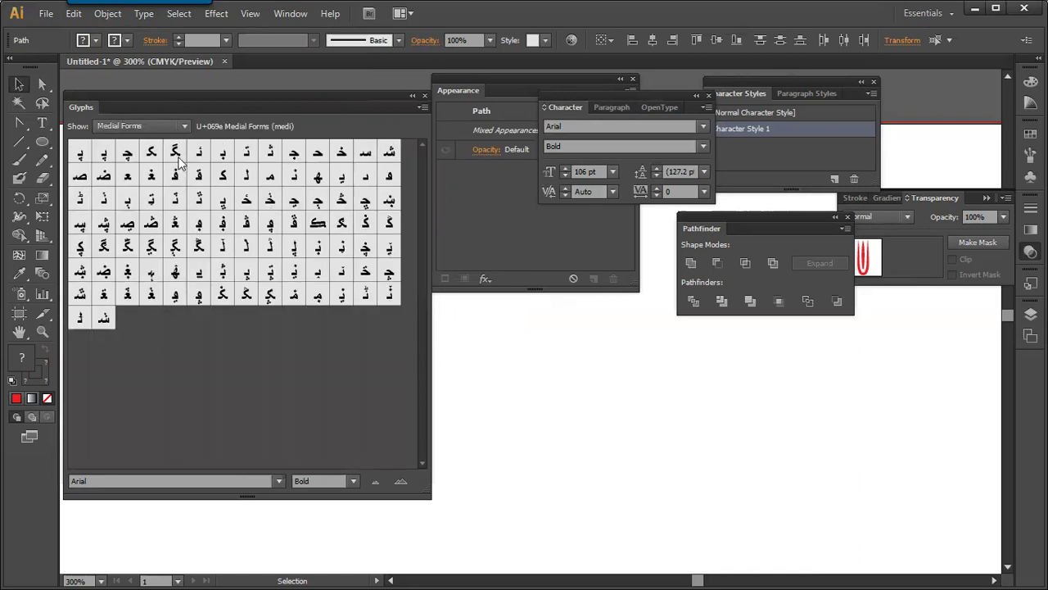
click(183, 126)
click(156, 175)
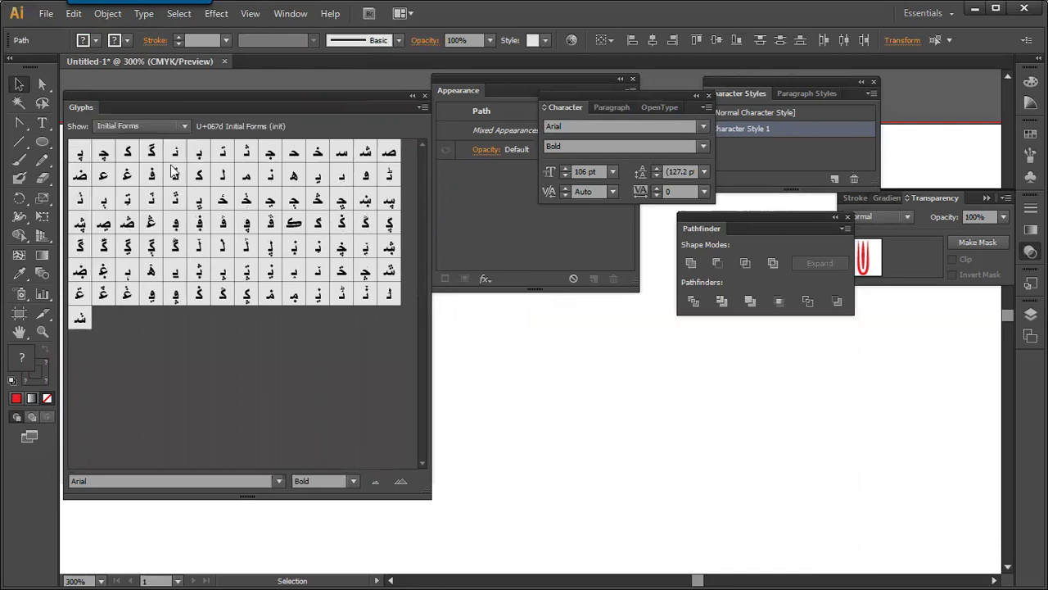
click(180, 126)
click(163, 161)
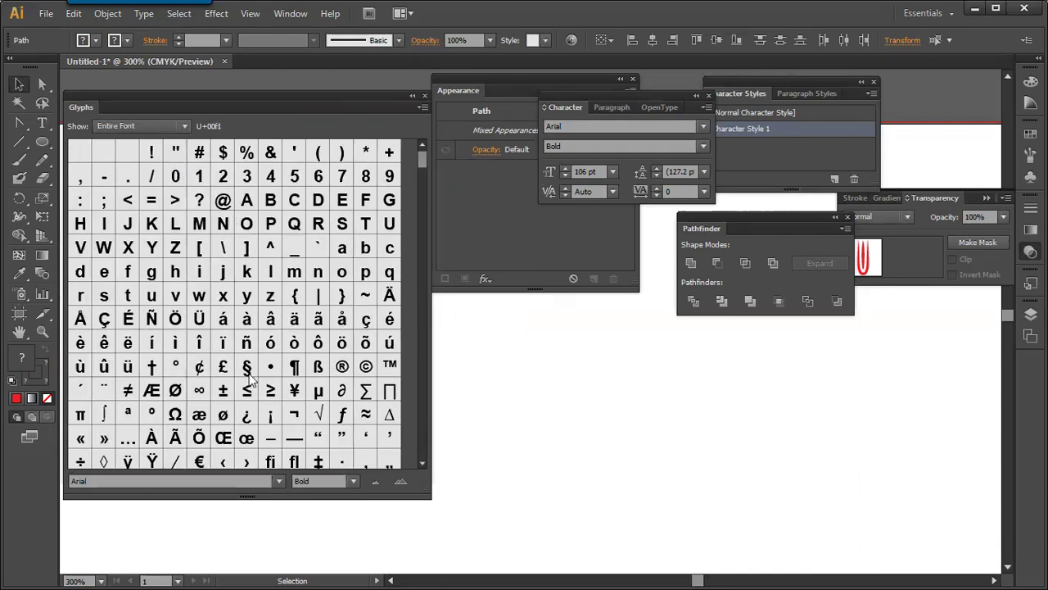
Switch the glyph listing to the Wingdings 2 font and look through its symbols.
click(279, 480)
drag(283, 325, 287, 422)
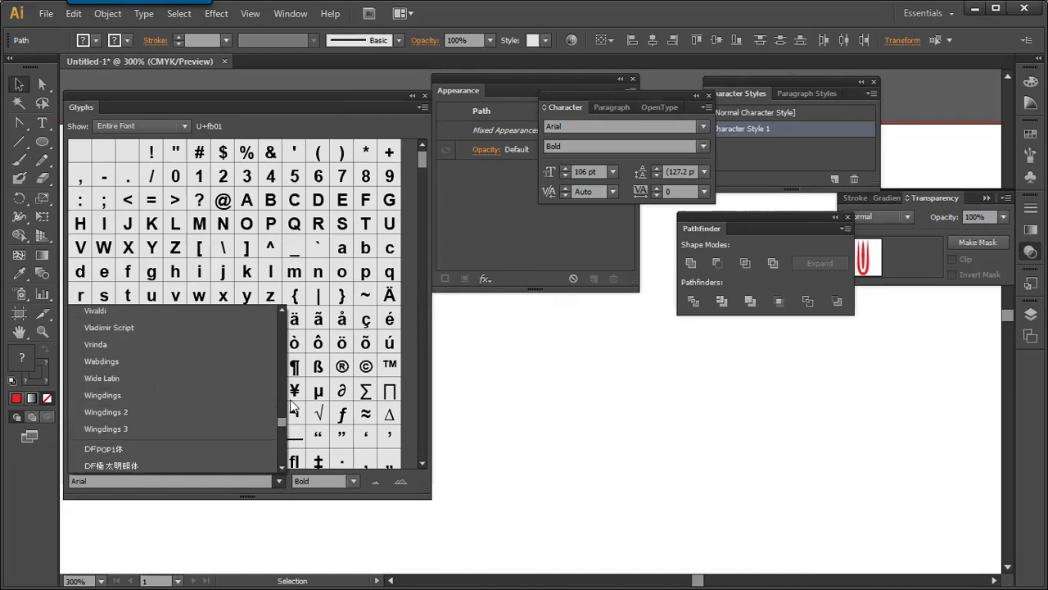
click(132, 413)
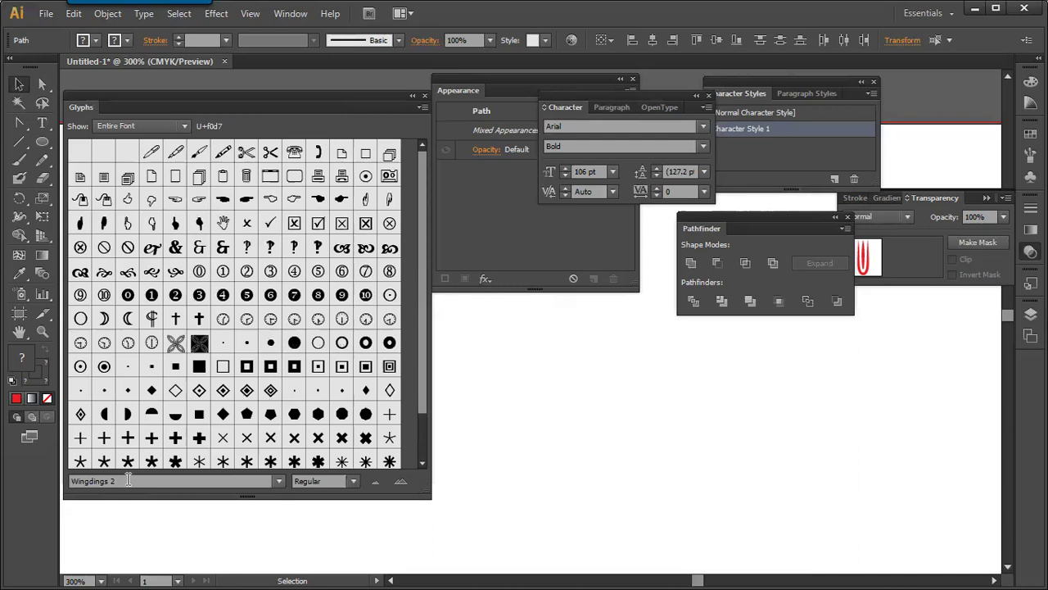
scroll(422, 323, down, 2)
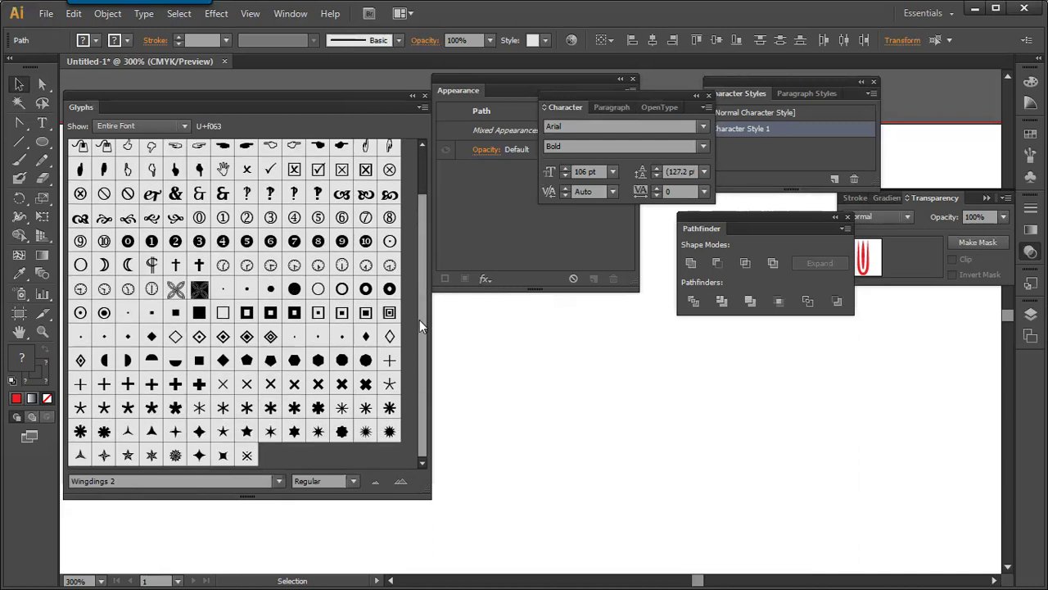
Insert the solid upward-pointing hand glyph from Wingdings 2 as red text below and to the left of the U.
drag(199, 264, 477, 429)
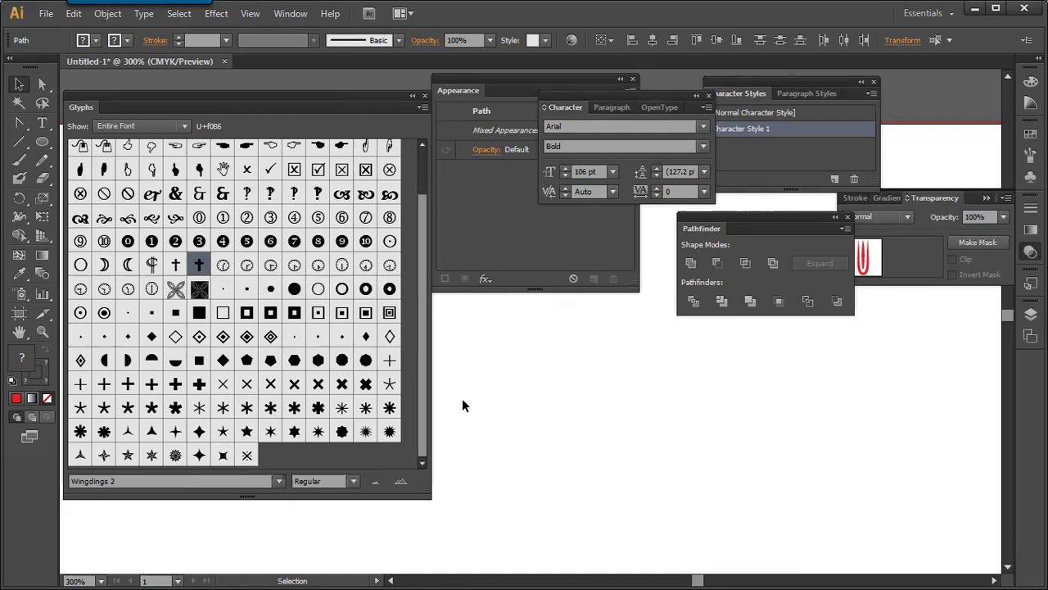
click(175, 172)
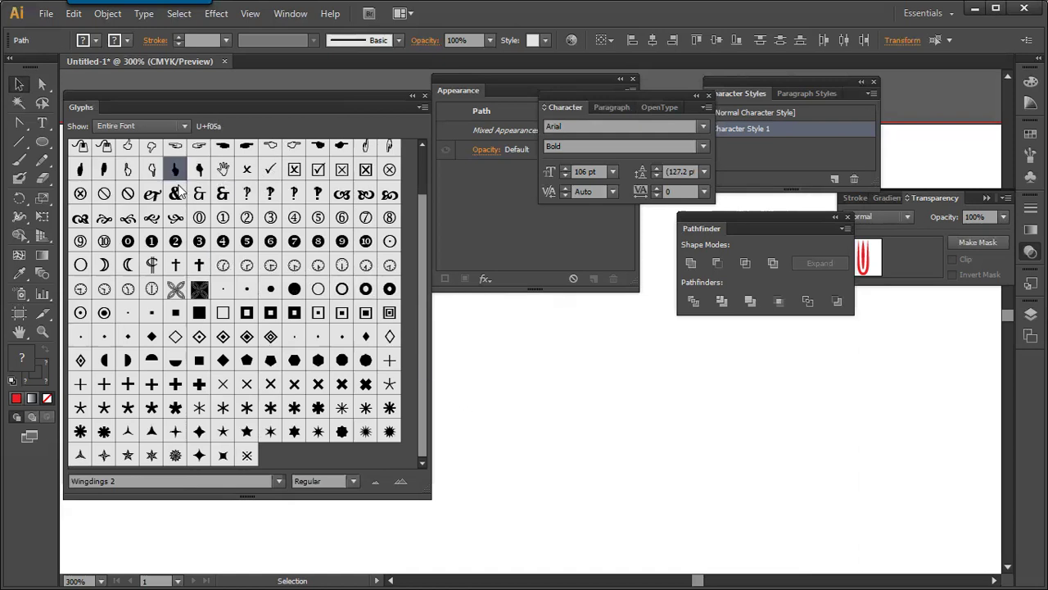
drag(253, 97, 423, 112)
click(43, 122)
click(110, 490)
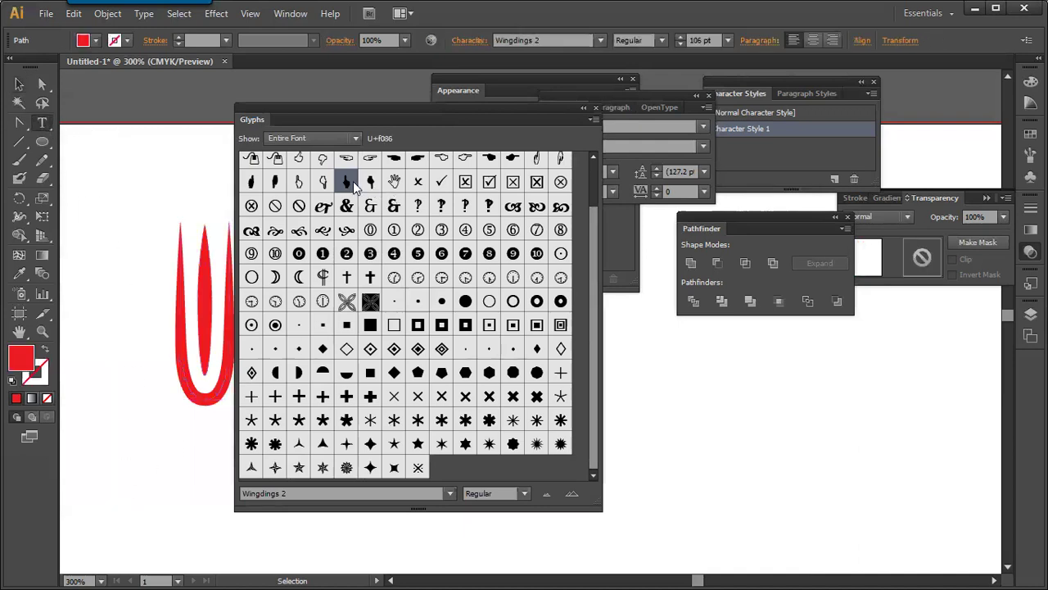
double_click(346, 181)
click(19, 85)
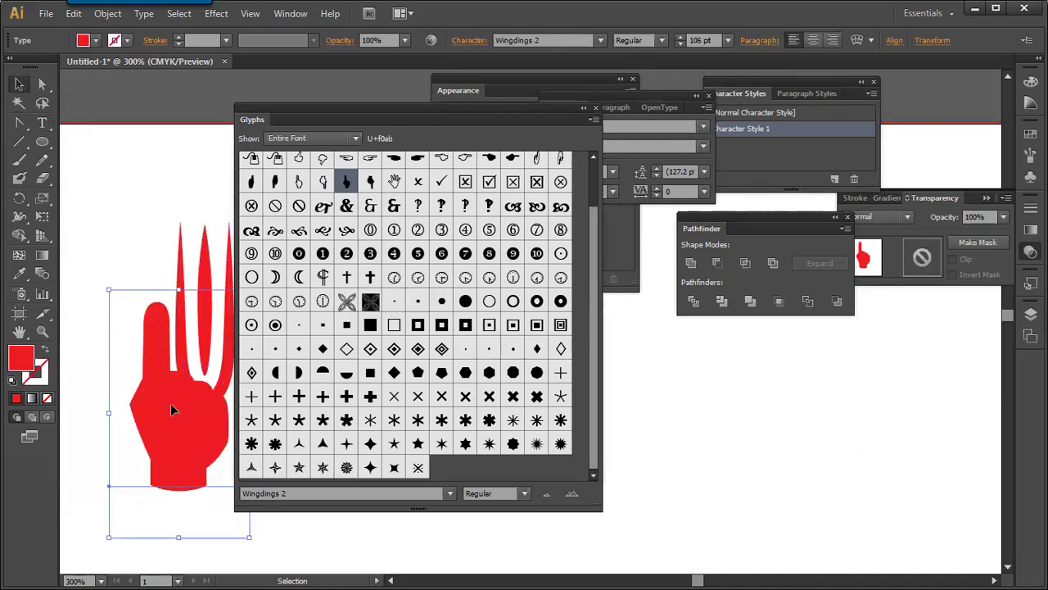
Move the hand glyph to the right of the U and convert it to outlines.
drag(170, 403, 122, 423)
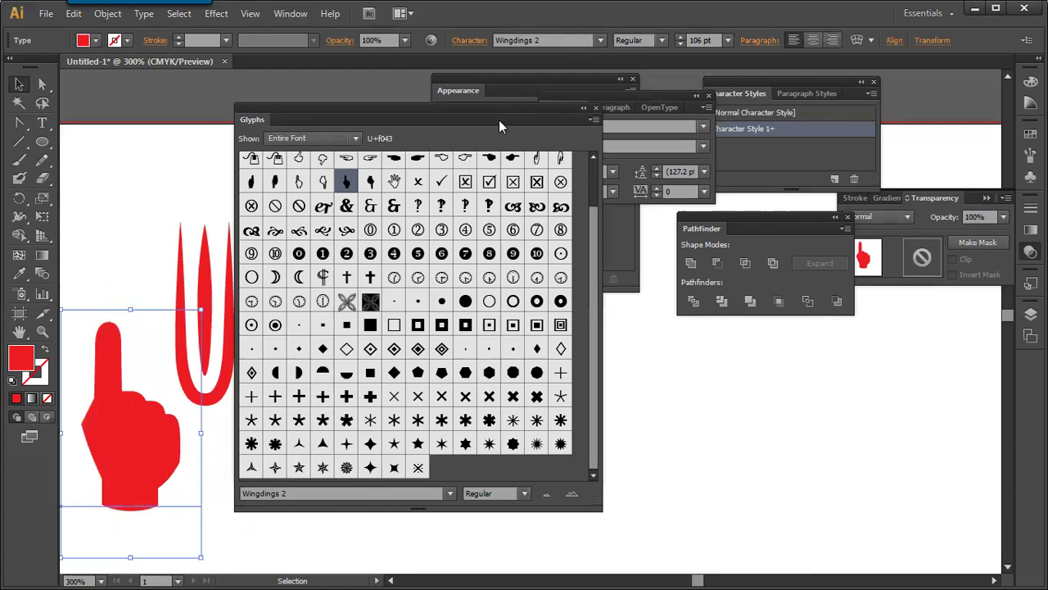
drag(514, 122, 802, 225)
drag(160, 429, 378, 396)
click(144, 13)
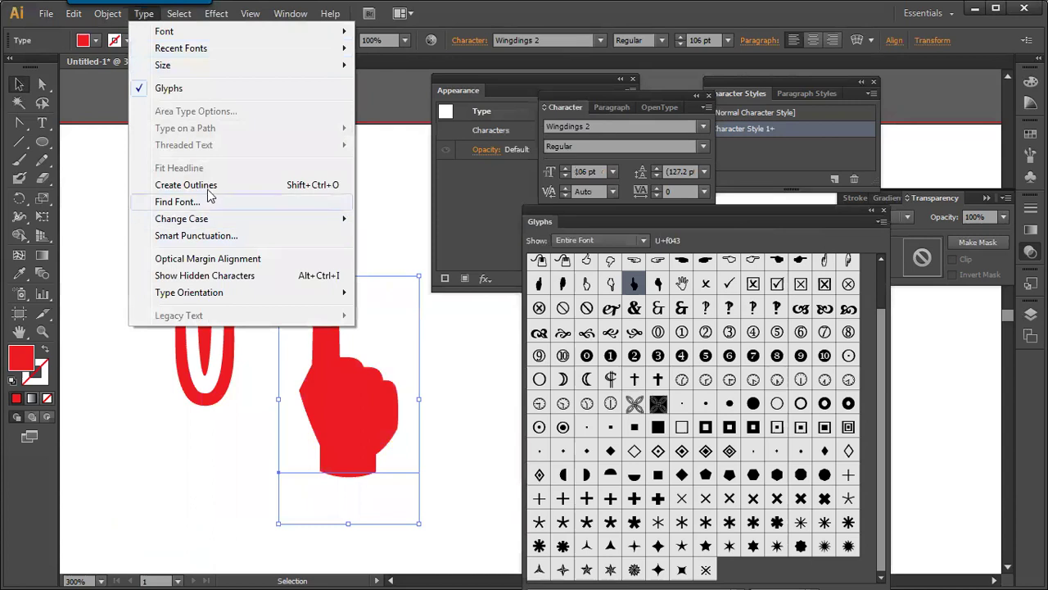
click(204, 185)
drag(334, 383, 312, 394)
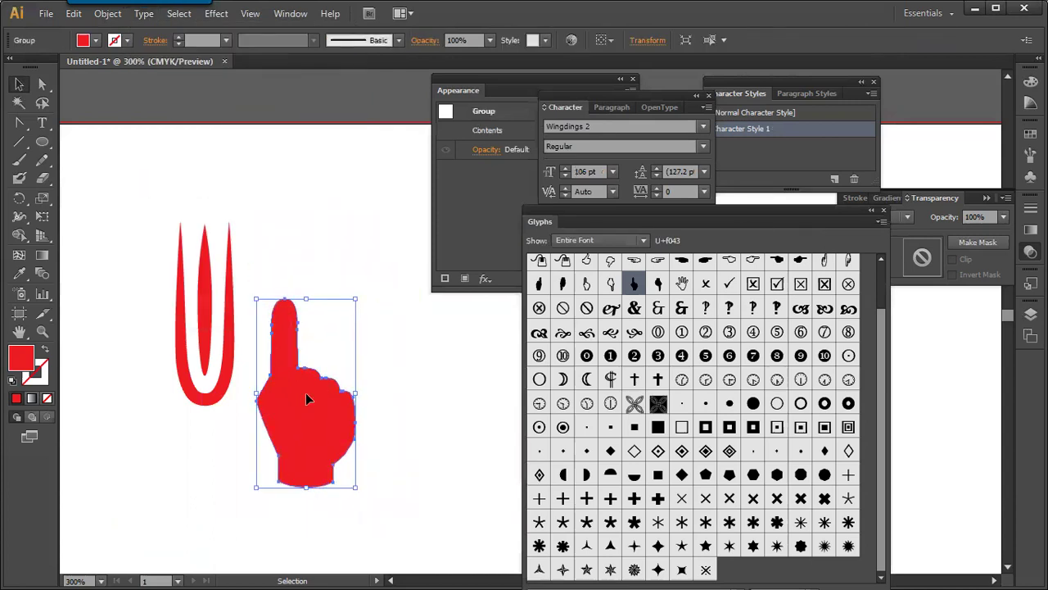
Rotate the hand so its finger points right and place it, scaled down, beneath the U.
drag(360, 296, 398, 416)
drag(318, 385, 226, 457)
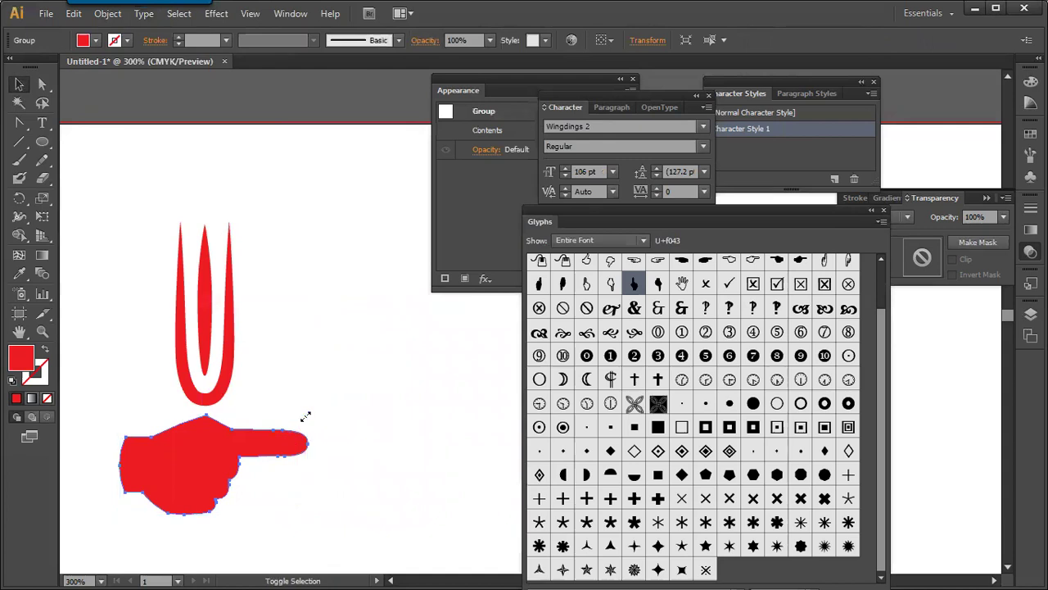
drag(306, 417, 272, 436)
drag(181, 449, 148, 442)
click(298, 437)
Try redrawing the hand's fingertip as an upturned, tapering extension with the Pencil tool, and undo it.
click(235, 449)
key(ctrl+equal)
key(ctrl+equal)
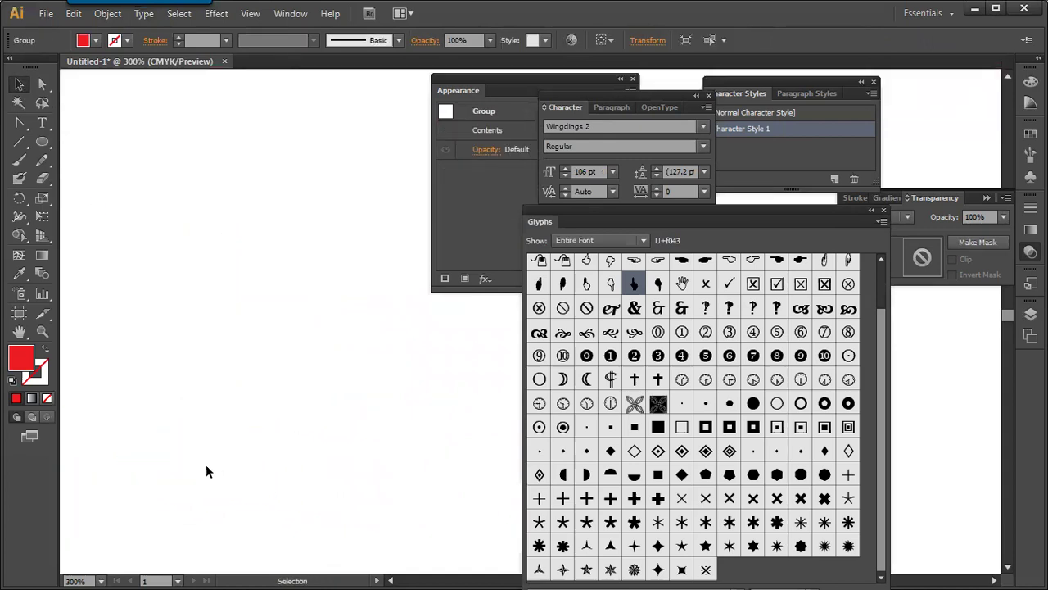
drag(97, 491, 336, 374)
mouse_move(207, 465)
mouse_down()
mouse_move(320, 361)
mouse_move(337, 374)
mouse_move(353, 315)
mouse_move(333, 363)
mouse_move(303, 369)
mouse_up()
click(43, 162)
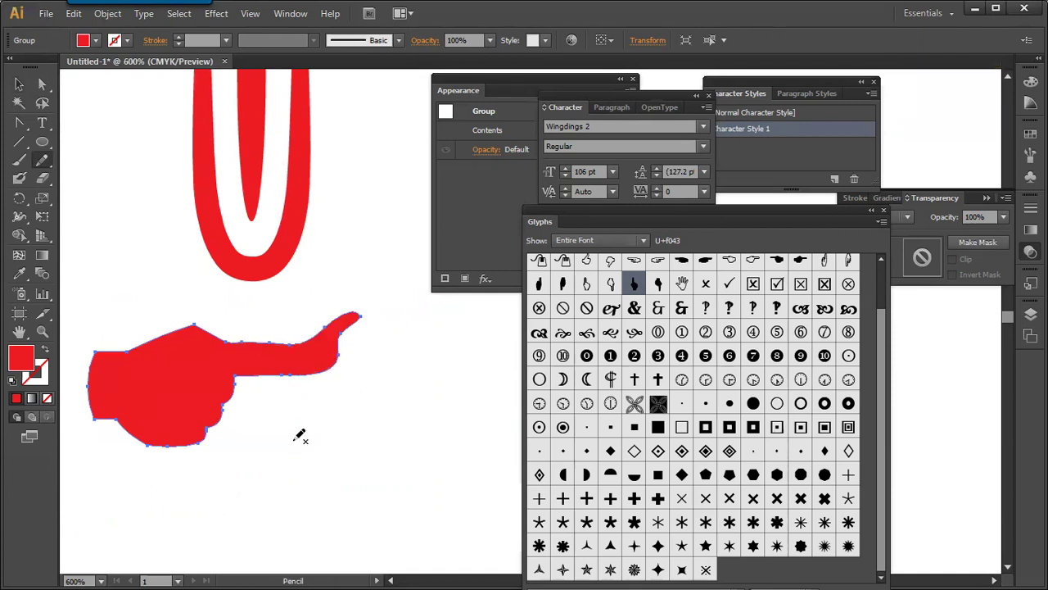
key(ctrl+z)
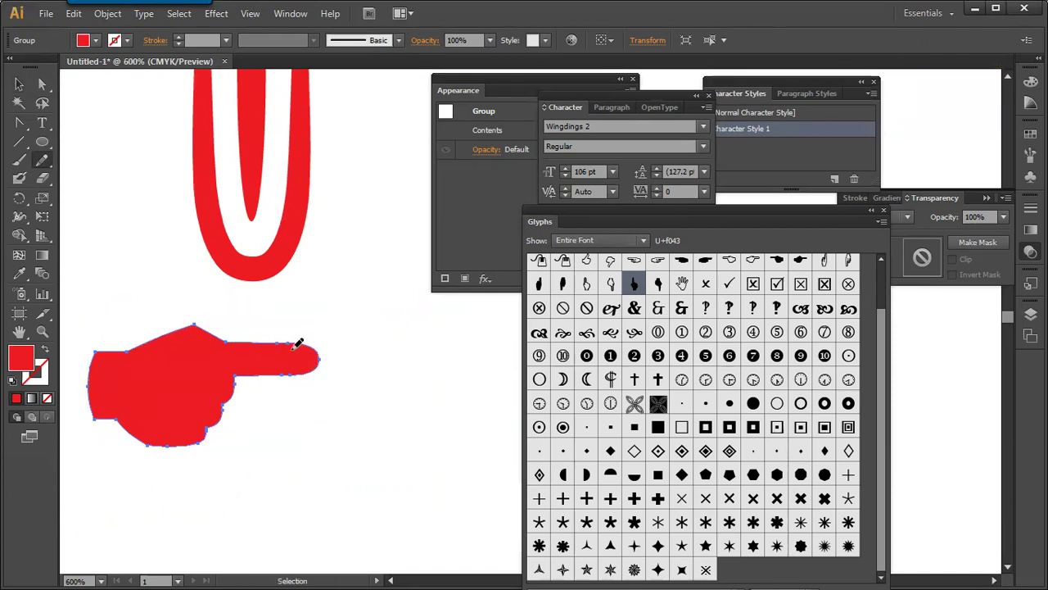
Try reshaping the hand's fingertip into a flared fishtail with the Pencil tool, and undo it.
mouse_move(300, 344)
mouse_down()
mouse_move(320, 320)
mouse_move(331, 326)
mouse_move(333, 376)
mouse_move(325, 386)
mouse_move(300, 371)
mouse_up()
key(ctrl)
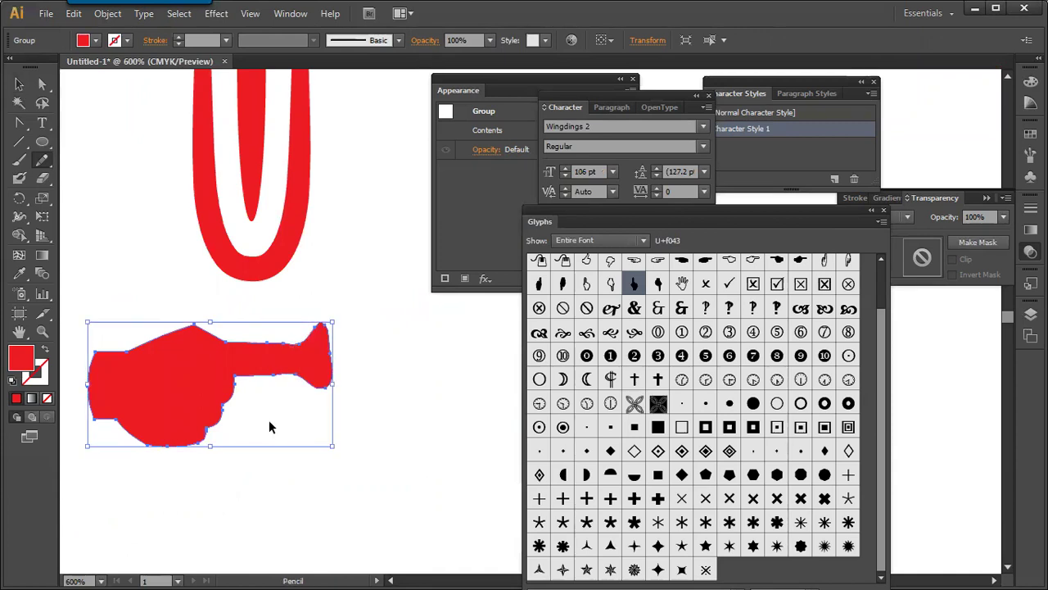
key(ctrl+z)
key(v)
click(360, 368)
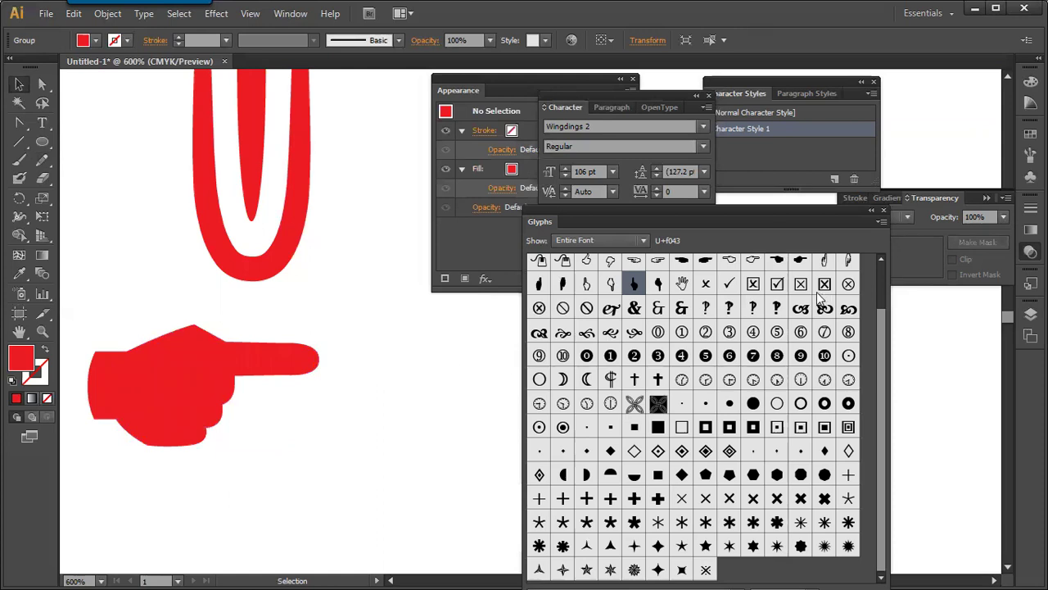
Insert the bold scroll ornament glyph from Wingdings 2 as red text and move it over the hand's finger.
scroll(884, 295, up, 2)
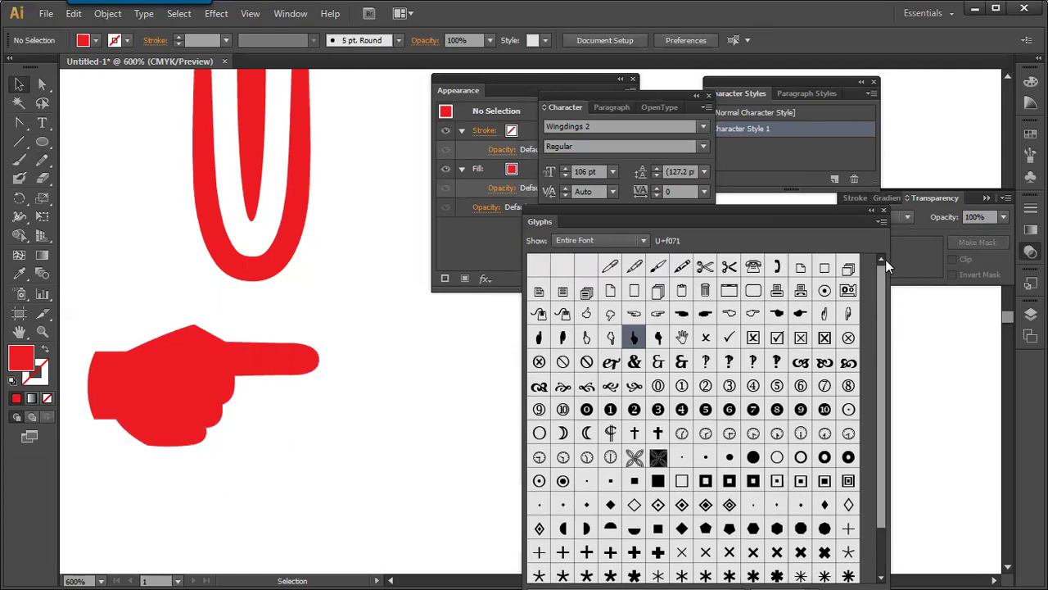
drag(883, 283, 877, 349)
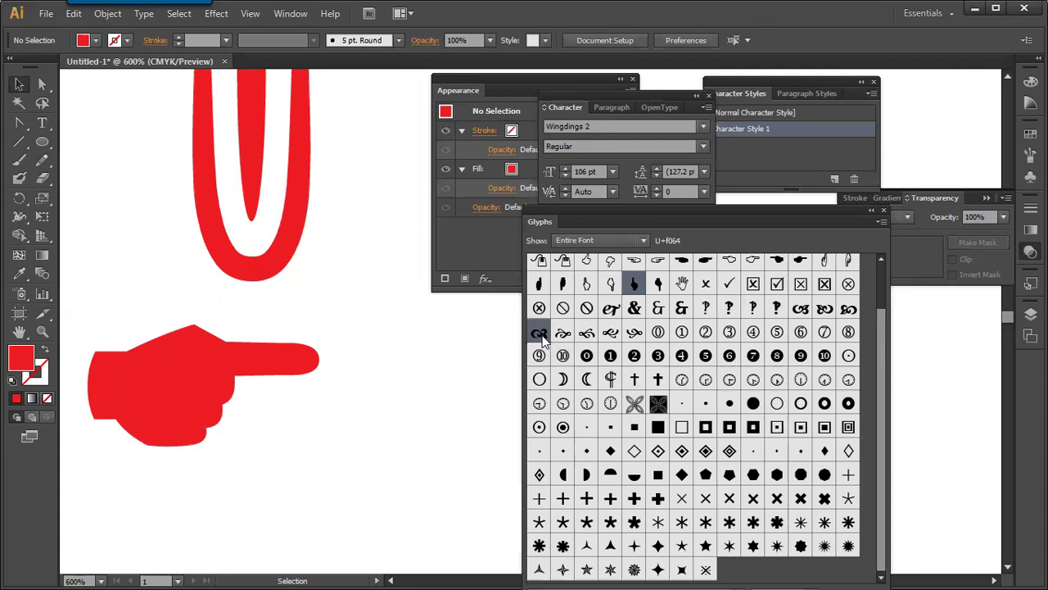
click(41, 122)
click(379, 369)
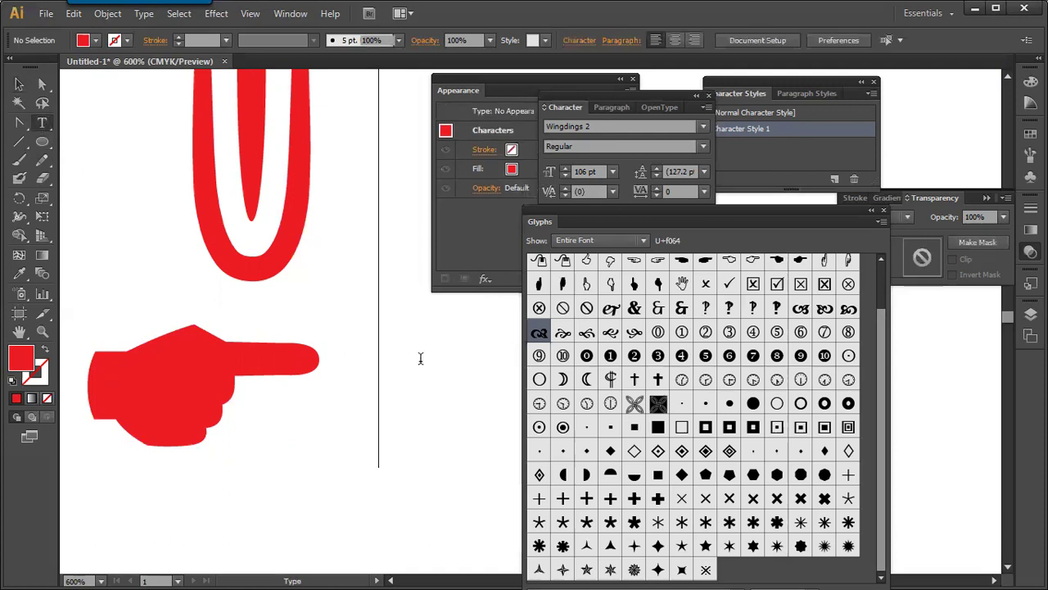
double_click(539, 331)
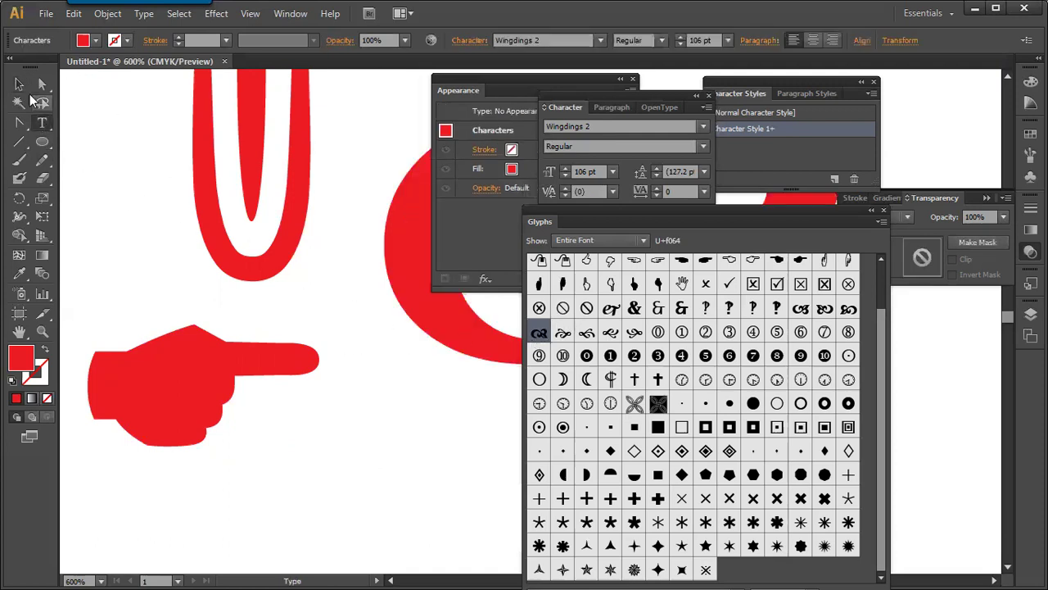
click(19, 83)
drag(379, 309, 266, 295)
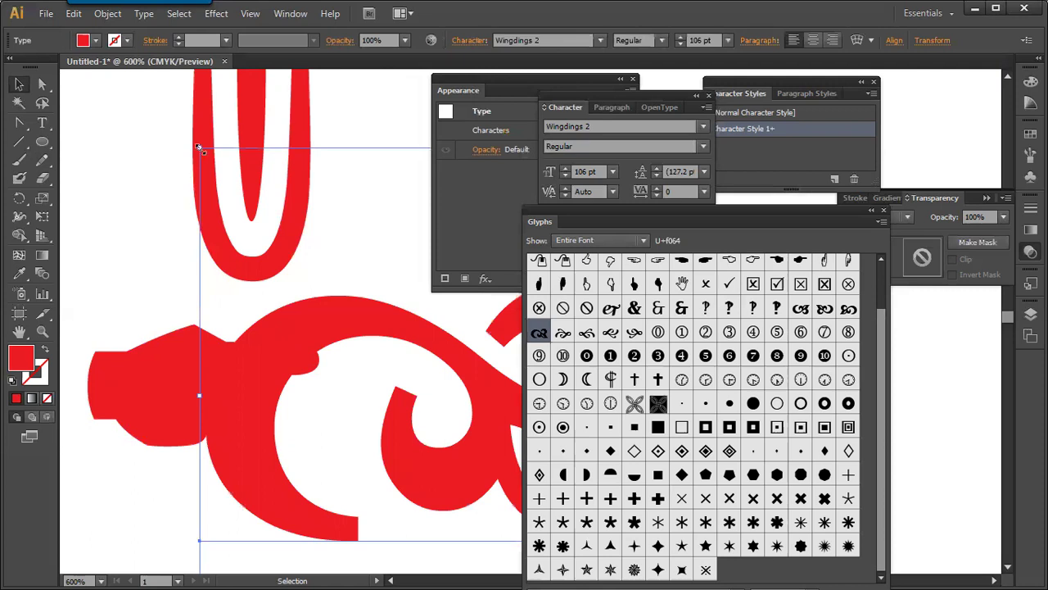
Try scaling down the ornament while it is still text, and undo it.
drag(199, 145, 285, 248)
key(ctrl+z)
click(204, 399)
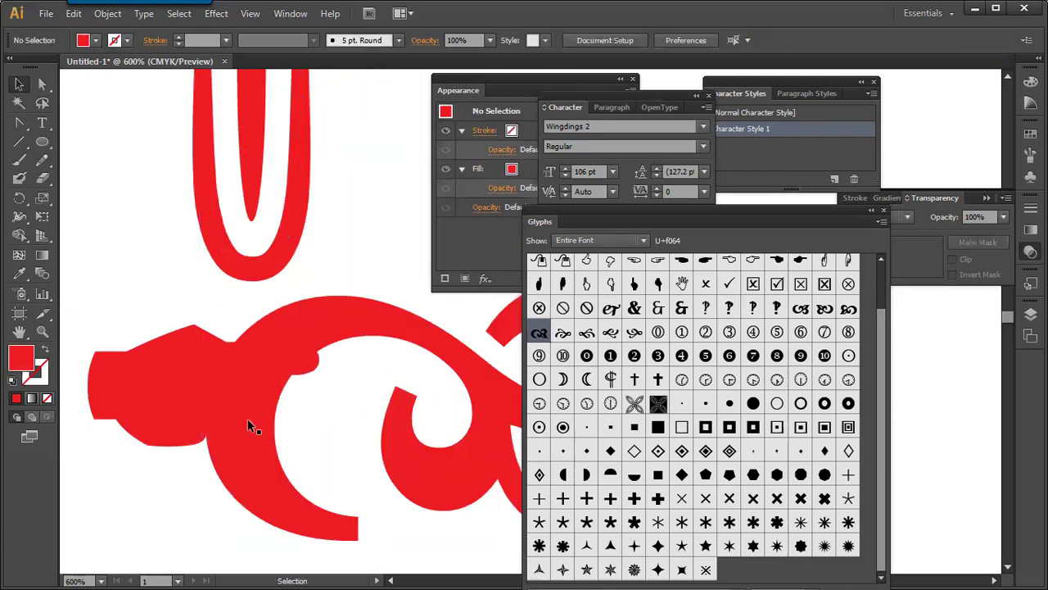
Convert the scroll ornament to outlines and fit it, scaled down, over the hand's fingertip.
click(307, 337)
click(144, 13)
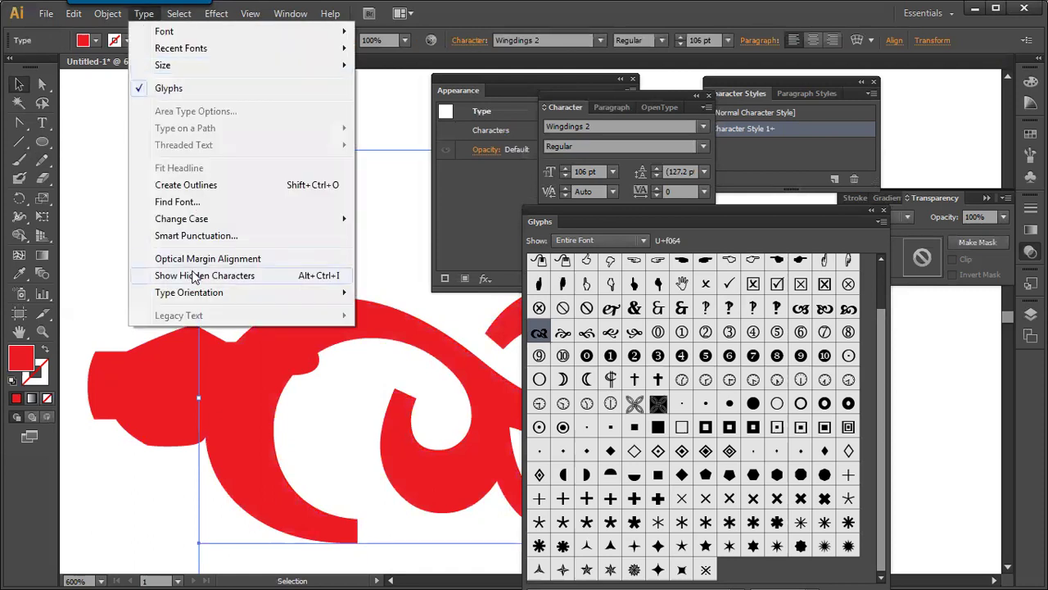
click(194, 191)
drag(205, 286, 316, 343)
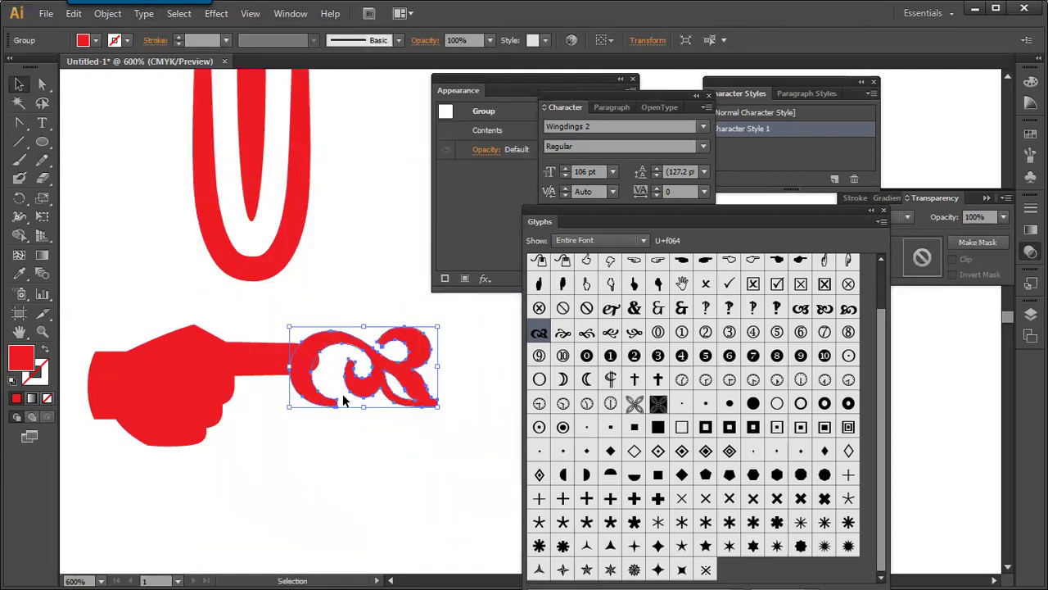
drag(311, 391, 293, 405)
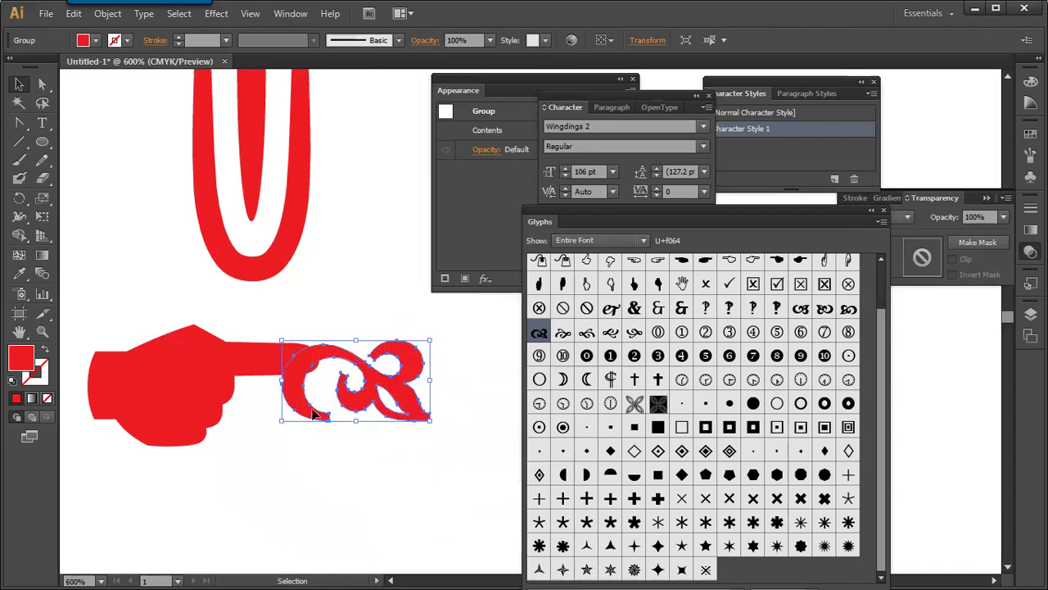
drag(294, 411, 287, 412)
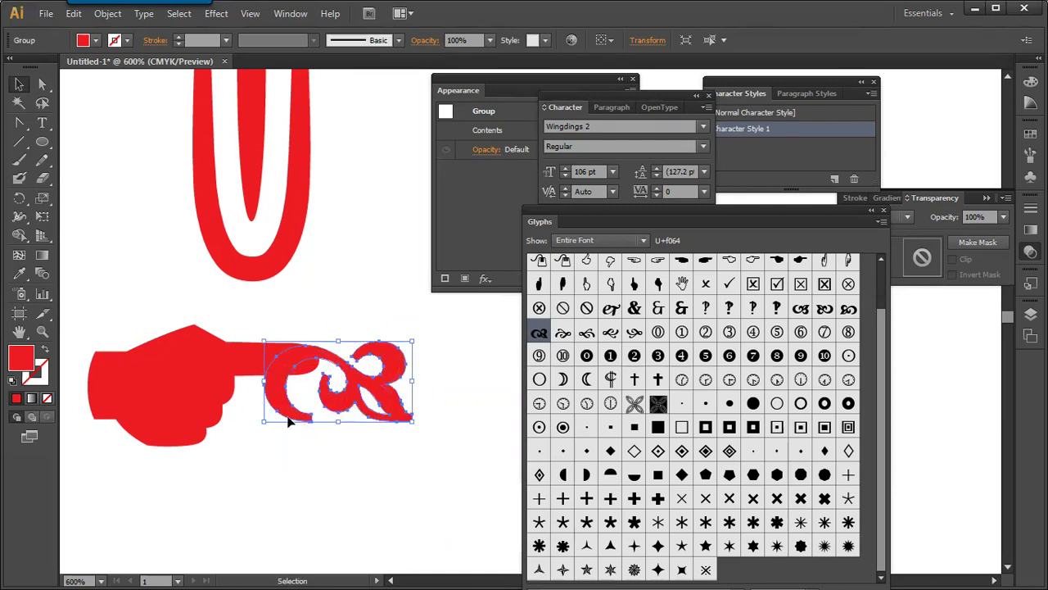
Divide the overlapping hand and scroll ornament with Pathfinder and ungroup the resulting pieces.
shift+click(225, 363)
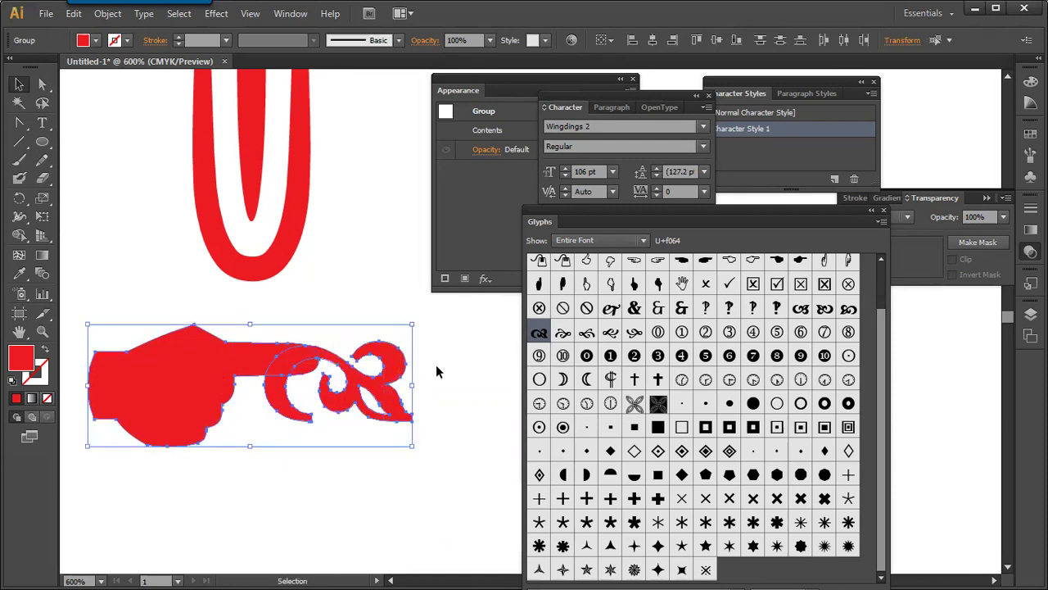
drag(783, 231, 815, 278)
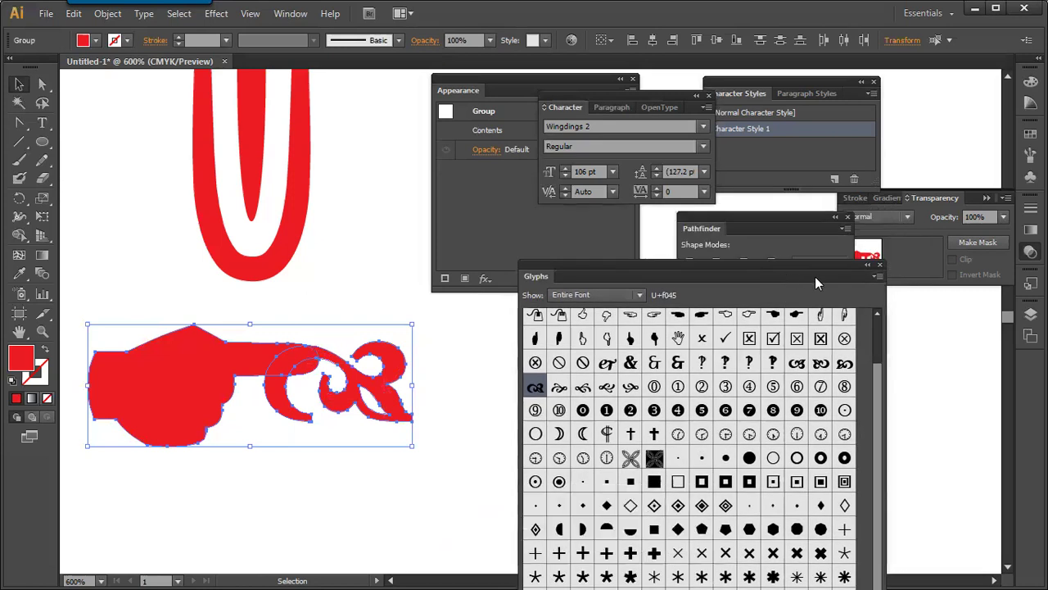
click(880, 265)
click(693, 300)
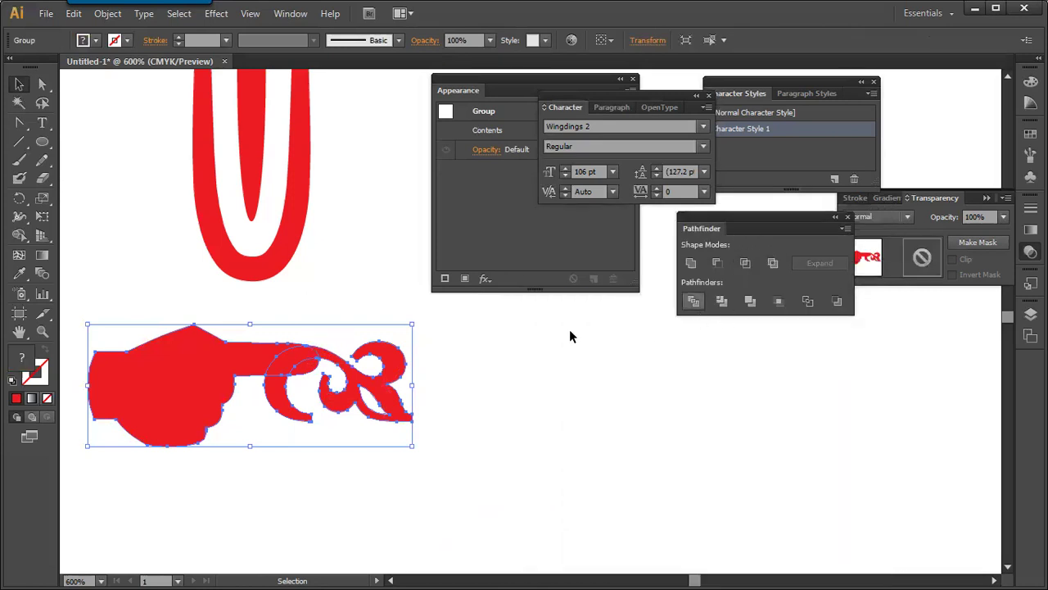
right_click(382, 400)
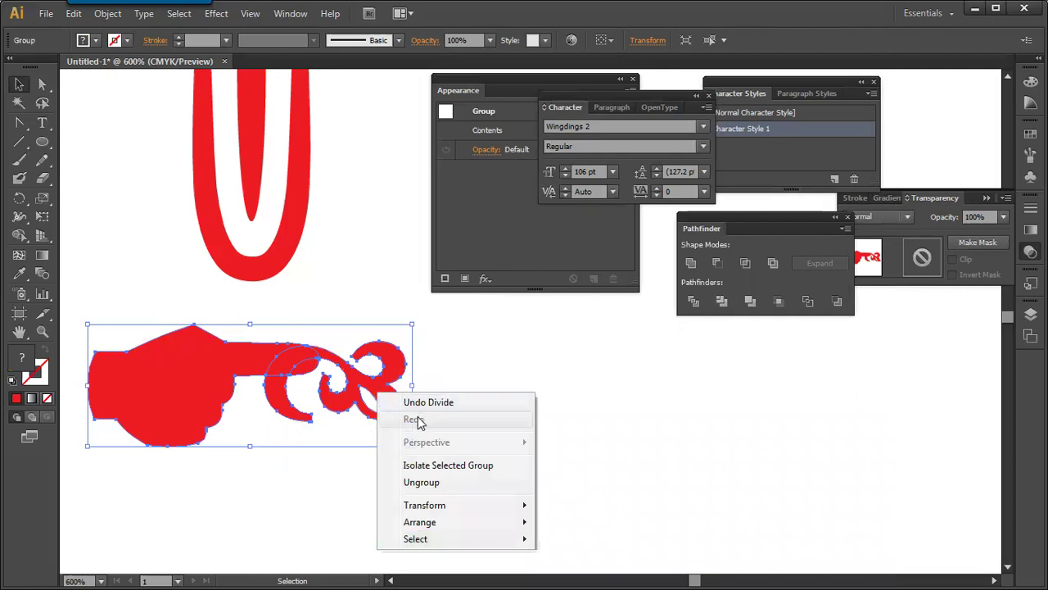
click(422, 482)
Delete the crescent piece hanging below the finger and unite the remaining hand and ornament pieces into one shape.
click(481, 414)
click(300, 418)
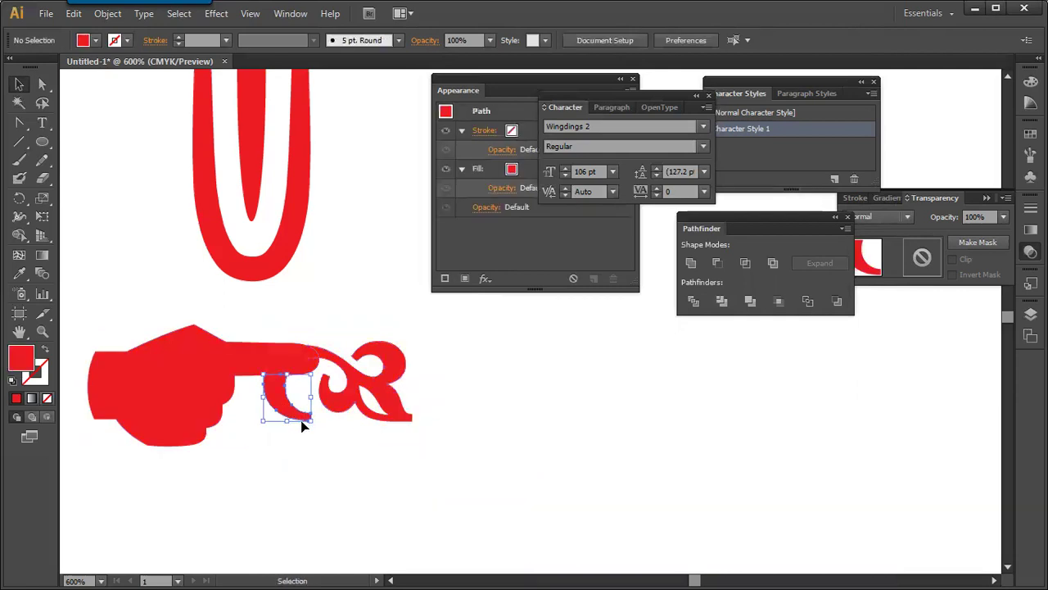
key(Delete)
drag(358, 335, 339, 405)
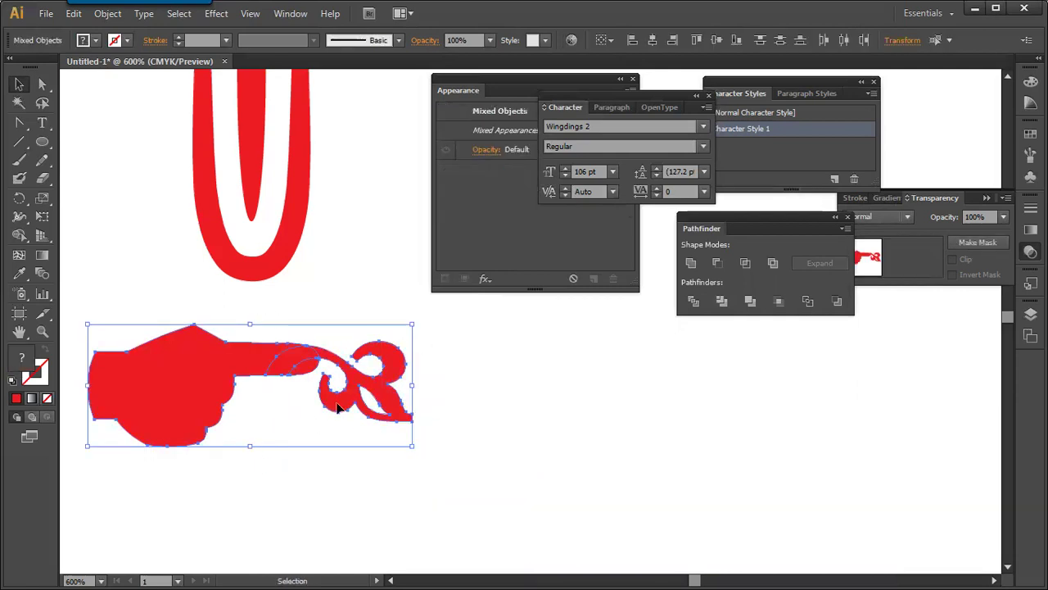
click(691, 264)
click(518, 389)
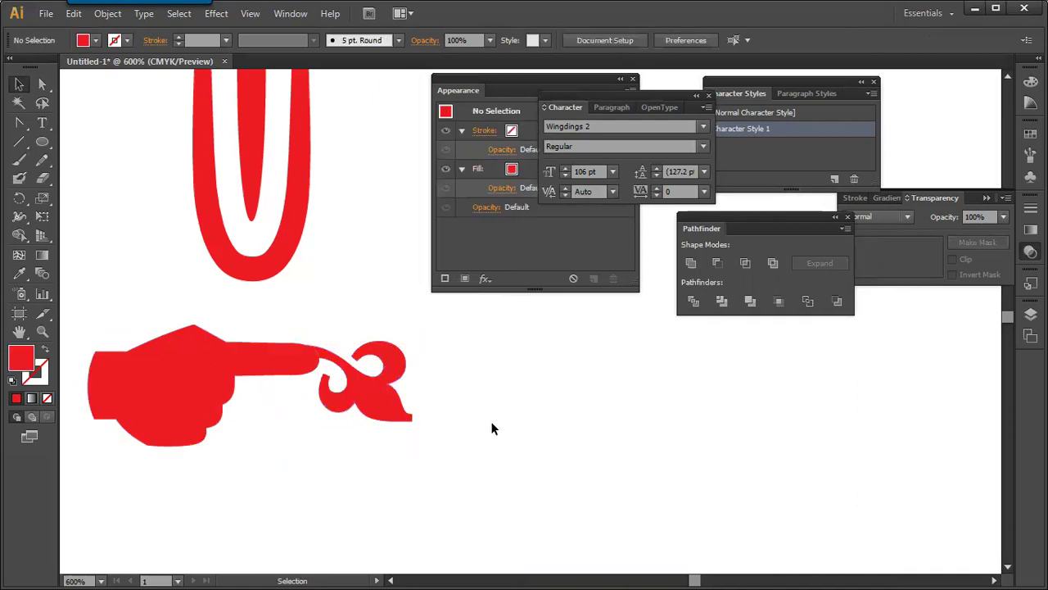
Redraw the underside of the fingertip with the Pencil tool so it flows smoothly into the lower curl of the ornament.
click(370, 386)
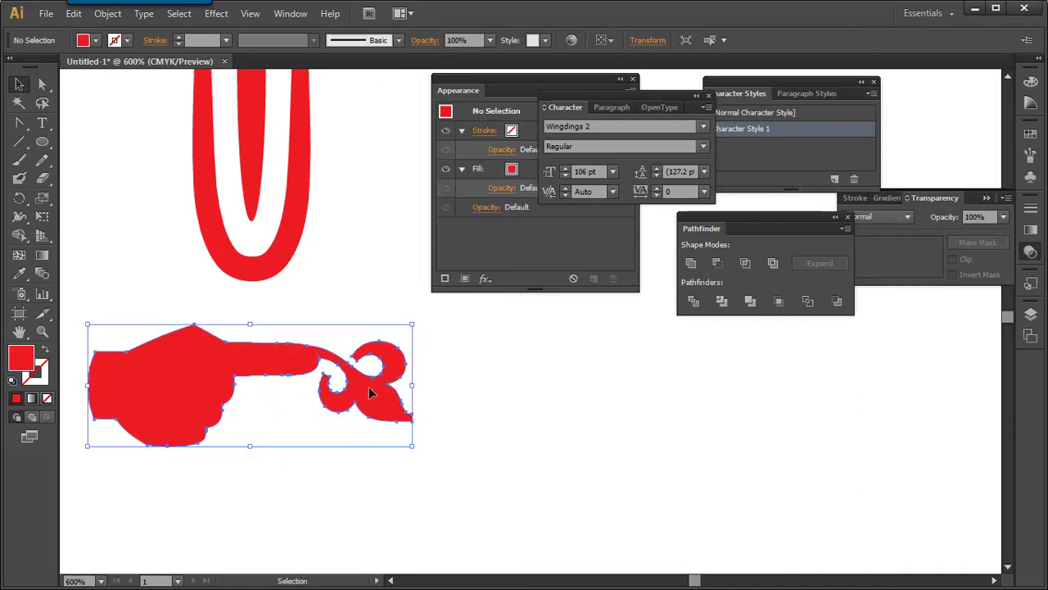
click(43, 160)
mouse_move(314, 368)
mouse_down()
mouse_move(347, 373)
mouse_move(341, 393)
mouse_move(314, 371)
mouse_move(338, 389)
mouse_up()
click(19, 84)
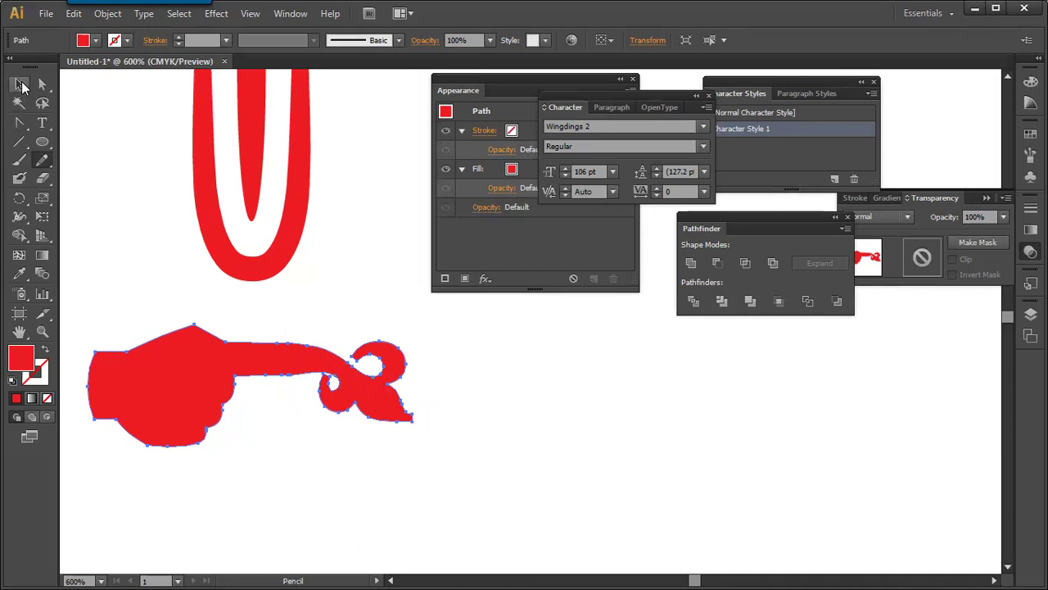
click(147, 217)
Redraw the pointed knuckle on the back of the hand as a smooth curve with the Pencil tool.
click(377, 406)
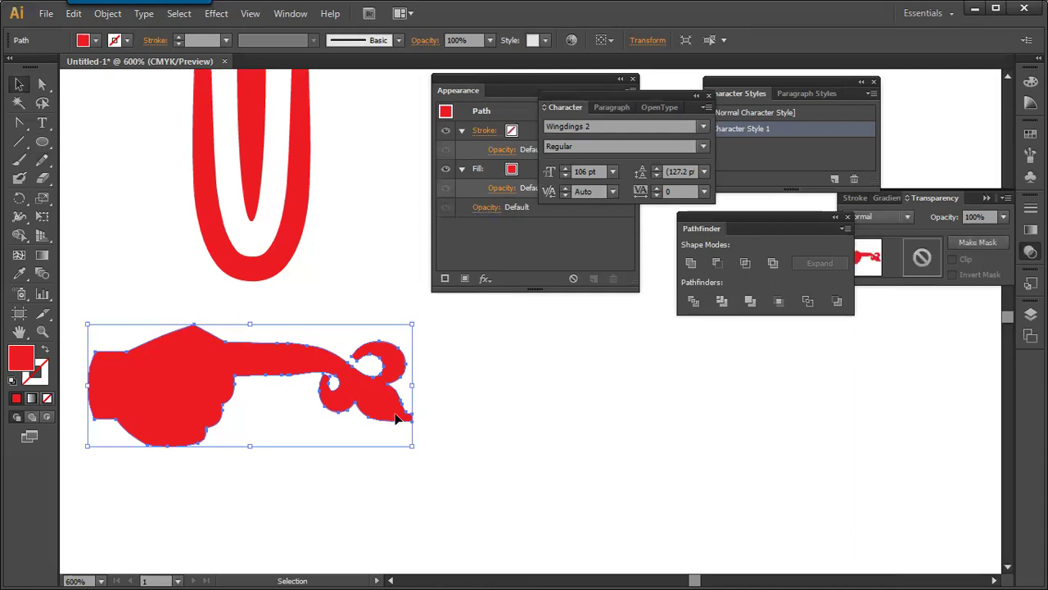
key(n)
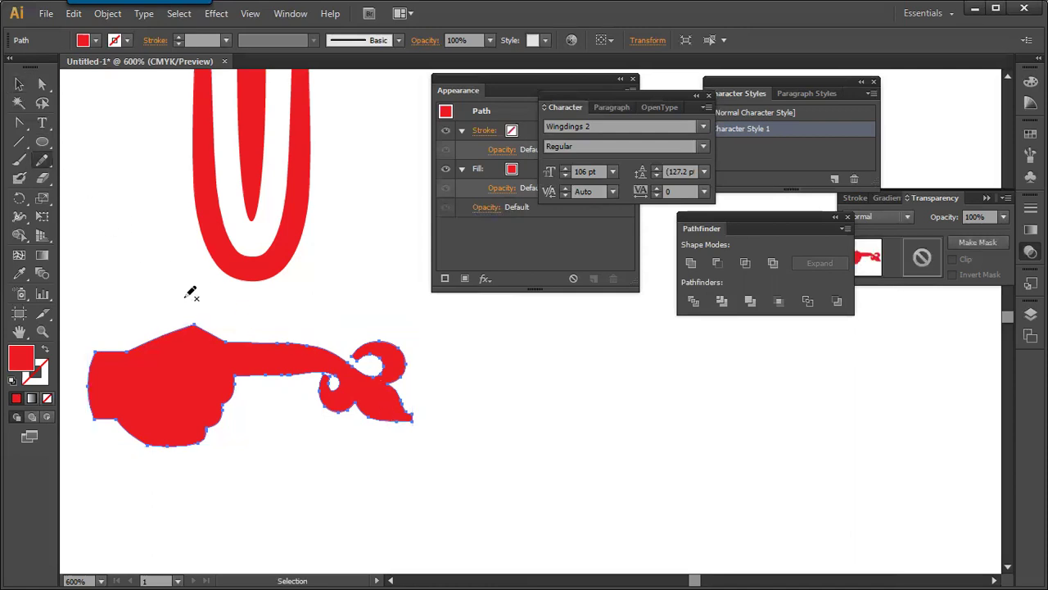
click(19, 85)
Move the hand to the lower left of the U and reflect a copy horizontally to its right, so the ornamented fingertips face each other.
click(399, 417)
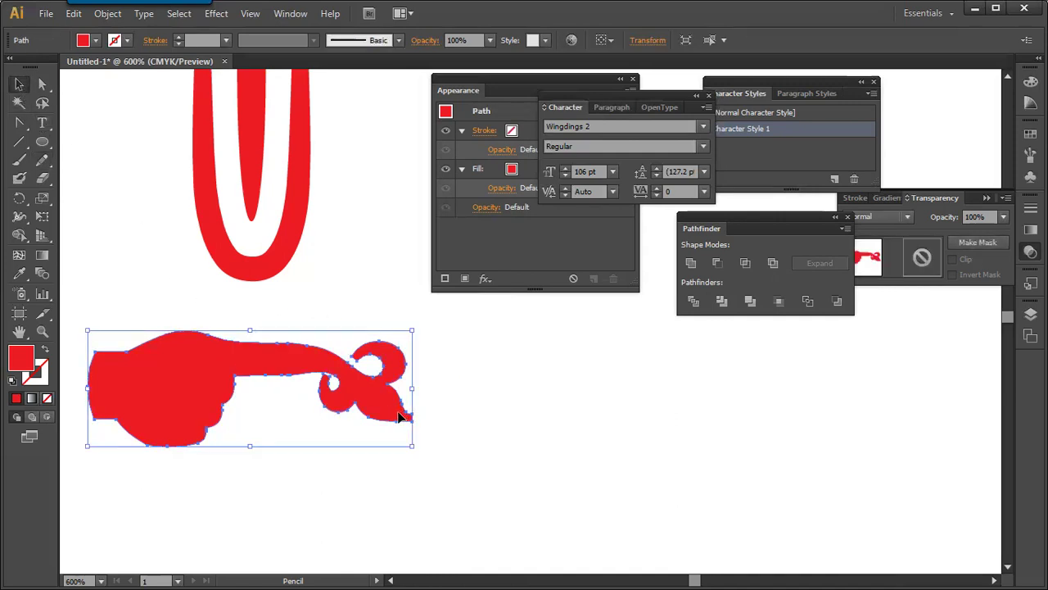
key(ctrl+minus)
key(ctrl+minus)
drag(401, 378, 227, 404)
key(o)
click(326, 403)
drag(294, 424, 407, 415)
key(v)
click(420, 440)
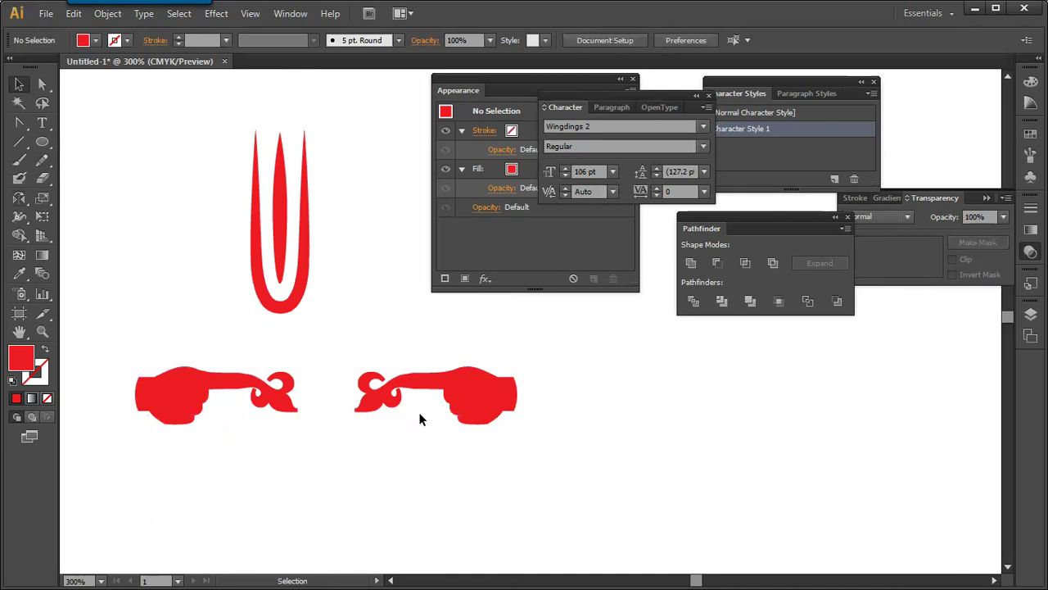
Show the Glyphs panel again and move it over the artwork so its font selector is reachable.
click(463, 379)
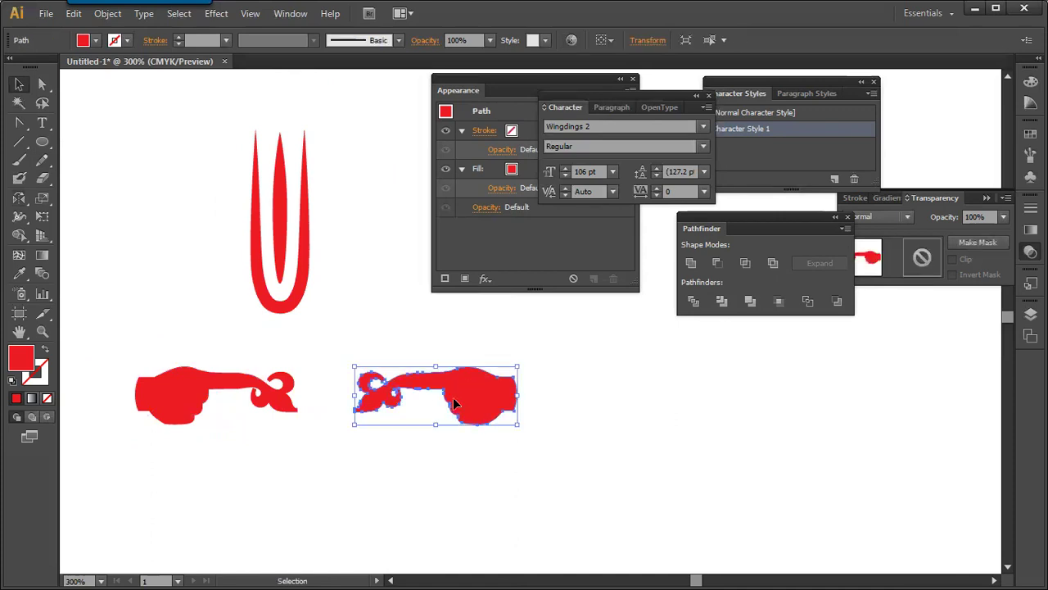
click(143, 14)
click(161, 88)
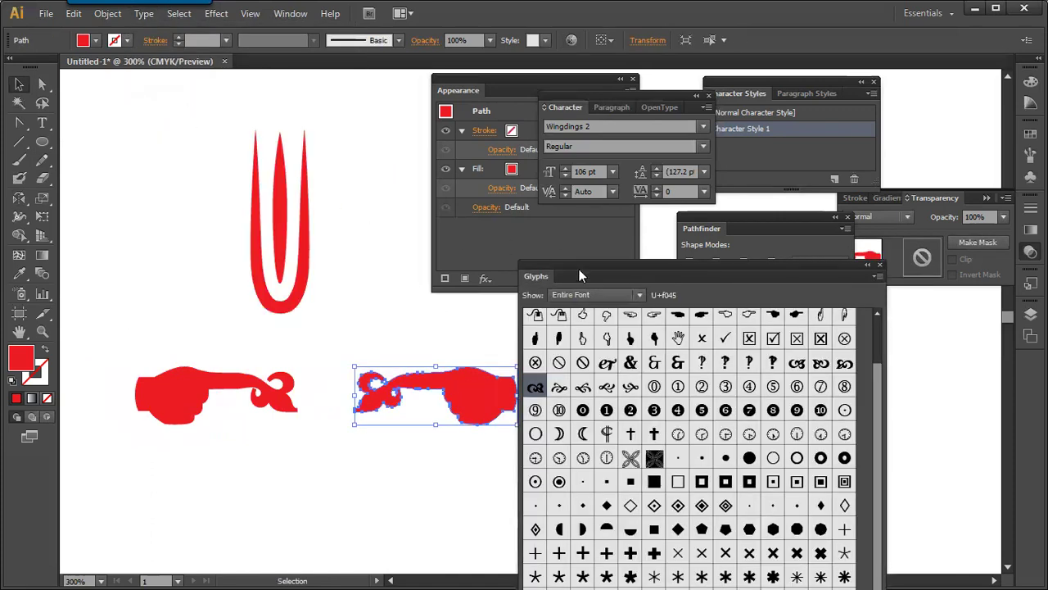
drag(586, 271, 214, 106)
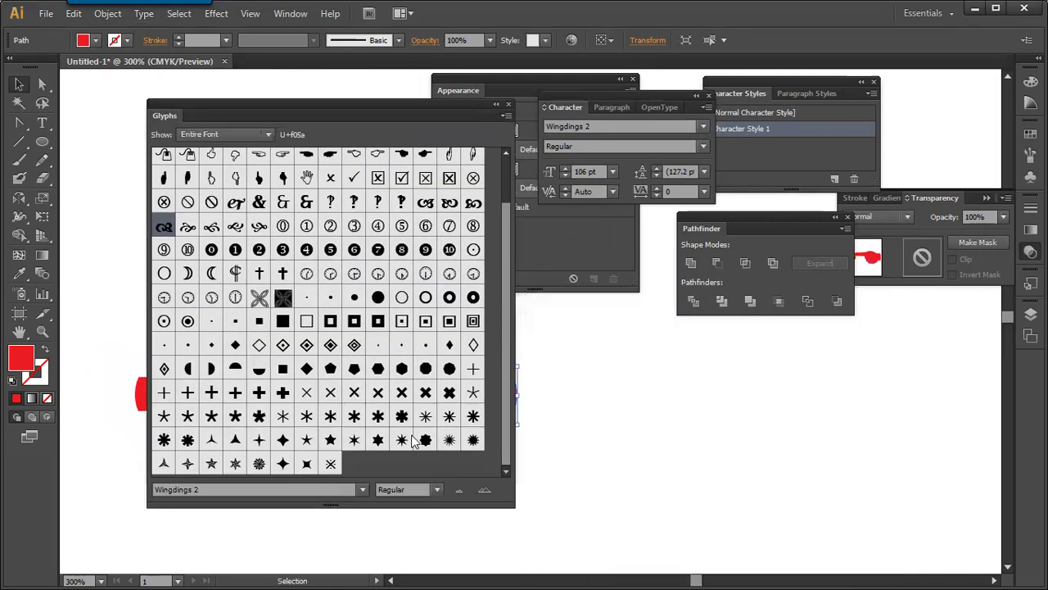
Browse the glyph sets of Wingdings, Wingdings 3, Vivaldi, Vrinda and Webdings for another ornament.
click(318, 483)
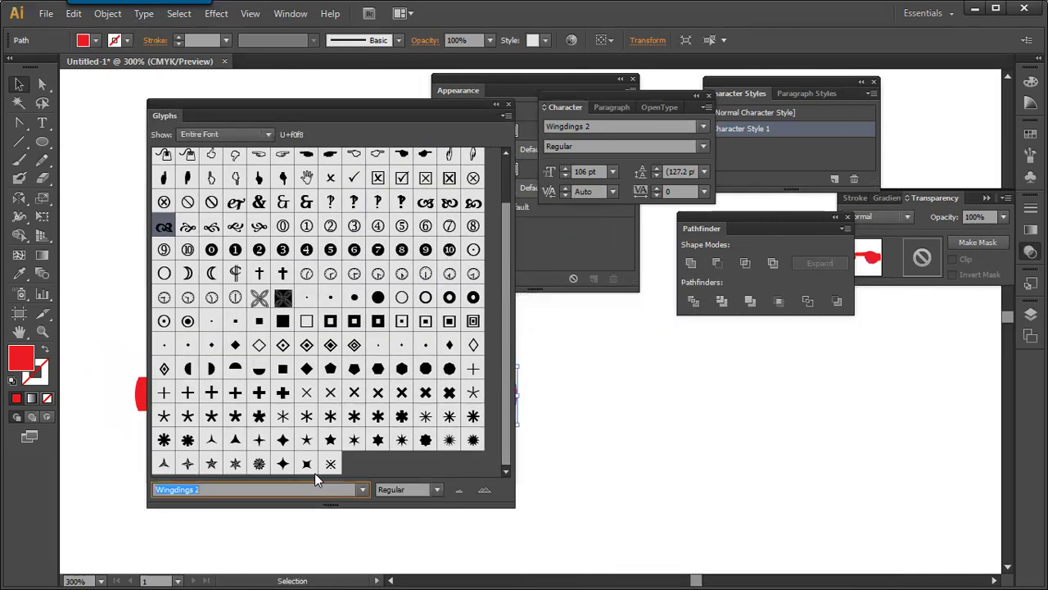
key(Up)
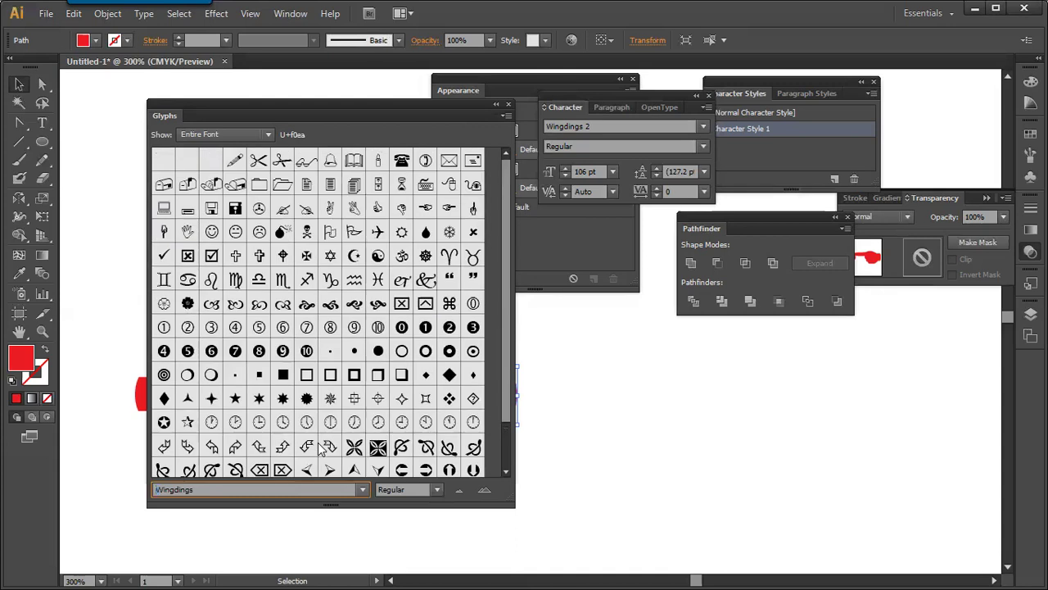
key(Down)
key(Down)
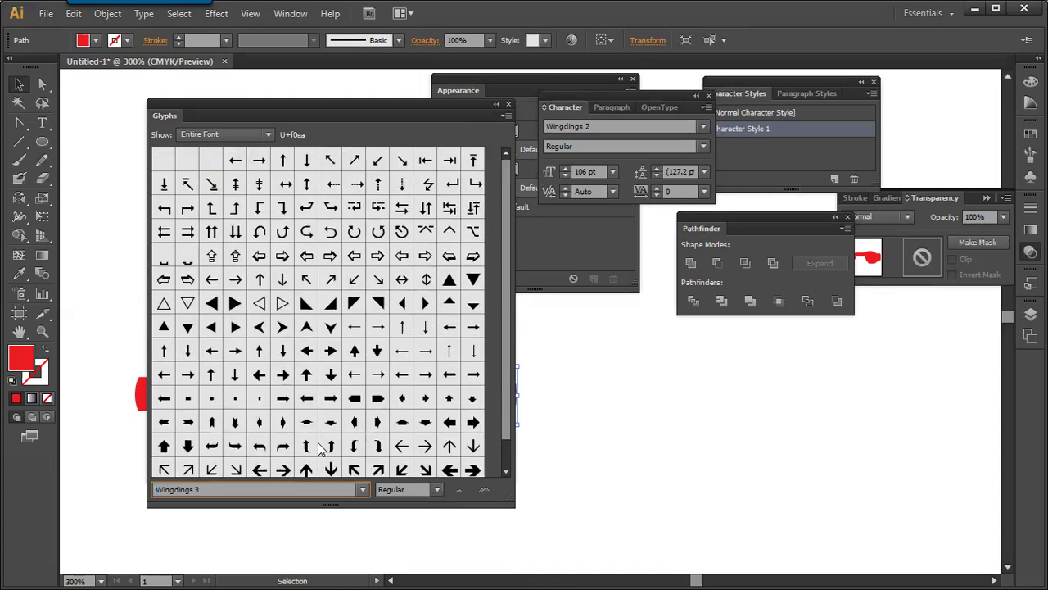
key(Up)
key(Up)
key(Up)
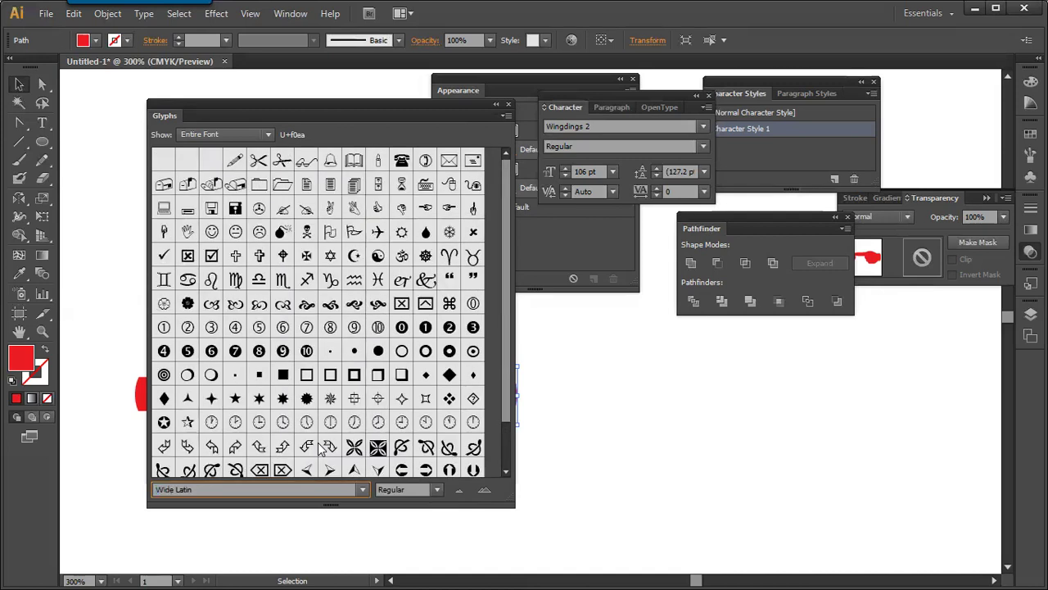
key(Up)
key(Up)
key(Up)
key(Up)
key(Down)
key(Down)
key(Down)
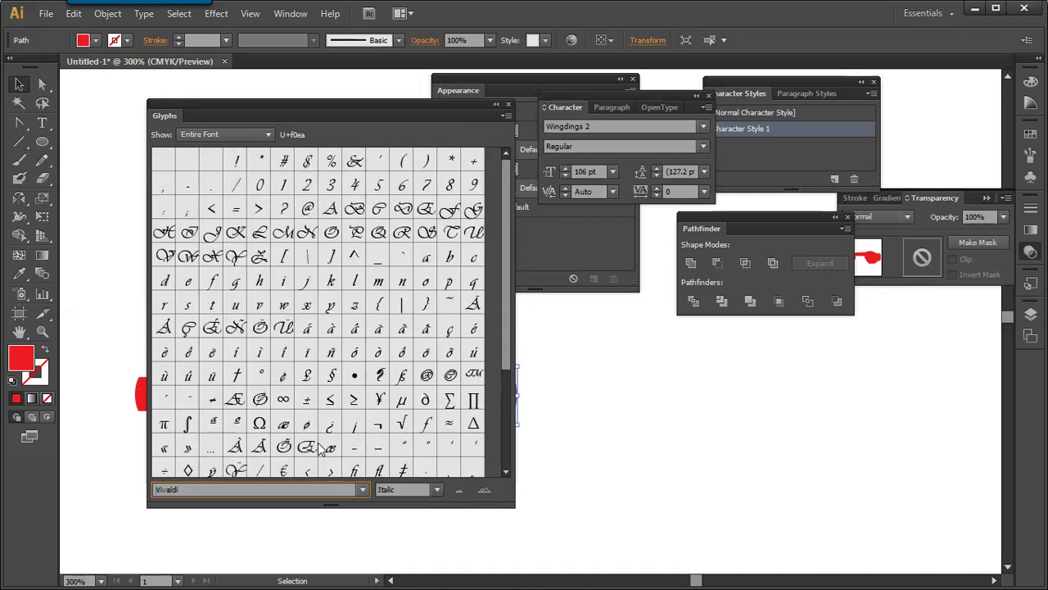
key(Down)
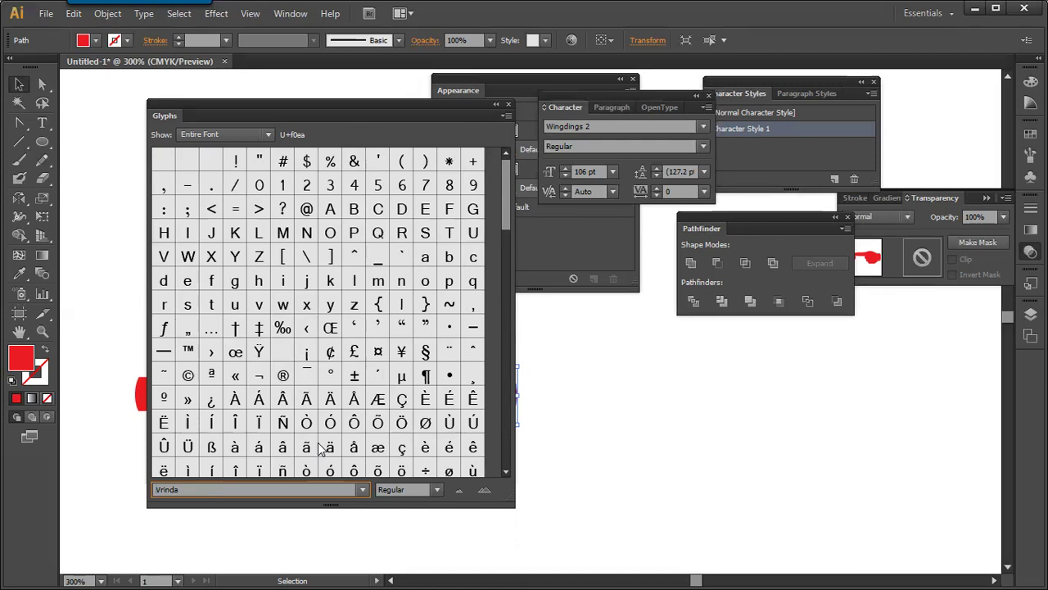
key(Down)
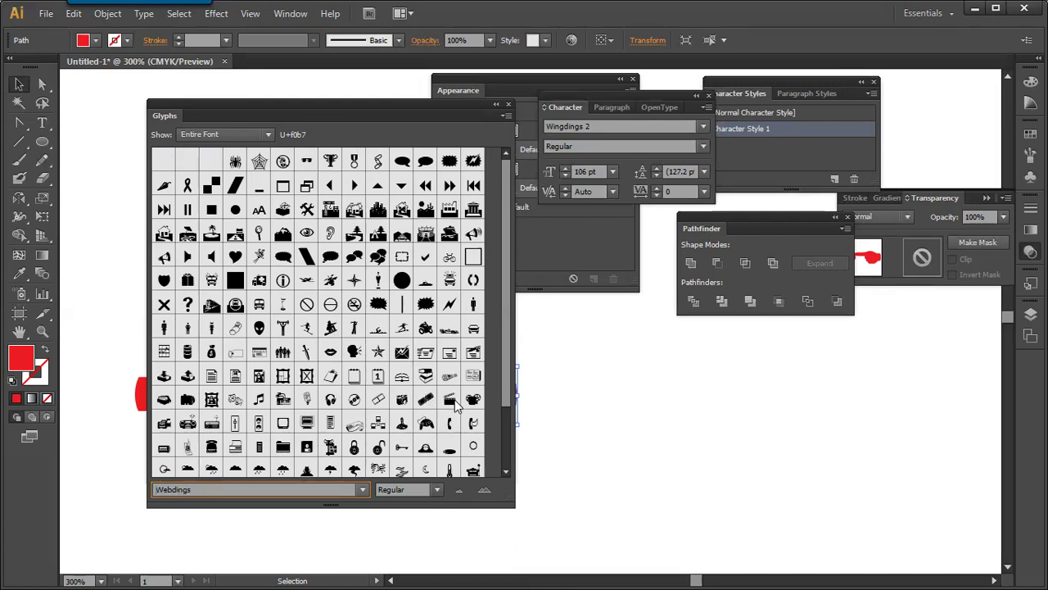
Insert the Webdings clapperboard and film camera glyphs as new type beside the right-hand ornament.
click(42, 122)
click(555, 410)
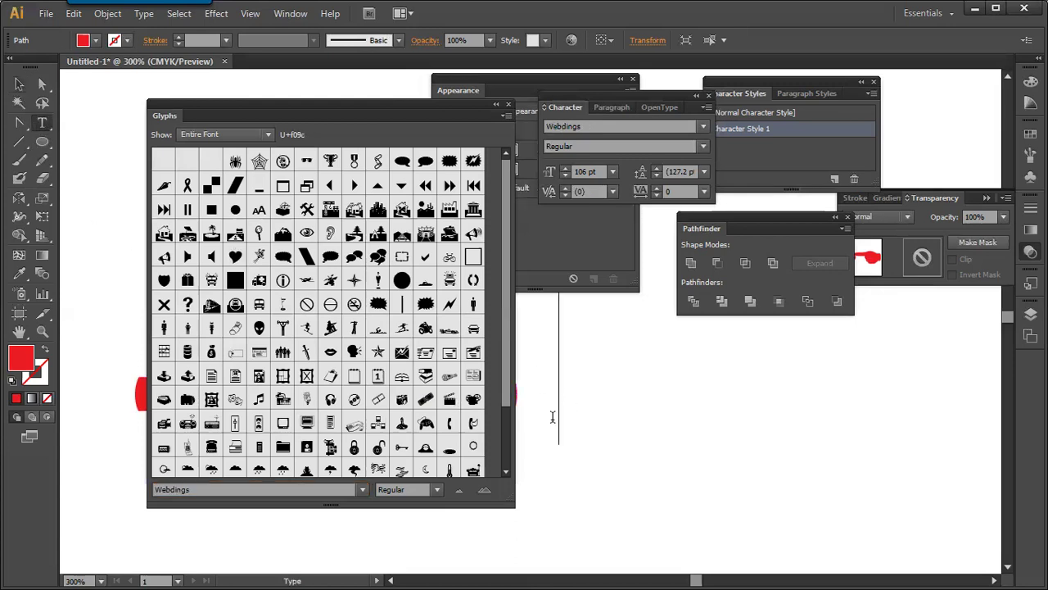
double_click(451, 400)
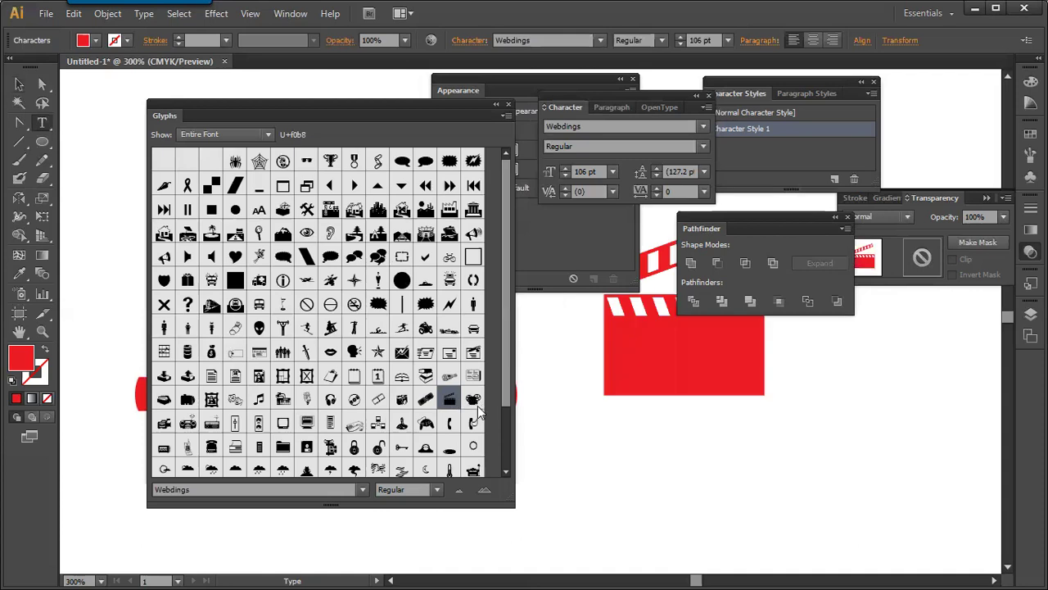
double_click(474, 400)
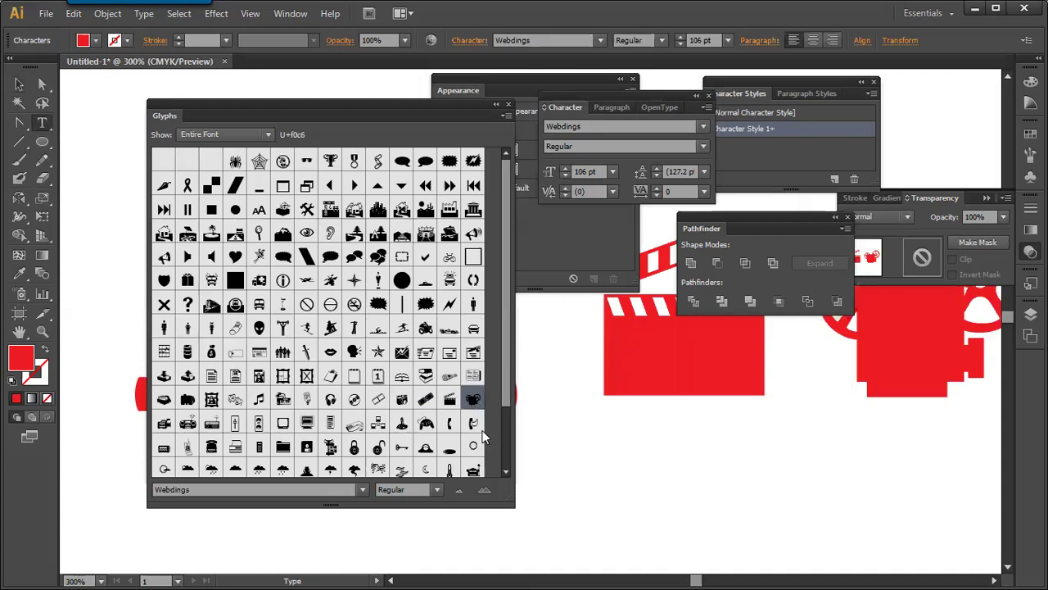
Move the glyph type down and to the left, clear of the panels, and convert it to outlines.
click(43, 82)
drag(644, 363, 583, 461)
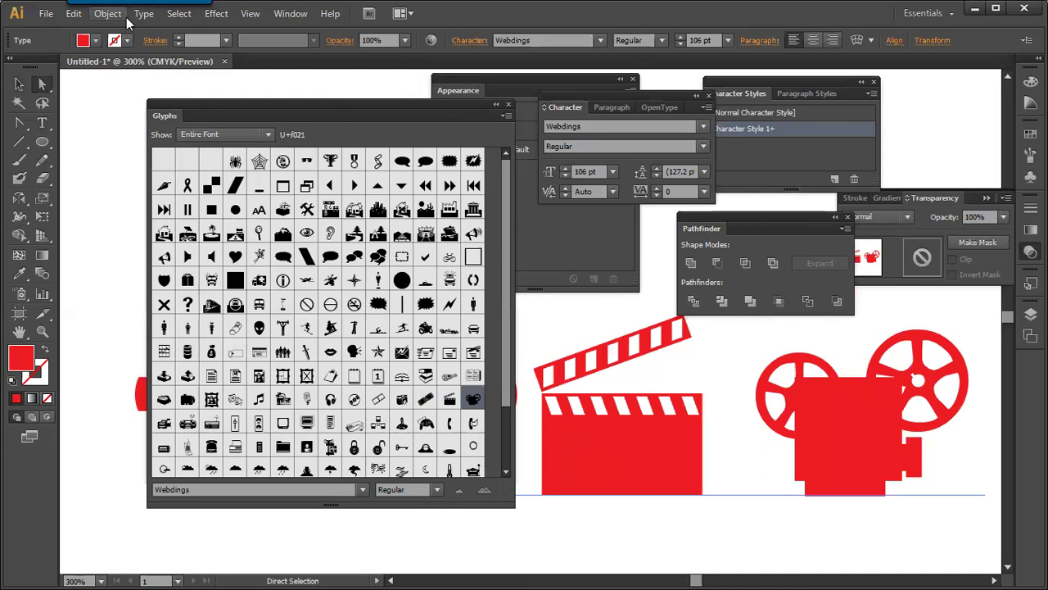
click(143, 14)
click(223, 186)
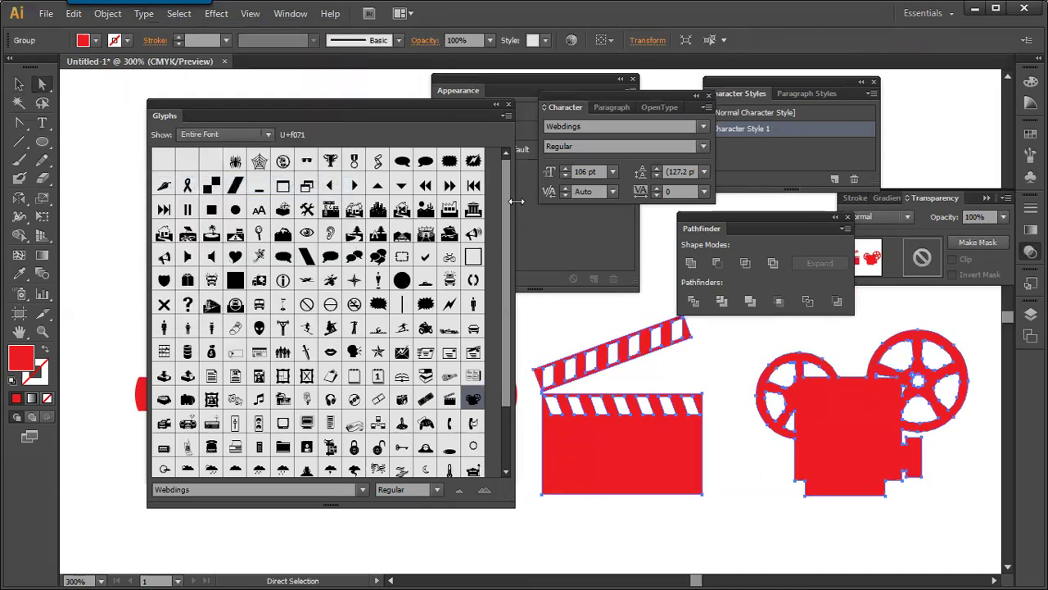
Close the Glyphs panel, scale the outlined clapperboard and camera to under half size and place them beneath the left hand.
click(502, 107)
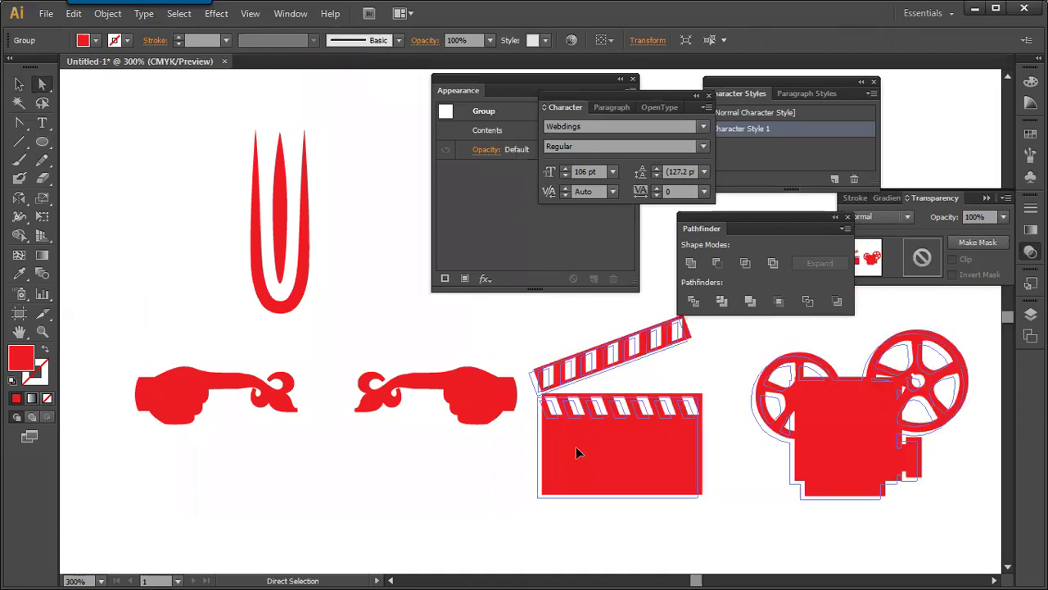
drag(578, 452, 140, 280)
click(18, 83)
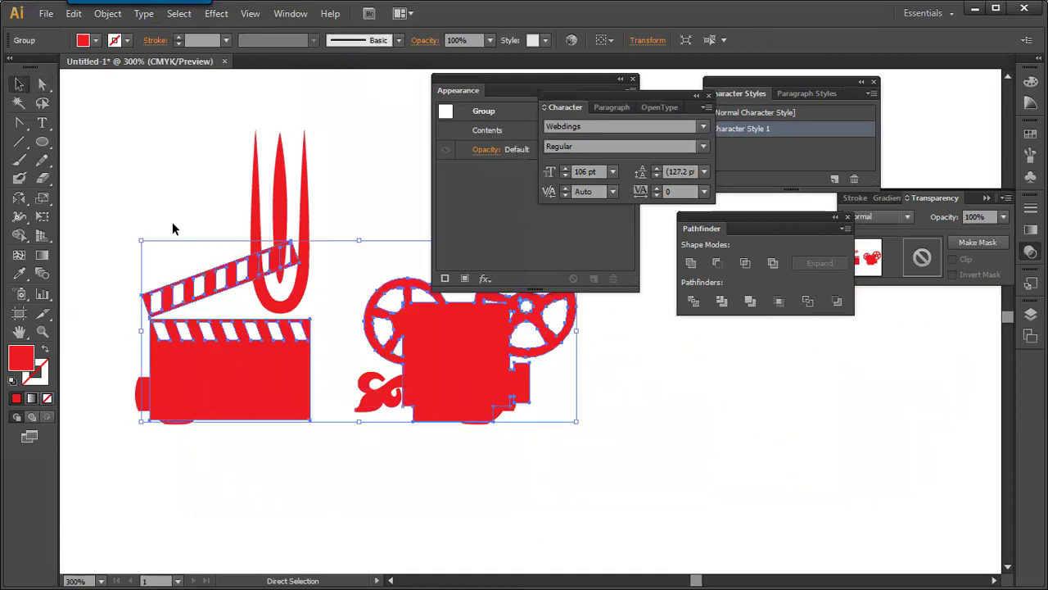
drag(145, 245, 274, 296)
drag(311, 345, 307, 473)
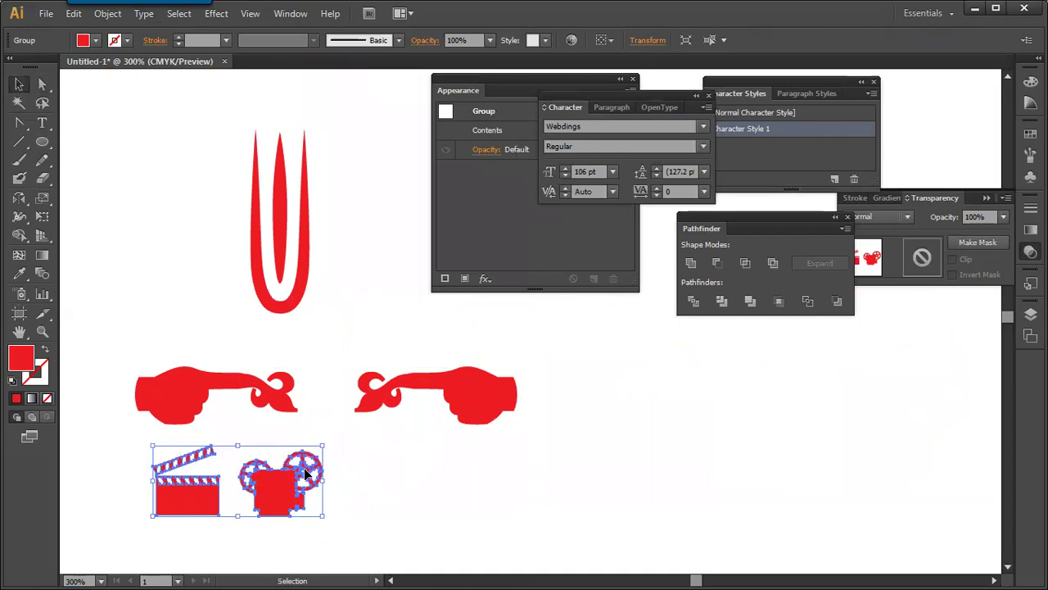
Ungroup the clapperboard and film camera into separate icons.
scroll(1007, 319, up, 5)
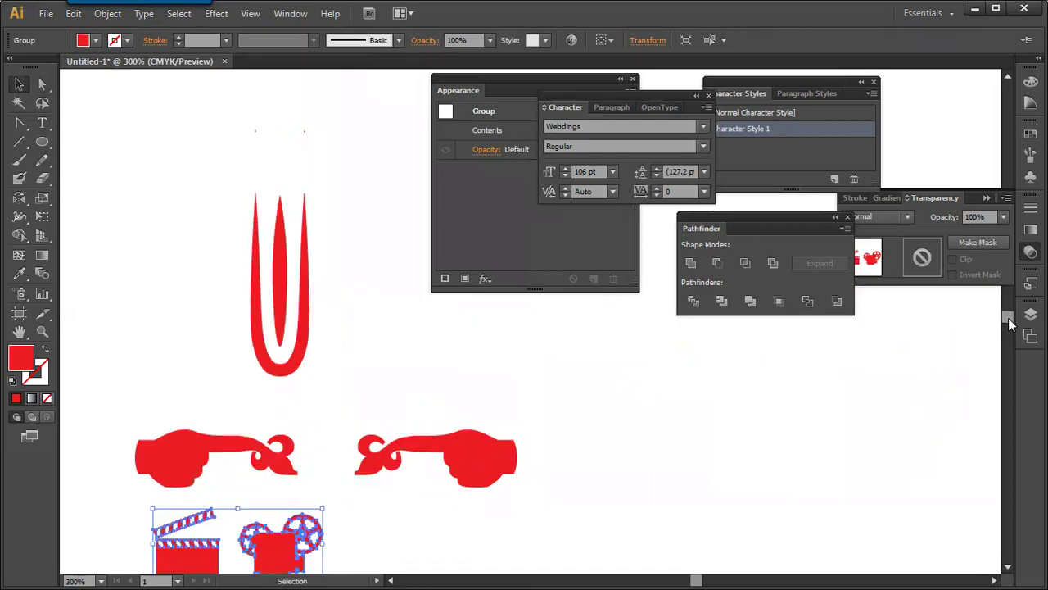
scroll(1007, 320, down, 10)
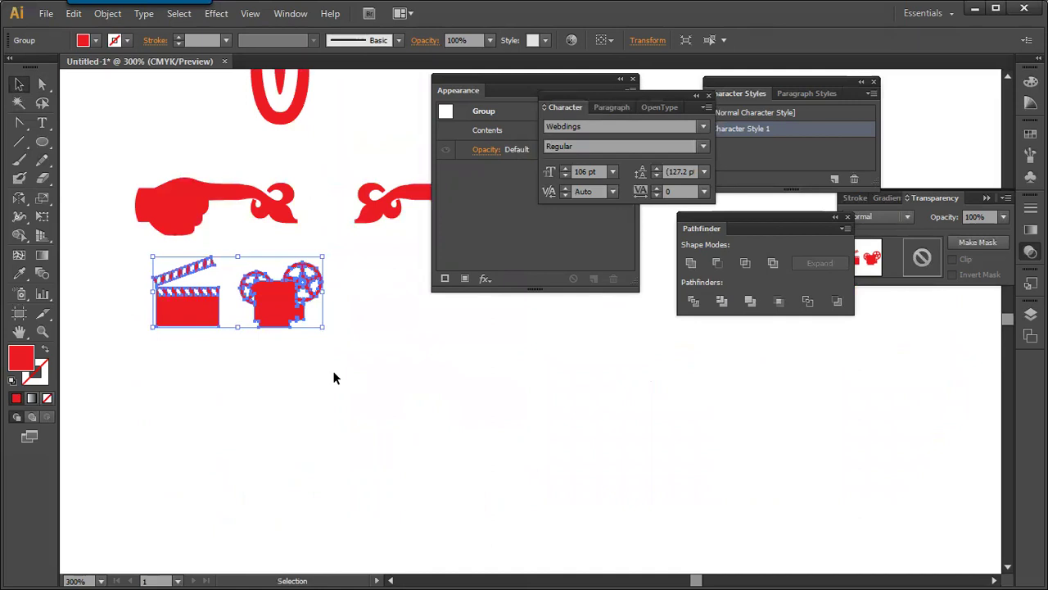
right_click(285, 303)
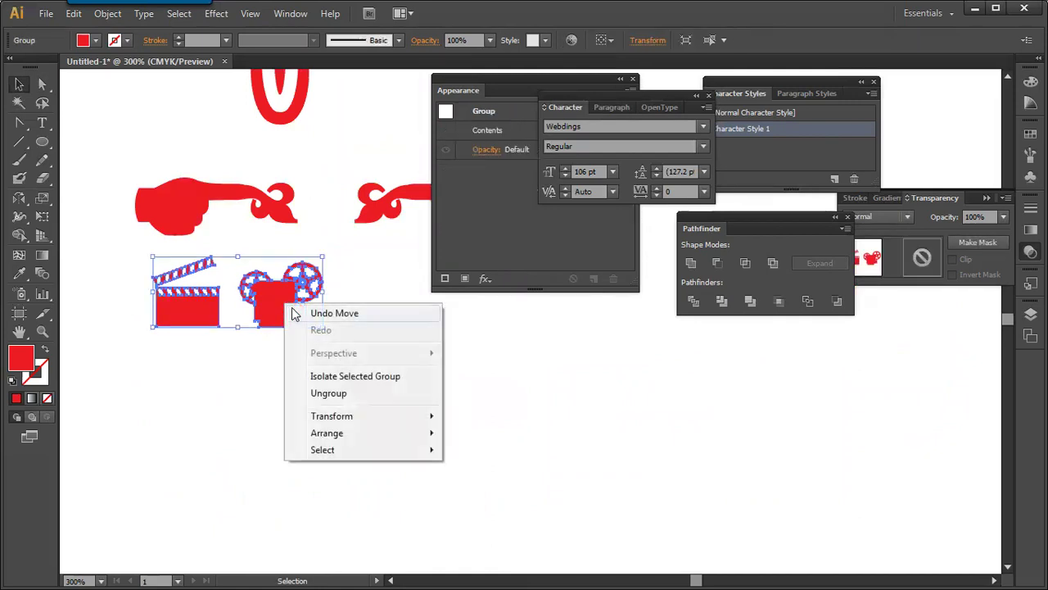
click(321, 394)
Try enlarging the film camera, and leave it at a small size below and to the right of the clapperboard.
drag(292, 321, 470, 474)
drag(383, 412, 382, 454)
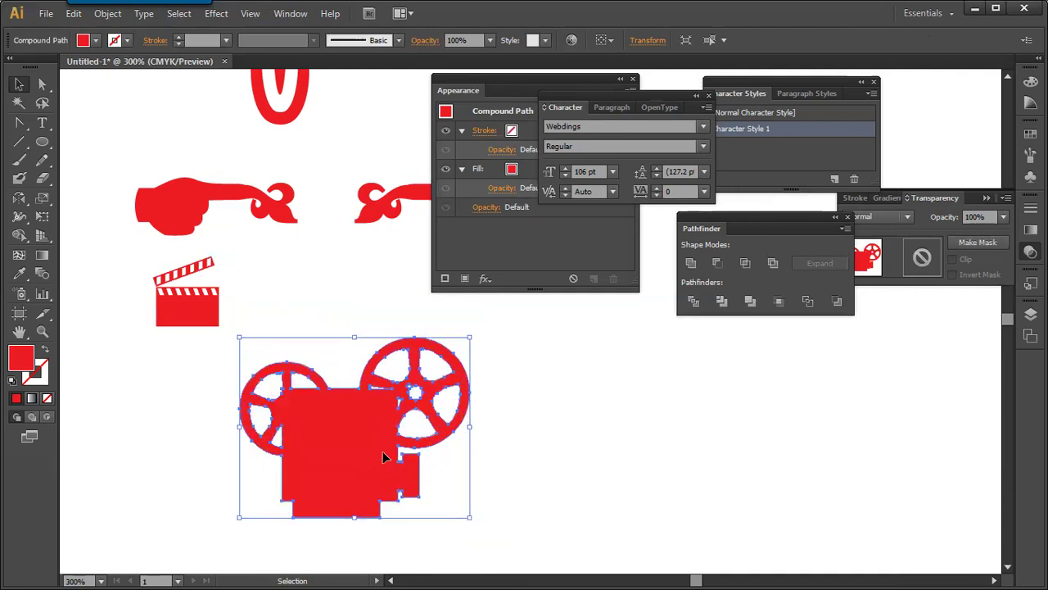
key(ctrl+z)
key(ctrl+z)
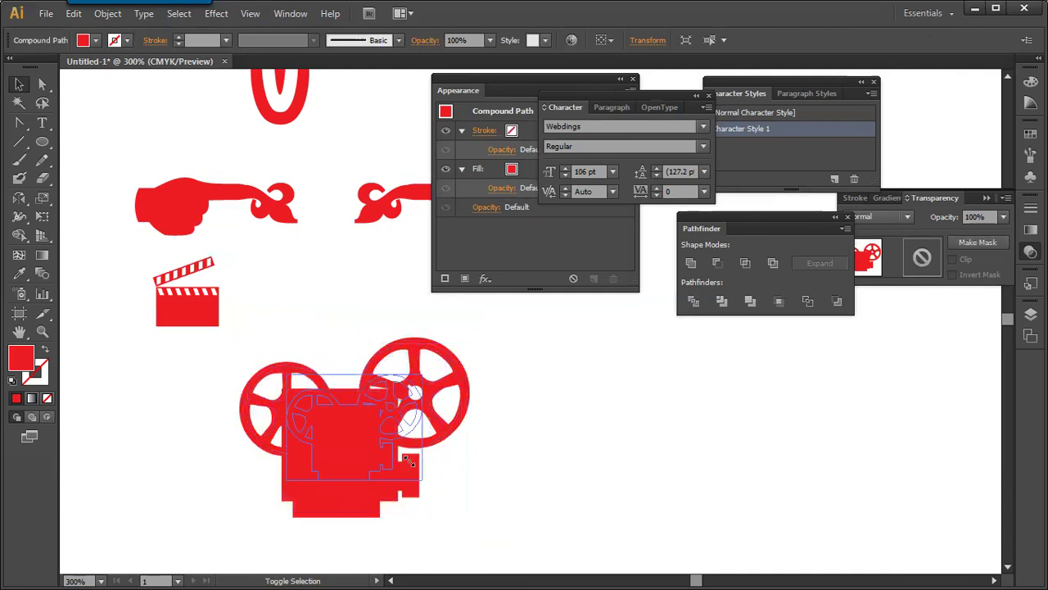
click(417, 453)
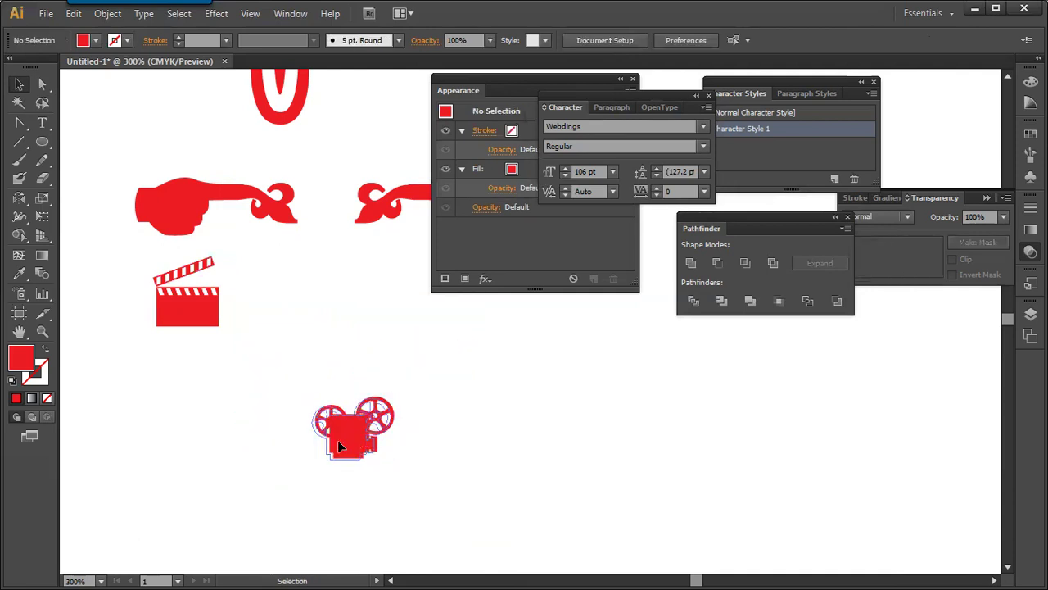
key(ctrl+z)
Enlarge the clapperboard alone to about twice its size beneath the left hand.
click(207, 310)
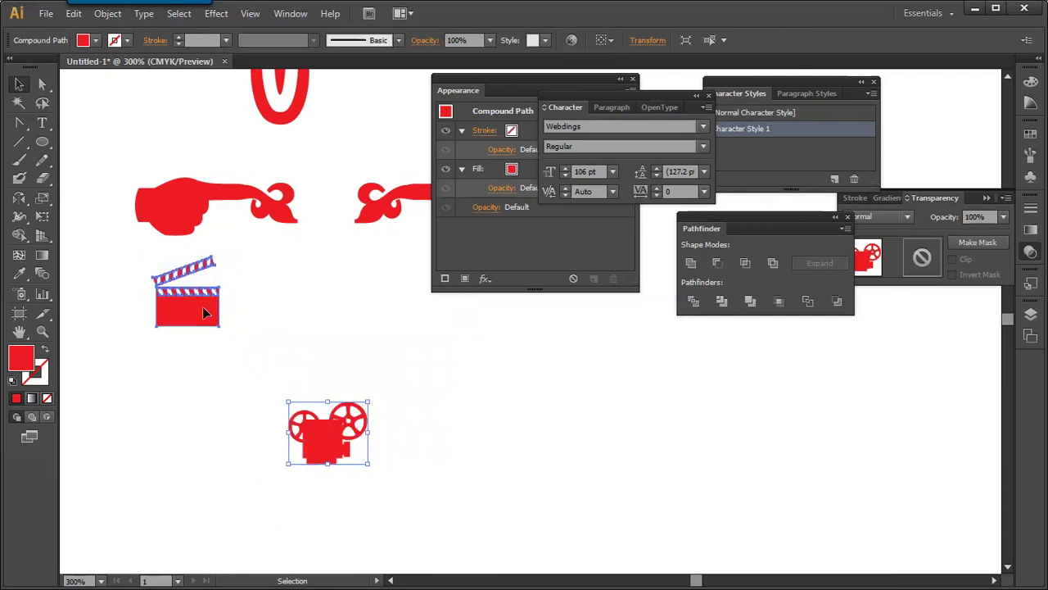
drag(218, 325, 245, 380)
click(252, 423)
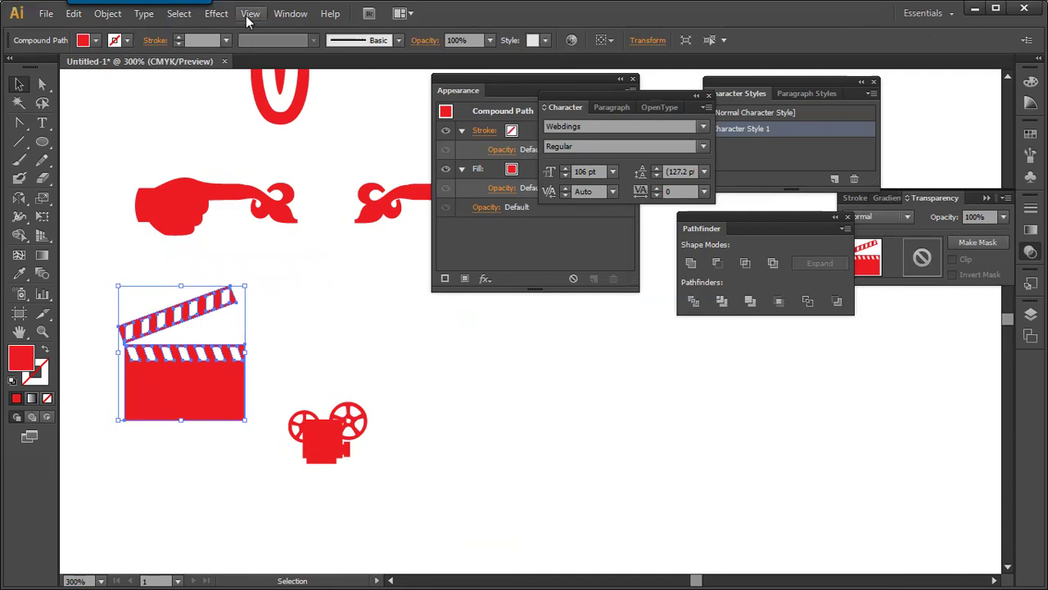
Browse the whole Webdings glyph set for further usable icons and close the Glyphs panel.
click(144, 14)
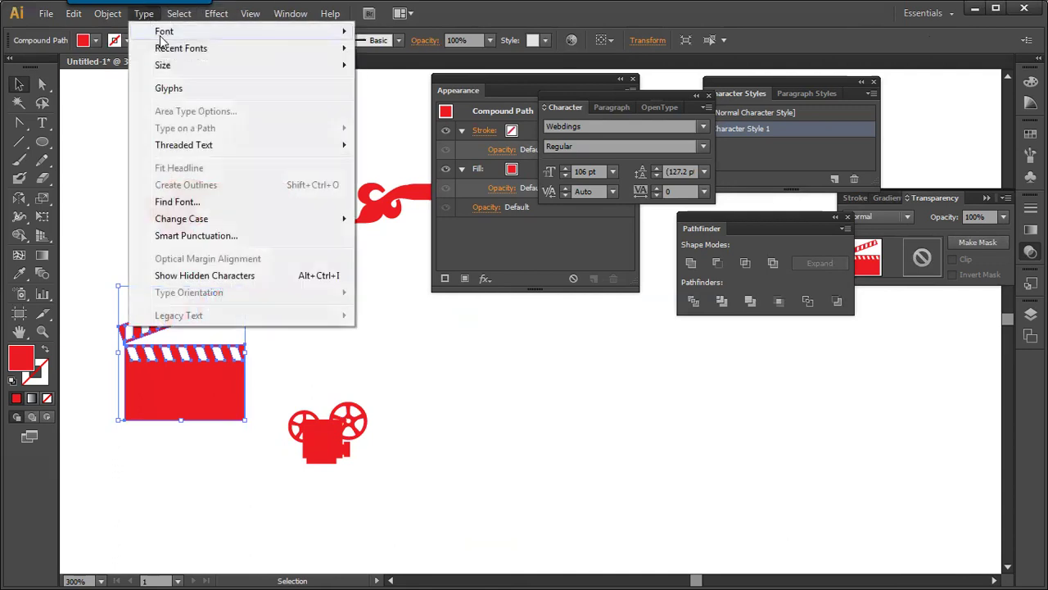
click(172, 88)
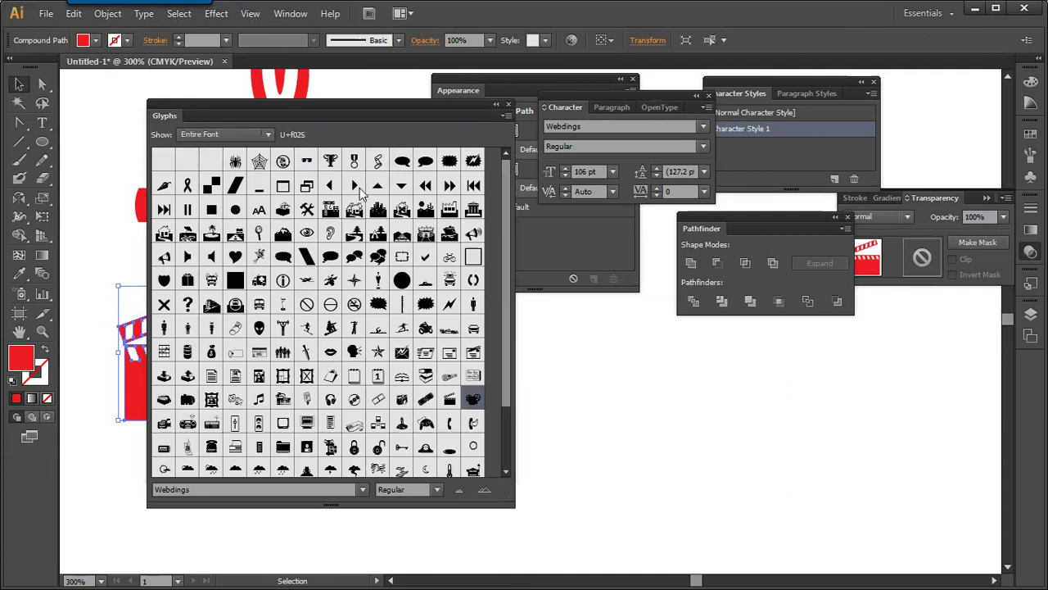
drag(510, 260, 508, 382)
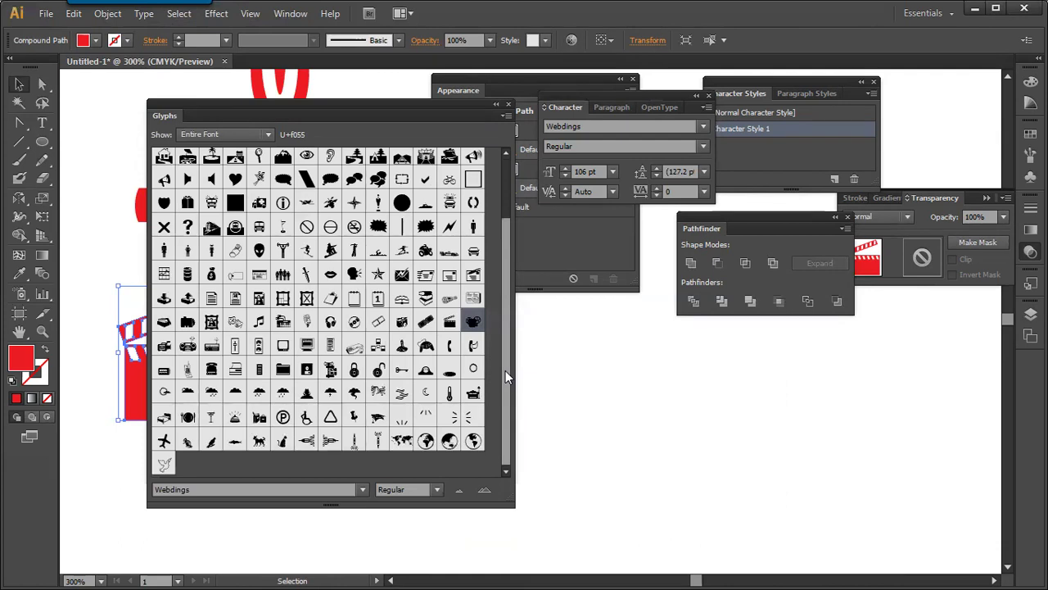
drag(508, 373, 489, 360)
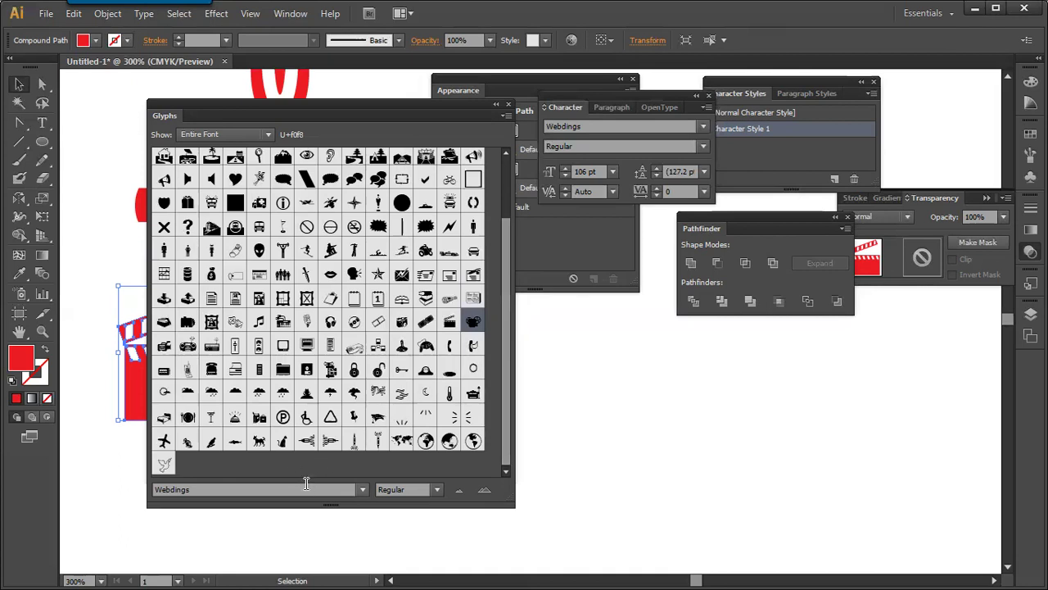
drag(510, 312, 508, 252)
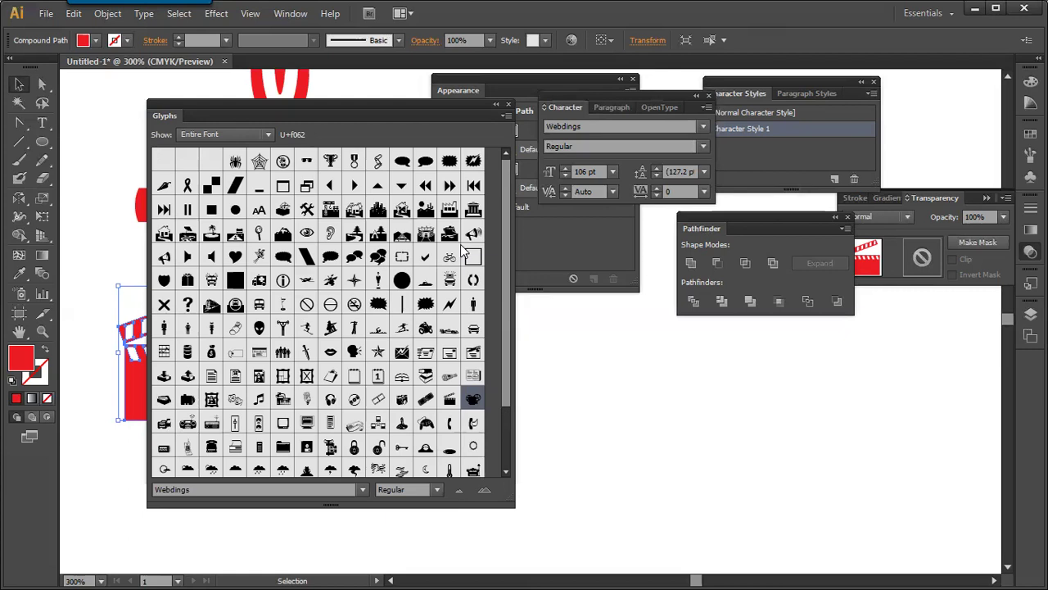
click(509, 105)
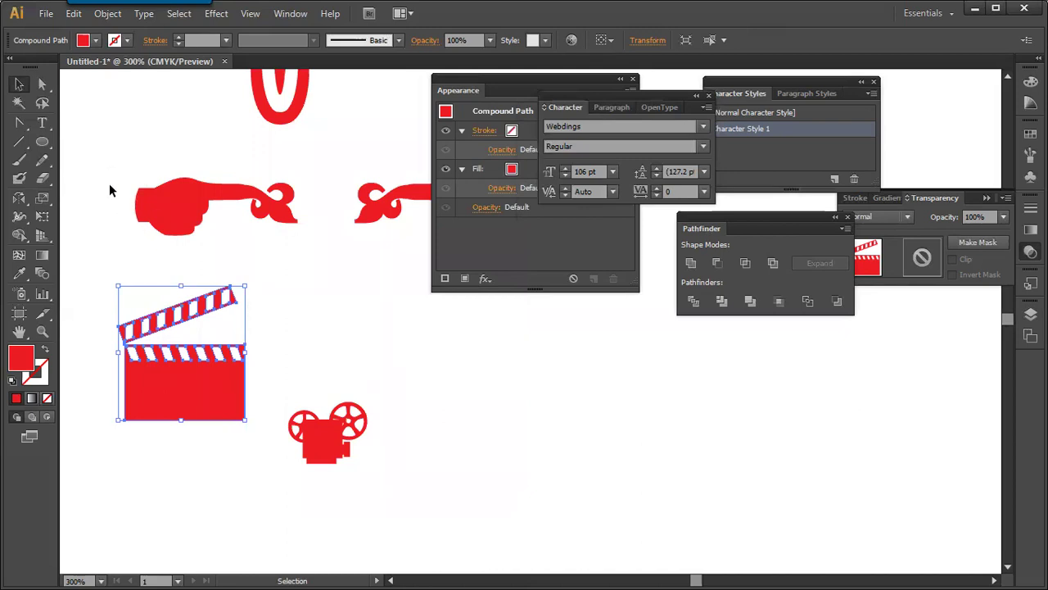
click(150, 221)
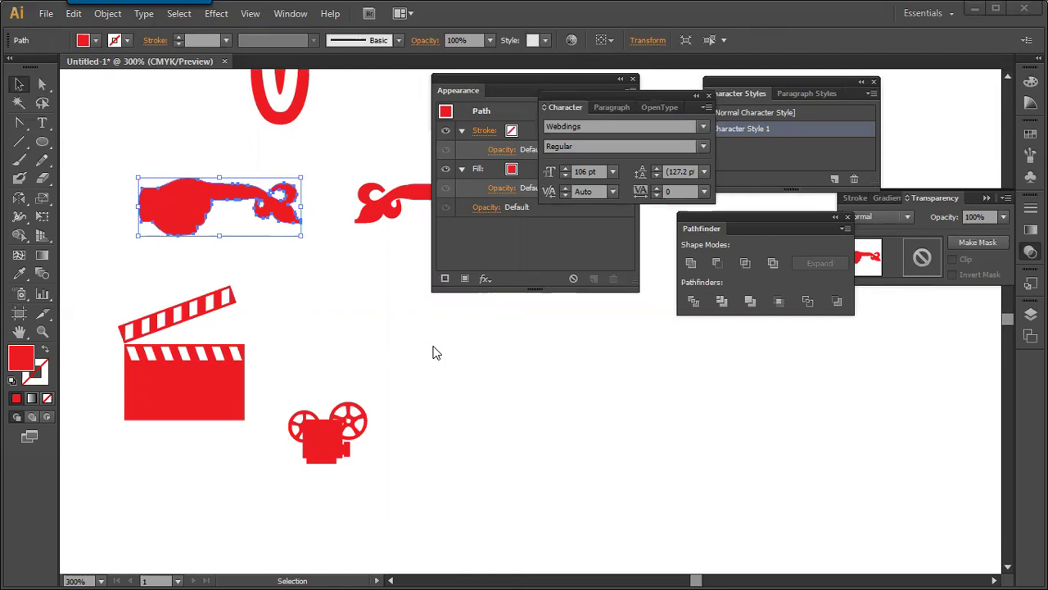
click(327, 430)
key(ctrl+8)
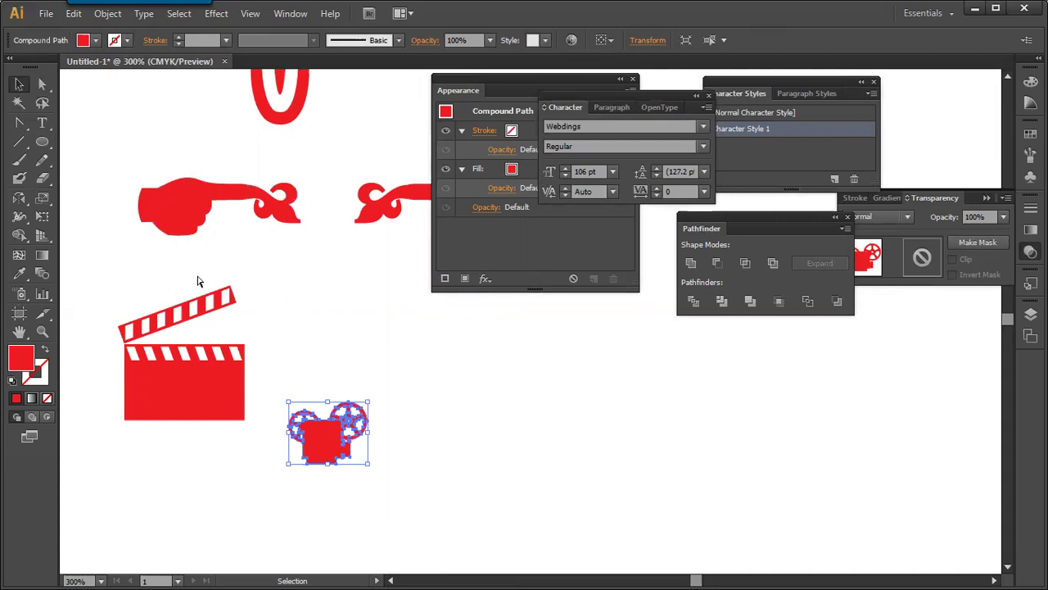
key(ctrl+minus)
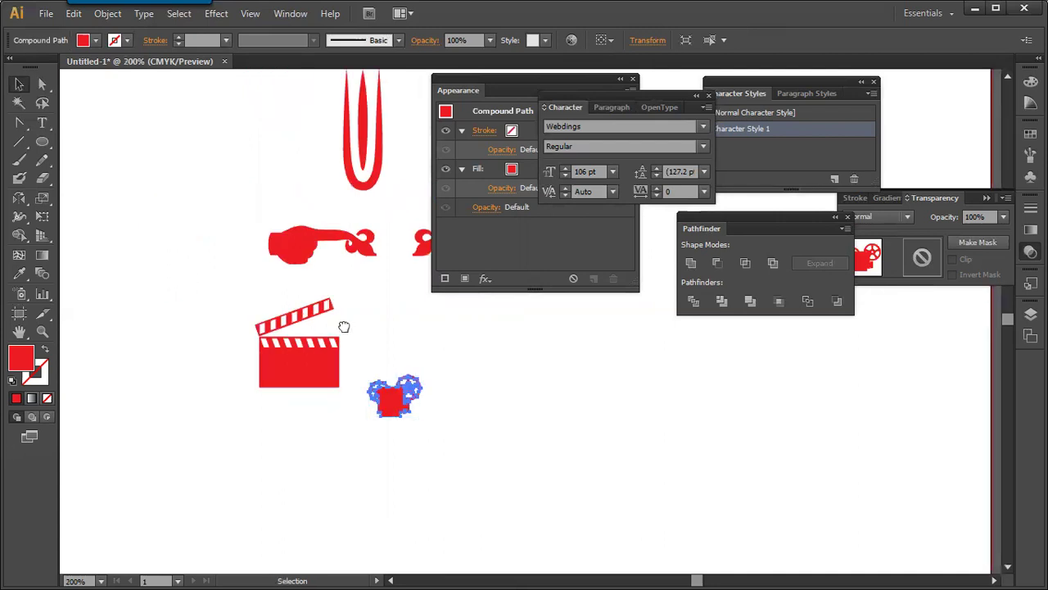
drag(344, 327, 275, 336)
key(ctrl+alt+shift+8)
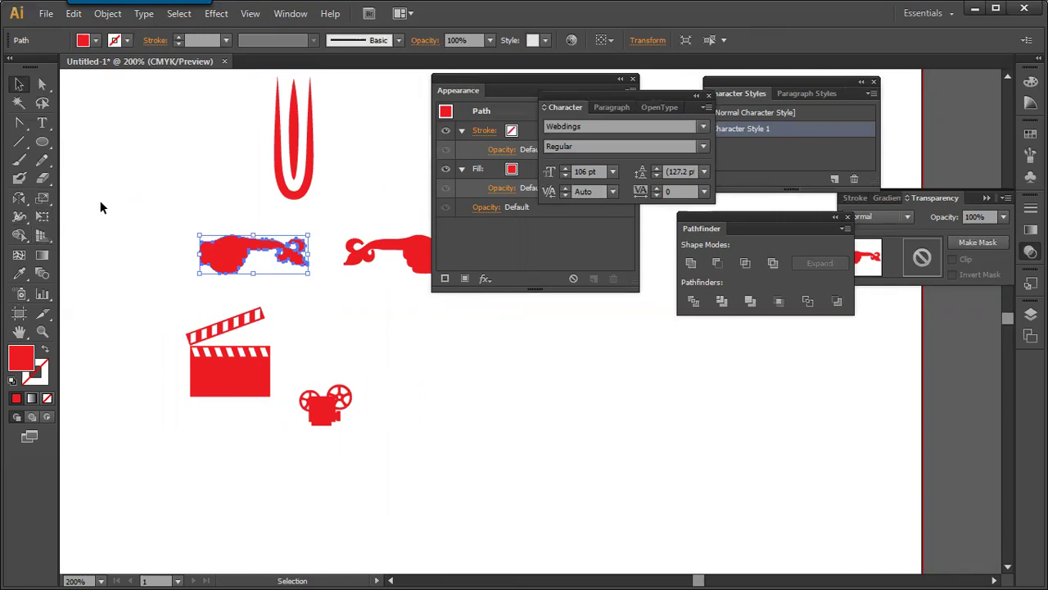
Create a new blank document with the default settings for trying out the Shape Builder tool.
drag(49, 149, 17, 125)
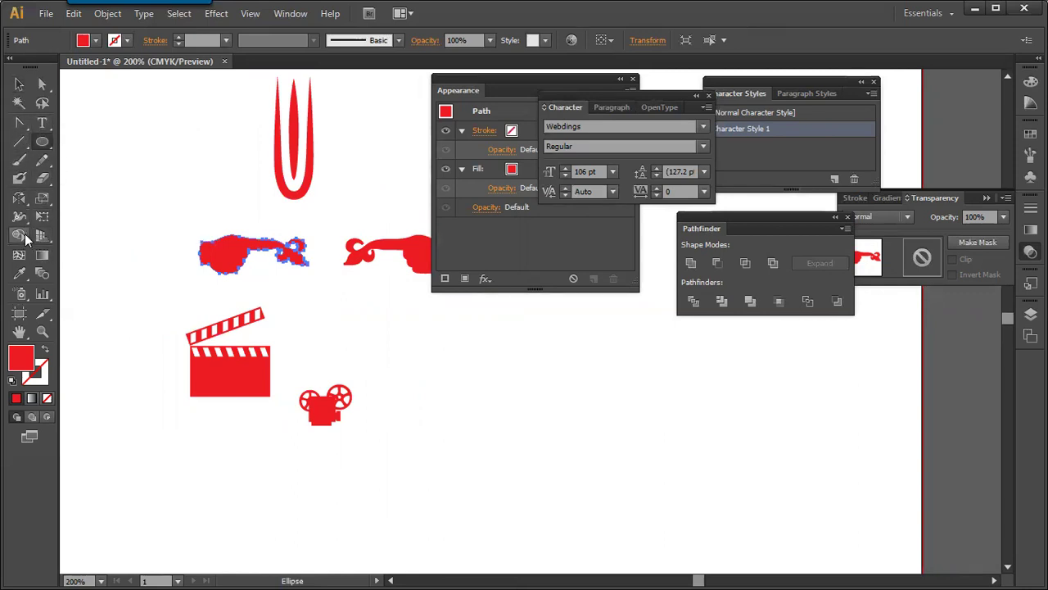
mouse_move(20, 236)
mouse_down()
mouse_move(102, 254)
mouse_move(107, 237)
mouse_up()
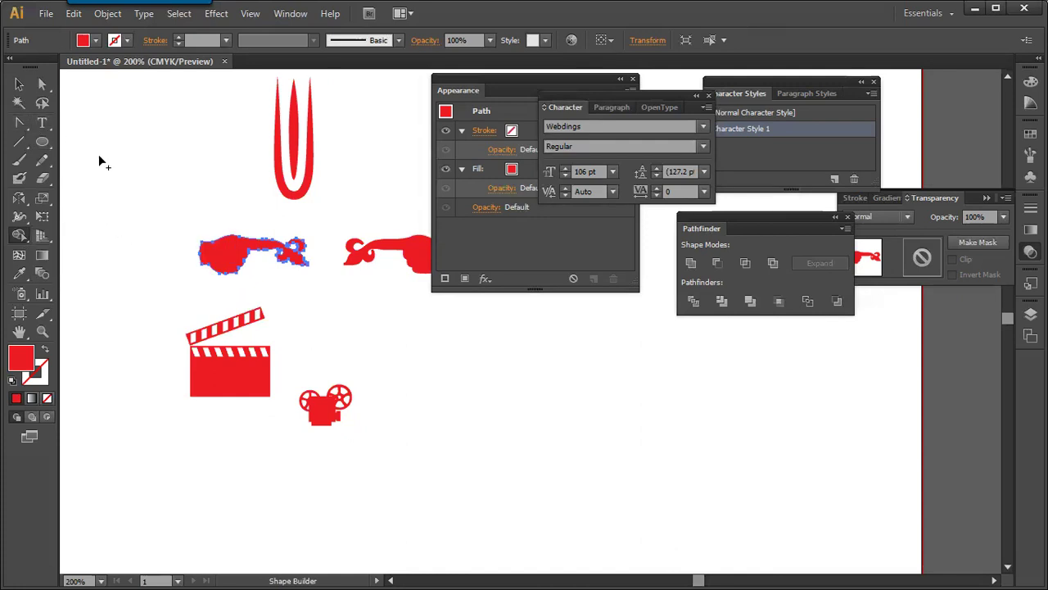
key(ctrl+n)
key(Return)
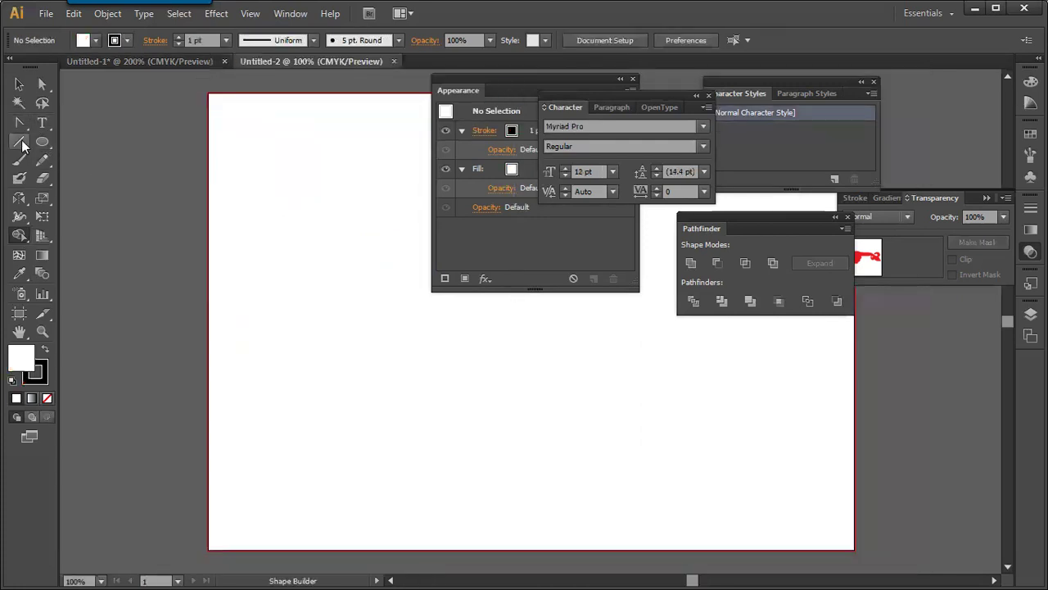
Draw two pairs of parallel diagonal lines that cross each other with the Line Segment tool.
click(20, 142)
drag(254, 152, 373, 270)
drag(278, 128, 402, 250)
drag(369, 123, 236, 255)
drag(394, 154, 236, 312)
Use the Shape Builder tool on all four lines to remove their outer segments, leaving only the central diamond.
key(ctrl+a)
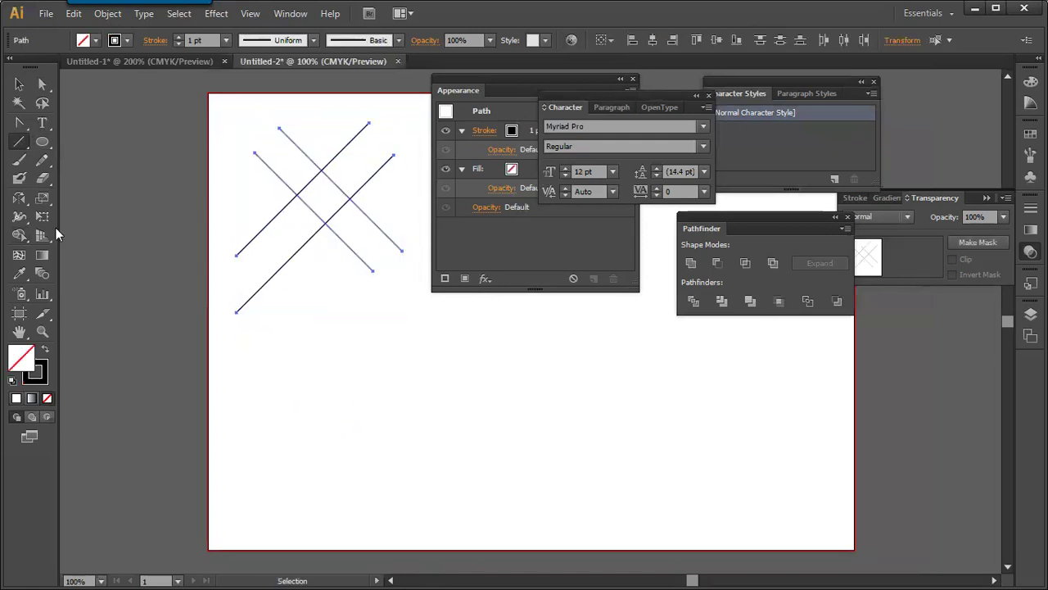
click(20, 235)
click(228, 246)
drag(62, 247, 126, 217)
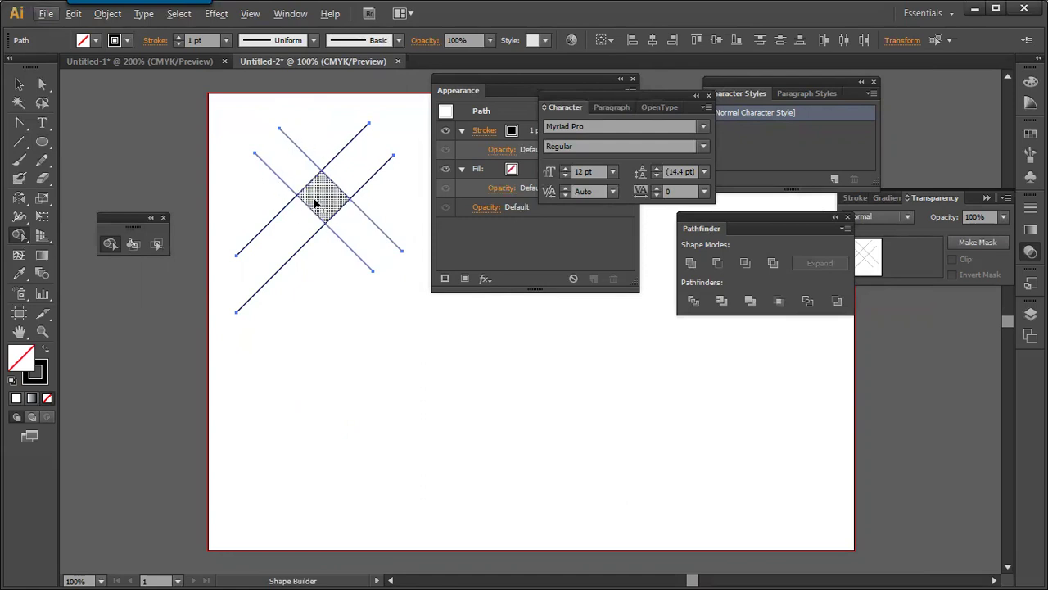
alt+click(300, 150)
alt+click(275, 173)
alt+click(345, 148)
alt+click(372, 176)
drag(247, 217, 307, 283)
drag(392, 196, 356, 261)
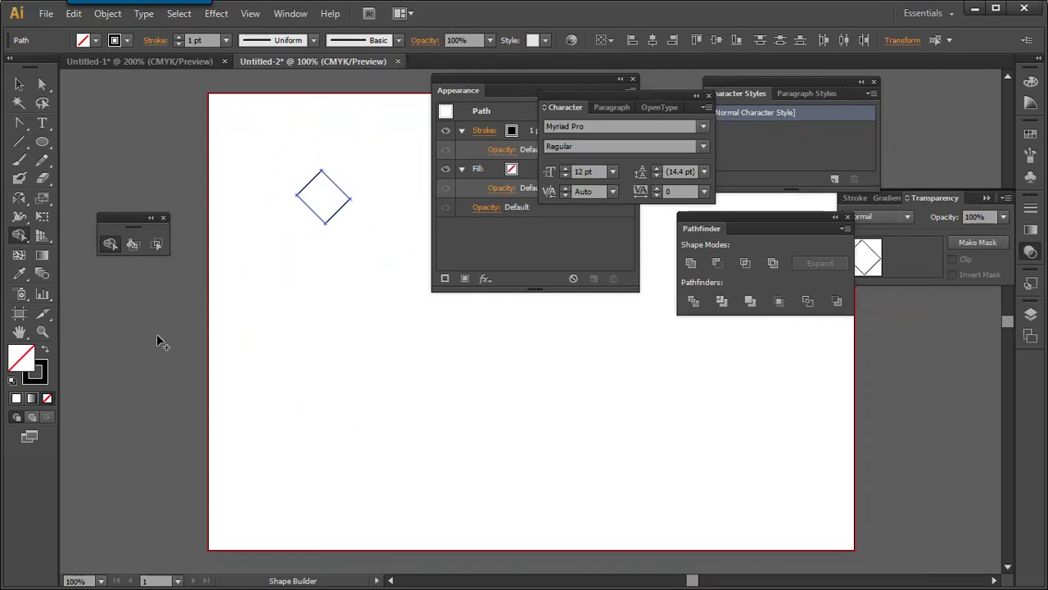
key(v)
click(283, 239)
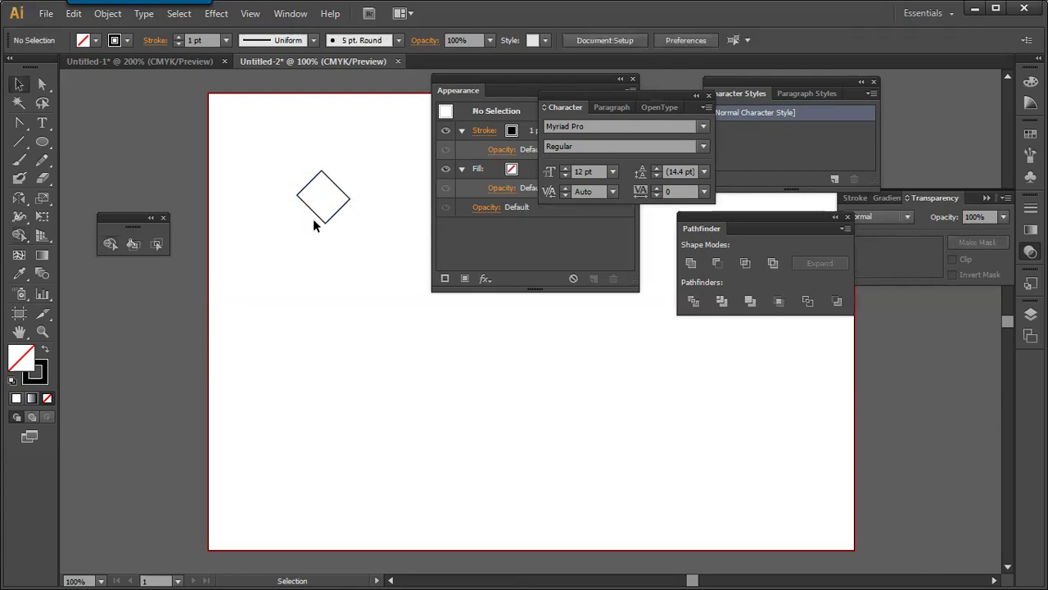
Select the whole diamond and delete it.
click(334, 213)
click(279, 168)
drag(280, 166, 346, 236)
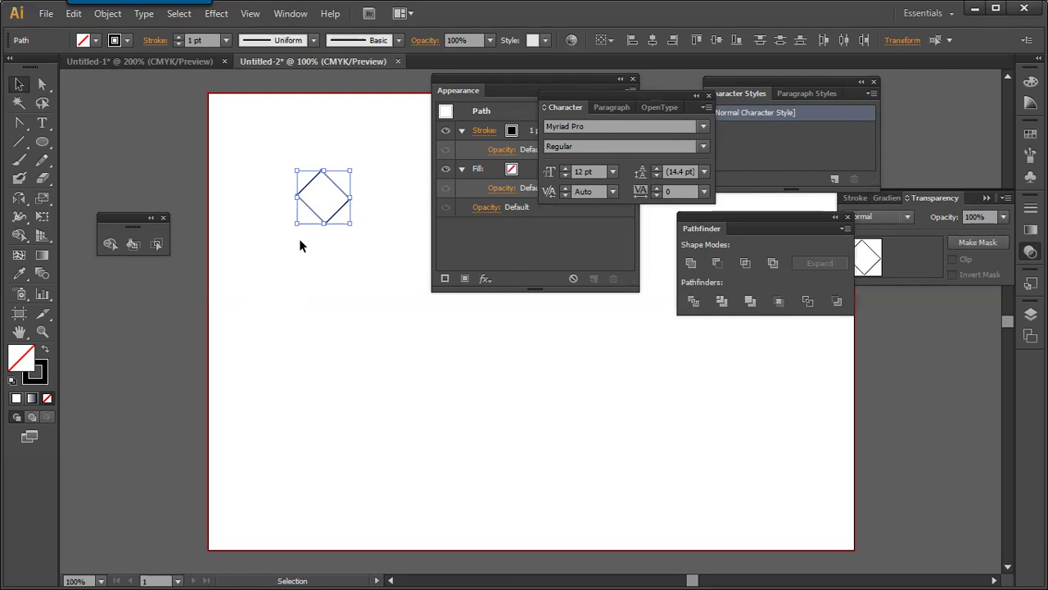
key(Delete)
Draw two wavy vertical curves crossed by two slanting curves with the Pencil tool.
click(42, 160)
mouse_move(296, 172)
mouse_down()
mouse_move(300, 324)
mouse_move(274, 423)
mouse_up()
mouse_move(360, 182)
mouse_down()
mouse_move(379, 406)
mouse_move(354, 426)
mouse_up()
drag(234, 336, 430, 200)
drag(248, 372, 458, 317)
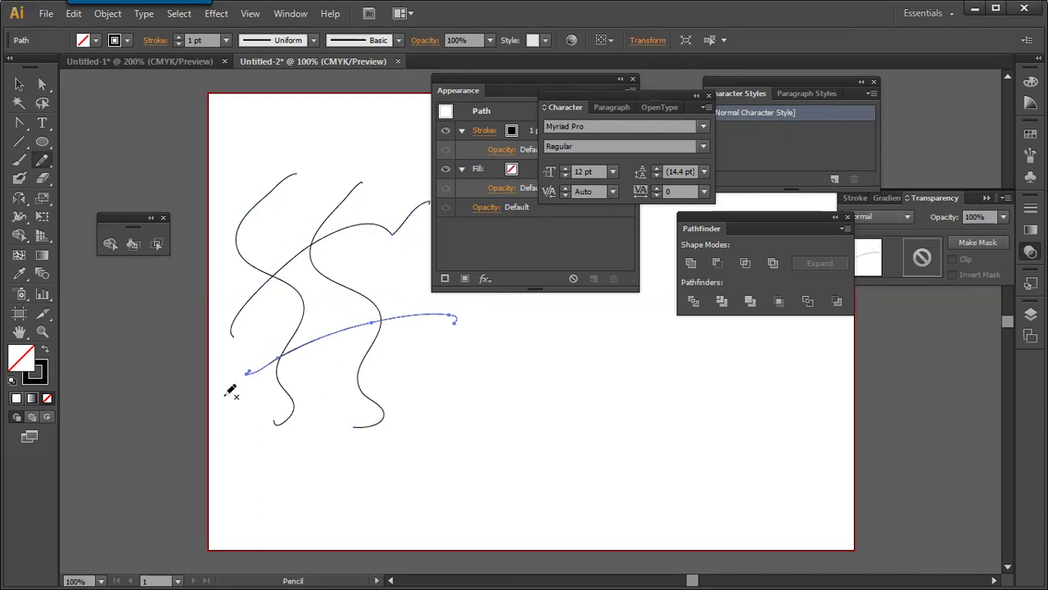
Use the Shape Builder tool on all four pencil curves to remove their outer segments, leaving only the enclosed central outline.
key(ctrl+a)
click(111, 244)
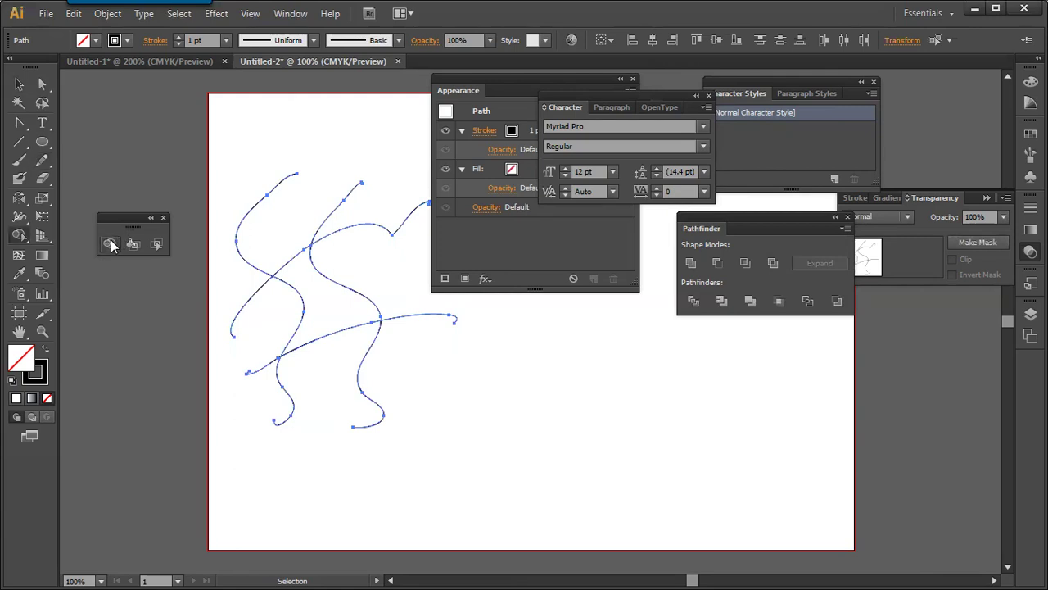
alt+click(348, 202)
alt+click(409, 319)
alt+click(365, 375)
alt+click(258, 366)
alt+click(280, 381)
alt+click(244, 315)
alt+click(250, 215)
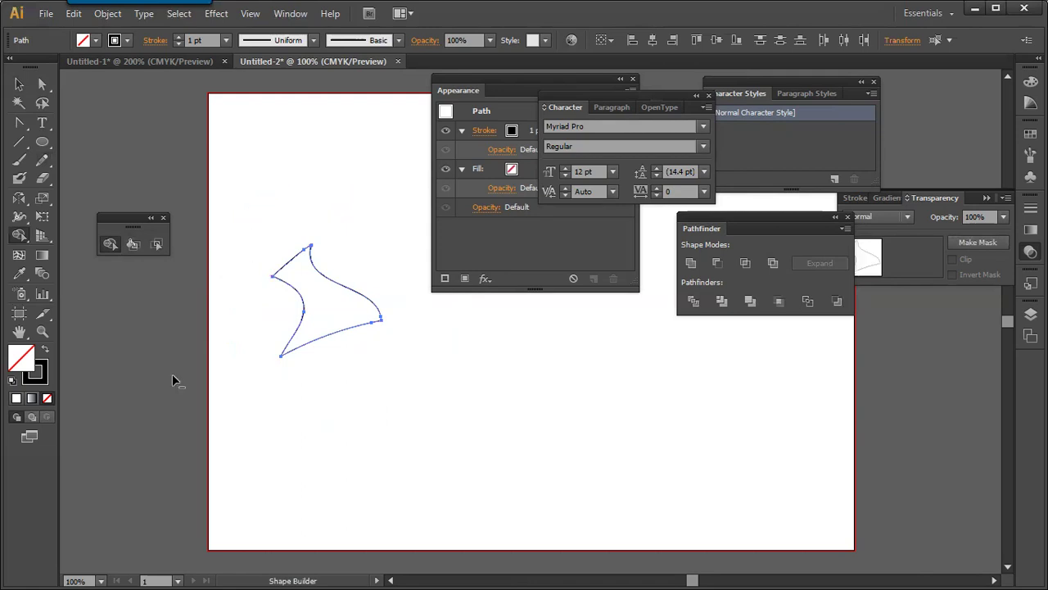
Try moving the right-hand curve away from the remaining outline, and undo the move.
key(v)
click(356, 261)
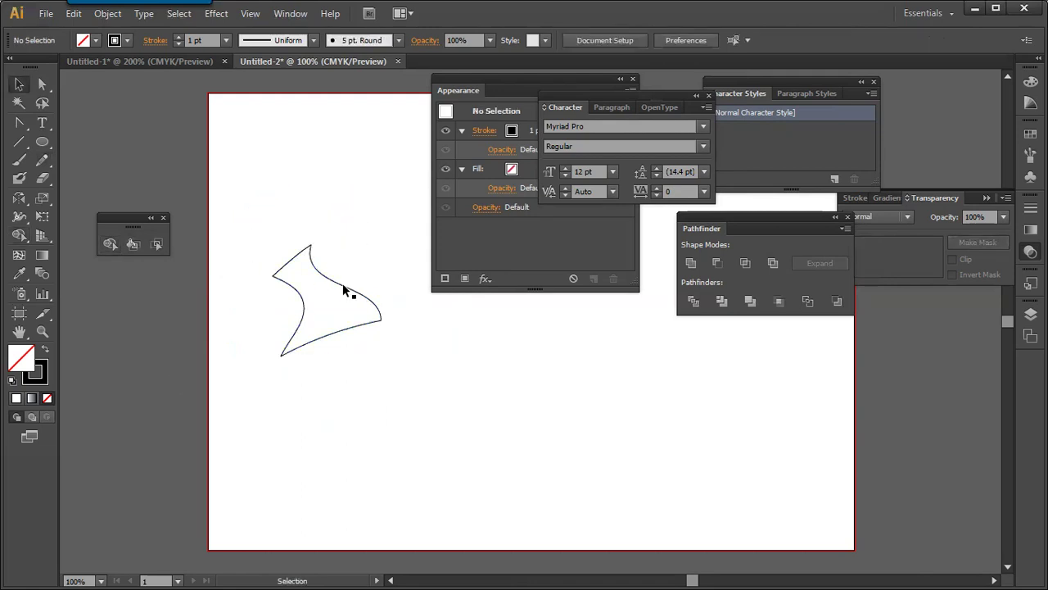
drag(363, 290, 388, 268)
key(ctrl+z)
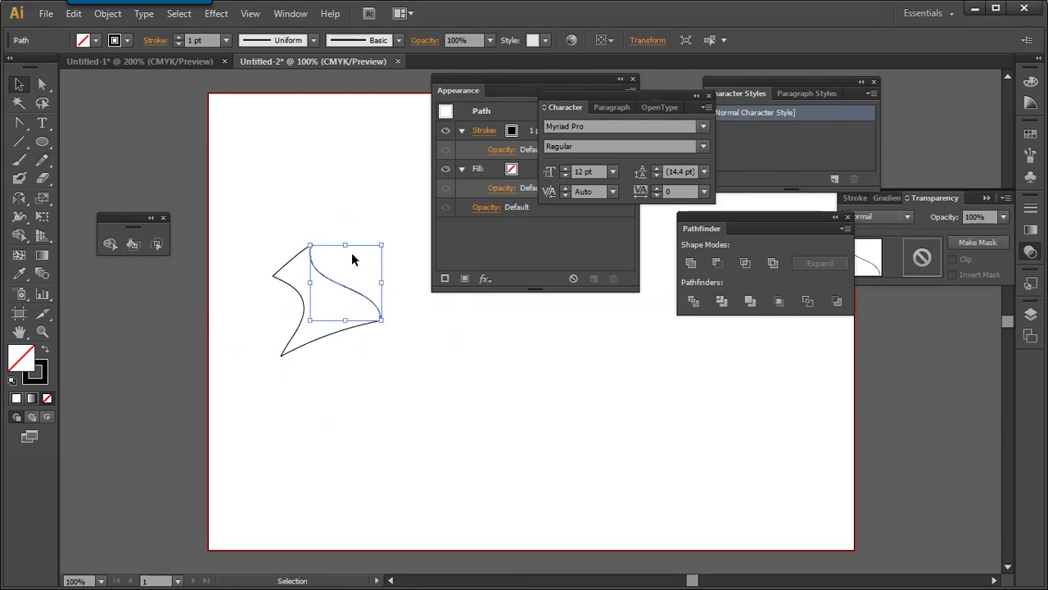
Join the outline's four separate curves at their ends into one closed path.
shift+click(284, 284)
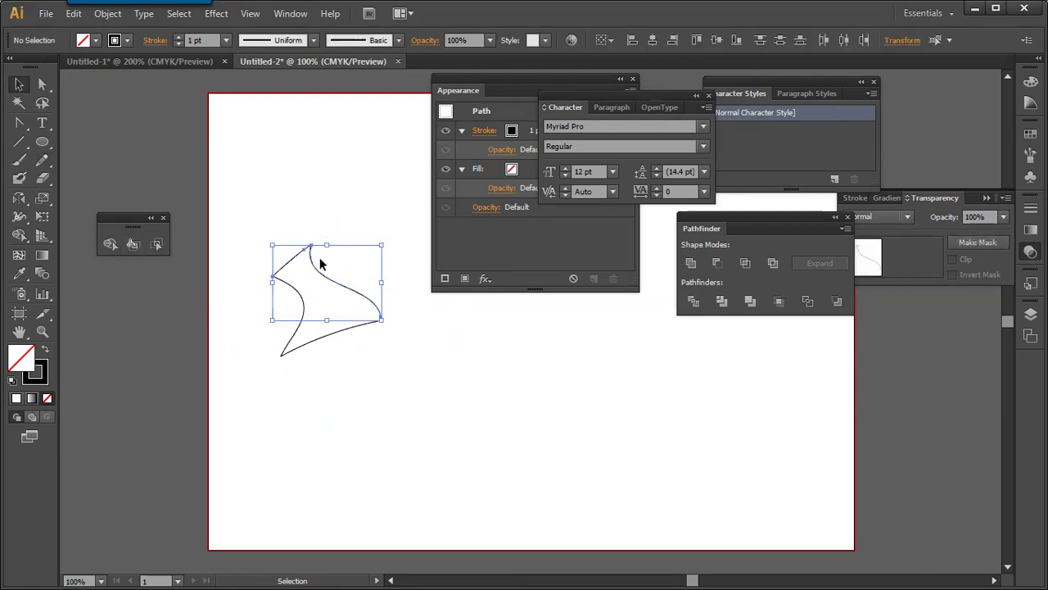
right_click(334, 290)
click(387, 377)
drag(396, 292, 354, 334)
right_click(355, 329)
click(387, 188)
drag(257, 321, 332, 345)
right_click(332, 344)
click(374, 199)
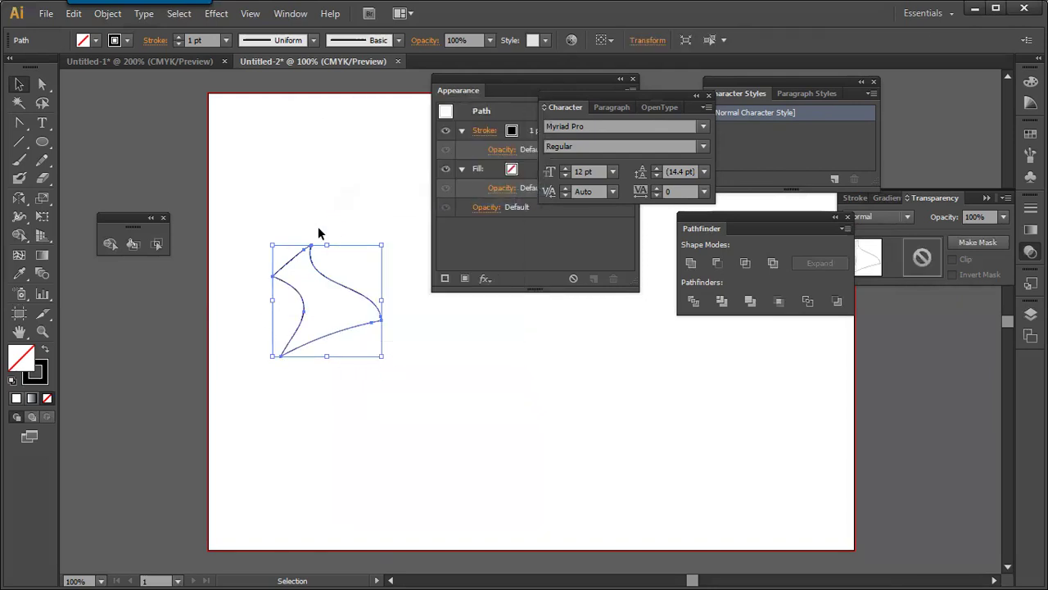
Fill the closed curved shape with light blue and select it.
click(90, 41)
click(85, 67)
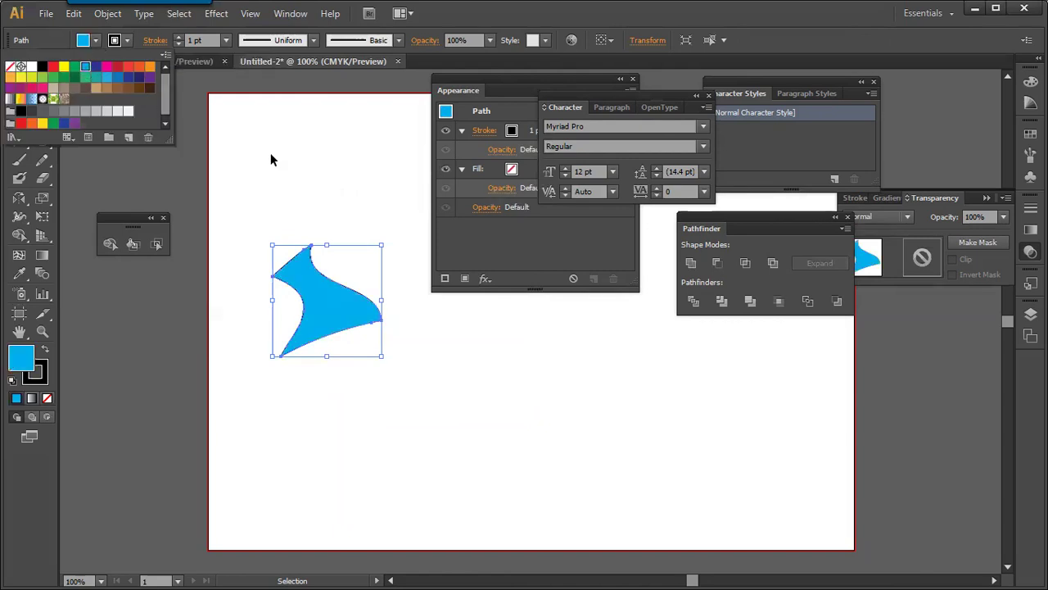
click(273, 160)
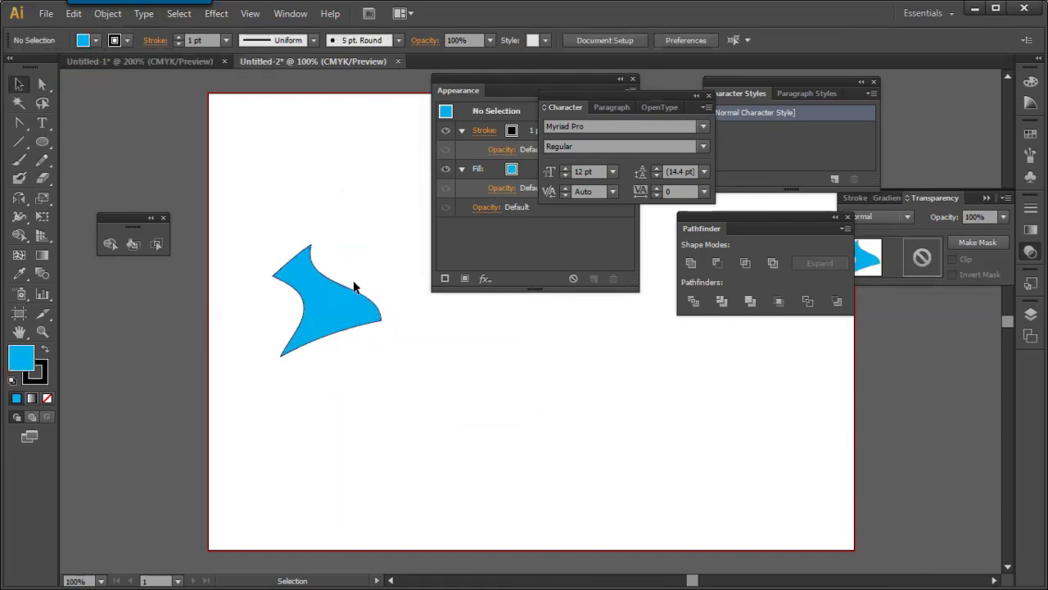
click(337, 329)
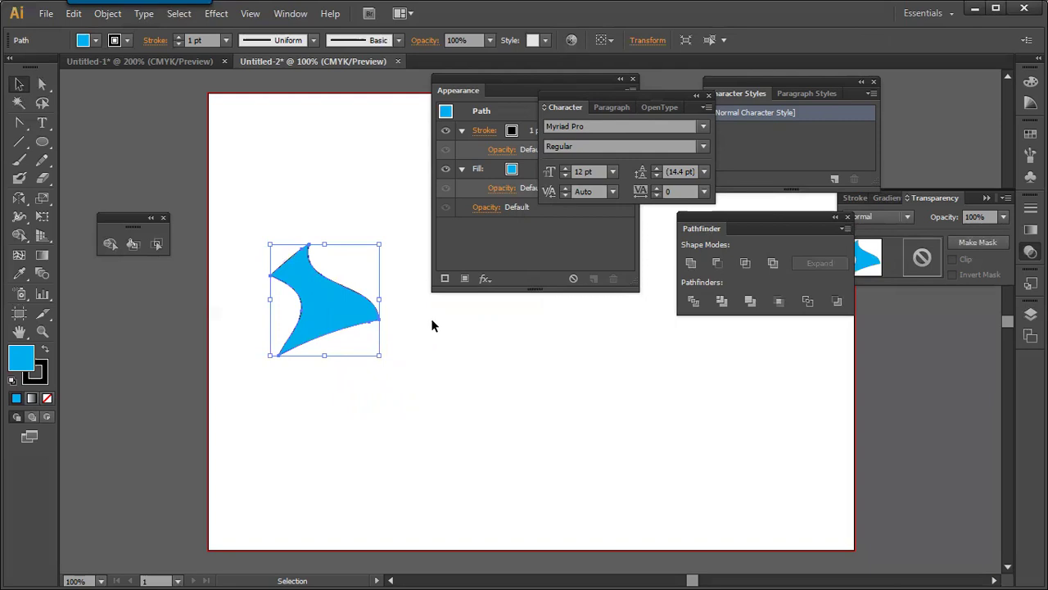
Close the floating Appearance, Character, Character Styles and Pathfinder panels, and collapse the Transparency panel.
drag(617, 86, 626, 82)
click(642, 75)
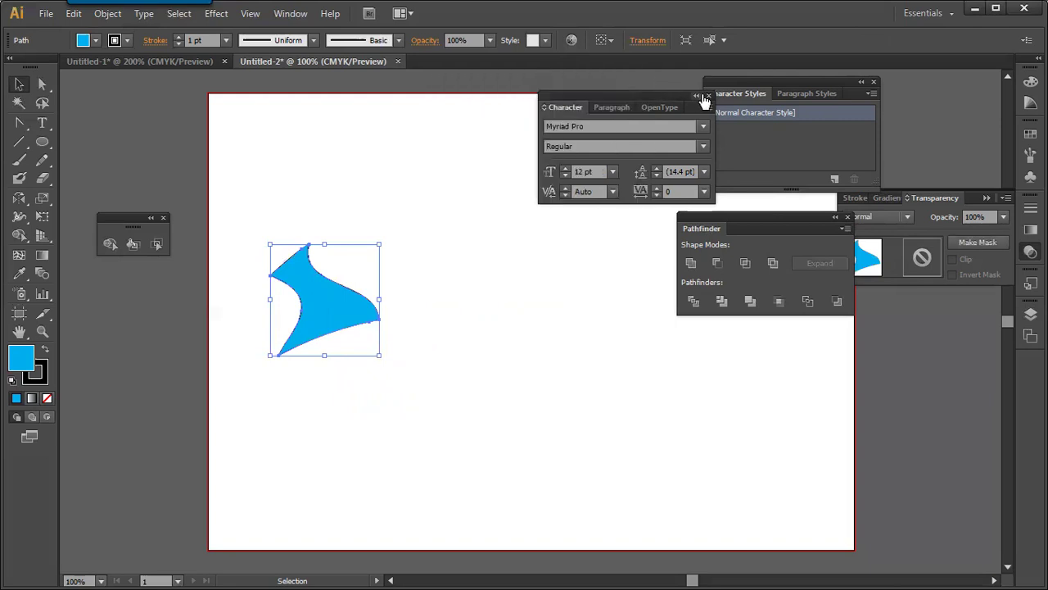
click(708, 95)
click(873, 82)
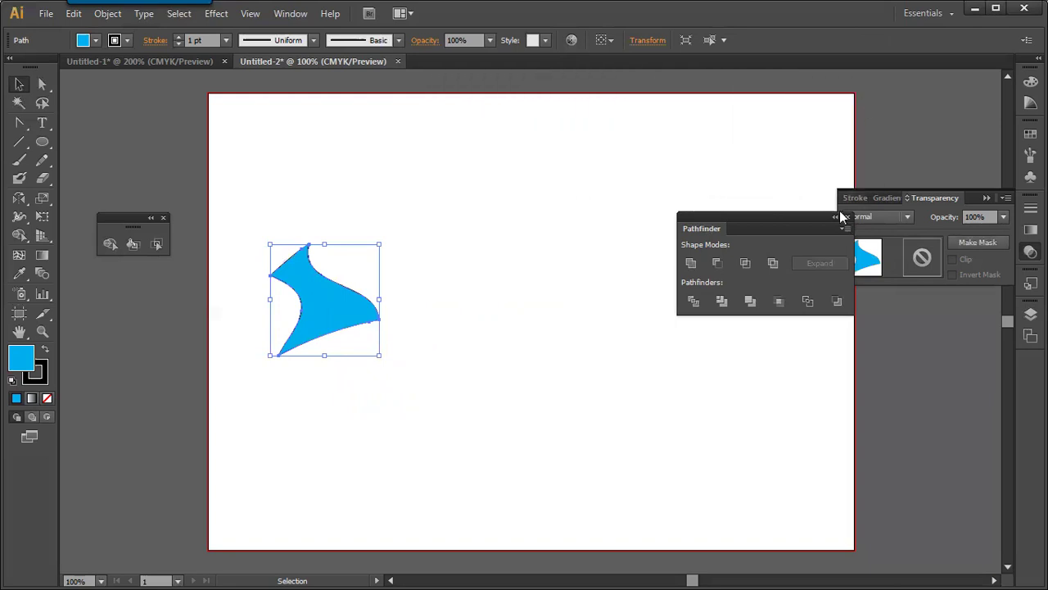
click(847, 217)
click(986, 199)
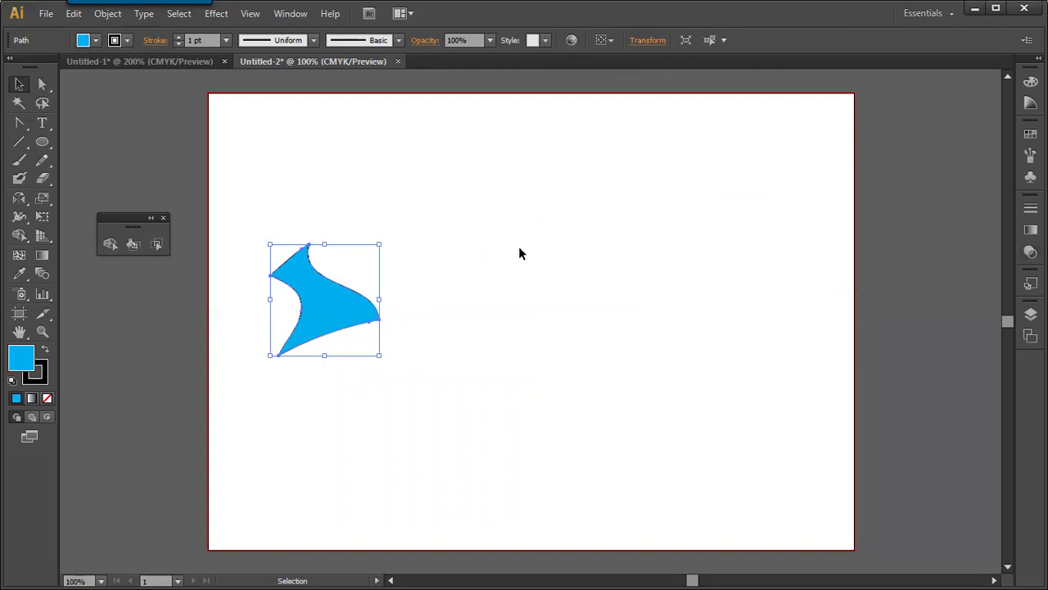
Delete the blue curved shape and draw a blue circle in the middle of the artboard.
key(Delete)
click(42, 141)
drag(491, 288, 545, 366)
Draw two wavy, roughly horizontal curves across the circle with the Pencil tool, extending past both sides.
click(42, 161)
drag(404, 246, 580, 322)
drag(361, 327, 578, 310)
key(v)
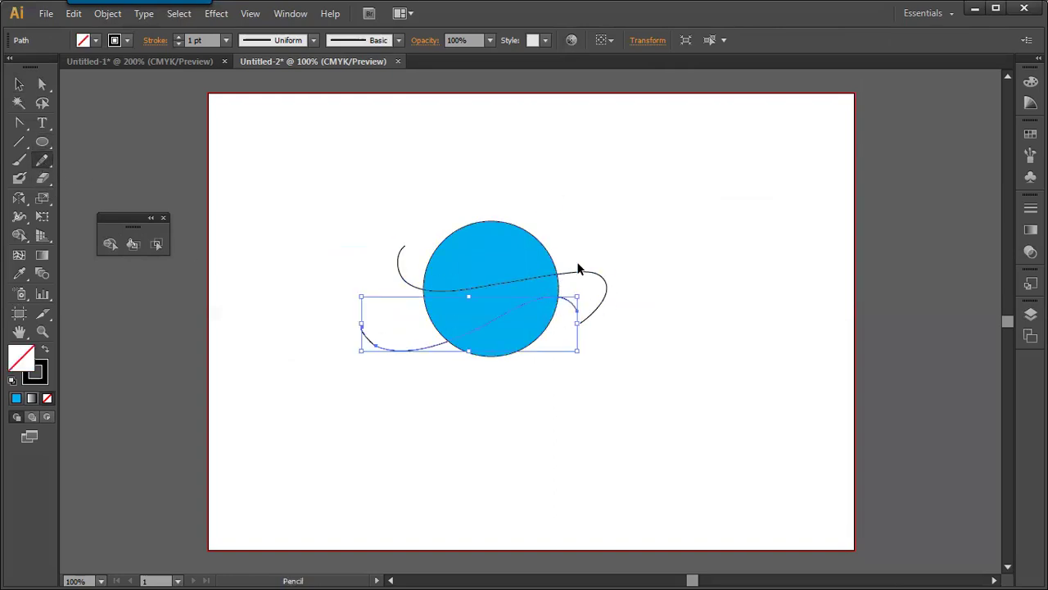
Use the Shape Builder tool on the circle and both curves to remove the curve ends outside the circle.
key(ctrl+a)
click(110, 243)
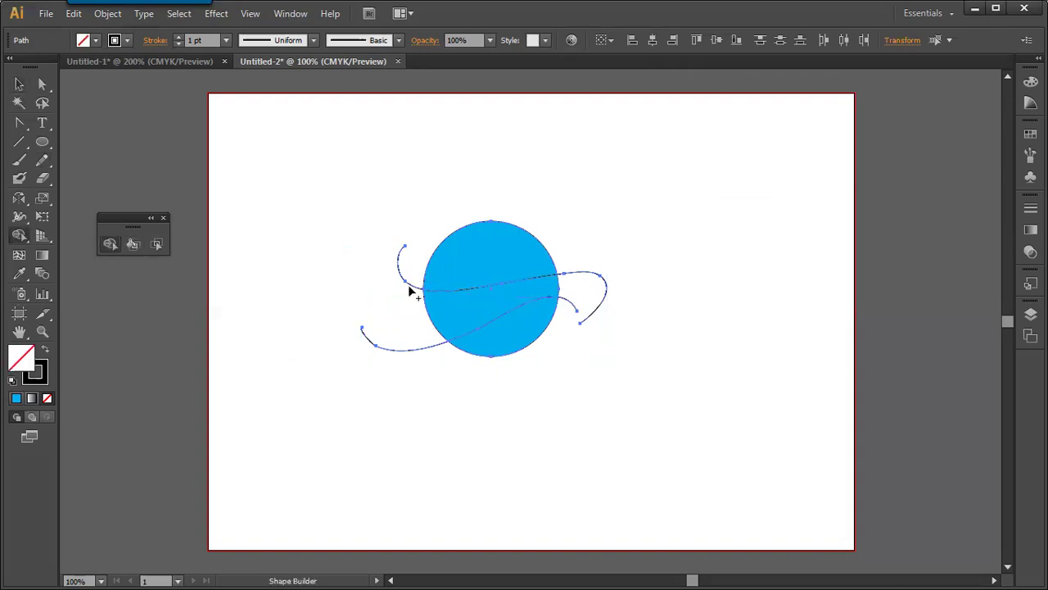
drag(414, 265, 352, 419)
drag(585, 251, 569, 402)
drag(587, 276, 553, 391)
key(v)
click(618, 309)
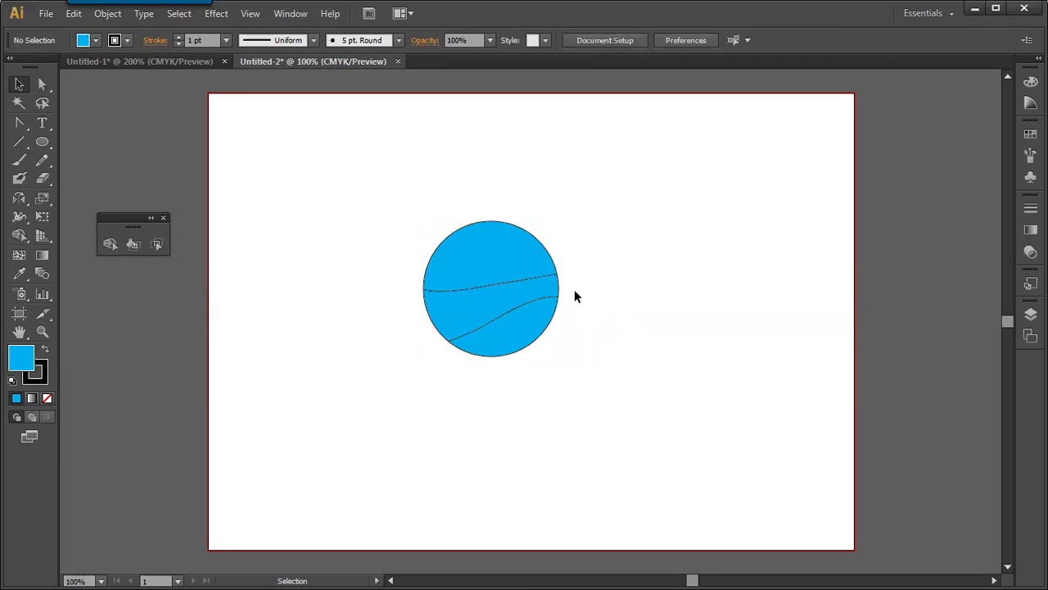
Try moving the upper curve out of the circle, then undo the move and deselect it.
key(ctrl+plus)
scroll(538, 312, right, 2)
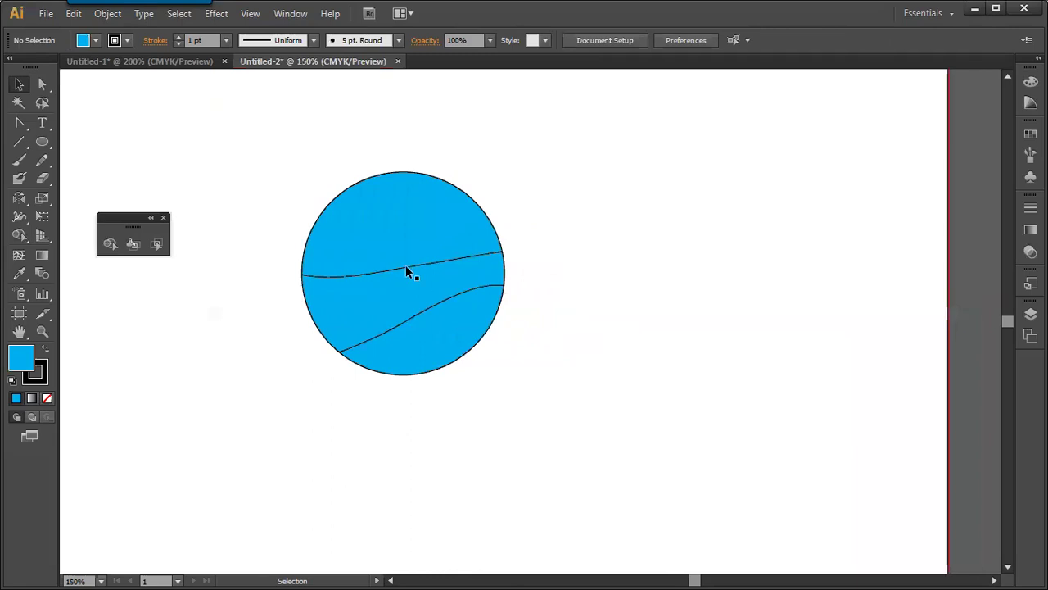
drag(405, 266, 472, 249)
key(ctrl+z)
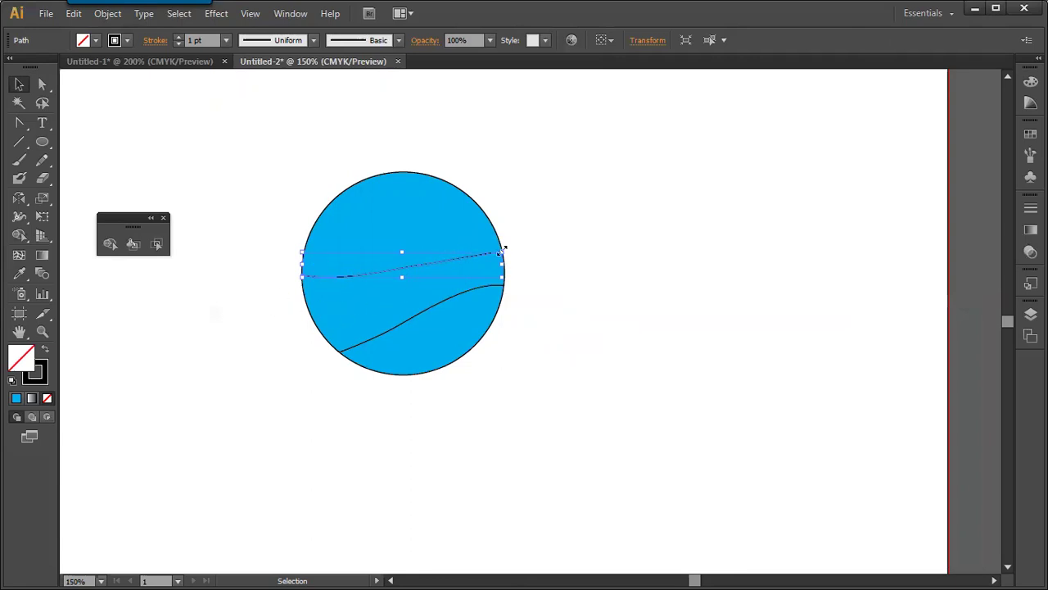
click(551, 266)
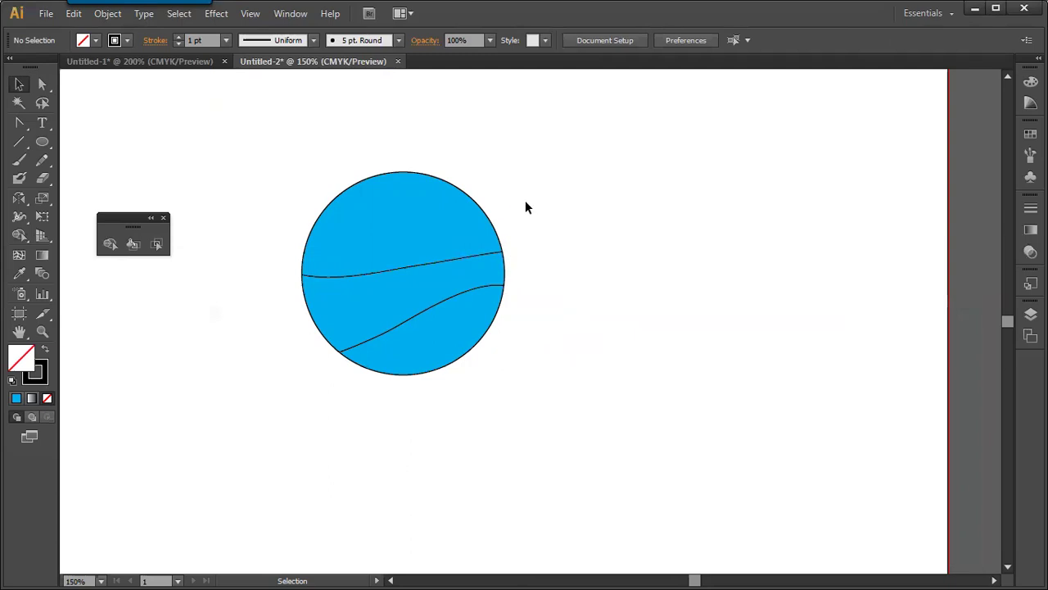
Try Remove Anchor Points on the upper curve and move the circle aside, then undo both changes.
click(459, 263)
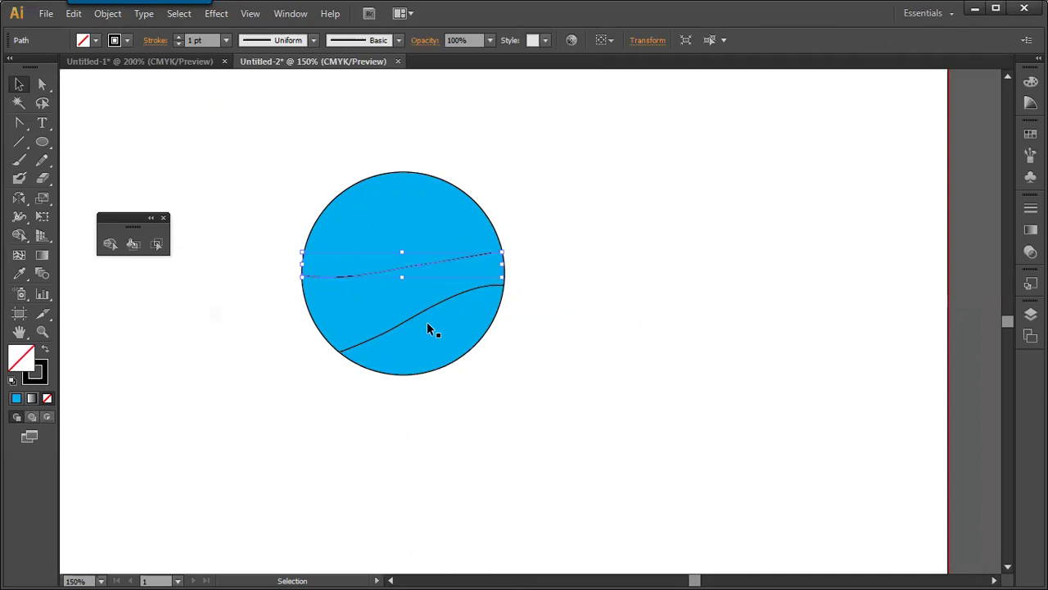
click(117, 19)
mouse_move(194, 329)
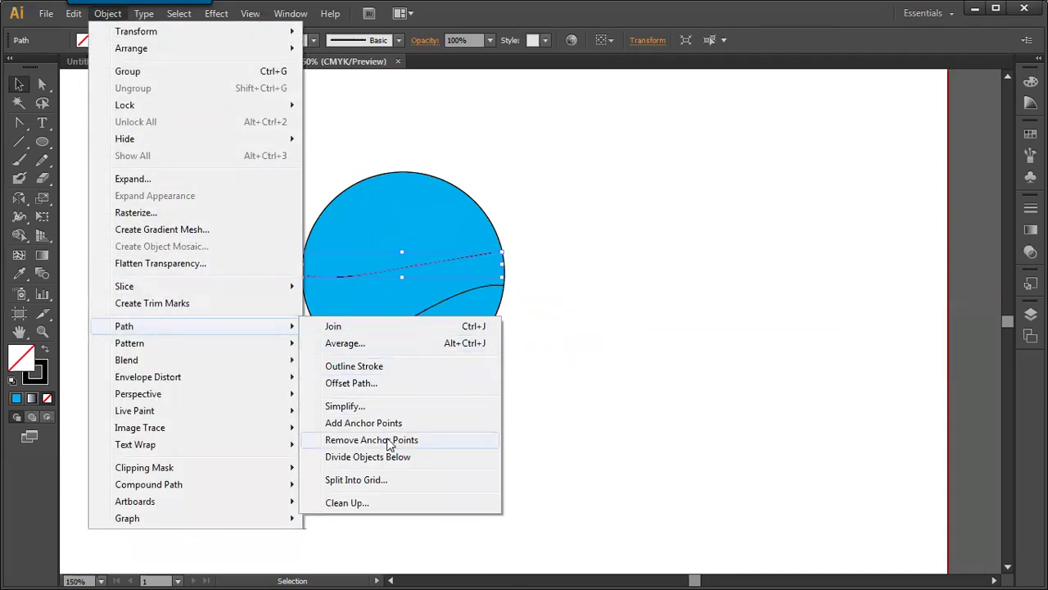
click(390, 443)
click(372, 286)
drag(372, 286, 333, 382)
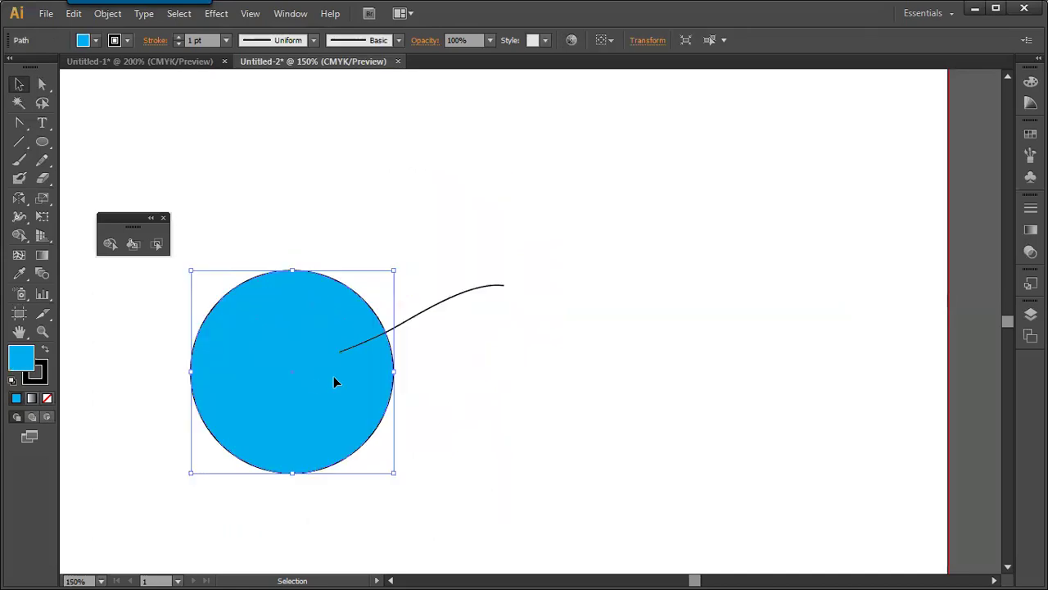
key(ctrl+z)
key(ctrl+z)
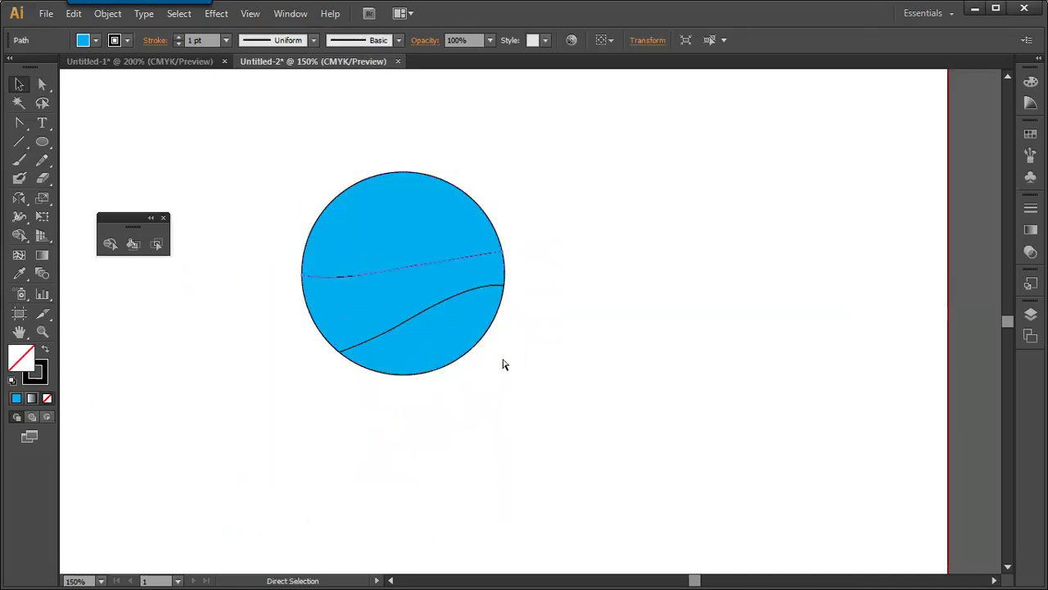
key(ctrl+z)
Delete the circle with its curves and draw a new blue circle.
key(Delete)
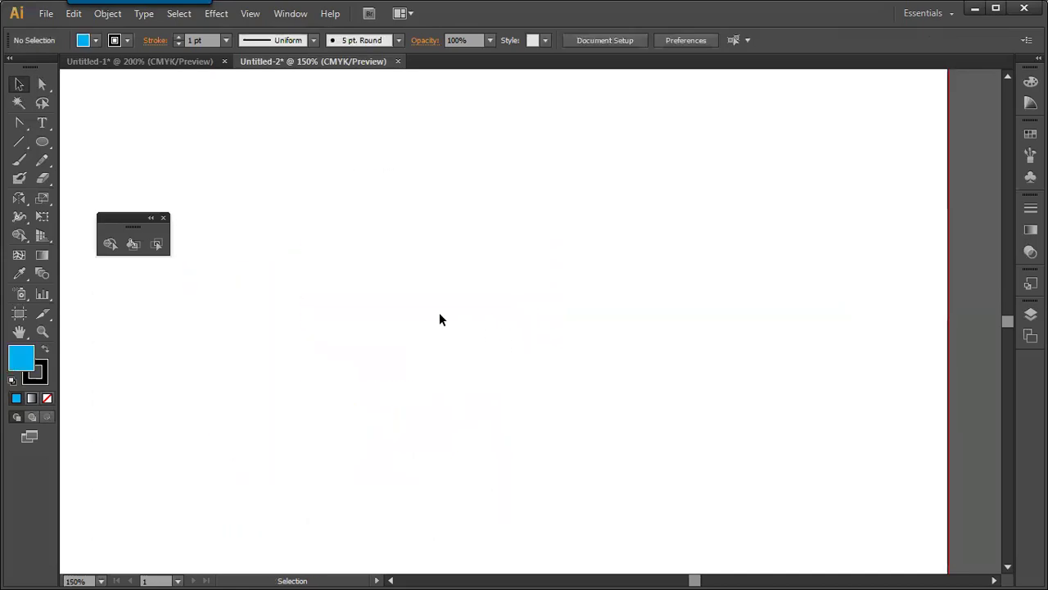
click(42, 142)
drag(483, 278, 573, 368)
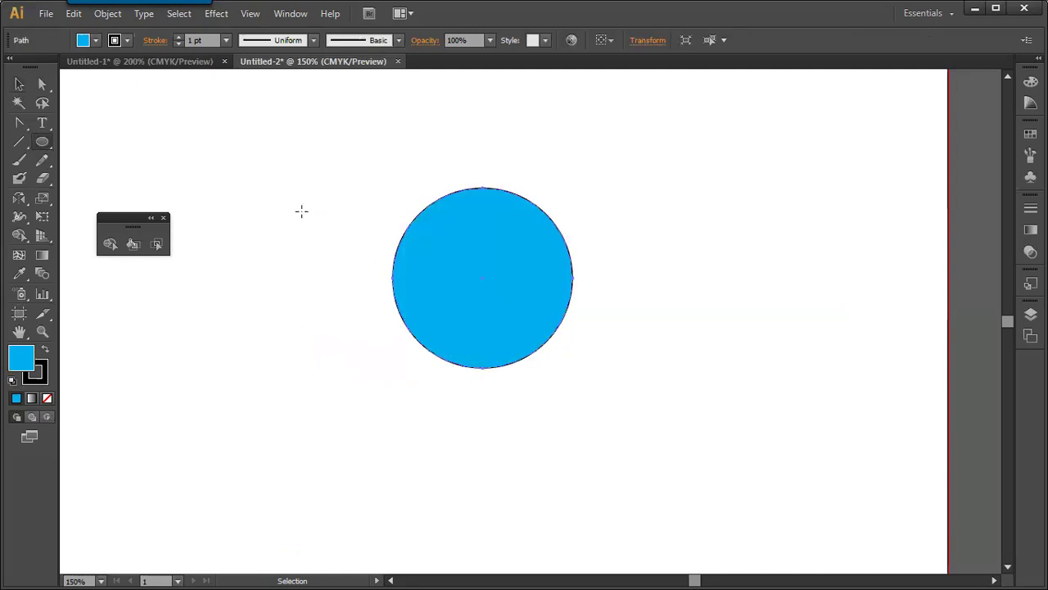
Draw four wavy curves crossing the circle in different directions with the Pencil tool, each extending beyond its edge.
click(42, 161)
mouse_move(365, 203)
mouse_down()
mouse_move(637, 246)
mouse_move(643, 296)
mouse_up()
mouse_move(518, 155)
mouse_down()
mouse_move(499, 344)
mouse_move(443, 459)
mouse_up()
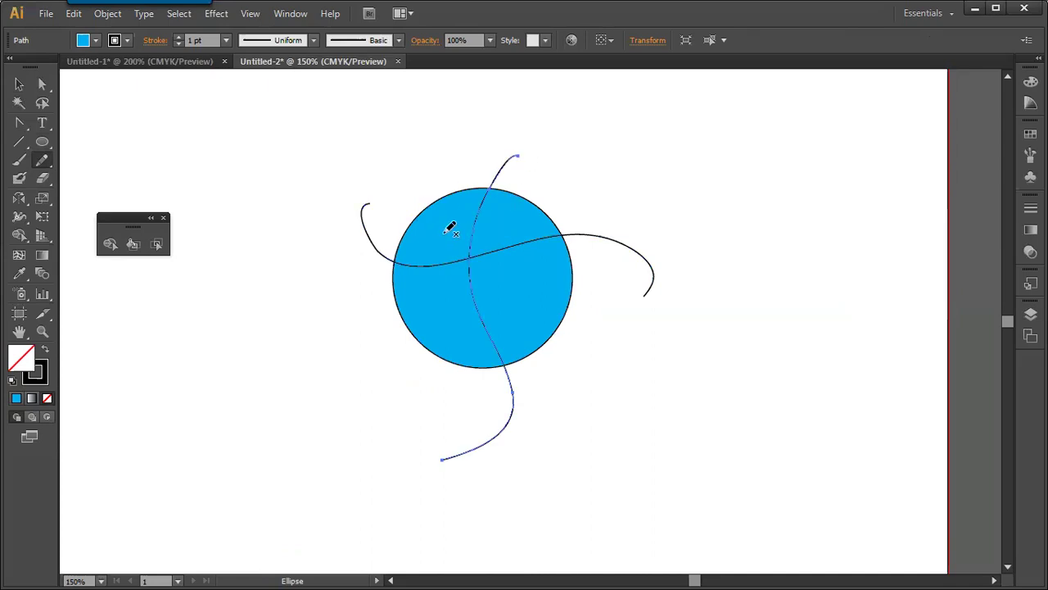
drag(592, 396, 565, 412)
mouse_move(371, 376)
mouse_down()
mouse_move(528, 219)
mouse_move(639, 211)
mouse_up()
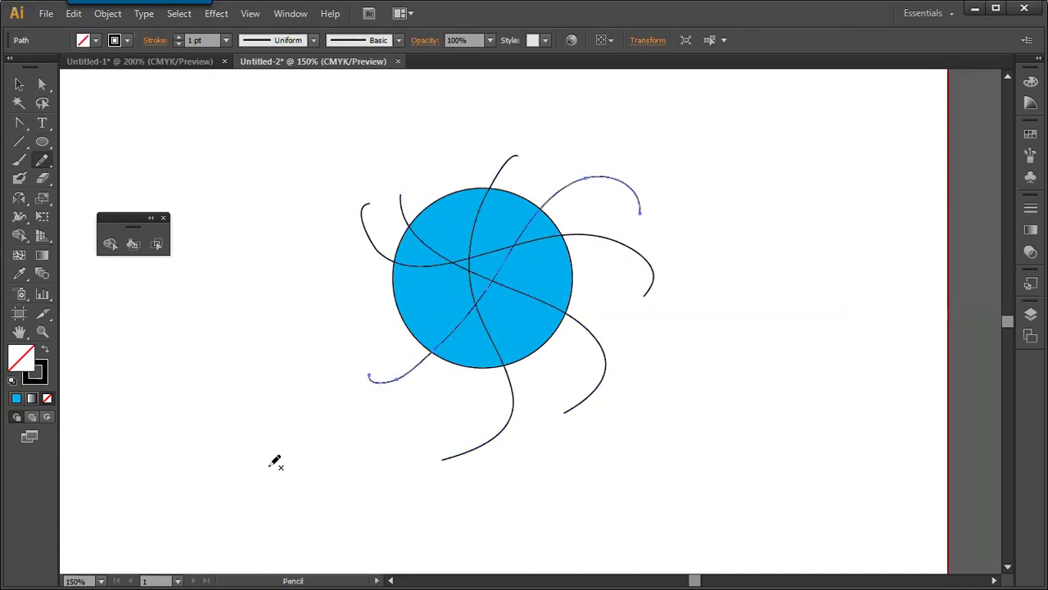
key(v)
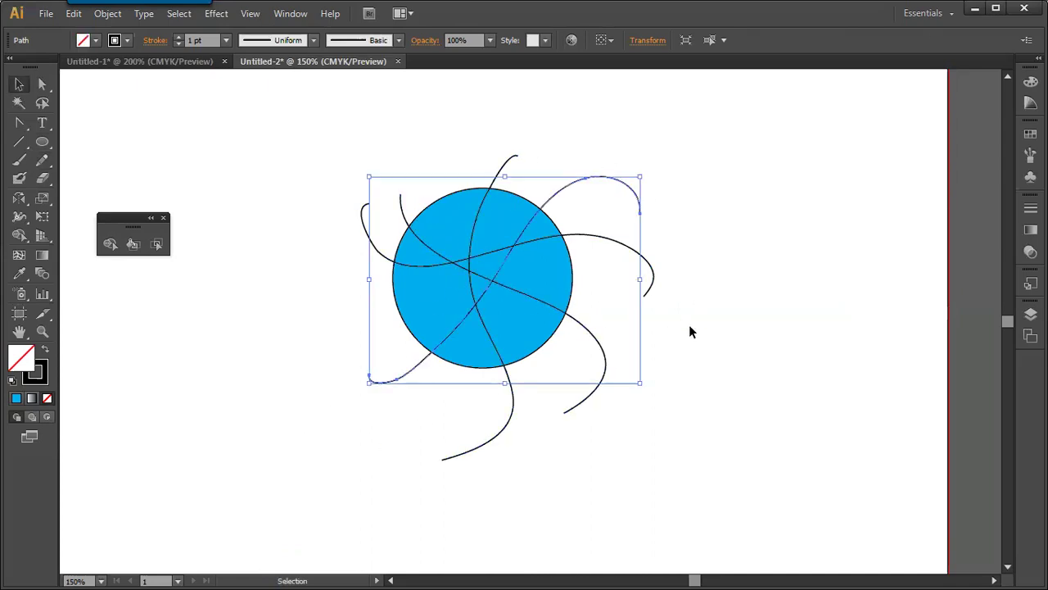
Use the Shape Builder tool on all the artwork to remove every curve end outside the circle, then deselect.
key(ctrl+a)
click(110, 243)
alt+click(372, 237)
alt+click(404, 215)
alt+click(502, 166)
alt+click(610, 179)
alt+click(649, 266)
alt+click(590, 394)
alt+click(491, 413)
alt+click(385, 379)
key(v)
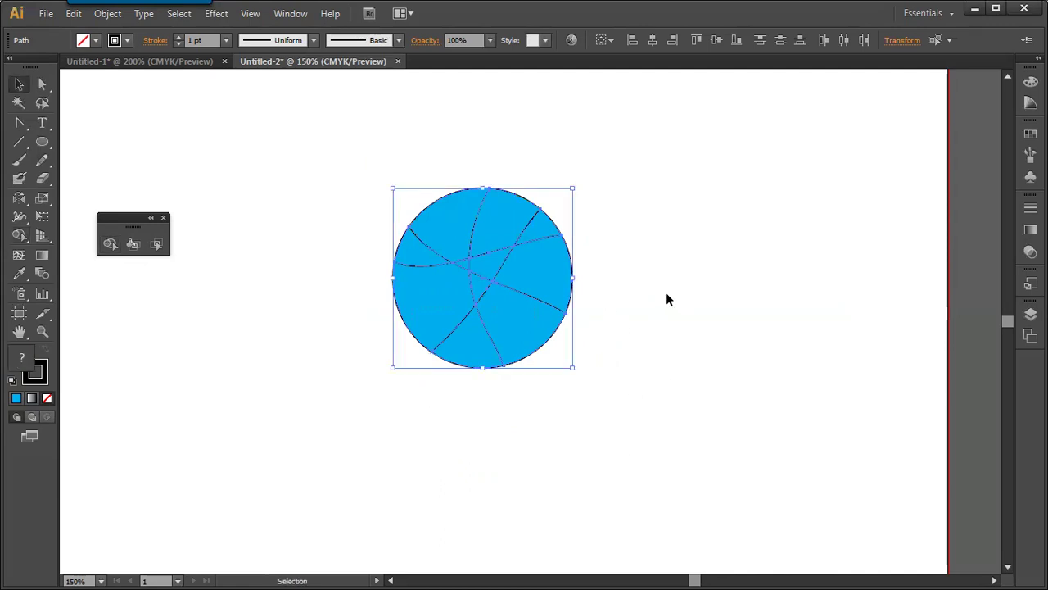
click(666, 300)
Delete the curve-crossed circle and draw two overlapping unfilled circles of similar size with the Ellipse tool.
drag(618, 198, 339, 461)
key(Delete)
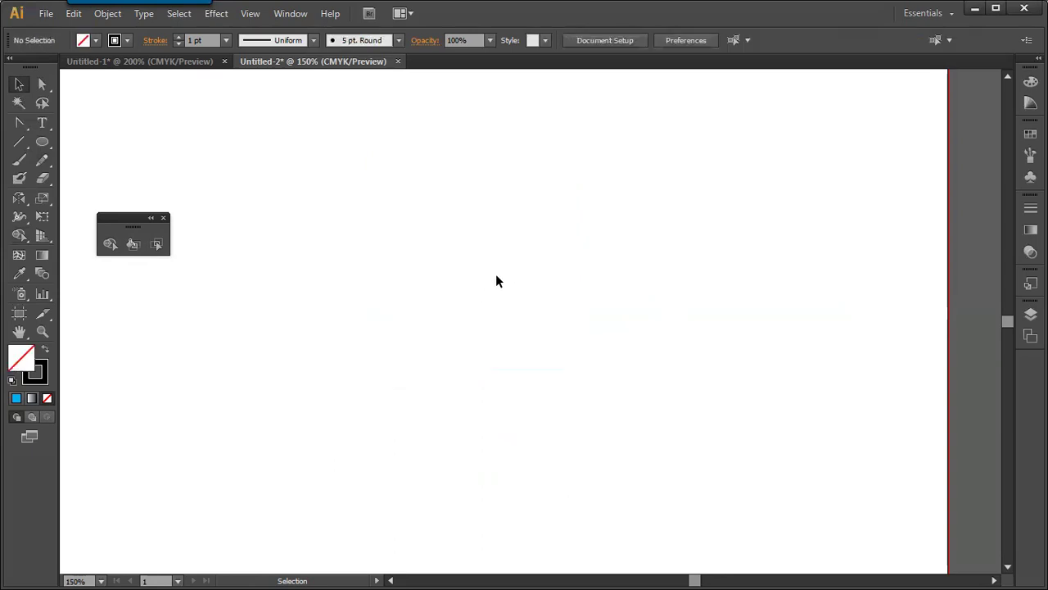
click(42, 142)
drag(308, 151, 473, 317)
drag(443, 241, 529, 325)
key(v)
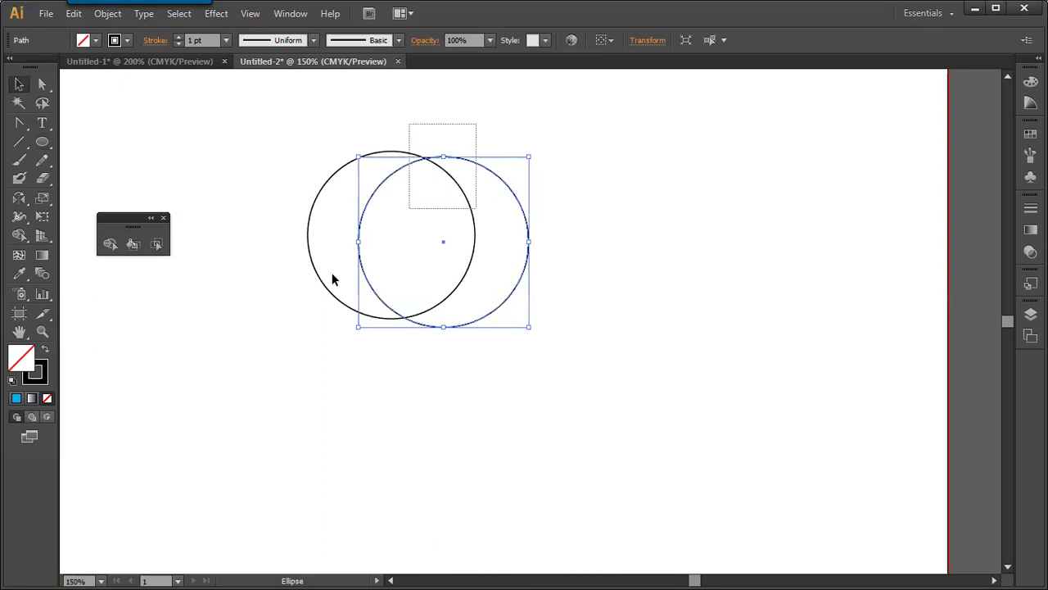
Fill both overlapping circles with light blue.
key(ctrl+a)
click(83, 40)
click(85, 66)
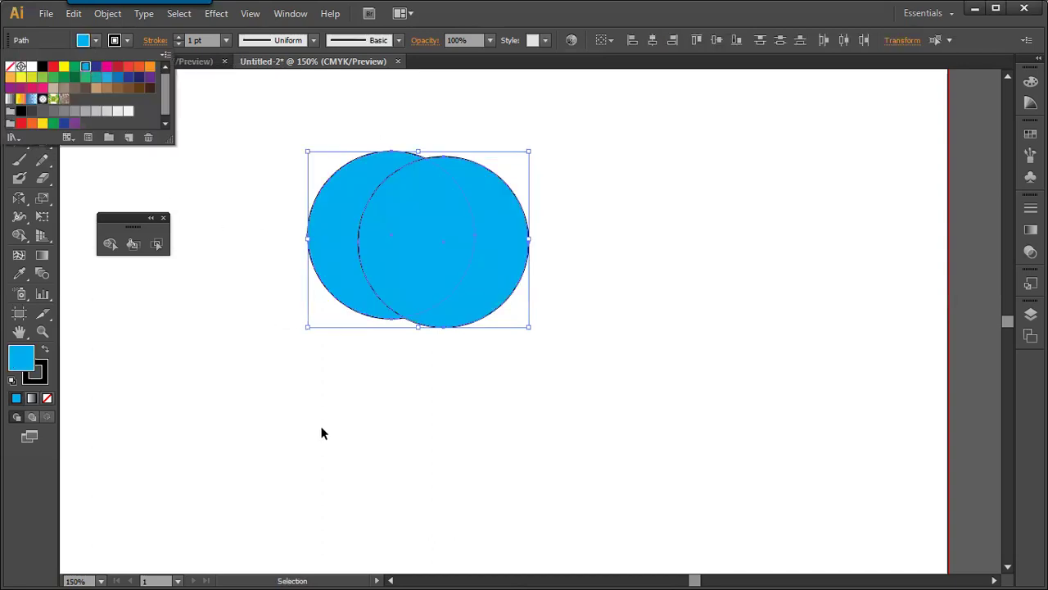
click(322, 427)
Split the overlapping circles into two crescents and a lens with the Shape Builder tool, and move the three pieces apart.
click(110, 243)
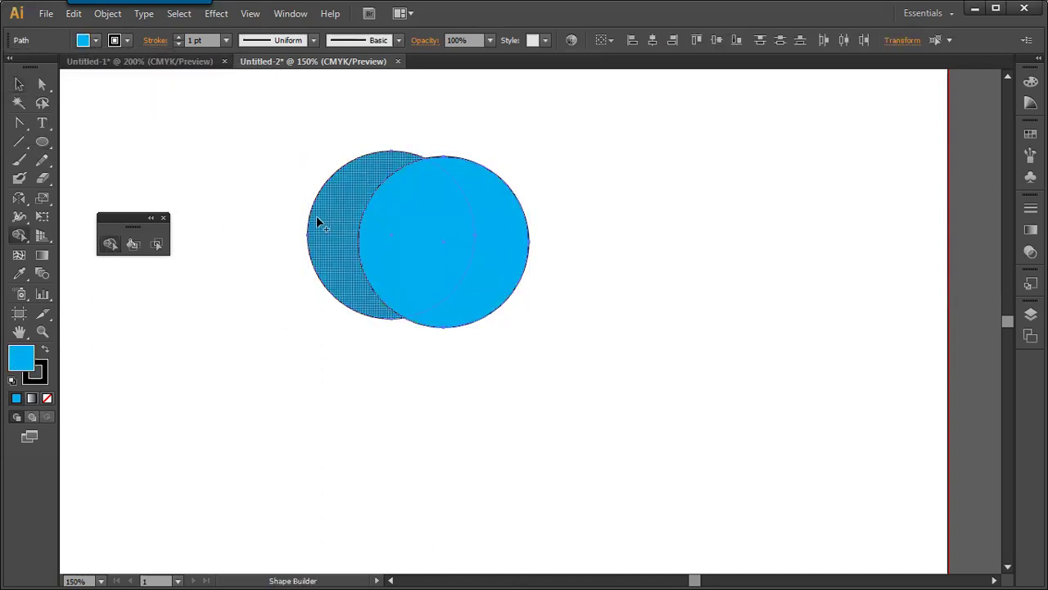
key(v)
click(638, 300)
drag(526, 252, 616, 255)
drag(334, 237, 279, 249)
drag(417, 247, 425, 294)
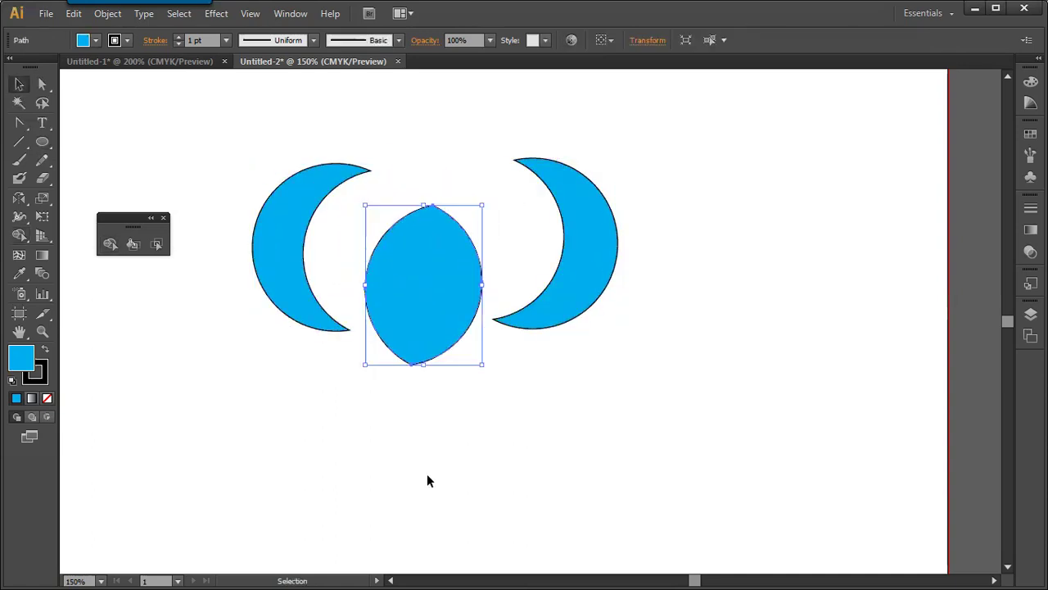
Select the two crescents and the lens, and scale them down to less than half size near the artboard's upper area.
drag(267, 132, 519, 304)
drag(435, 276, 358, 205)
click(387, 308)
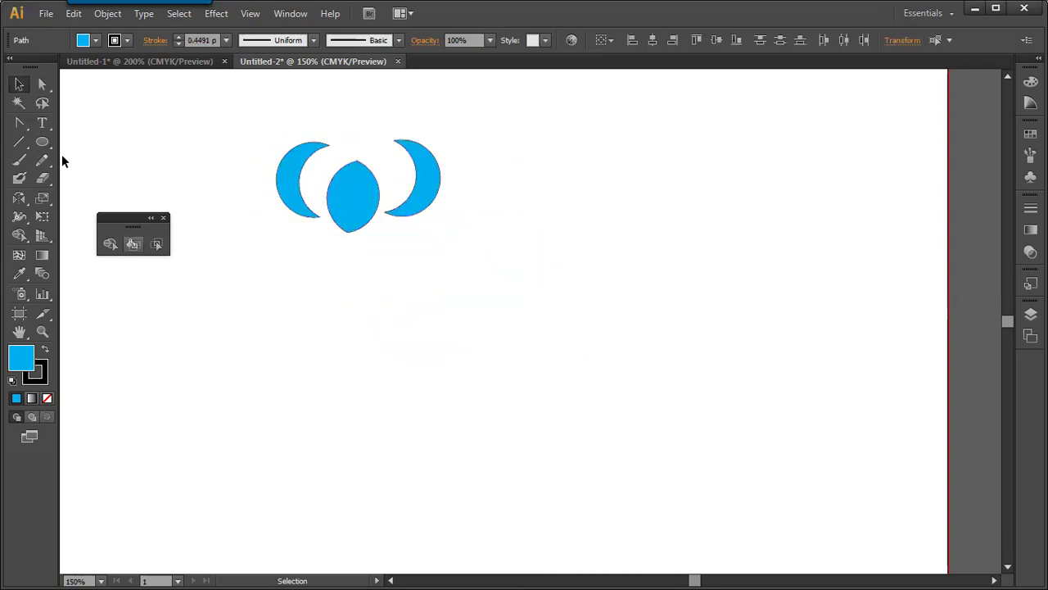
Create two pairs of small overlapping blue circles beside the crescents and lens, one pair above the other.
click(42, 142)
drag(468, 311, 507, 343)
drag(535, 288, 571, 320)
drag(611, 259, 646, 293)
key(ctrl+z)
key(ctrl+z)
drag(504, 308, 535, 342)
Use the Shape Builder tool to reduce the lower pair of overlapping circles to a single left-hand crescent.
key(v)
mouse_move(391, 377)
mouse_down()
mouse_move(486, 325)
mouse_move(571, 213)
mouse_move(571, 333)
mouse_up()
key(shift+m)
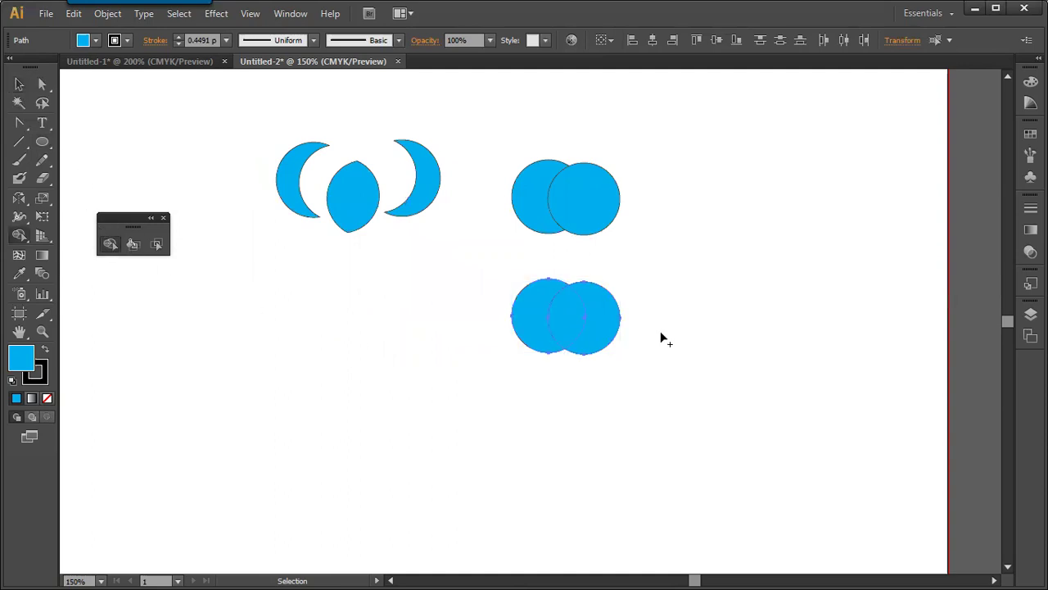
drag(606, 321, 565, 349)
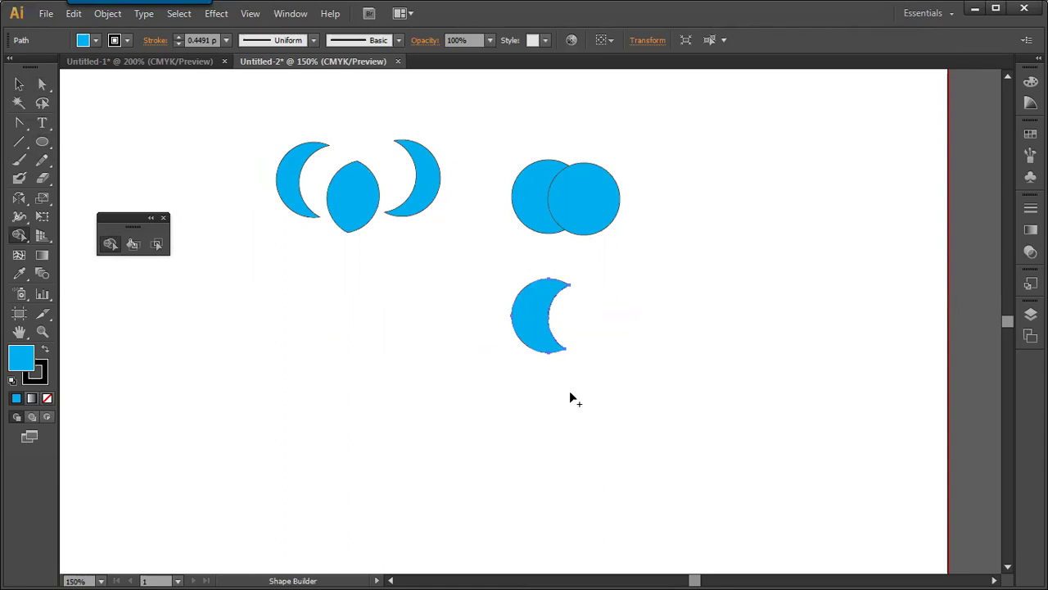
key(v)
click(589, 306)
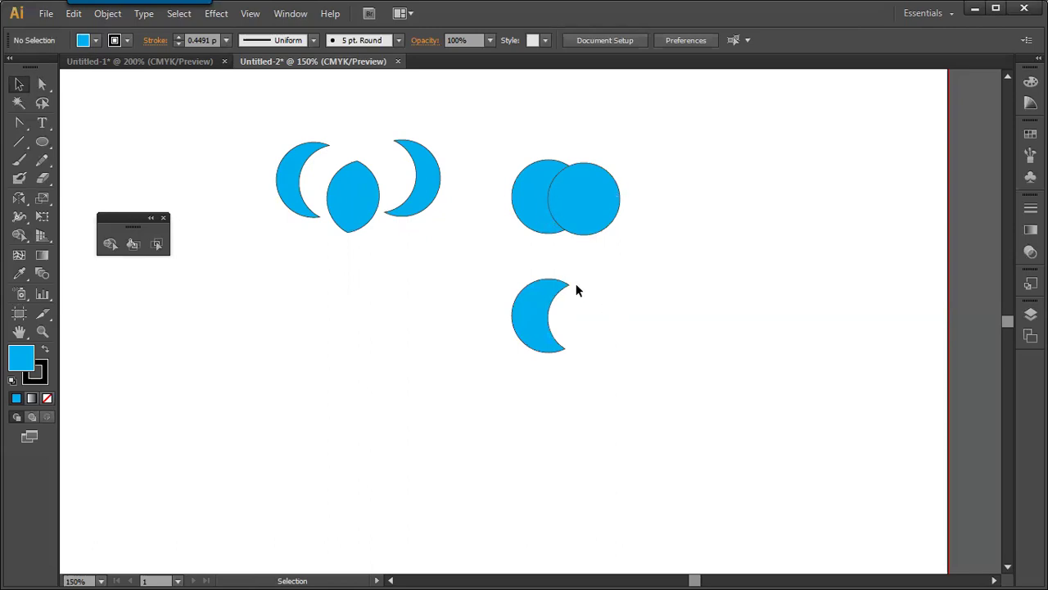
Duplicate the upper pair of overlapping circles to the crescent's right and merge the copy into one shape with Shape Builder.
mouse_move(513, 140)
mouse_down()
mouse_move(574, 211)
mouse_move(778, 338)
mouse_move(814, 335)
mouse_up()
key(shift+m)
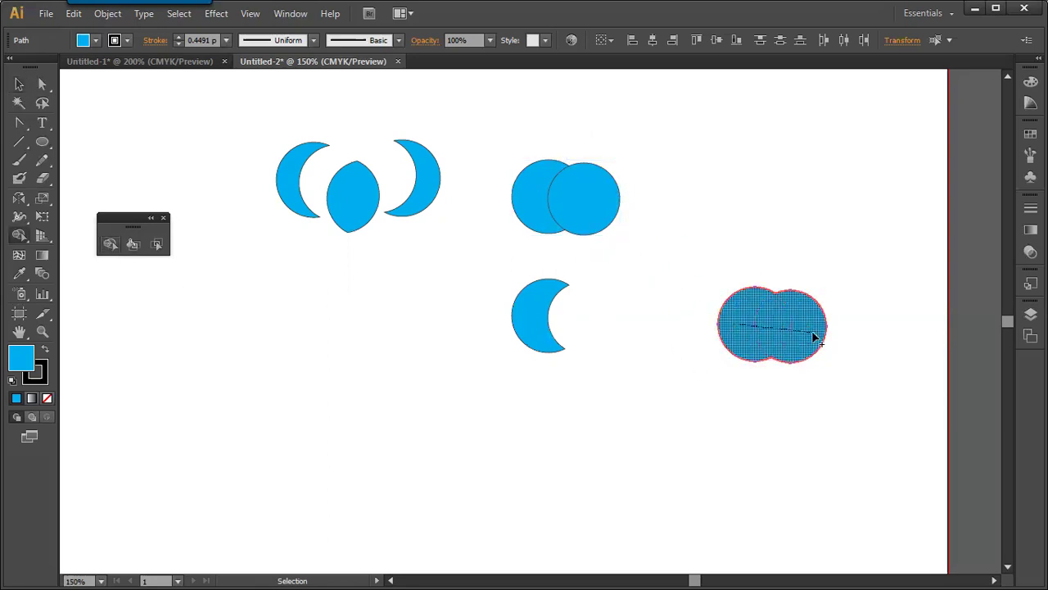
key(v)
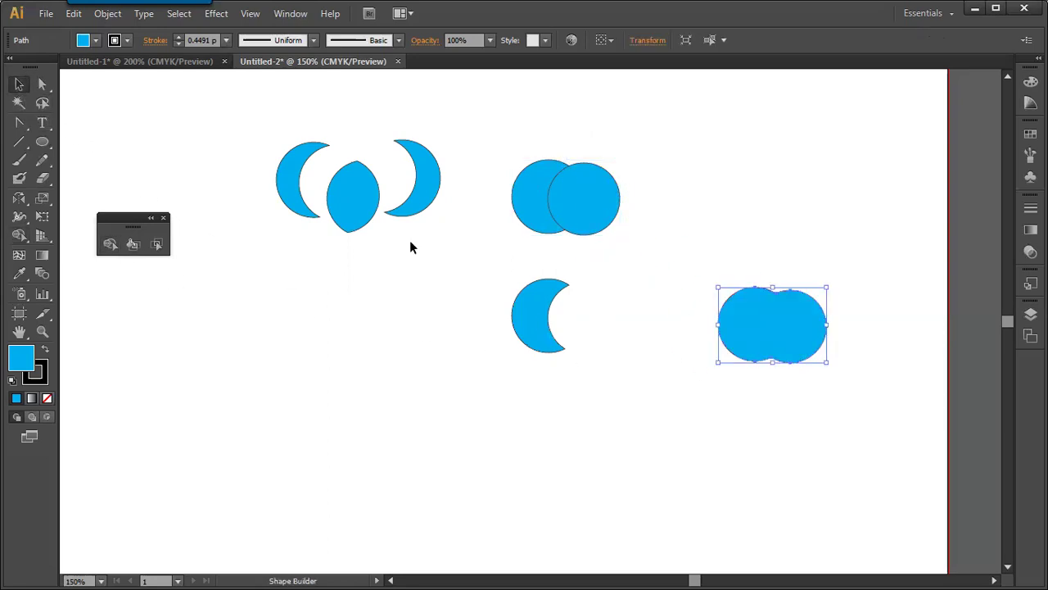
Move the merged double-circle shape and the single crescent into a row below the remaining circle pair.
drag(739, 322, 639, 333)
drag(543, 323, 506, 325)
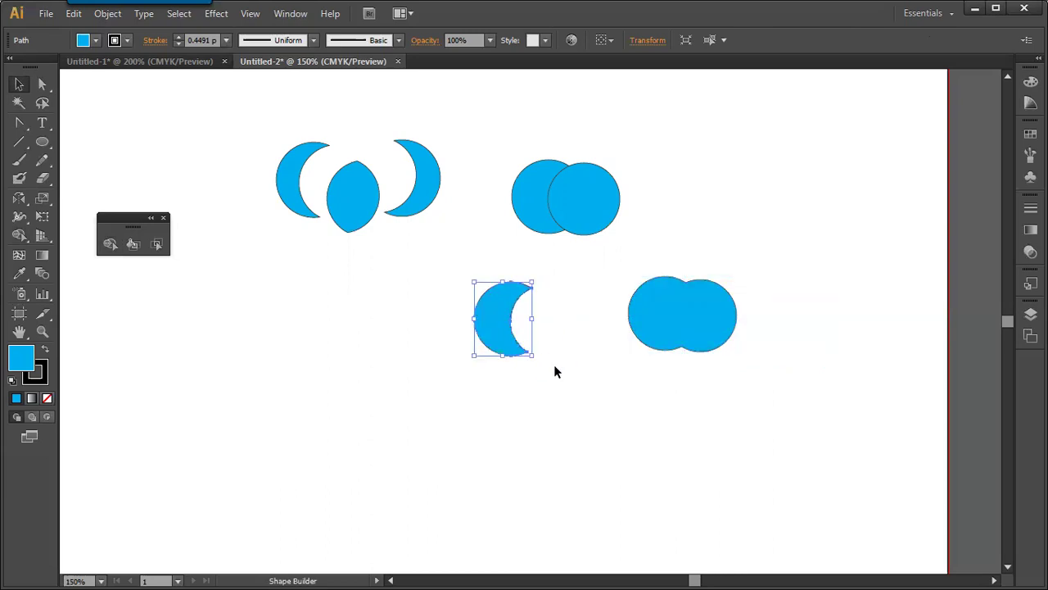
click(554, 367)
drag(671, 330, 644, 330)
click(563, 441)
drag(248, 122, 396, 225)
click(410, 278)
Duplicate the overlapping circles to the row's right end, split the copy into three pieces with Shape Builder, and spread them slightly apart.
click(582, 220)
alt+drag(579, 219, 831, 335)
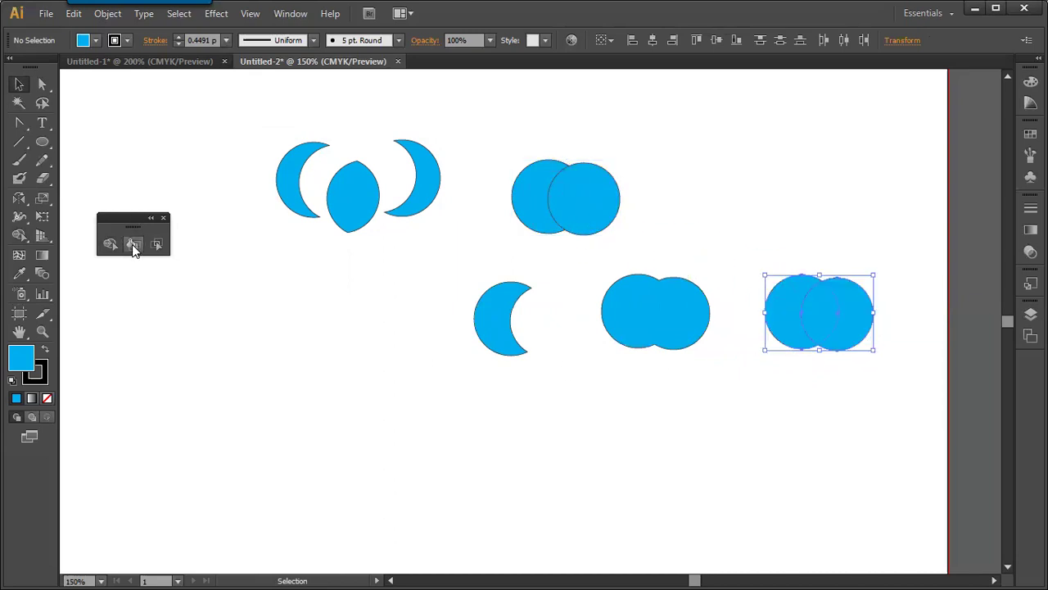
click(110, 244)
click(815, 372)
drag(776, 327, 870, 319)
click(746, 364)
click(629, 331)
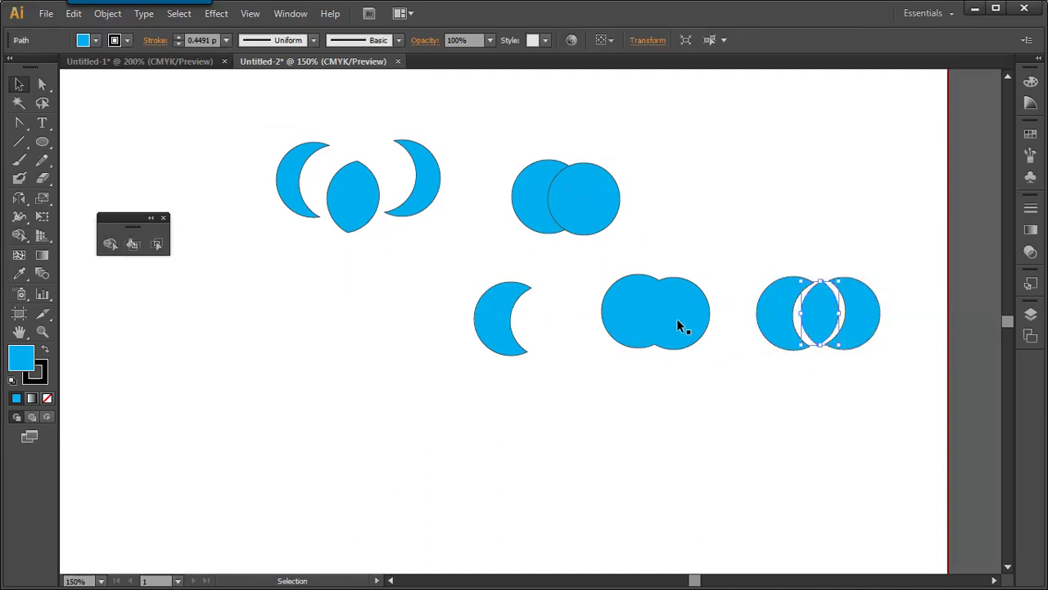
click(647, 372)
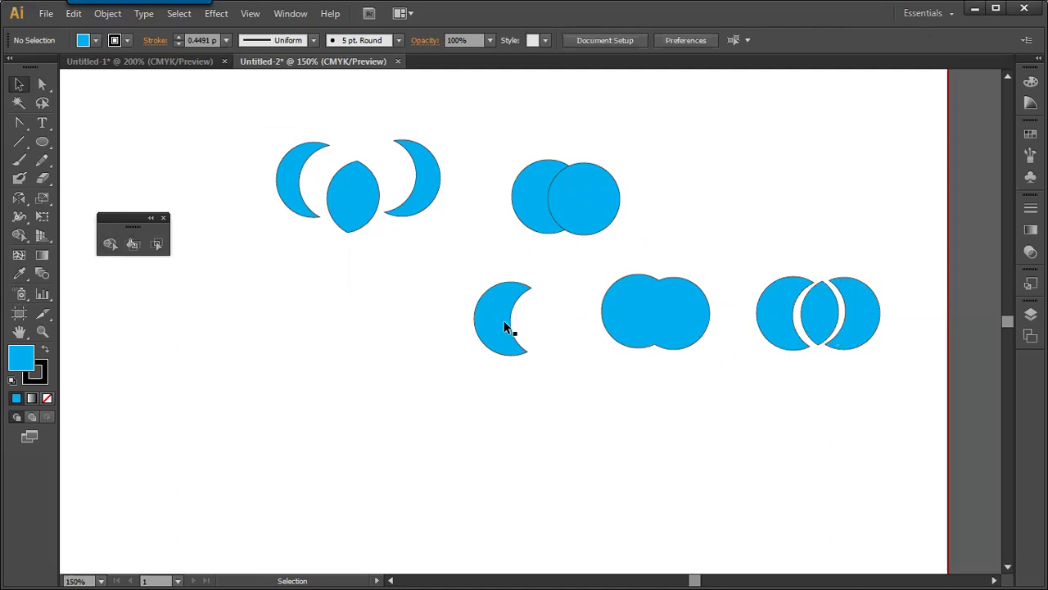
click(620, 311)
click(793, 310)
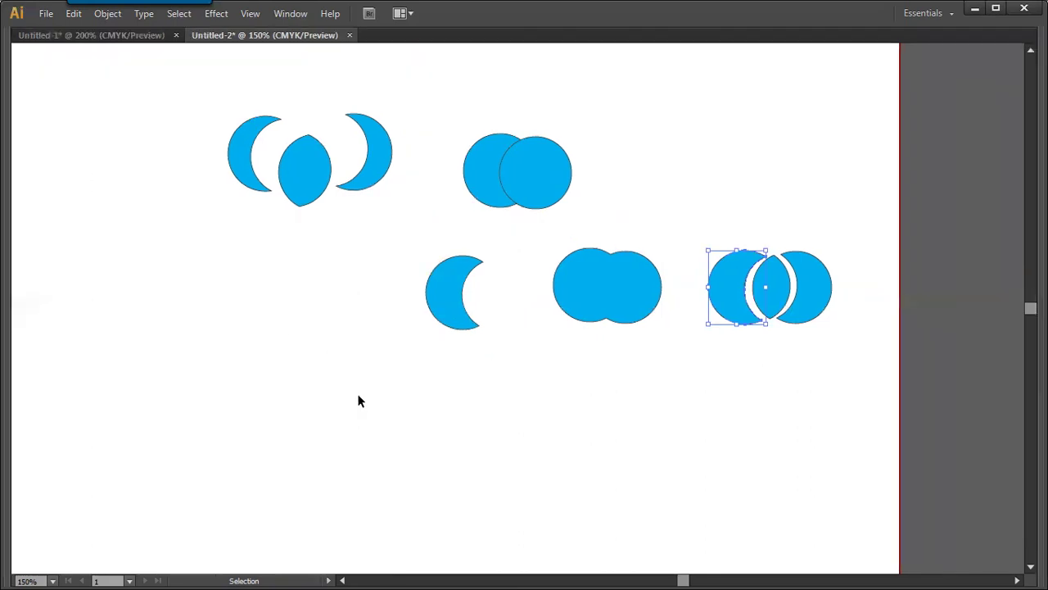
key(Tab)
key(Tab)
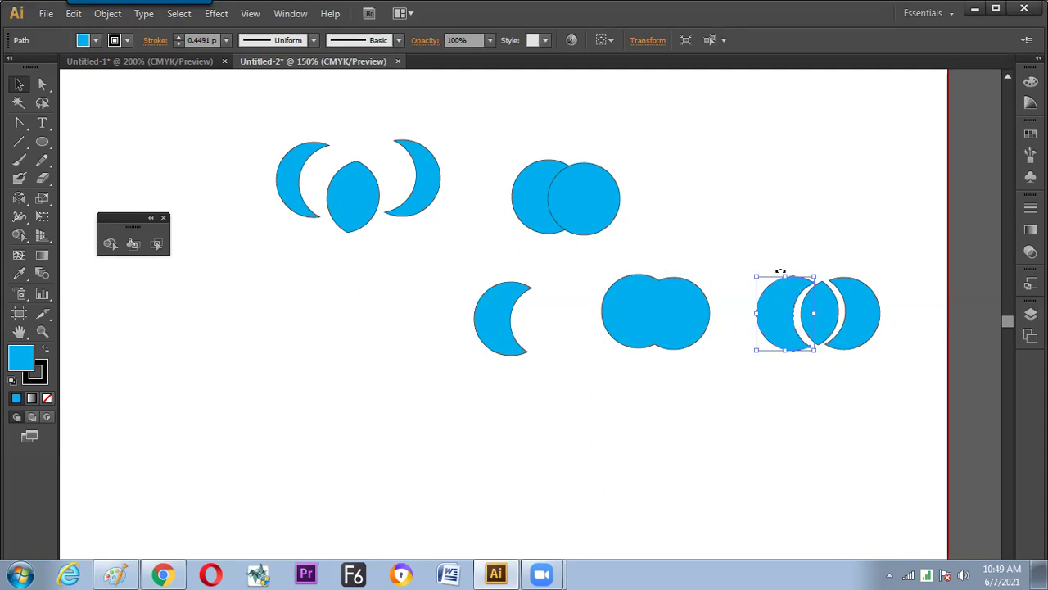
Duplicate the overlapping circles below the row and split the copy into two crescents and a lens with Shape Builder.
drag(555, 208, 570, 445)
click(110, 243)
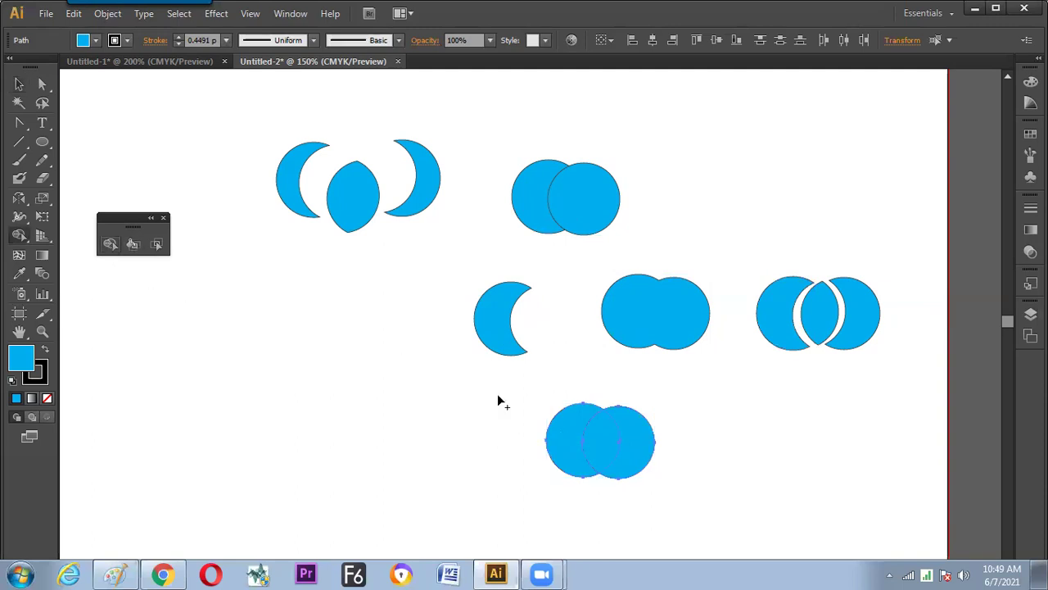
click(19, 84)
click(497, 415)
Fill the new copy's left crescent with yellow and its right crescent with red.
click(567, 424)
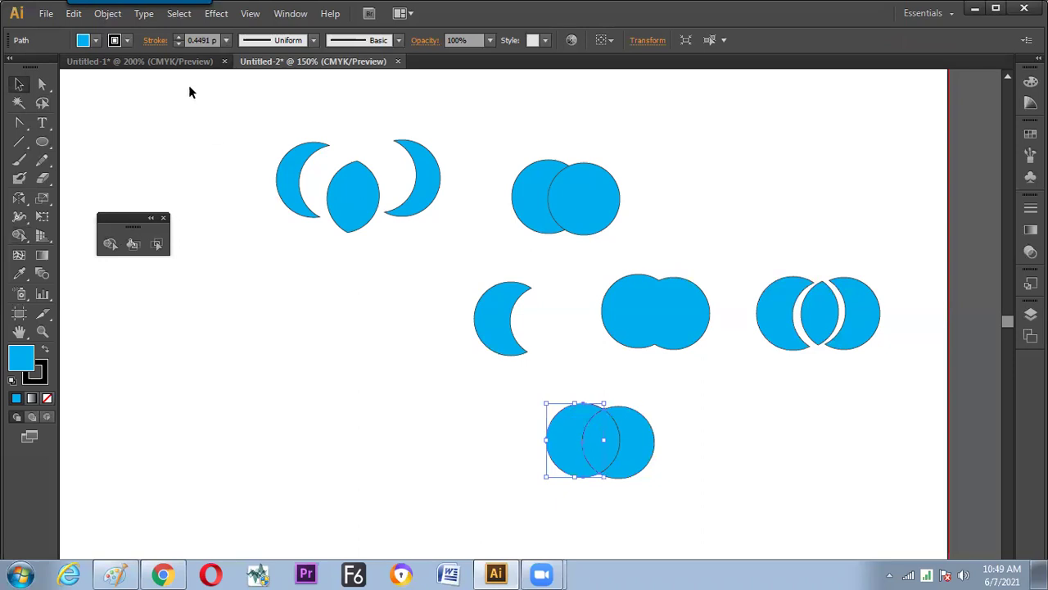
click(95, 40)
click(64, 67)
click(74, 68)
click(63, 67)
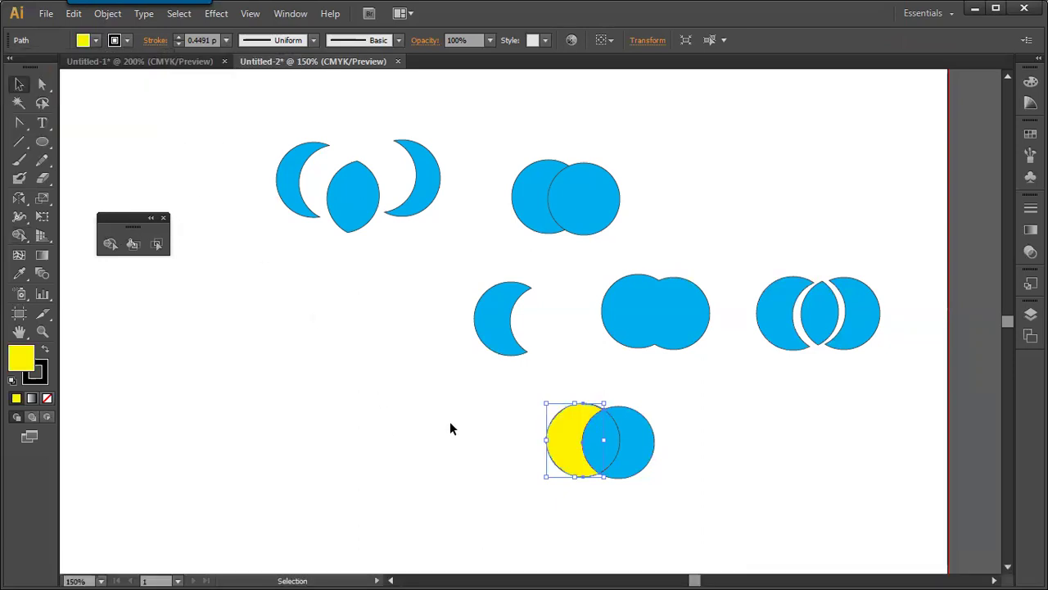
click(644, 428)
click(96, 40)
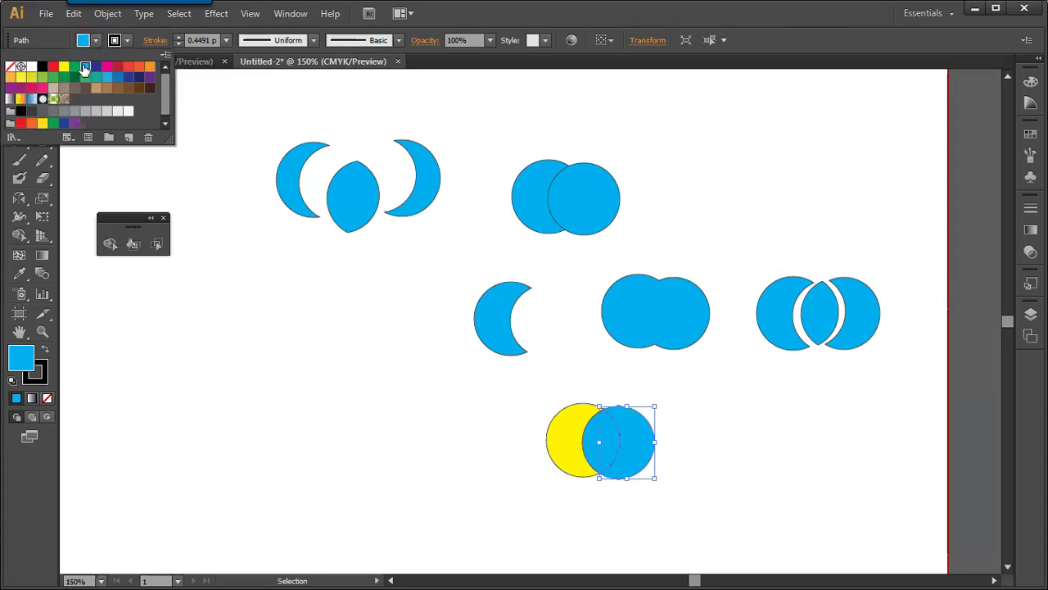
click(52, 67)
click(399, 437)
Give the yellow, blue and red pieces a 2 pt white stroke.
click(592, 448)
click(127, 40)
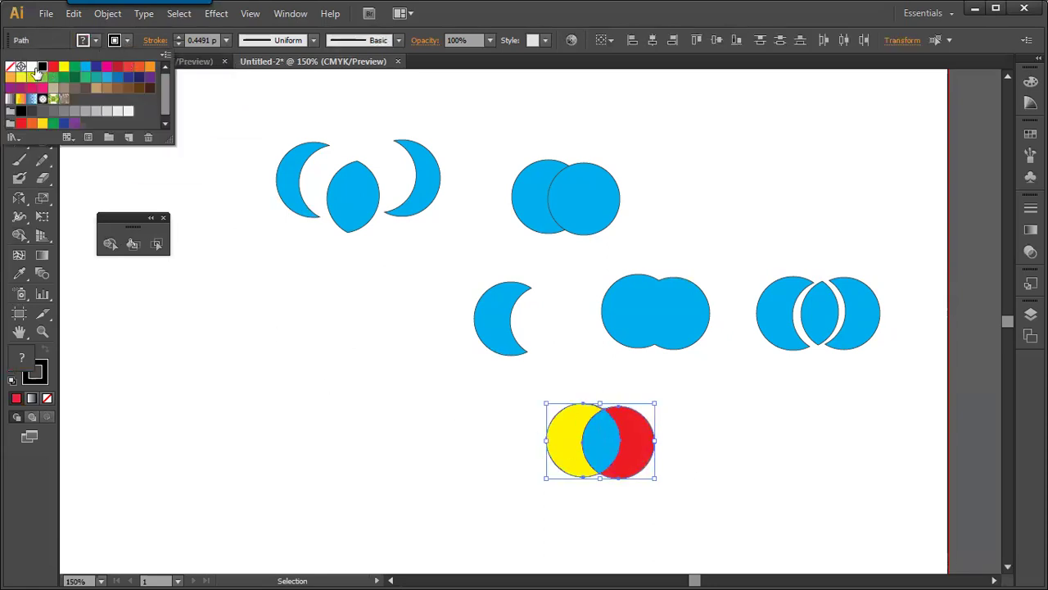
click(226, 40)
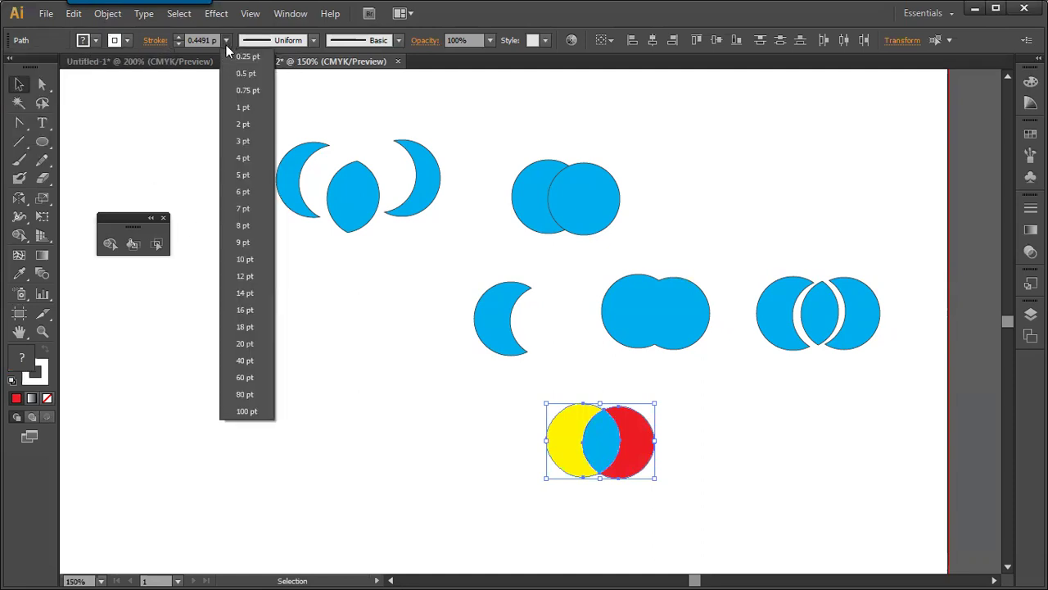
click(243, 124)
click(264, 312)
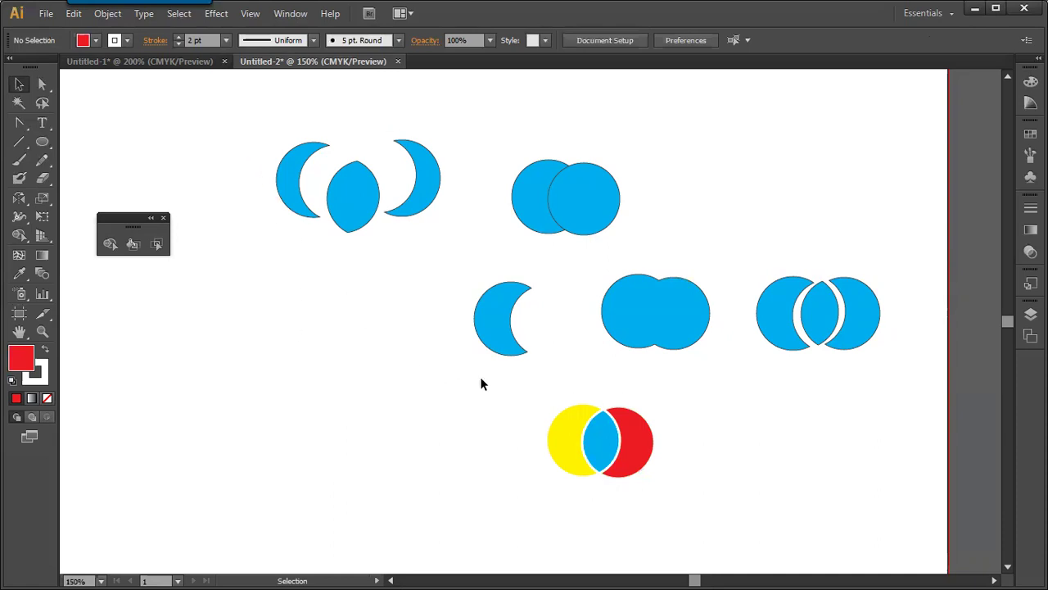
Set the white stroke on the three coloured pieces to 6 pt.
click(596, 426)
click(226, 41)
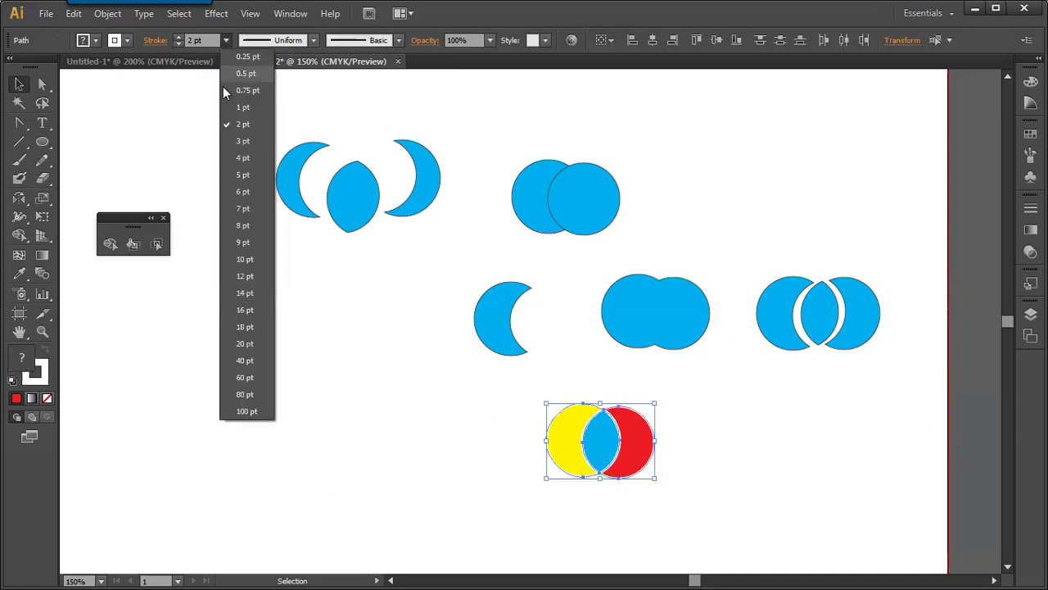
click(242, 191)
click(398, 403)
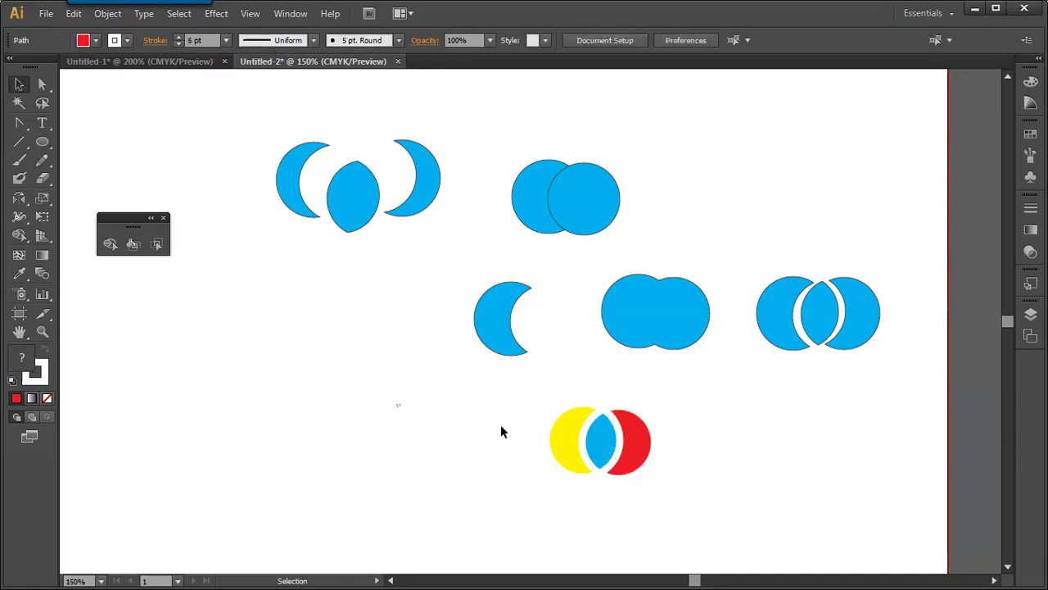
Change the fill of the yellow left crescent to dark blue.
click(573, 426)
click(95, 40)
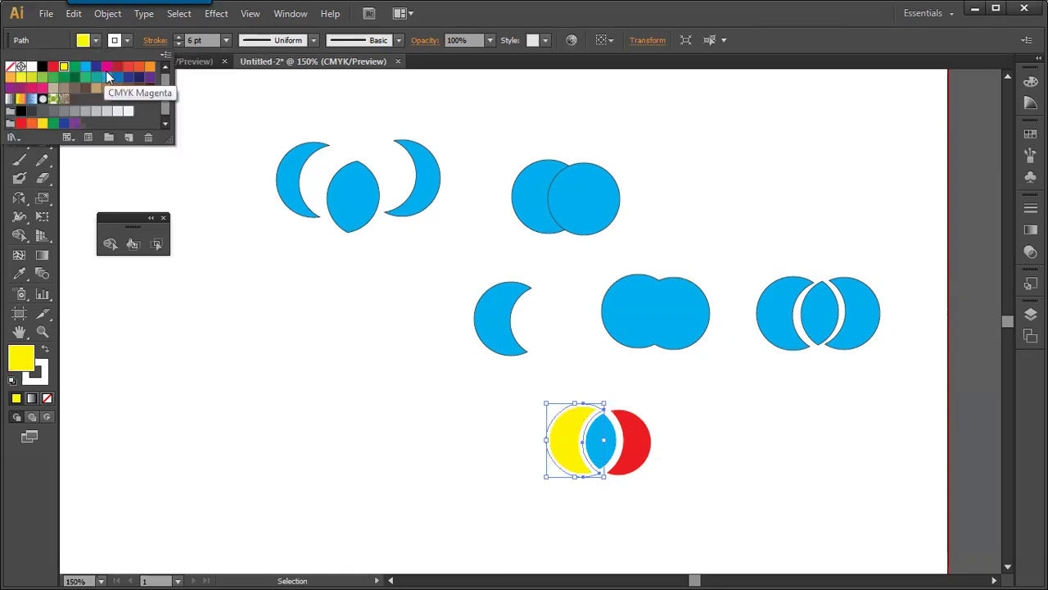
click(96, 67)
click(393, 425)
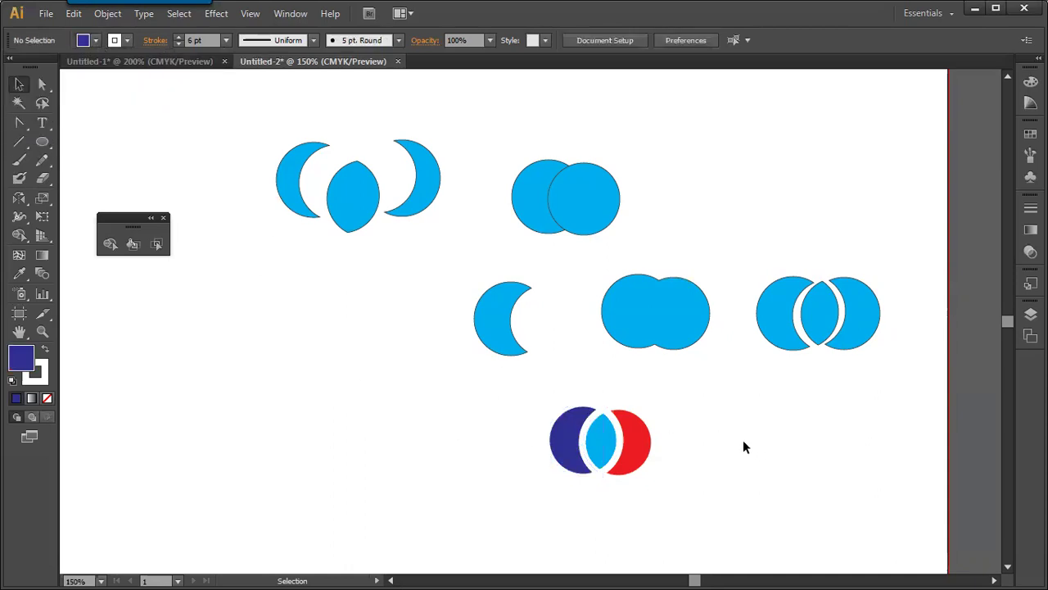
Remove the stroke from the dark blue, light blue and red pieces.
drag(542, 401, 681, 472)
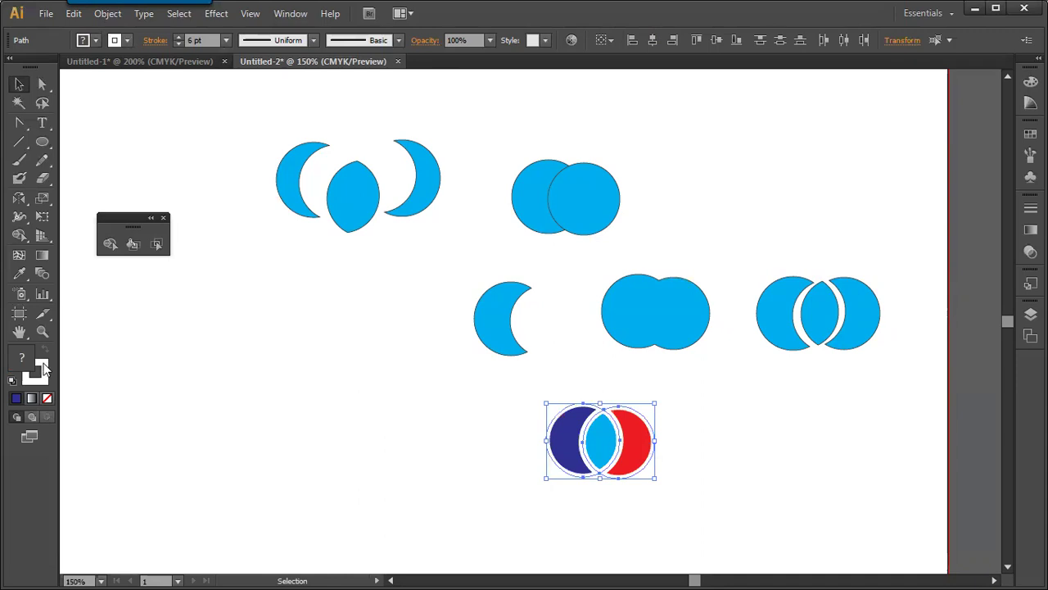
click(47, 398)
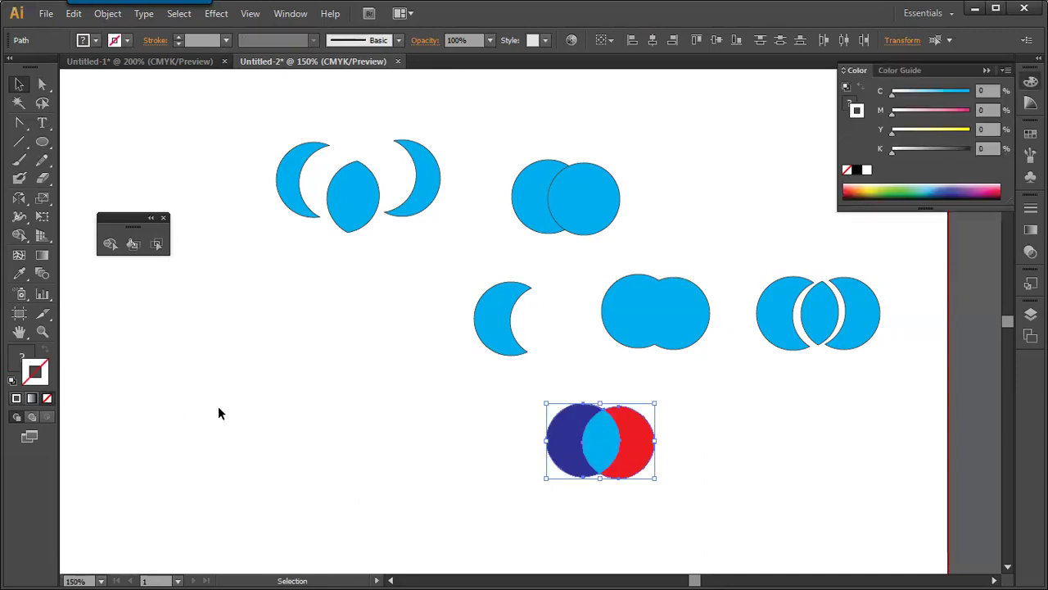
click(218, 406)
Examine at high magnification the upper point where the dark blue, light blue and red pieces meet.
scroll(574, 429, up, 2)
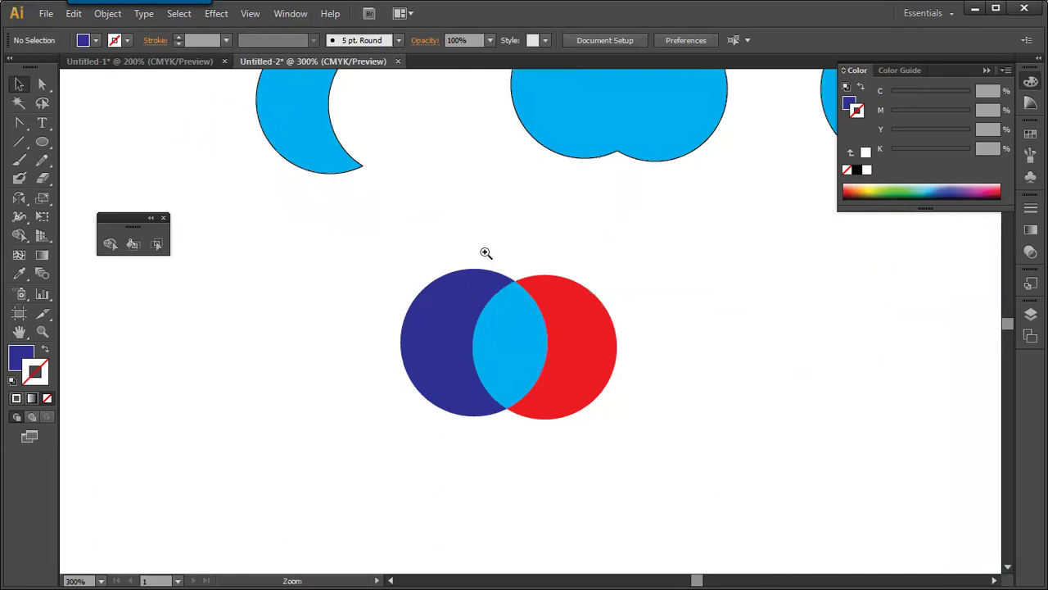
key(z)
drag(487, 250, 536, 332)
drag(499, 258, 544, 331)
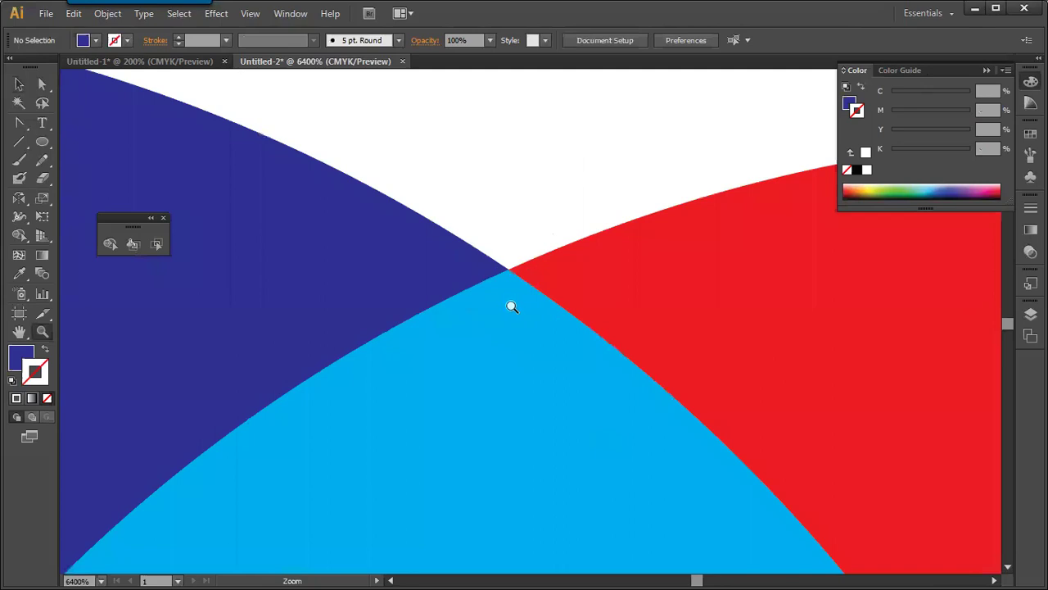
key(ctrl+0)
drag(611, 362, 680, 453)
drag(455, 223, 494, 296)
key(ctrl+minus)
key(ctrl+minus)
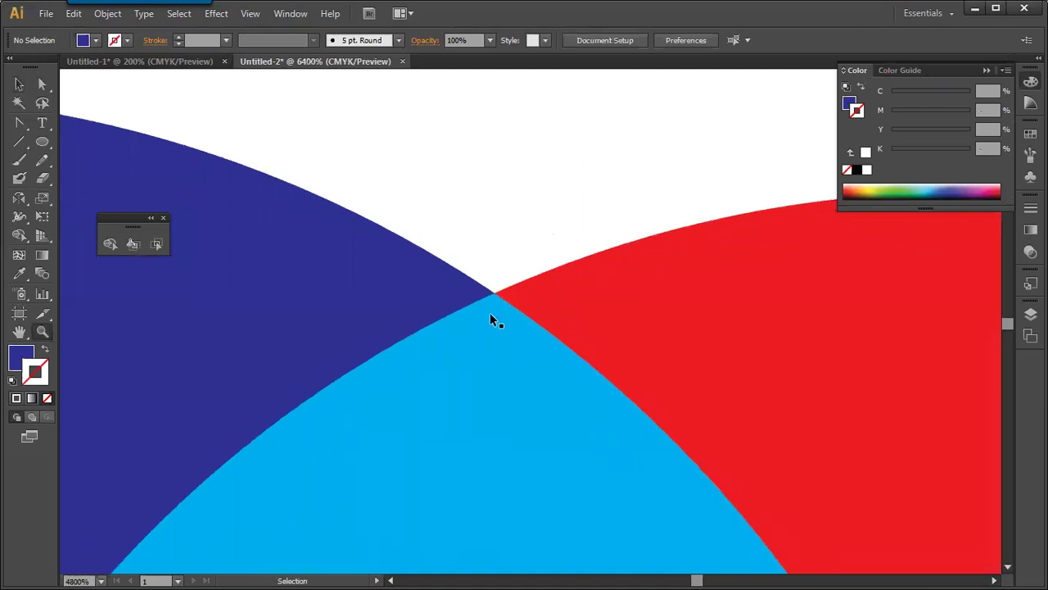
key(ctrl+minus)
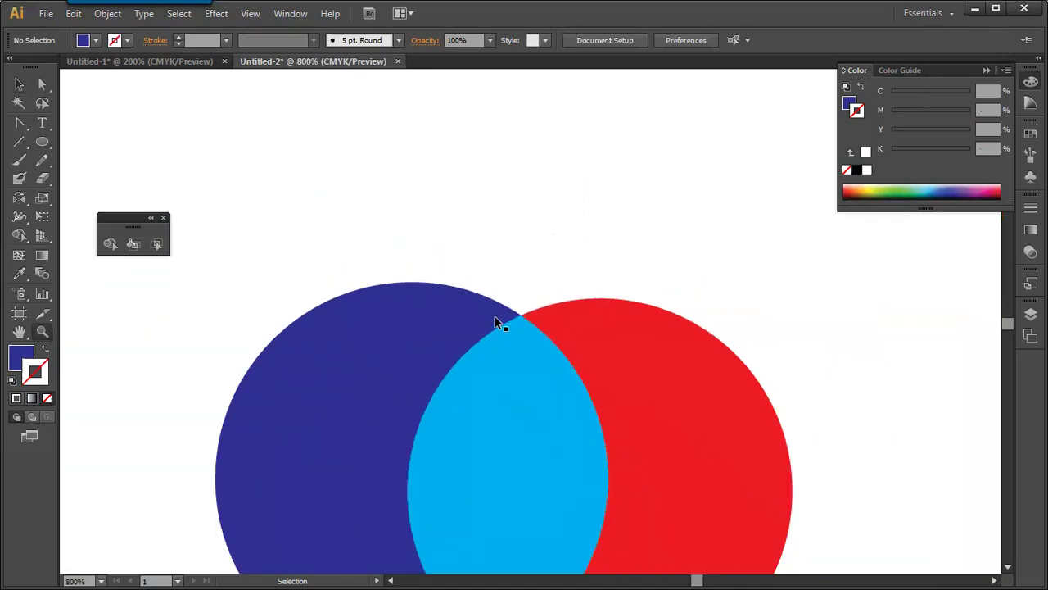
key(ctrl+minus)
drag(491, 350, 470, 249)
key(v)
click(492, 294)
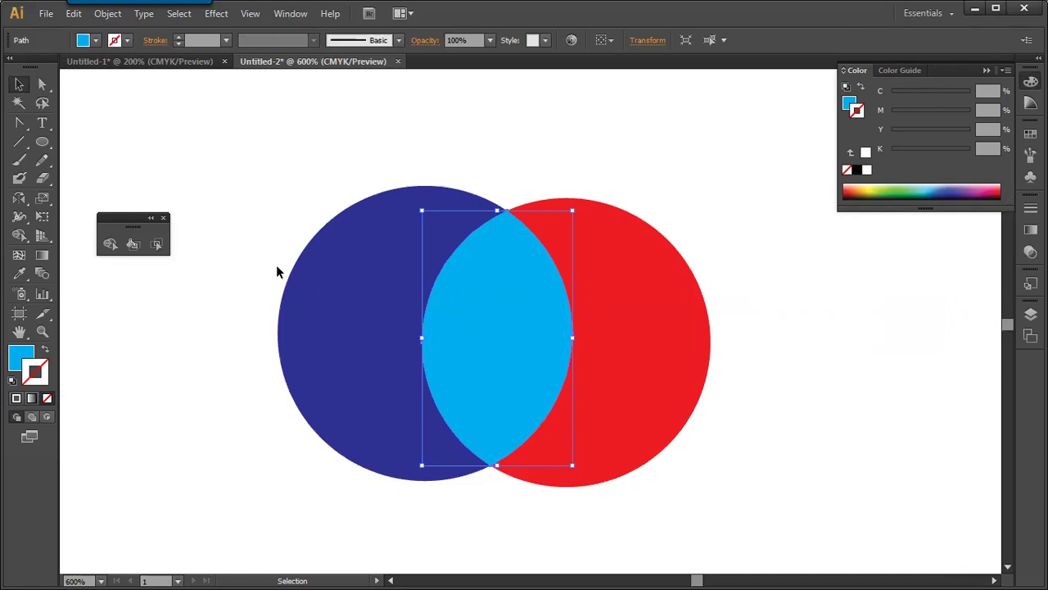
Draw a light blue rectangle to the left of the coloured circles, and delete it.
key(space)
drag(348, 281, 554, 278)
mouse_move(42, 141)
mouse_down()
mouse_move(110, 142)
mouse_move(157, 178)
mouse_move(257, 332)
mouse_move(323, 267)
mouse_up()
key(space)
mouse_move(198, 309)
mouse_down()
mouse_move(461, 421)
mouse_move(473, 446)
mouse_up()
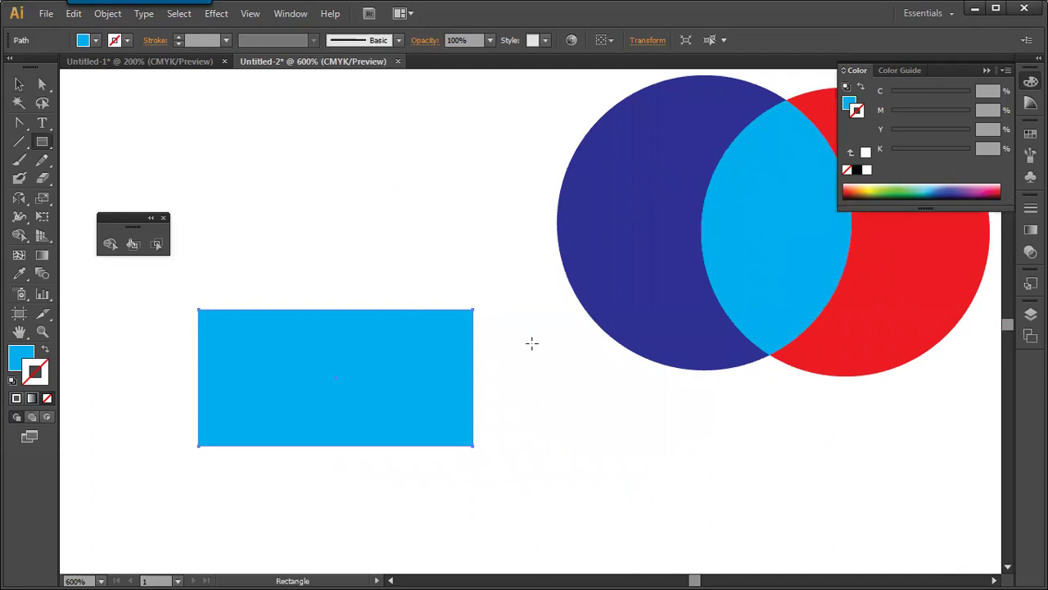
key(ctrl)
key(v)
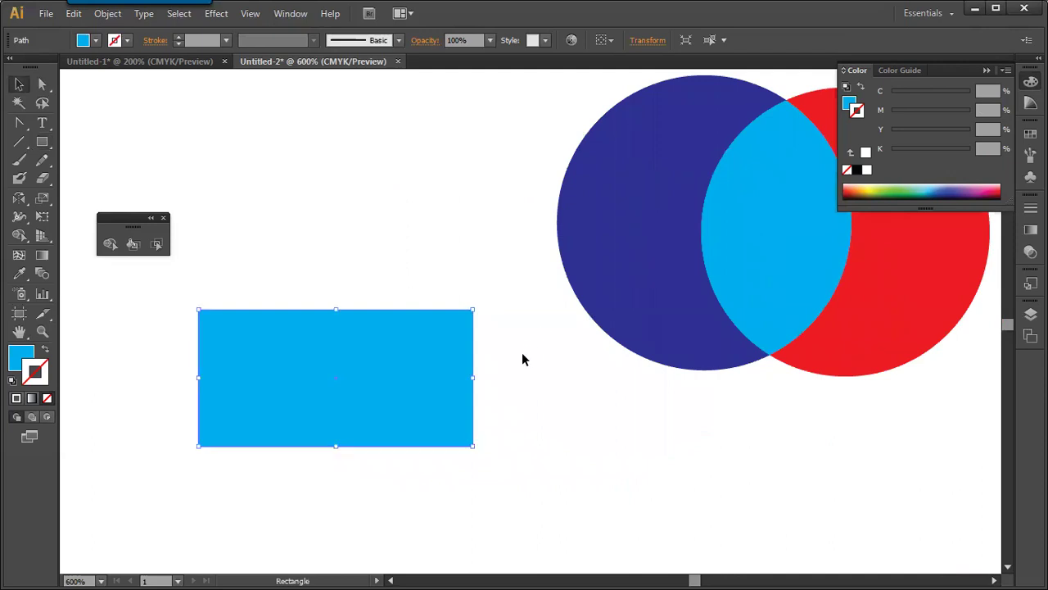
key(Delete)
key(space)
drag(566, 342, 554, 363)
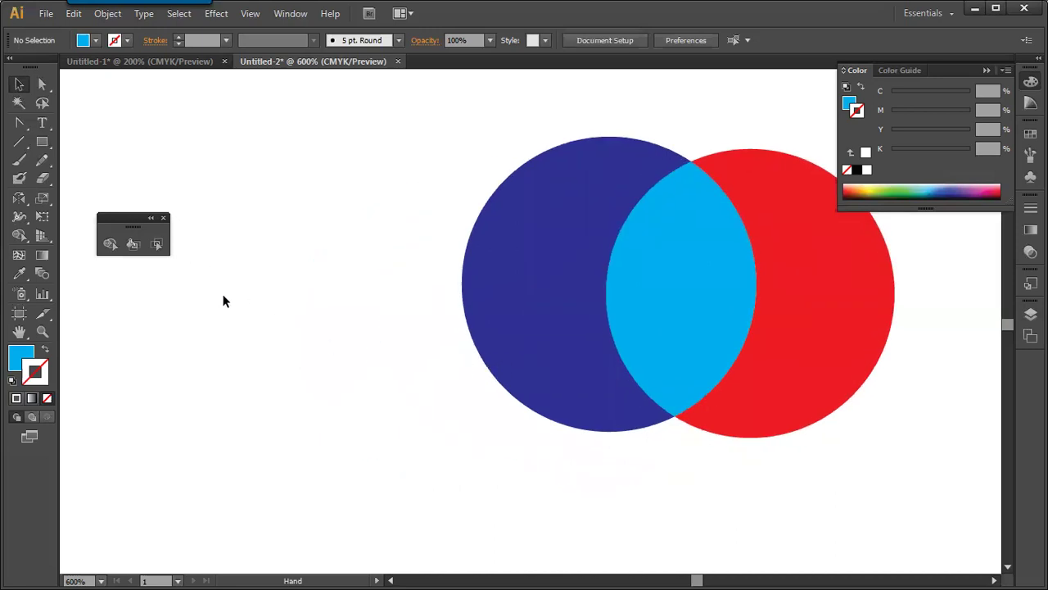
Handwrite the contact phone number in black on two lines beside the circles with the Pencil tool, undoing the last stray mark.
key(Tab)
key(Tab)
click(39, 162)
drag(229, 241, 515, 189)
mouse_move(286, 273)
mouse_down()
mouse_move(281, 293)
mouse_move(300, 348)
mouse_up()
mouse_move(318, 260)
mouse_down()
mouse_move(338, 277)
mouse_move(322, 323)
mouse_up()
drag(370, 248, 426, 271)
mouse_move(404, 236)
mouse_down()
mouse_move(420, 311)
mouse_move(460, 295)
mouse_up()
mouse_move(434, 266)
mouse_down()
mouse_move(489, 245)
mouse_move(509, 274)
mouse_up()
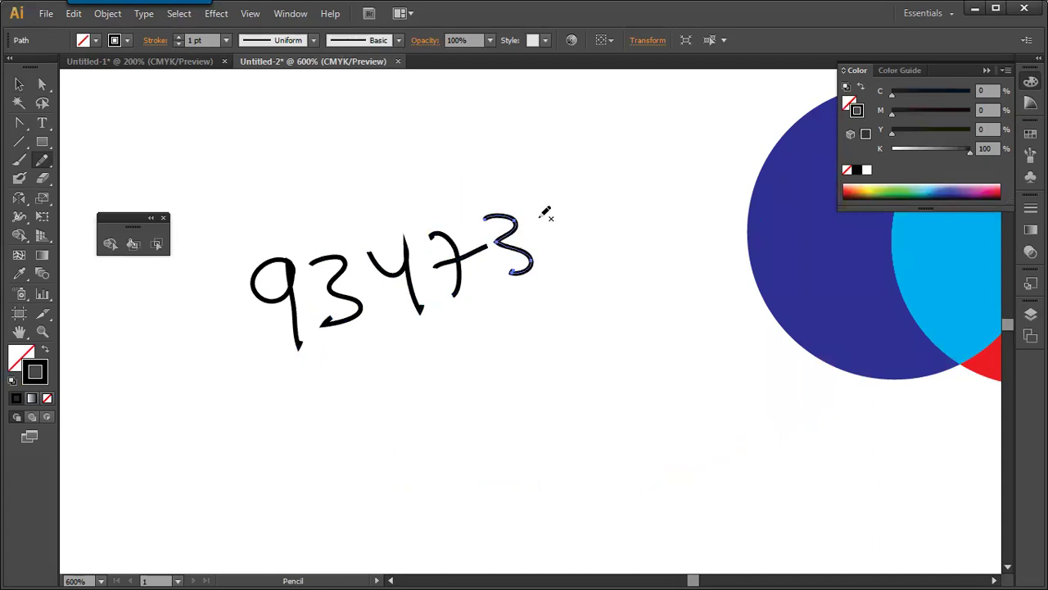
drag(538, 220, 608, 239)
drag(436, 338, 444, 408)
drag(483, 345, 490, 380)
mouse_move(531, 321)
mouse_down()
mouse_move(527, 385)
mouse_move(556, 319)
mouse_up()
drag(503, 377, 502, 381)
key(ctrl+z)
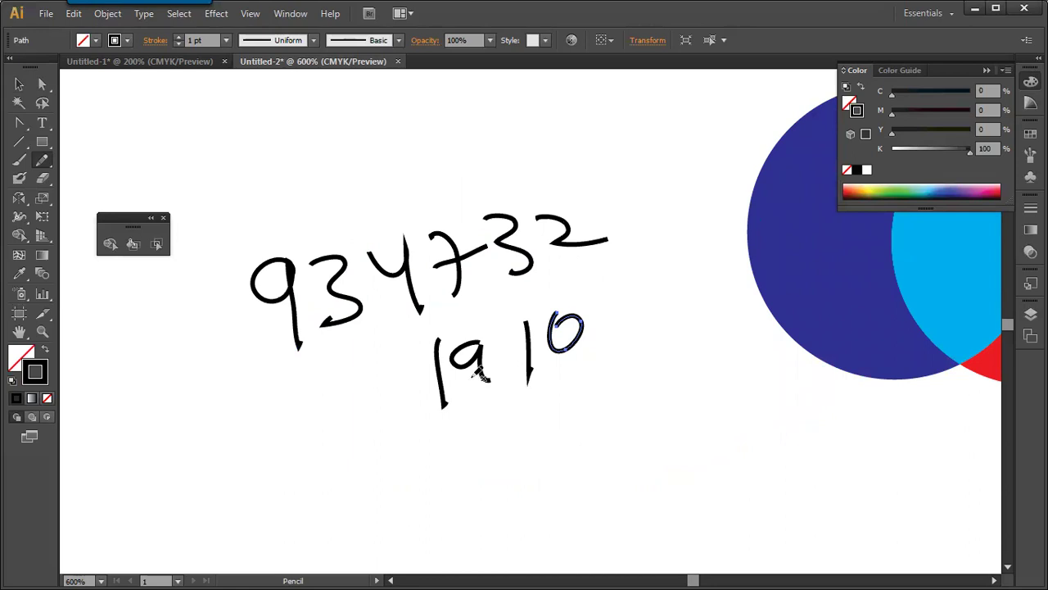
Handwrite the contact's first name and the word WhatsApp above the phone number with the Pencil tool.
drag(341, 183, 295, 229)
drag(259, 194, 256, 261)
mouse_move(225, 216)
mouse_down()
mouse_move(274, 185)
mouse_move(315, 237)
mouse_move(310, 259)
mouse_up()
drag(325, 204, 412, 193)
click(420, 186)
mouse_move(489, 168)
mouse_down()
mouse_move(511, 178)
mouse_move(606, 146)
mouse_move(659, 154)
mouse_move(677, 131)
mouse_move(705, 141)
mouse_up()
click(721, 140)
scroll(574, 300, right, 2)
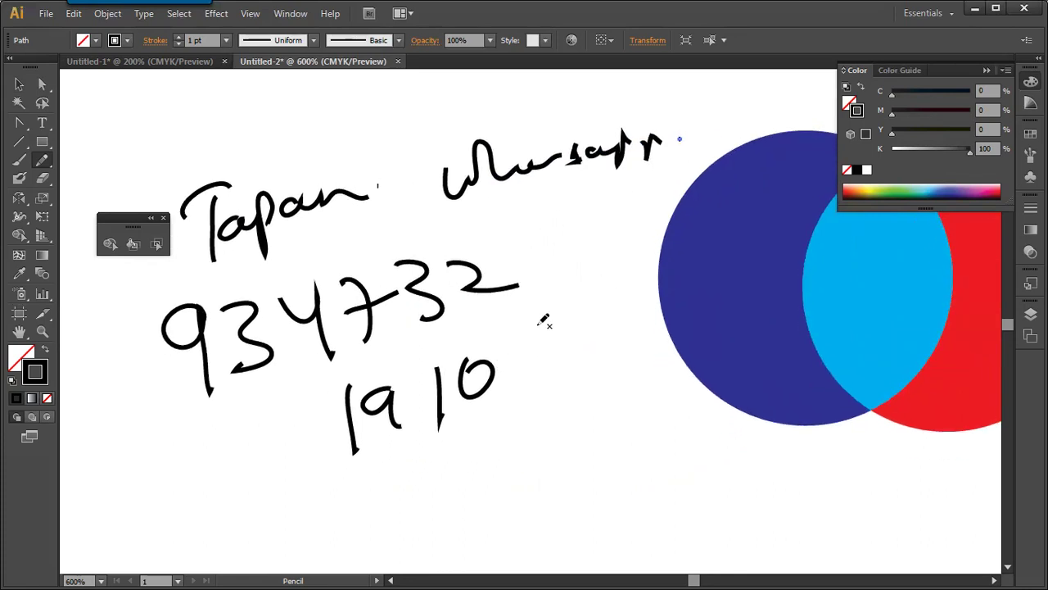
drag(534, 323, 434, 389)
scroll(434, 389, down, 3)
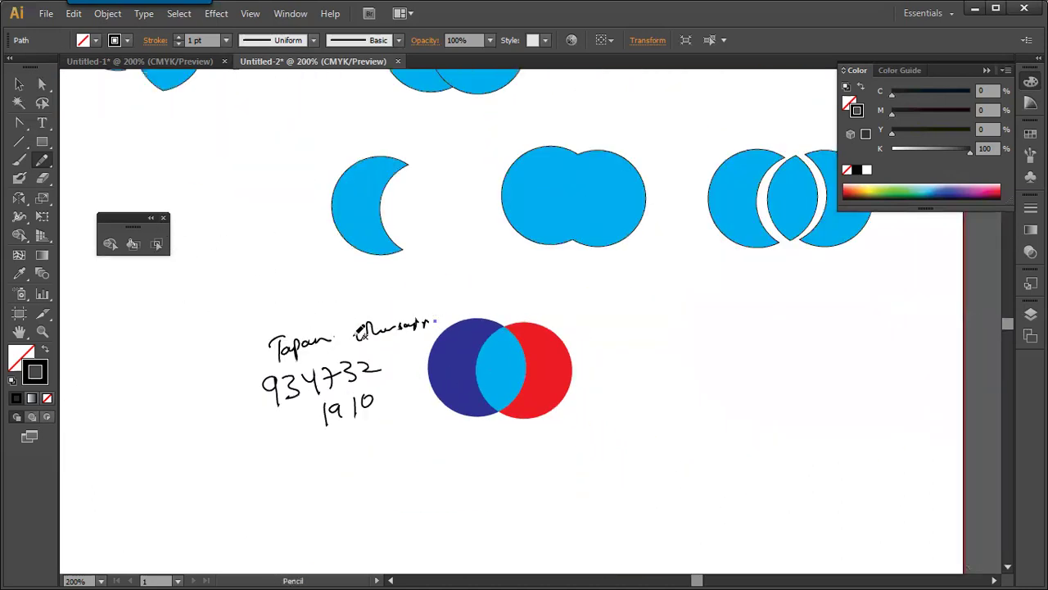
key(v)
click(393, 319)
click(448, 290)
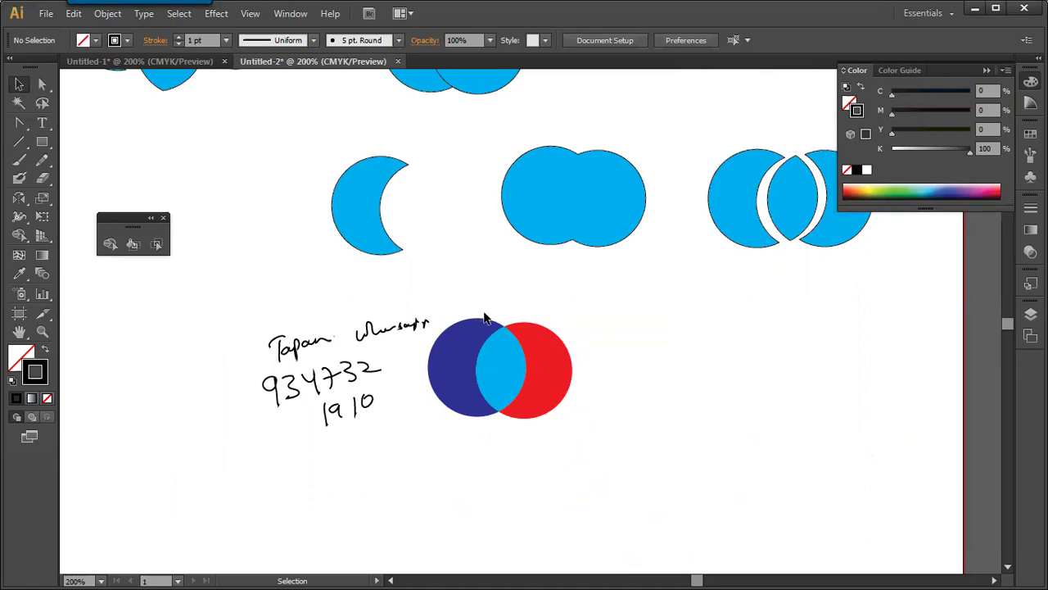
With the coloured circles selected, review the file formats offered by Save As, and cancel without saving.
click(533, 370)
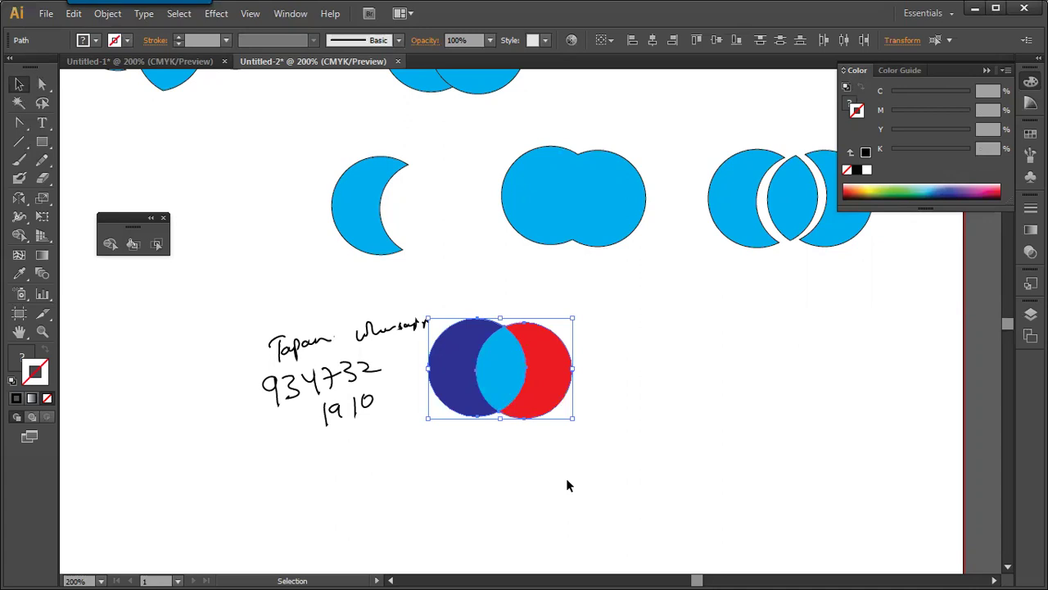
click(46, 13)
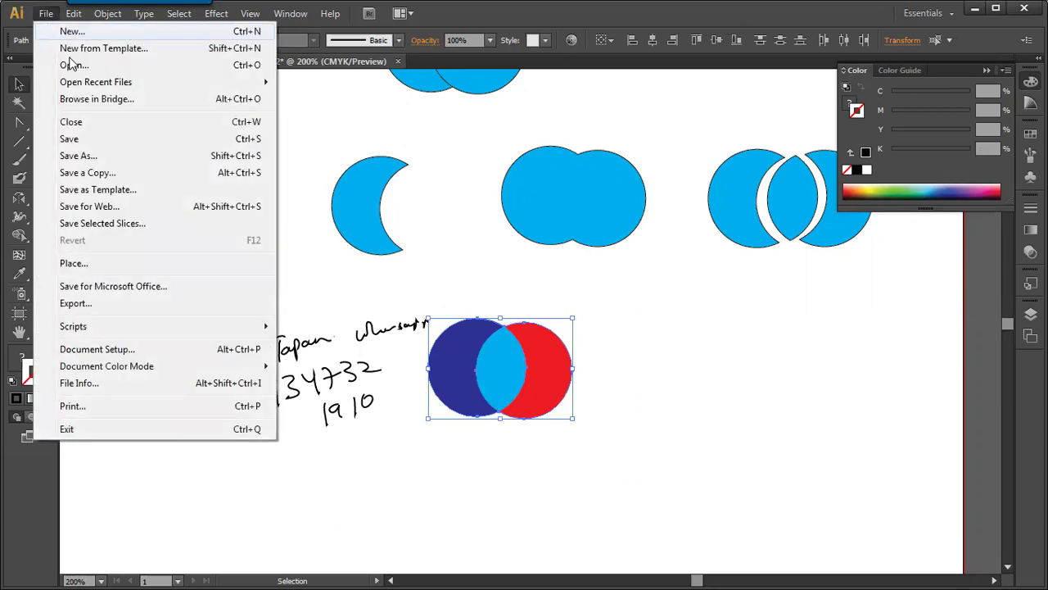
click(125, 161)
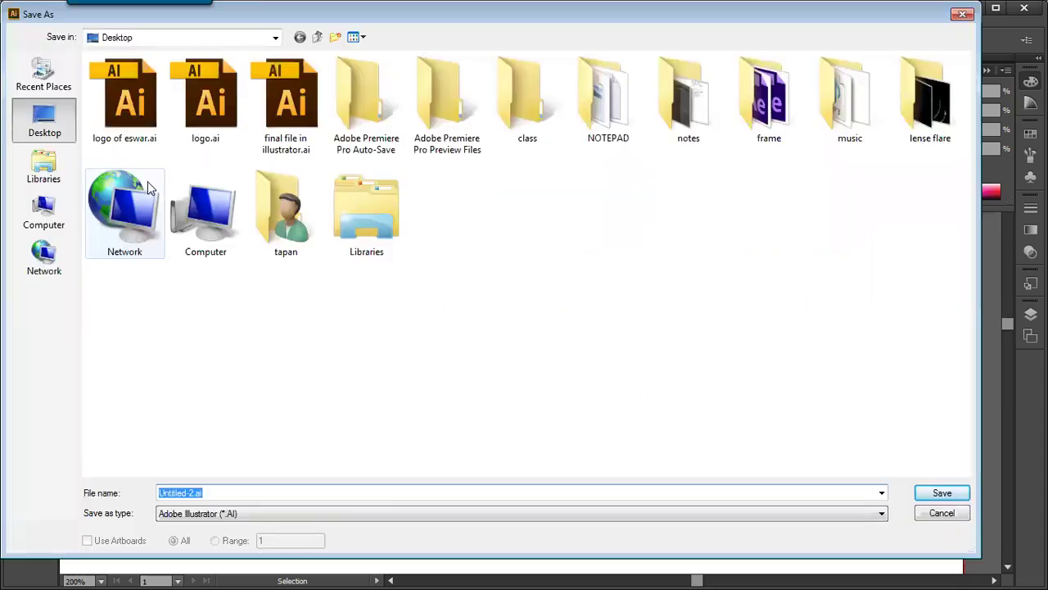
click(240, 512)
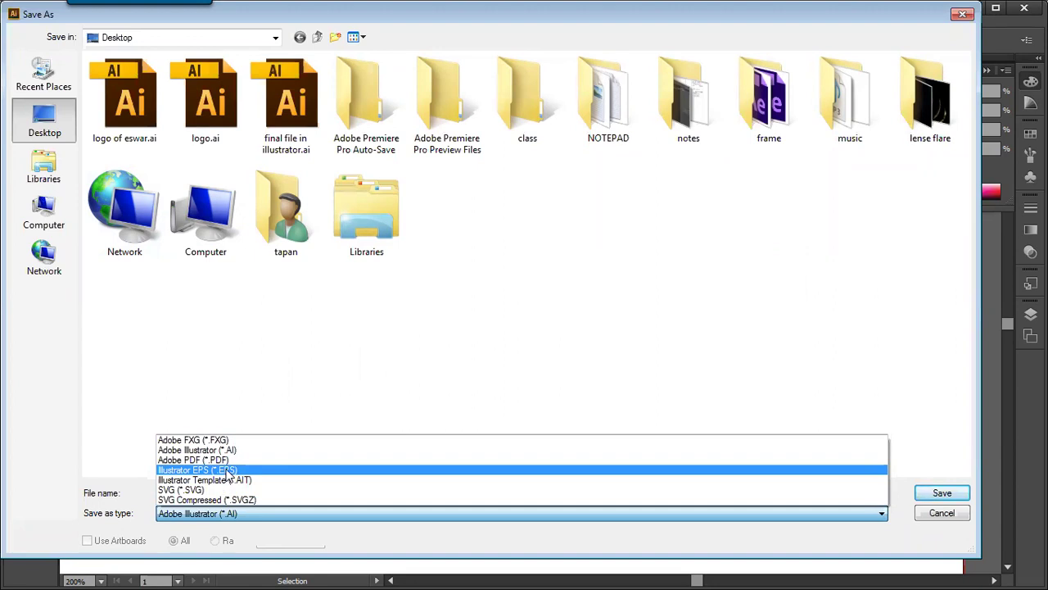
click(273, 399)
click(940, 513)
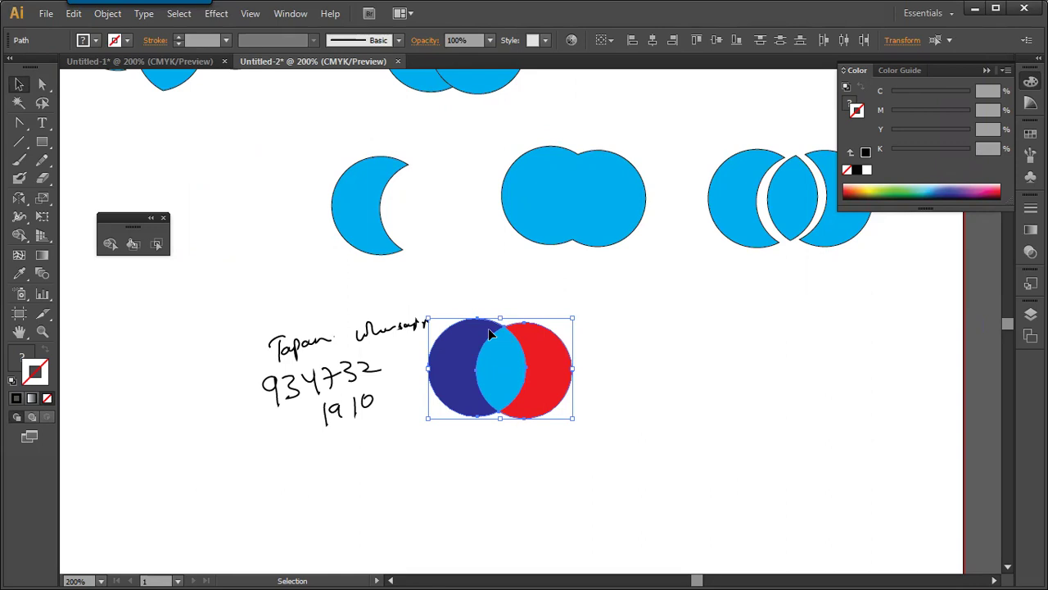
Move all the handwritten contact details down and to the left, clear of the coloured circles.
mouse_move(283, 309)
mouse_down()
mouse_move(347, 346)
mouse_move(411, 363)
mouse_move(410, 459)
mouse_move(374, 435)
mouse_up()
mouse_move(220, 297)
mouse_down()
mouse_move(386, 417)
mouse_move(423, 461)
mouse_up()
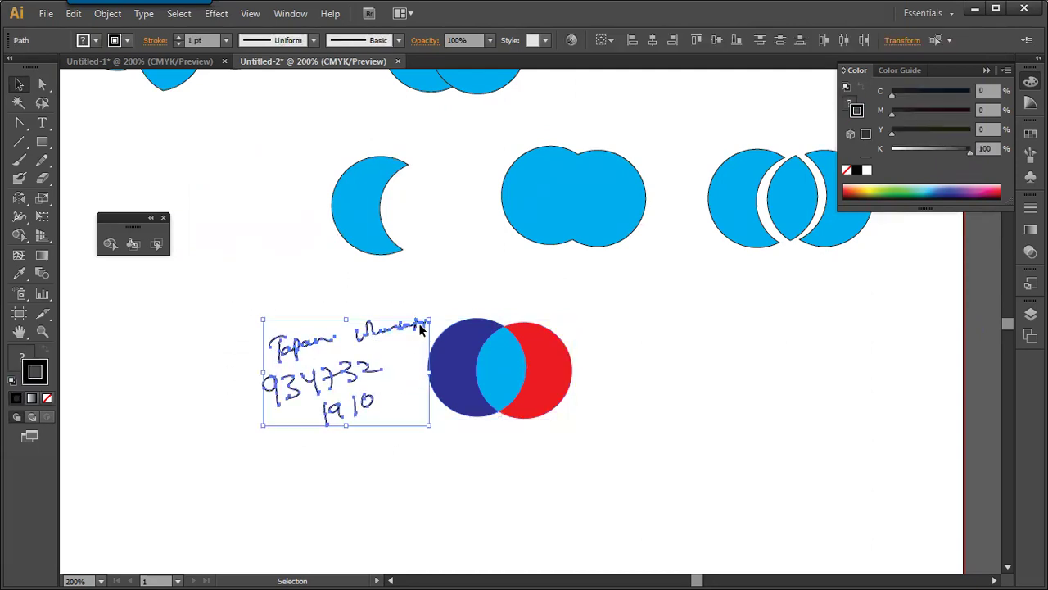
click(422, 328)
drag(240, 305, 424, 463)
drag(423, 327, 260, 365)
click(334, 362)
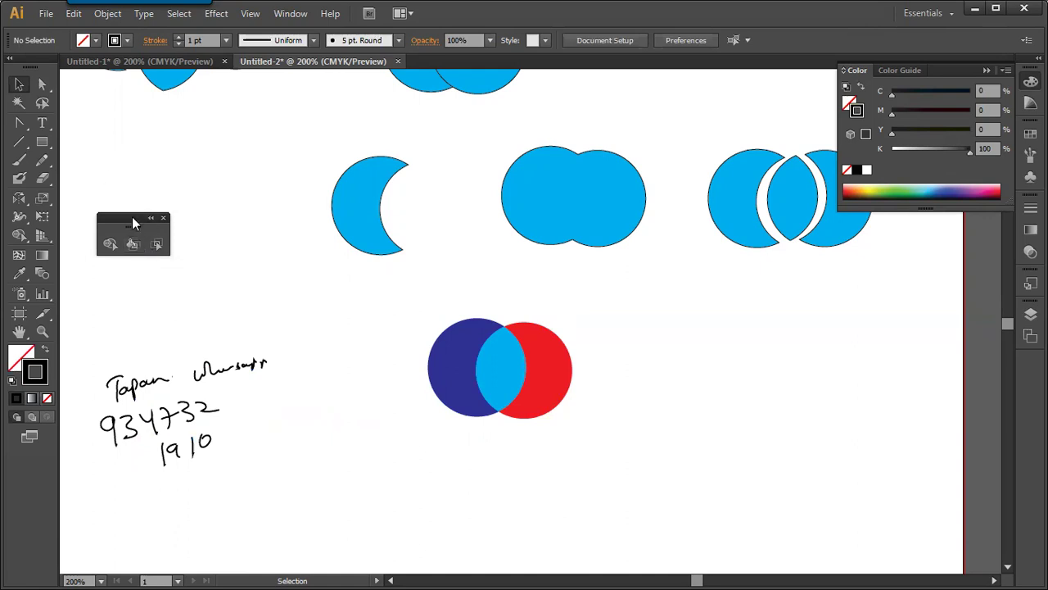
Draw four crossing diagonal lines with the Line Segment tool to the right of the coloured circles, enclosing a central diamond.
click(19, 141)
drag(766, 396, 615, 305)
drag(736, 290, 610, 419)
drag(789, 313, 657, 441)
drag(773, 440, 605, 344)
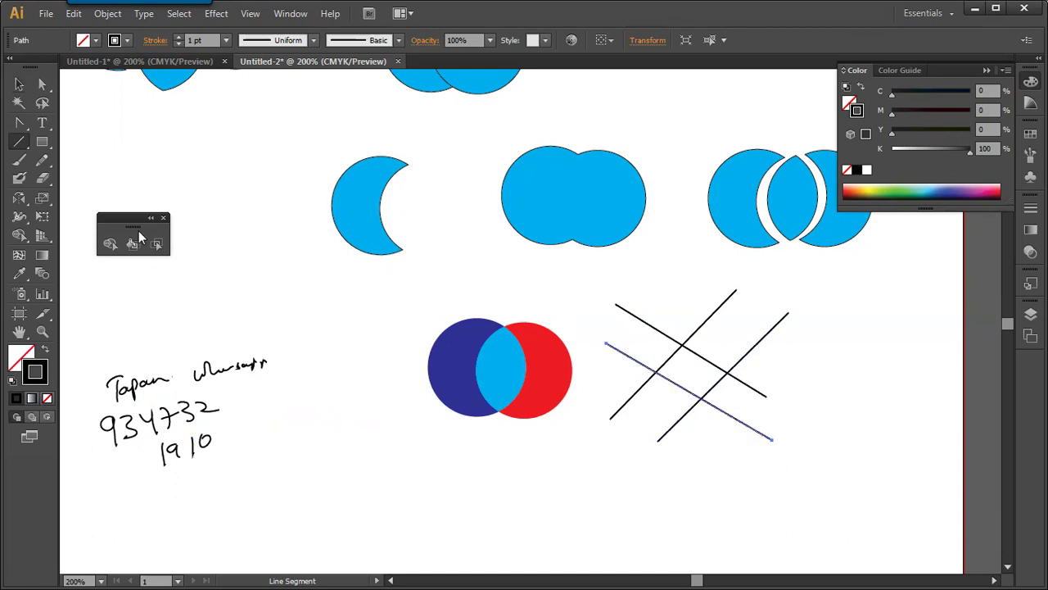
Convert the four crossing lines into a Live Paint group with the Live Paint Bucket.
click(132, 243)
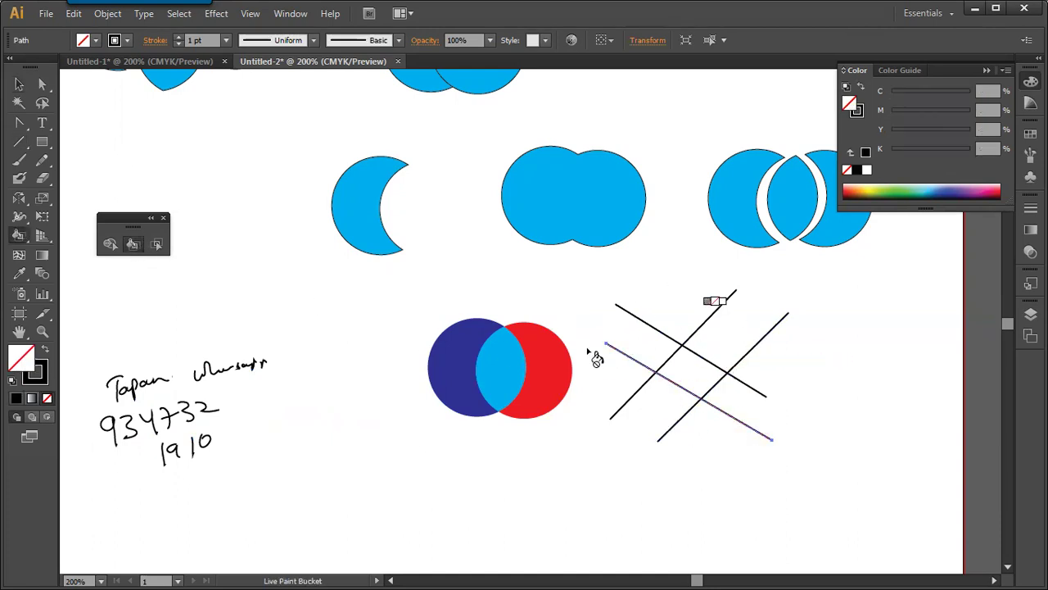
click(19, 84)
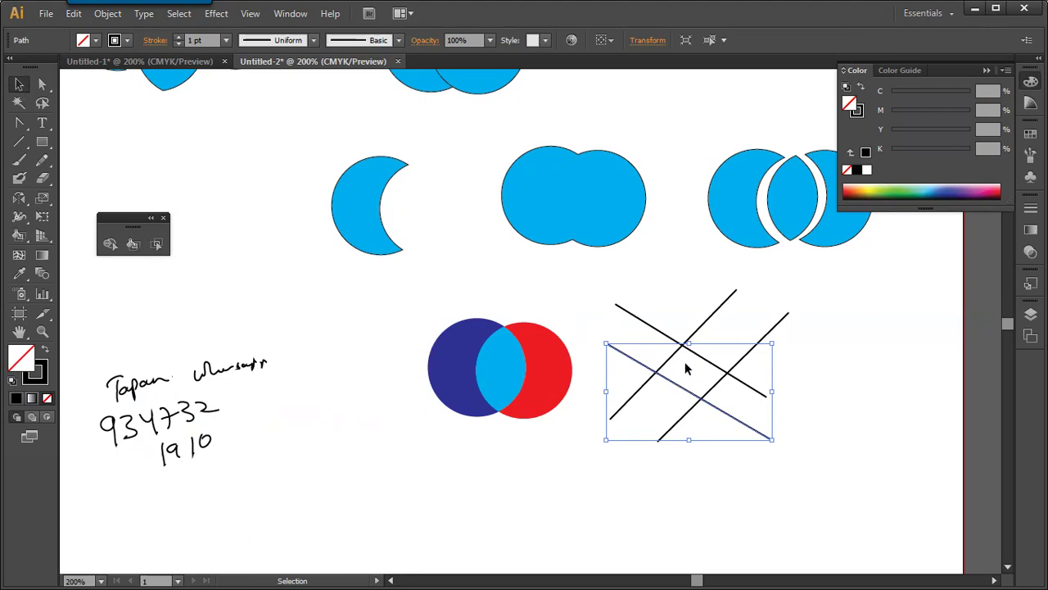
drag(672, 317, 732, 442)
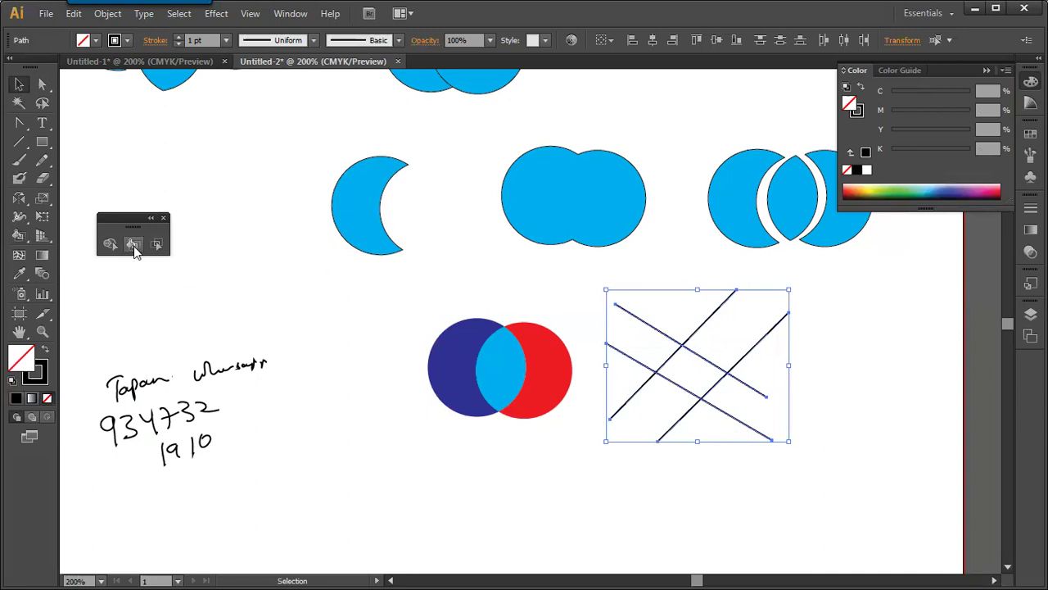
drag(631, 289, 715, 471)
click(132, 244)
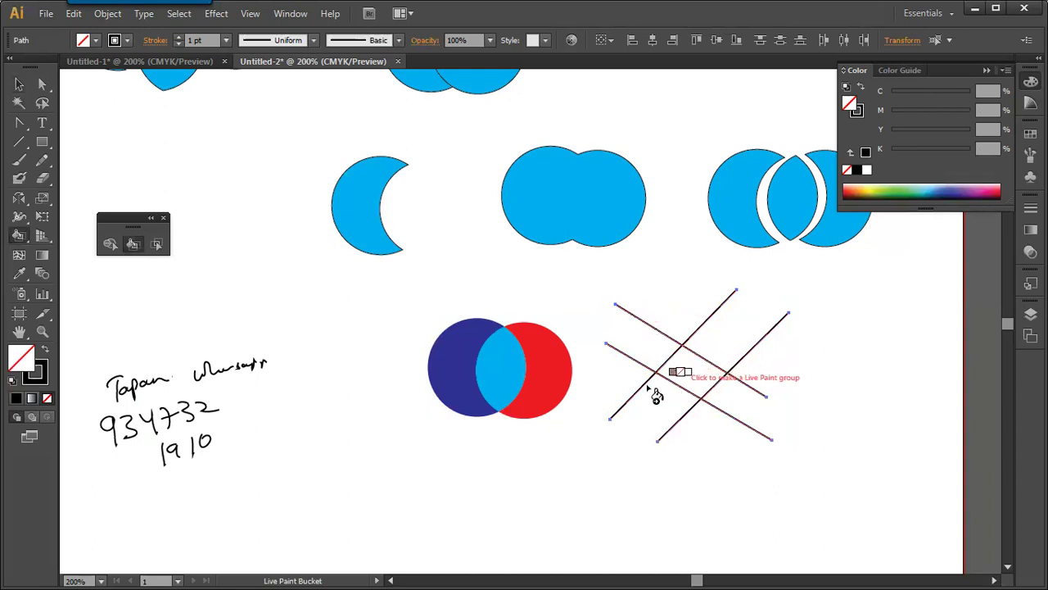
click(708, 381)
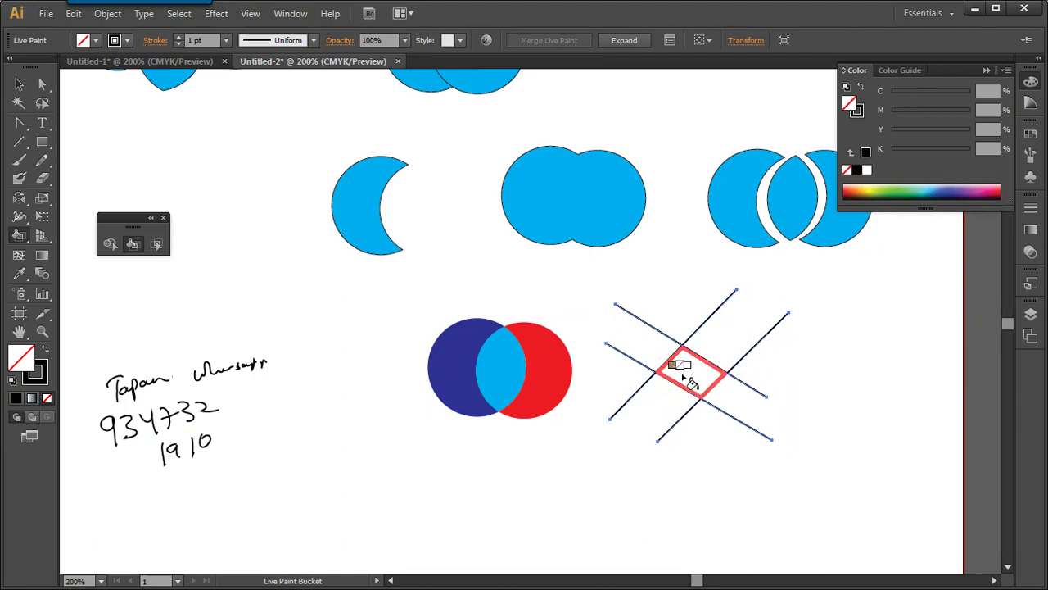
Fill the central diamond between the crossing lines with light blue (C 100) using the Live Paint Bucket.
click(95, 41)
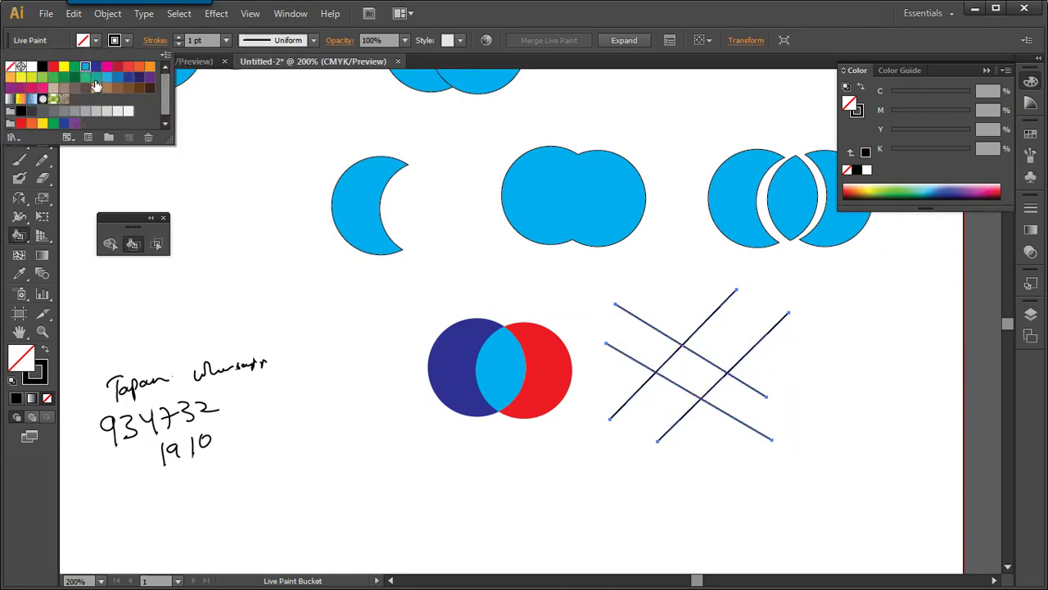
click(85, 66)
click(669, 376)
click(666, 367)
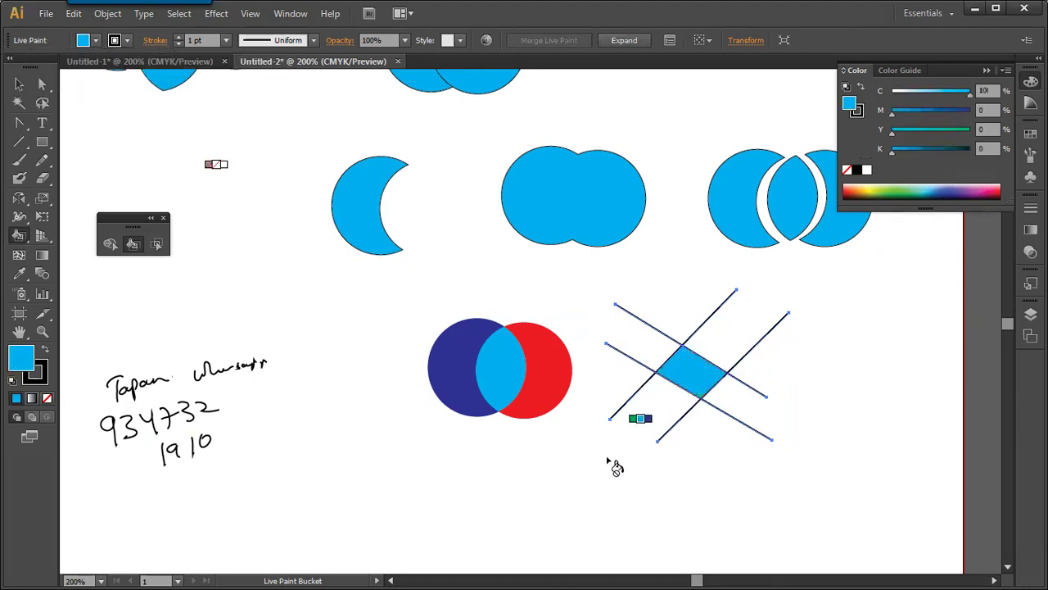
Move the coloured circles down-left towards the handwriting, and shift the Live Paint lines slightly to the left.
click(19, 85)
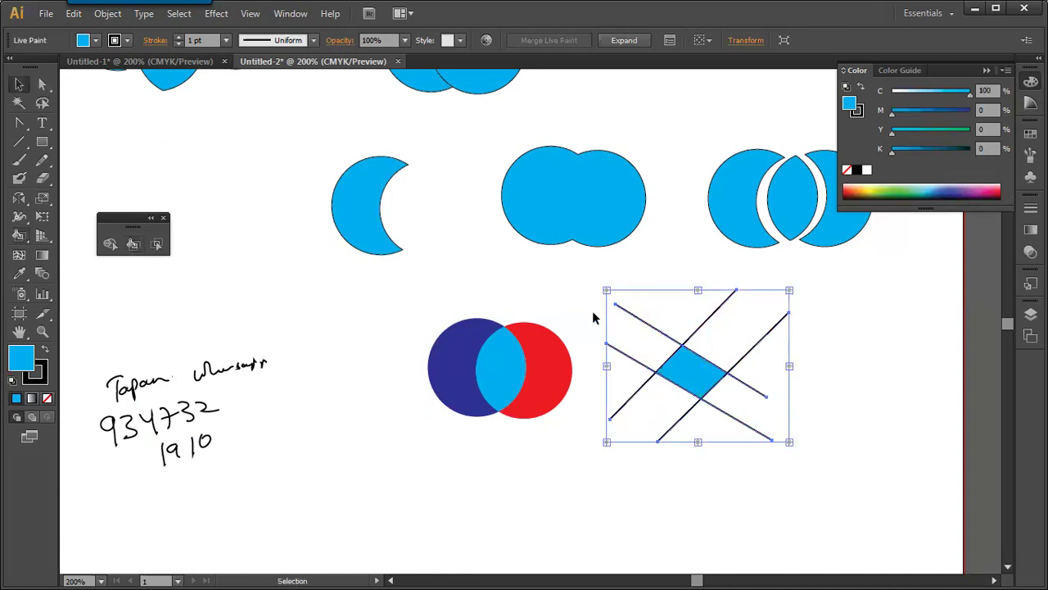
drag(552, 380, 430, 428)
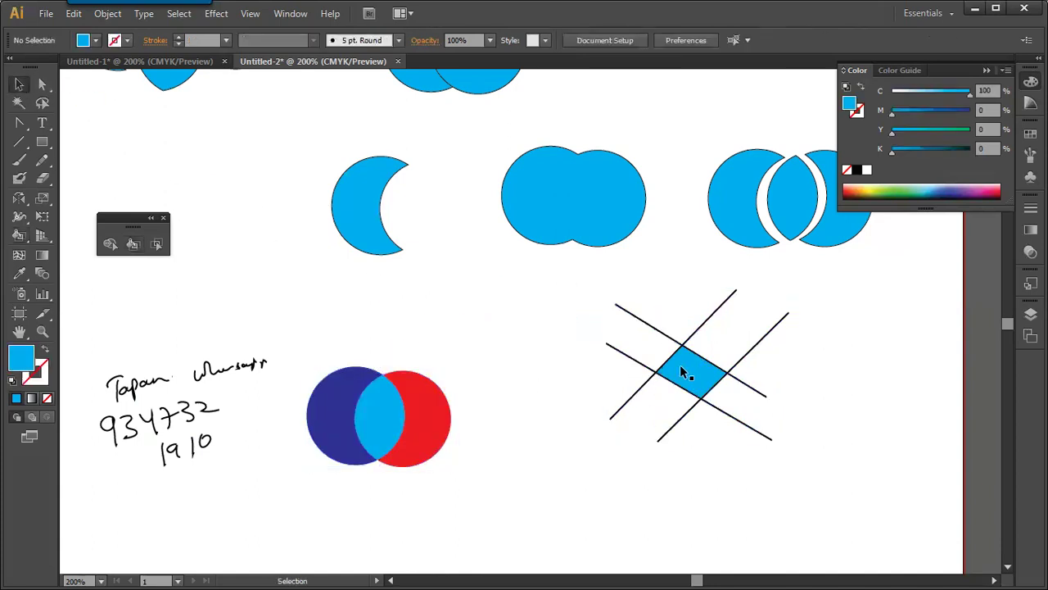
drag(691, 377, 647, 377)
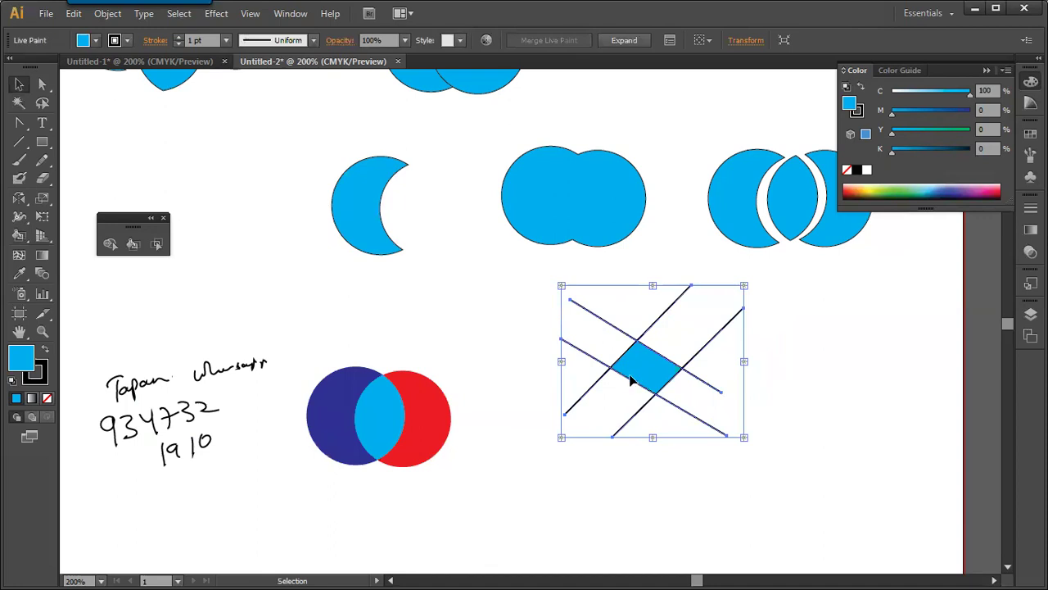
Pull the upper end of the left rising line slightly outward to reshape the Live Paint group.
click(46, 85)
mouse_move(690, 286)
mouse_down()
mouse_move(643, 274)
mouse_move(710, 277)
mouse_up()
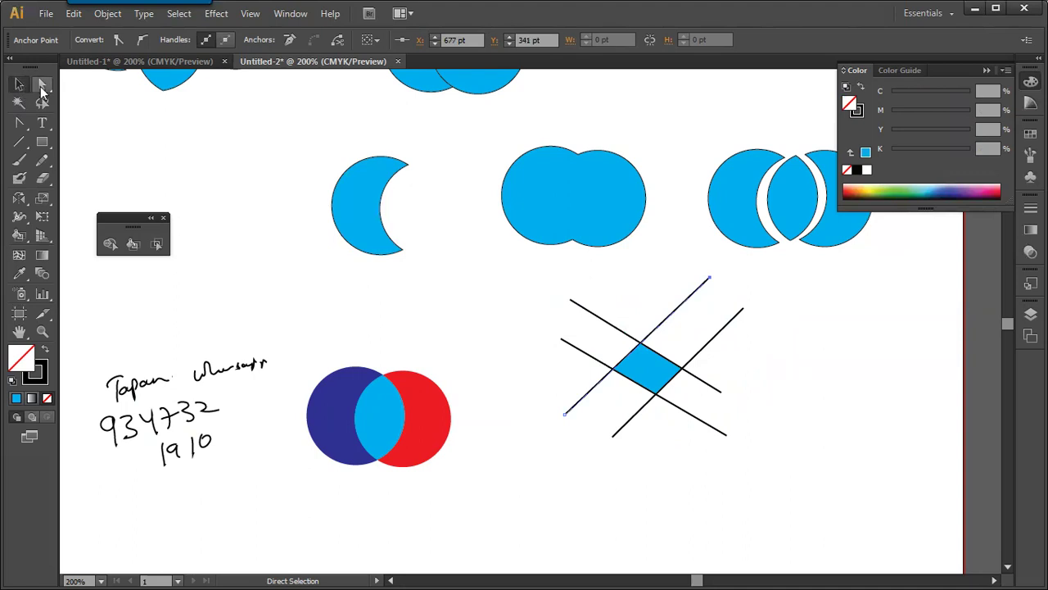
click(43, 85)
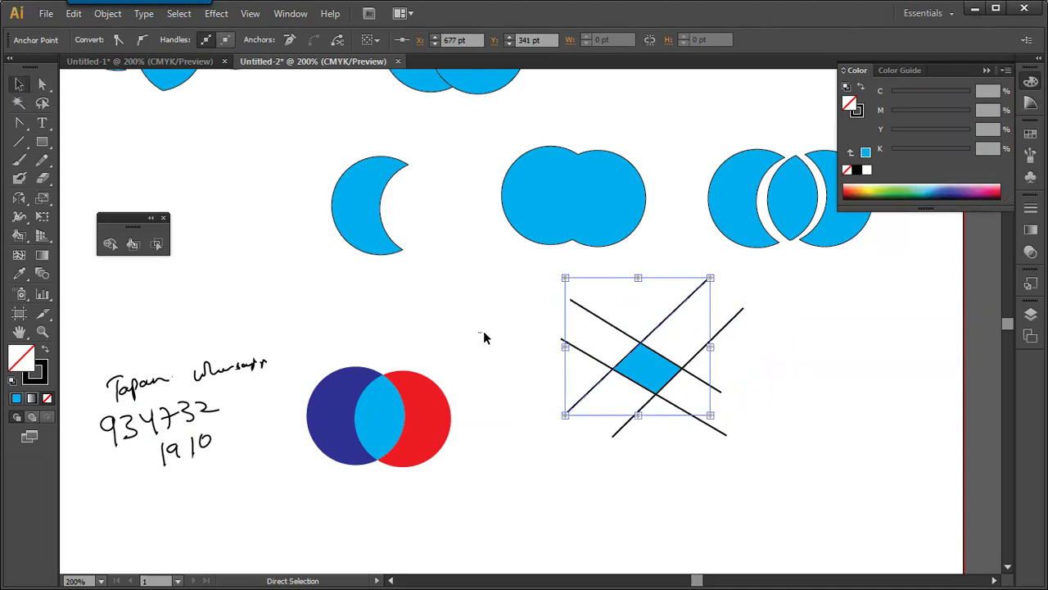
key(v)
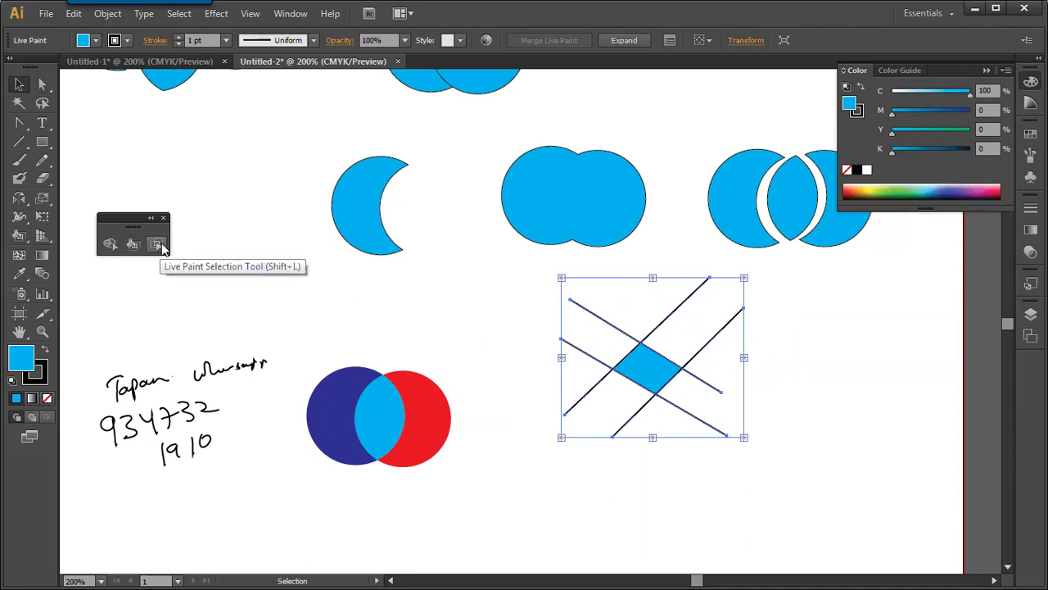
Delete every line segment extending beyond the blue diamond with the Live Paint Selection tool, leaving only its outline and fill.
click(161, 246)
click(697, 288)
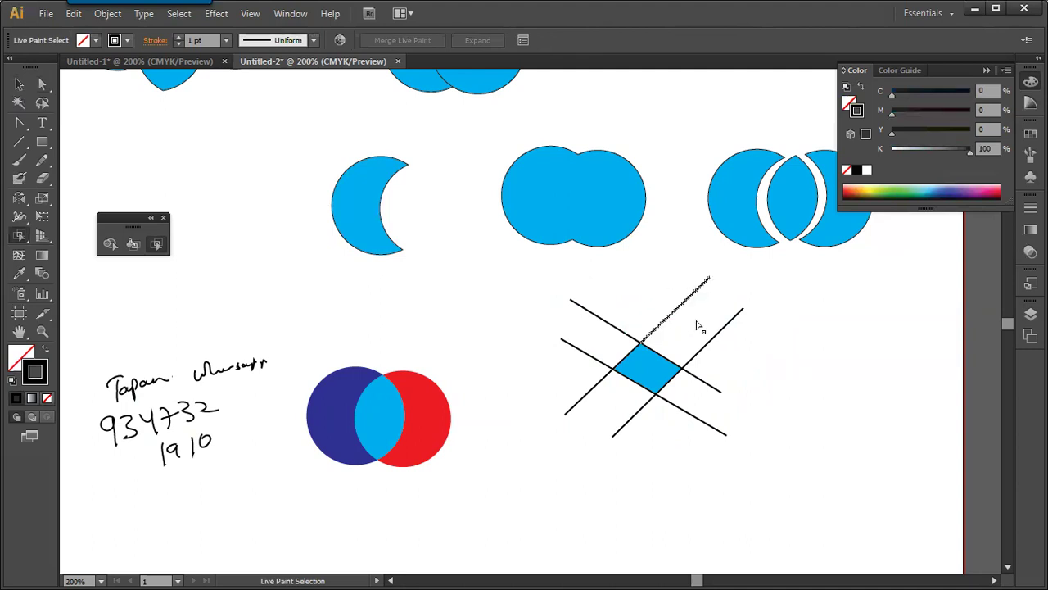
key(Delete)
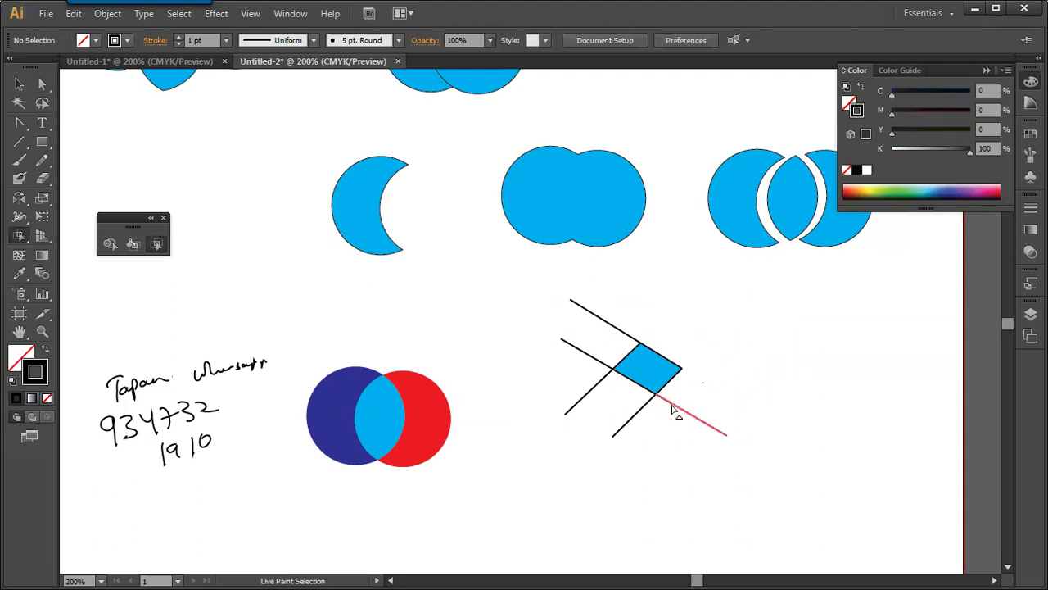
key(Delete)
drag(623, 414, 647, 434)
key(Delete)
drag(581, 382, 611, 431)
key(Delete)
drag(595, 328, 558, 392)
key(Delete)
drag(611, 307, 570, 383)
key(Delete)
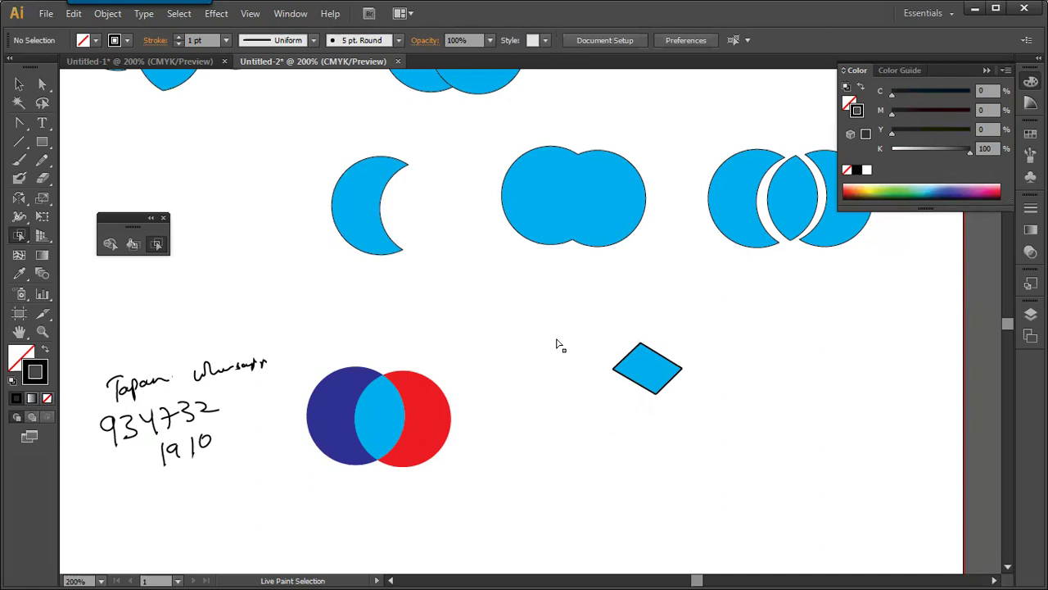
Create a new document with the default settings, and draw a large circle left of the artboard's centre.
key(ctrl+n)
key(Return)
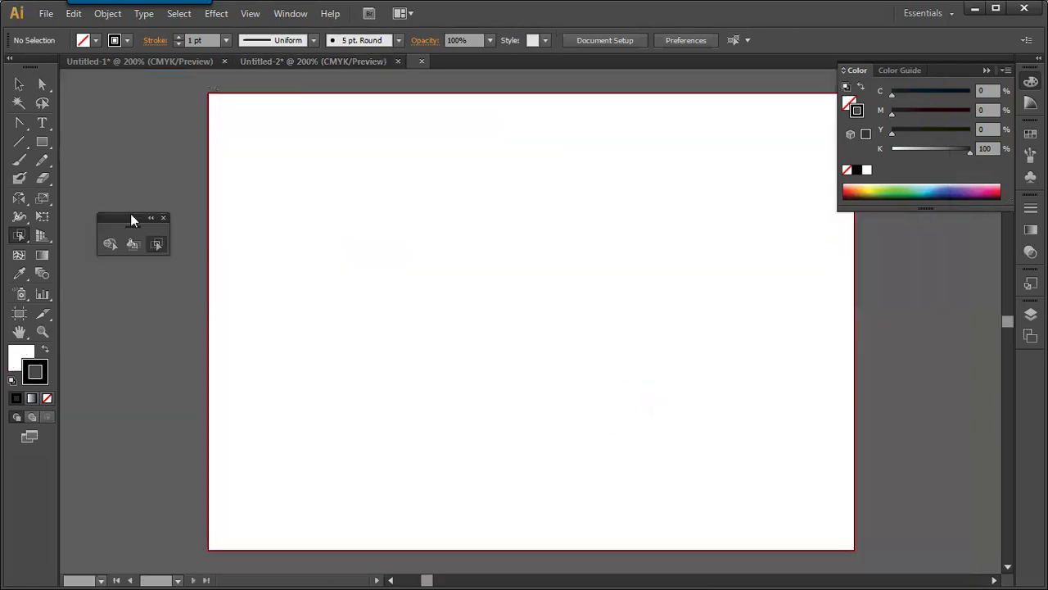
drag(46, 146, 114, 181)
drag(440, 285, 544, 359)
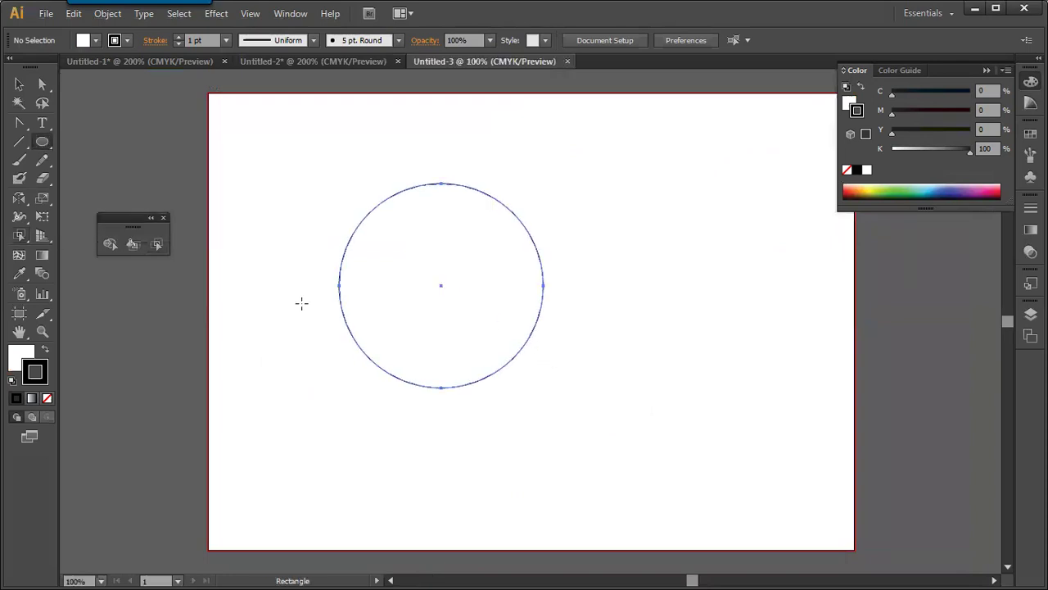
Draw two roughly parallel wavy curves across the circle with the Pencil tool, extending past both sides.
click(44, 159)
mouse_move(308, 223)
mouse_down()
mouse_move(363, 280)
mouse_move(598, 321)
mouse_up()
mouse_move(287, 322)
mouse_down()
mouse_move(603, 302)
mouse_move(592, 344)
mouse_up()
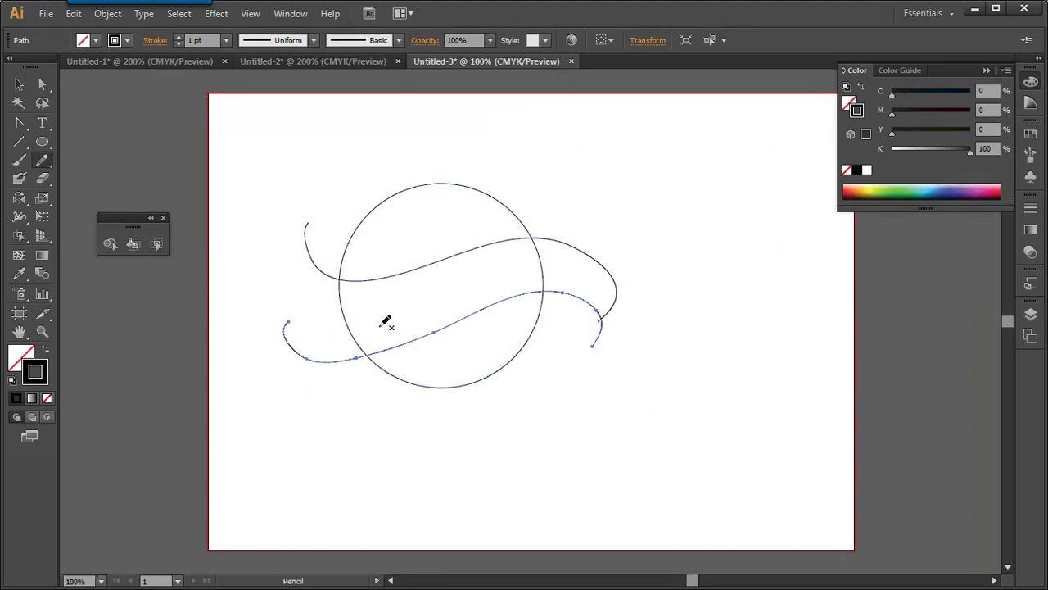
Turn the circle and both curves into a Live Paint group, and fill the circle's upper region with light blue (C 100).
click(19, 83)
drag(365, 149, 514, 380)
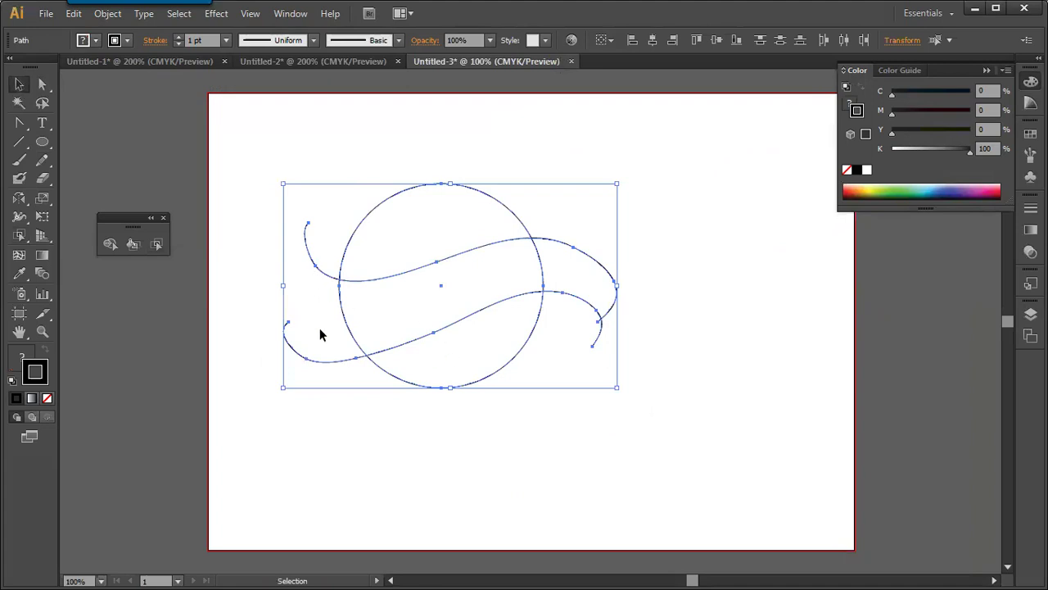
click(133, 244)
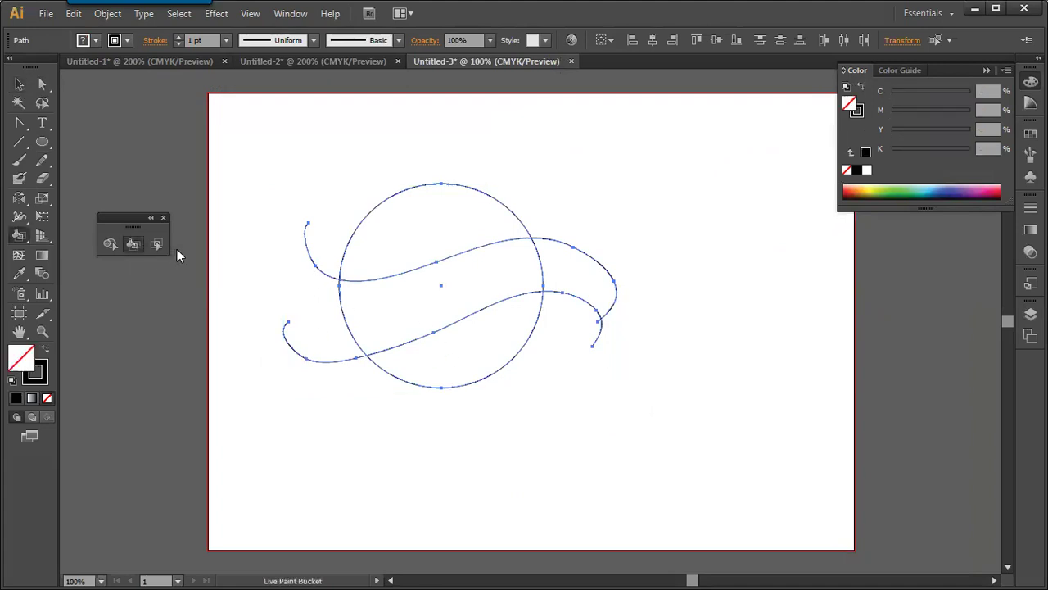
click(99, 42)
click(85, 65)
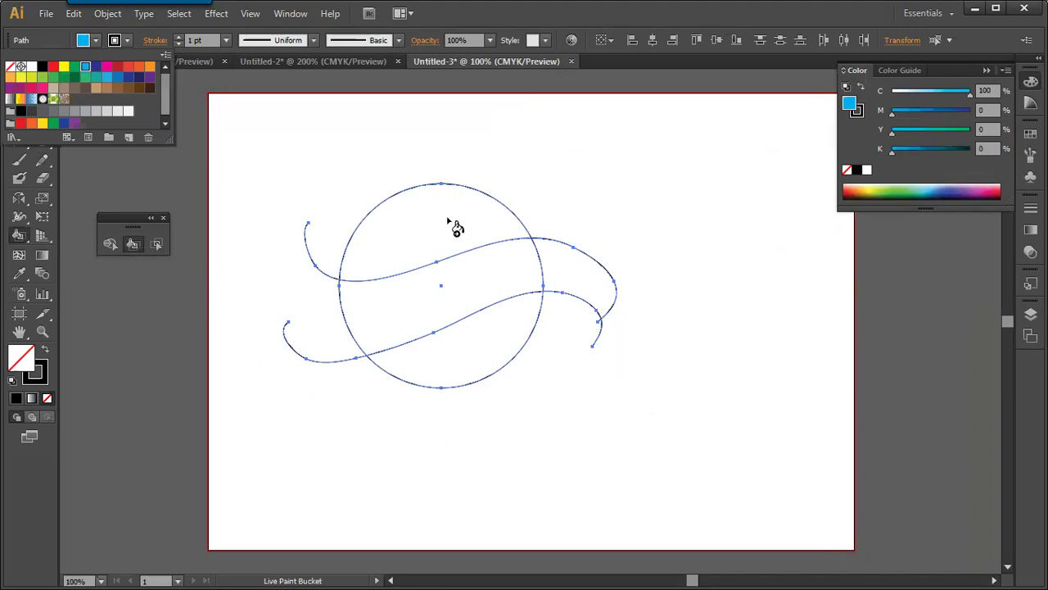
click(452, 230)
Fill the band of the circle between the two wavy curves with yellow (Y 100).
click(96, 40)
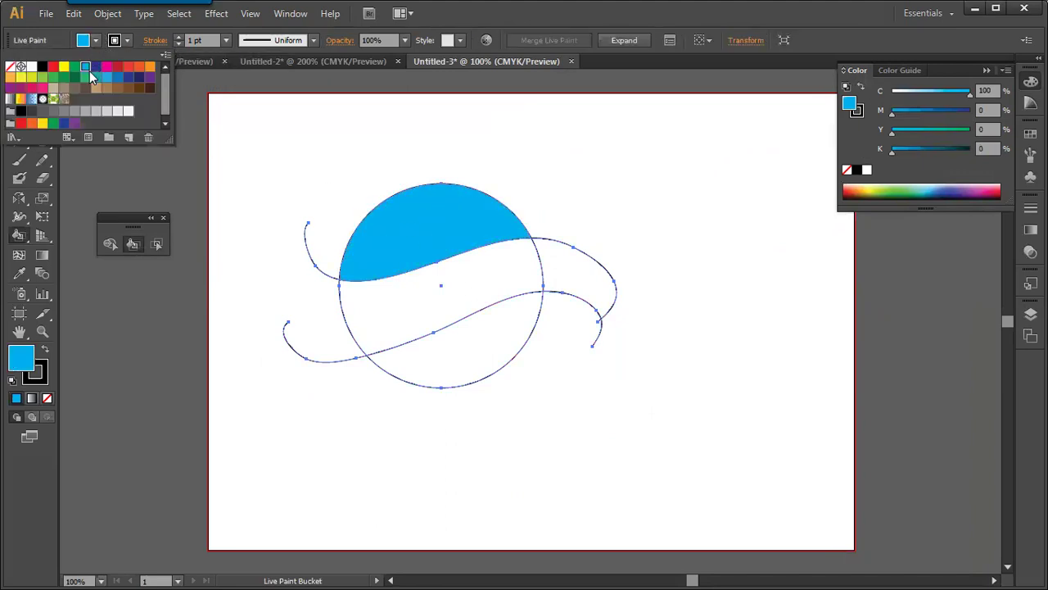
click(73, 66)
click(64, 67)
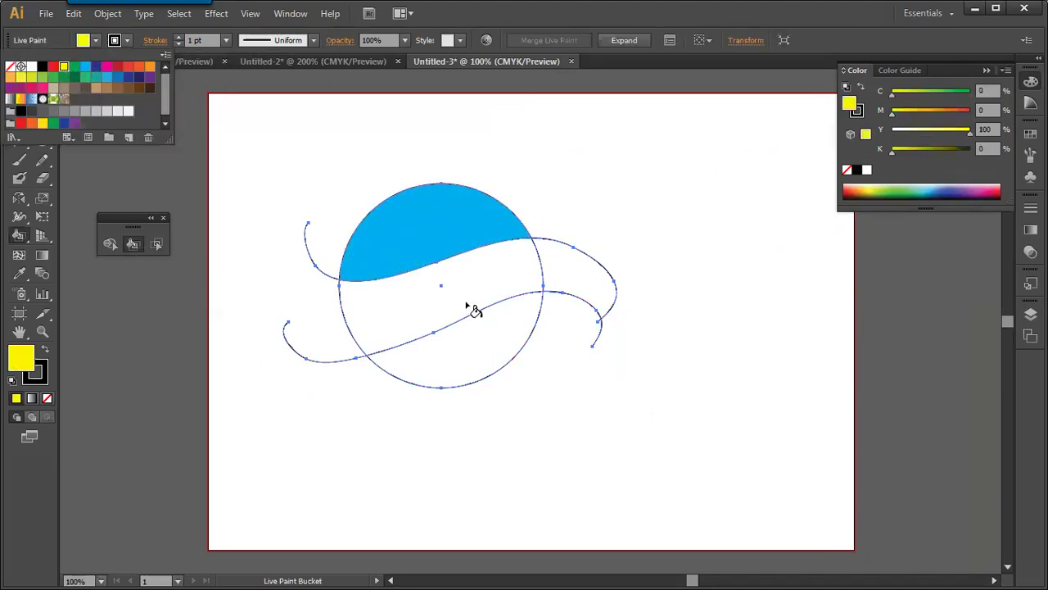
click(470, 295)
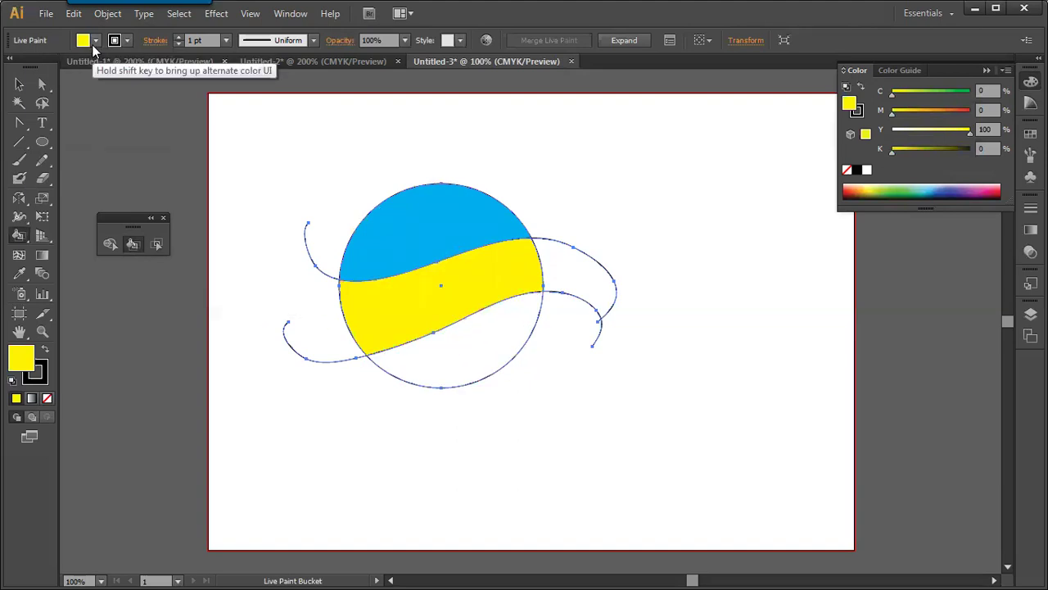
Fill the circle's region below the lower wavy curve with red (M 100, Y 100), and deselect the Live Paint group.
click(96, 40)
click(53, 69)
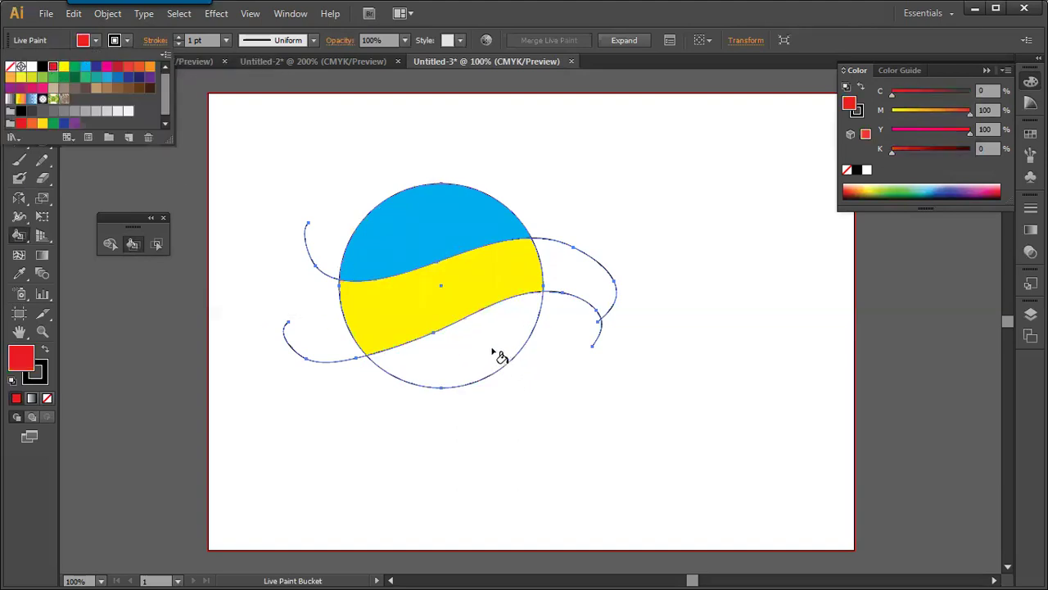
click(498, 358)
click(21, 85)
click(260, 127)
Shrink the Live Paint group into the artboard's upper-left area, and place two copies of it at the lower left and lower right.
click(414, 277)
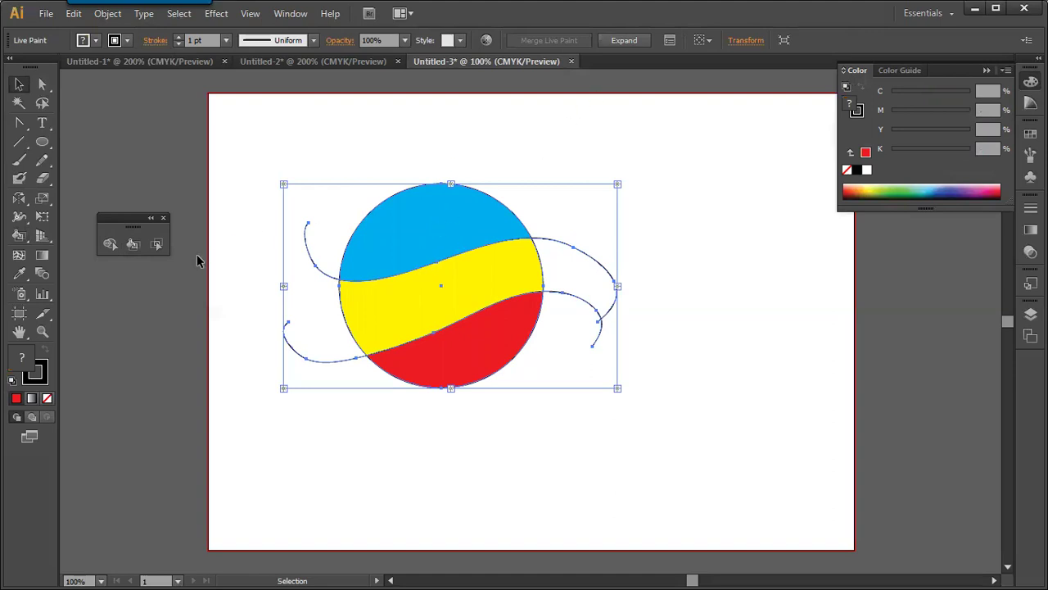
drag(427, 212, 380, 180)
drag(569, 356, 491, 306)
drag(414, 243, 351, 197)
mouse_move(352, 197)
alt+mouse_down()
mouse_move(372, 381)
mouse_move(675, 393)
alt+mouse_up()
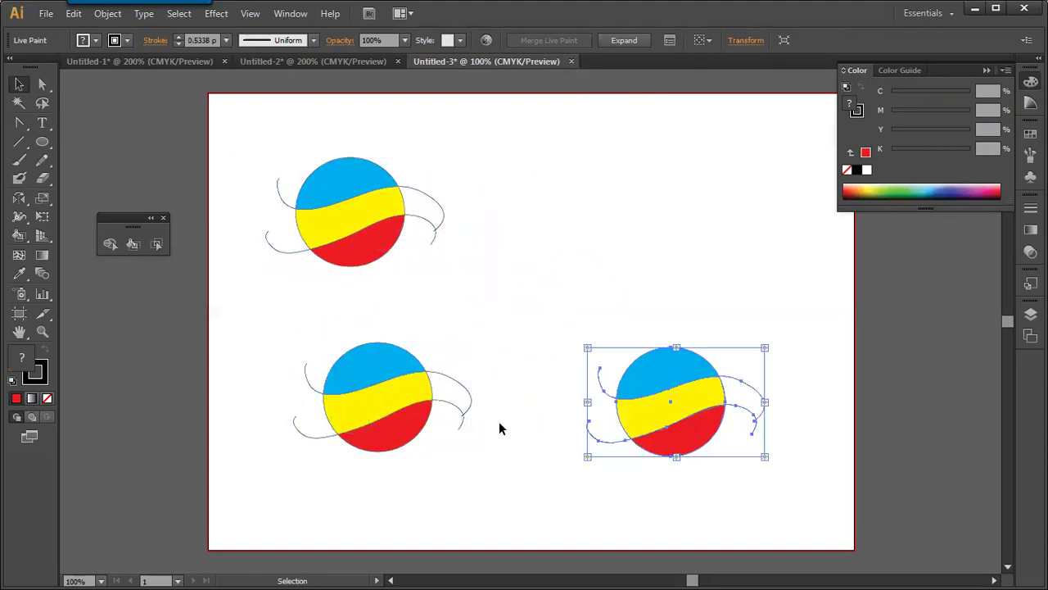
Move the lower-left copy slightly further left, and expand its Live Paint group.
click(397, 375)
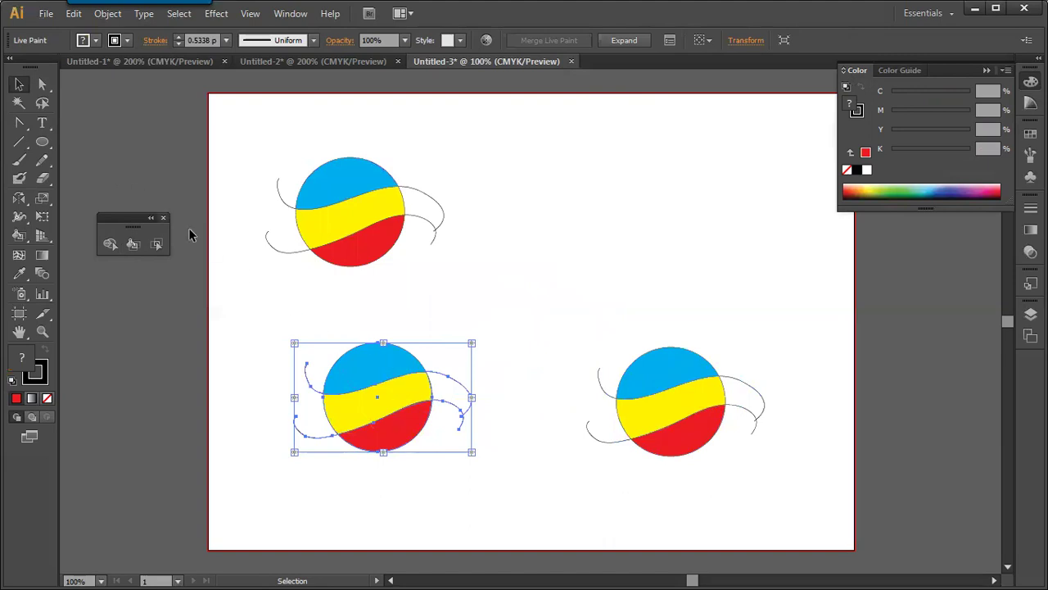
drag(385, 352, 349, 357)
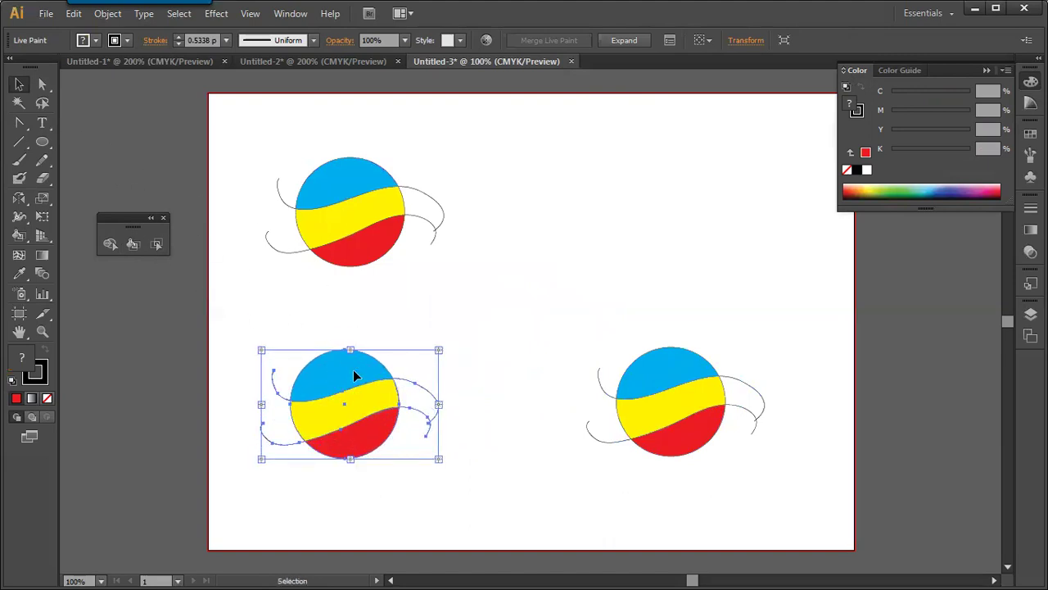
drag(342, 379, 334, 381)
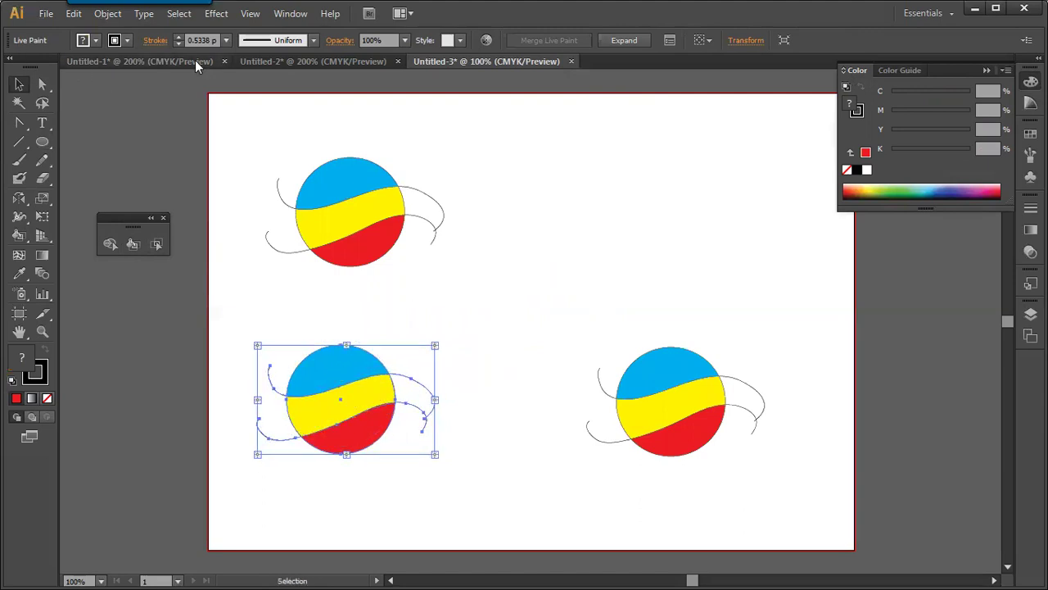
click(624, 41)
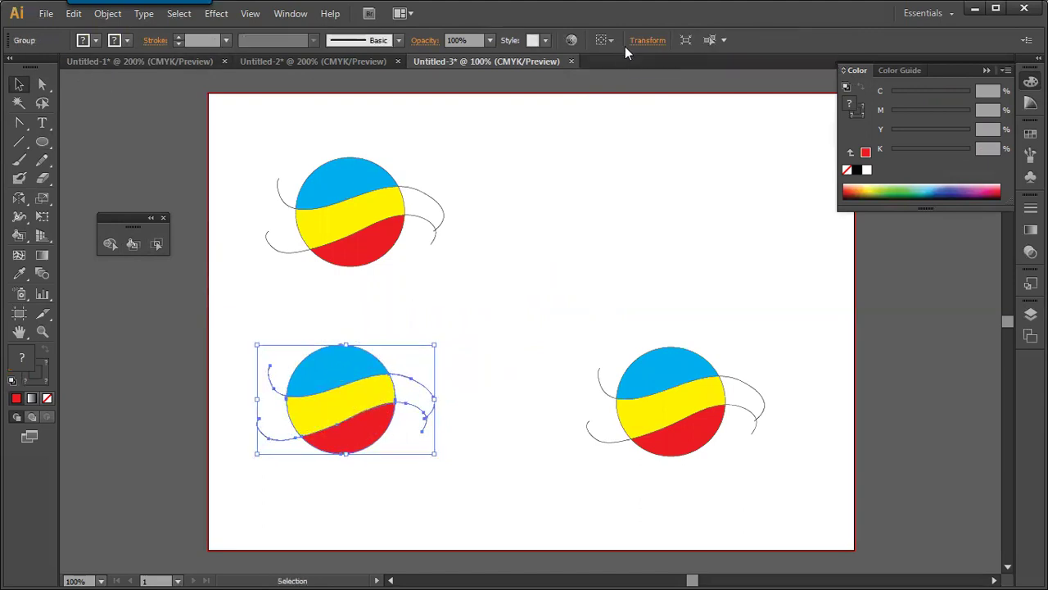
Ungroup the expanded lower-left artwork, and pull its coloured fills away from the line work to the lower right.
right_click(348, 368)
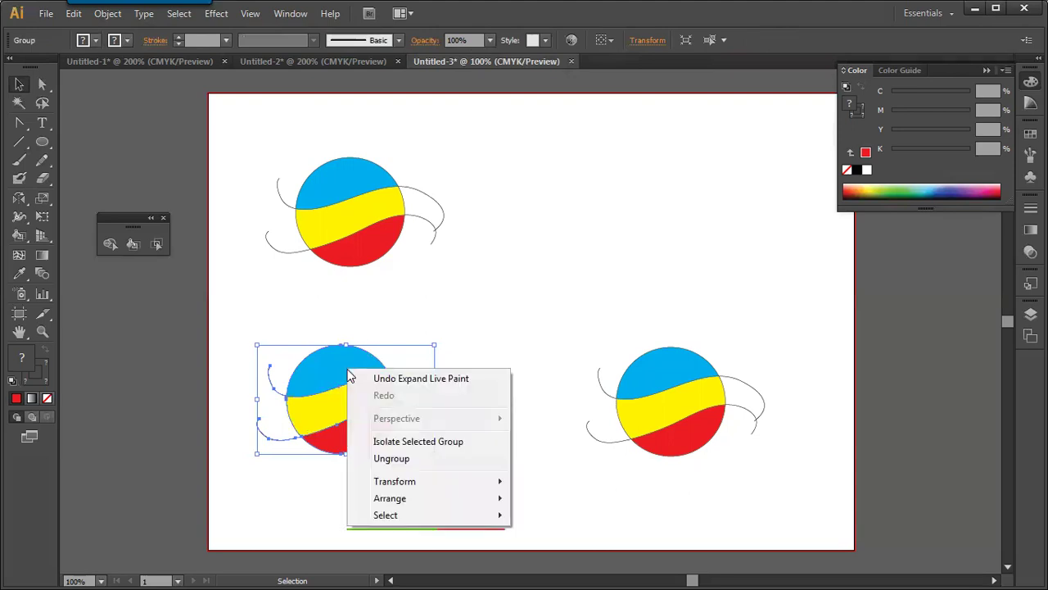
click(390, 457)
click(471, 378)
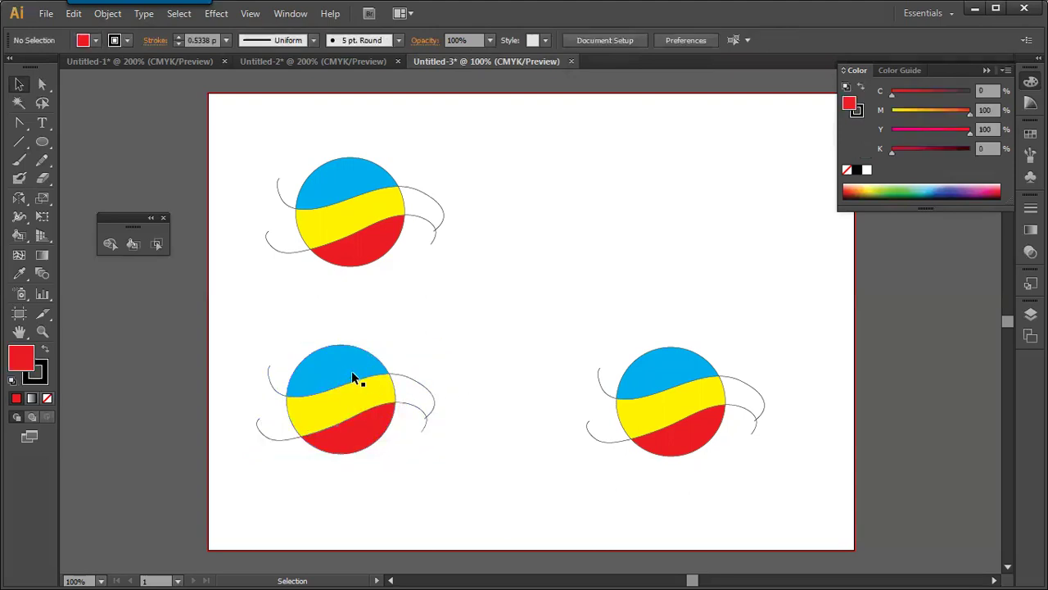
drag(356, 392, 321, 359)
click(397, 318)
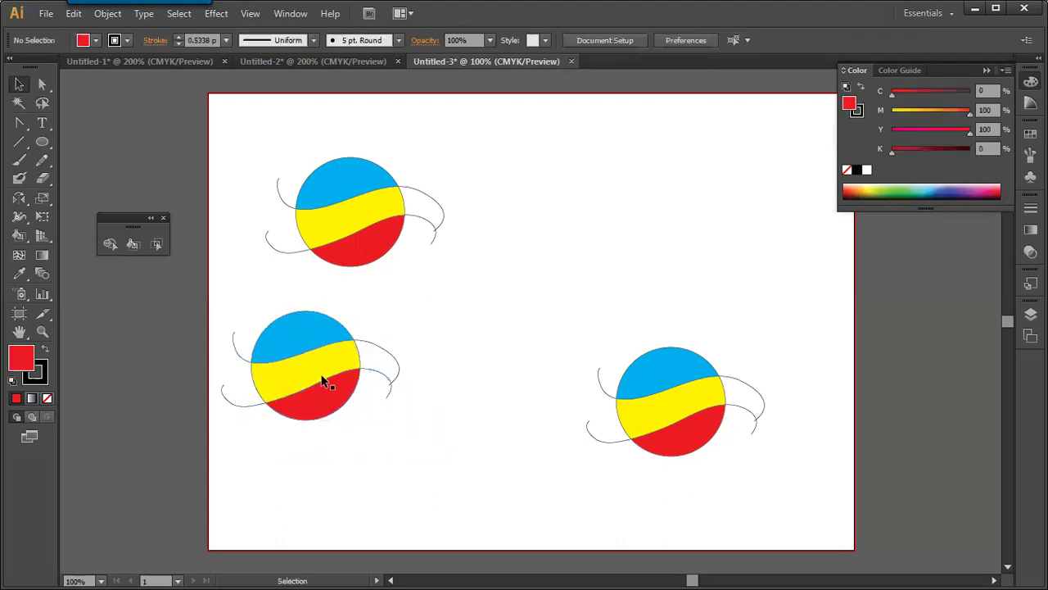
drag(327, 410, 447, 475)
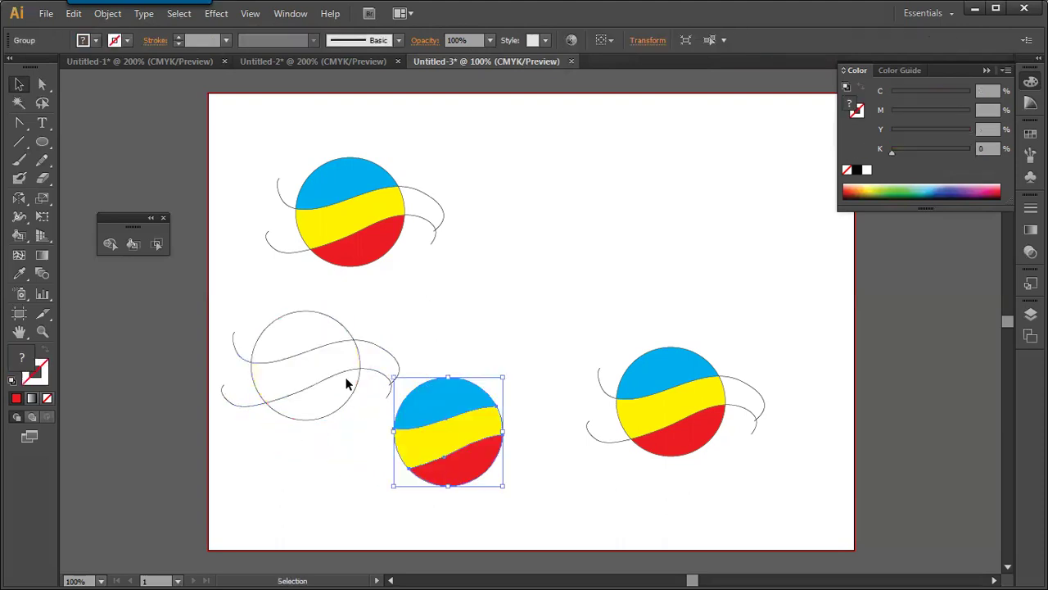
Ungroup the separated fills and space the blue, yellow and red pieces apart, with the empty line work kept clear beside them.
drag(438, 412, 464, 331)
right_click(457, 361)
click(497, 451)
click(504, 295)
drag(481, 436, 513, 452)
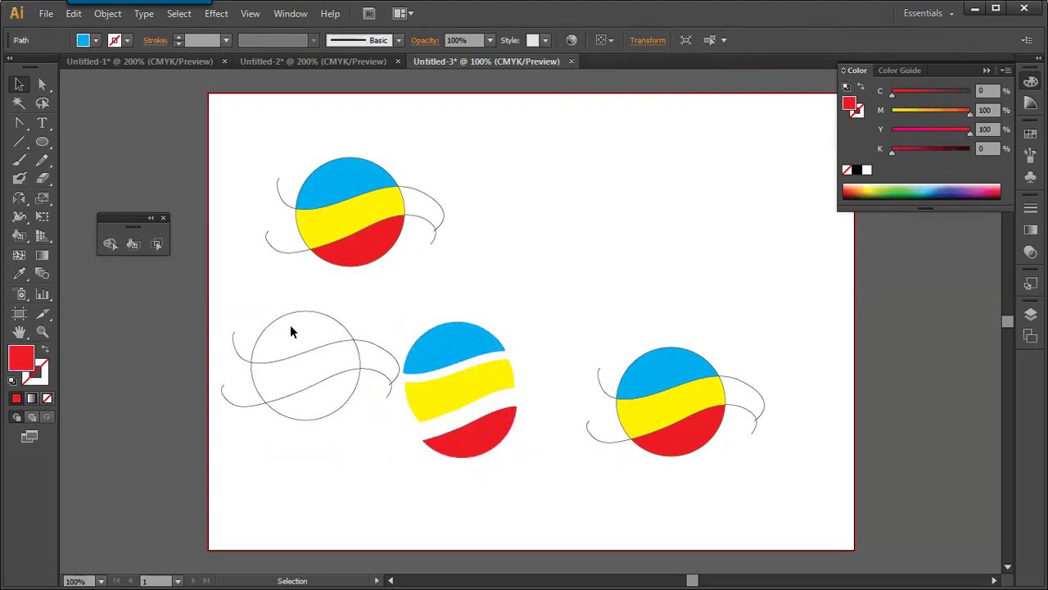
drag(348, 335, 331, 376)
Move the lower-right copy up and right, and delete the curve ends protruding from its circle with the Live Paint Selection tool.
mouse_move(692, 428)
mouse_down()
mouse_move(718, 362)
mouse_move(733, 392)
mouse_up()
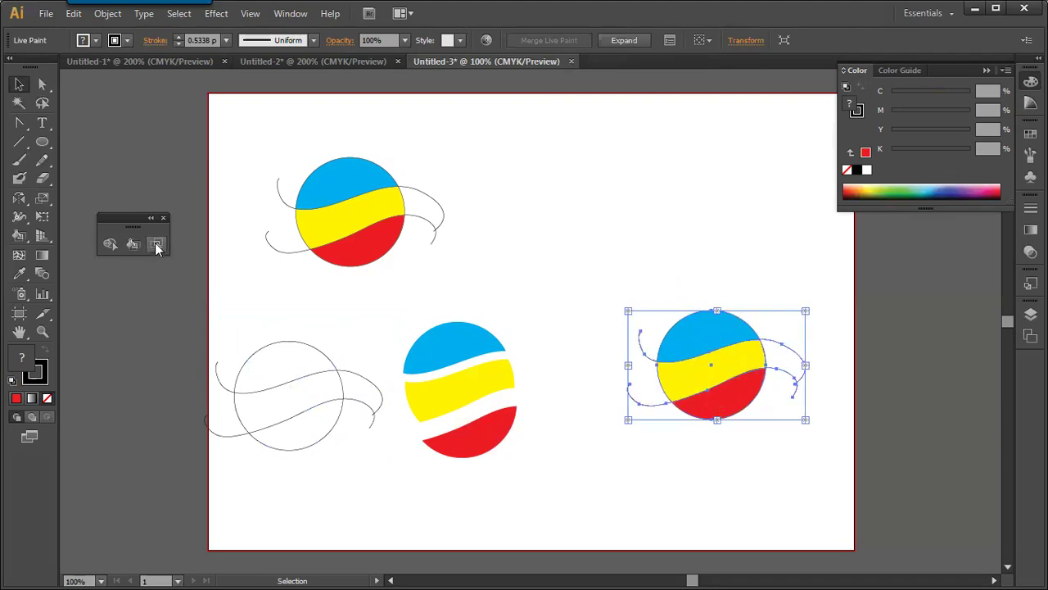
click(157, 245)
click(643, 346)
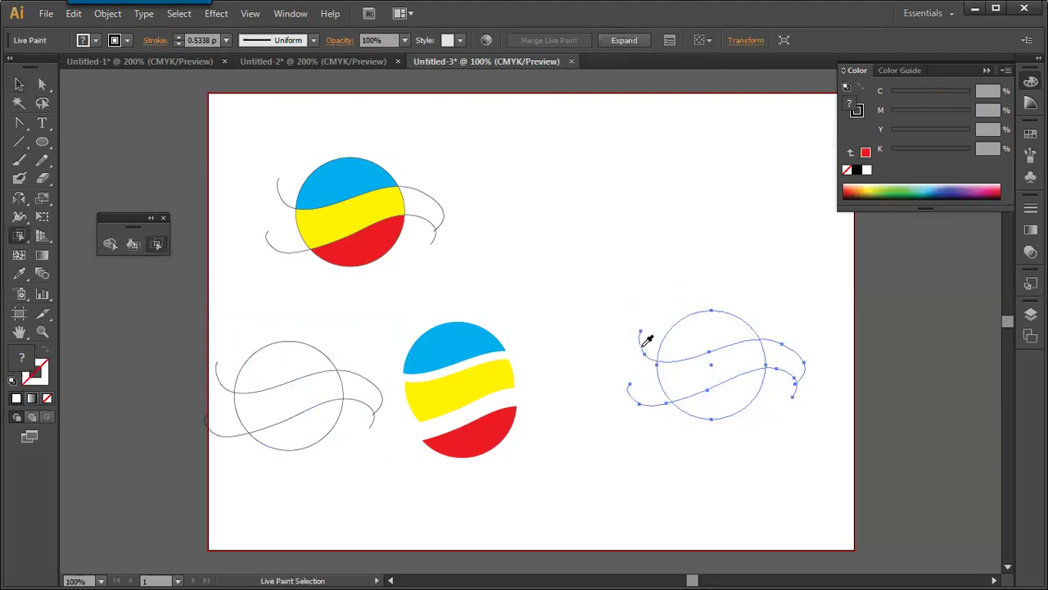
key(ctrl+z)
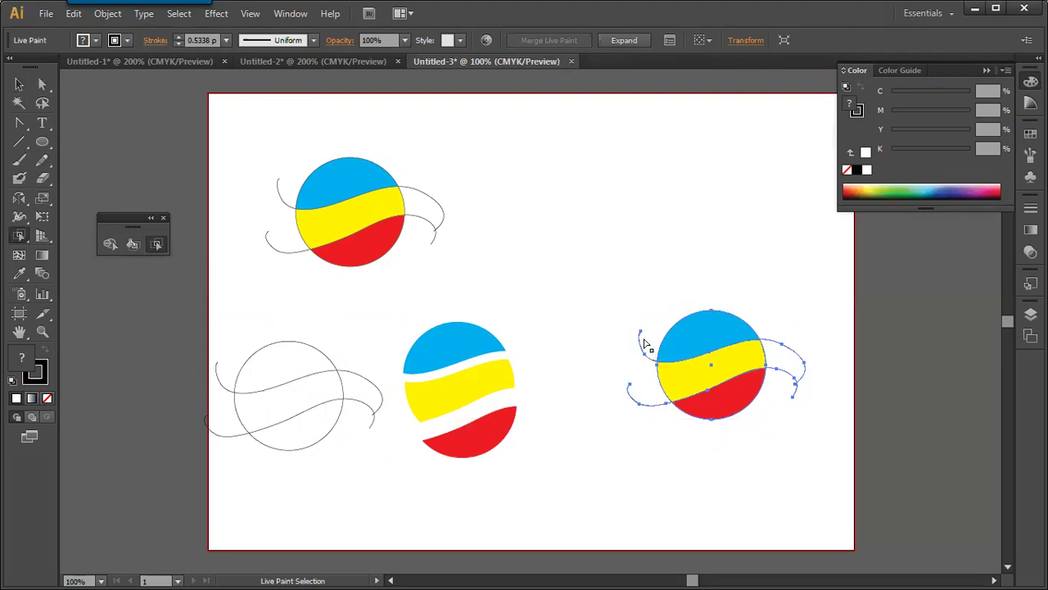
click(640, 386)
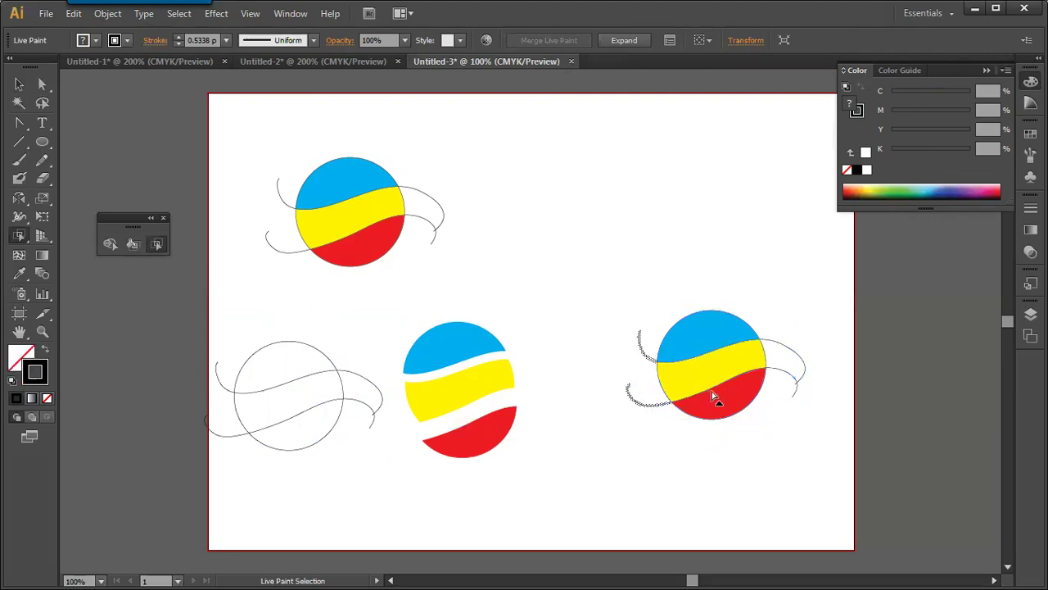
click(786, 369)
key(Delete)
click(19, 84)
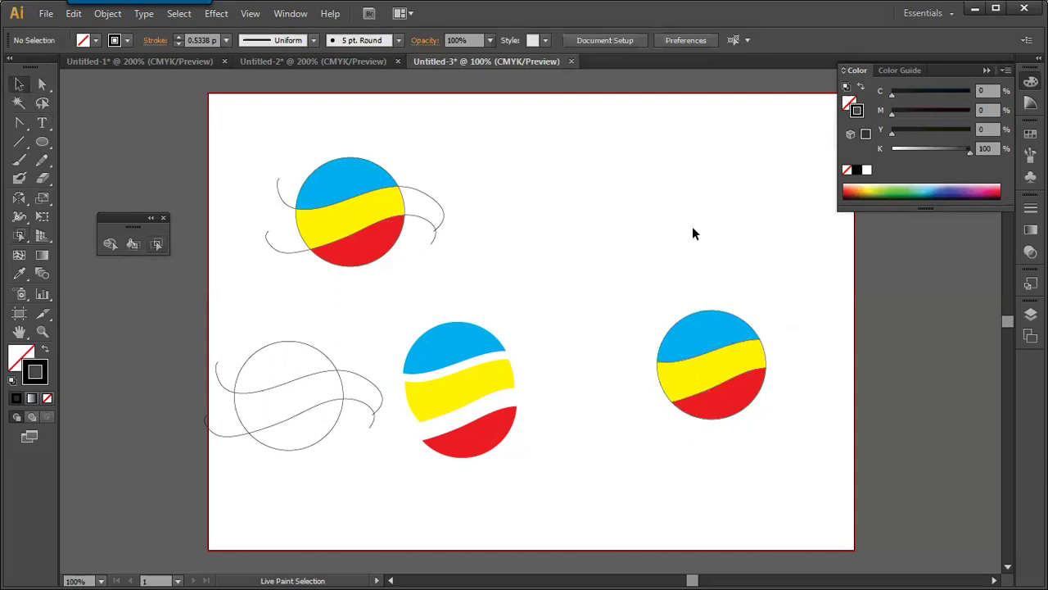
Expand the trimmed Live Paint circle on the right, and move it slightly upward.
click(707, 344)
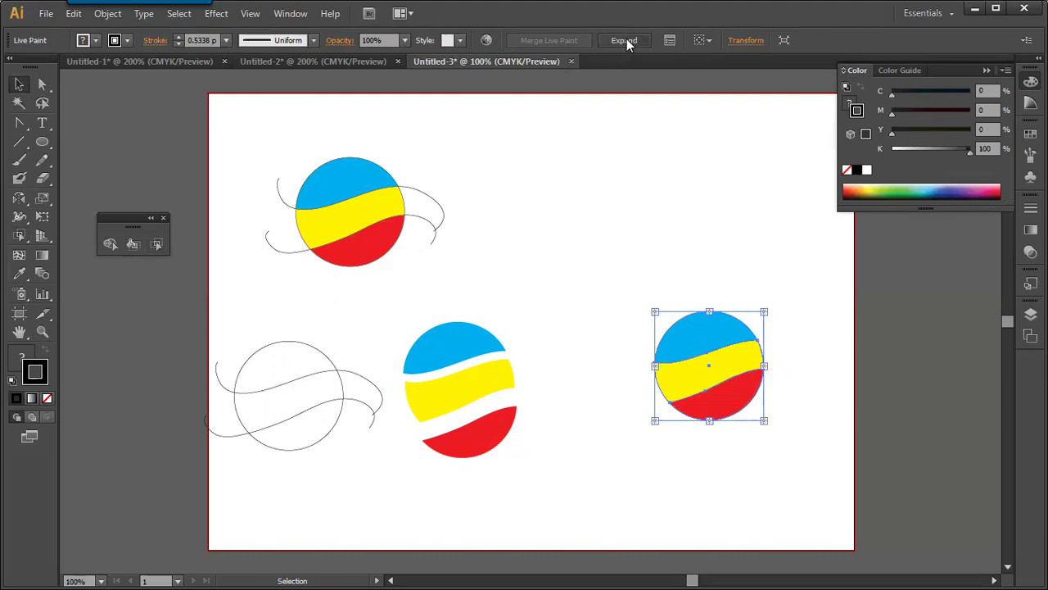
click(625, 41)
click(624, 186)
click(702, 341)
drag(683, 334, 707, 324)
Ungroup the expanded right circle and separate it into coloured fills and outlines, placing the outlines to the right of the fills.
right_click(703, 333)
click(733, 414)
click(664, 432)
drag(609, 407, 609, 407)
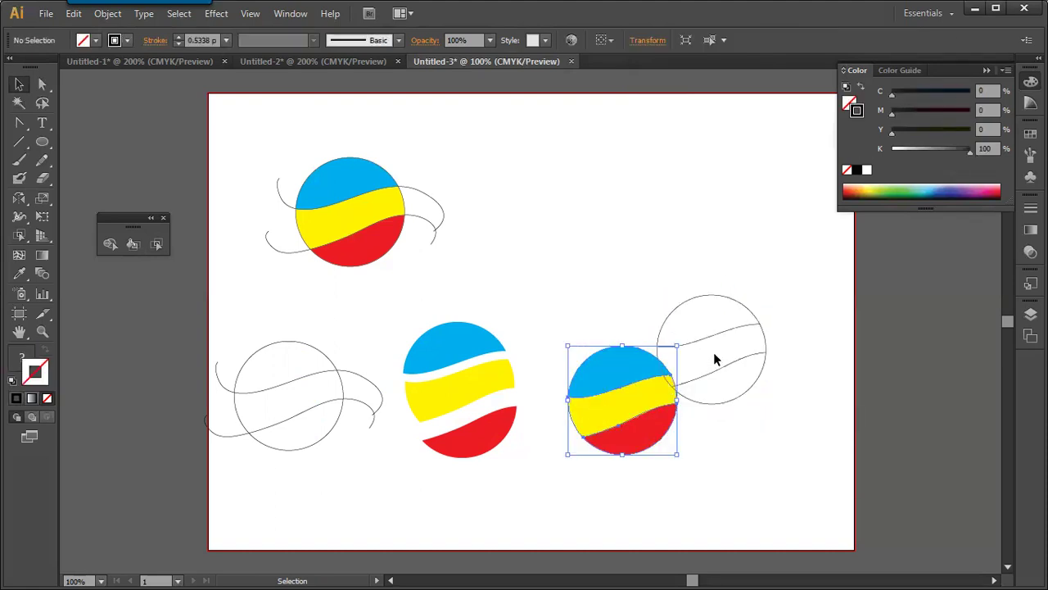
drag(735, 364, 806, 367)
drag(634, 372, 667, 361)
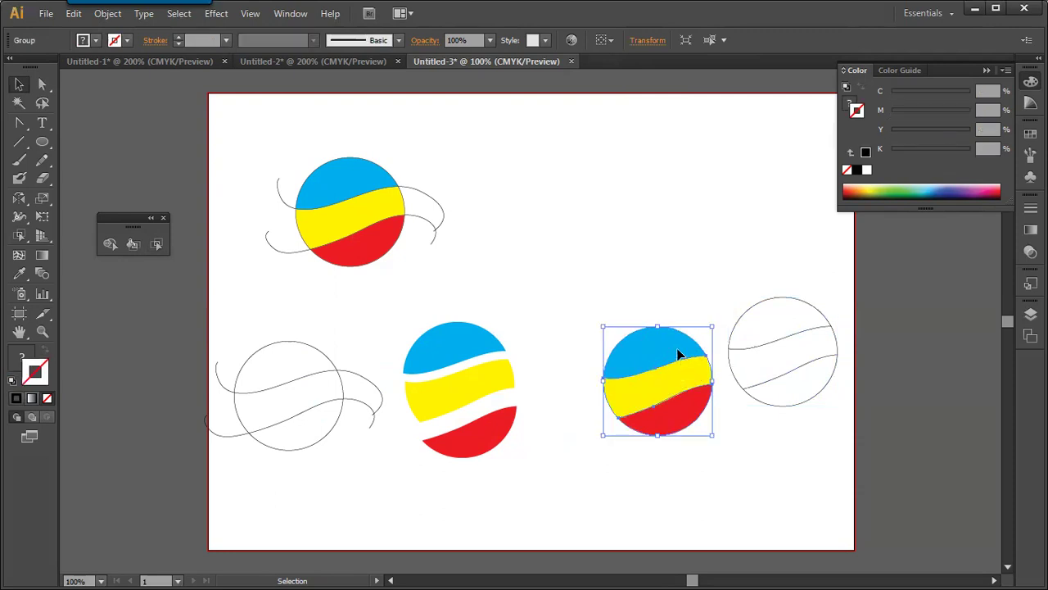
Ungroup the right circle's fills, and space its blue, yellow and red pieces apart vertically.
right_click(677, 346)
click(709, 436)
drag(669, 321, 652, 286)
right_click(686, 402)
click(713, 277)
click(622, 264)
drag(677, 381, 676, 407)
click(706, 440)
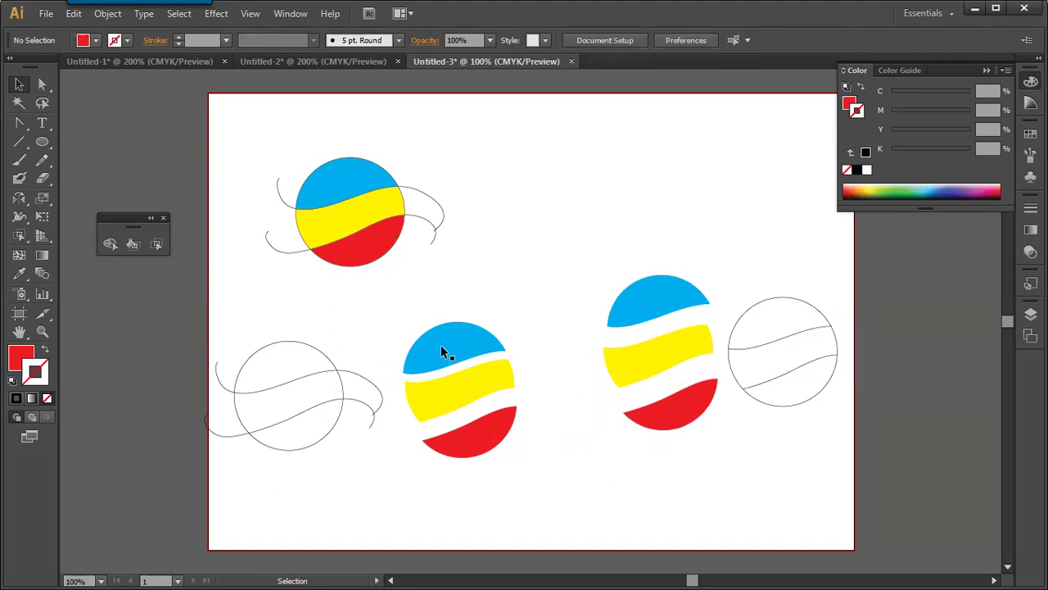
click(300, 412)
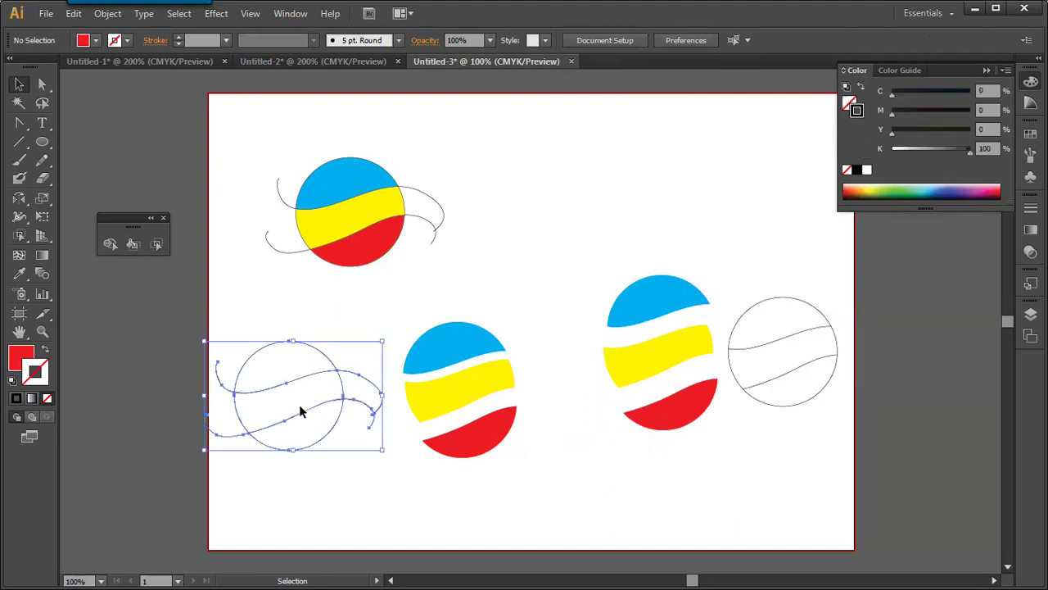
click(465, 374)
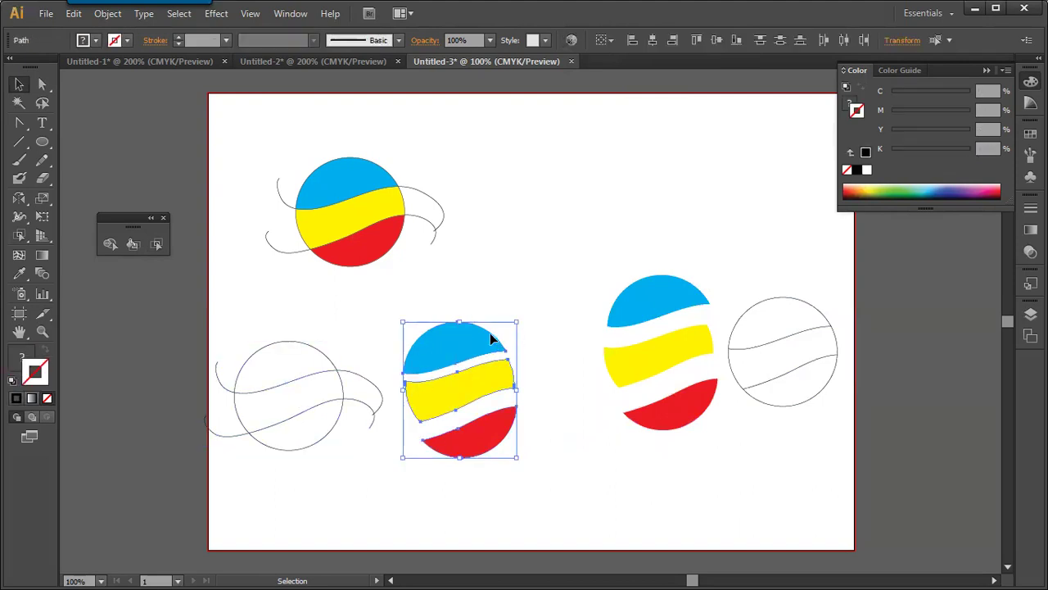
key(a)
Create a new document with the default settings, and draw a wavy Pencil stroke forming the top and right edges of a skirt-like shape.
key(ctrl+n)
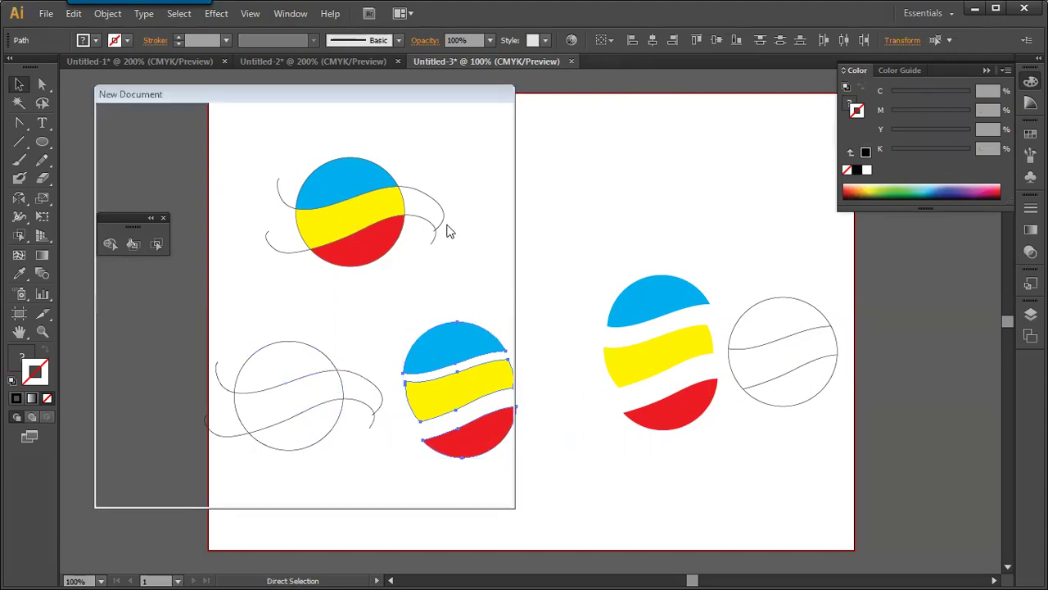
key(Return)
click(42, 161)
drag(532, 193, 538, 190)
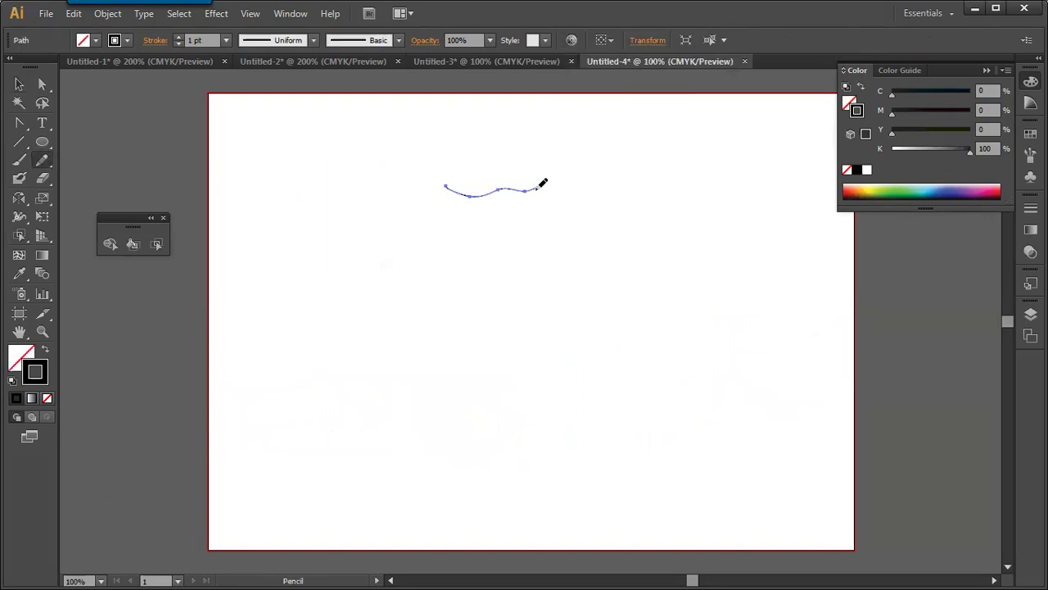
drag(590, 344, 649, 492)
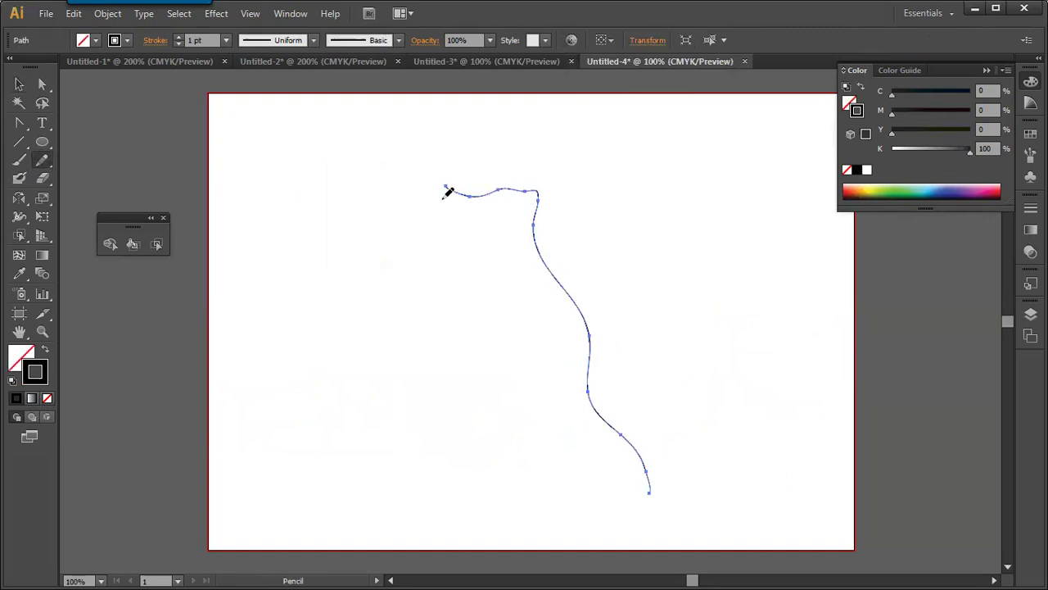
Undo the last Pencil stroke that replaced the first one, and turn off editing of selected paths in the Pencil tool's options.
drag(350, 473, 288, 492)
key(ctrl+z)
key(Return)
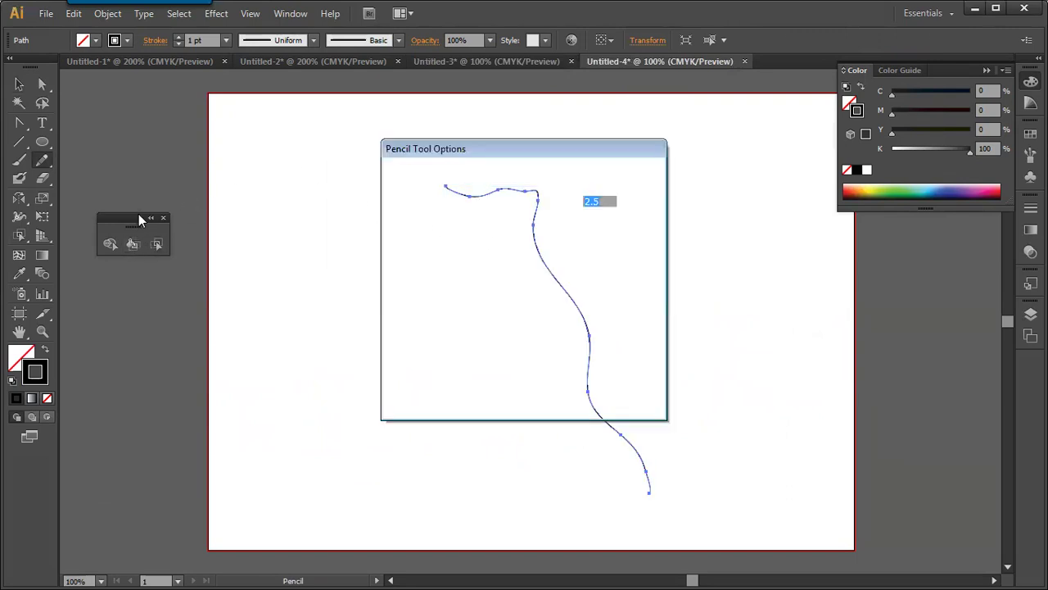
click(448, 320)
click(547, 385)
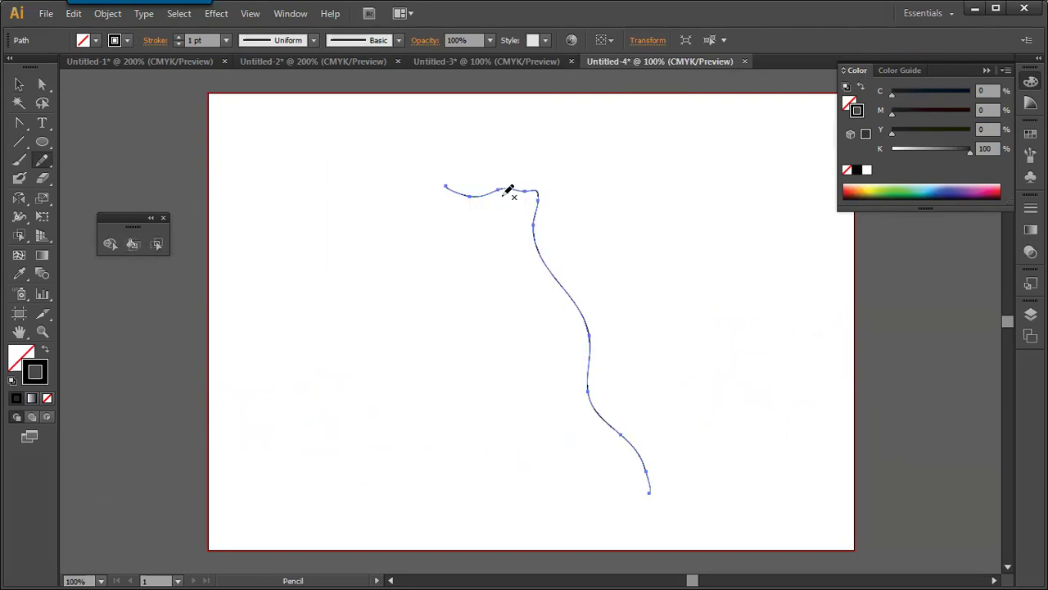
Draw the shape's left edge, five wavy strokes across it and three lengthwise strokes inside it with the Pencil tool, forming a grid.
mouse_move(448, 186)
mouse_down()
mouse_move(399, 351)
mouse_move(316, 480)
mouse_up()
mouse_move(395, 205)
mouse_down()
mouse_move(431, 222)
mouse_move(603, 214)
mouse_up()
drag(365, 259, 626, 250)
drag(343, 309, 631, 328)
drag(331, 351, 652, 416)
mouse_move(300, 434)
mouse_down()
mouse_move(580, 478)
mouse_move(728, 450)
mouse_up()
mouse_move(482, 177)
mouse_down()
mouse_move(399, 511)
mouse_move(488, 477)
mouse_move(490, 520)
mouse_up()
drag(568, 473, 579, 526)
Stretch the left edge stroke slightly so that its upper end crosses the top stroke, and deselect it.
click(18, 85)
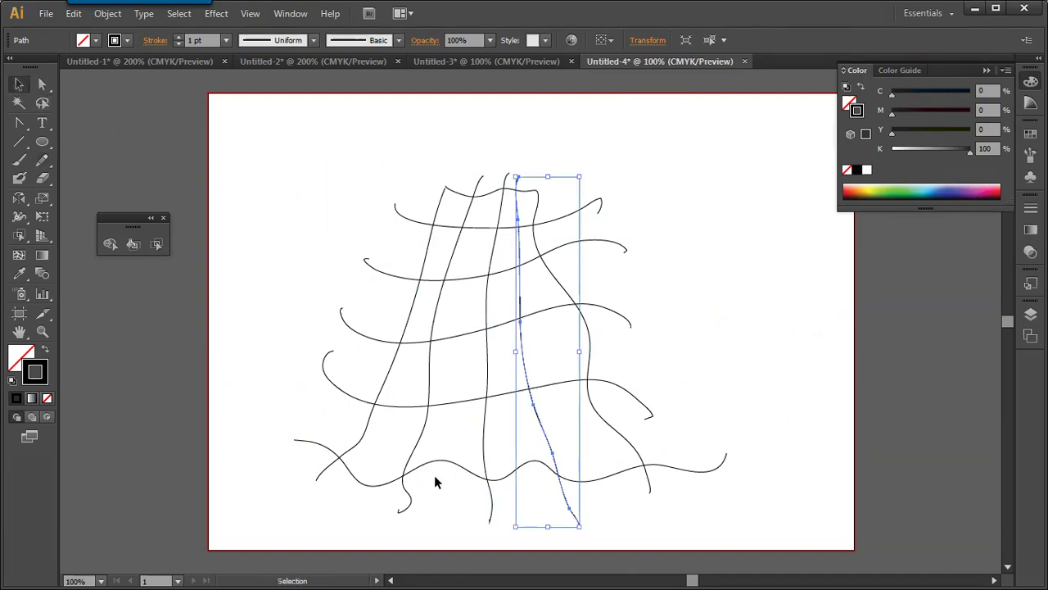
click(442, 200)
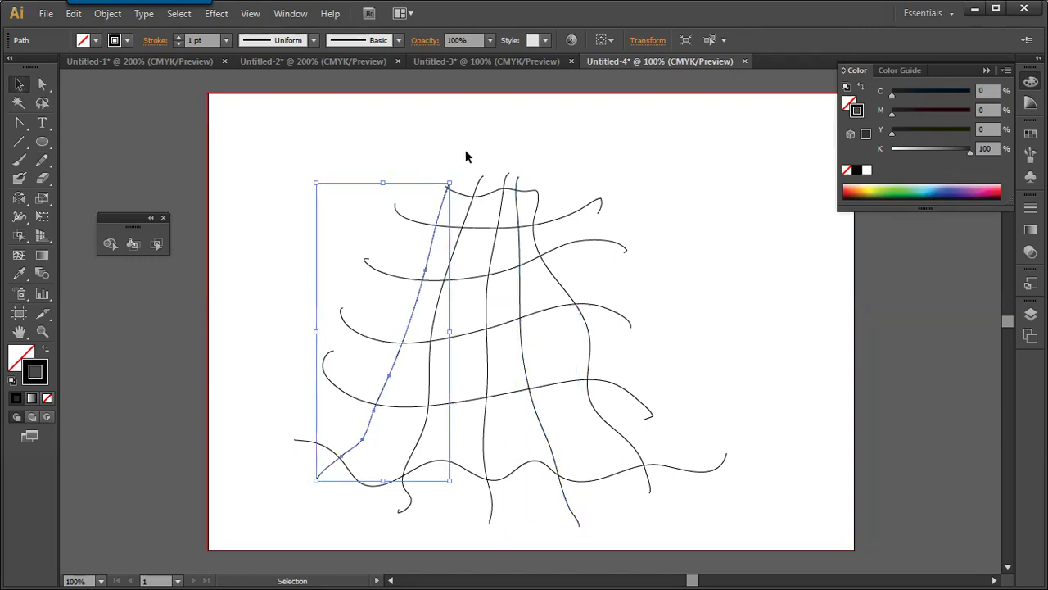
click(487, 208)
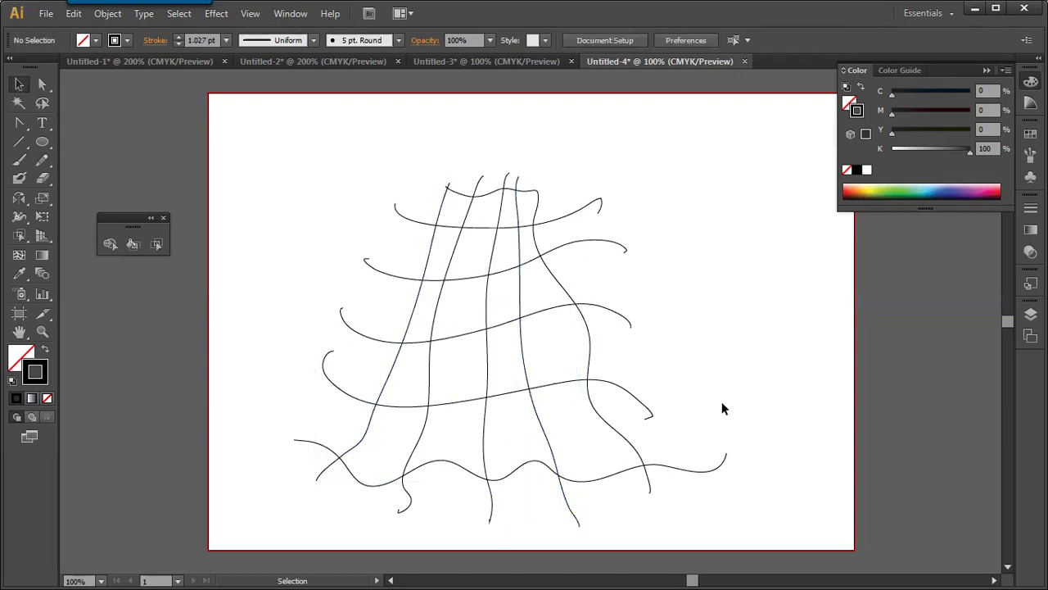
Turn all the pencil strokes into a Live Paint group, using light blue (C 100) as the fill colour.
key(ctrl+a)
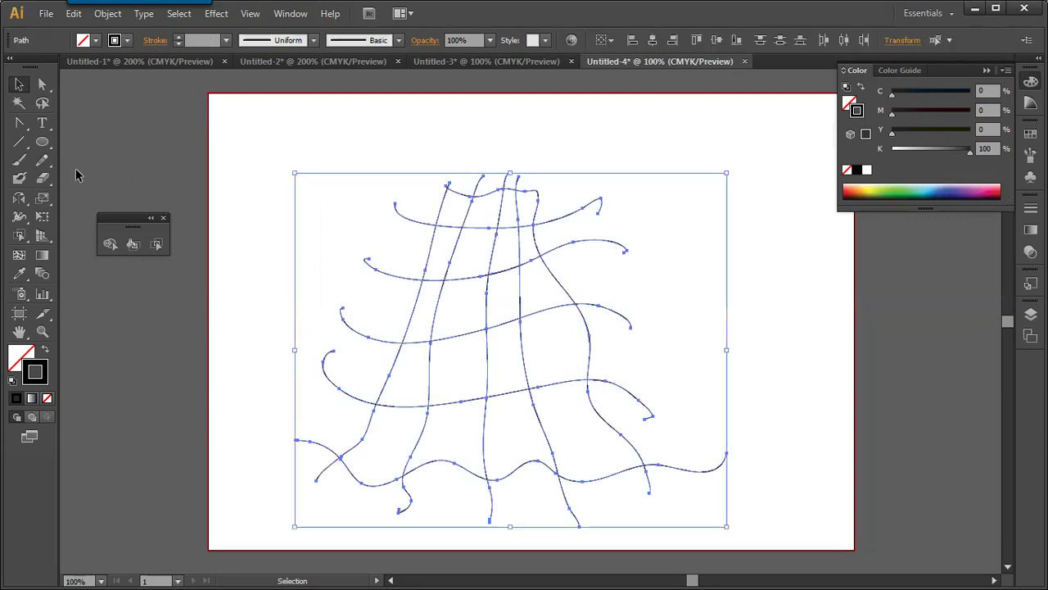
click(125, 246)
click(95, 40)
click(85, 65)
click(458, 205)
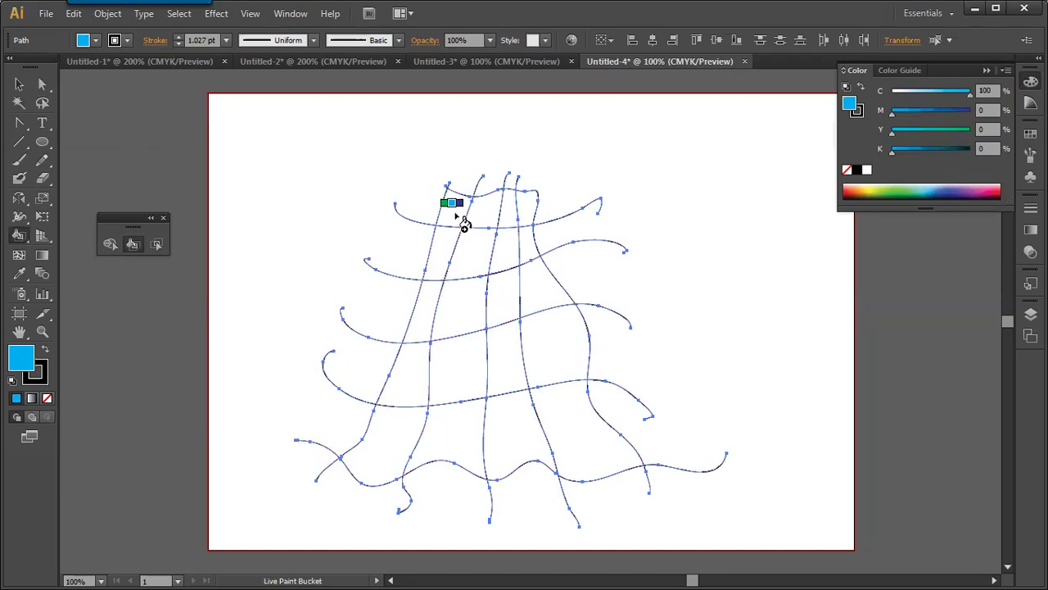
Fill every closed cell of the pencil-drawn grid with light blue (C 100) using the Live Paint Bucket.
click(469, 208)
click(508, 244)
click(527, 216)
click(529, 244)
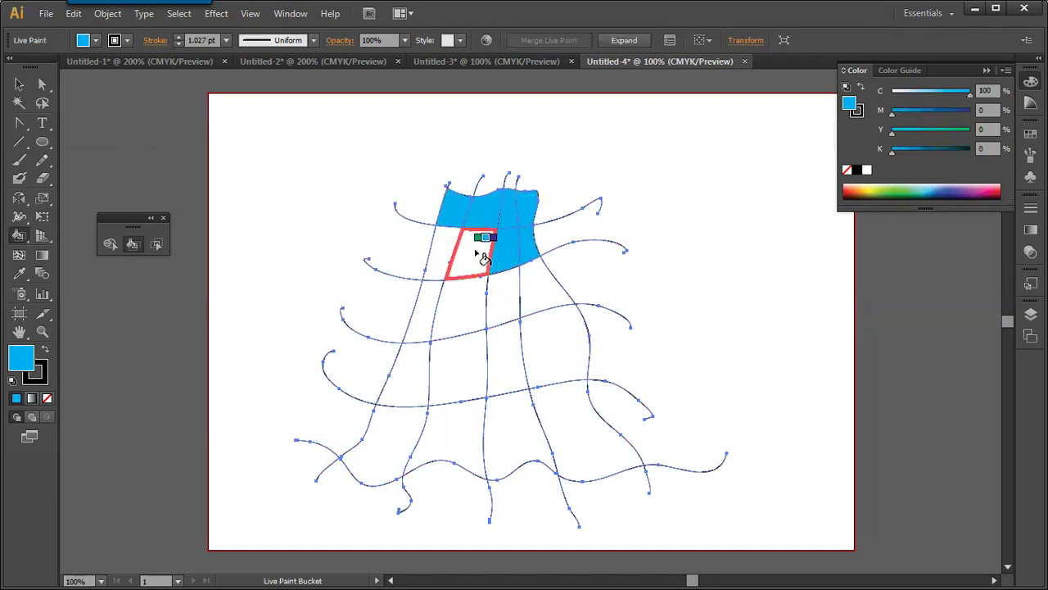
click(478, 253)
click(440, 260)
click(428, 305)
click(460, 315)
click(508, 309)
click(545, 302)
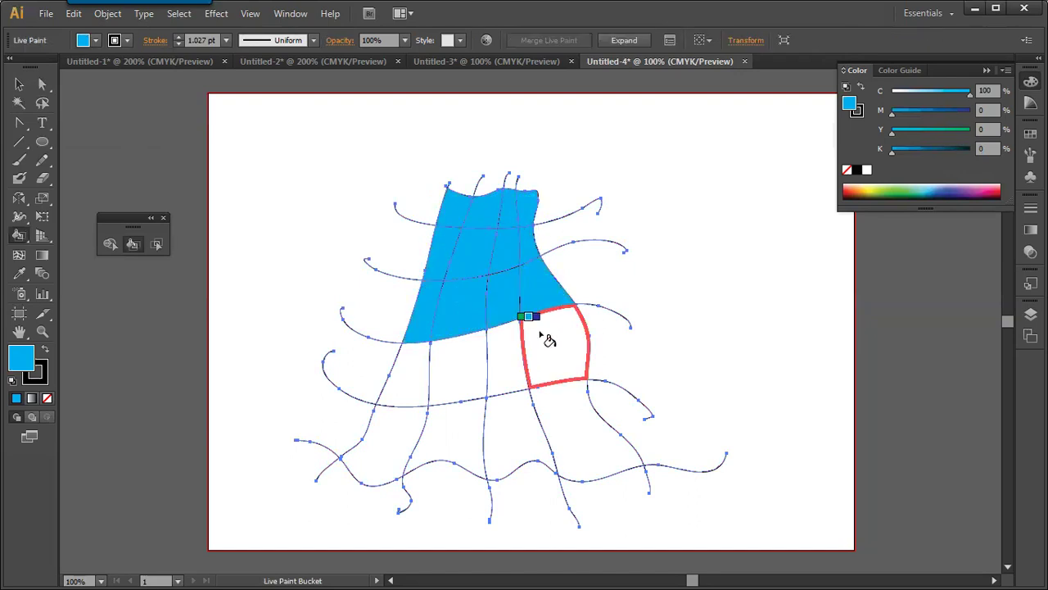
click(550, 344)
click(503, 356)
click(457, 368)
click(406, 381)
click(414, 434)
click(438, 426)
click(524, 429)
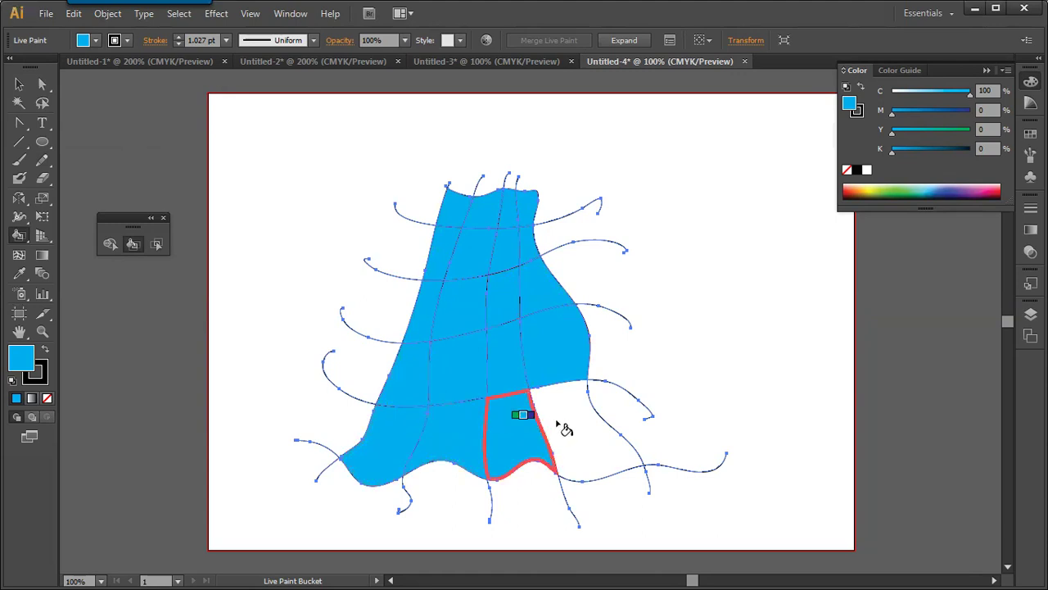
click(585, 438)
Deselect the painted Live Paint group and move it partly past the artboard's left edge.
click(19, 83)
click(173, 112)
mouse_move(467, 227)
mouse_down()
mouse_move(358, 232)
mouse_move(337, 215)
mouse_up()
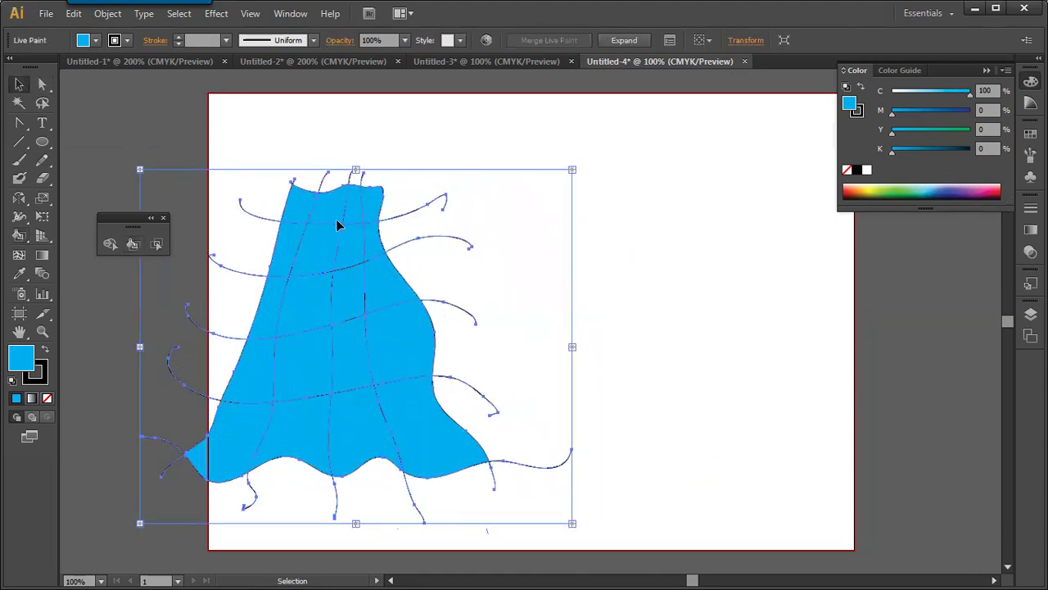
Expand the Live Paint group and ungroup it so the blue fills and the pencil strokes are separate.
right_click(336, 218)
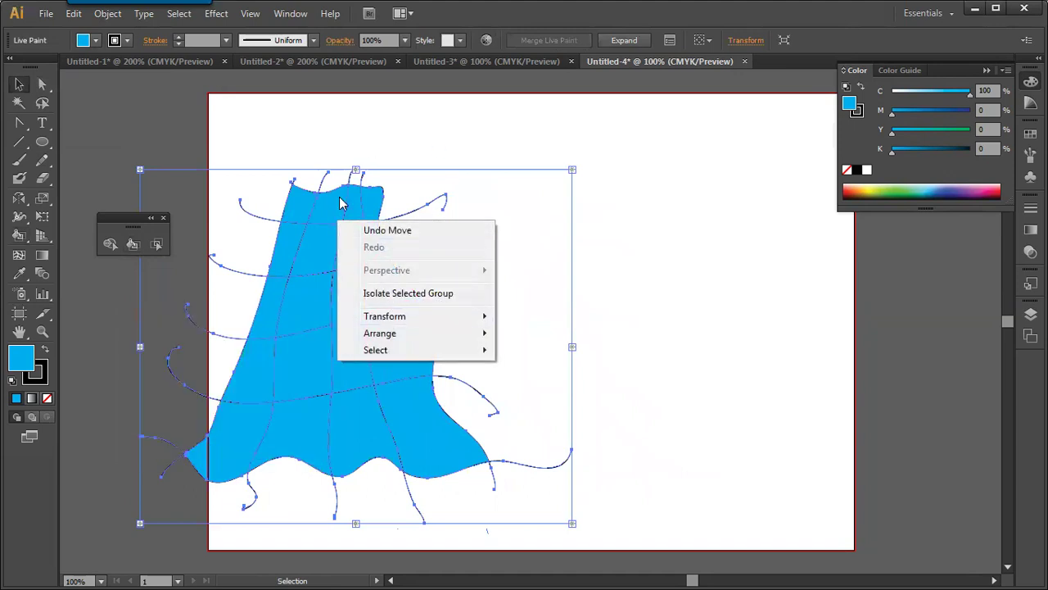
click(624, 40)
right_click(340, 233)
click(377, 325)
click(355, 261)
Move the blue fills onto the right half of the artboard and the pencil strokes further left, clear of them.
mouse_move(355, 262)
mouse_down()
mouse_move(723, 272)
mouse_move(755, 304)
mouse_up()
drag(366, 319, 292, 346)
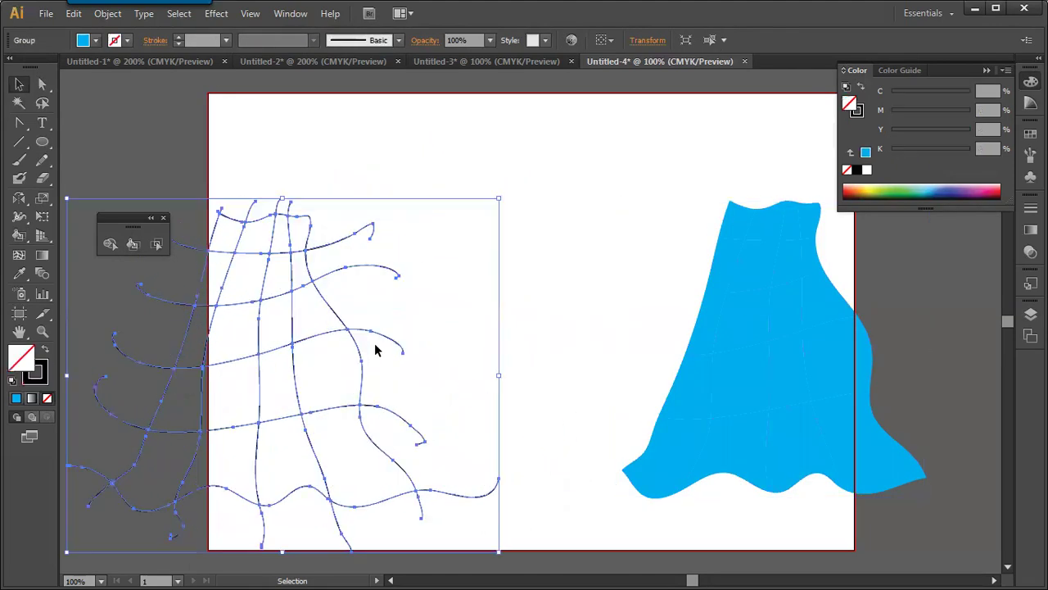
mouse_move(781, 310)
mouse_down()
mouse_move(571, 376)
mouse_move(516, 342)
mouse_up()
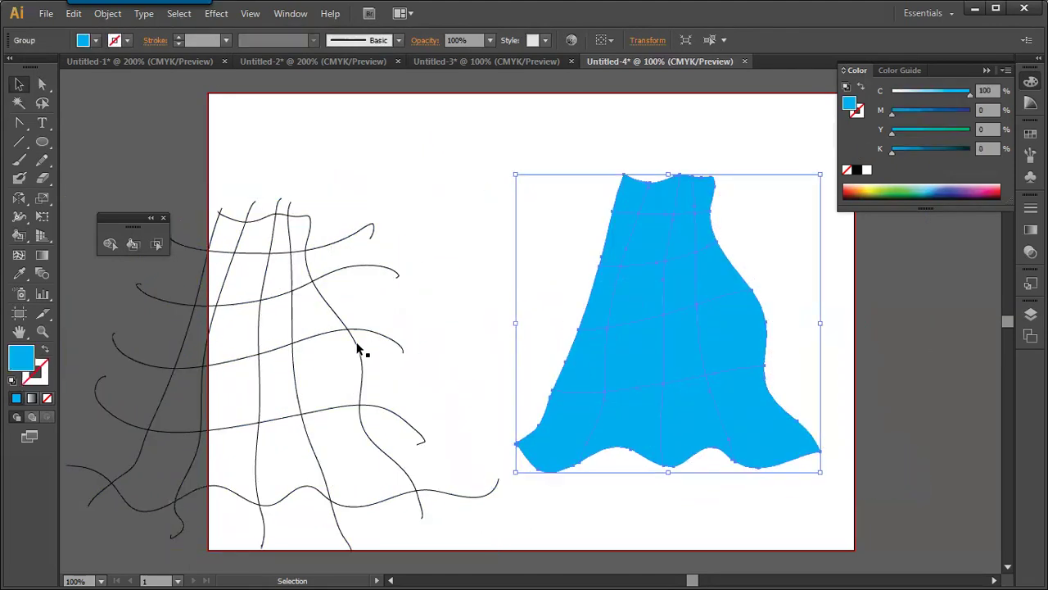
drag(362, 347, 331, 355)
mouse_move(646, 321)
mouse_down()
mouse_move(624, 326)
mouse_move(623, 313)
mouse_up()
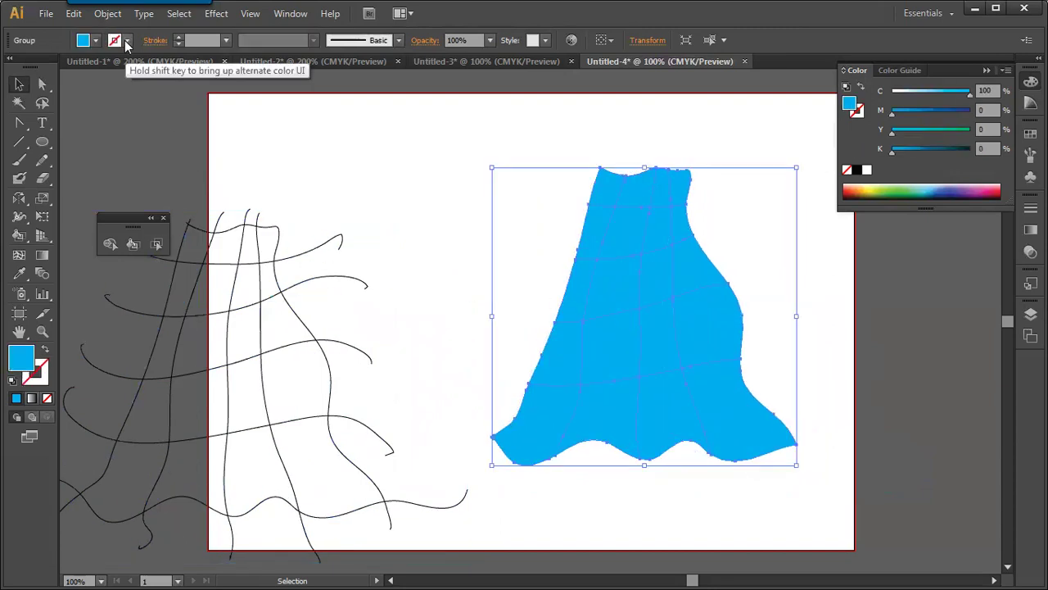
Give the group of blue fills a white 5 pt stroke and deselect it.
click(83, 40)
click(33, 71)
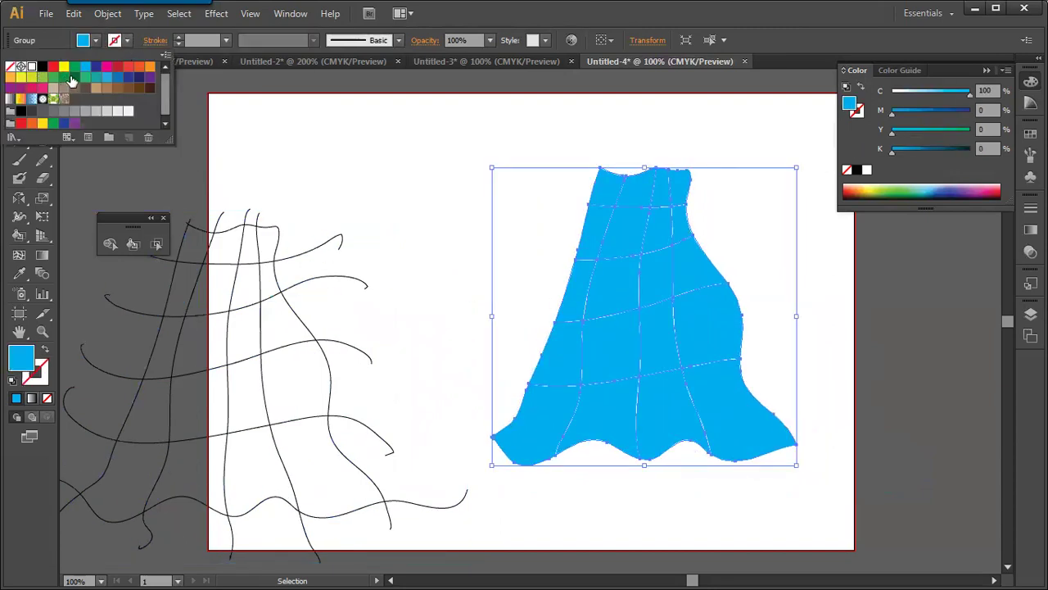
click(226, 39)
click(242, 174)
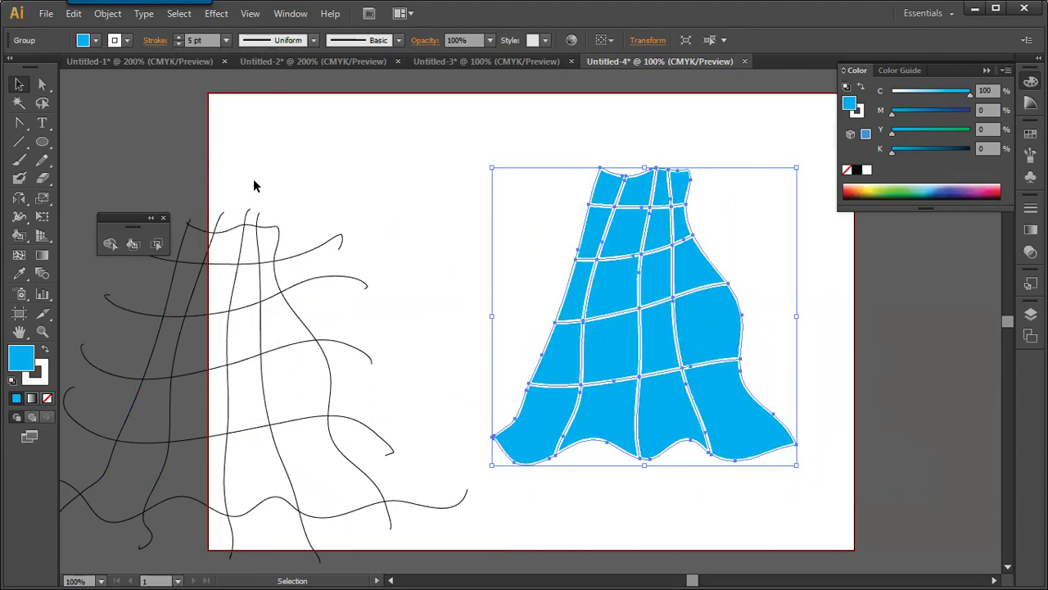
click(289, 152)
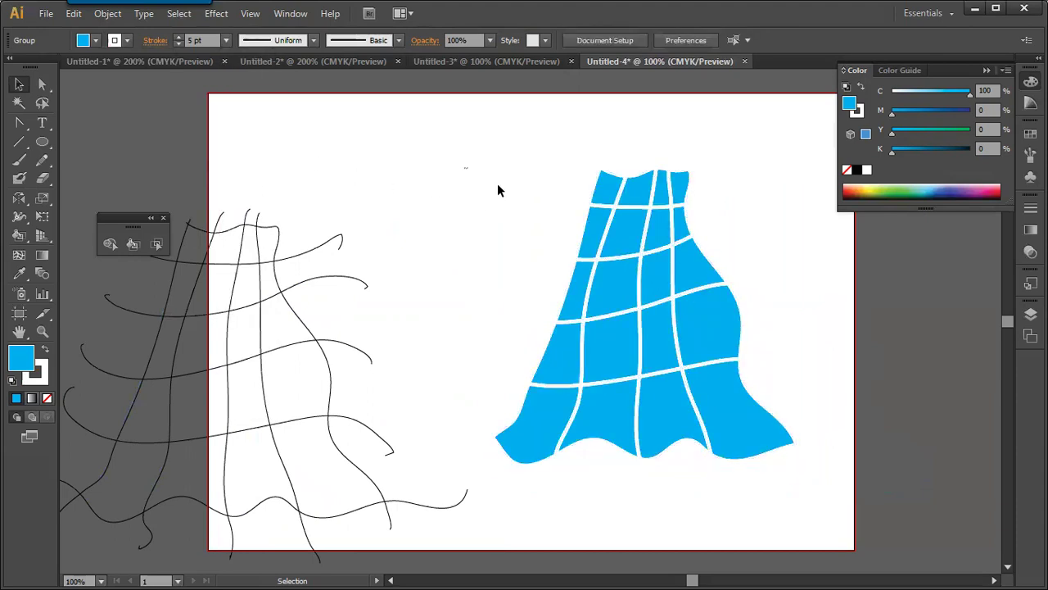
Ungroup the white-outlined blue cells.
click(623, 246)
right_click(622, 245)
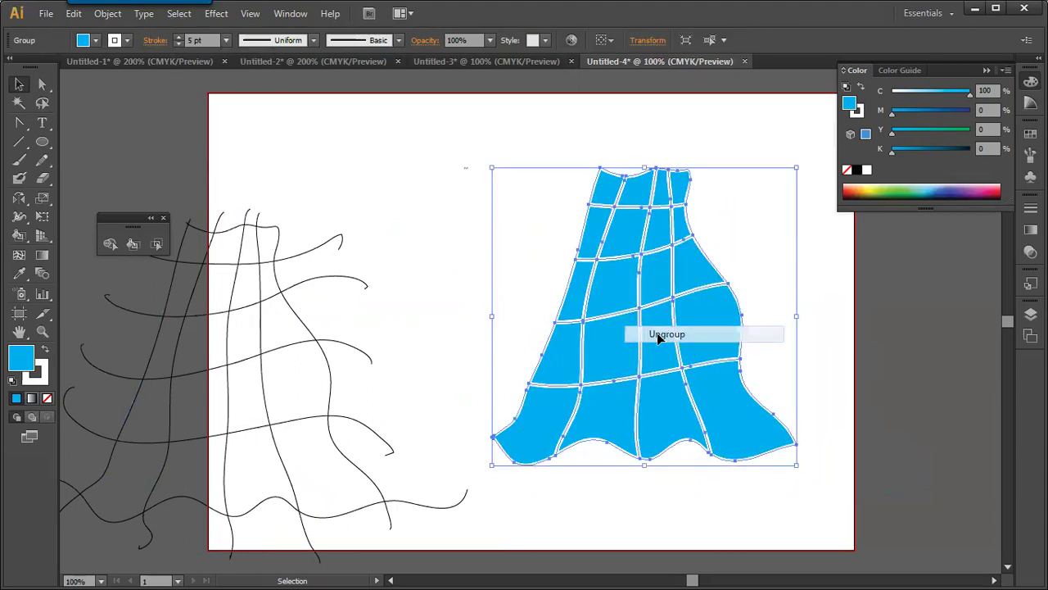
click(656, 333)
Fill the first cell of the third and fifth rows and the third cell of the fourth row with red.
click(590, 293)
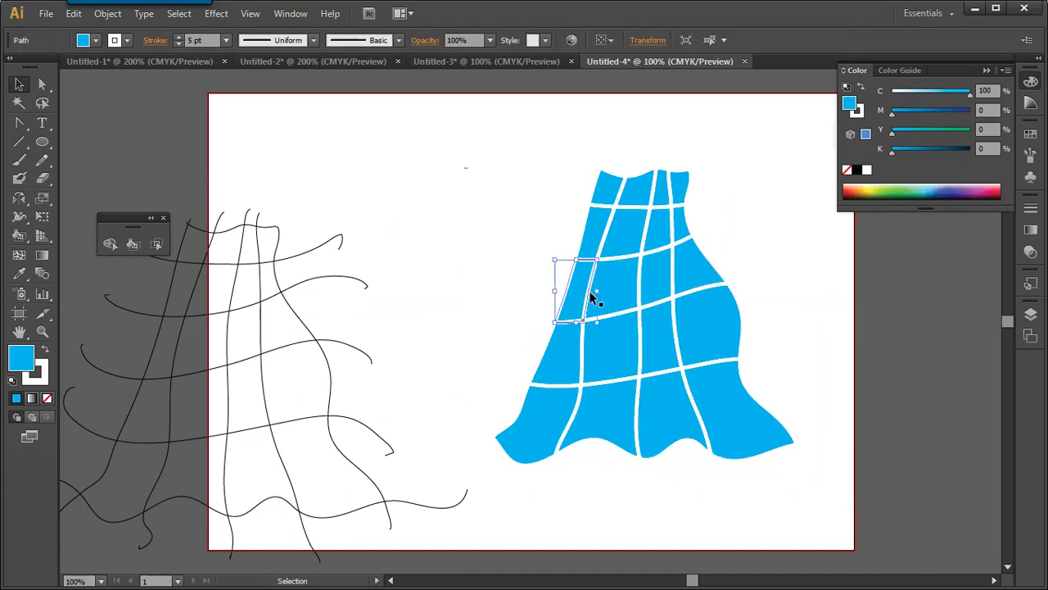
shift+click(588, 424)
click(95, 41)
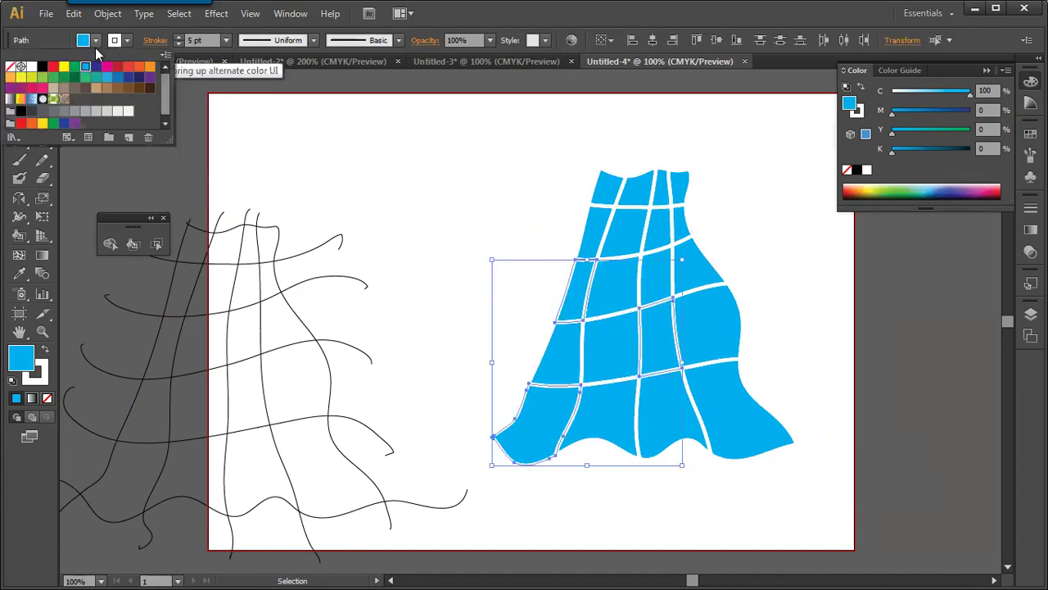
click(53, 66)
click(371, 172)
Fill the first cell of the top row, the last cell of the third row and the second bottom-row cell with yellow (Y 100).
click(612, 194)
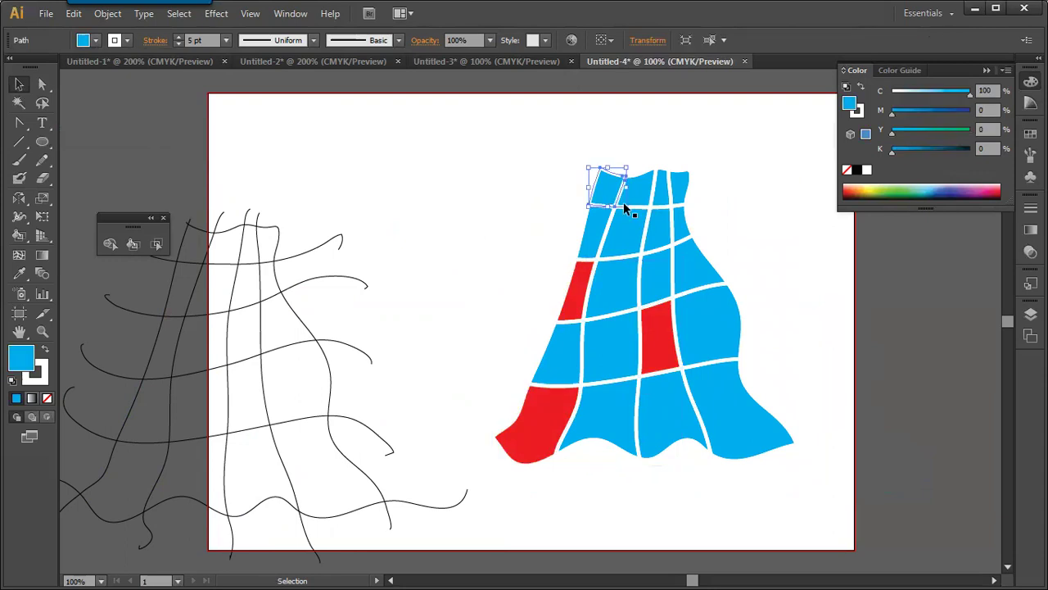
shift+click(697, 277)
shift+click(596, 422)
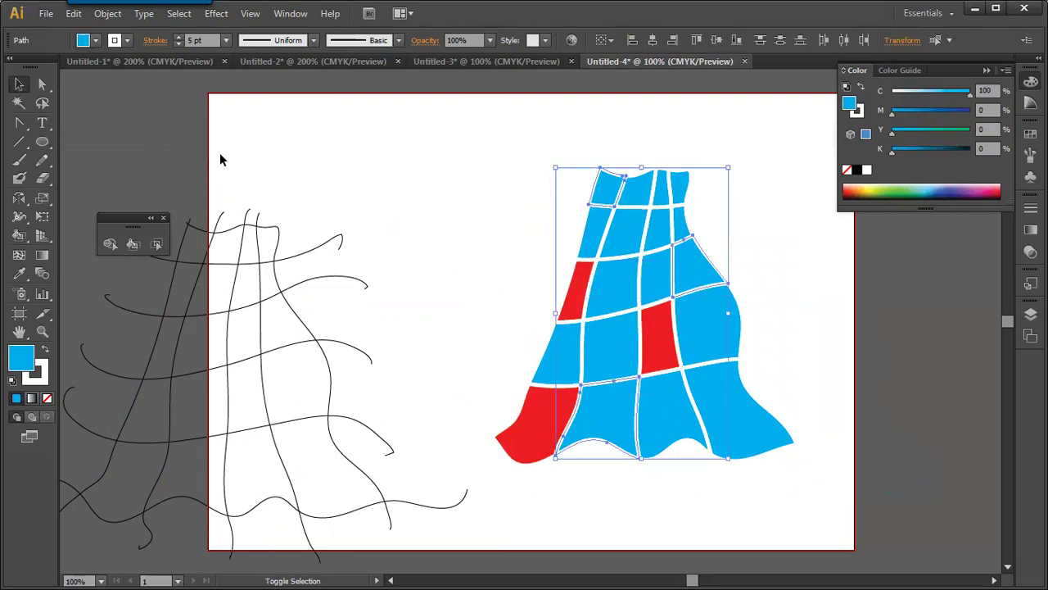
click(95, 41)
click(65, 66)
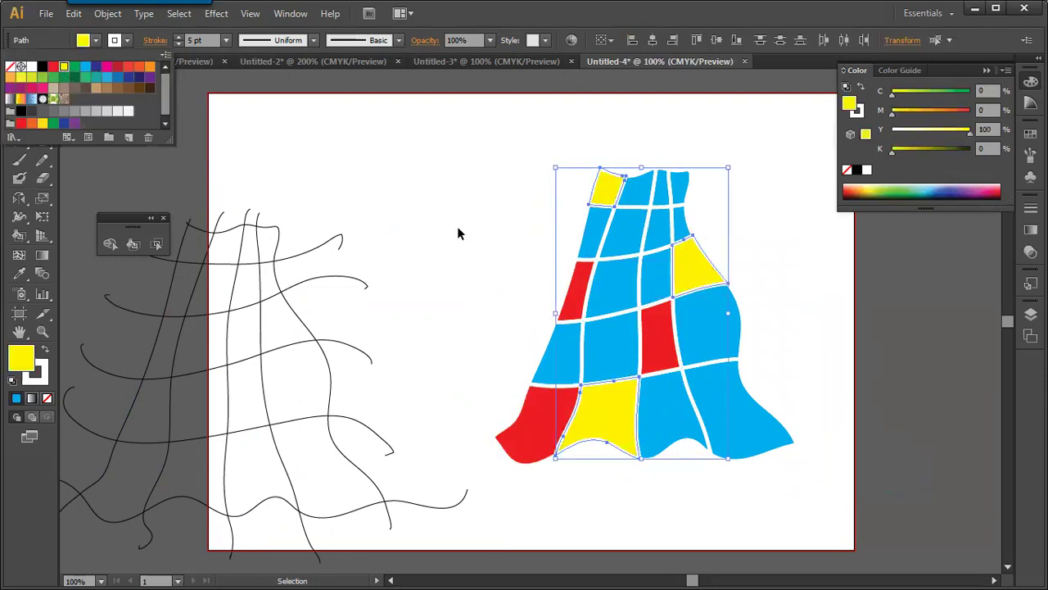
Fill the second cell of the second row and the last cell of the bottom row with dark blue (C 100, M 100).
click(606, 235)
shift+click(717, 401)
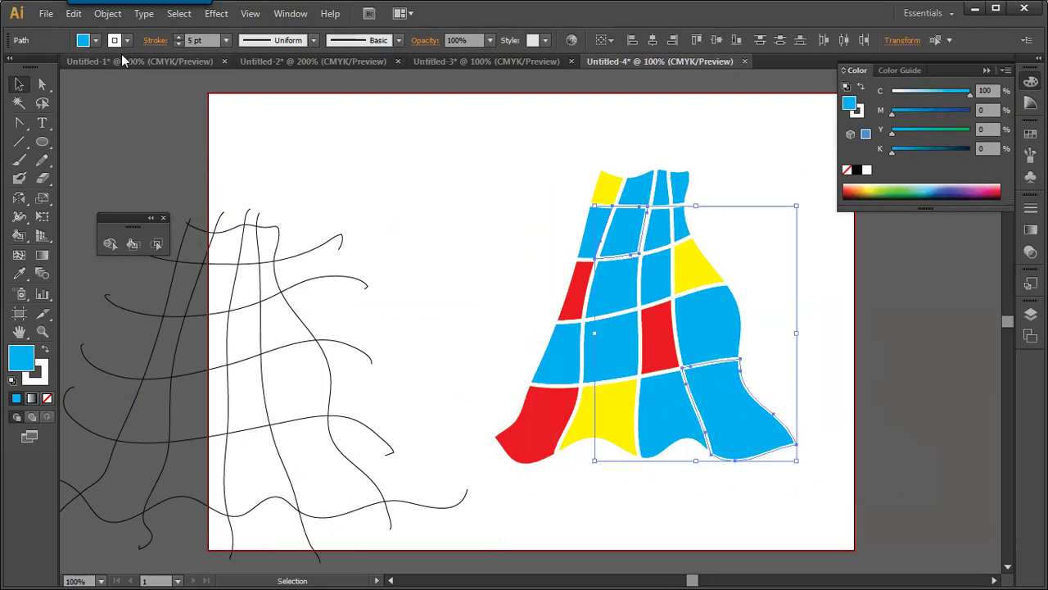
click(95, 41)
click(95, 66)
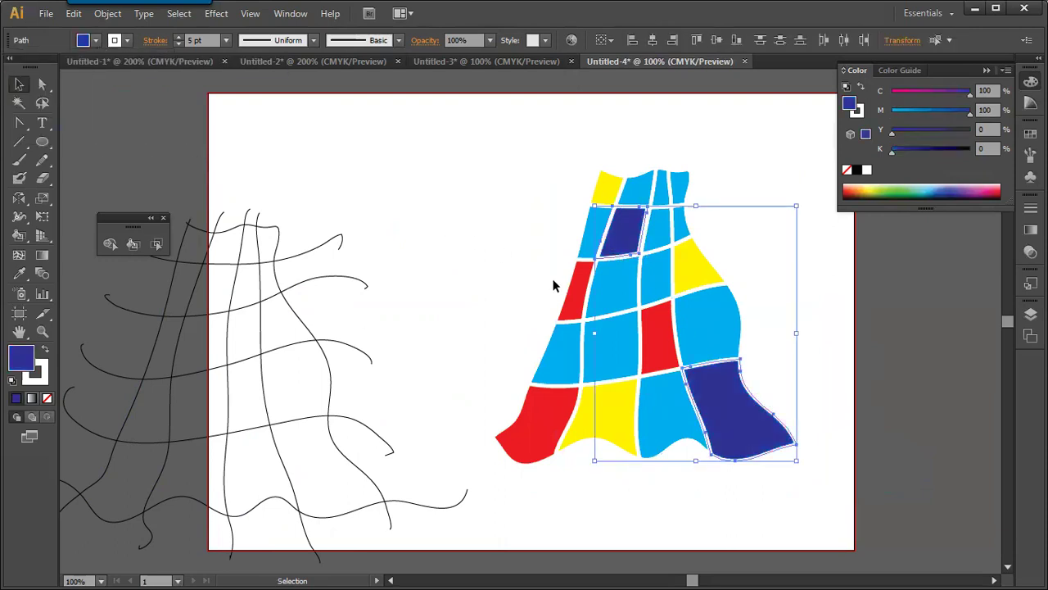
Fill the second cell of the third row and the last cell of the top row with green (C 100, Y 100).
click(611, 299)
shift+click(678, 190)
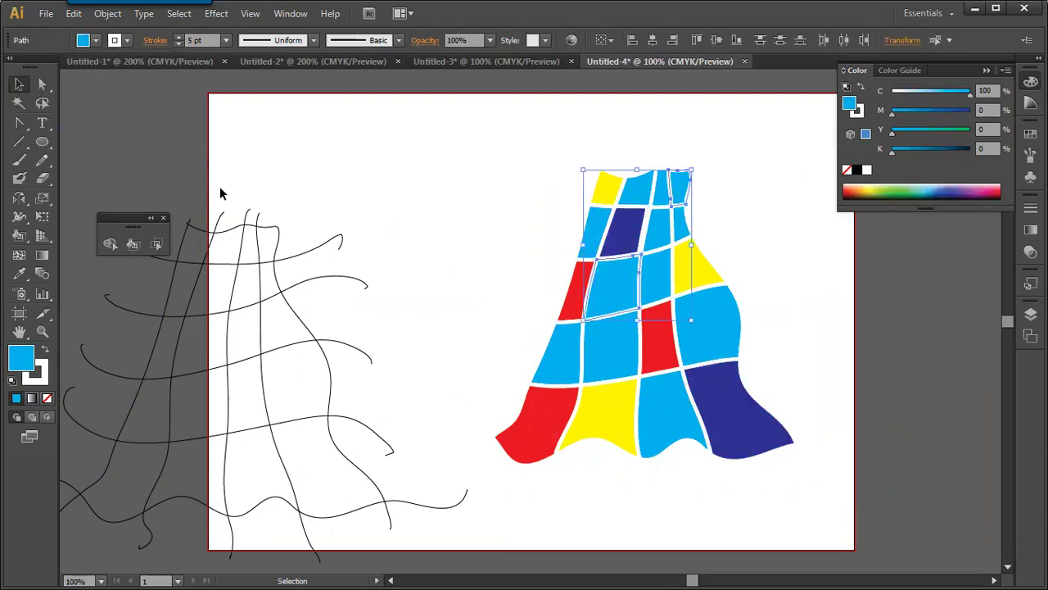
click(95, 41)
click(75, 66)
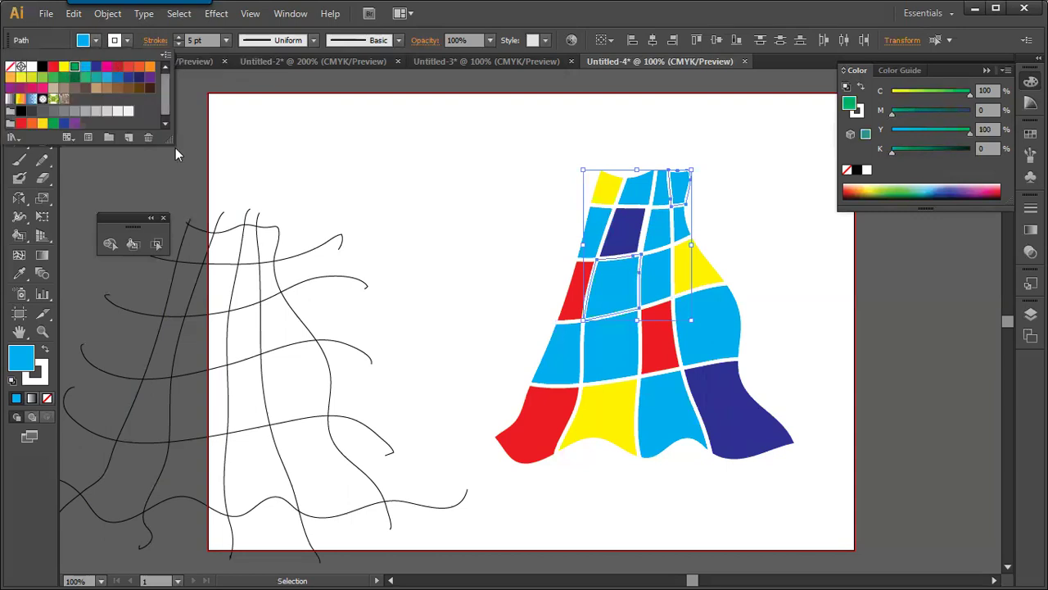
click(479, 226)
Fill the second top-row cell and the third bottom-row cell with orange (M 50, Y 100), and deselect them.
click(647, 188)
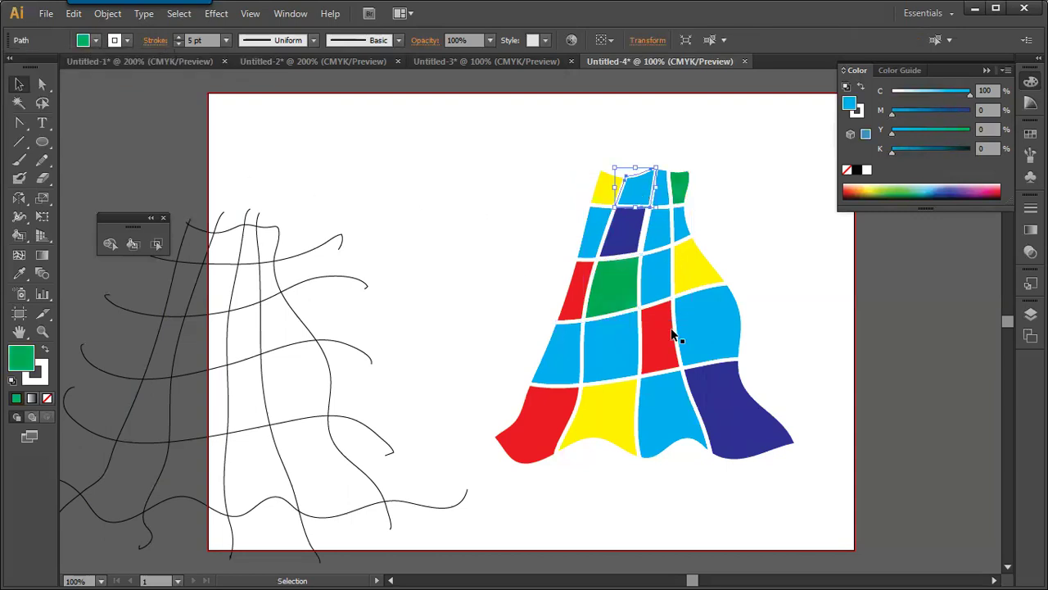
shift+click(666, 405)
click(95, 40)
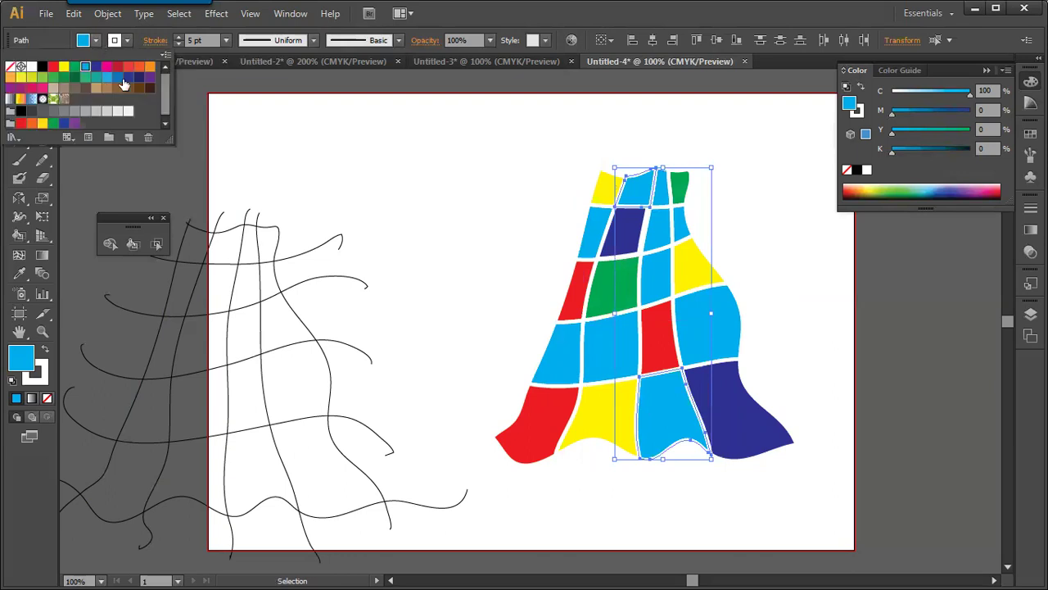
click(150, 70)
click(368, 159)
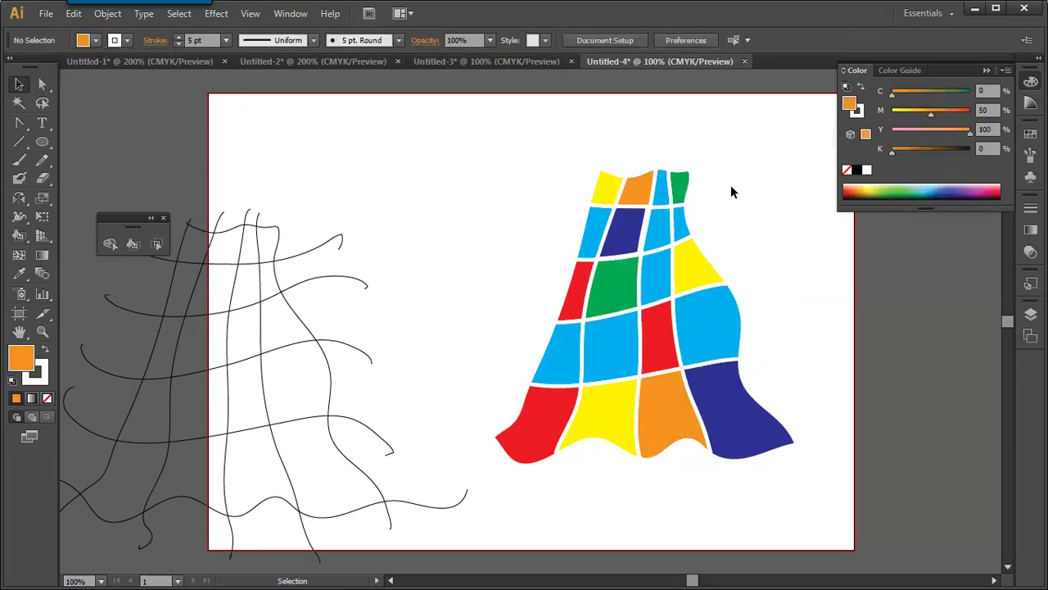
Select all the coloured cells and close the floating set of Shape Builder and Live Paint tools.
drag(685, 163, 480, 434)
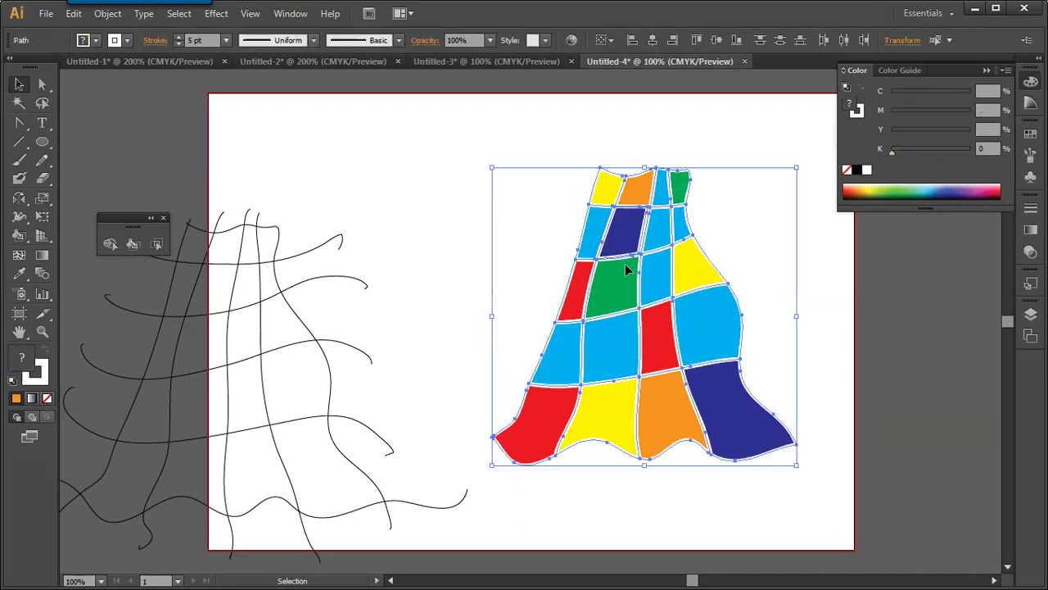
key(ctrl+minus)
key(ctrl+minus)
key(ctrl+plus)
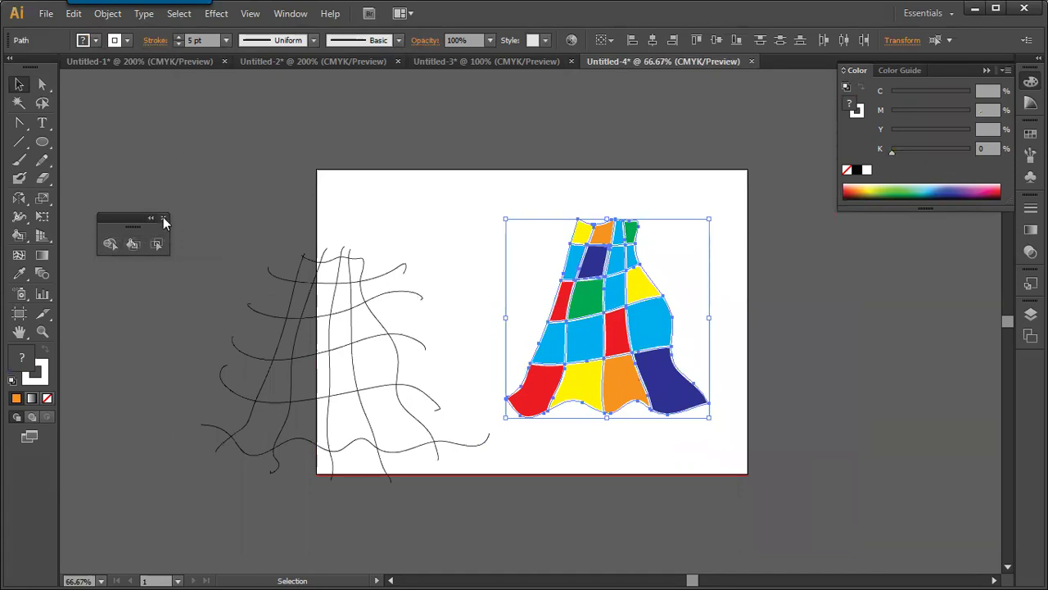
click(163, 218)
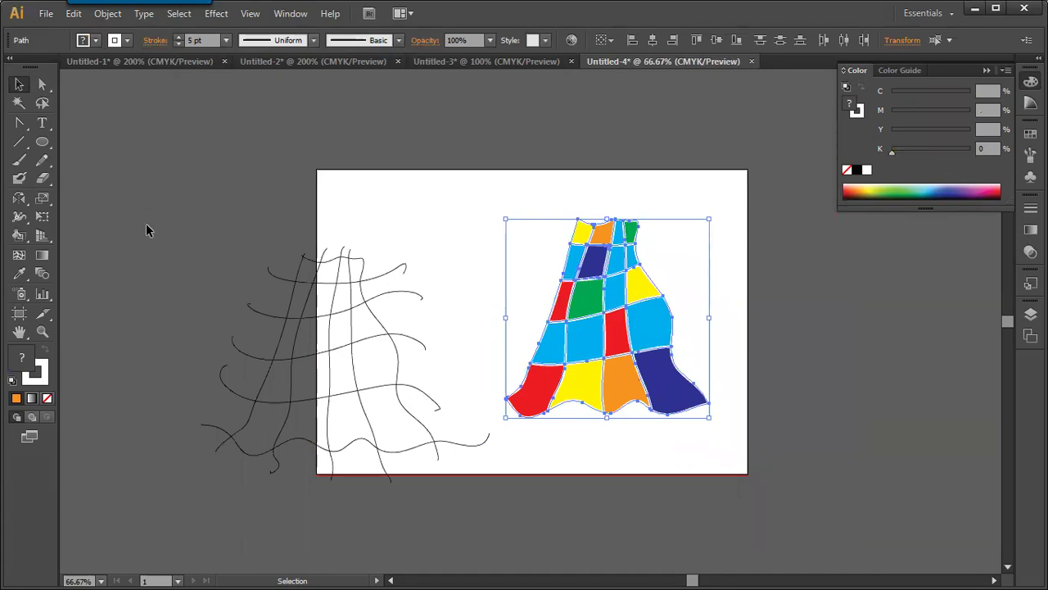
Create a new blank document with the default settings.
key(ctrl+shift+b)
key(ctrl+n)
key(Return)
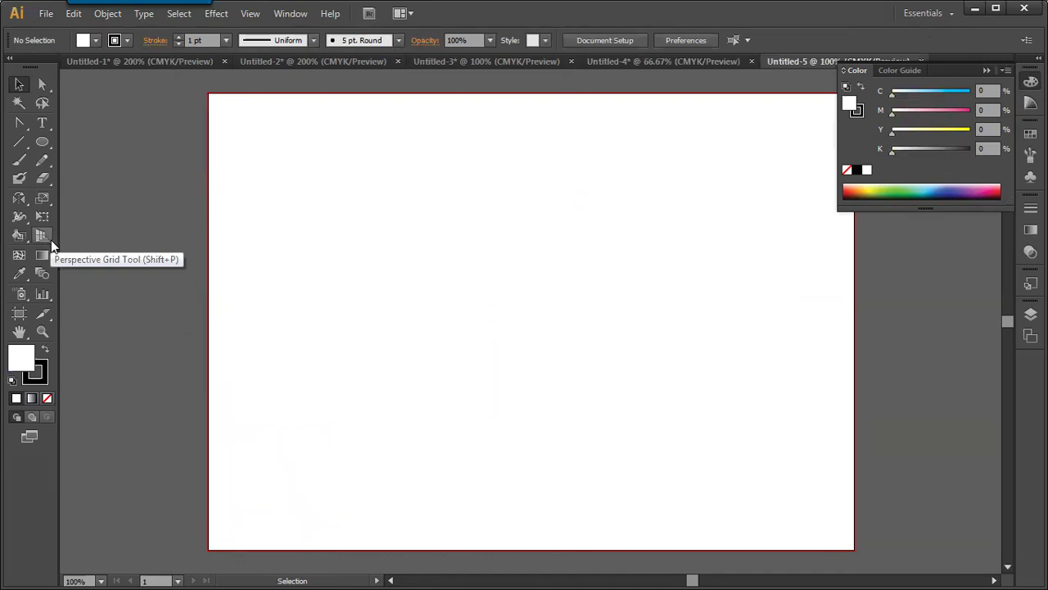
Turn the ordinary document grid on and off again, and display the two-point perspective grid on the artboard.
key(ctrl+apostrophe)
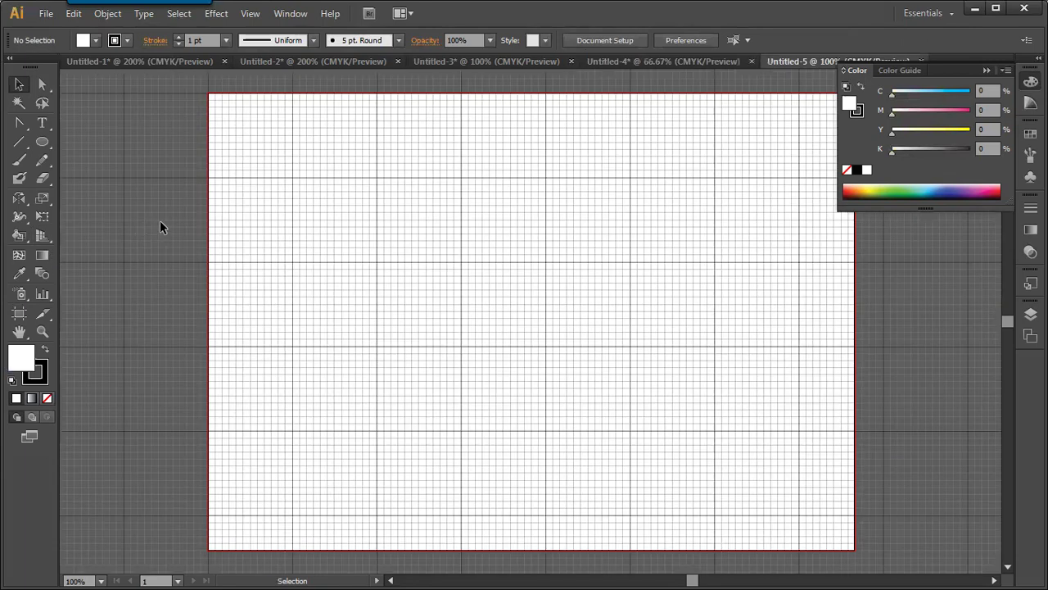
key(ctrl+apostrophe)
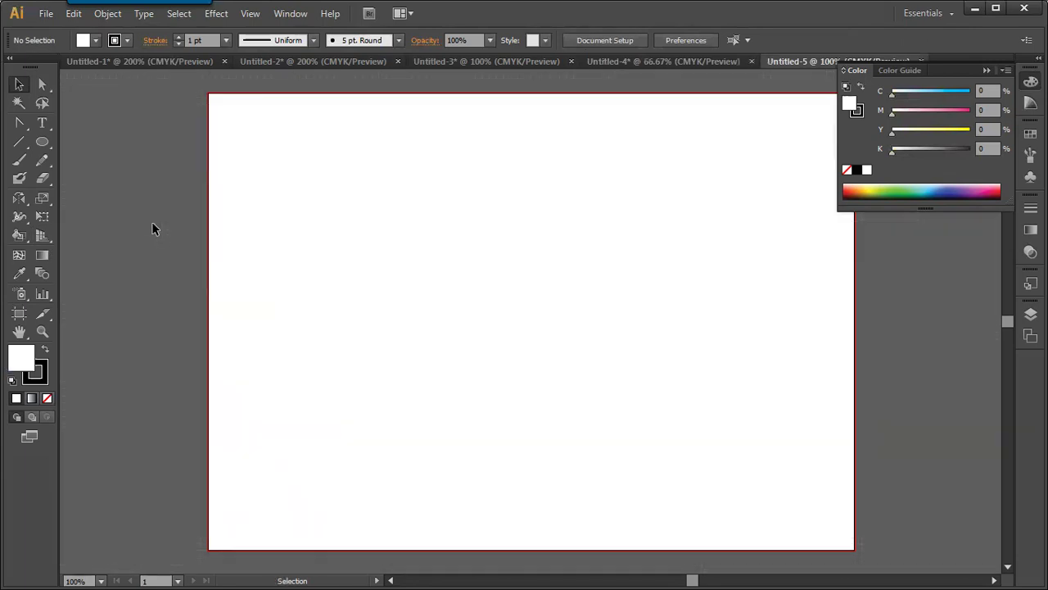
click(45, 235)
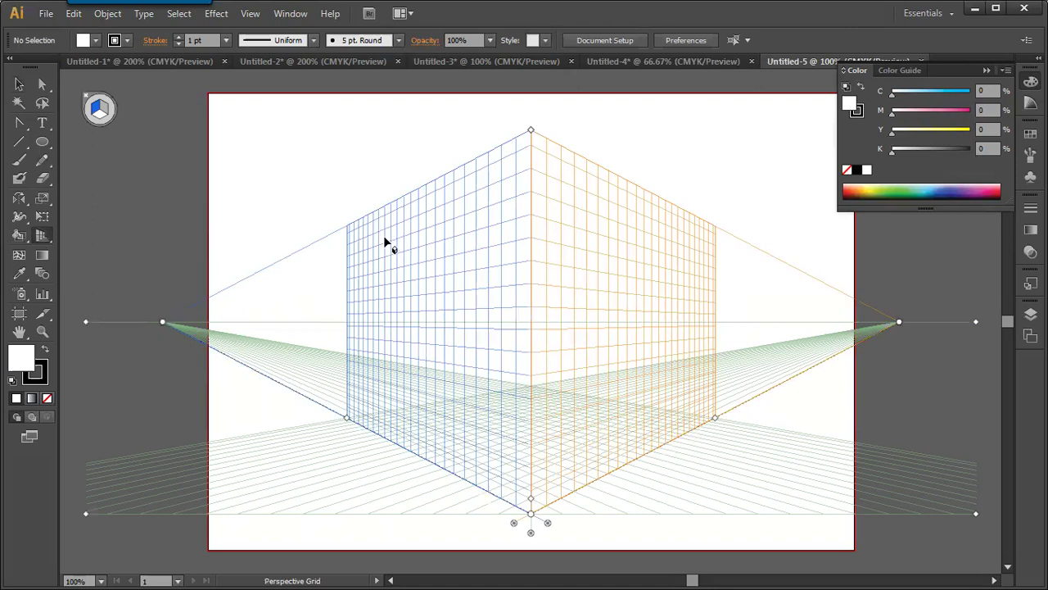
Take the Rectangle tool and make the right plane of the perspective grid active.
click(41, 141)
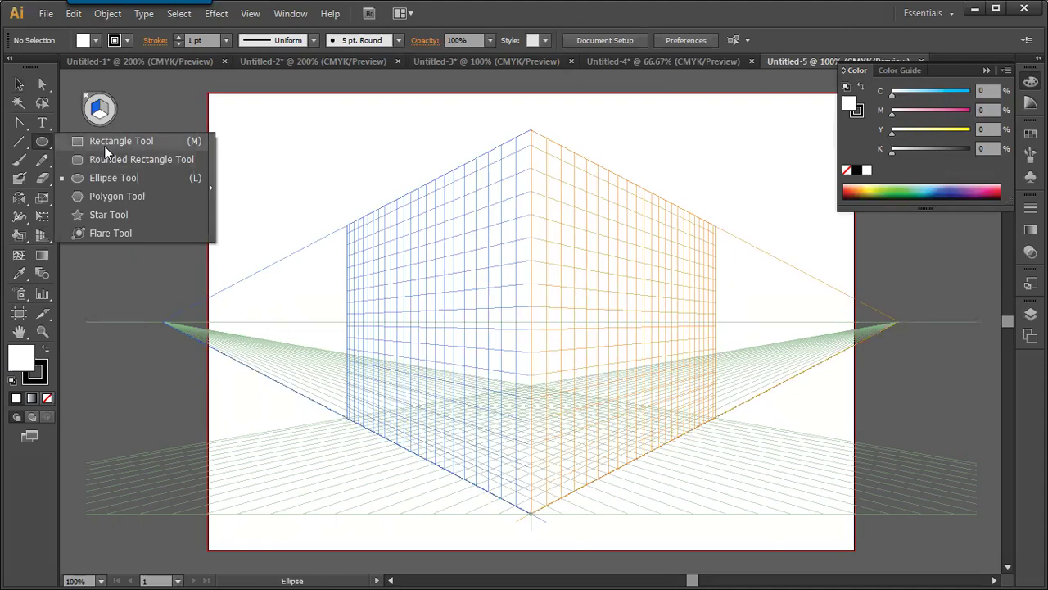
click(104, 146)
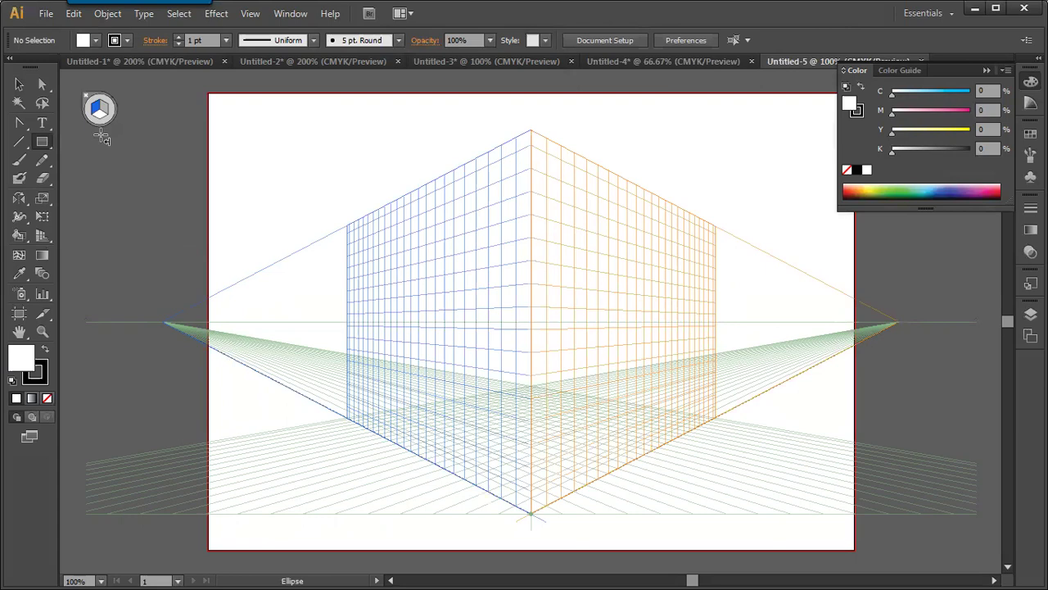
key(shift+v)
click(102, 118)
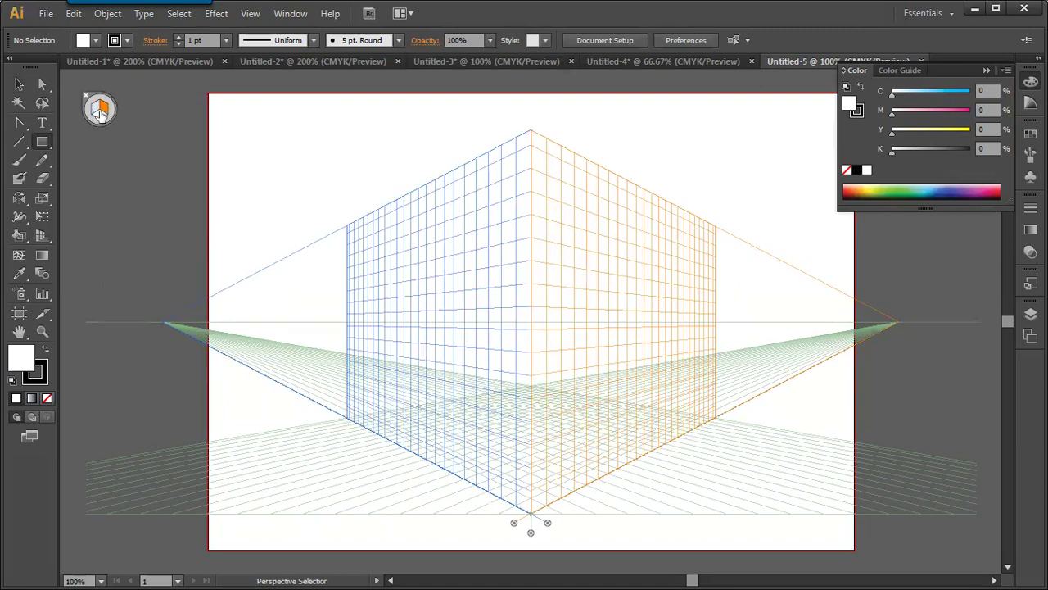
key(m)
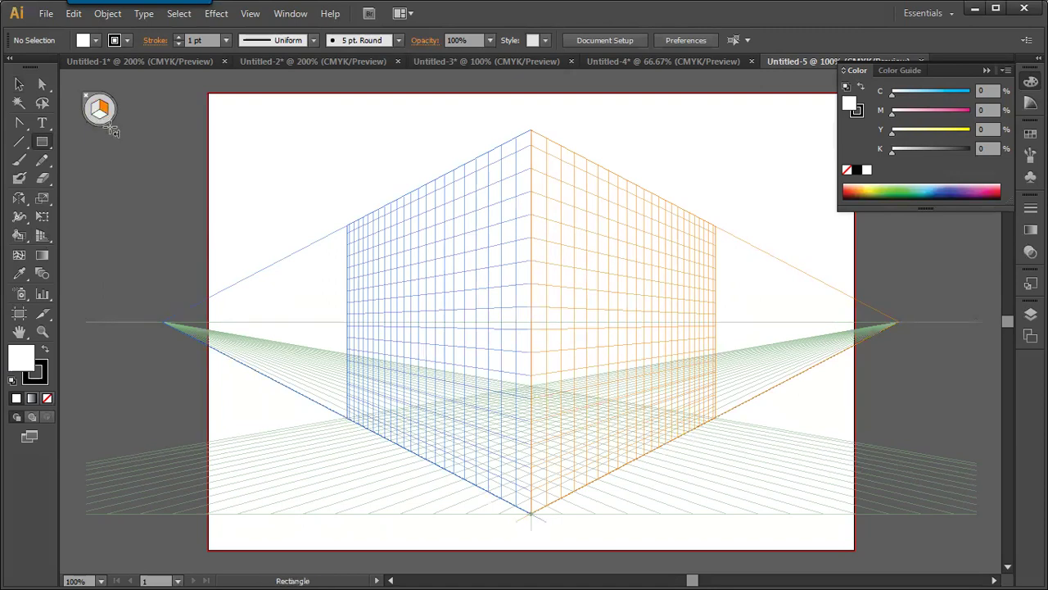
Cycle the active perspective plane through left, horizontal, right and none, ending on the left plane.
key(1)
key(2)
key(1)
key(2)
key(3)
key(1)
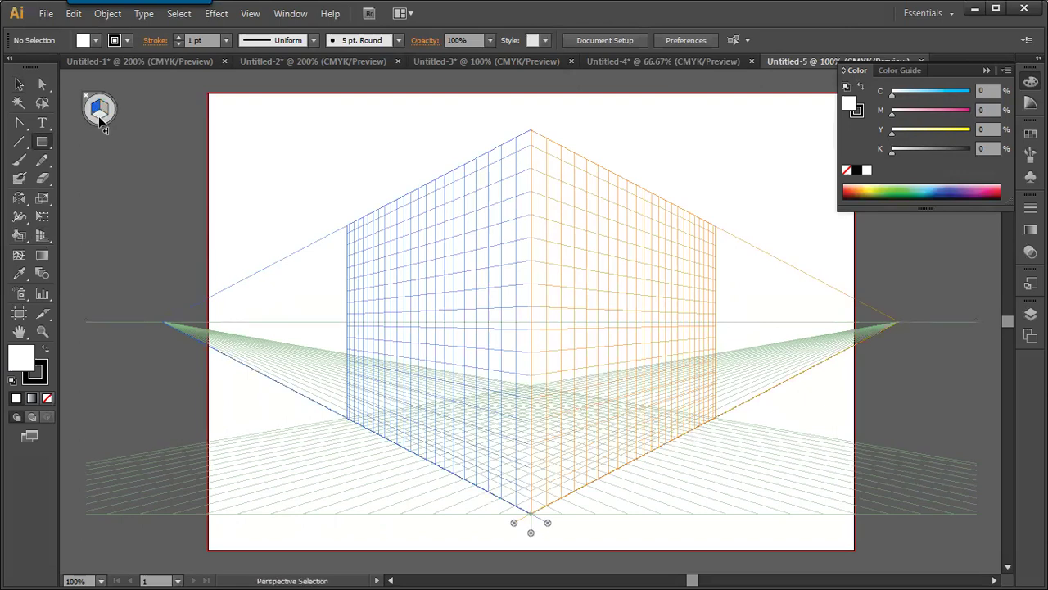
key(1)
key(3)
key(1)
key(2)
key(3)
key(2)
key(4)
key(1)
Draw a large wall rectangle on the left plane and an adjoining one on the right plane, sharing a vertical corner edge.
drag(489, 168, 357, 360)
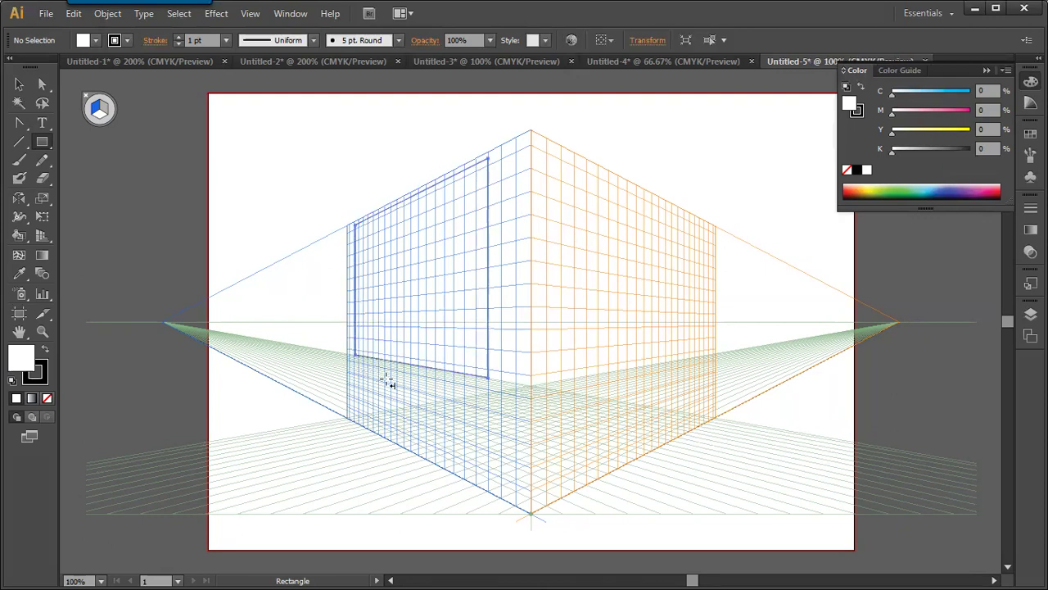
click(104, 110)
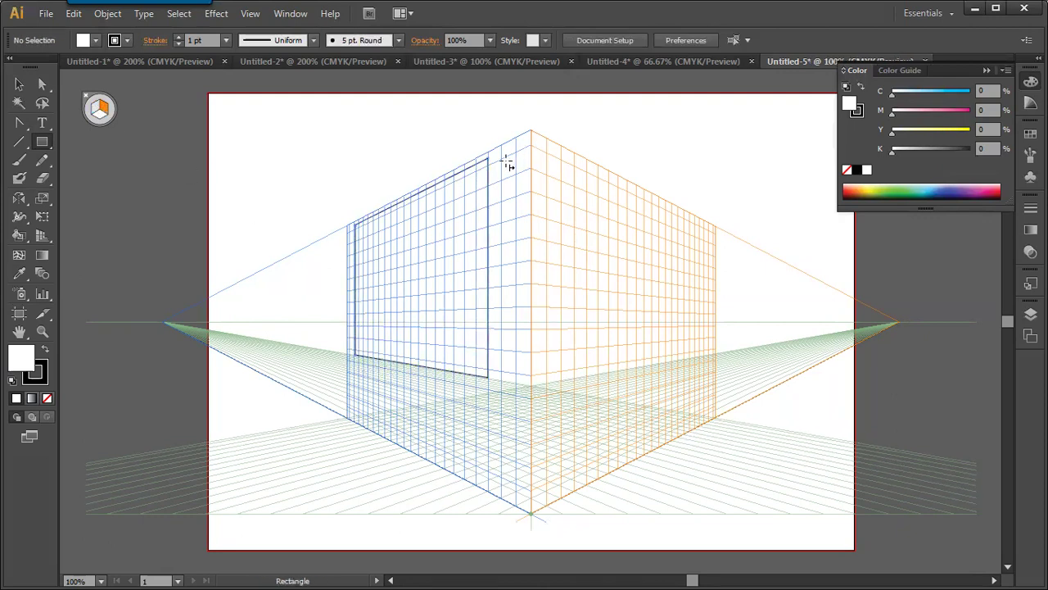
drag(489, 160, 541, 256)
drag(587, 304, 659, 358)
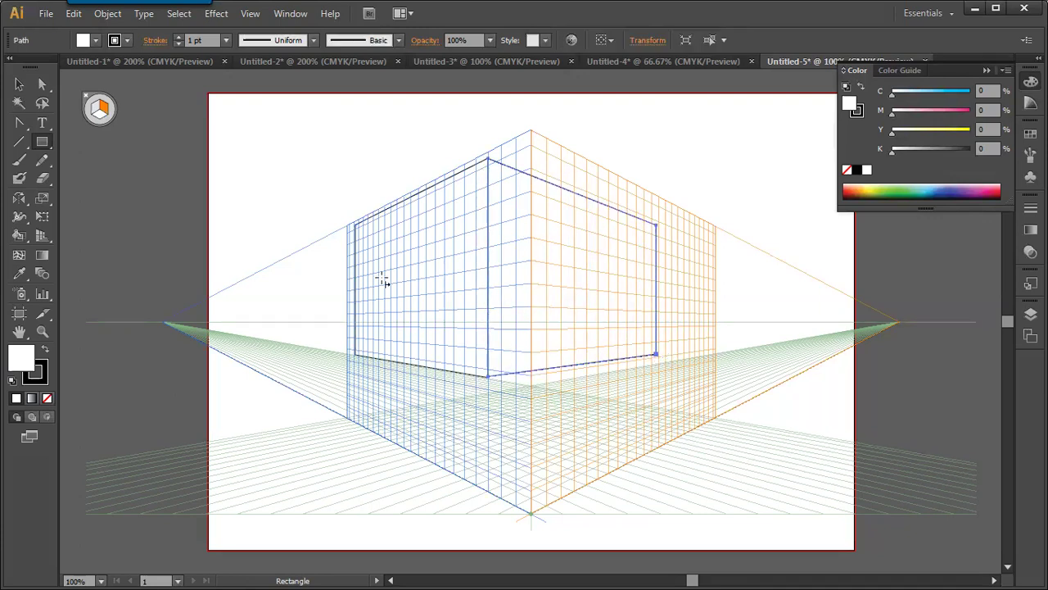
Draw a long ground rectangle on the horizontal plane in front of the right wall, leaving the numeric size entry cancelled.
click(101, 117)
drag(758, 338, 459, 416)
key(shift+v)
key(m)
click(539, 320)
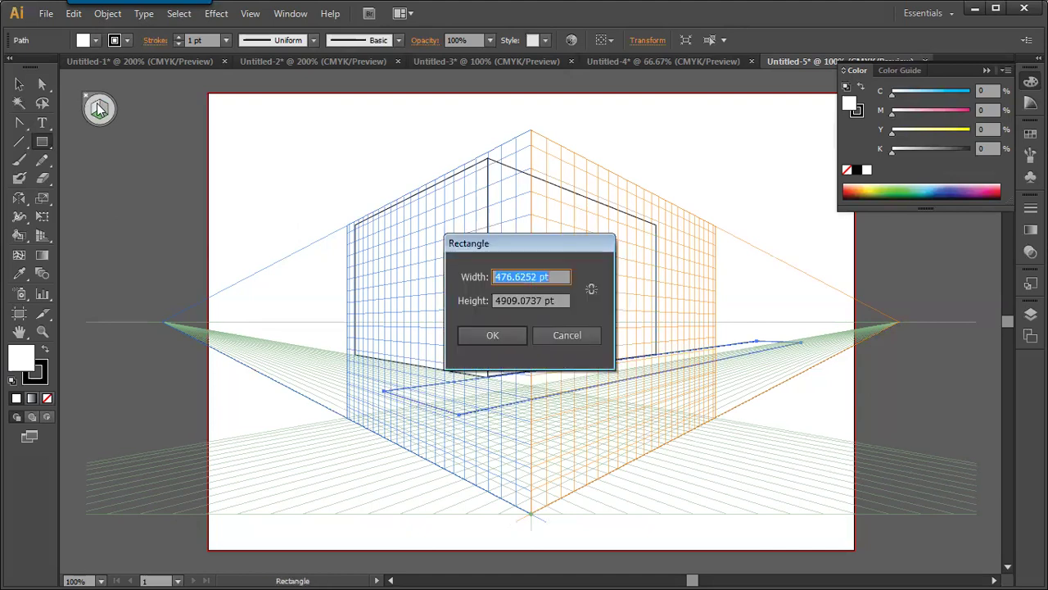
click(588, 341)
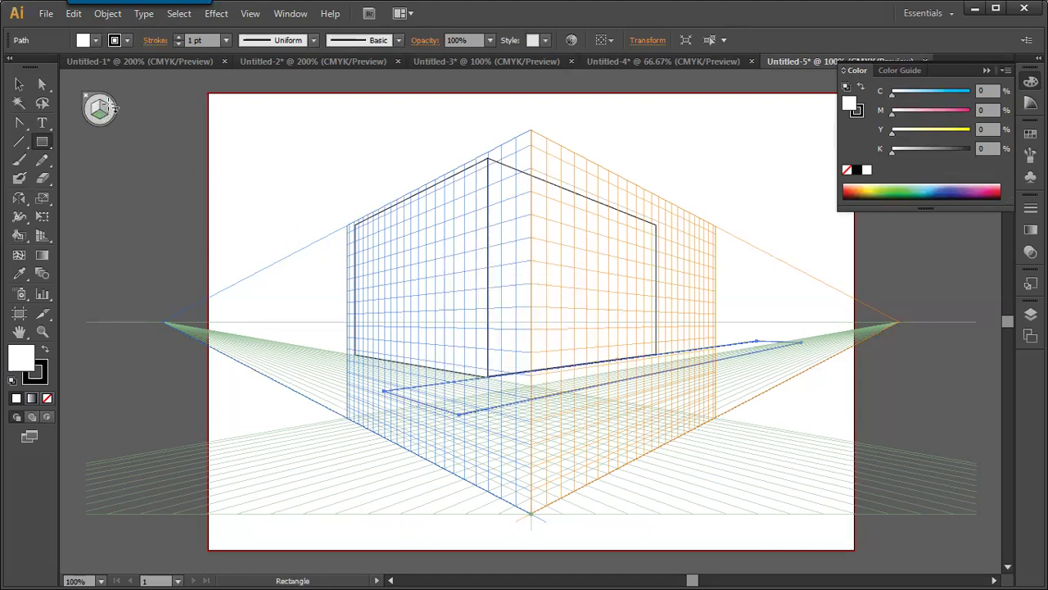
Hide the perspective grid from the artboard and display it again.
click(43, 237)
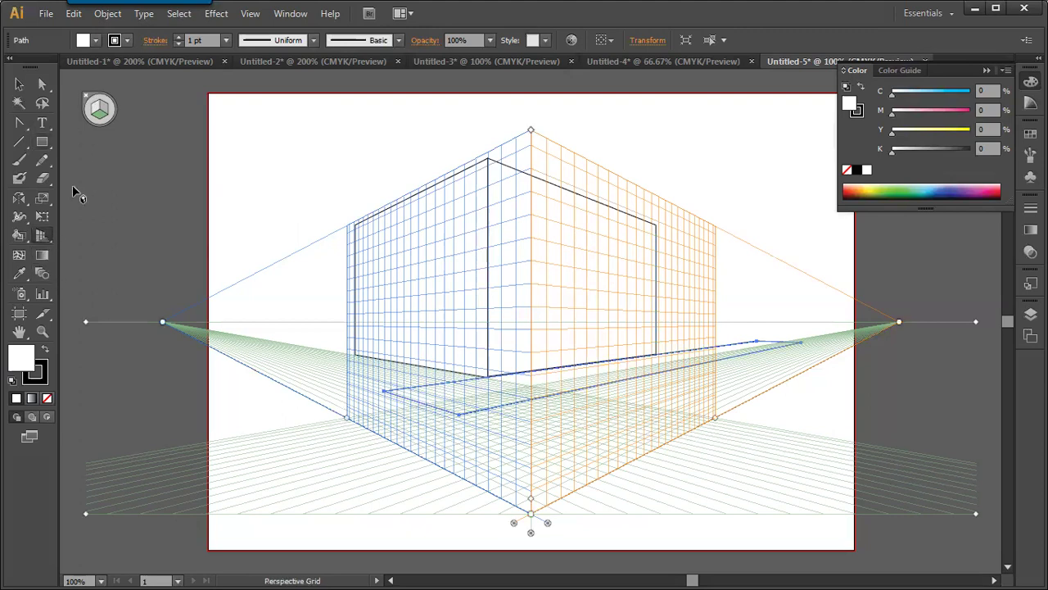
key(shift+v)
click(85, 96)
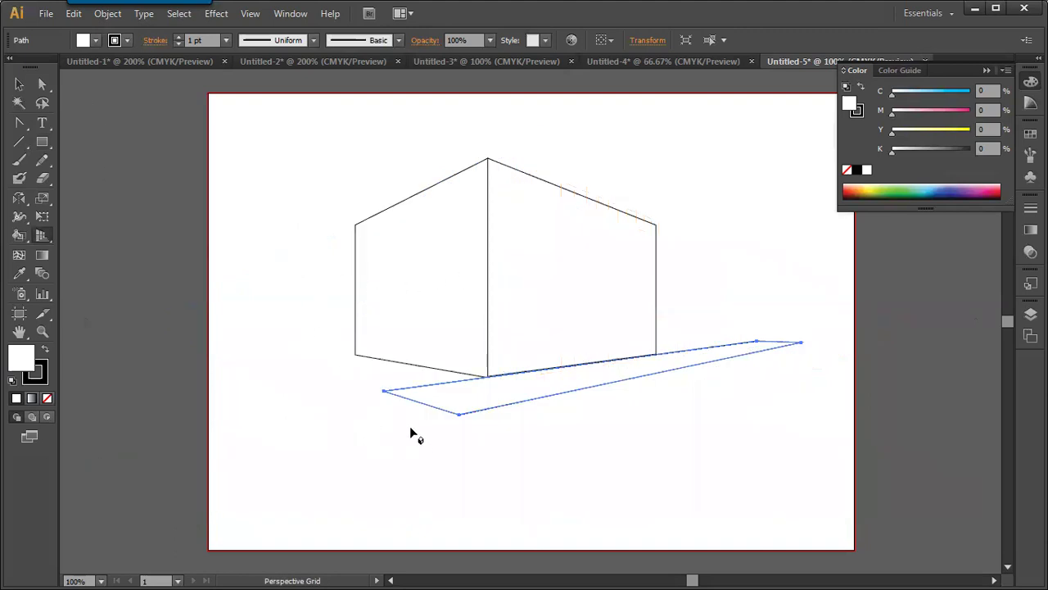
drag(44, 237, 83, 239)
click(43, 217)
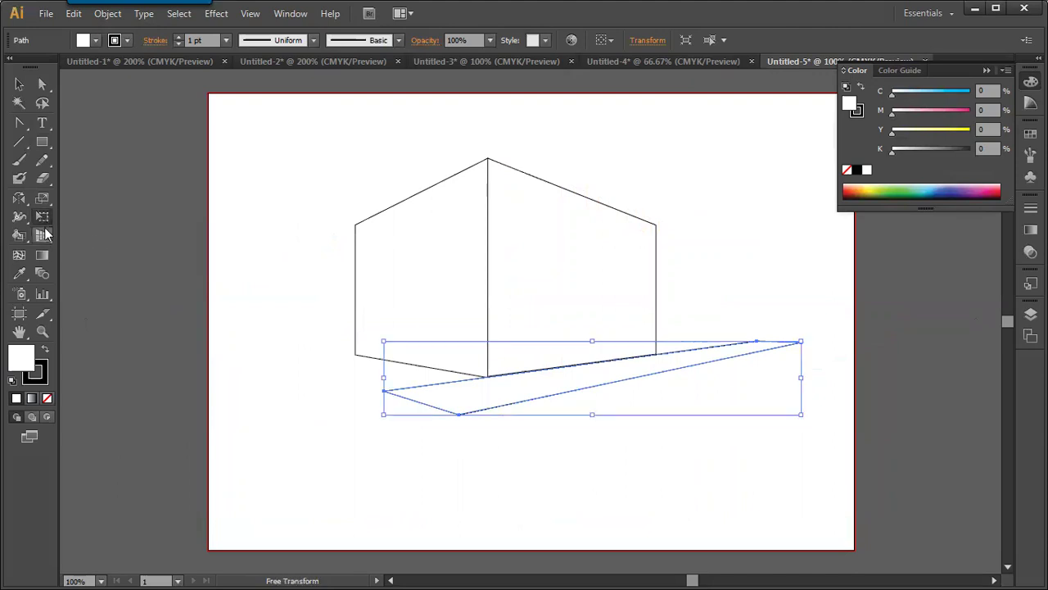
click(41, 235)
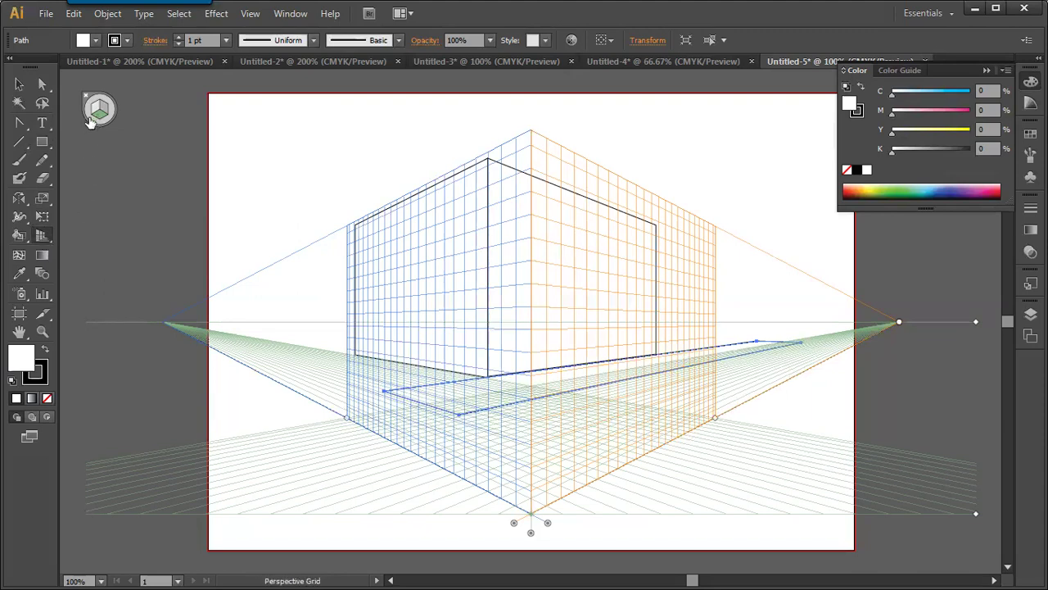
Draw a narrow canopy rectangle on the horizontal plane across the left wall's upper part, and a thin edge strip on the left plane.
click(41, 142)
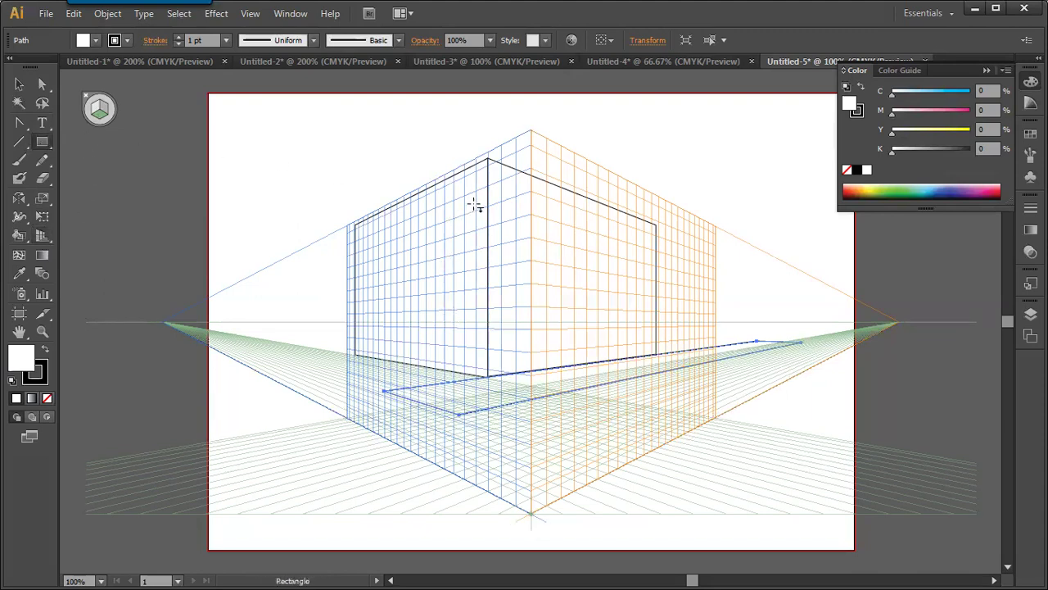
drag(485, 199, 297, 258)
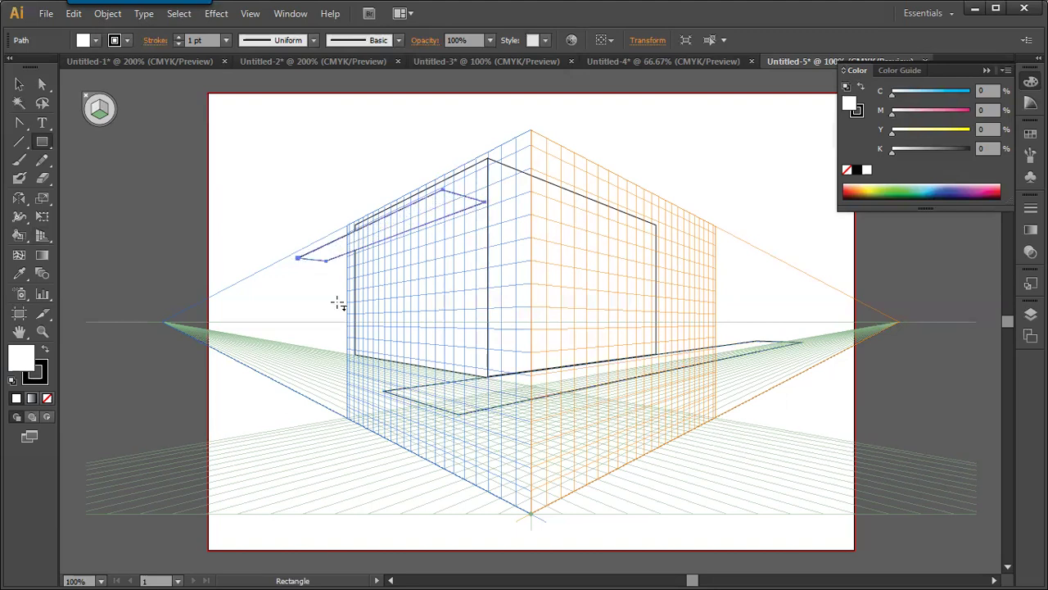
click(94, 109)
drag(443, 191, 300, 270)
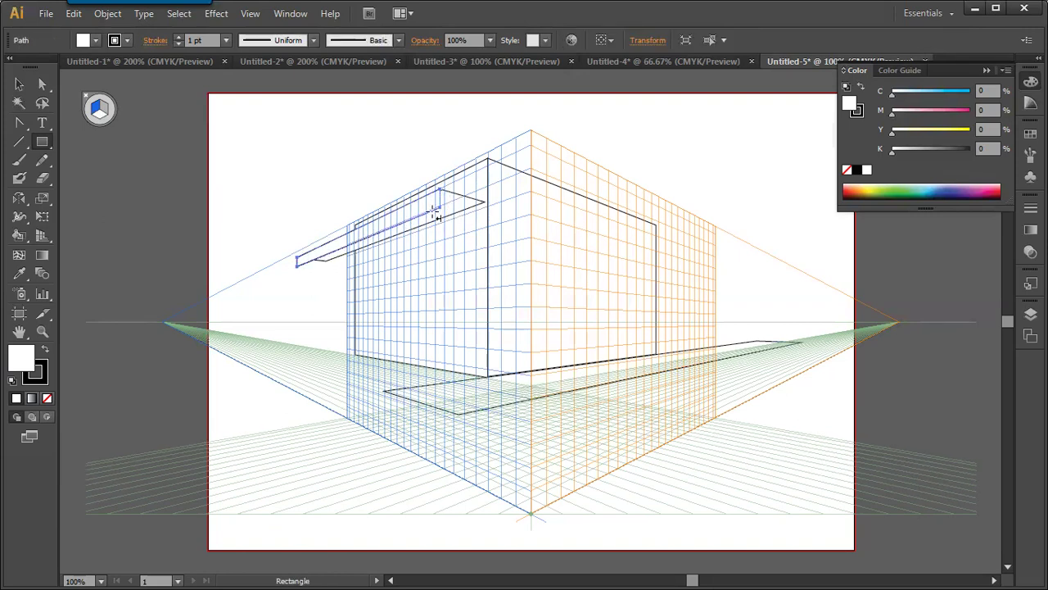
Draw a column of small rectangles on the right plane, running down from the canopy's near corner.
click(107, 111)
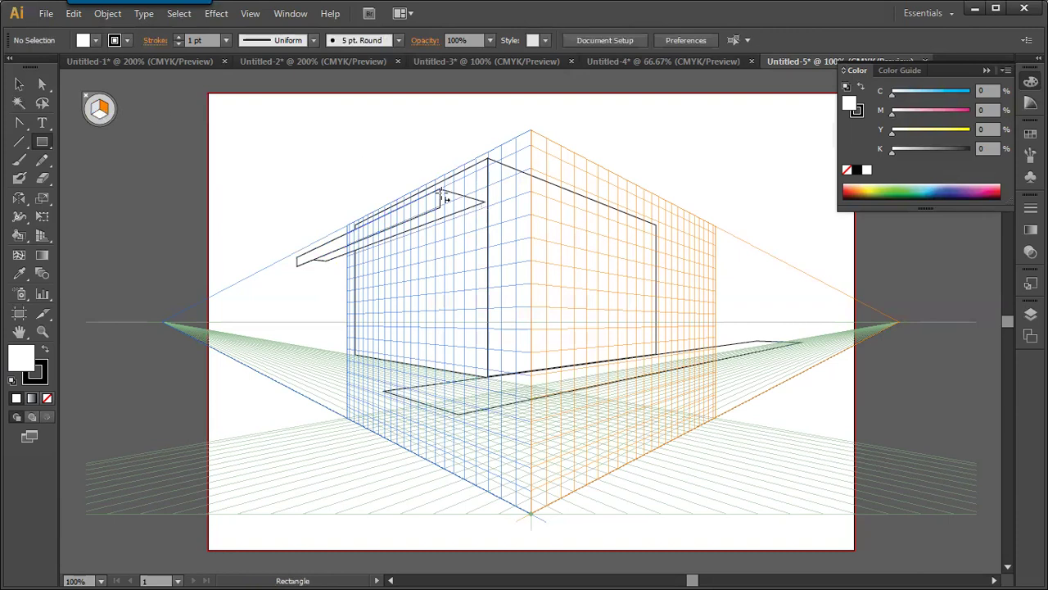
drag(442, 191, 478, 267)
drag(445, 279, 480, 298)
Draw a large rectangle on the left plane beneath the canopy strip, and deselect it.
click(95, 109)
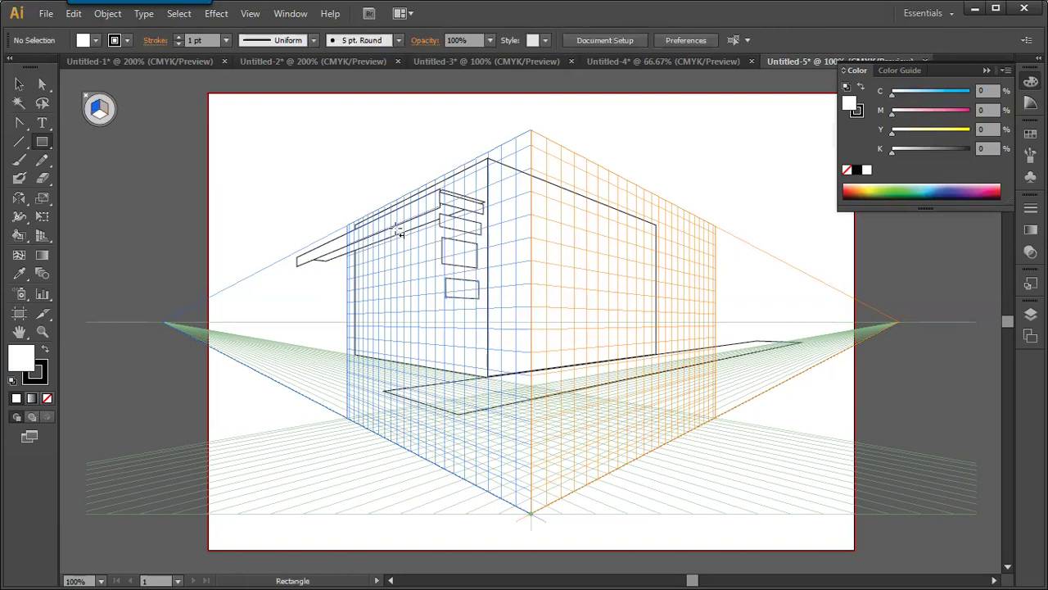
drag(402, 270, 288, 324)
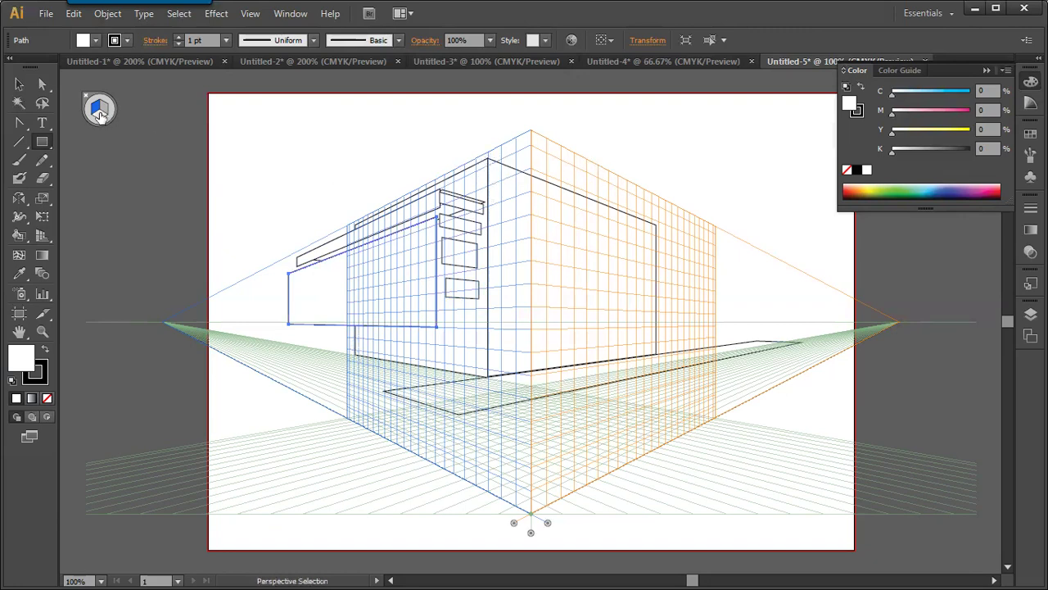
key(ctrl+shift+a)
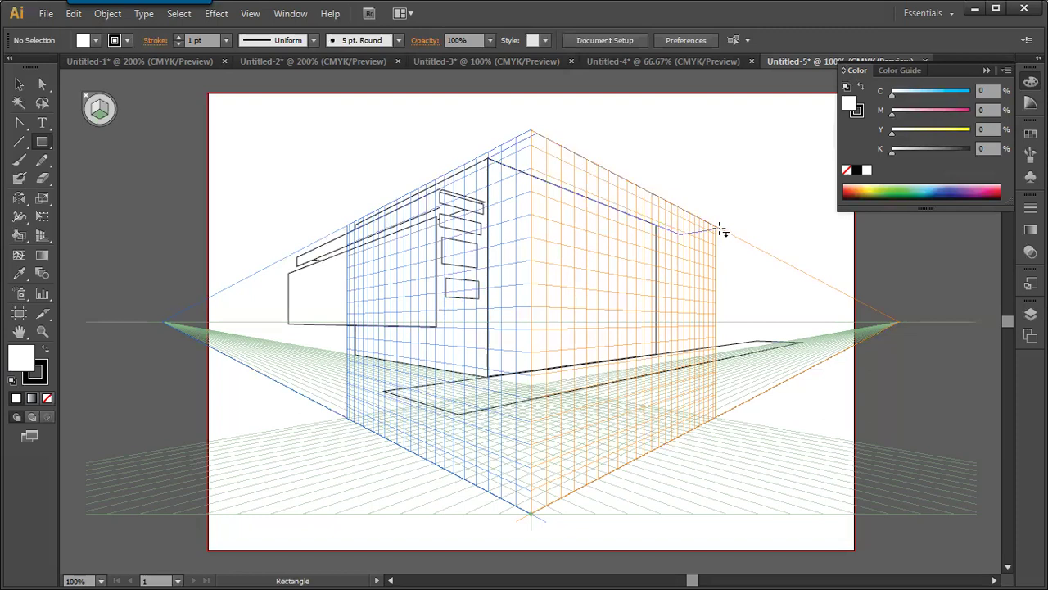
Draw the overhanging roof above both walls: its underside on the horizontal plane and fascia strips on the right and left planes.
drag(695, 217, 695, 217)
click(105, 110)
drag(534, 133, 696, 205)
click(94, 112)
ctrl+click(316, 140)
drag(534, 109, 298, 251)
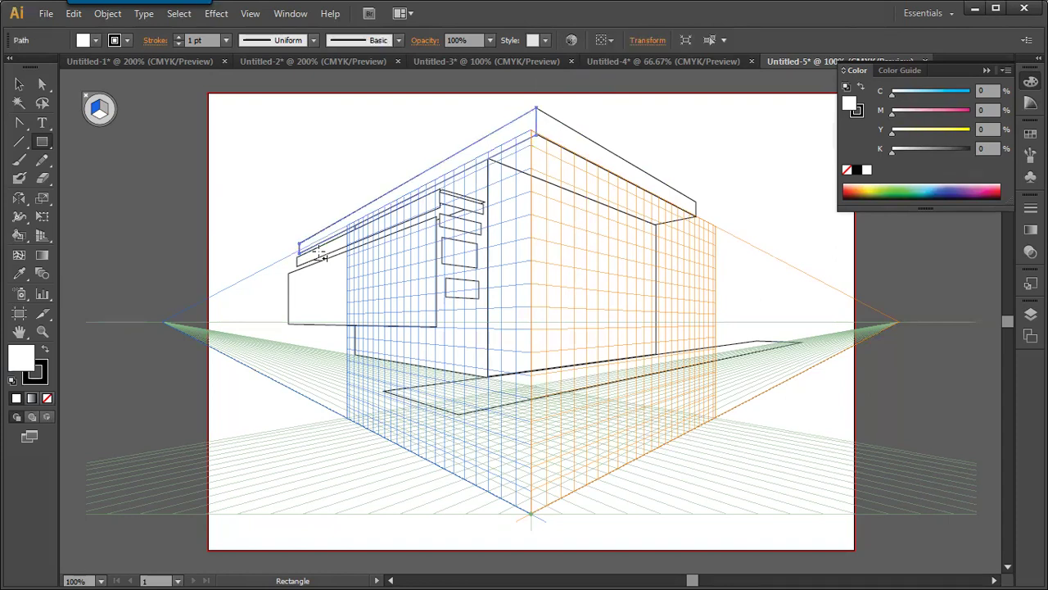
Hide the perspective grid and deselect everything to show the finished building outline.
key(v)
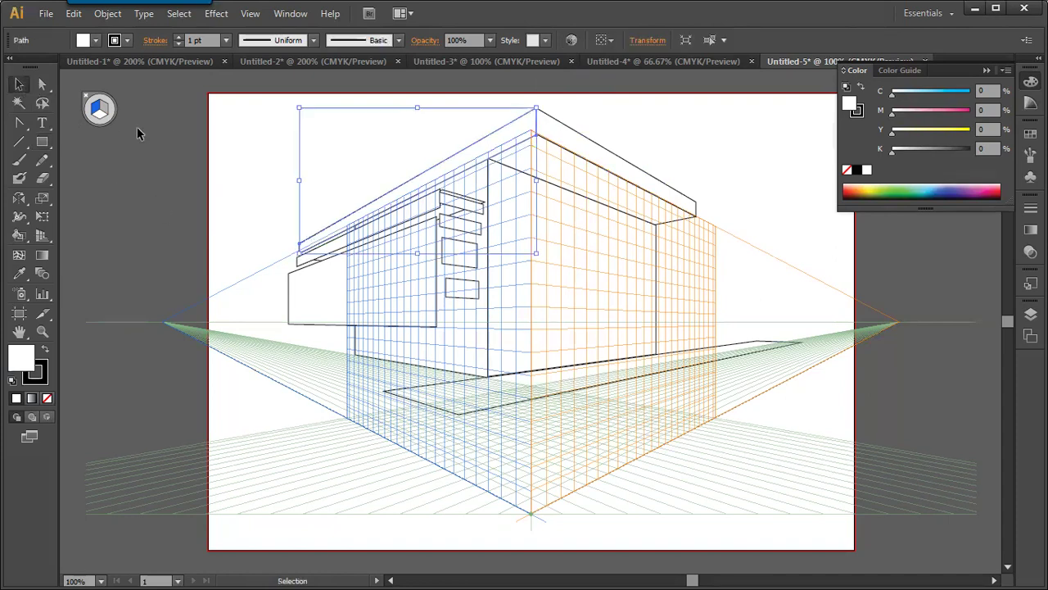
click(43, 235)
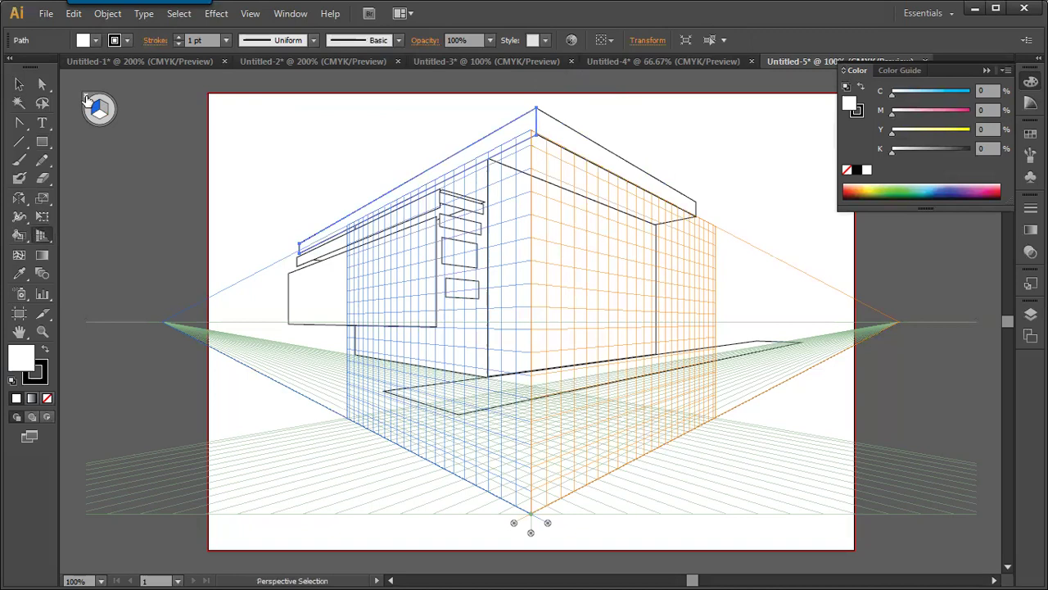
click(78, 102)
click(18, 84)
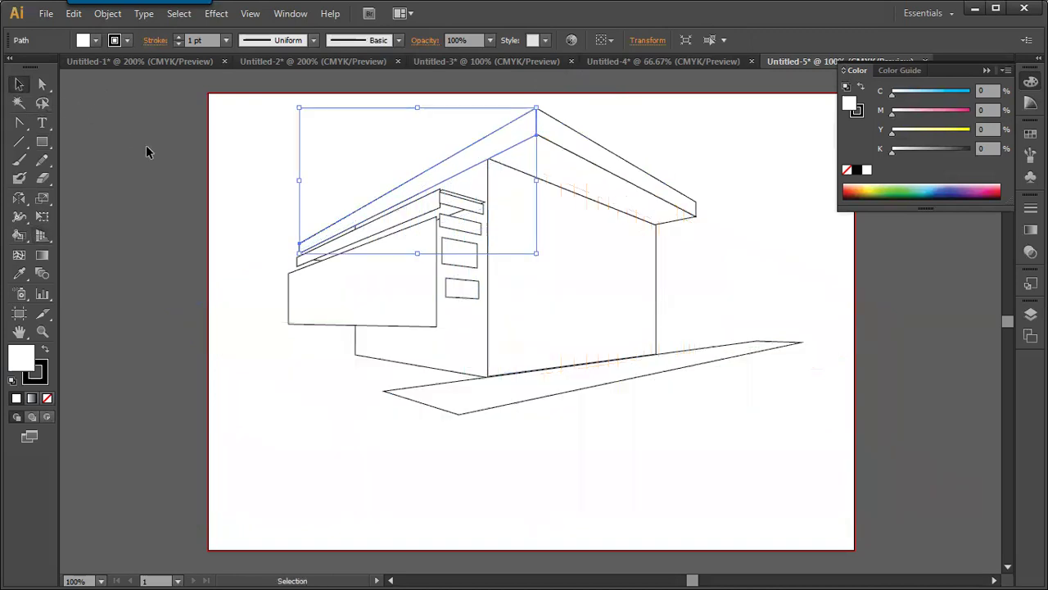
click(149, 193)
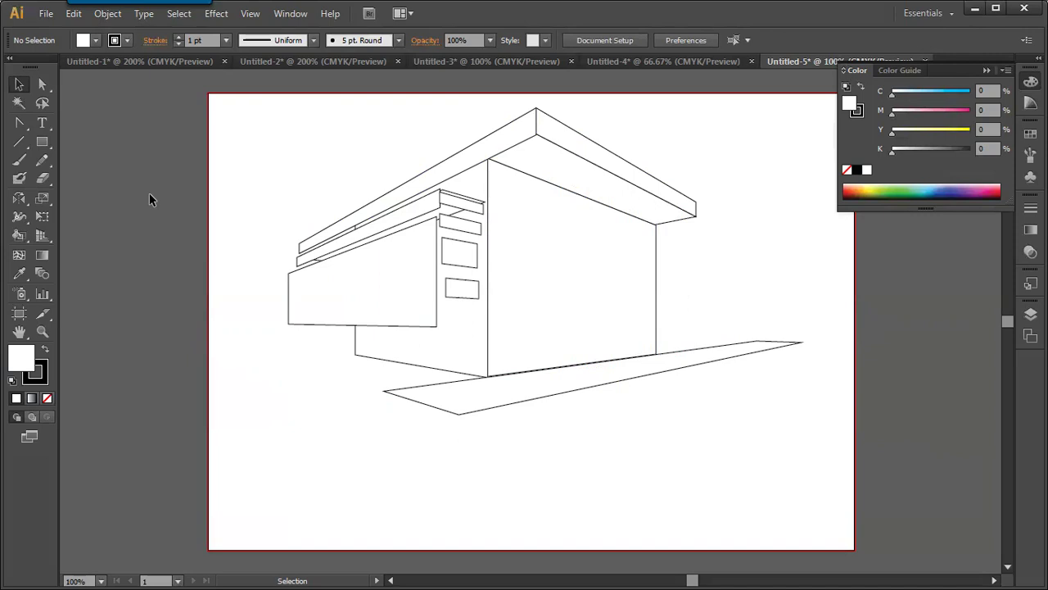
Fill the right wall with cyan (C 100) and the right roof fascia with orange (M 80, Y 95), and deselect.
click(533, 268)
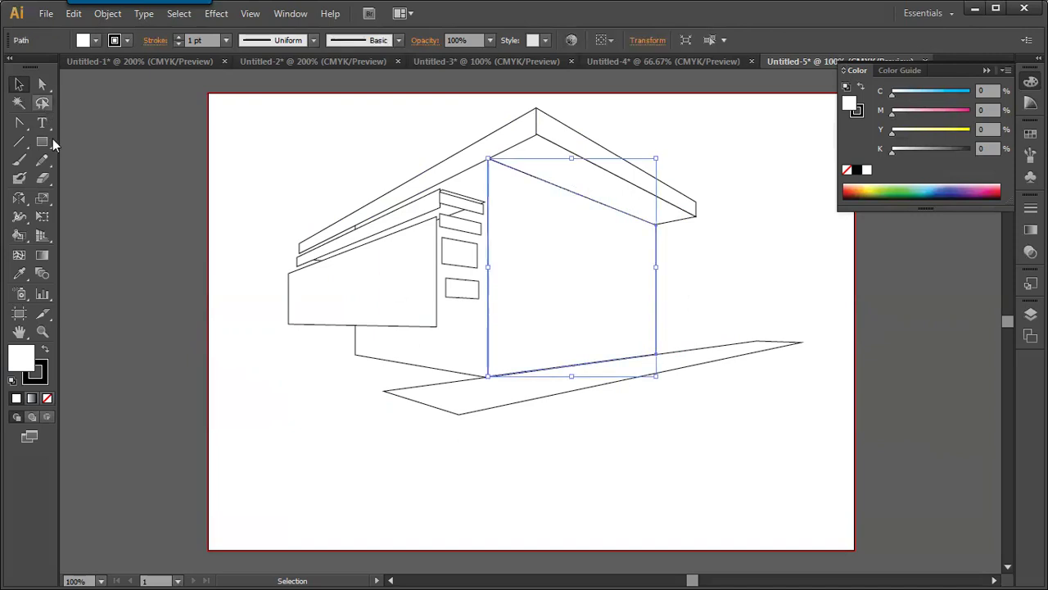
click(96, 40)
click(92, 82)
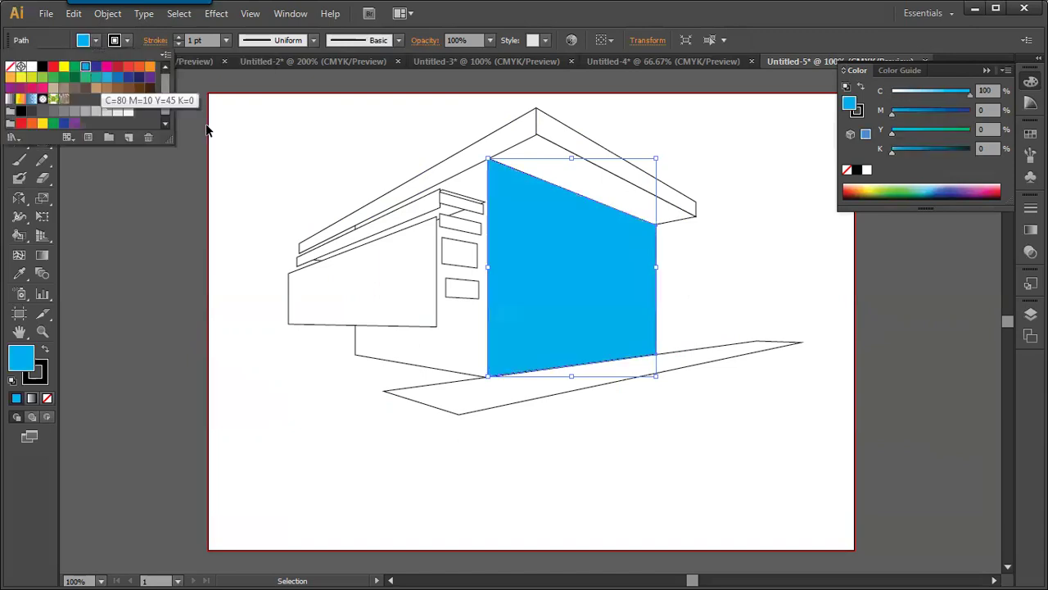
click(598, 151)
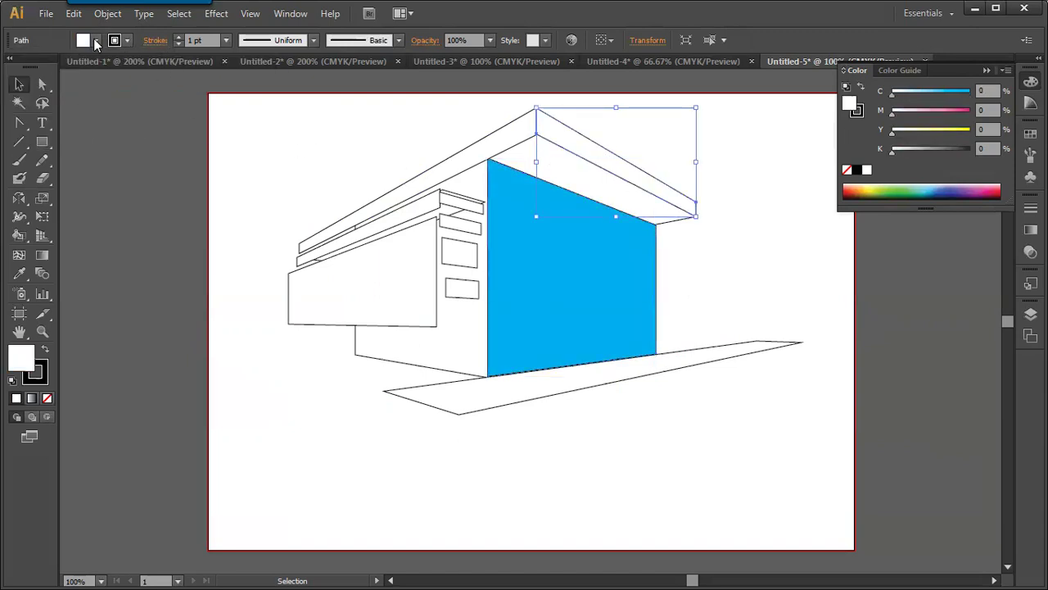
click(96, 40)
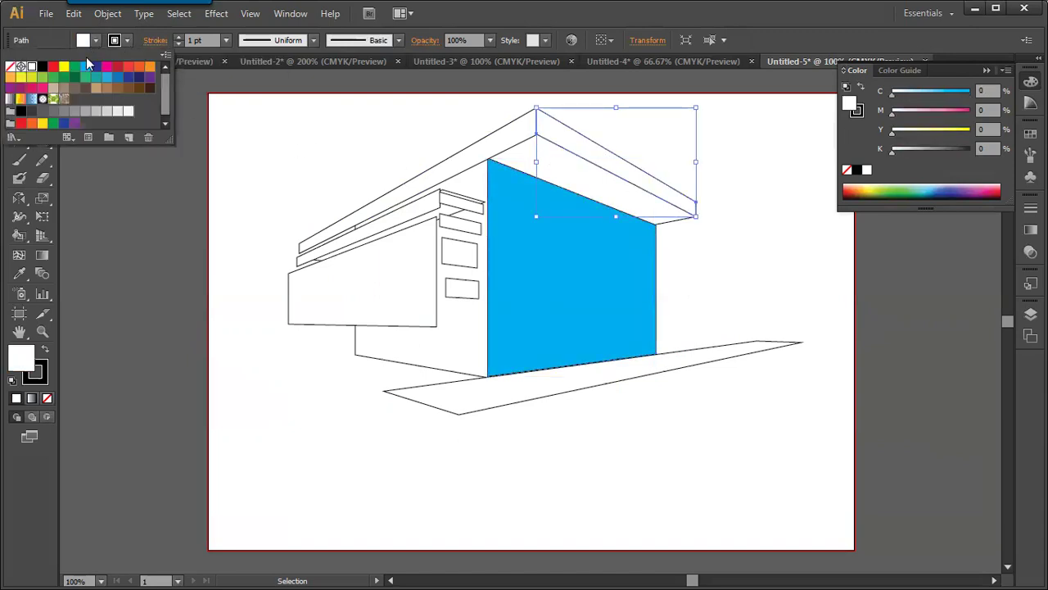
click(140, 67)
click(753, 256)
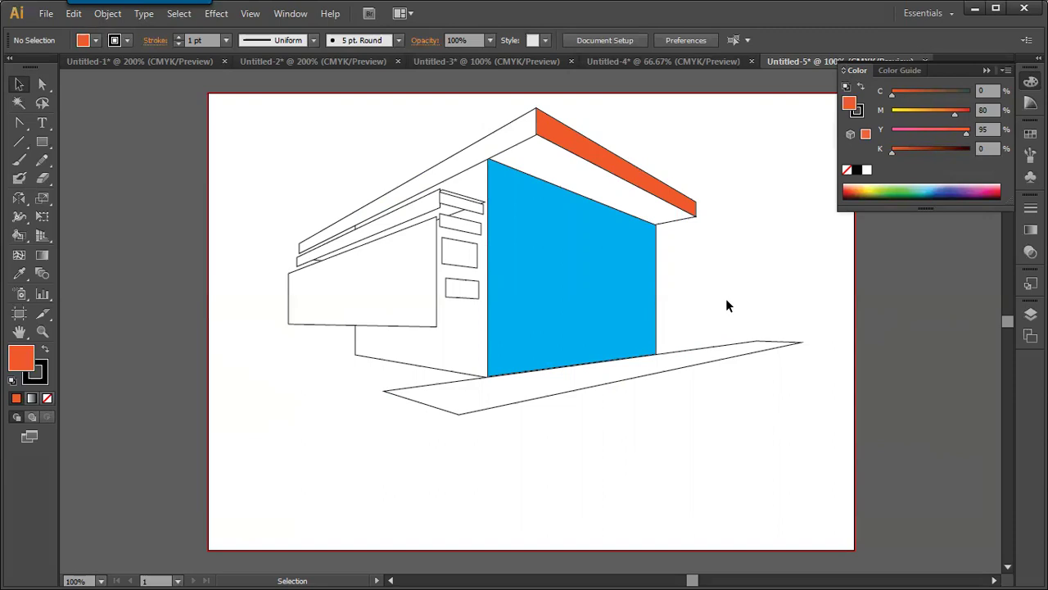
Create a new document with the default settings and display the two-point perspective grid on it.
key(ctrl+n)
key(Return)
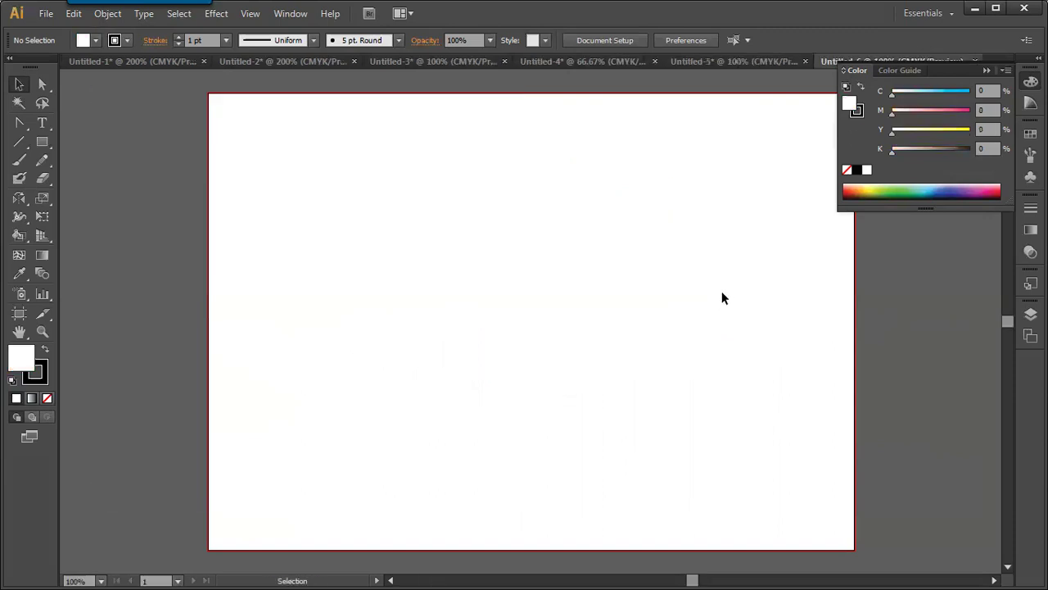
click(46, 238)
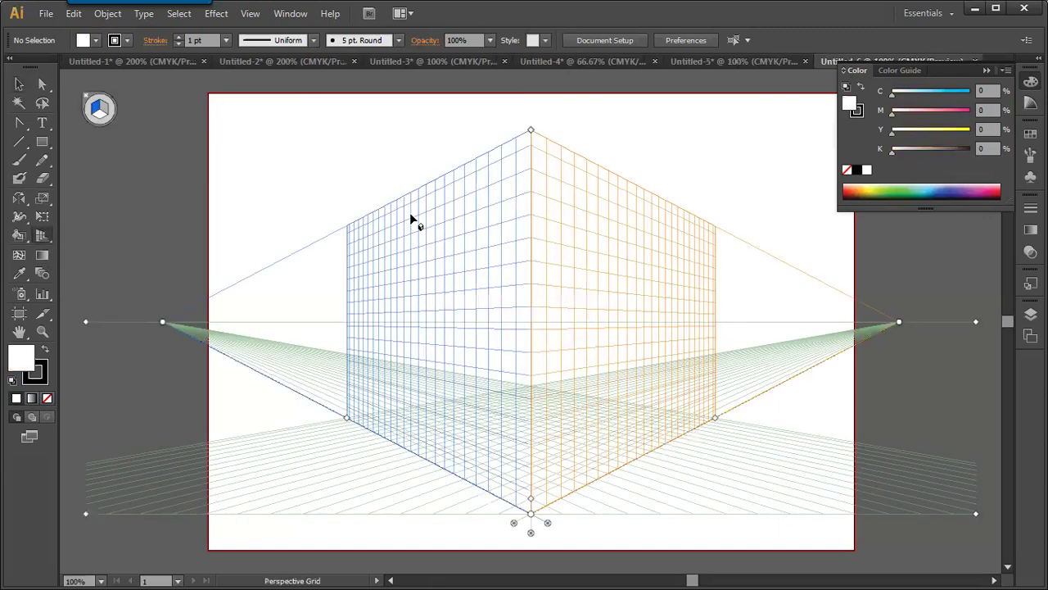
Try adjusting the perspective grid's vertical extent and raising its ground level to the horizon, and undo the ground-level move.
drag(533, 146, 541, 256)
drag(541, 166, 538, 131)
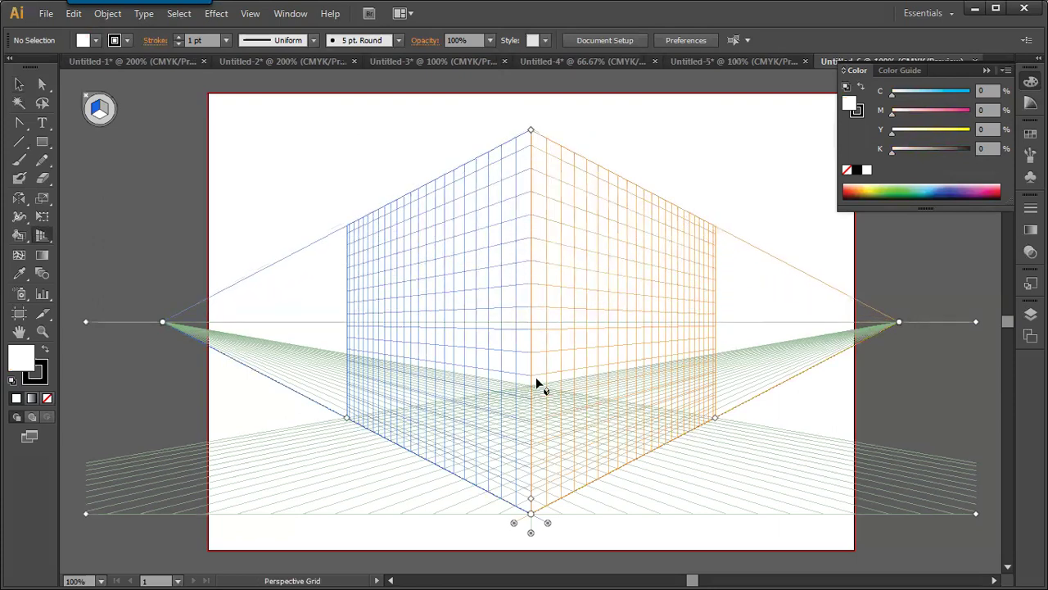
drag(532, 463, 532, 463)
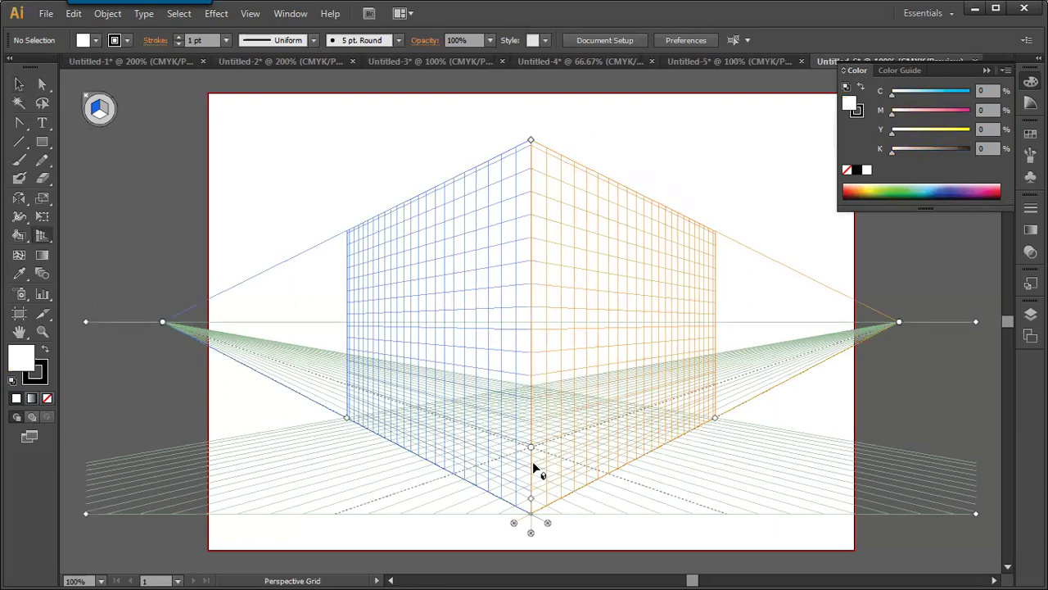
key(ctrl+z)
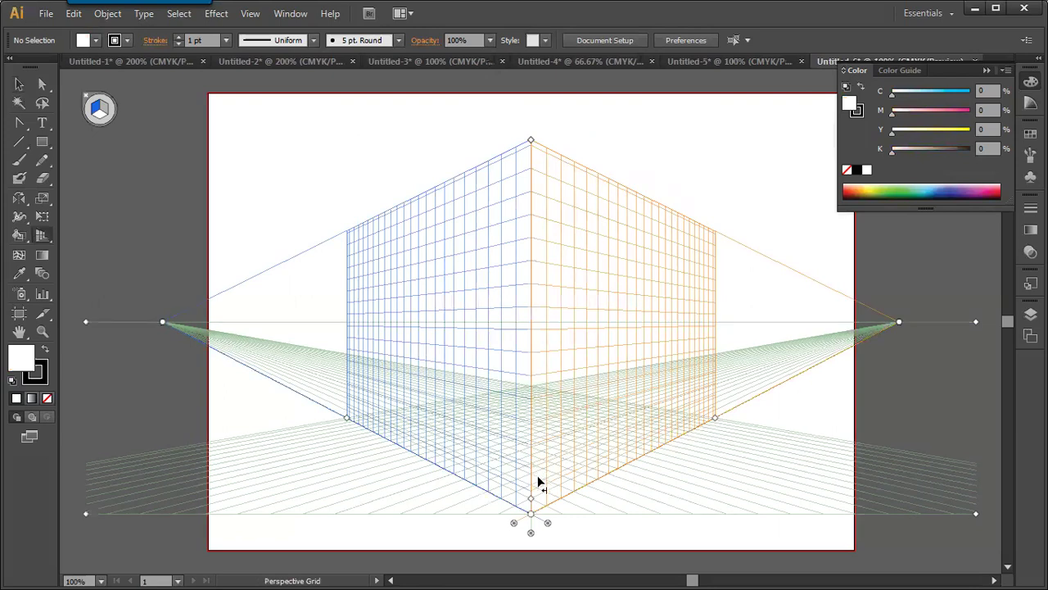
drag(538, 483, 515, 343)
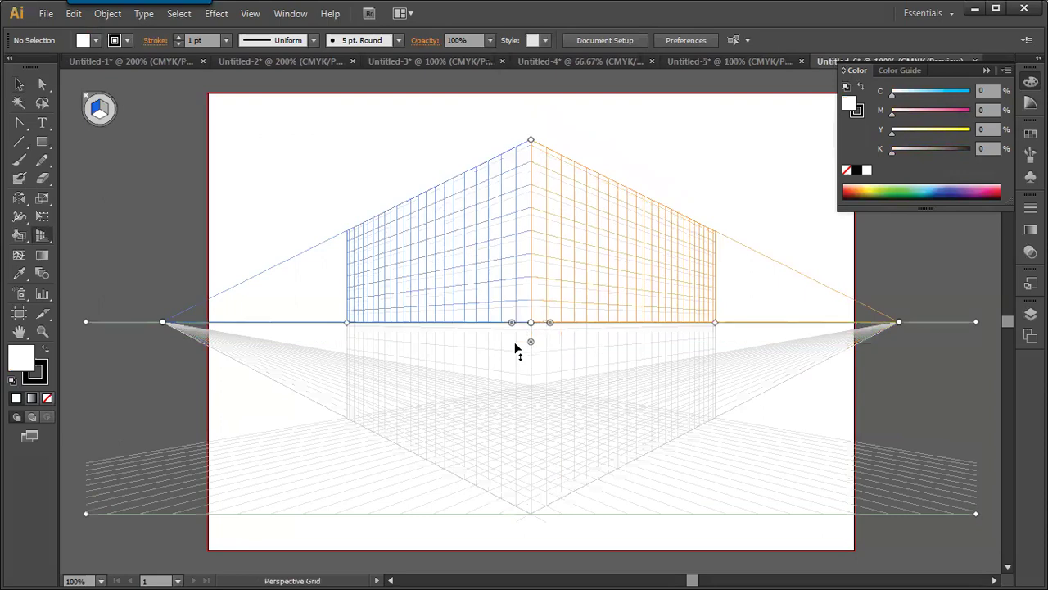
key(ctrl+z)
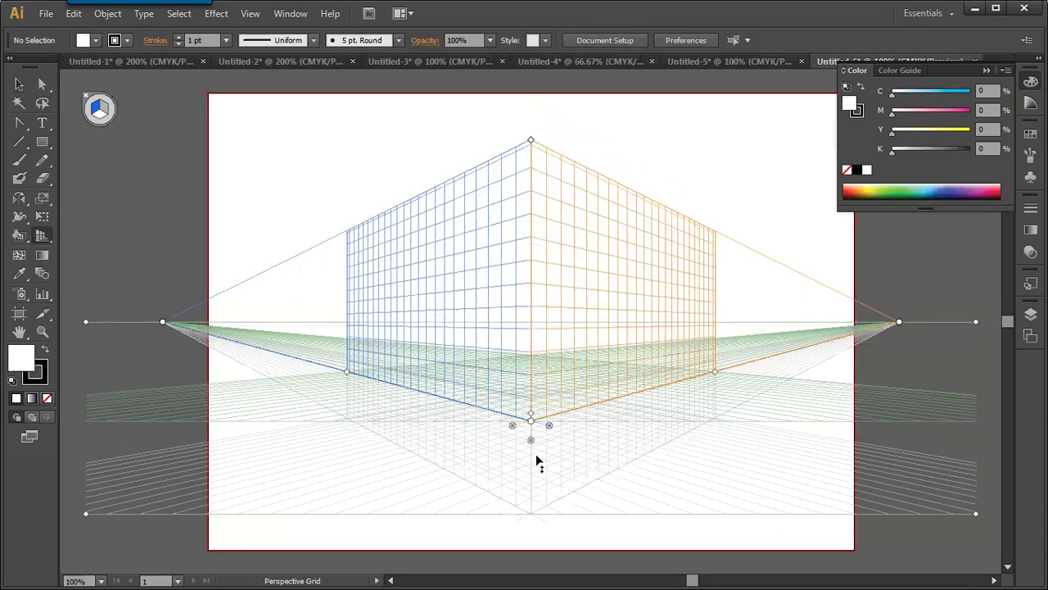
key(ctrl+z)
Shrink and restore the grid's vertical extent, and move its ground level up past the horizon and back down below it.
drag(533, 141, 512, 464)
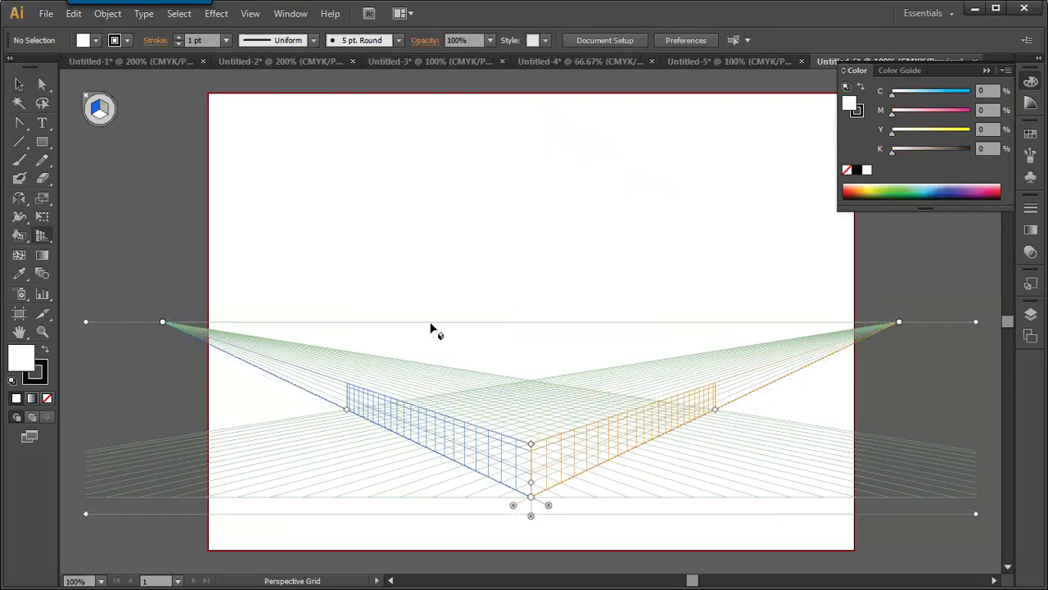
drag(530, 446, 508, 140)
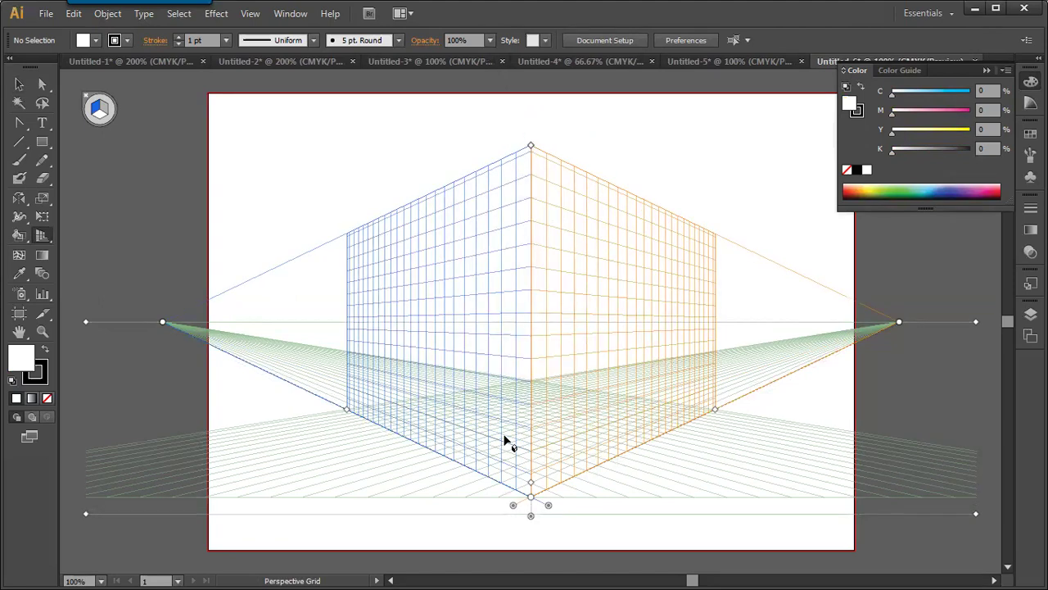
drag(516, 453, 525, 340)
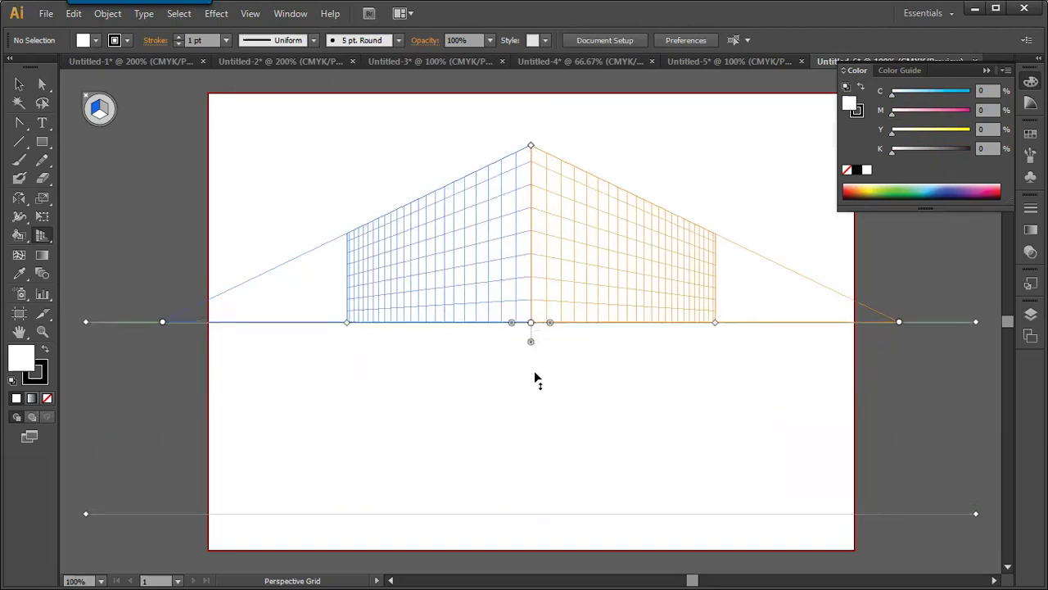
drag(535, 379, 543, 487)
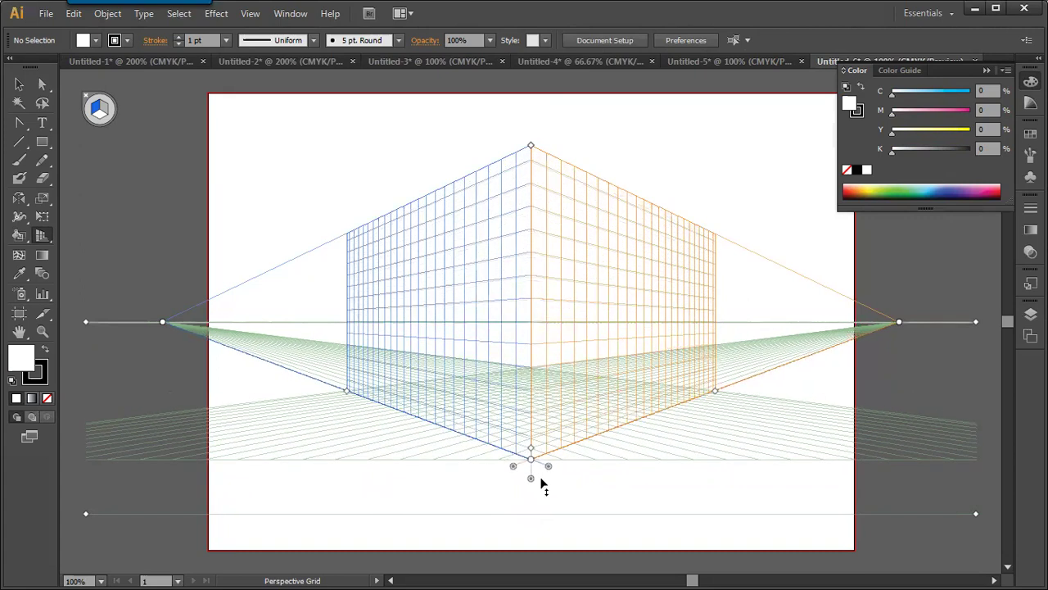
drag(534, 389, 529, 316)
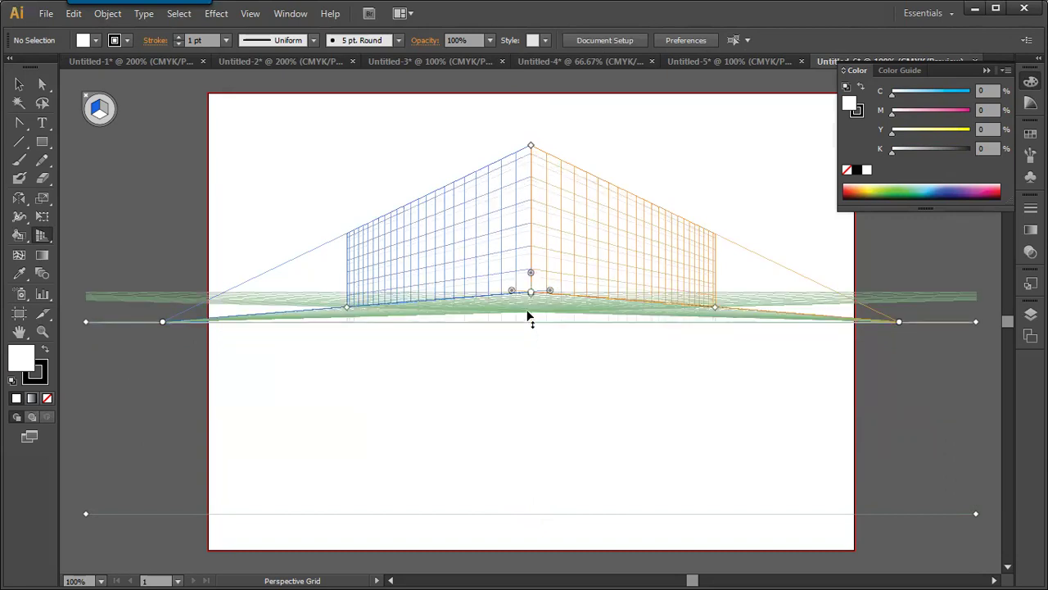
drag(531, 399, 559, 454)
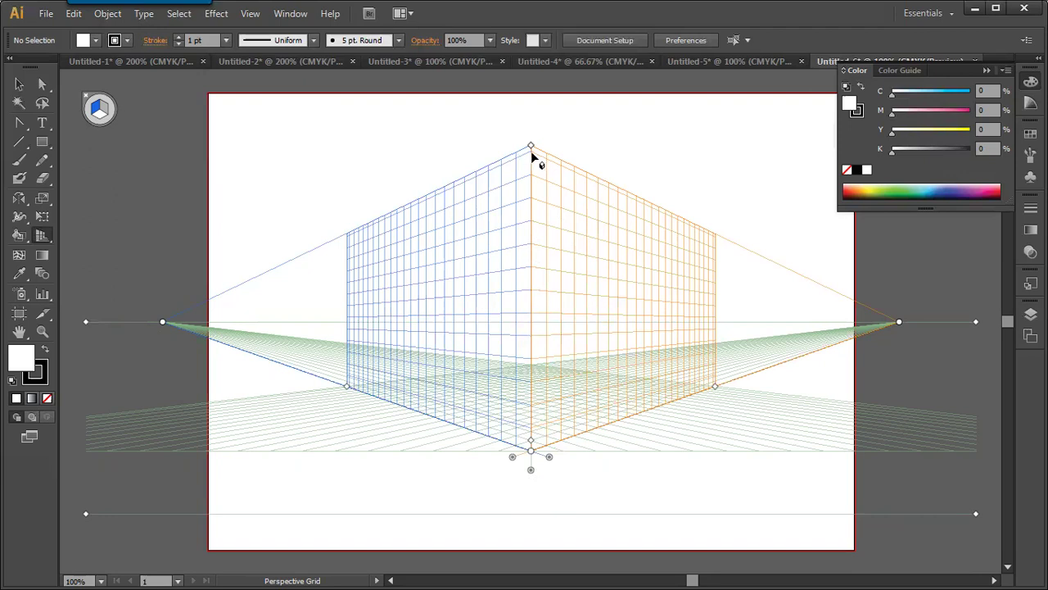
Readjust the grid's vertical extent and ground level, and lower the horizon line to just above the ground level.
drag(530, 147, 519, 399)
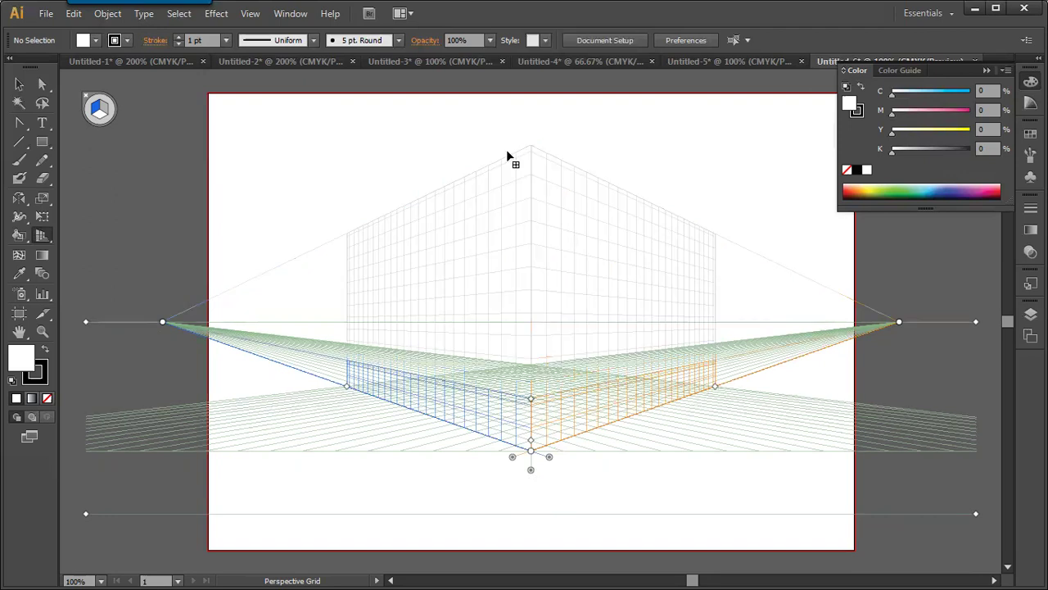
key(ctrl+z)
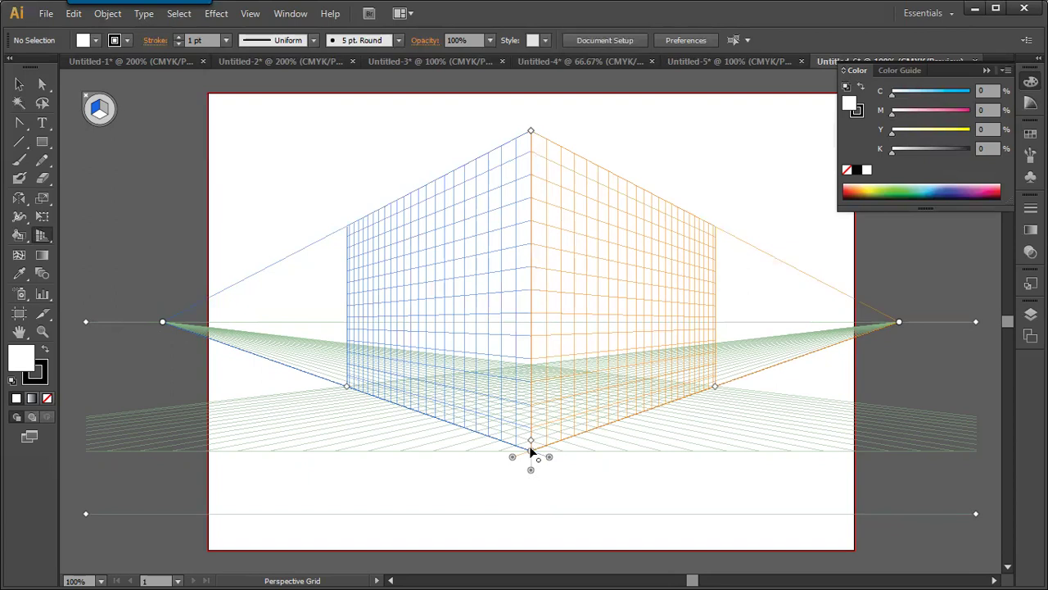
drag(530, 447, 538, 475)
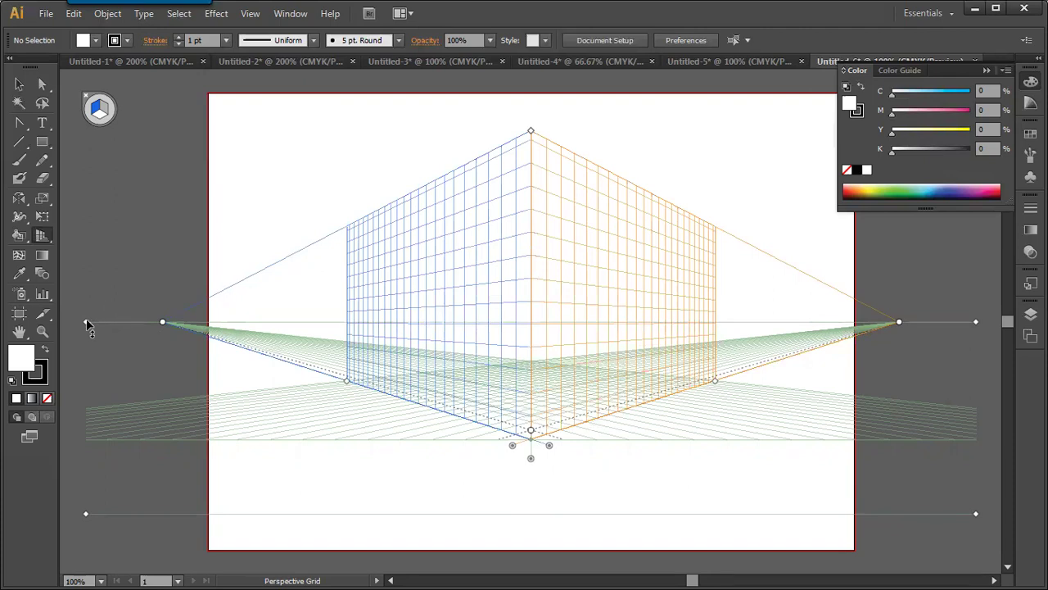
drag(133, 335, 145, 402)
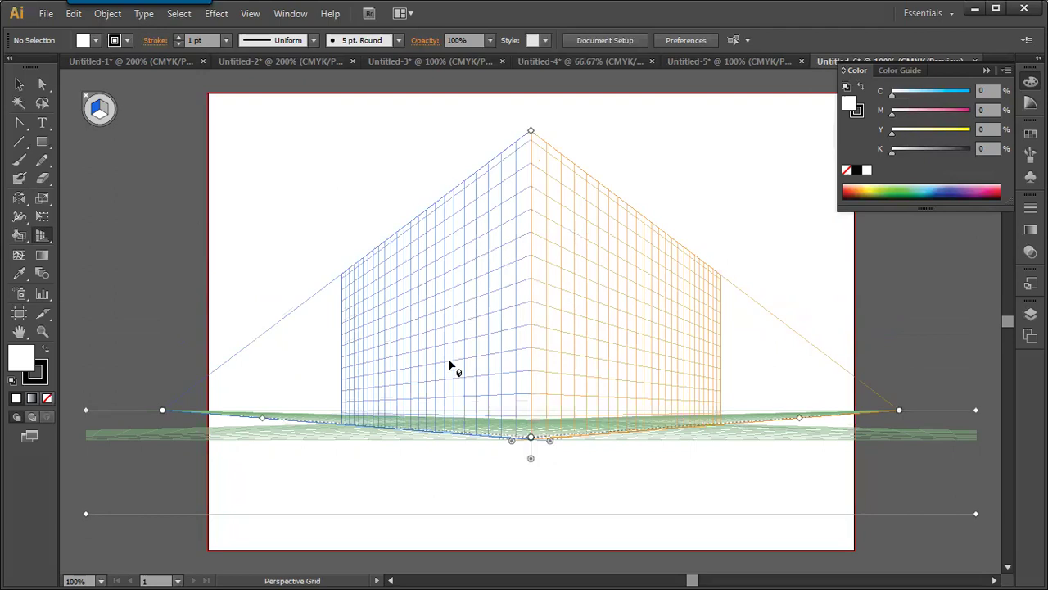
Draw a test ellipse on the left perspective plane and delete it.
drag(41, 141, 114, 177)
drag(479, 250, 398, 368)
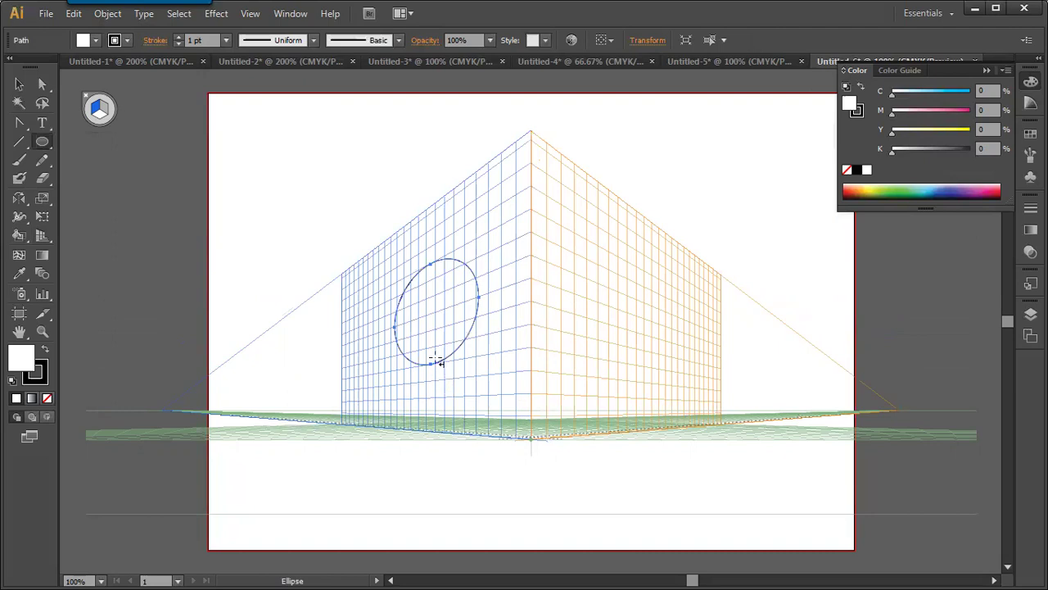
key(Delete)
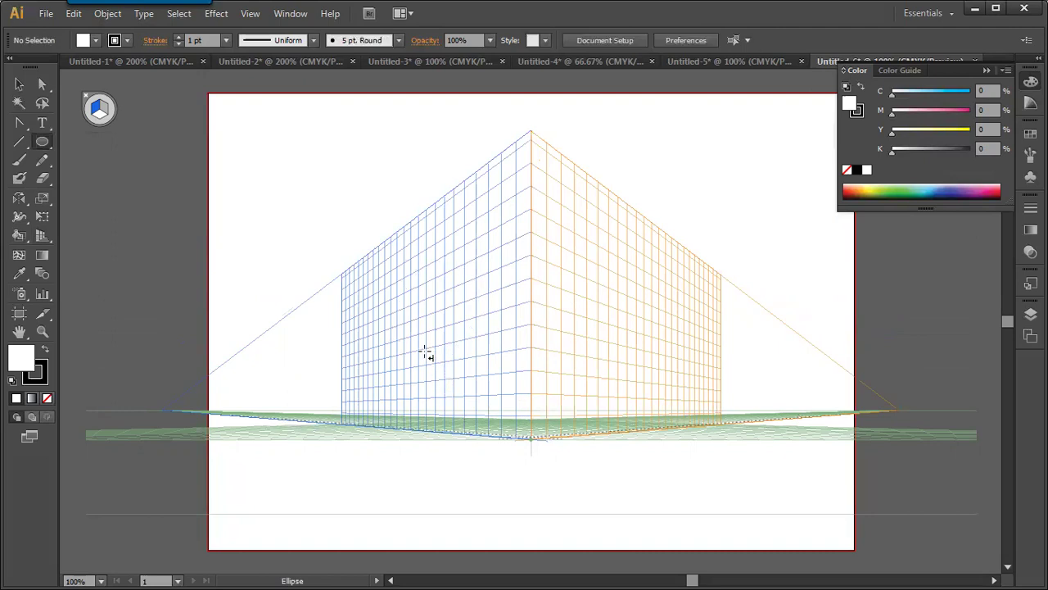
Make the right plane active, switch to no active plane, and hide the perspective grid.
click(46, 239)
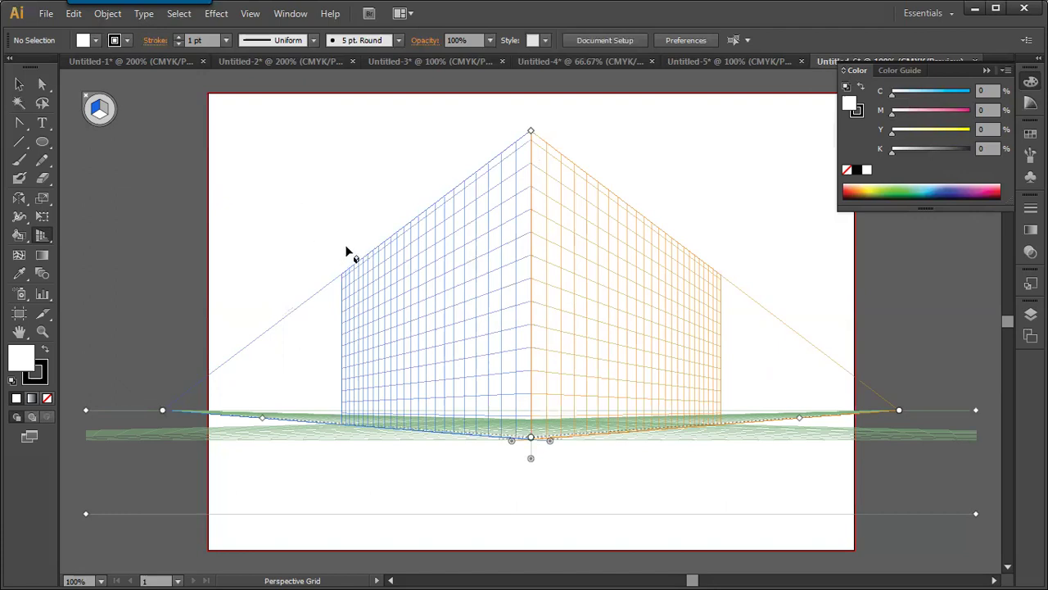
click(19, 83)
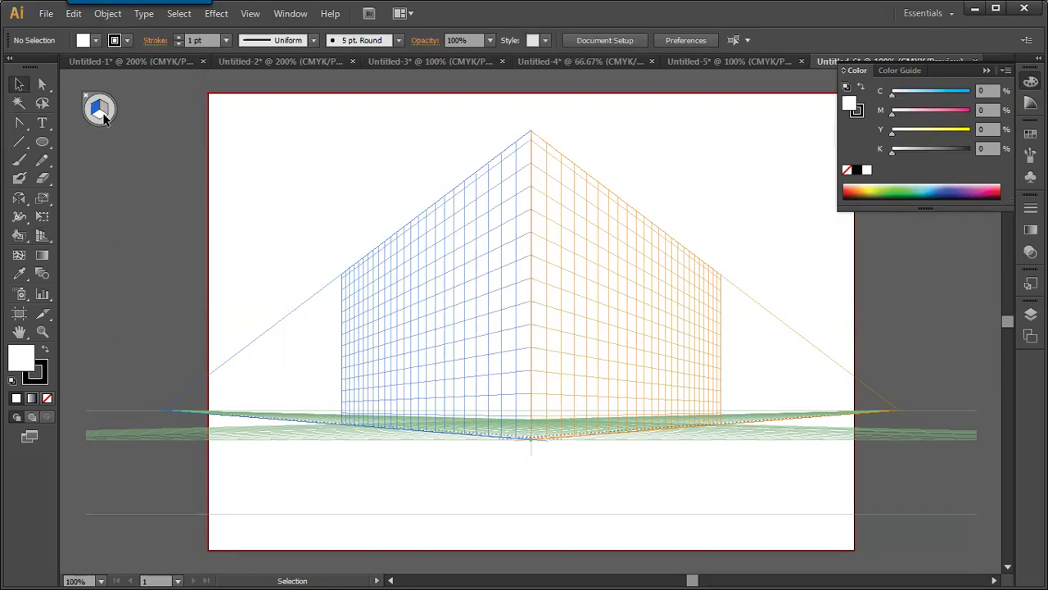
key(shift+v)
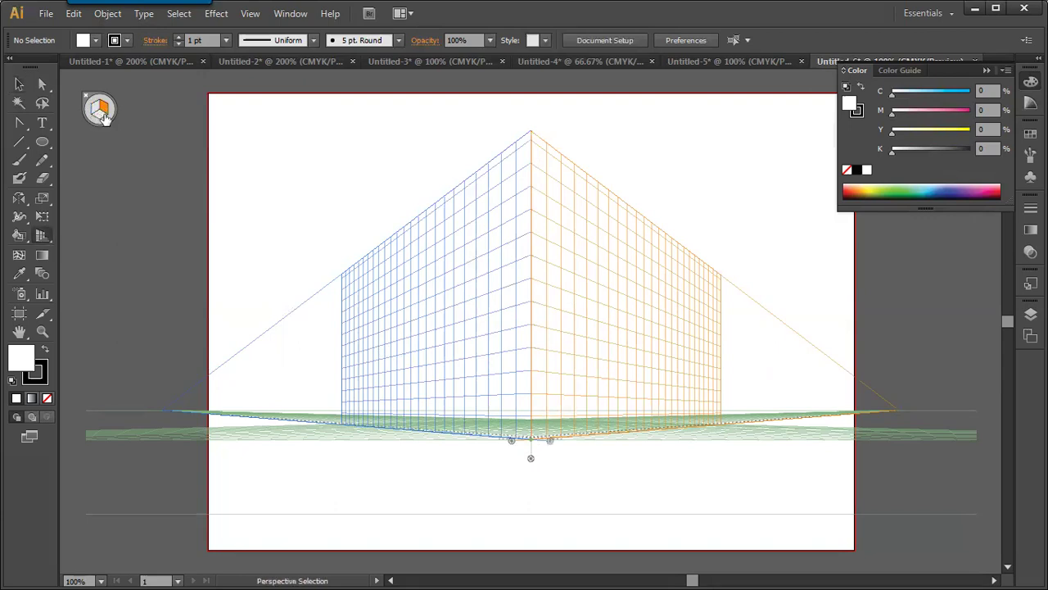
key(shift+p)
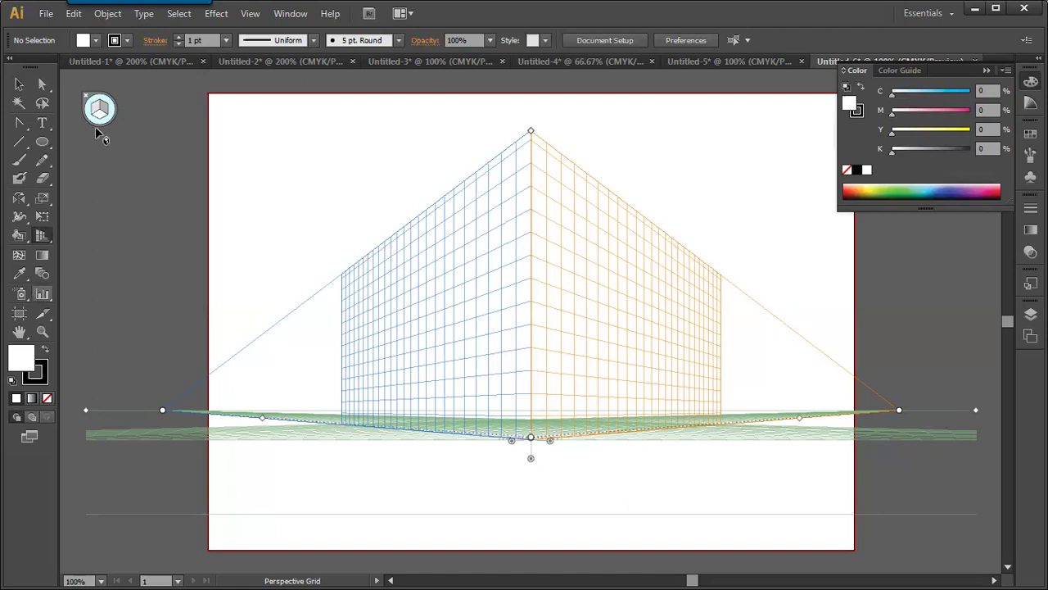
key(shift+v)
key(ctrl+shift+i)
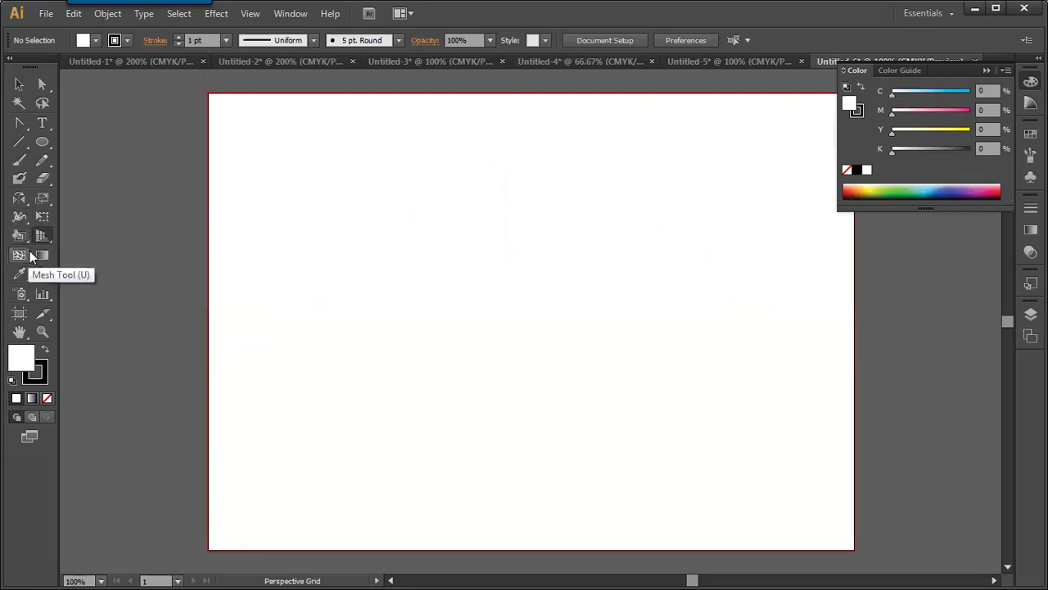
Draw a circle in the artboard's upper left area and fill it with the blue-to-white gradient swatch.
click(43, 140)
drag(260, 145, 392, 273)
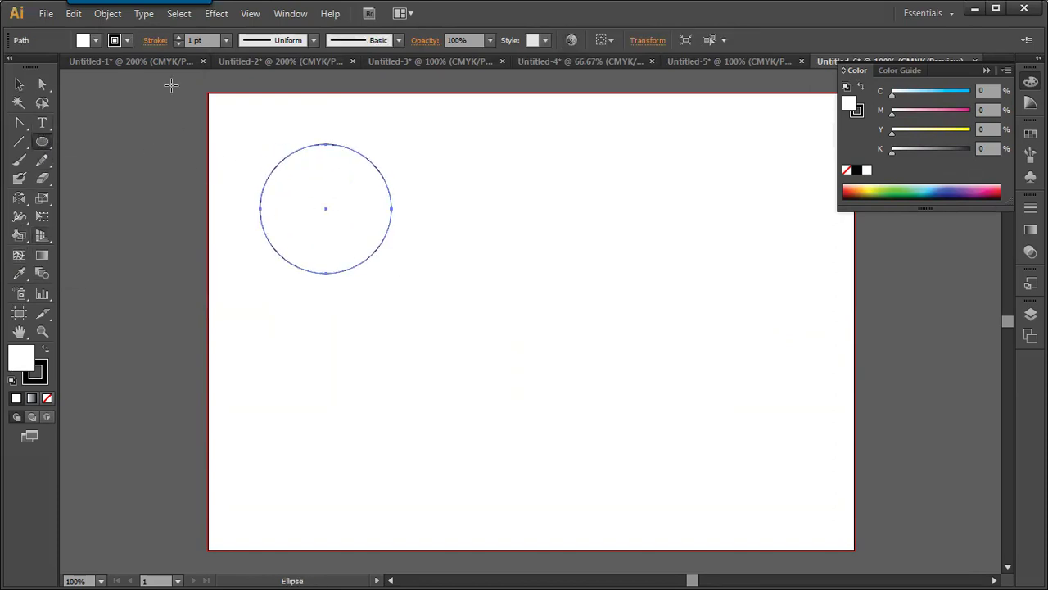
click(90, 40)
click(86, 66)
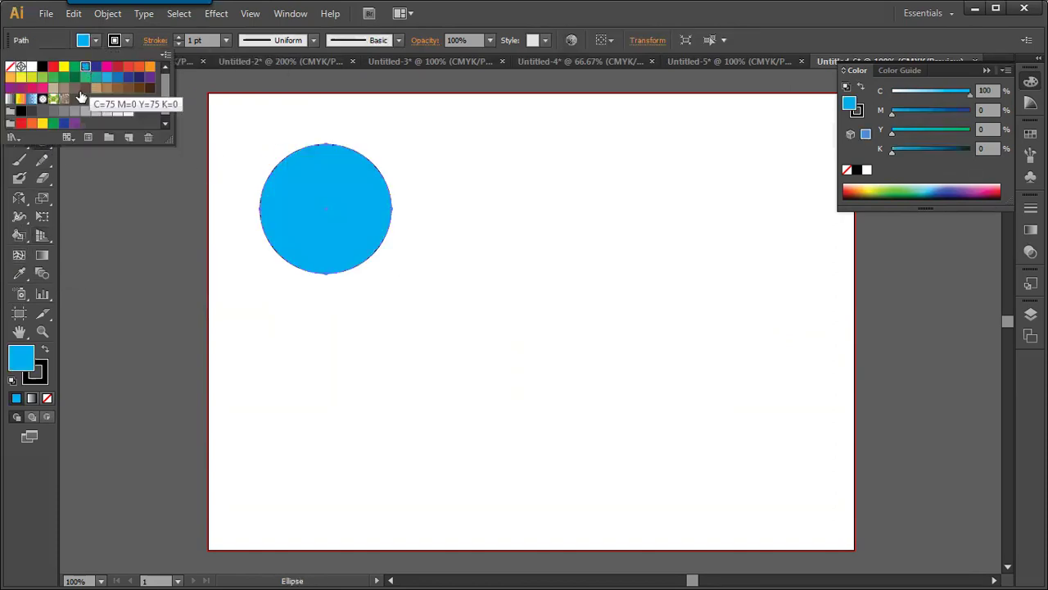
click(33, 100)
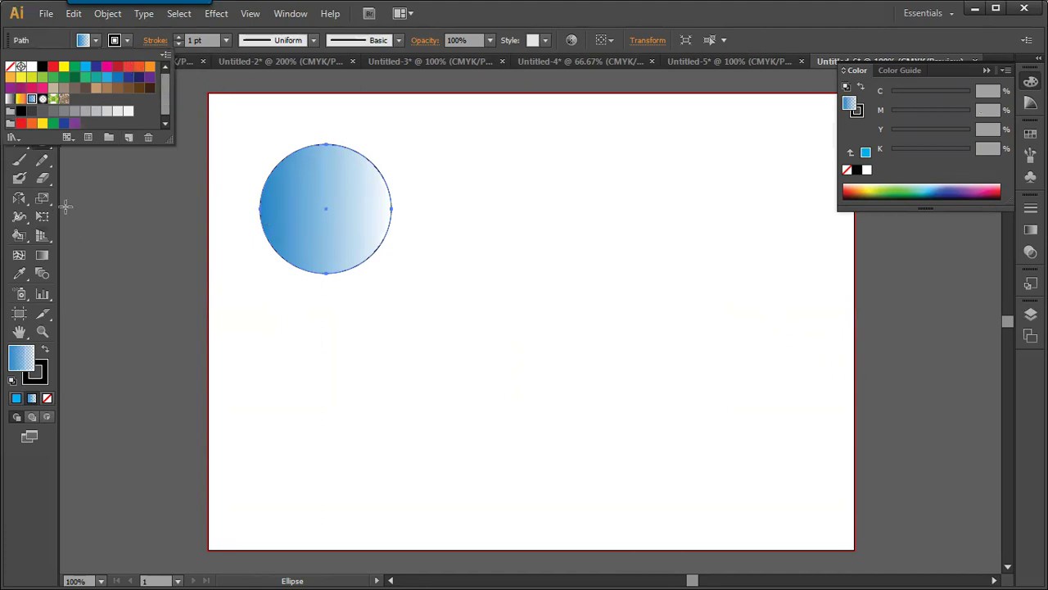
Close the fill swatches and move the circle closer to the artboard's left edge.
click(238, 123)
click(19, 85)
click(236, 117)
drag(341, 208, 300, 210)
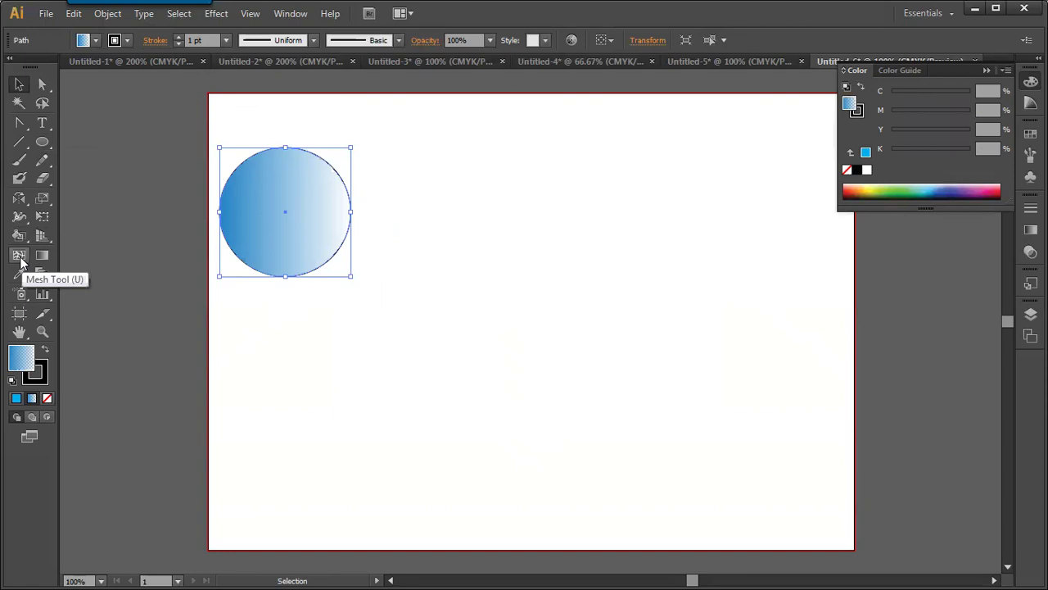
key(u)
key(f)
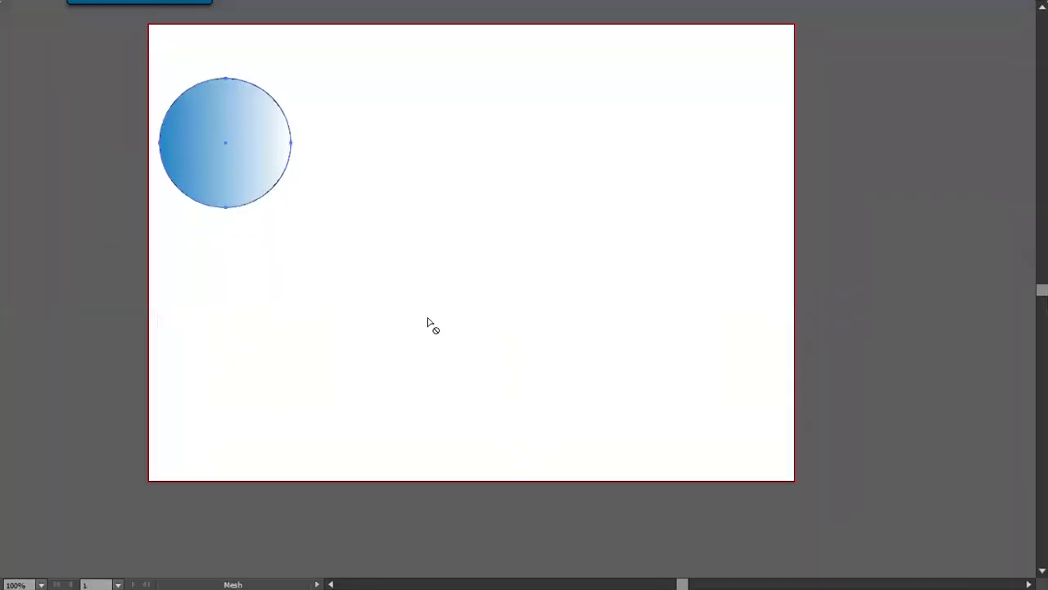
key(f)
key(Tab)
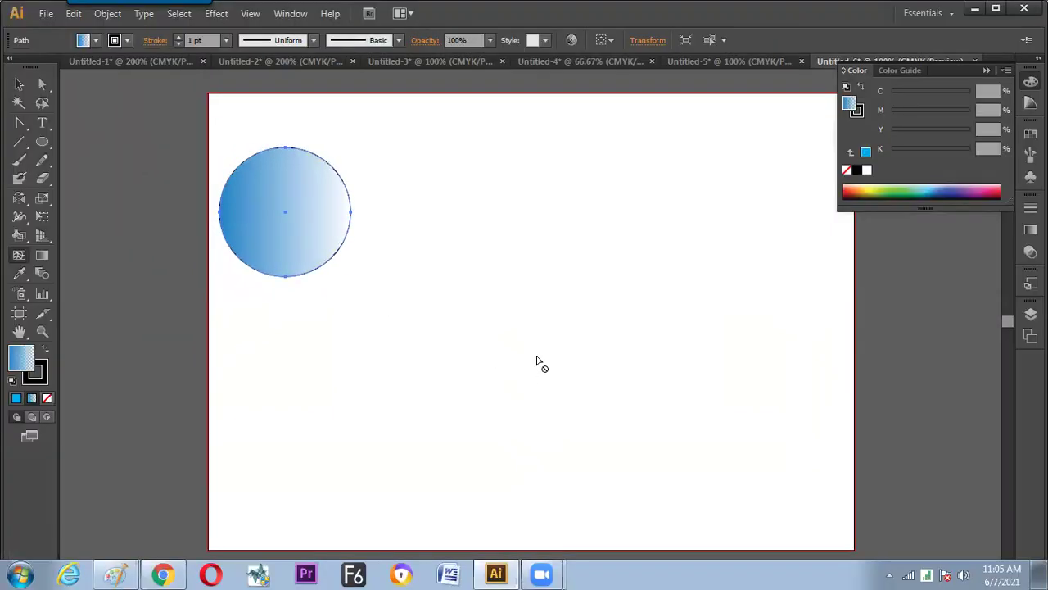
Move the gradient circle back away from the artboard's left edge and keep the Selection tool active.
click(19, 83)
drag(336, 215, 378, 218)
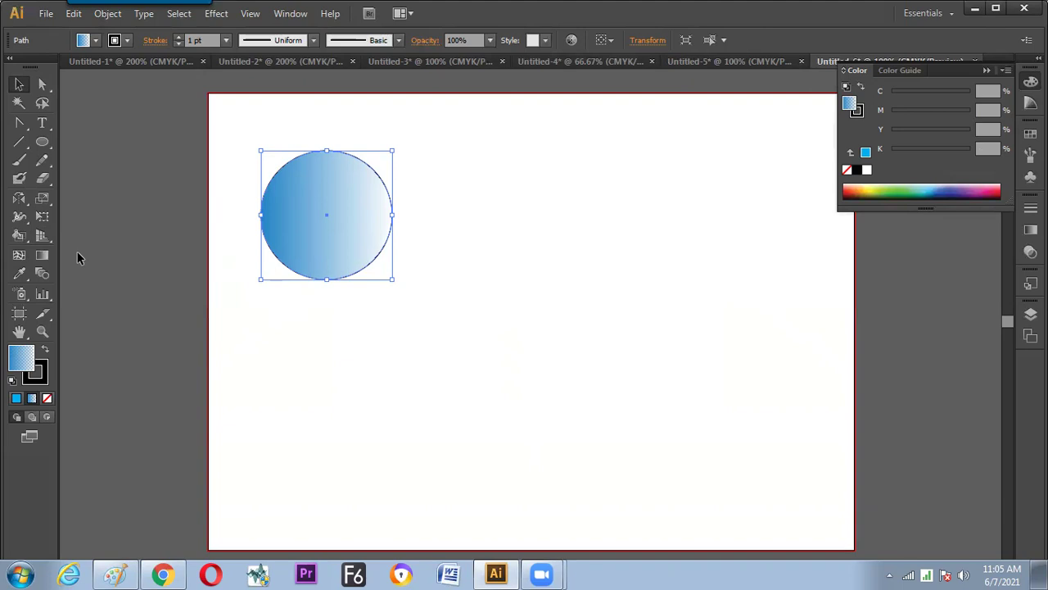
mouse_move(18, 235)
mouse_down()
mouse_move(92, 248)
mouse_move(100, 260)
mouse_up()
key(v)
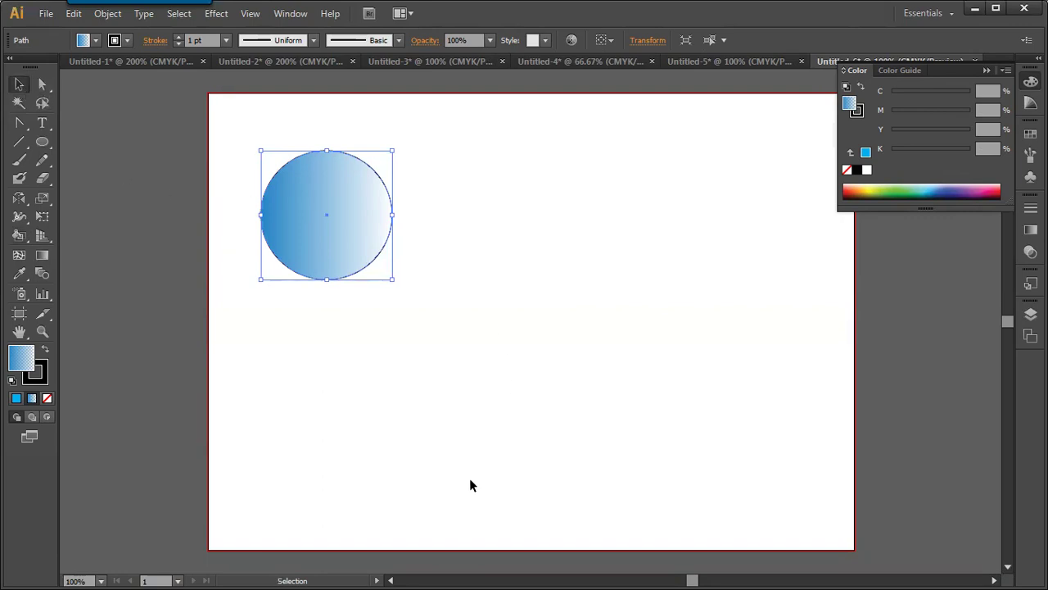